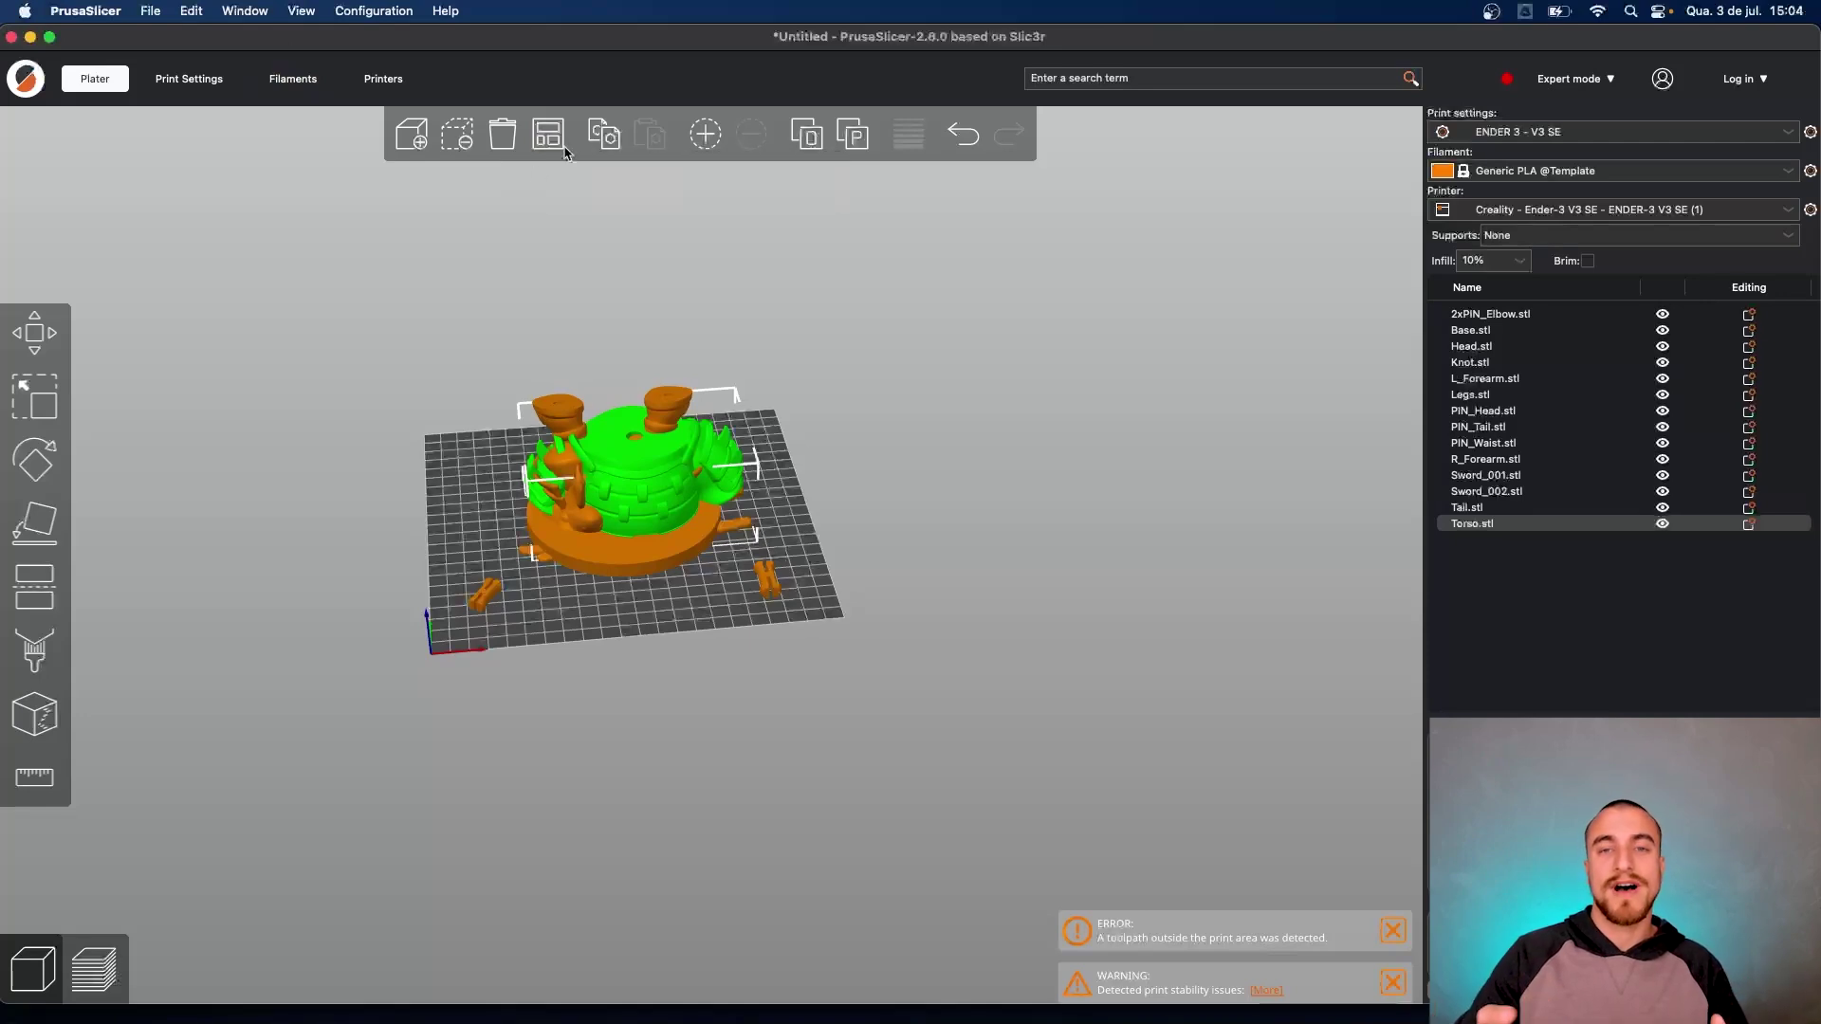
Arrange all overlapping model parts automatically across the print bed
{"action": "middle_click_drag", "start_coordinate": [833, 438], "coordinate": [974, 471]}
{"action": "scroll", "coordinate": [713, 503], "scroll_direction": "up", "scroll_amount": 1}
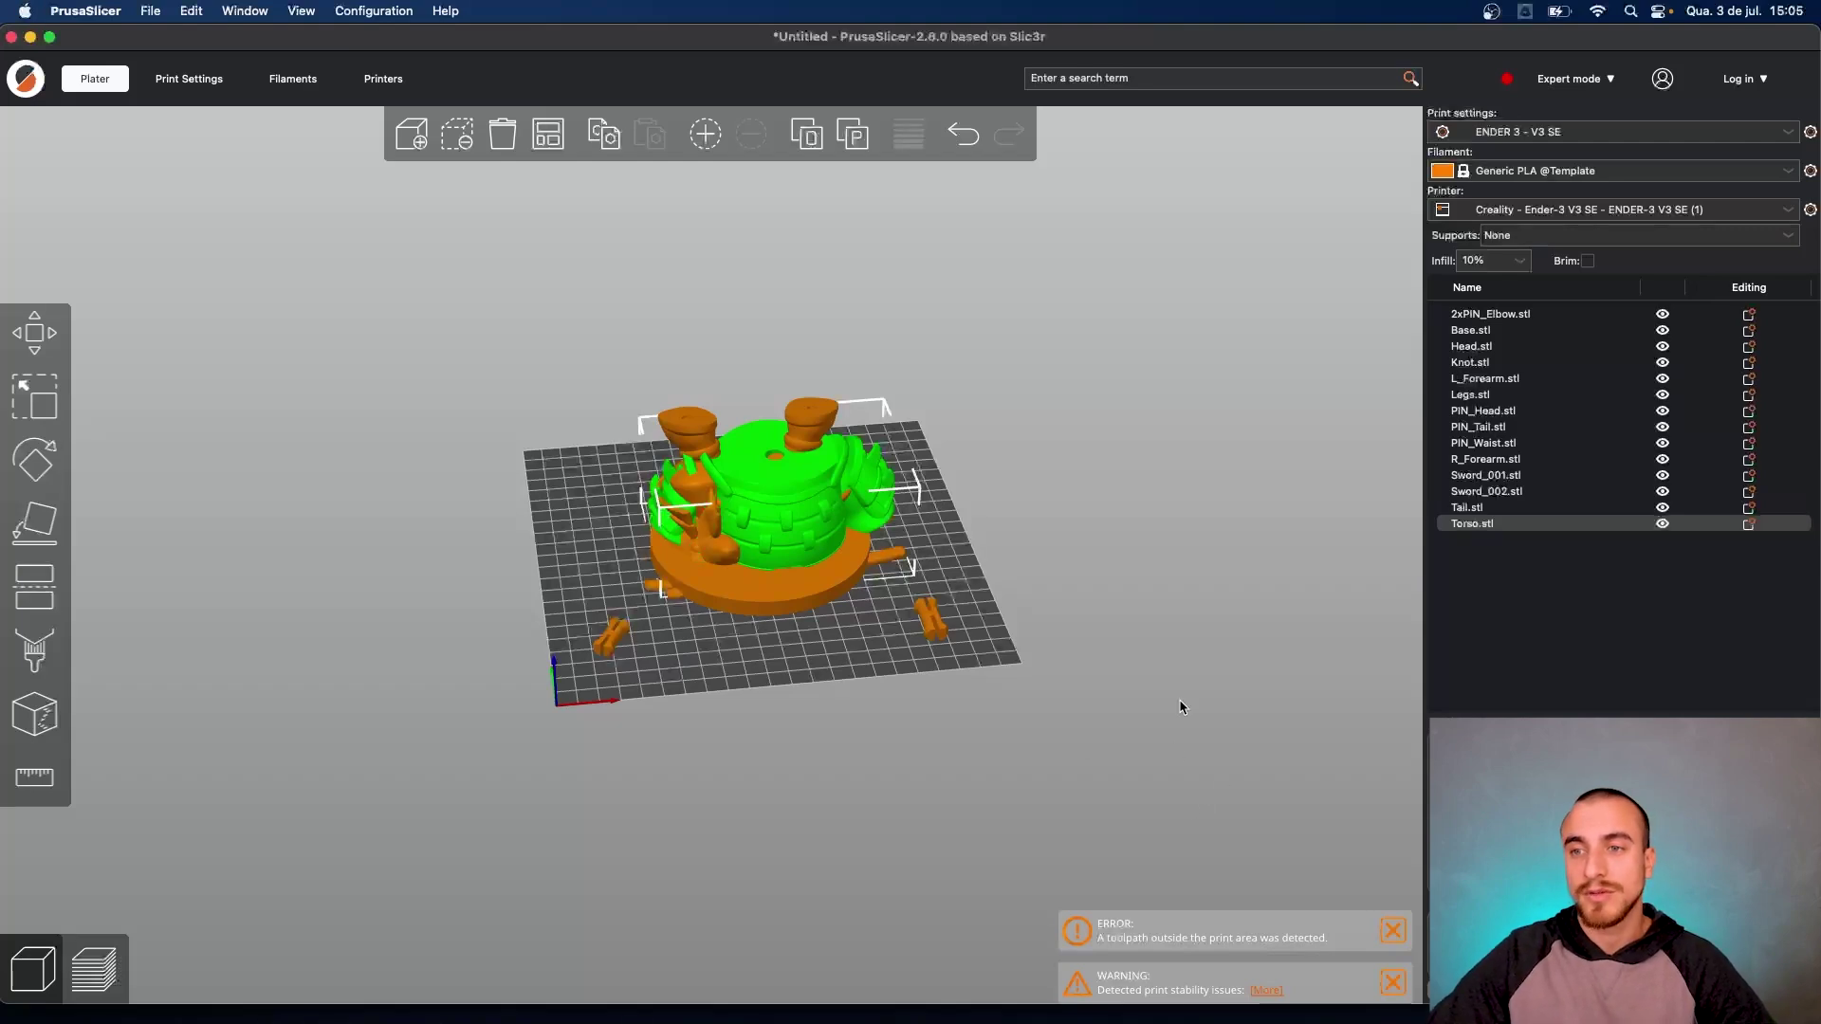
{"action": "middle_click_drag", "start_coordinate": [1105, 528], "coordinate": [1043, 544]}
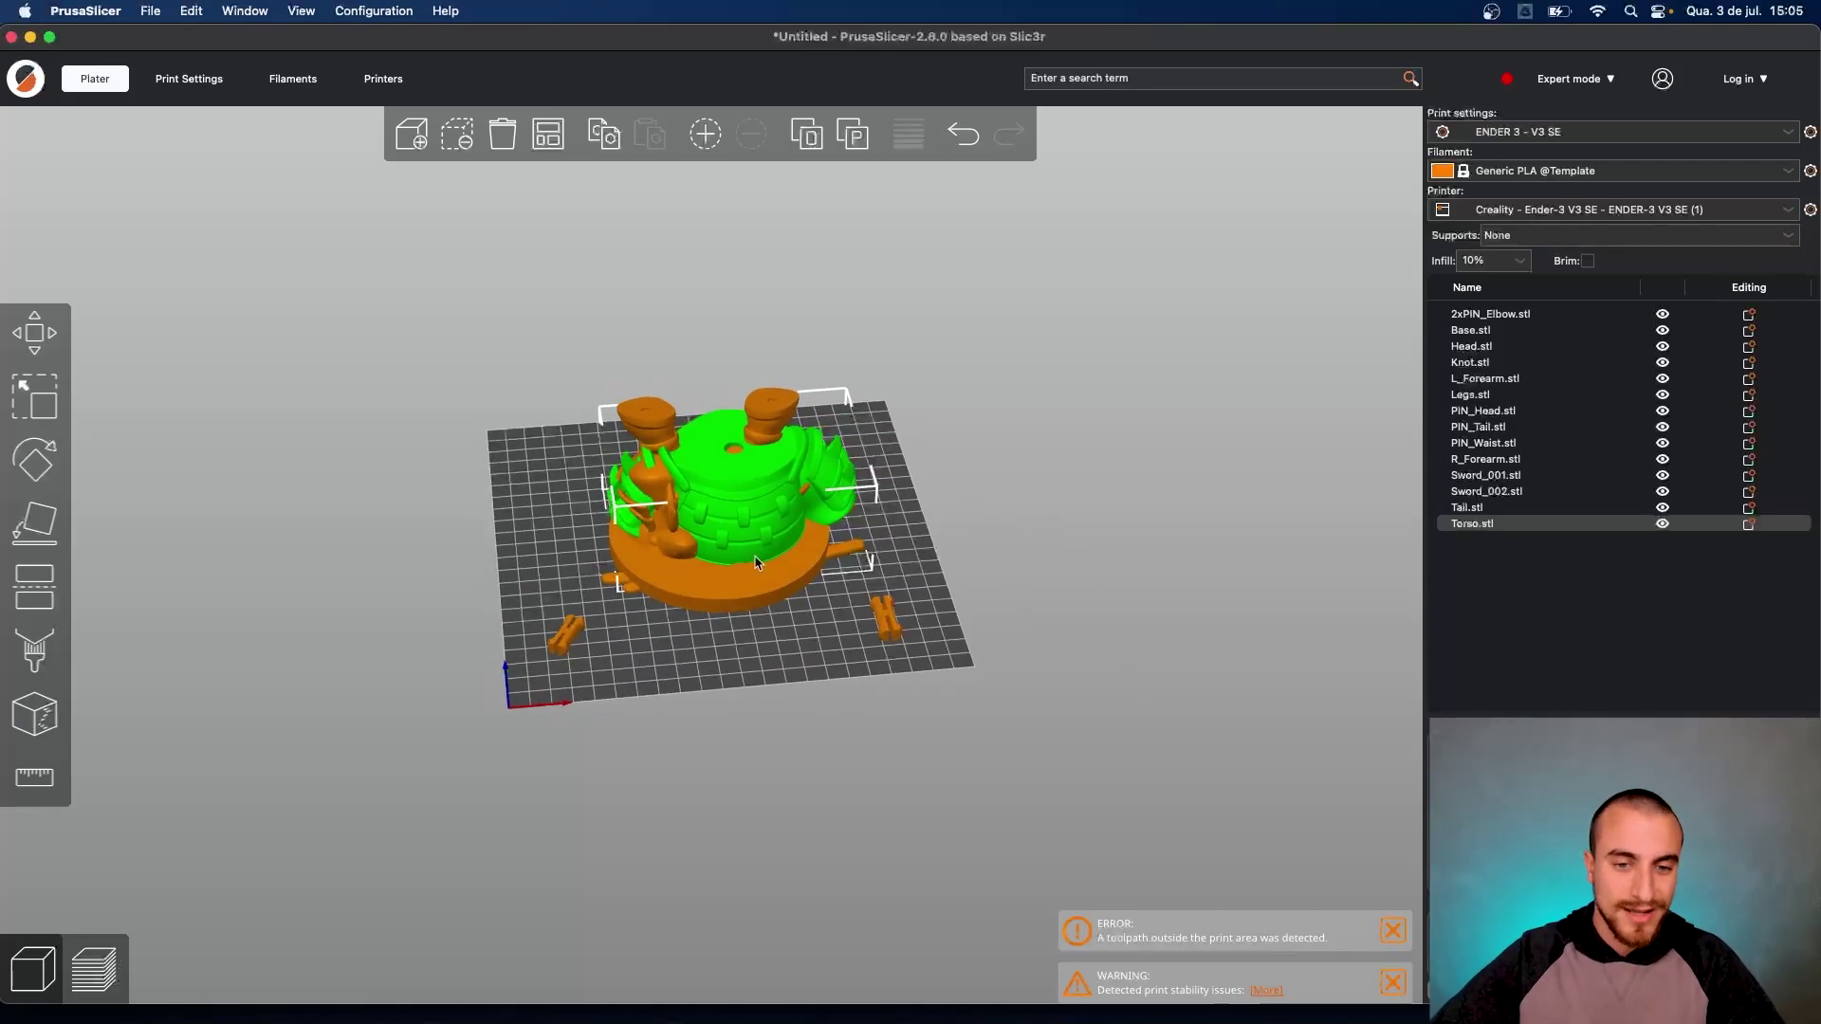
{"action": "mouse_move", "coordinate": [832, 588]}
{"action": "left_mouse_down"}
{"action": "mouse_move", "coordinate": [1033, 518]}
{"action": "mouse_move", "coordinate": [809, 575]}
{"action": "left_mouse_up"}
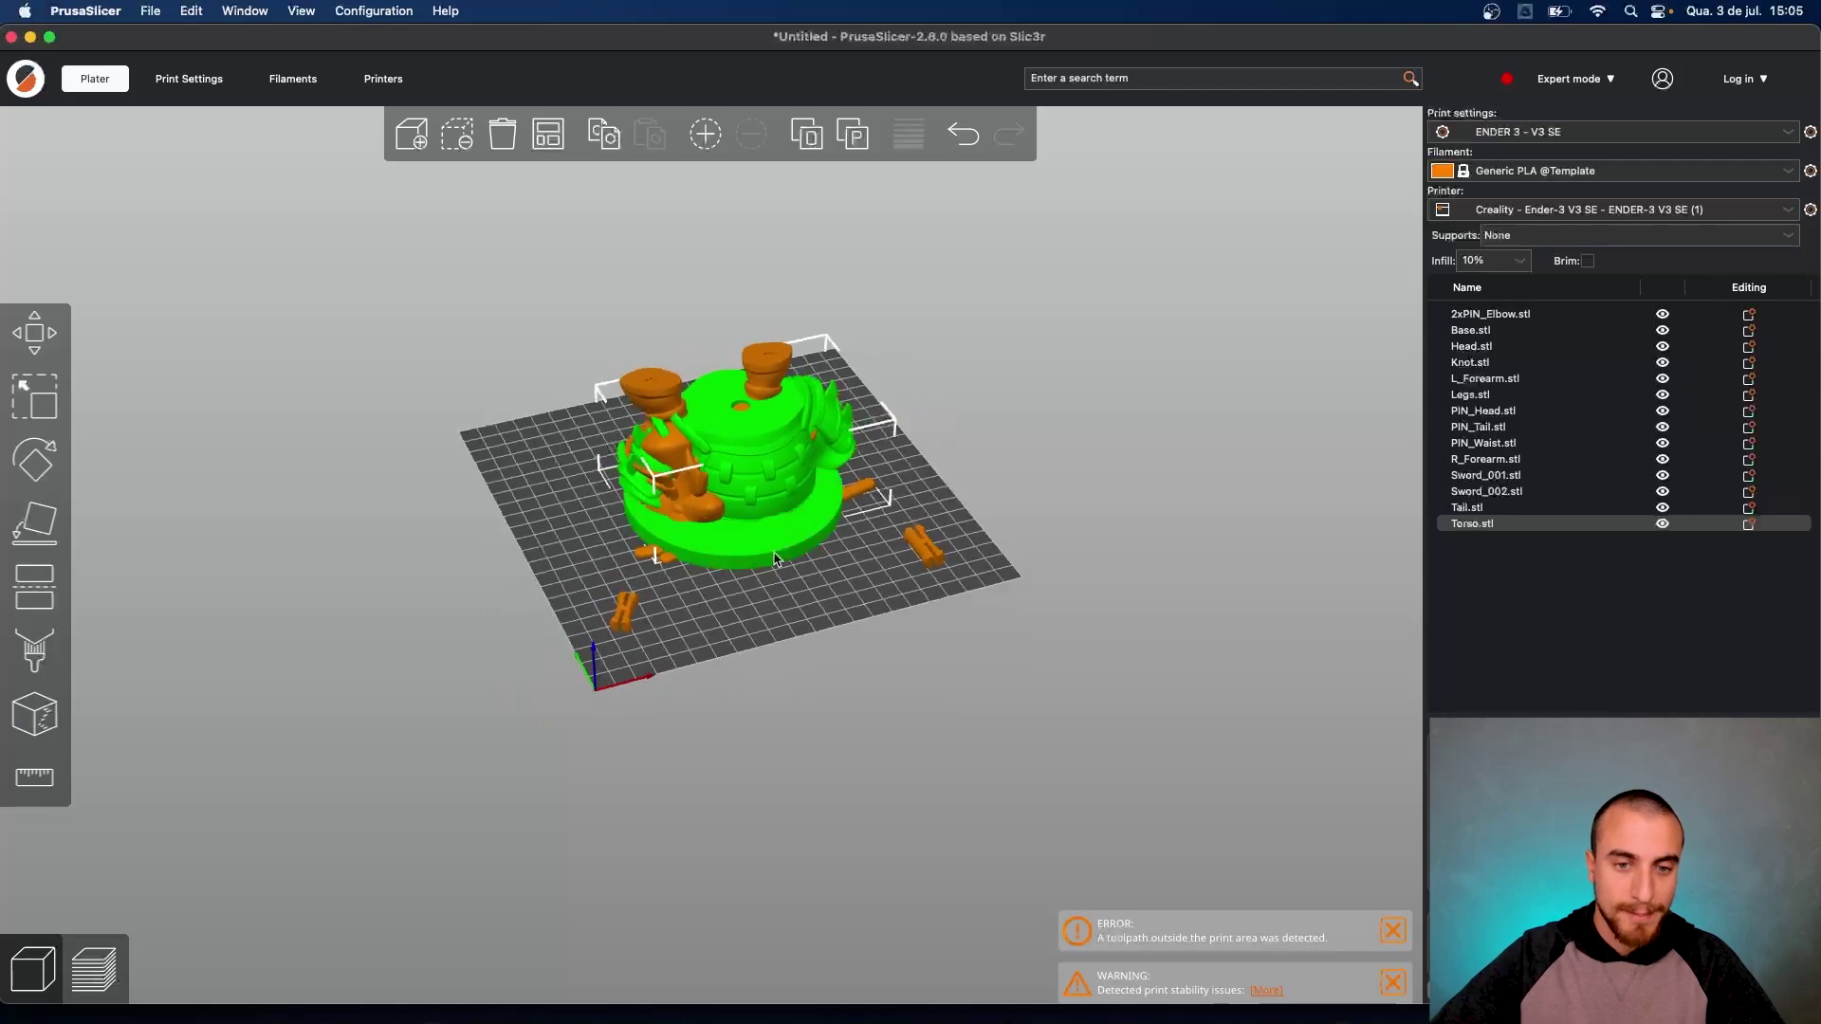
{"action": "scroll", "coordinate": [780, 491], "scroll_direction": "up", "scroll_amount": 2}
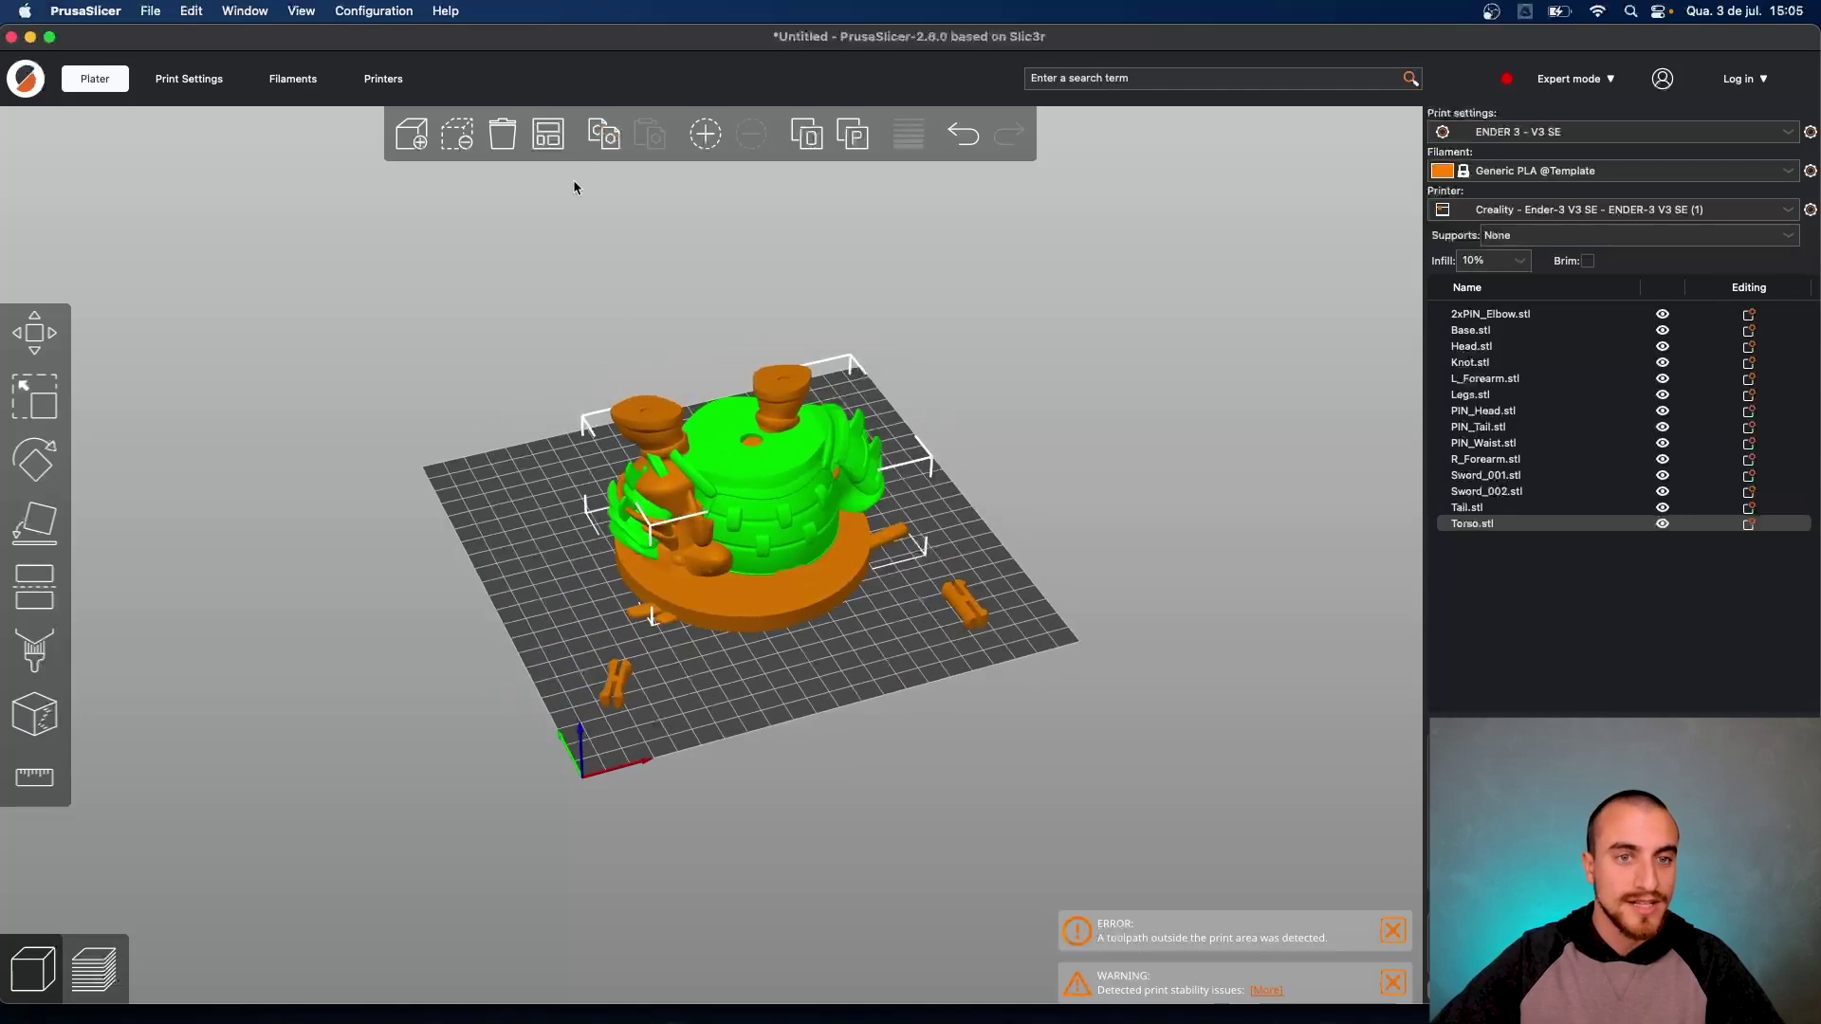
{"action": "left_click", "coordinate": [548, 133]}
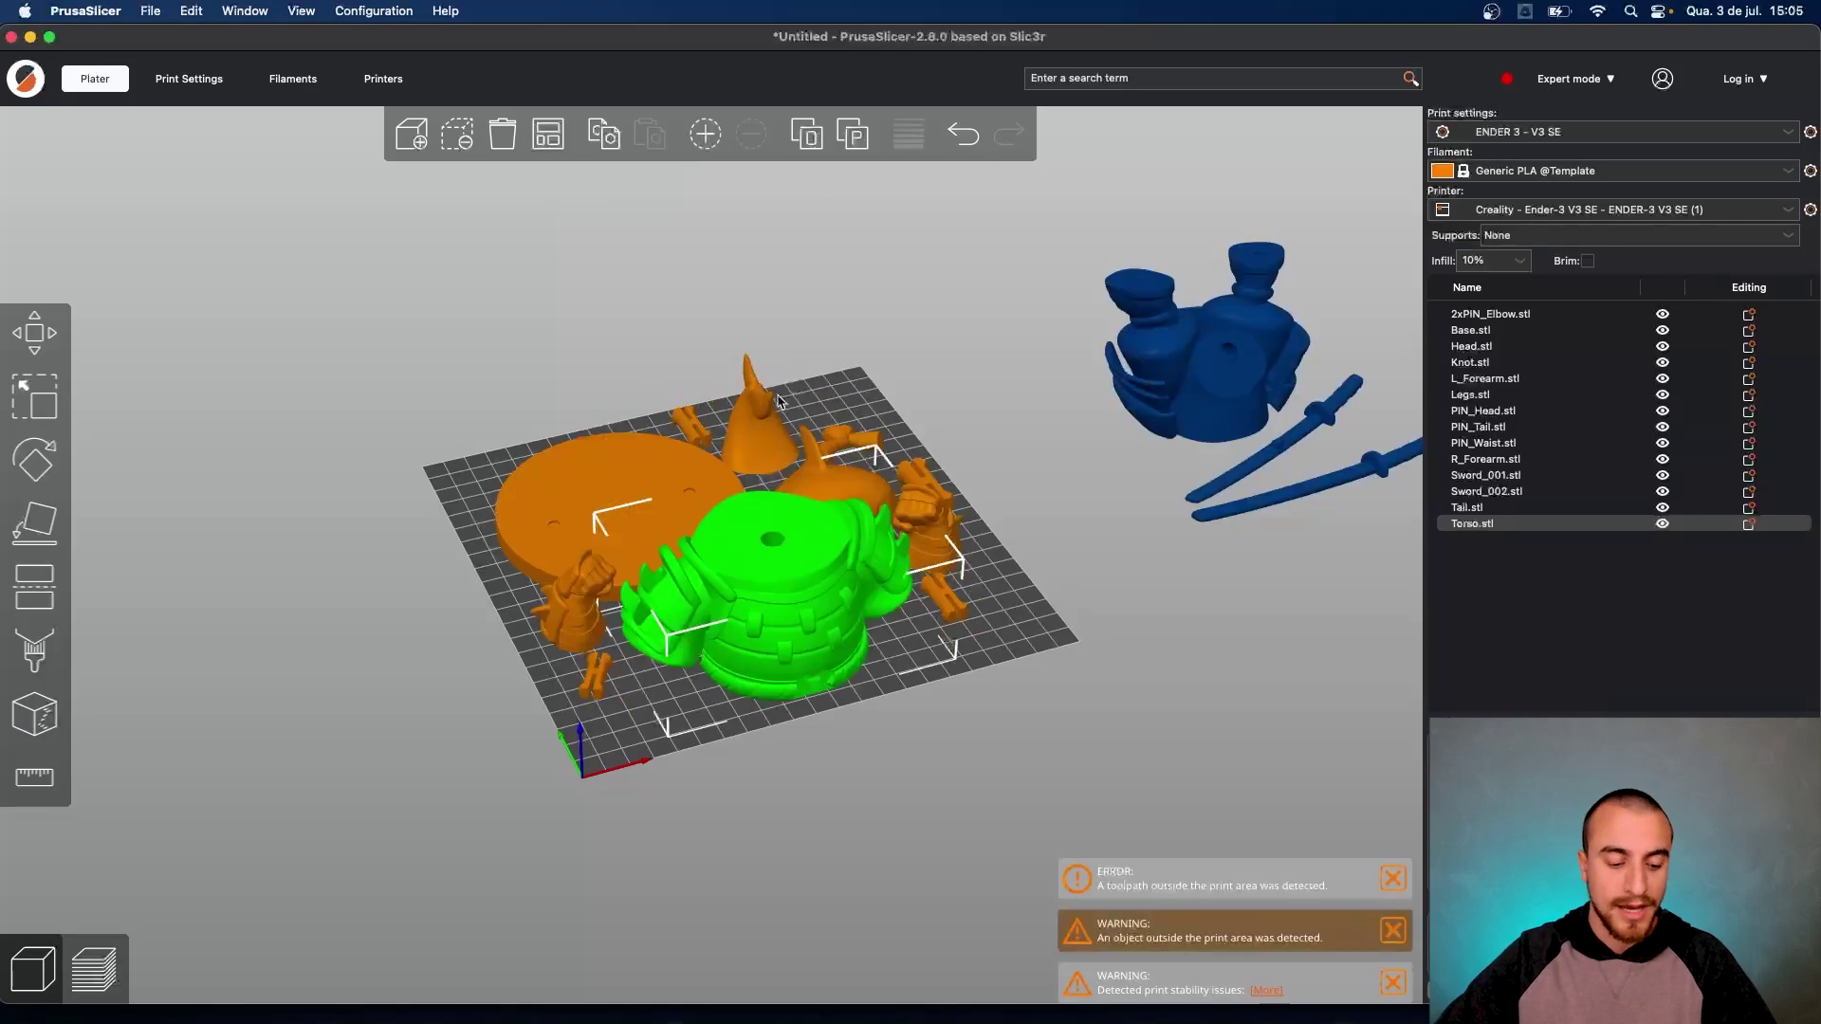
Move the round base off the print bed
{"action": "left_click_drag", "start_coordinate": [1009, 464], "coordinate": [1019, 421]}
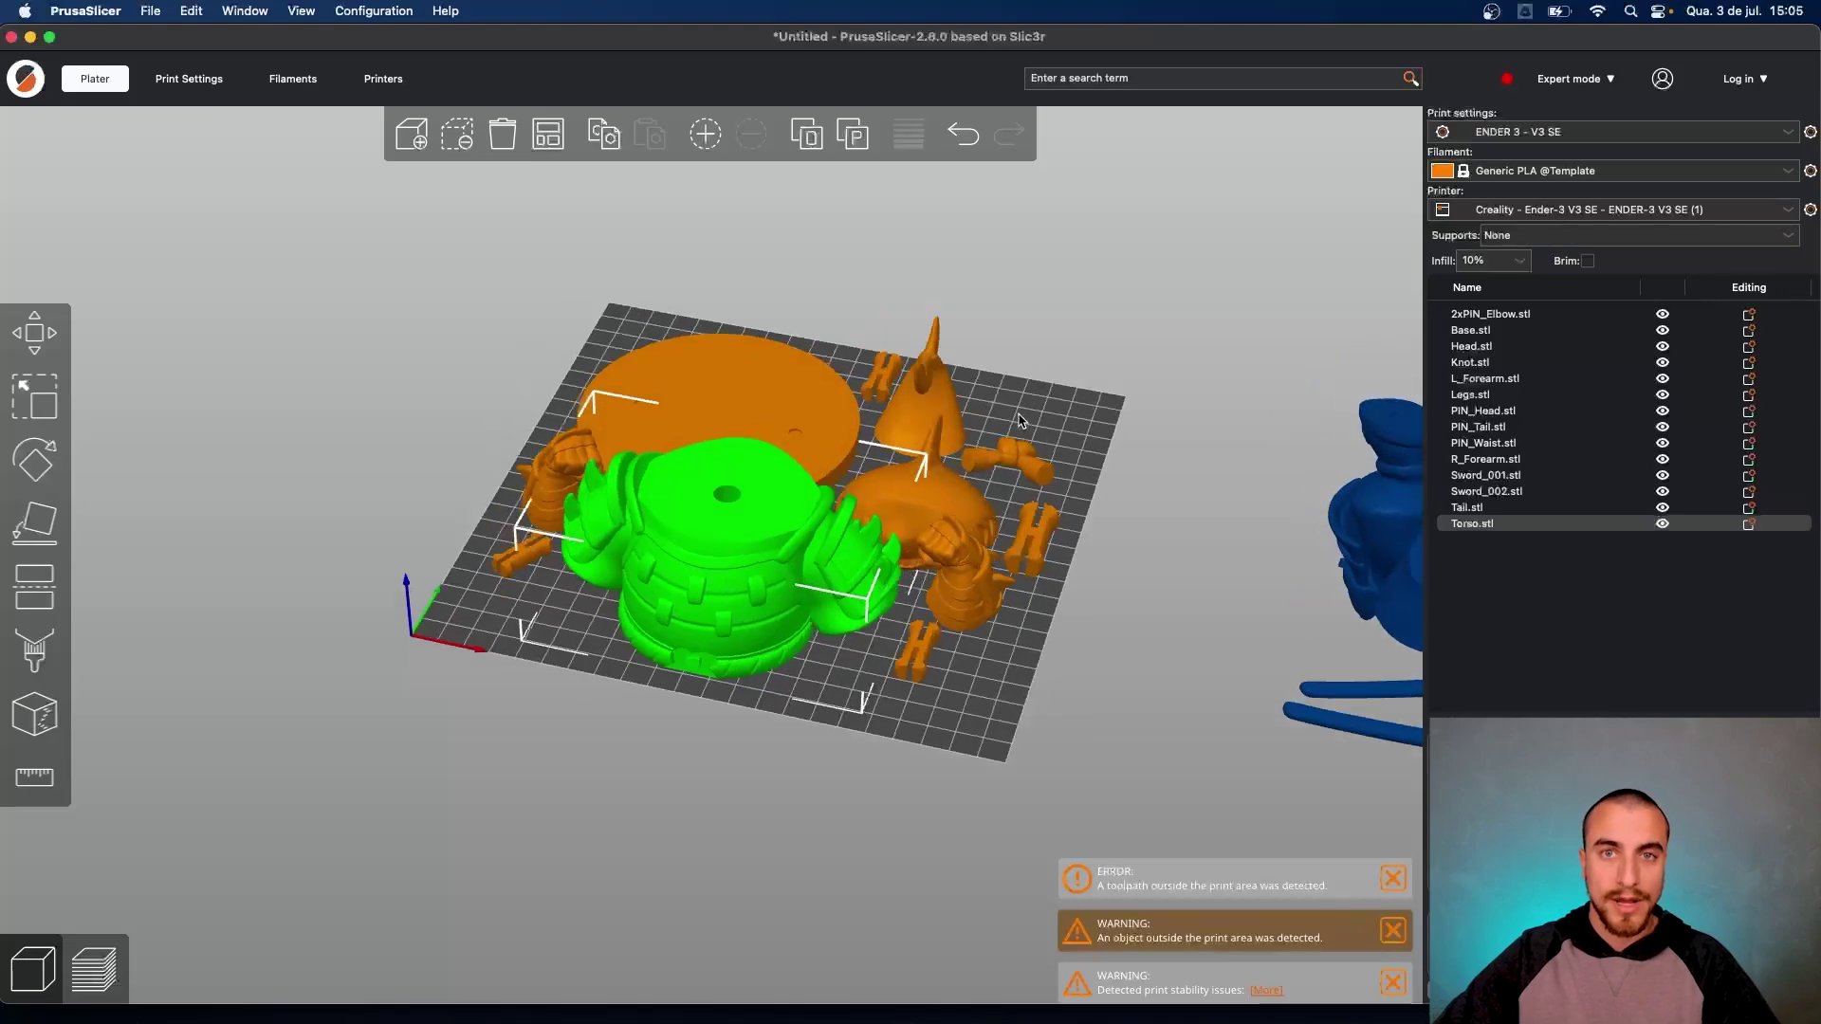
{"action": "left_click_drag", "start_coordinate": [753, 390], "coordinate": [293, 293]}
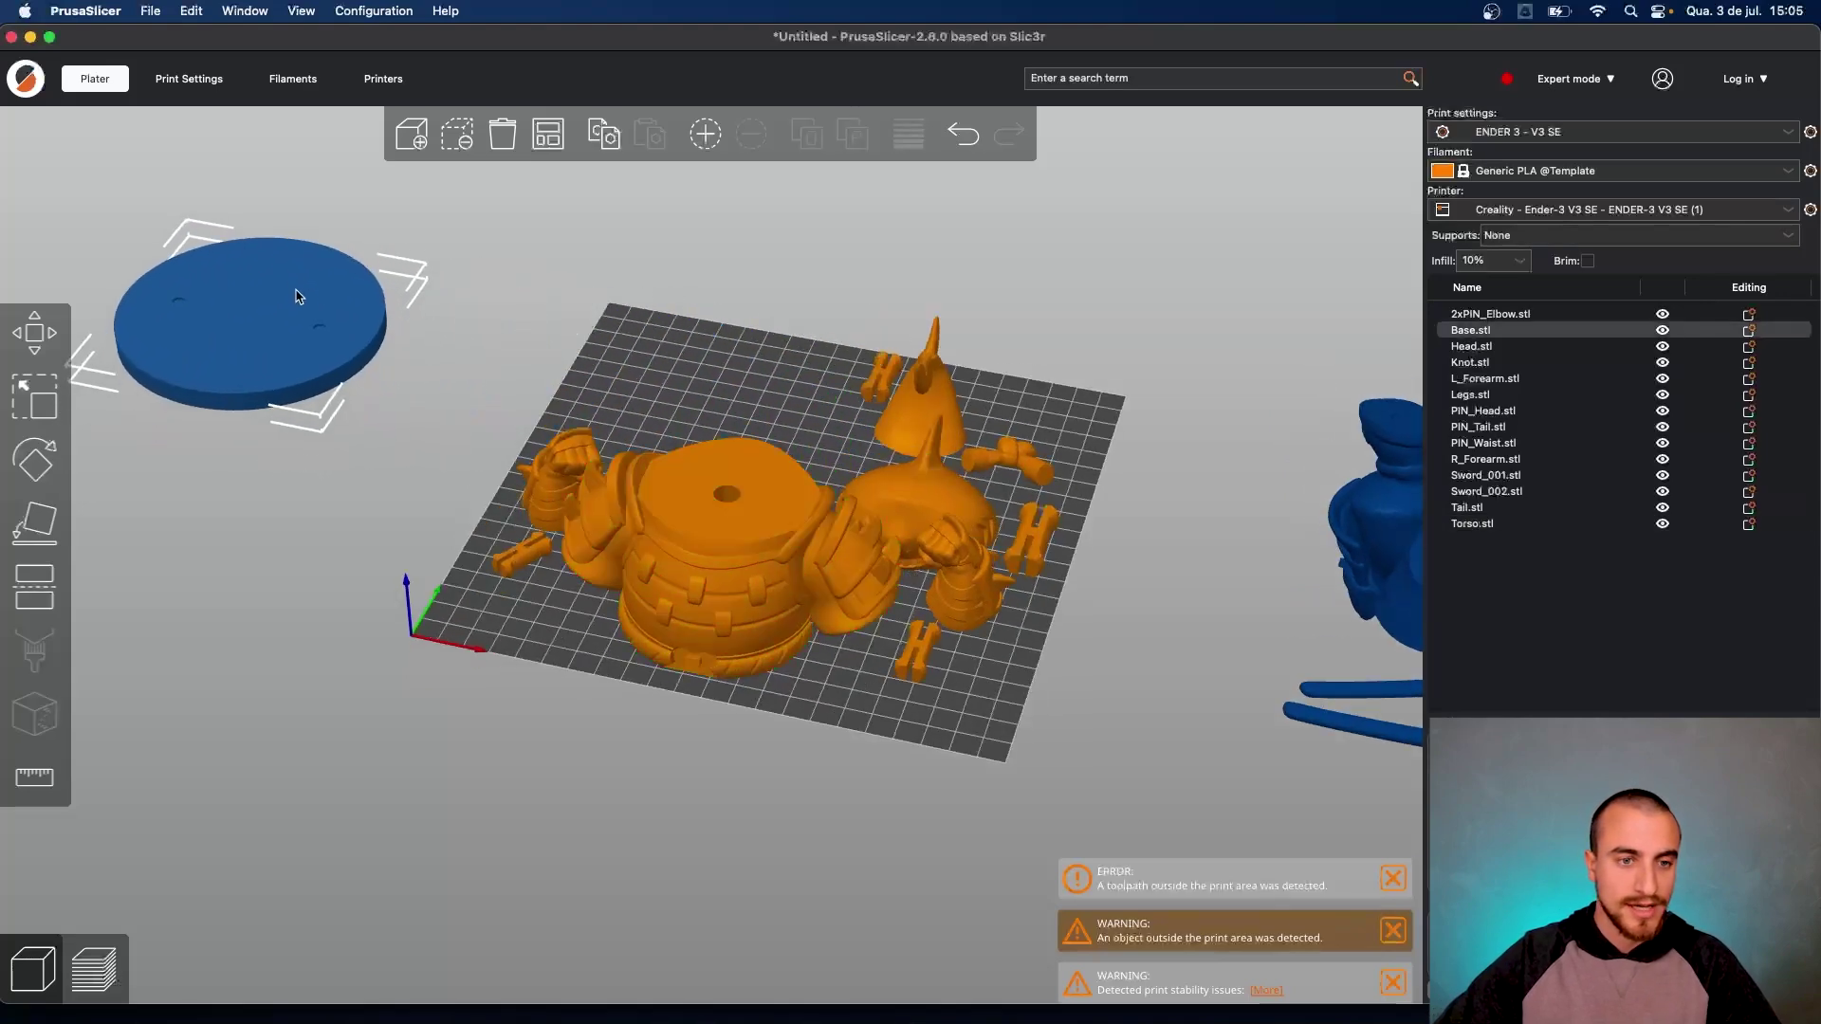
{"action": "scroll", "coordinate": [321, 544], "scroll_direction": "up", "scroll_amount": 2}
{"action": "left_click_drag", "start_coordinate": [320, 545], "coordinate": [429, 617]}
Move the right forearm and the torso further back on the print bed
{"action": "left_click_drag", "start_coordinate": [499, 487], "coordinate": [540, 301]}
{"action": "left_click", "coordinate": [732, 581]}
{"action": "left_click_drag", "start_coordinate": [732, 581], "coordinate": [700, 454]}
{"action": "left_click_drag", "start_coordinate": [849, 628], "coordinate": [828, 601]}
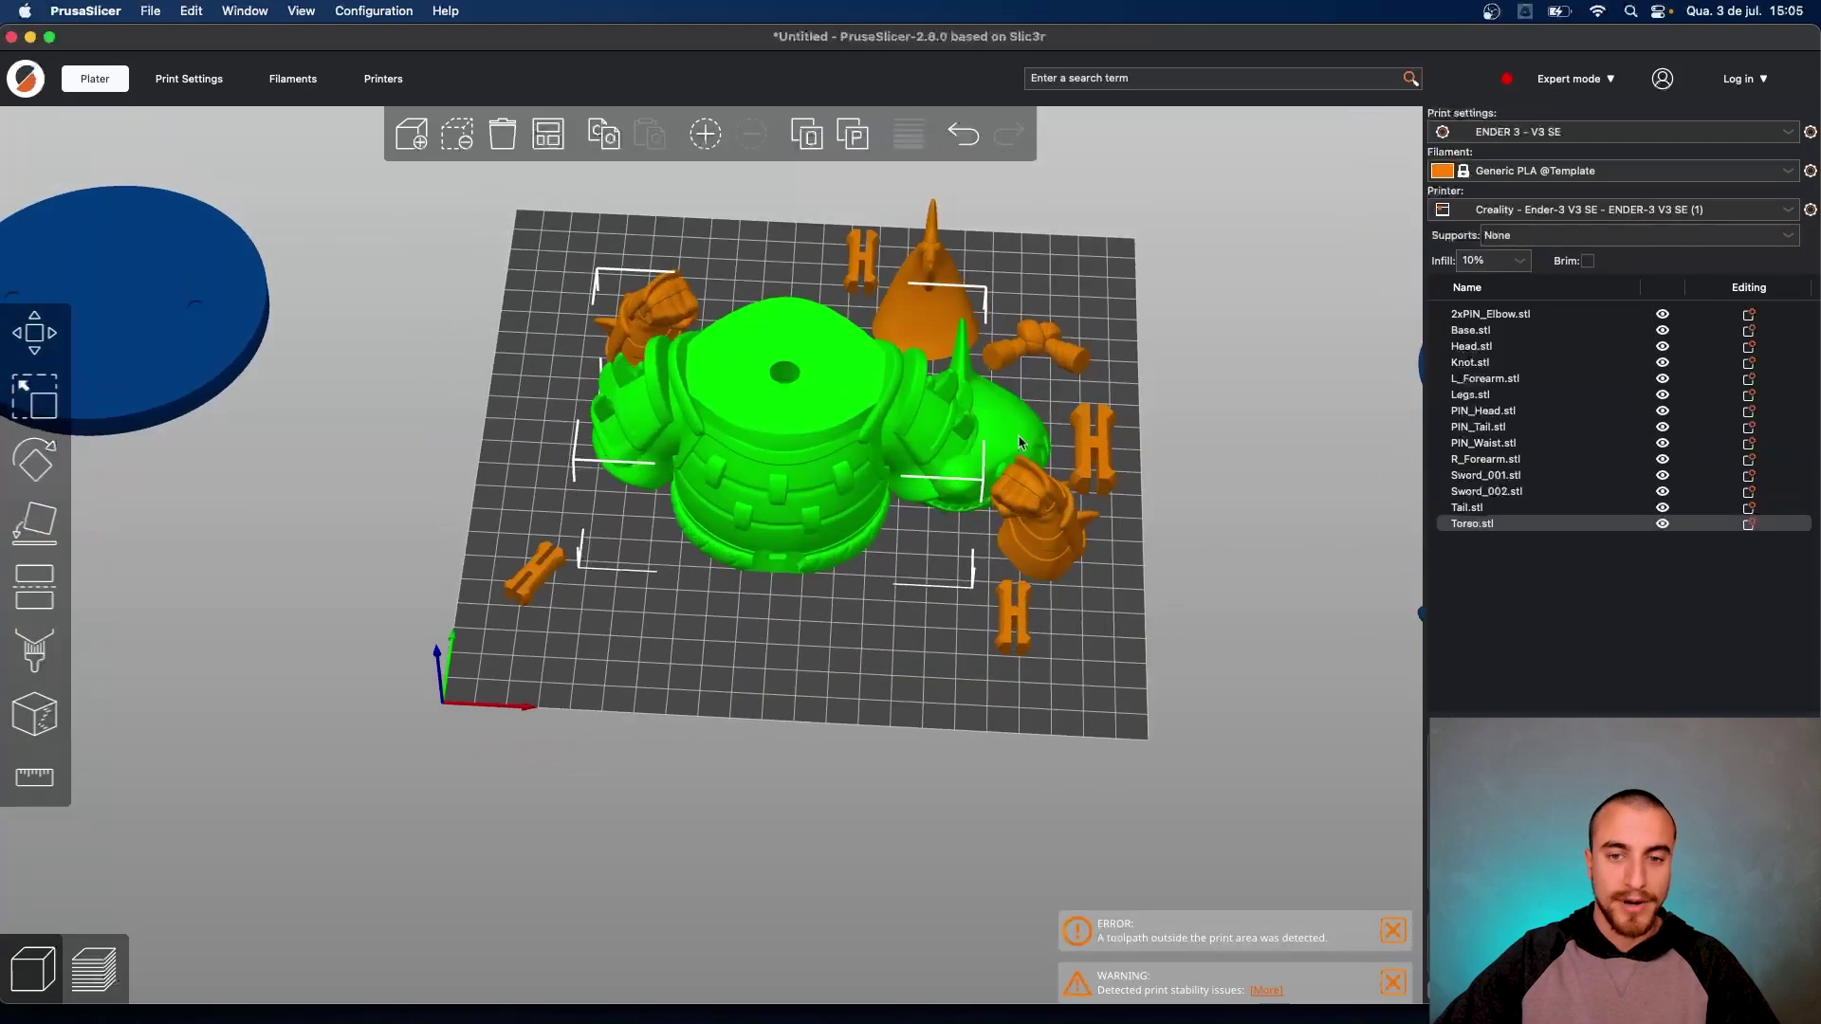
Move the tail close behind the torso and reposition the head and left forearm beside the torso
{"action": "left_click", "coordinate": [1000, 404]}
{"action": "left_click_drag", "start_coordinate": [1172, 396], "coordinate": [1129, 361]}
{"action": "left_click_drag", "start_coordinate": [1107, 462], "coordinate": [992, 396]}
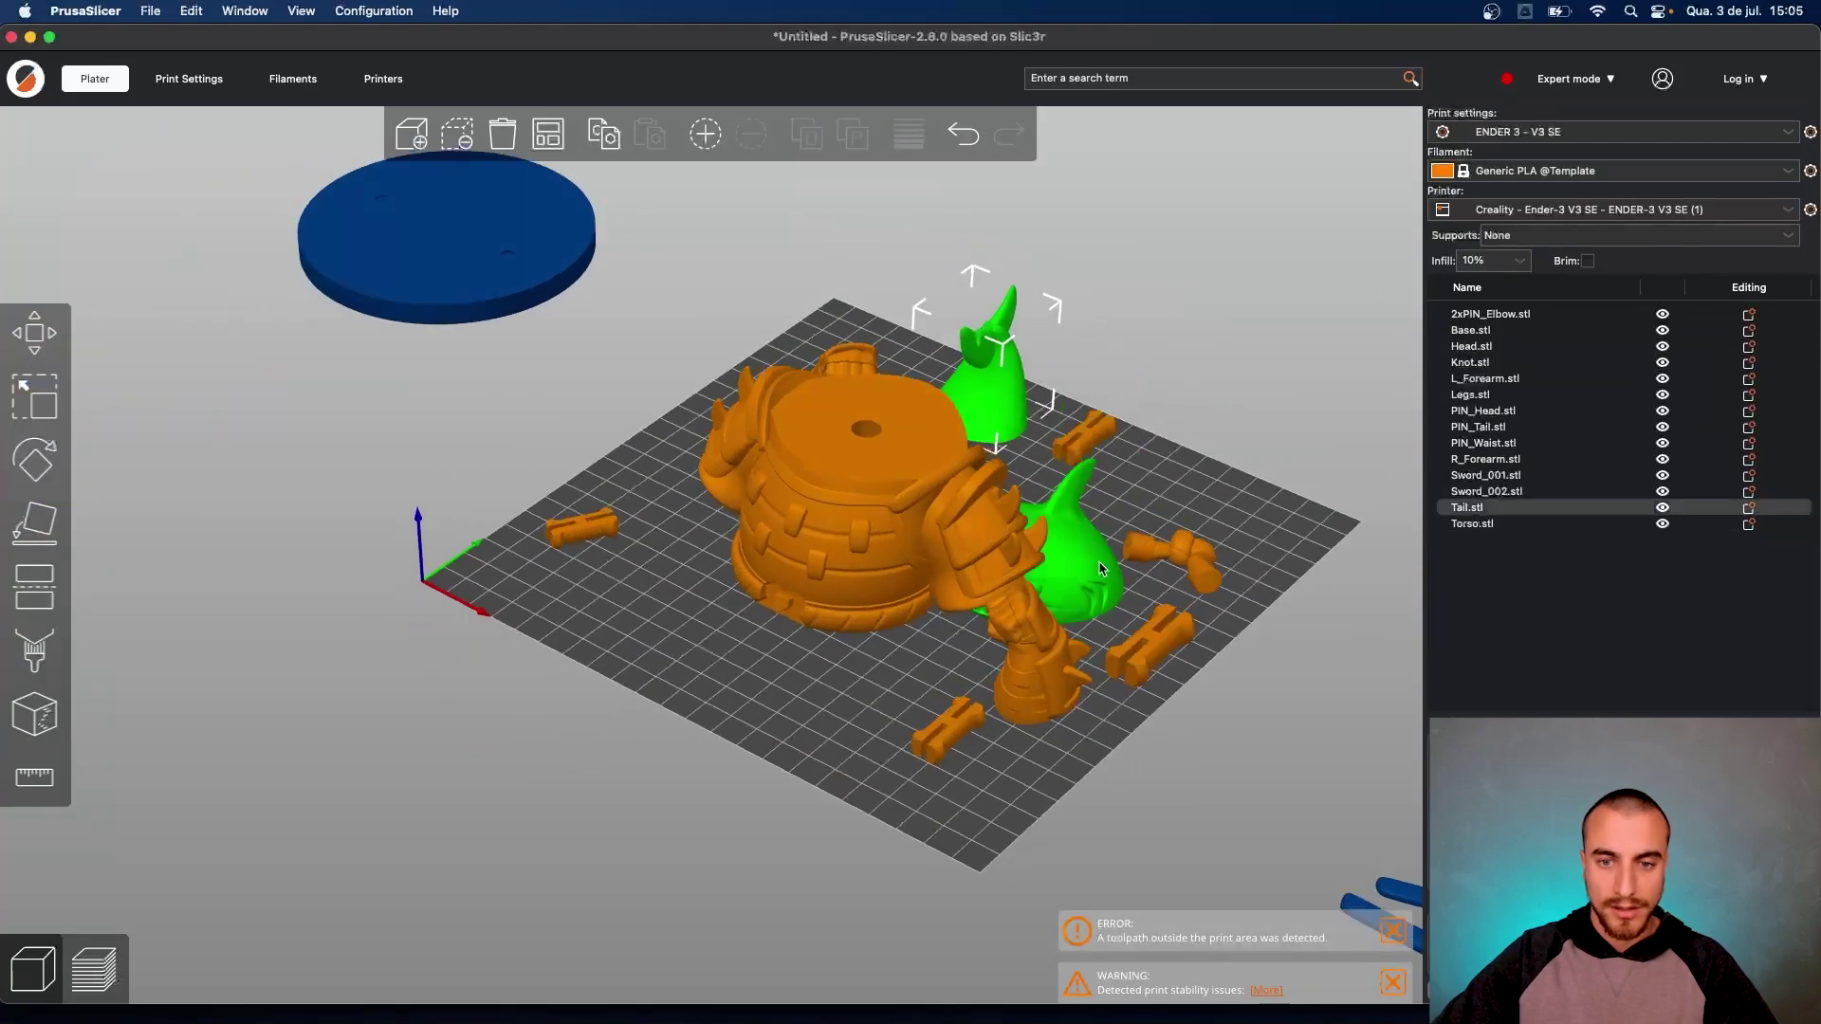
{"action": "left_click", "coordinate": [1071, 528]}
{"action": "left_click_drag", "start_coordinate": [1197, 507], "coordinate": [1143, 541]}
{"action": "left_click_drag", "start_coordinate": [986, 652], "coordinate": [1034, 679]}
{"action": "left_click_drag", "start_coordinate": [1112, 521], "coordinate": [1043, 548]}
{"action": "left_click_drag", "start_coordinate": [934, 559], "coordinate": [889, 558]}
{"action": "left_click_drag", "start_coordinate": [949, 483], "coordinate": [927, 492]}
{"action": "left_click", "coordinate": [759, 790]}
{"action": "left_click_drag", "start_coordinate": [1093, 823], "coordinate": [1108, 618]}
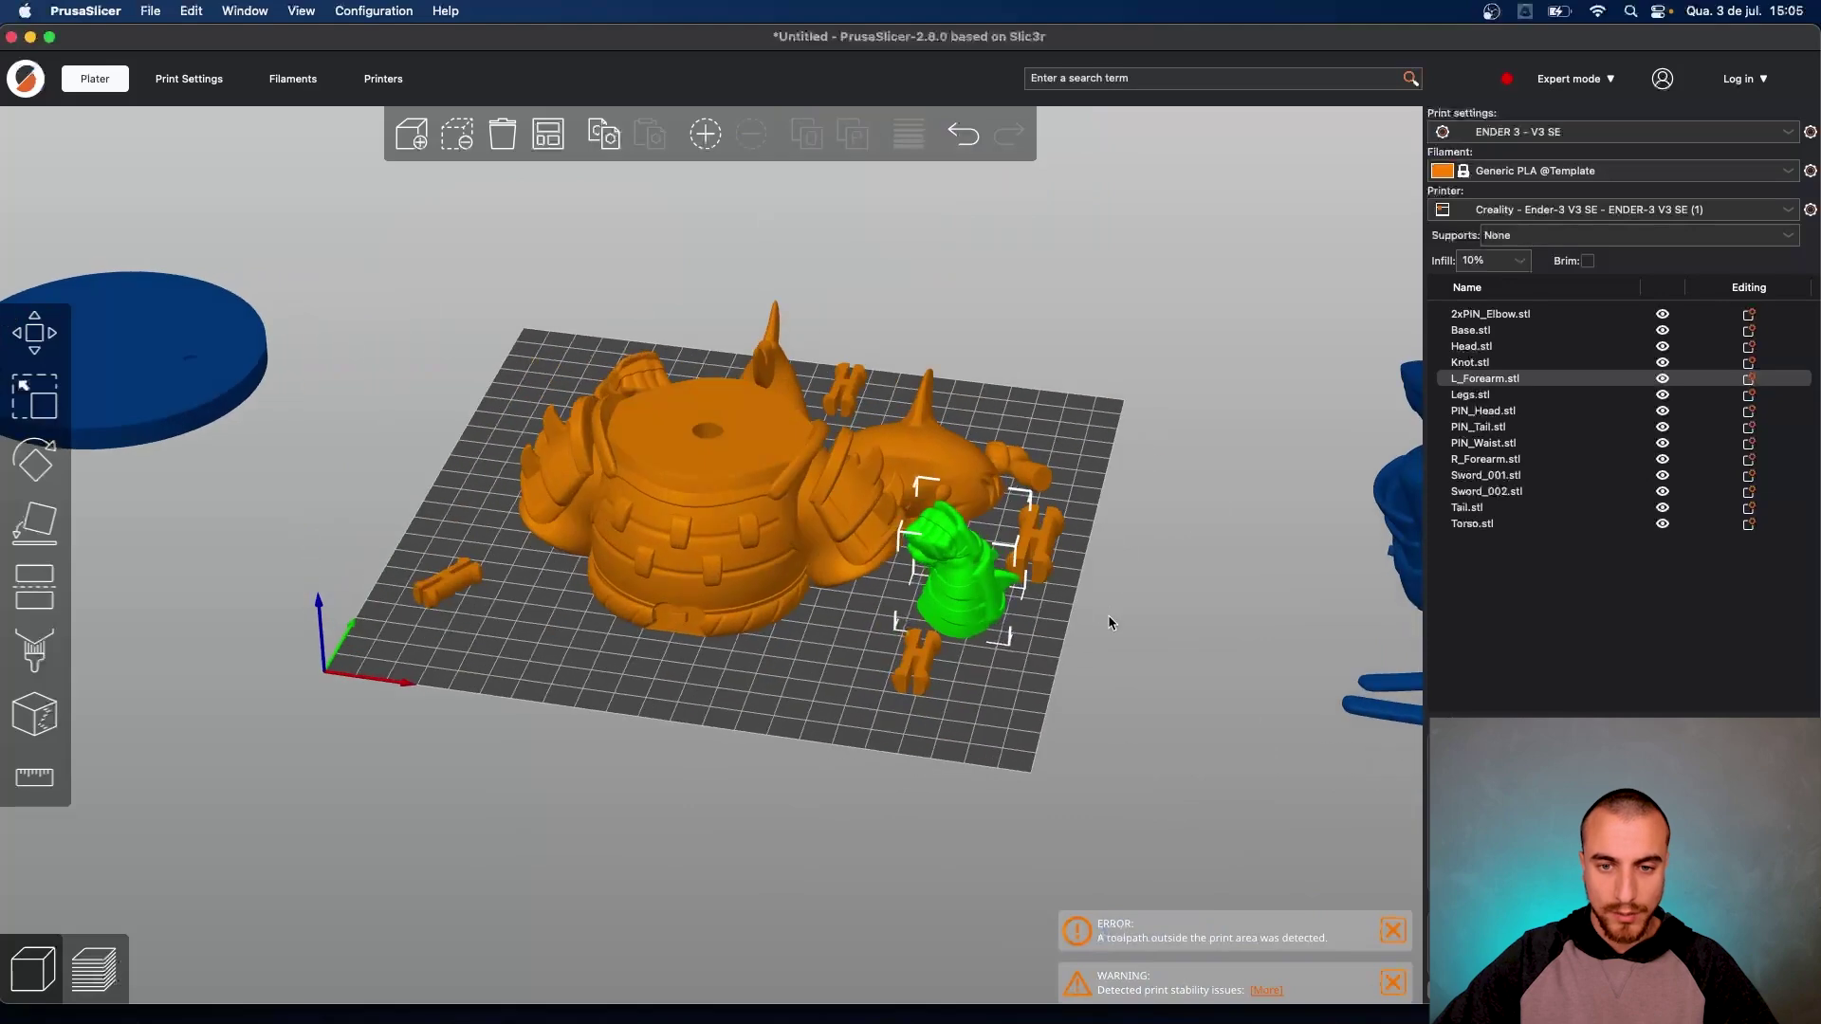
Move the waist, tail, head and elbow pins off the print bed and group them beside it
{"action": "left_click_drag", "start_coordinate": [1049, 549], "coordinate": [1278, 254]}
{"action": "right_click_drag", "start_coordinate": [1159, 416], "coordinate": [1018, 525]}
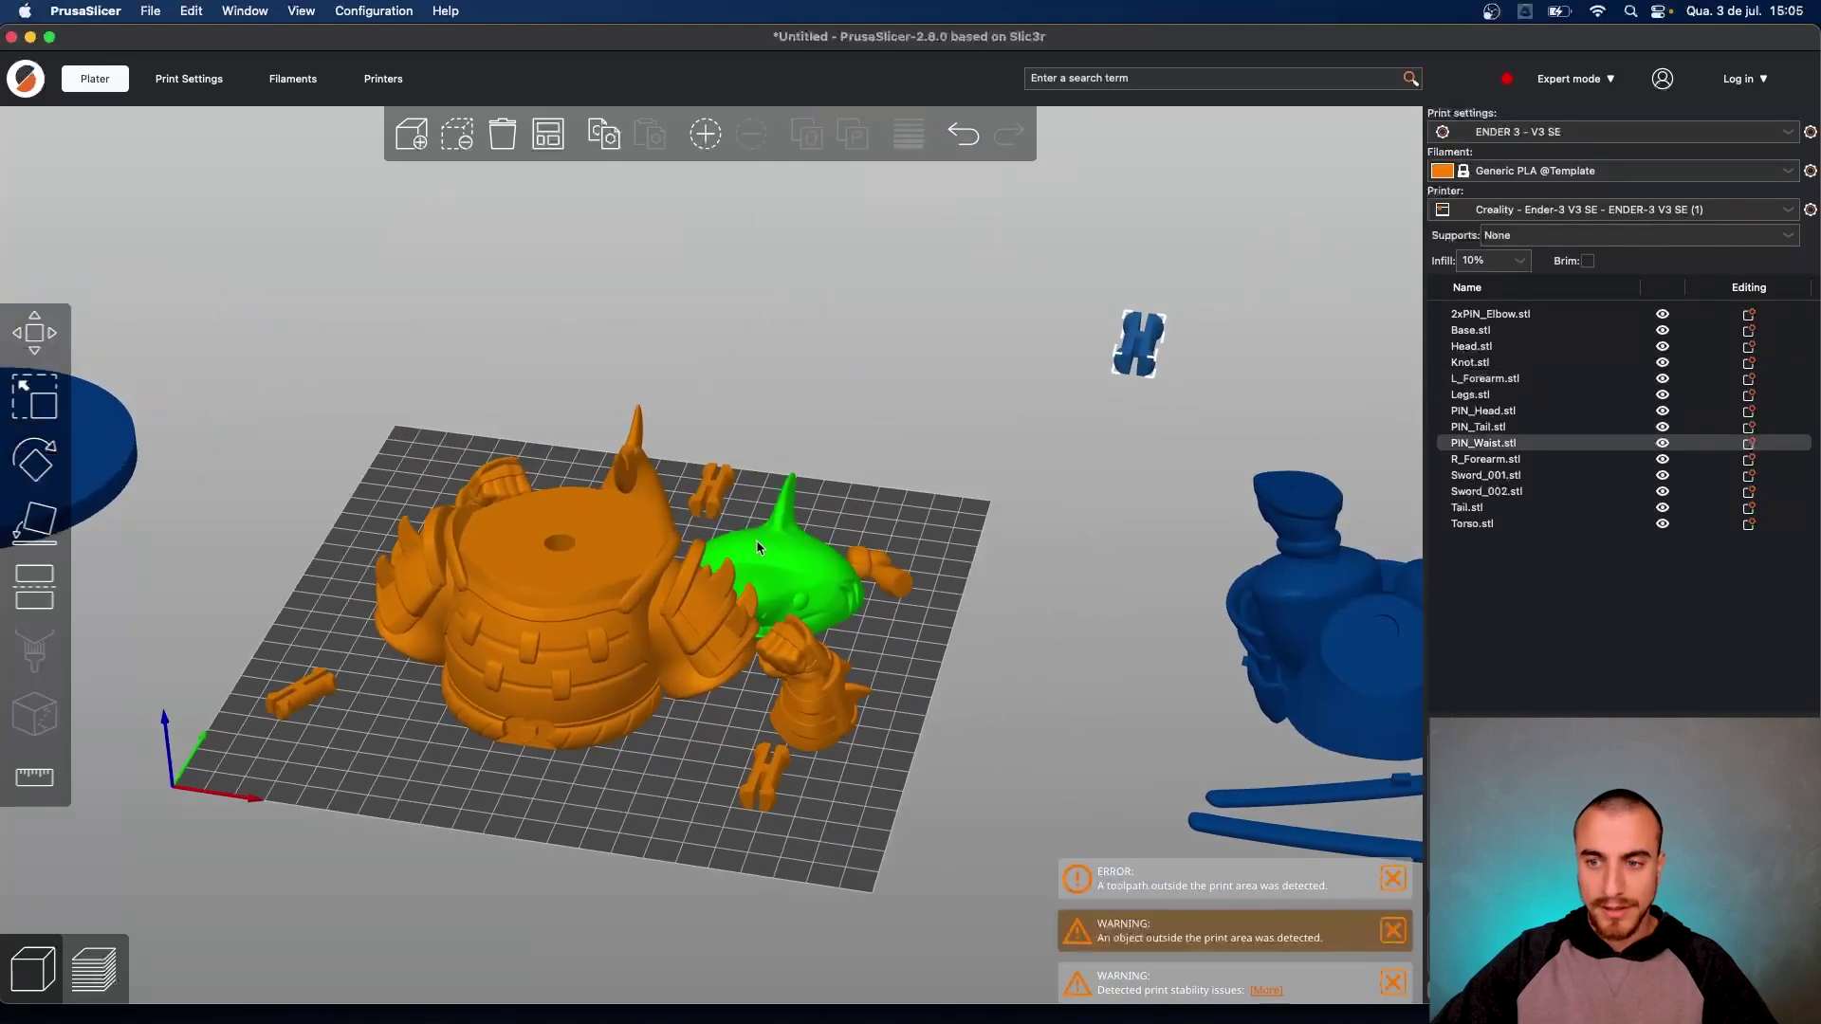
{"action": "left_click_drag", "start_coordinate": [727, 488], "coordinate": [1076, 328]}
{"action": "left_click_drag", "start_coordinate": [921, 655], "coordinate": [1127, 336]}
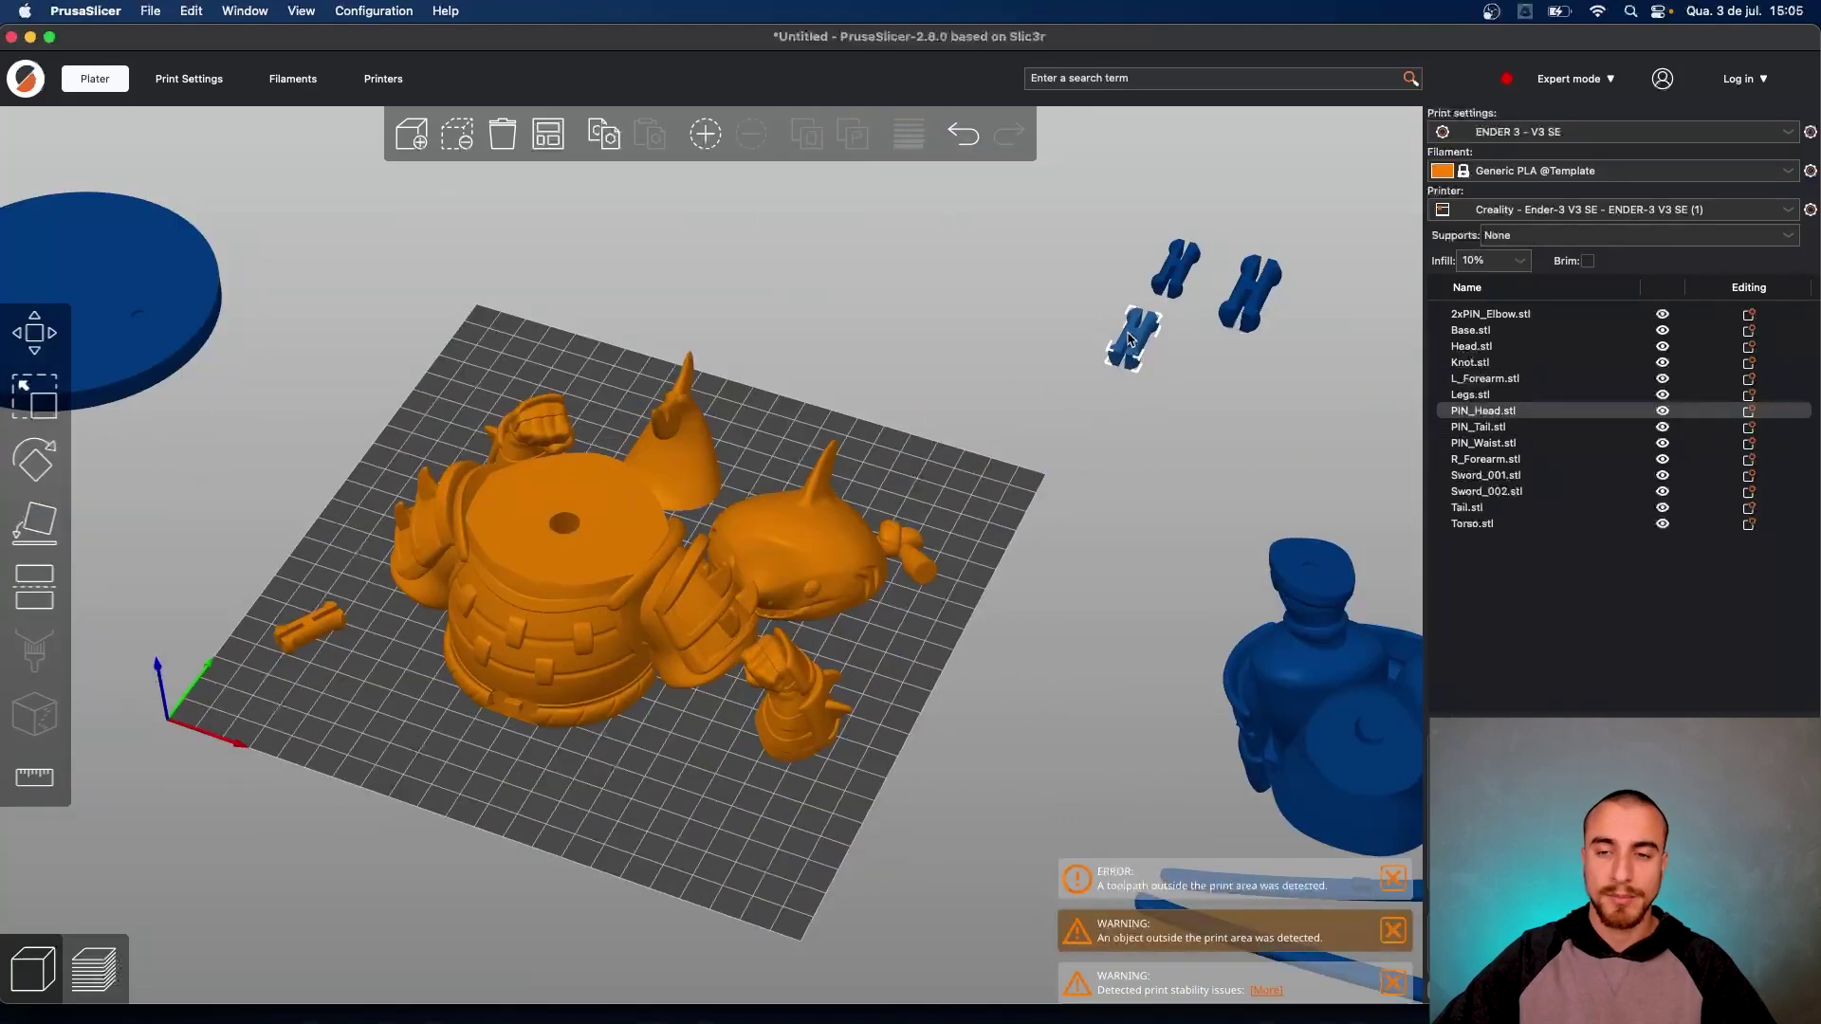
{"action": "left_click_drag", "start_coordinate": [308, 626], "coordinate": [1213, 357]}
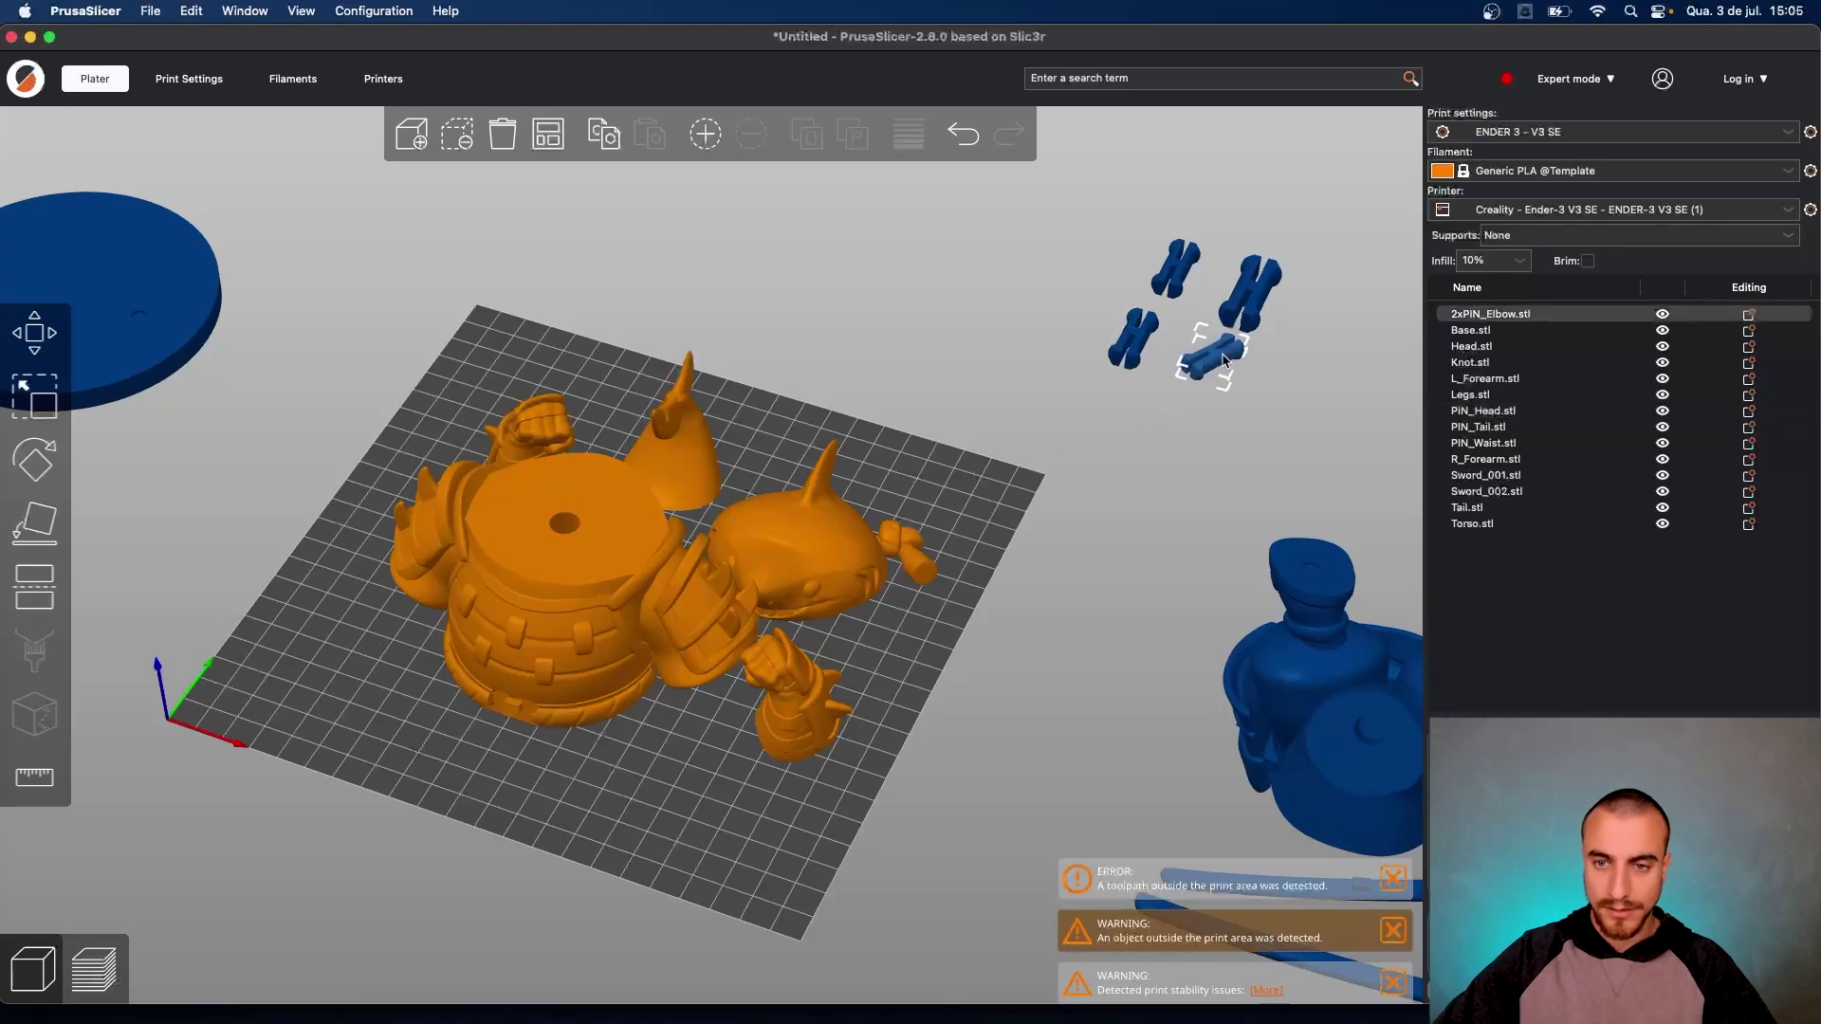
Shift the right forearm and the torso slightly on the print bed
{"action": "right_click_drag", "start_coordinate": [1173, 513], "coordinate": [725, 424]}
{"action": "left_click_drag", "start_coordinate": [725, 424], "coordinate": [708, 543]}
{"action": "scroll", "coordinate": [660, 595], "scroll_direction": "up", "scroll_amount": 5}
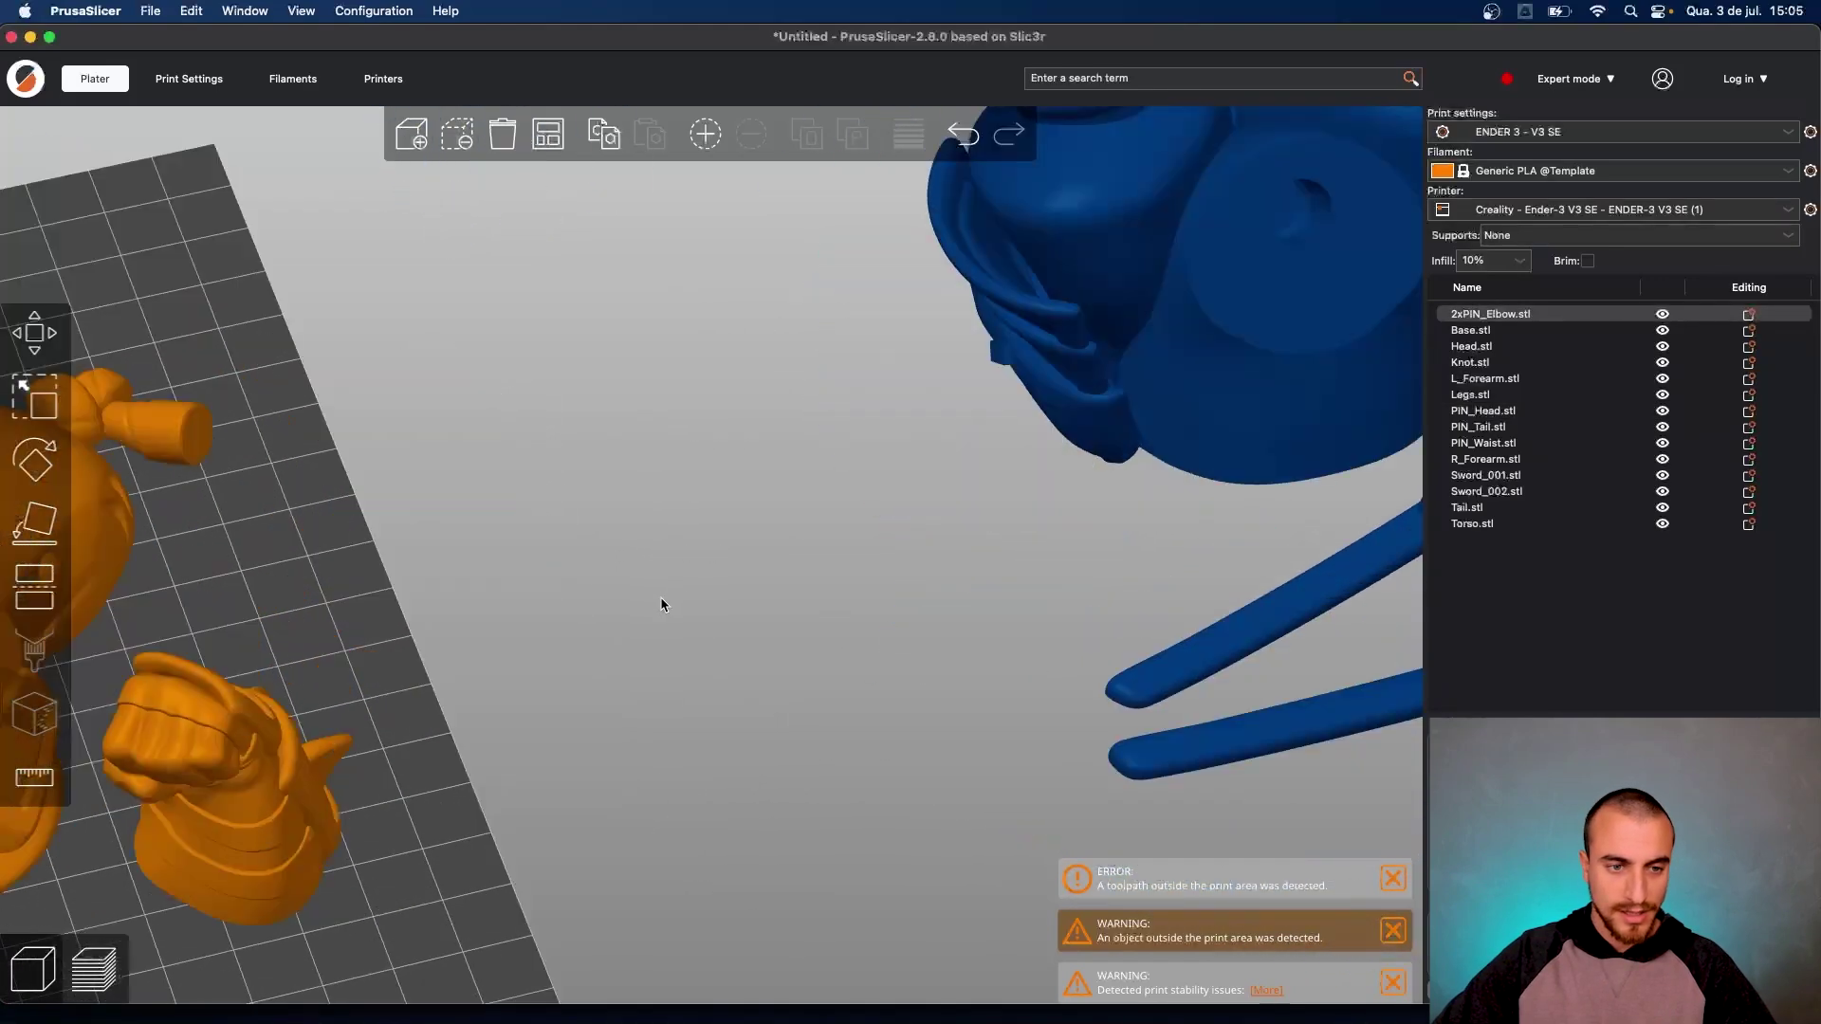
{"action": "scroll", "coordinate": [658, 597], "scroll_direction": "down", "scroll_amount": 7}
{"action": "left_click_drag", "start_coordinate": [657, 600], "coordinate": [679, 634]}
{"action": "right_click_drag", "start_coordinate": [679, 633], "coordinate": [805, 488]}
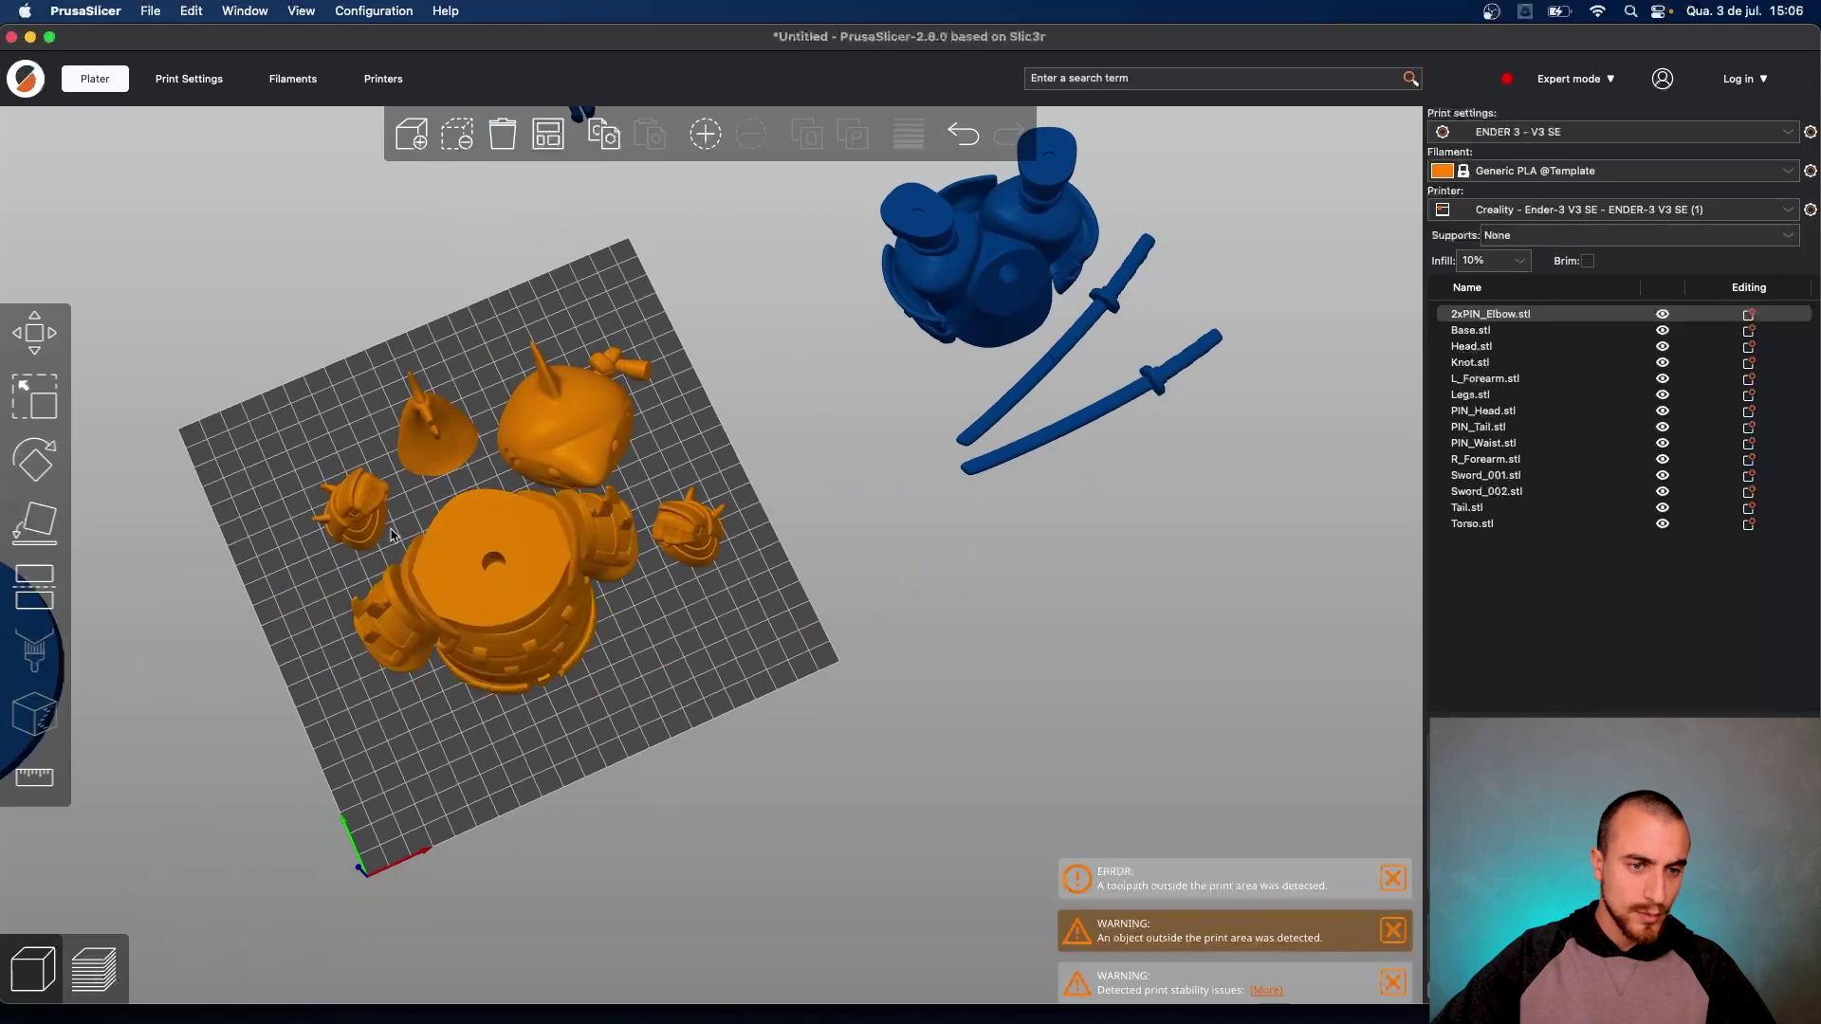
{"action": "left_click_drag", "start_coordinate": [368, 543], "coordinate": [328, 516]}
{"action": "left_click_drag", "start_coordinate": [499, 589], "coordinate": [465, 598]}
Shift the legs outside the print bed and move the knot off the bed next to them
{"action": "left_click_drag", "start_coordinate": [991, 314], "coordinate": [919, 325]}
{"action": "left_click_drag", "start_coordinate": [916, 453], "coordinate": [697, 524]}
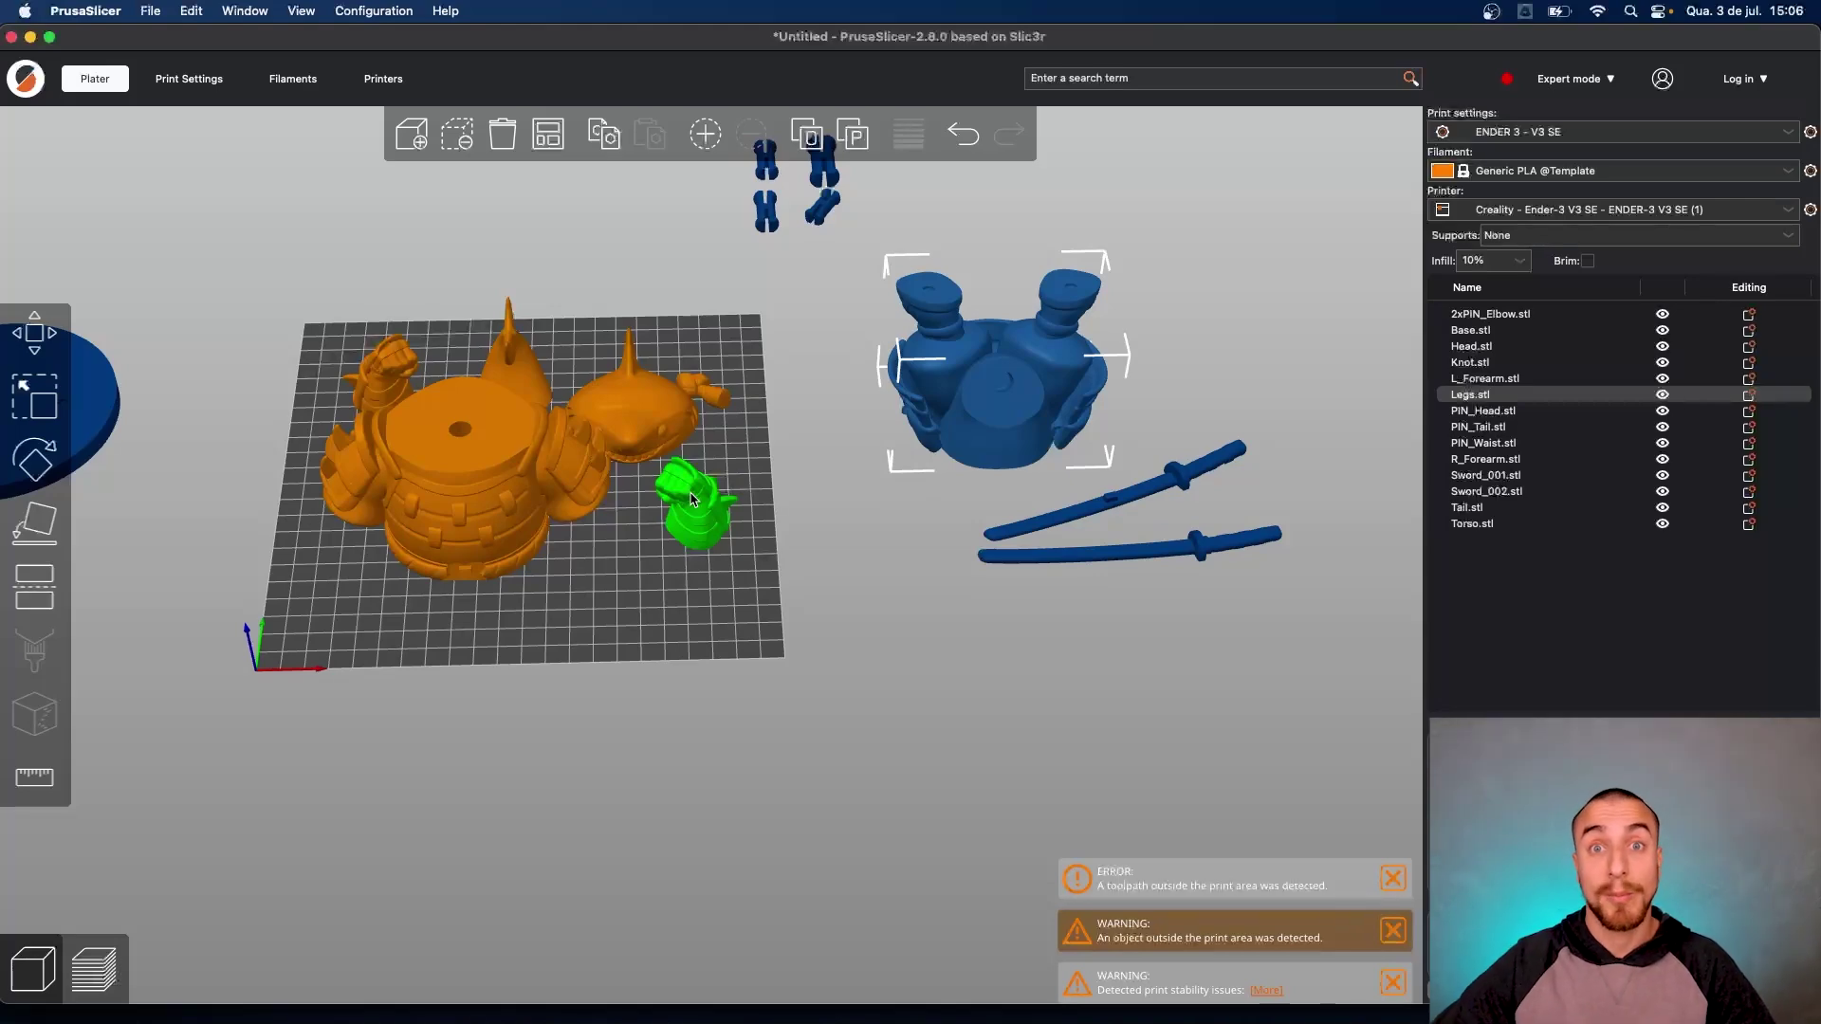
{"action": "left_click_drag", "start_coordinate": [882, 675], "coordinate": [902, 684]}
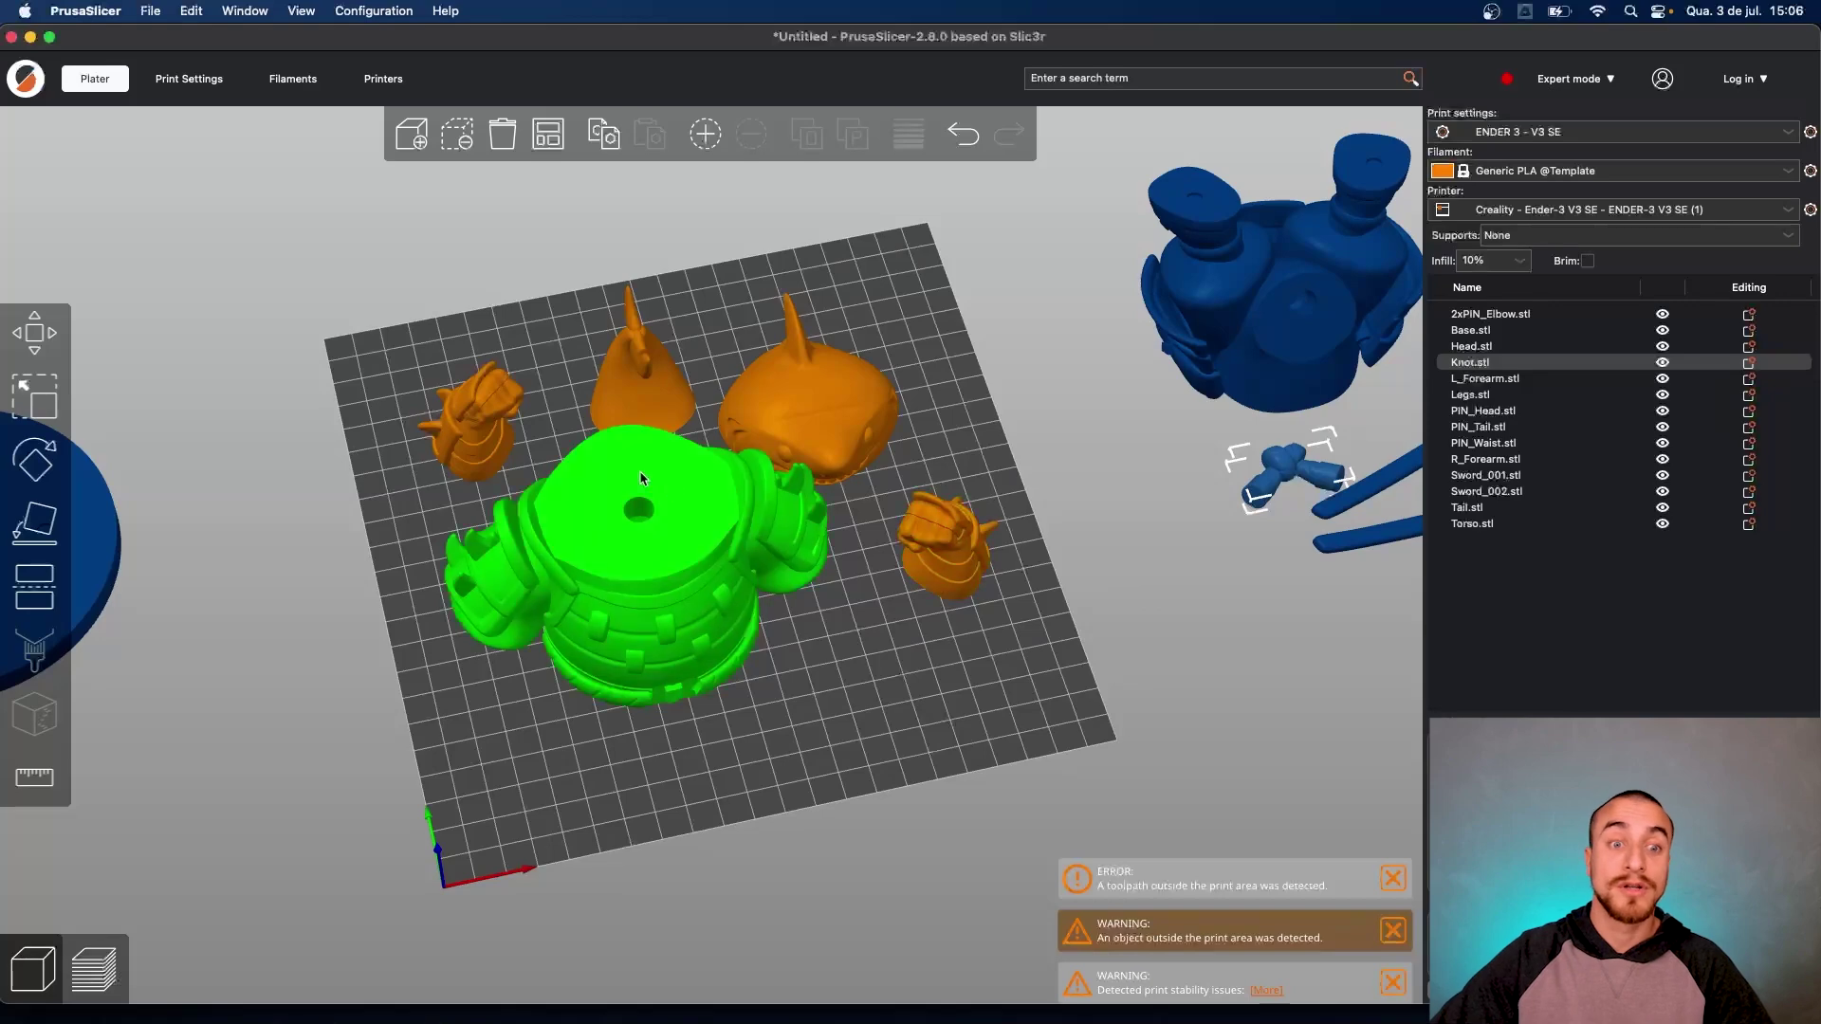
{"action": "left_click_drag", "start_coordinate": [866, 645], "coordinate": [862, 667]}
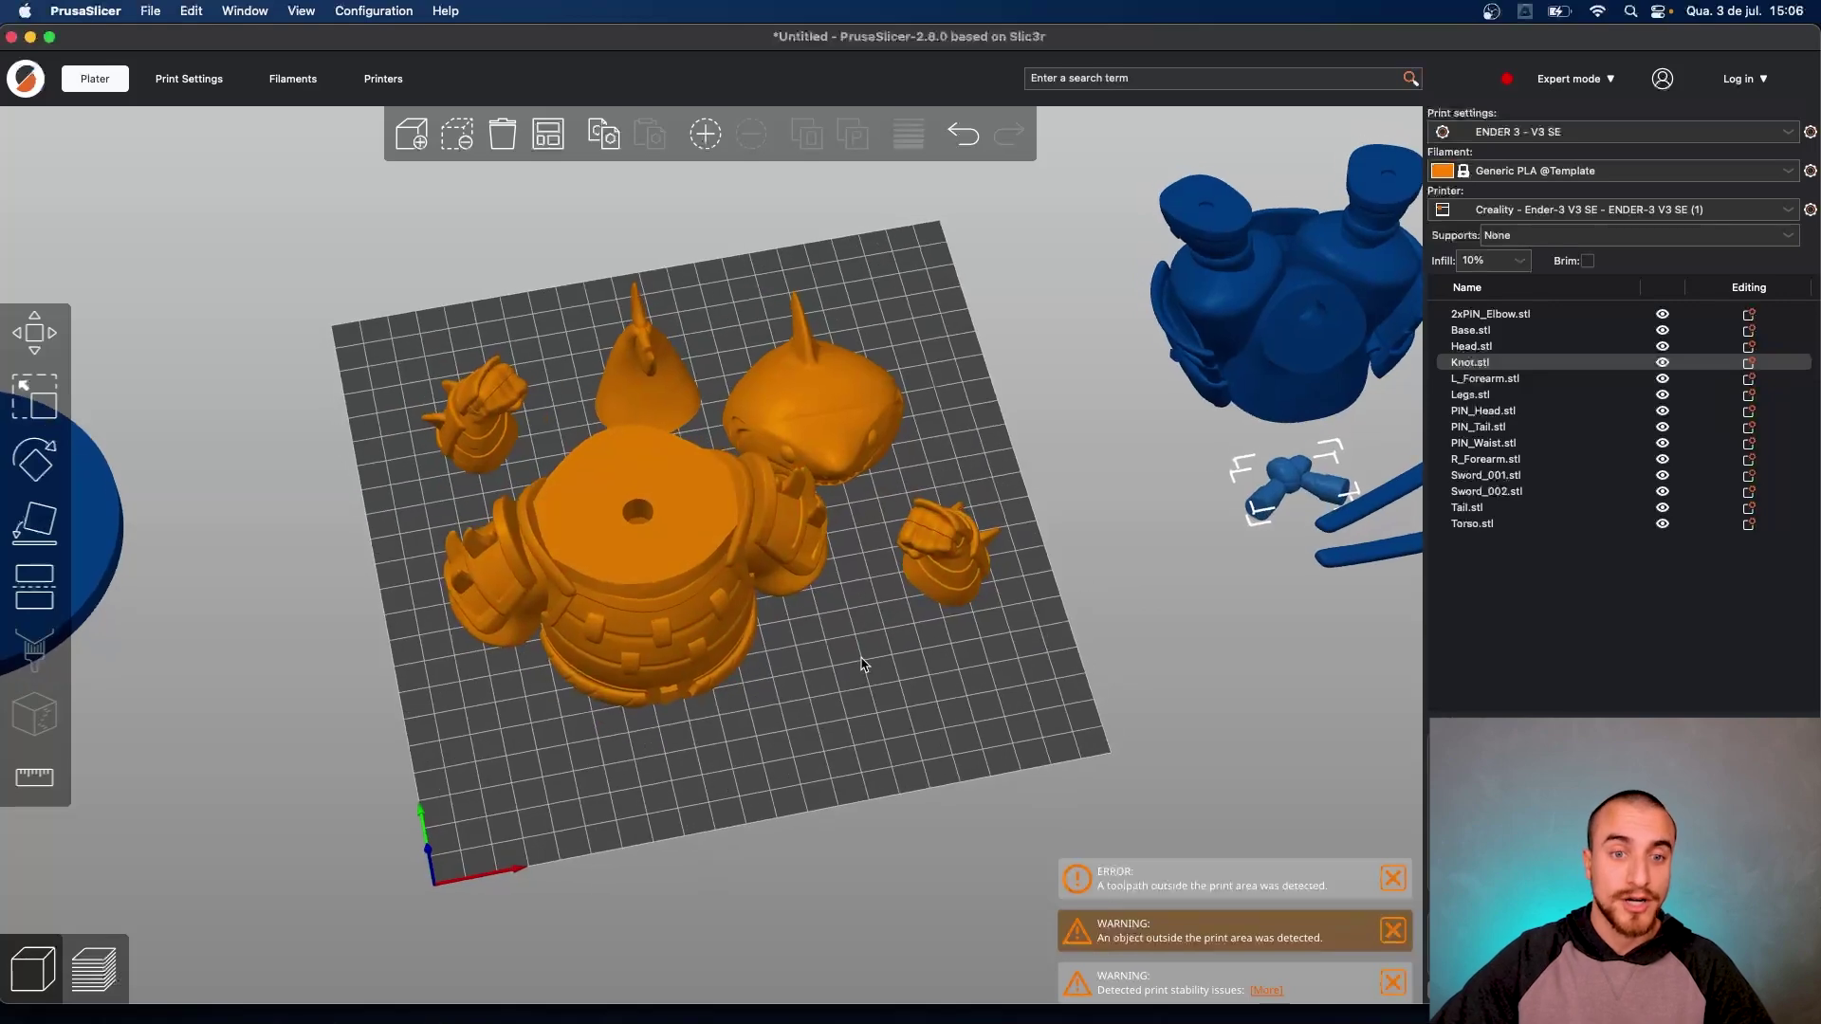
Examine the underside of the torso for areas needing support and check the infill print settings
{"action": "left_click_drag", "start_coordinate": [808, 744], "coordinate": [721, 560]}
{"action": "scroll", "coordinate": [532, 505], "scroll_direction": "up", "scroll_amount": 10}
{"action": "right_click_drag", "start_coordinate": [415, 370], "coordinate": [515, 358]}
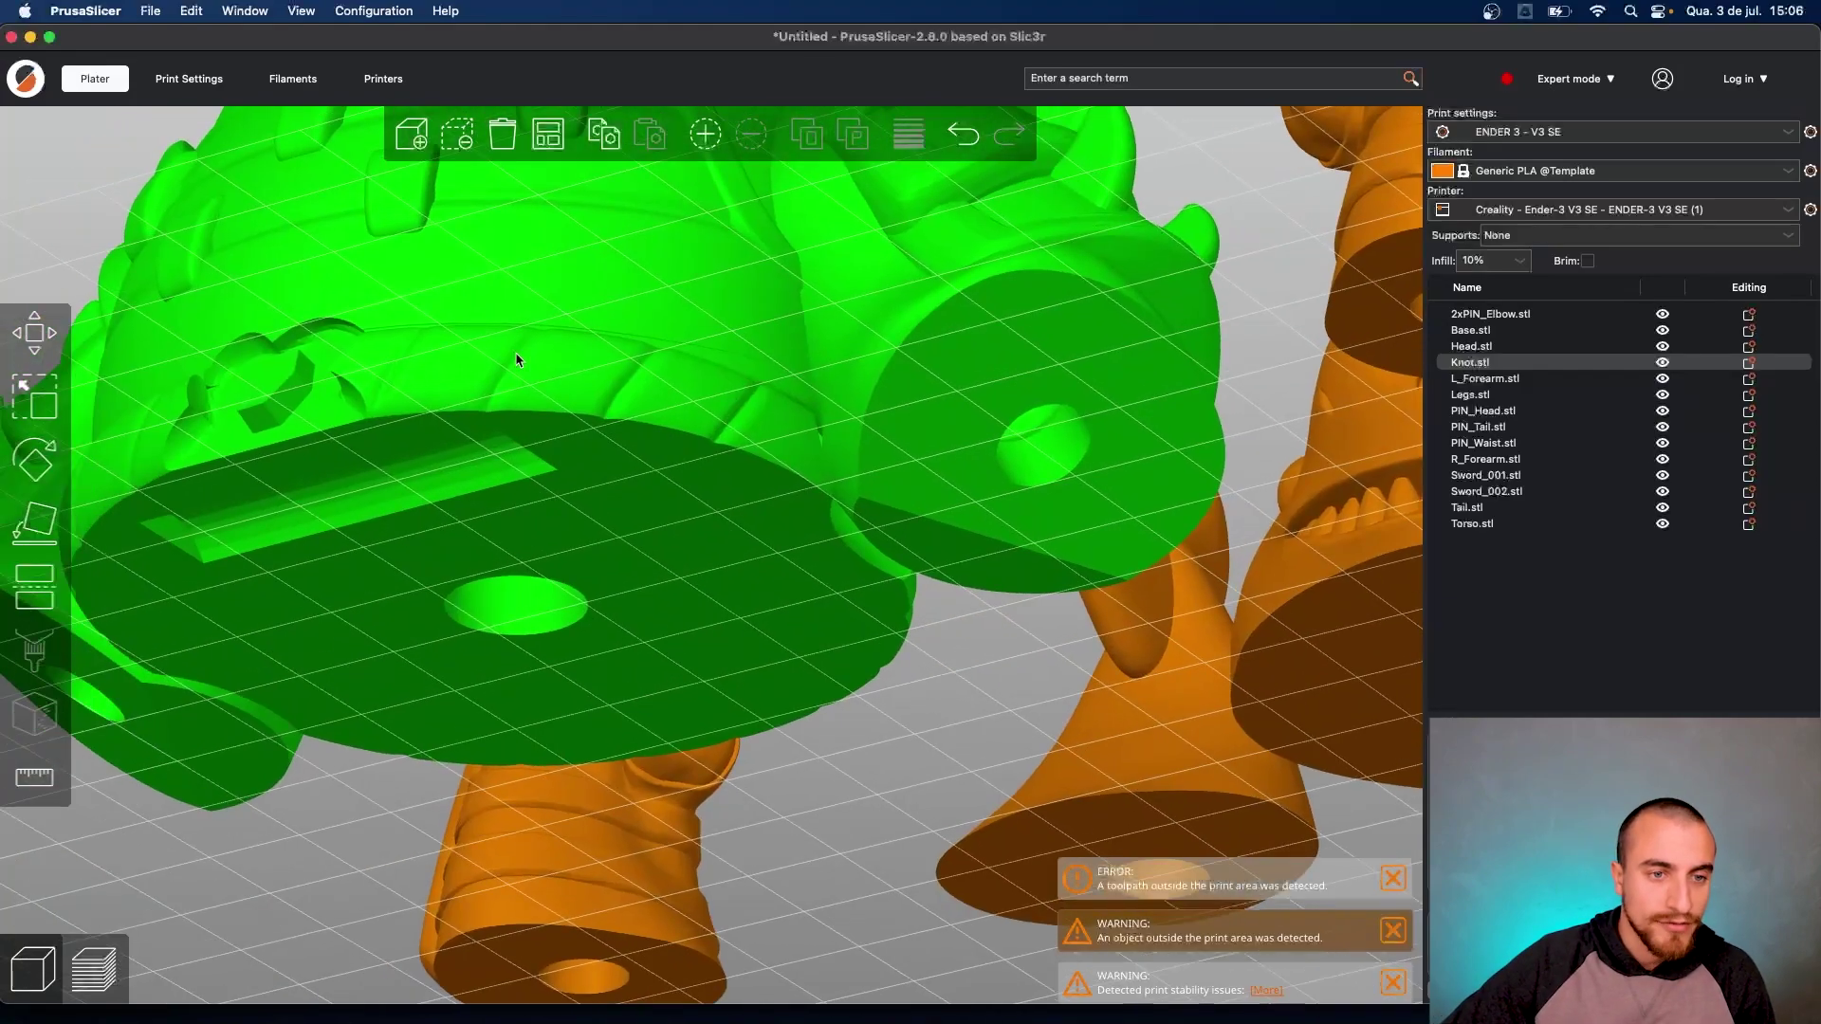
{"action": "right_click_drag", "start_coordinate": [334, 403], "coordinate": [629, 463]}
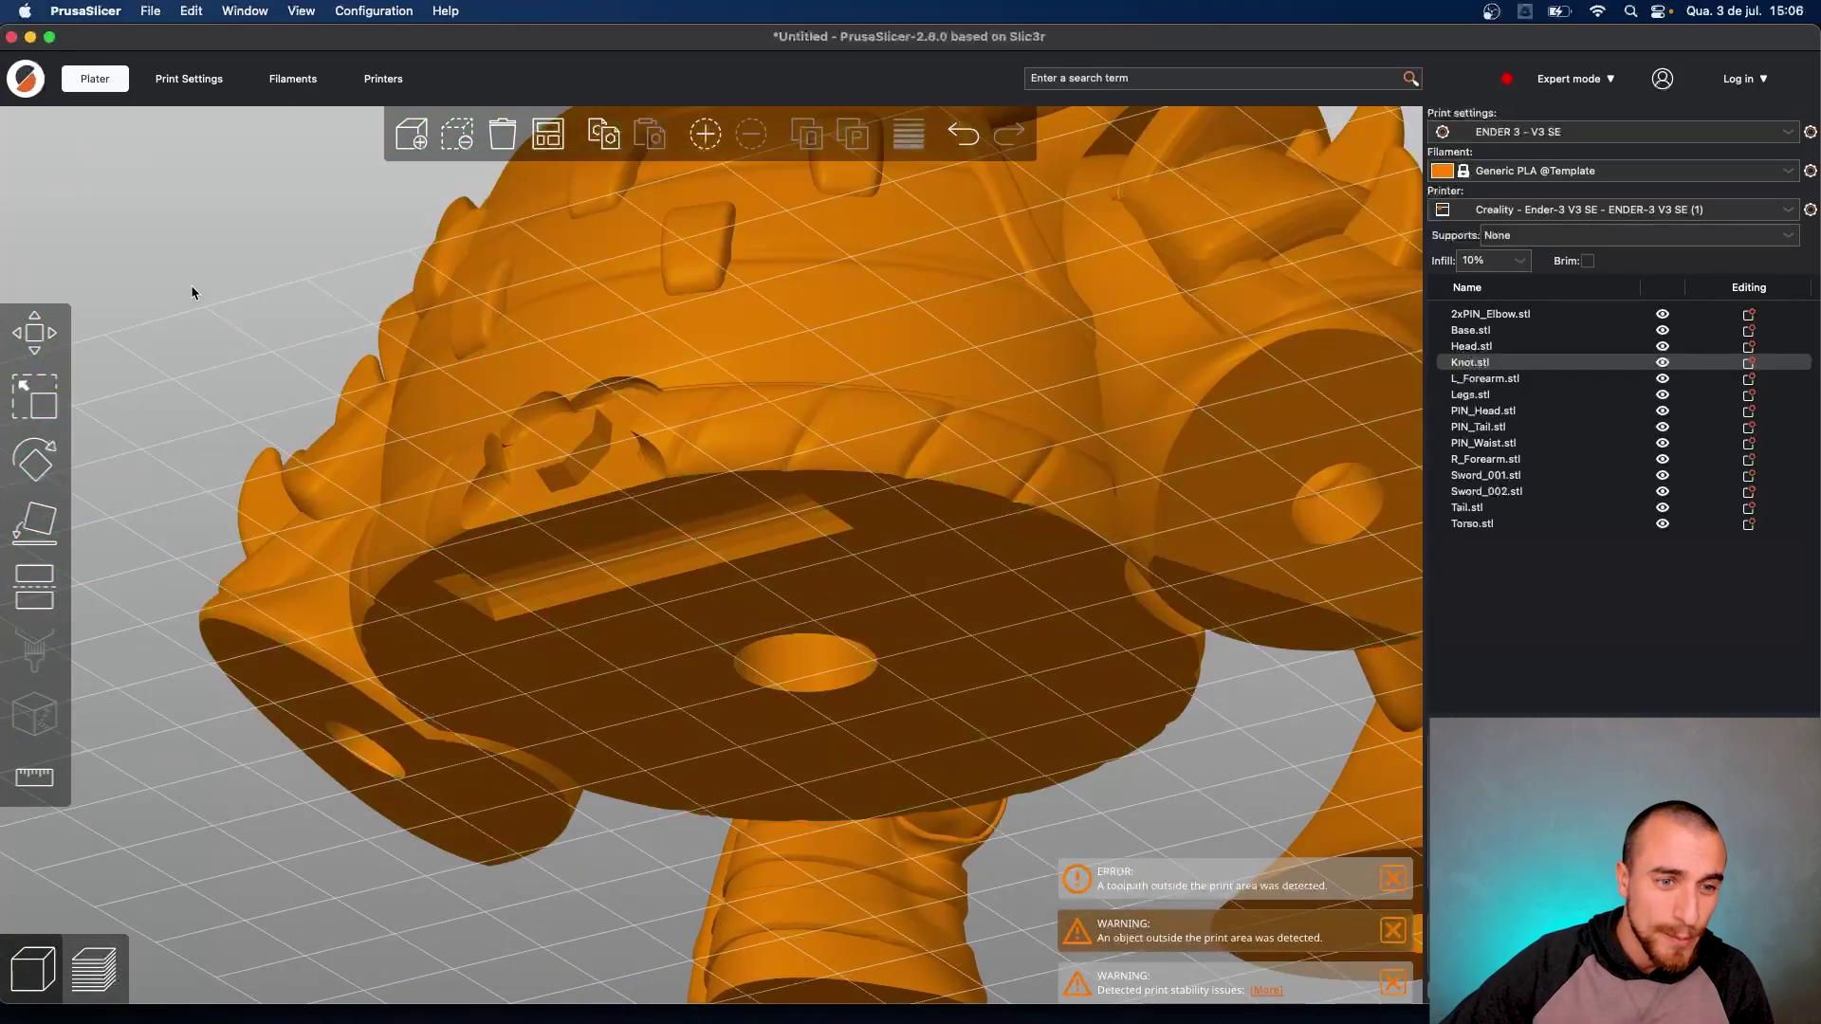
{"action": "left_click_drag", "start_coordinate": [191, 284], "coordinate": [999, 539]}
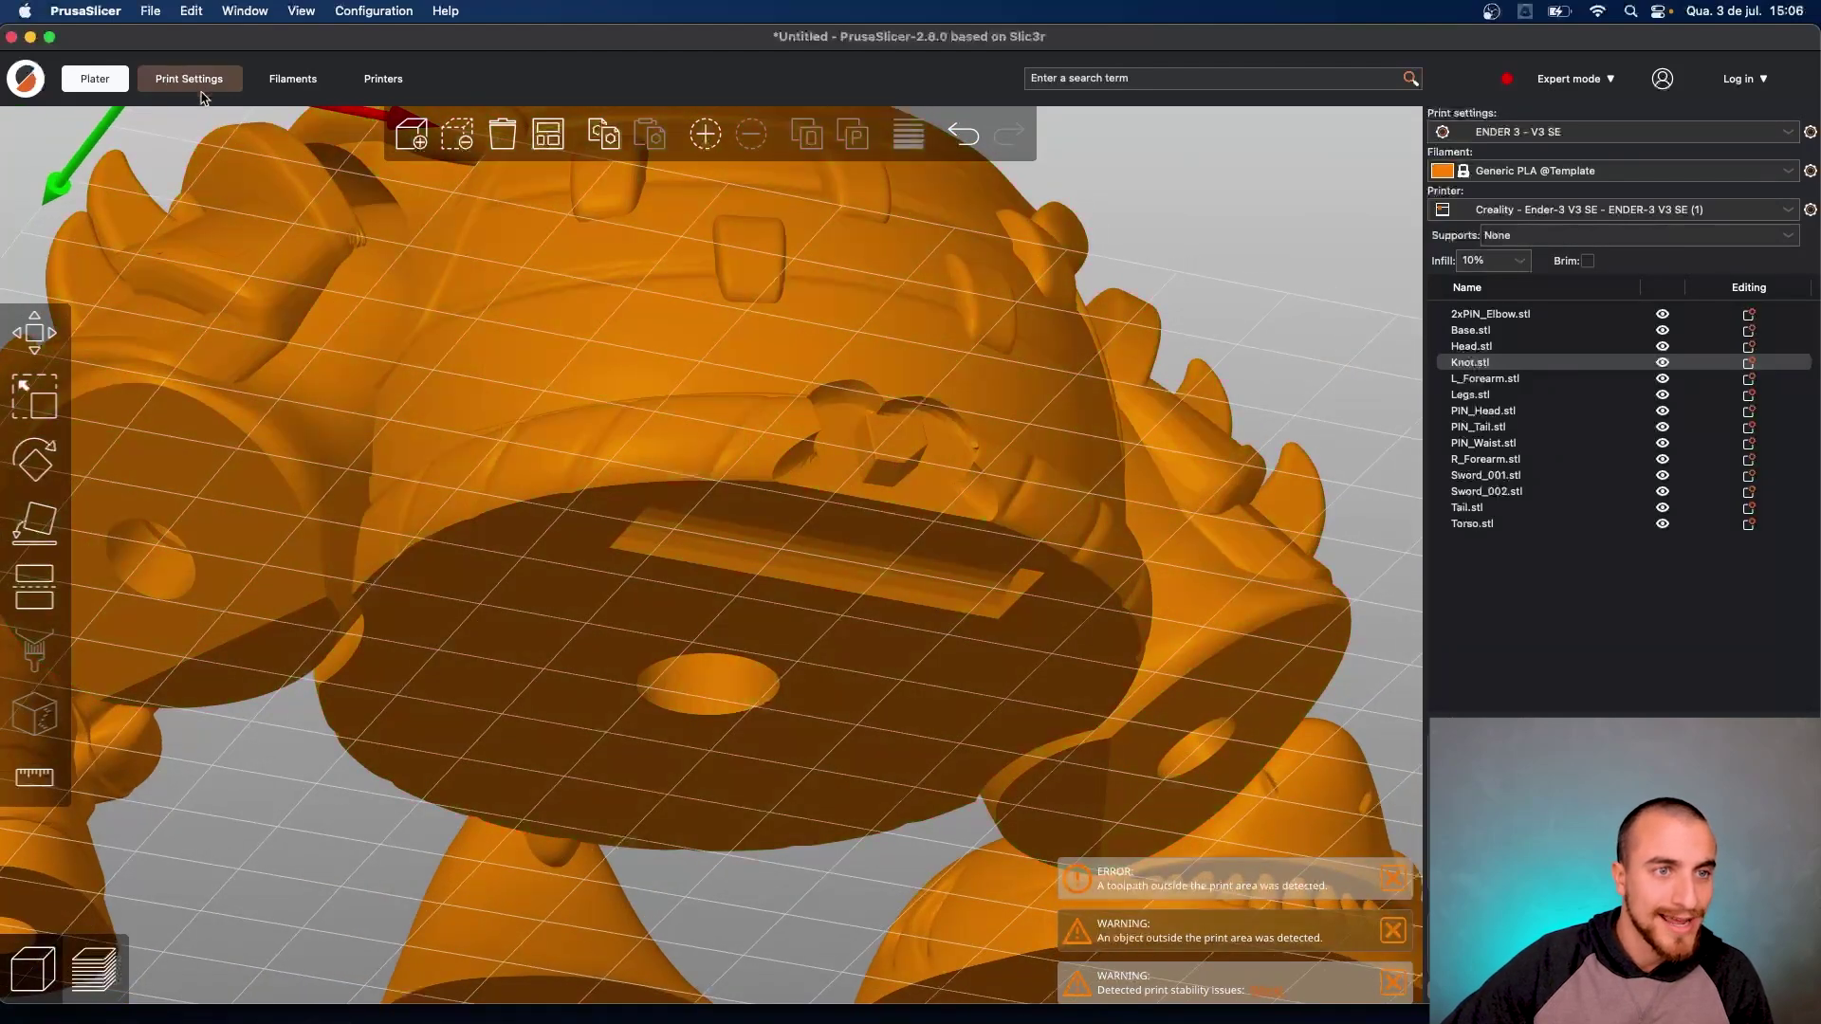
{"action": "left_click", "coordinate": [200, 91]}
{"action": "left_click", "coordinate": [48, 169]}
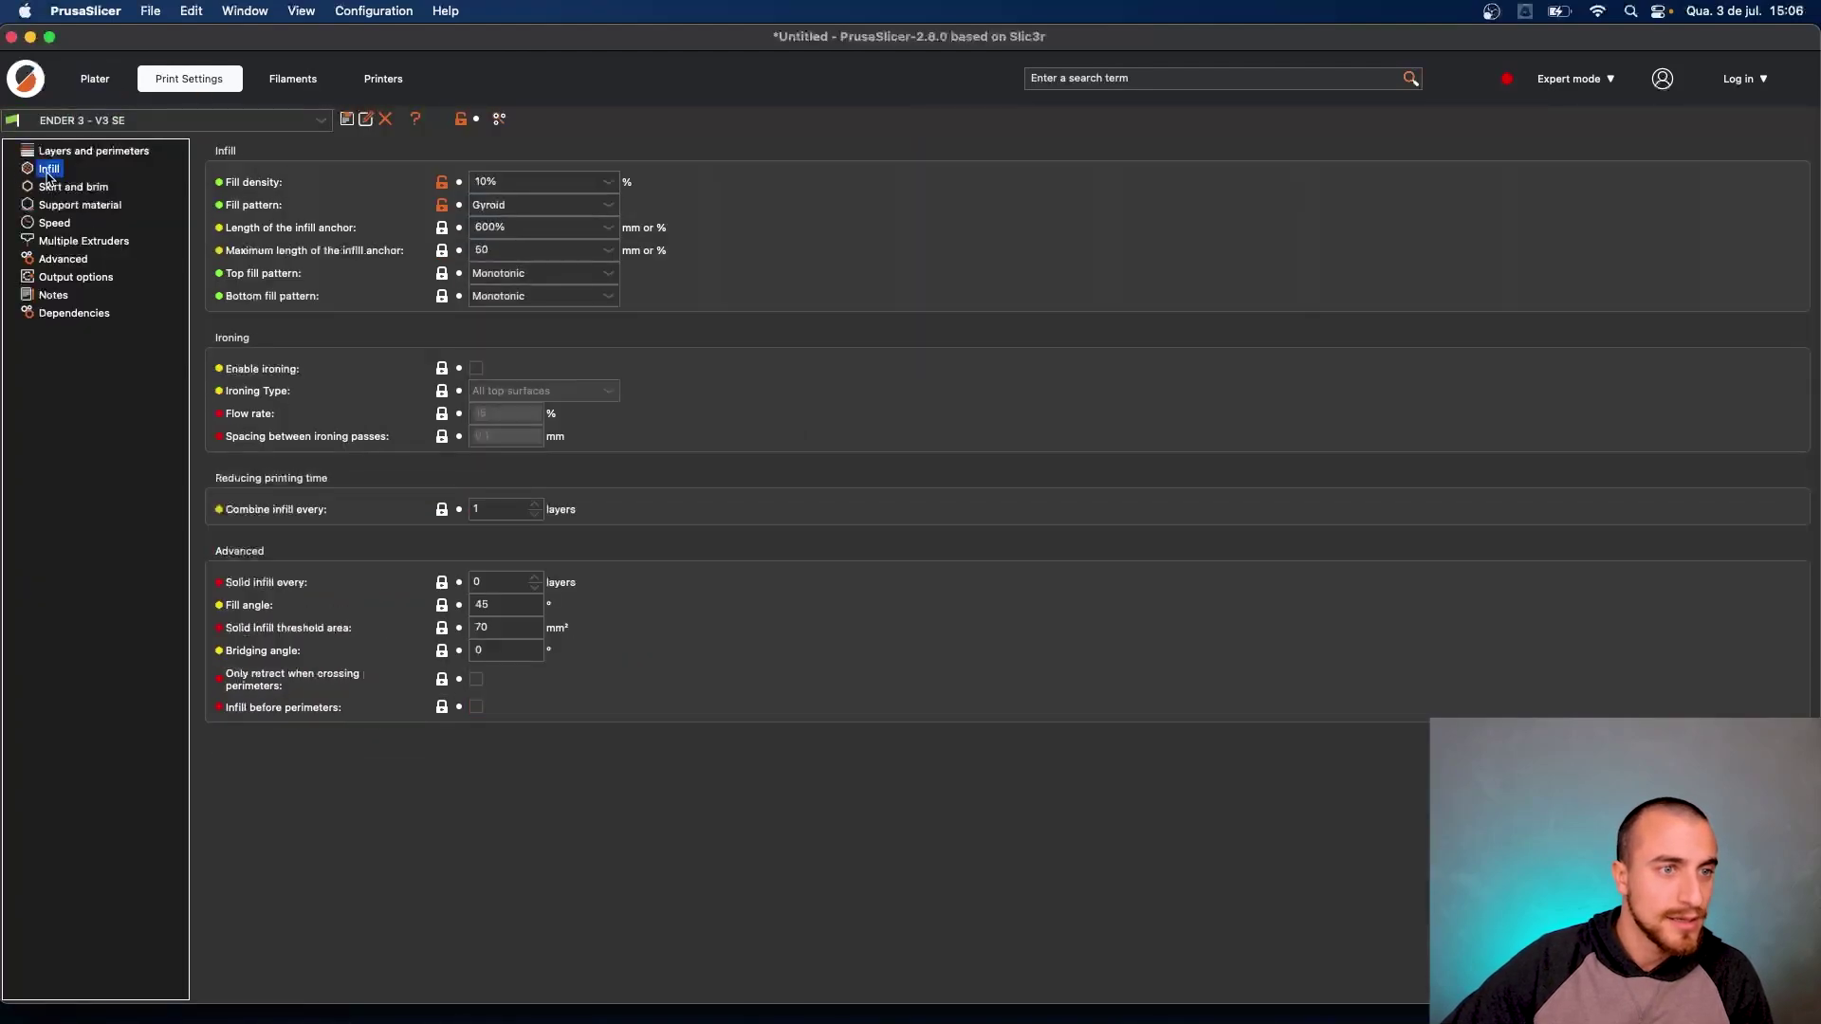
{"action": "left_click", "coordinate": [91, 83]}
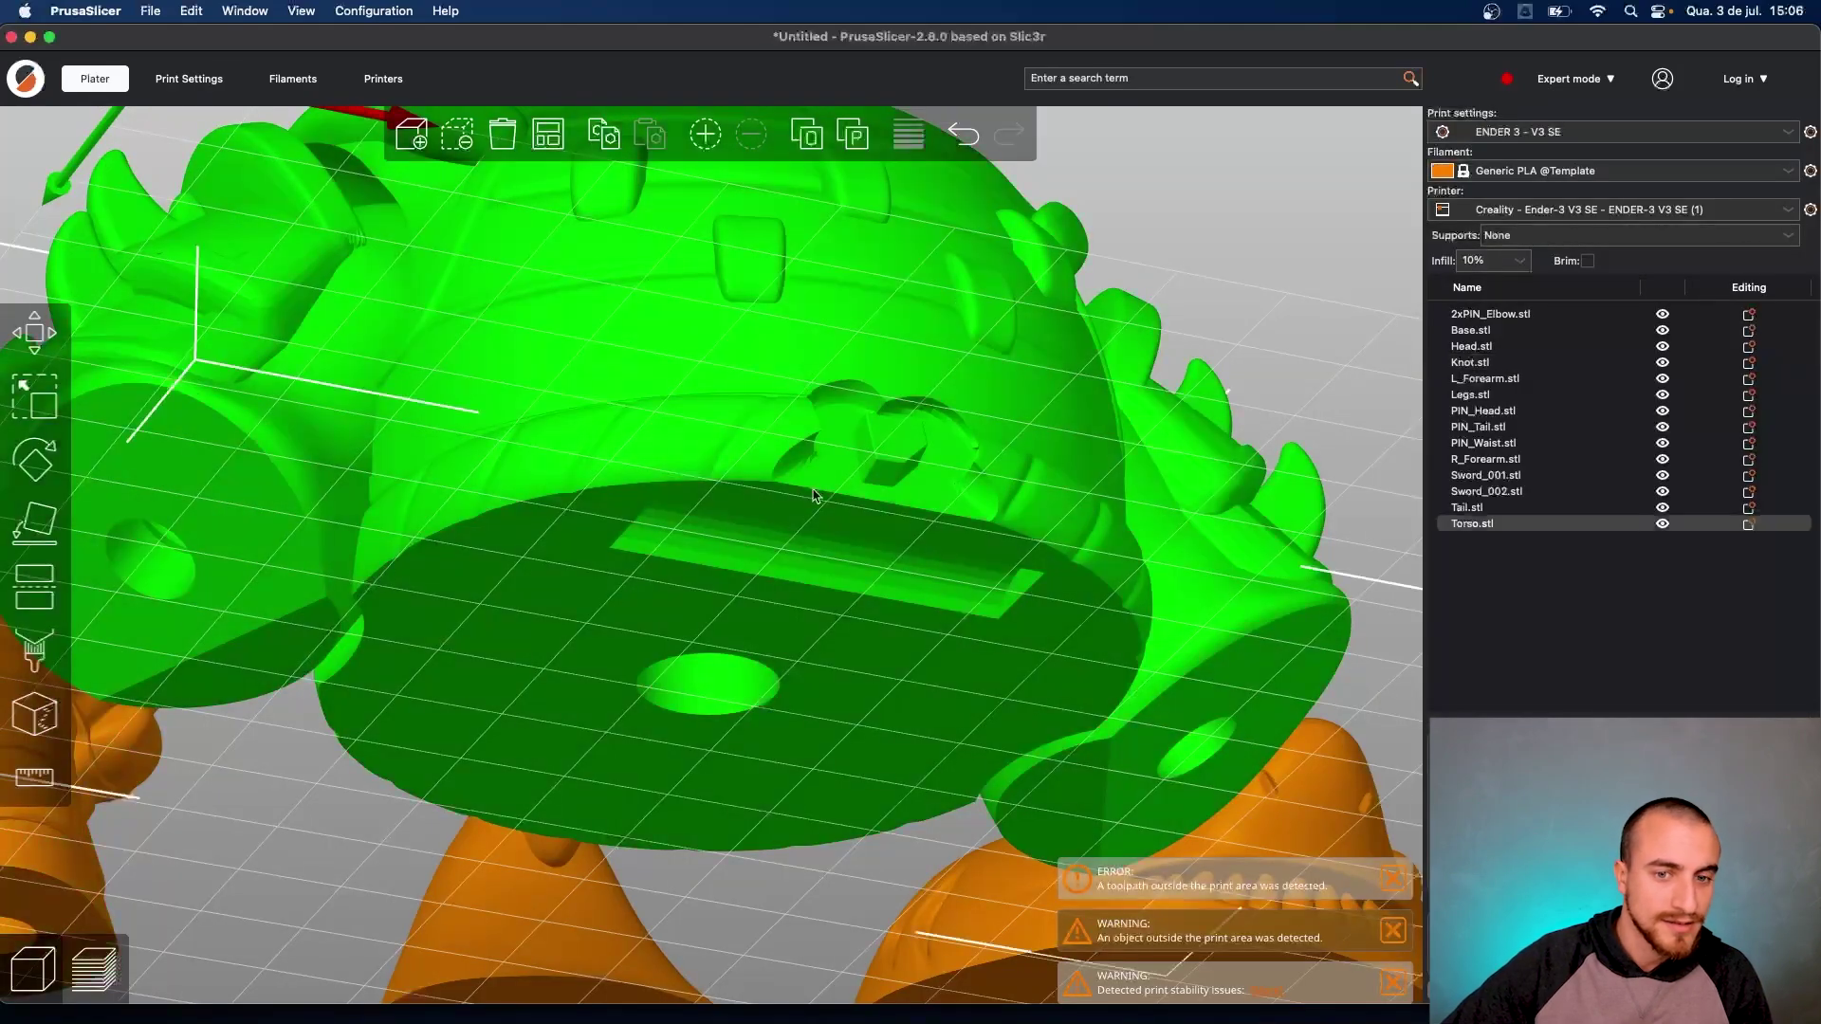
Paint a support enforcer inside the recess at the torso's lower edge and set supports to For support enforcers only
{"action": "left_click", "coordinate": [35, 651]}
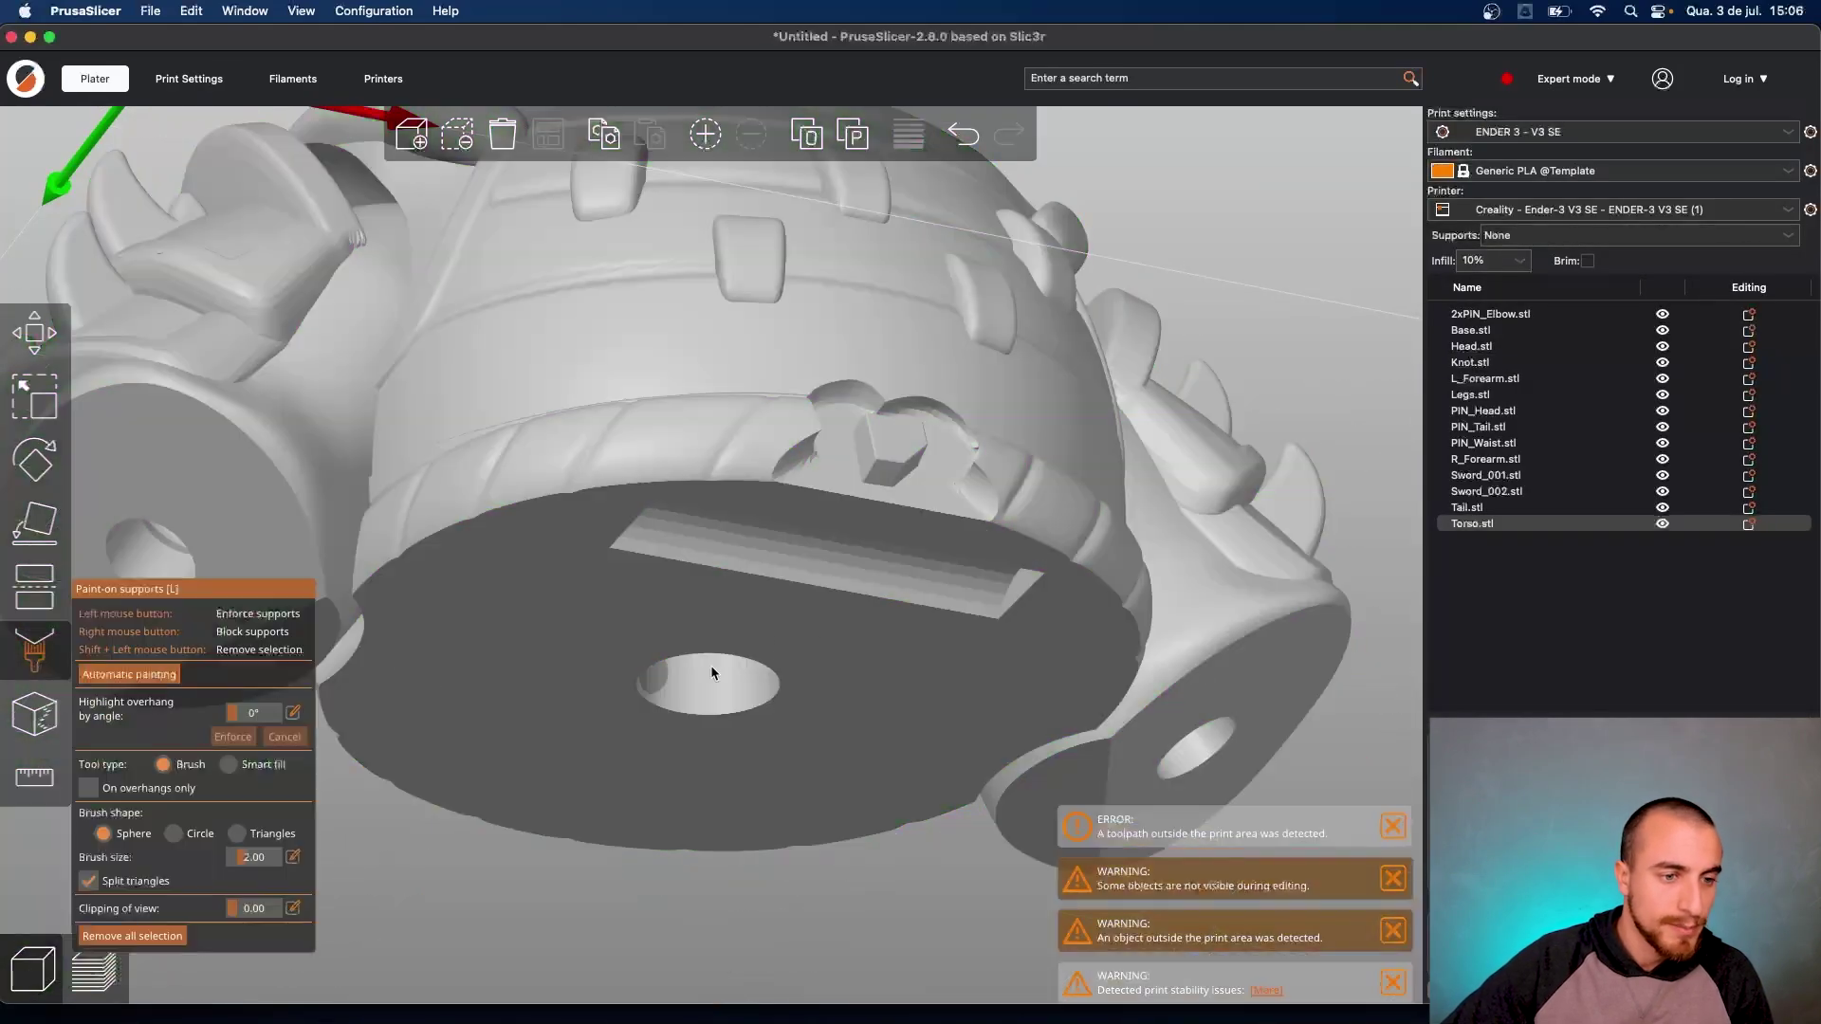
{"action": "left_click", "coordinate": [876, 474]}
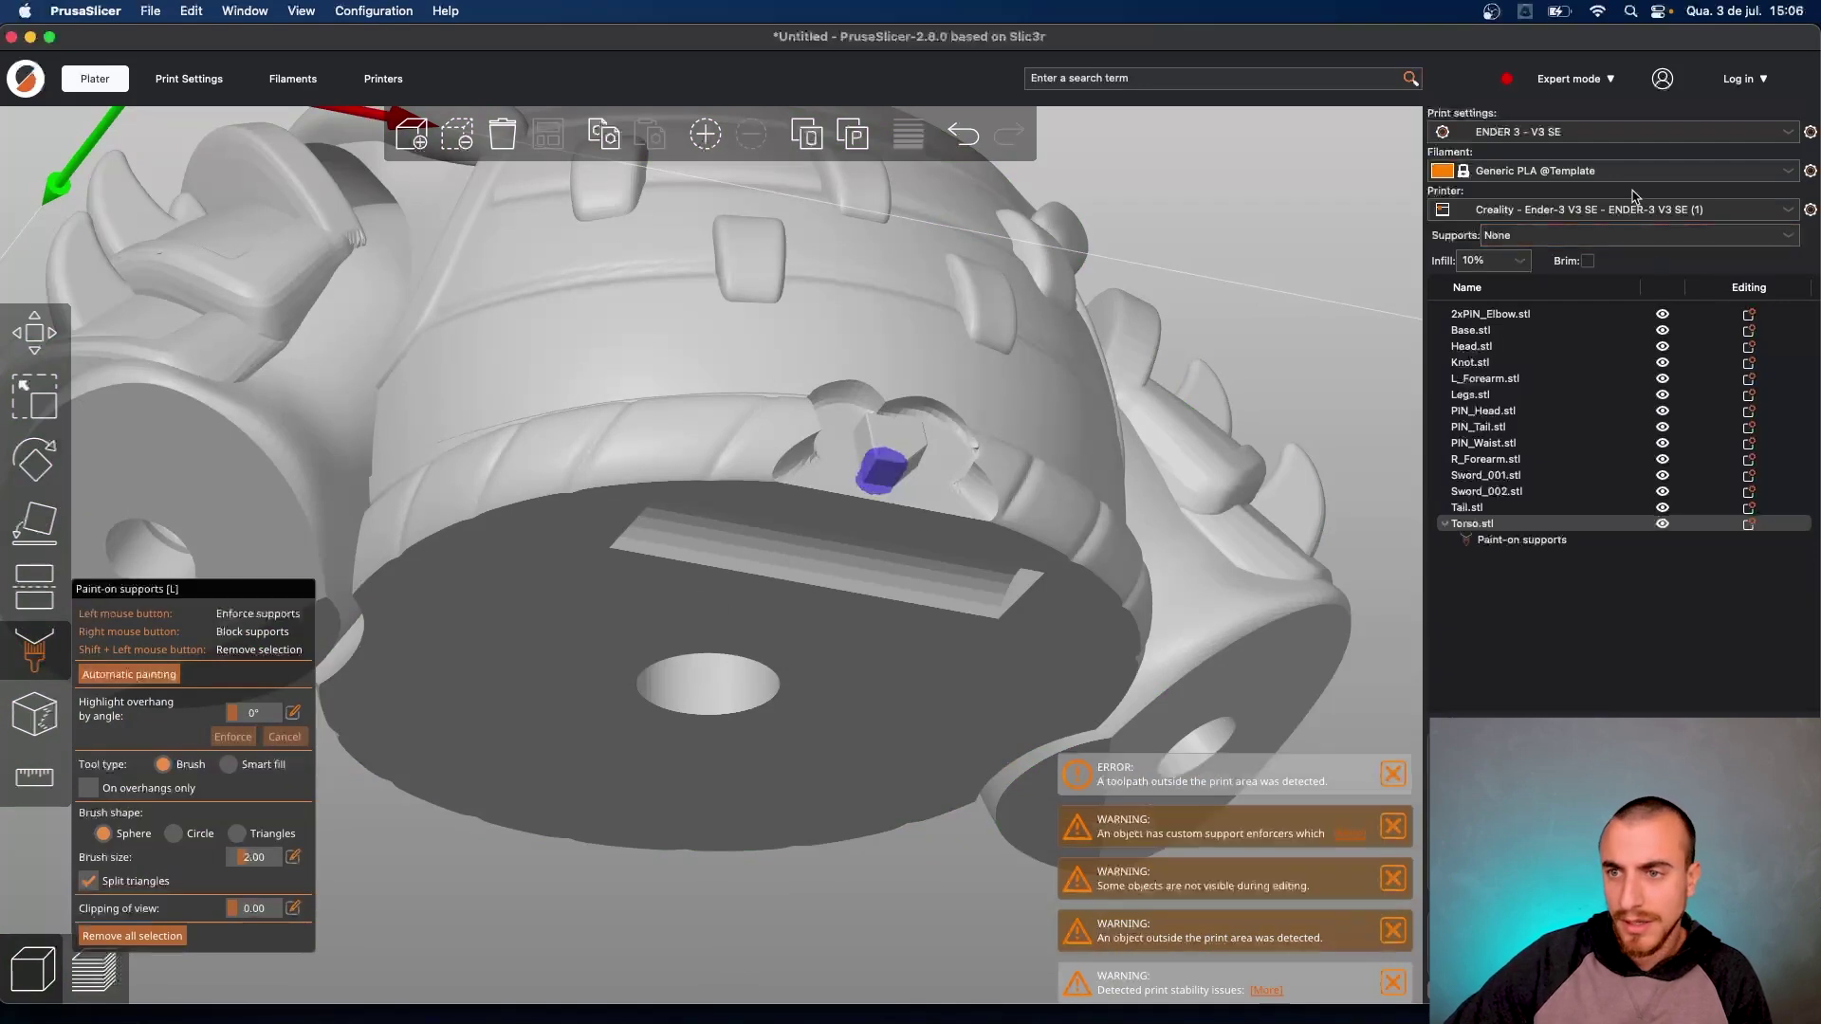
{"action": "left_click", "coordinate": [1613, 236]}
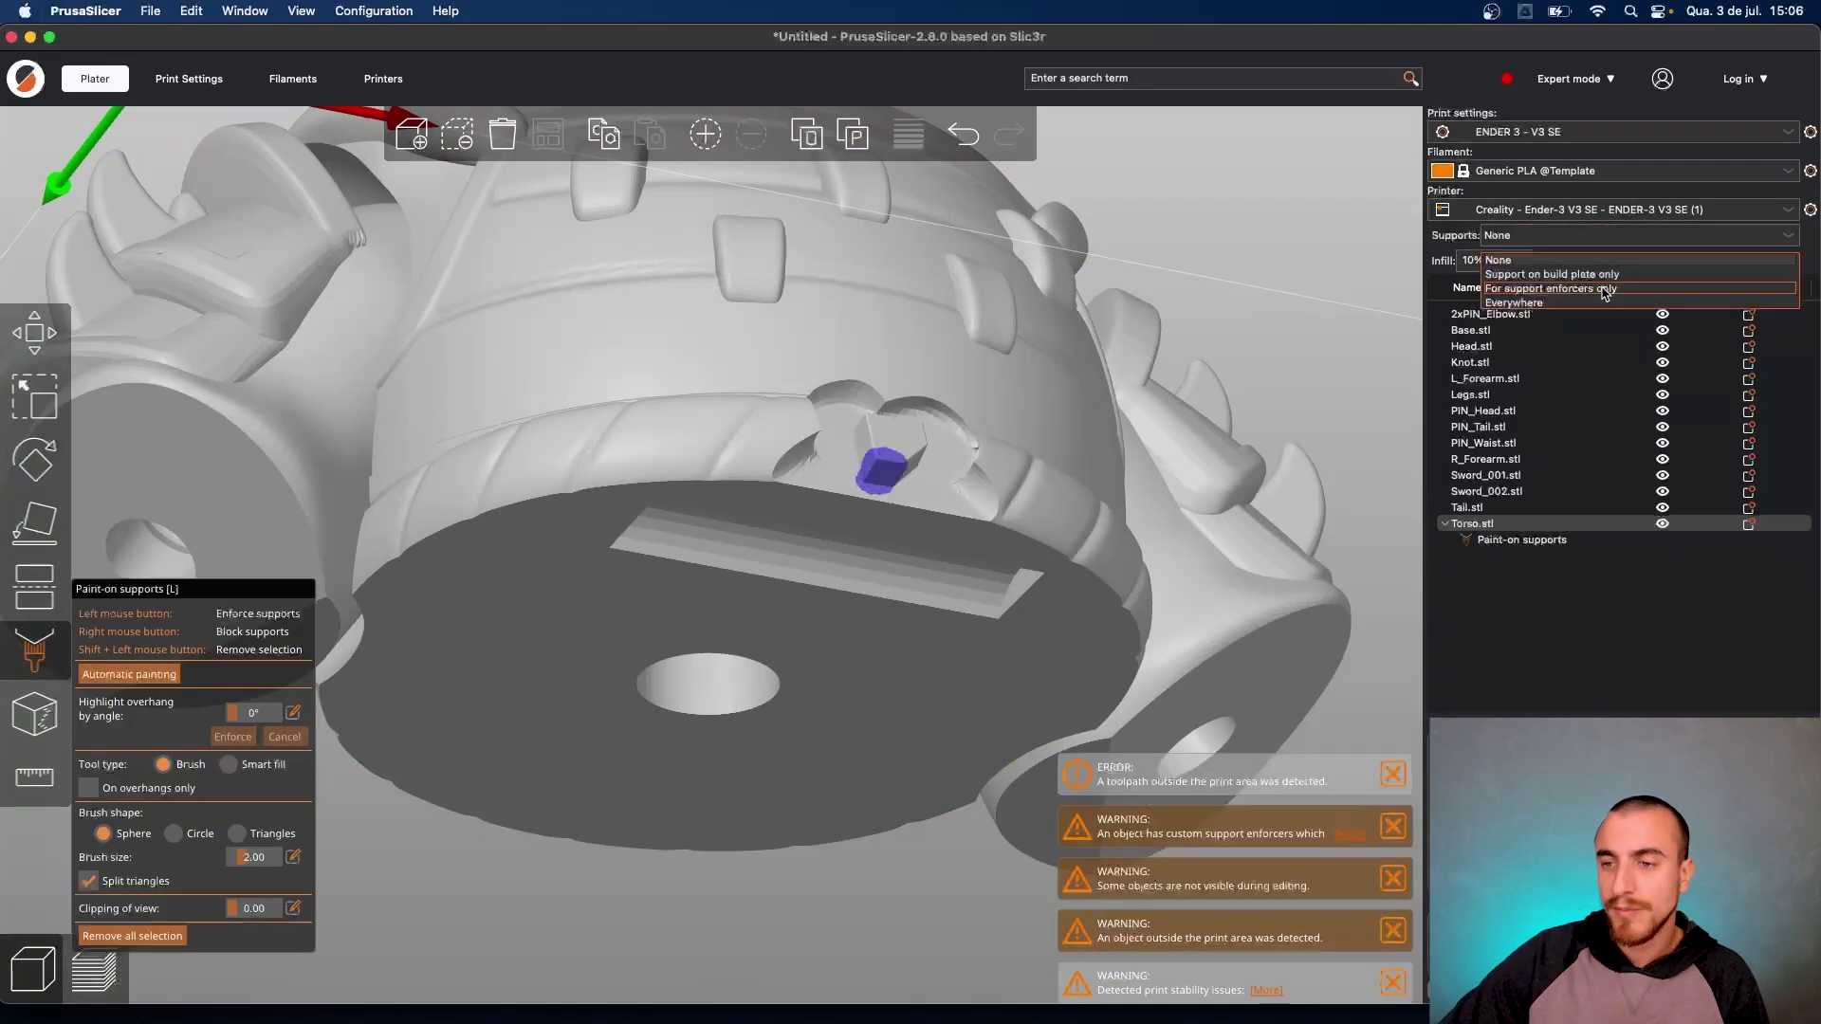
{"action": "left_click", "coordinate": [1604, 289]}
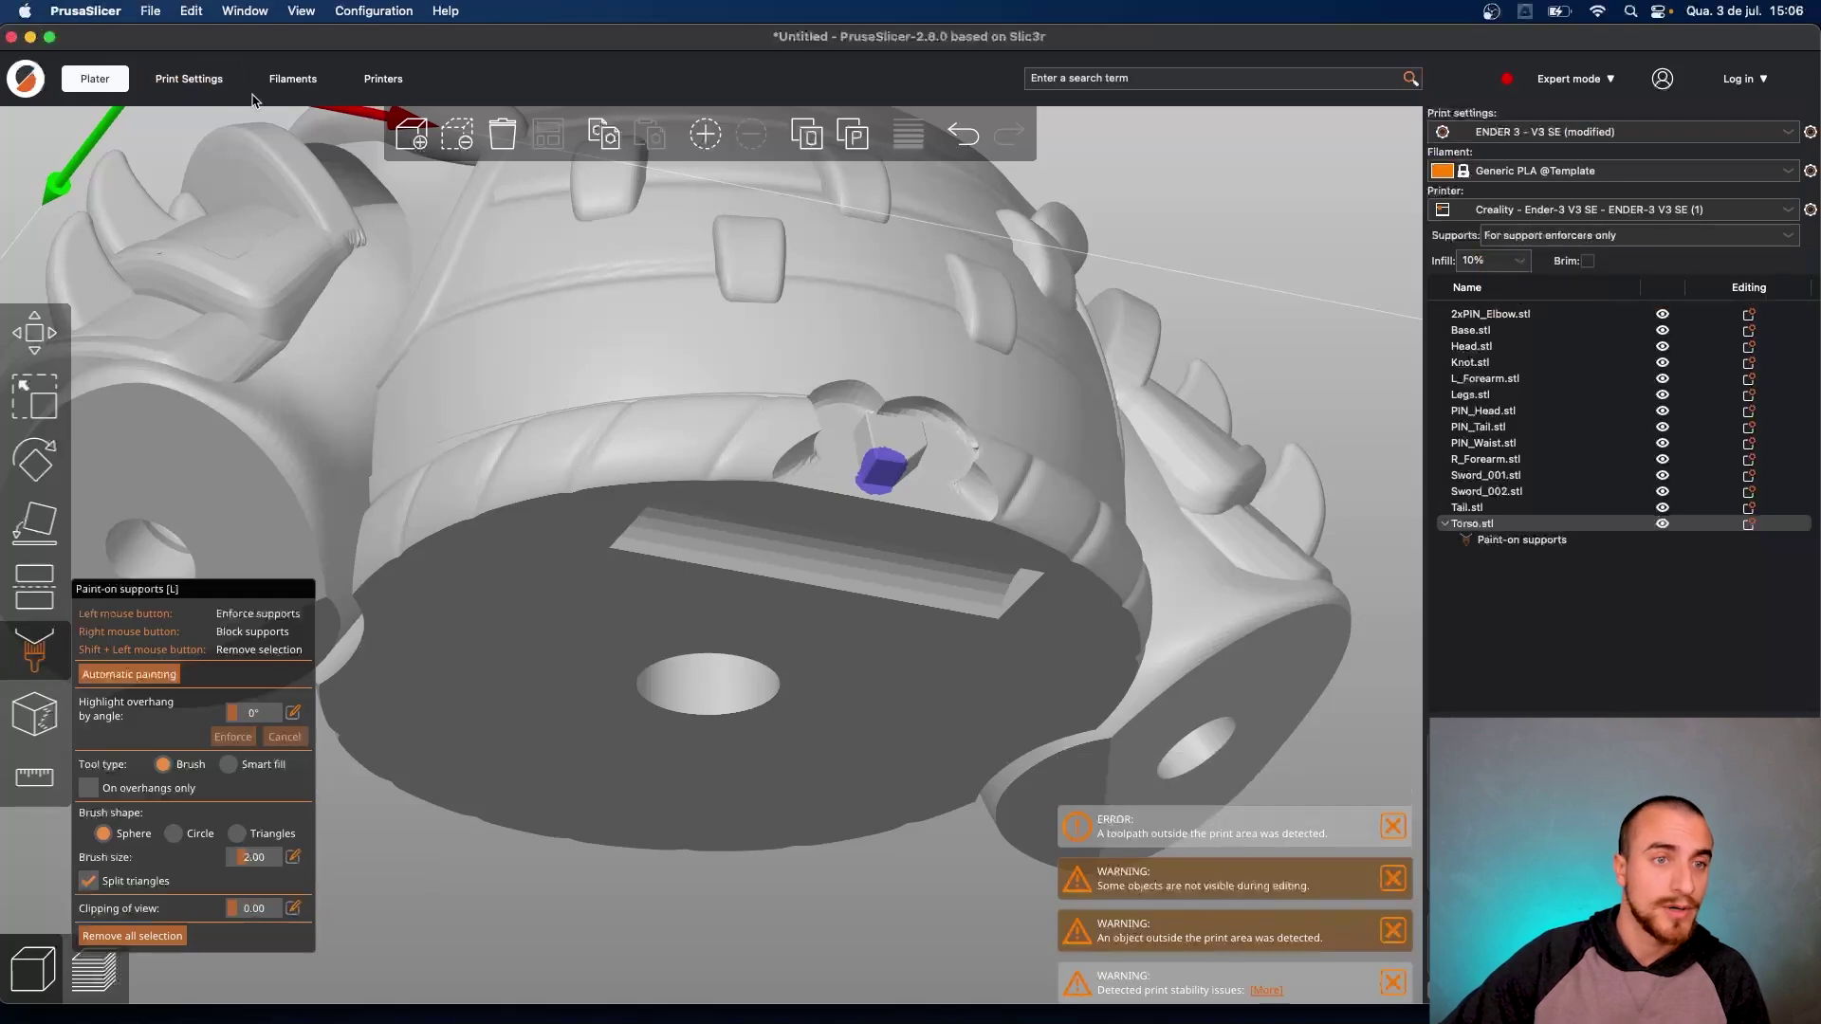
{"action": "key", "text": "l"}
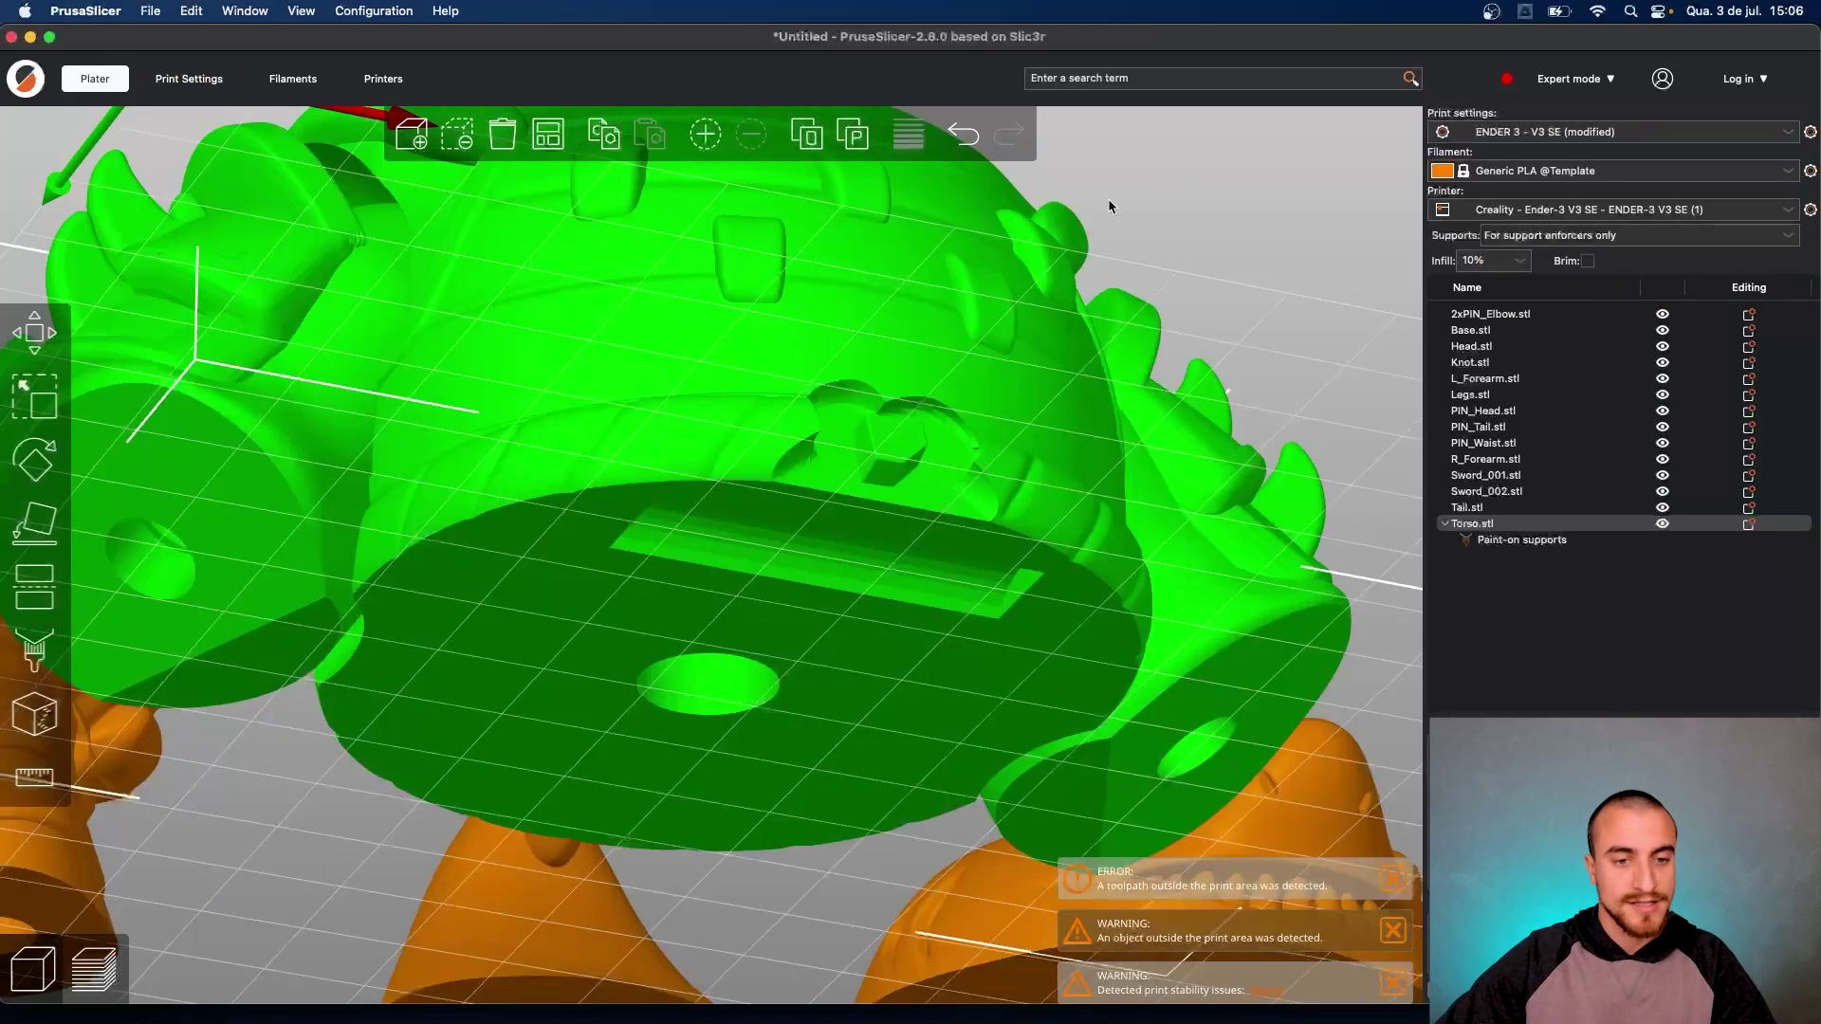
Review the print settings for layers and perimeters, infill, and skirt and brim
{"action": "scroll", "coordinate": [1130, 235], "scroll_direction": "down", "scroll_amount": 3}
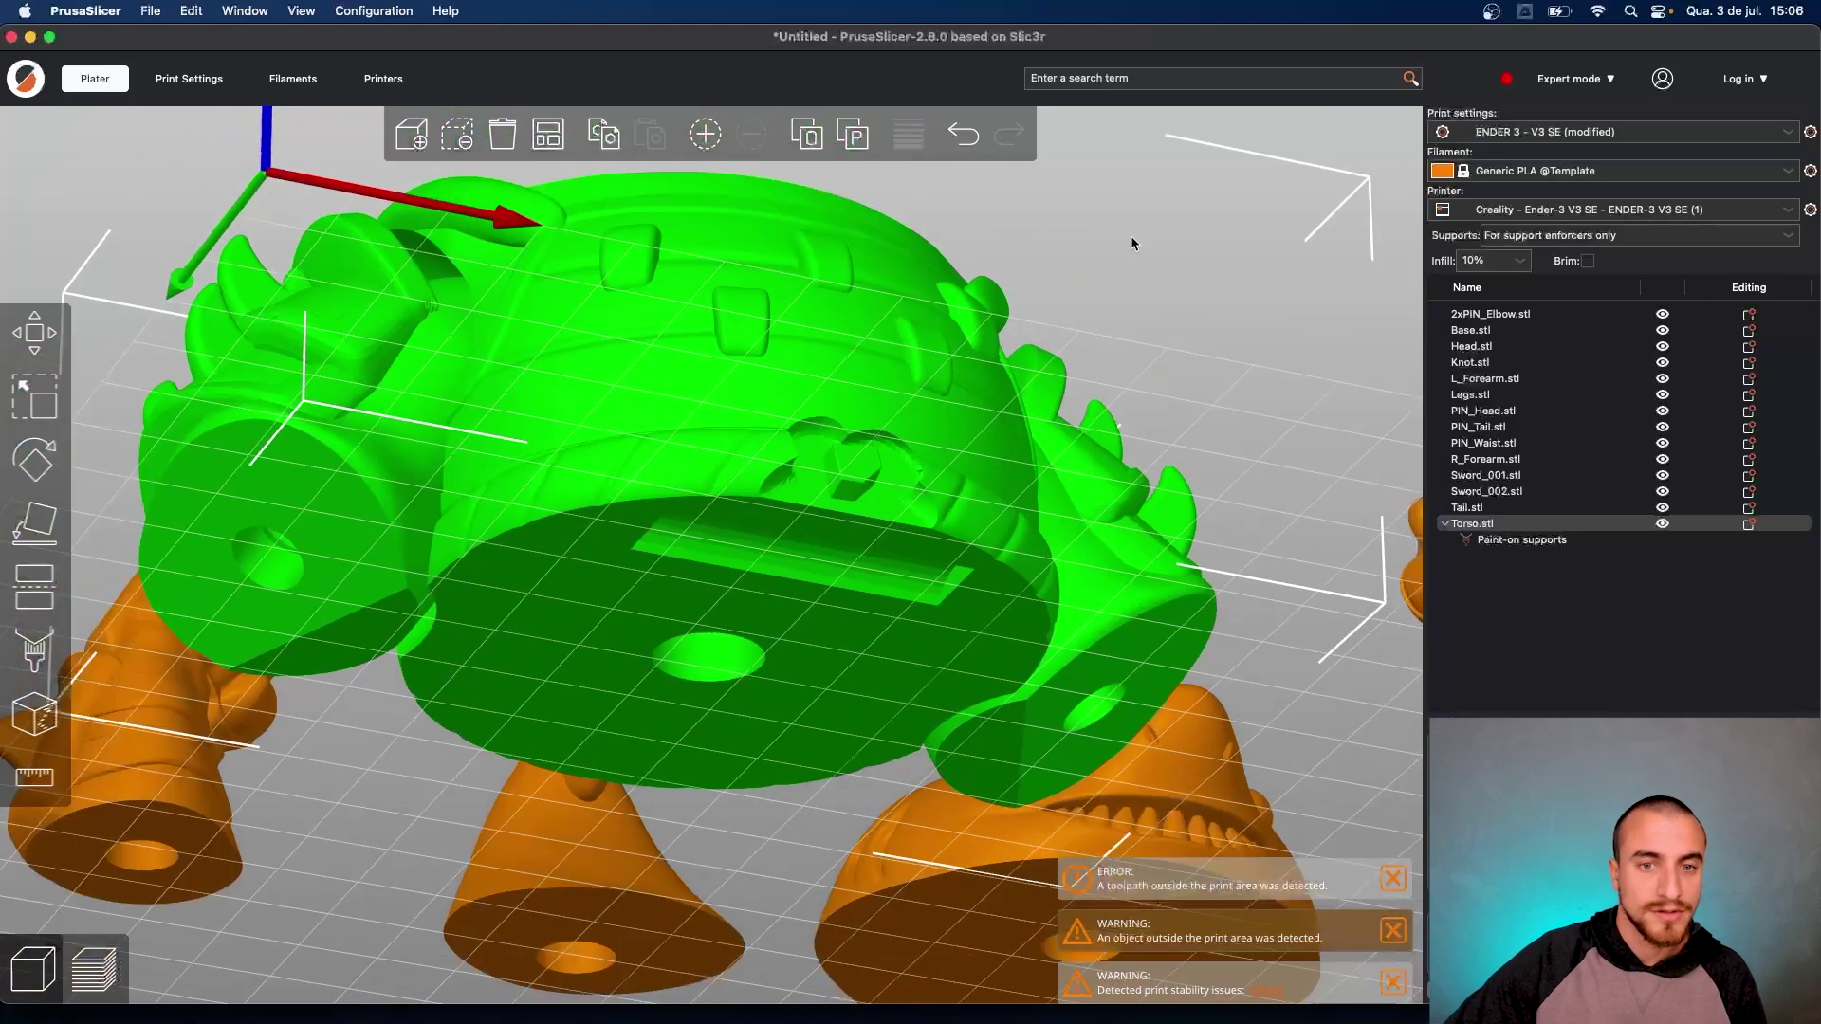
{"action": "scroll", "coordinate": [1135, 229], "scroll_direction": "down", "scroll_amount": 2}
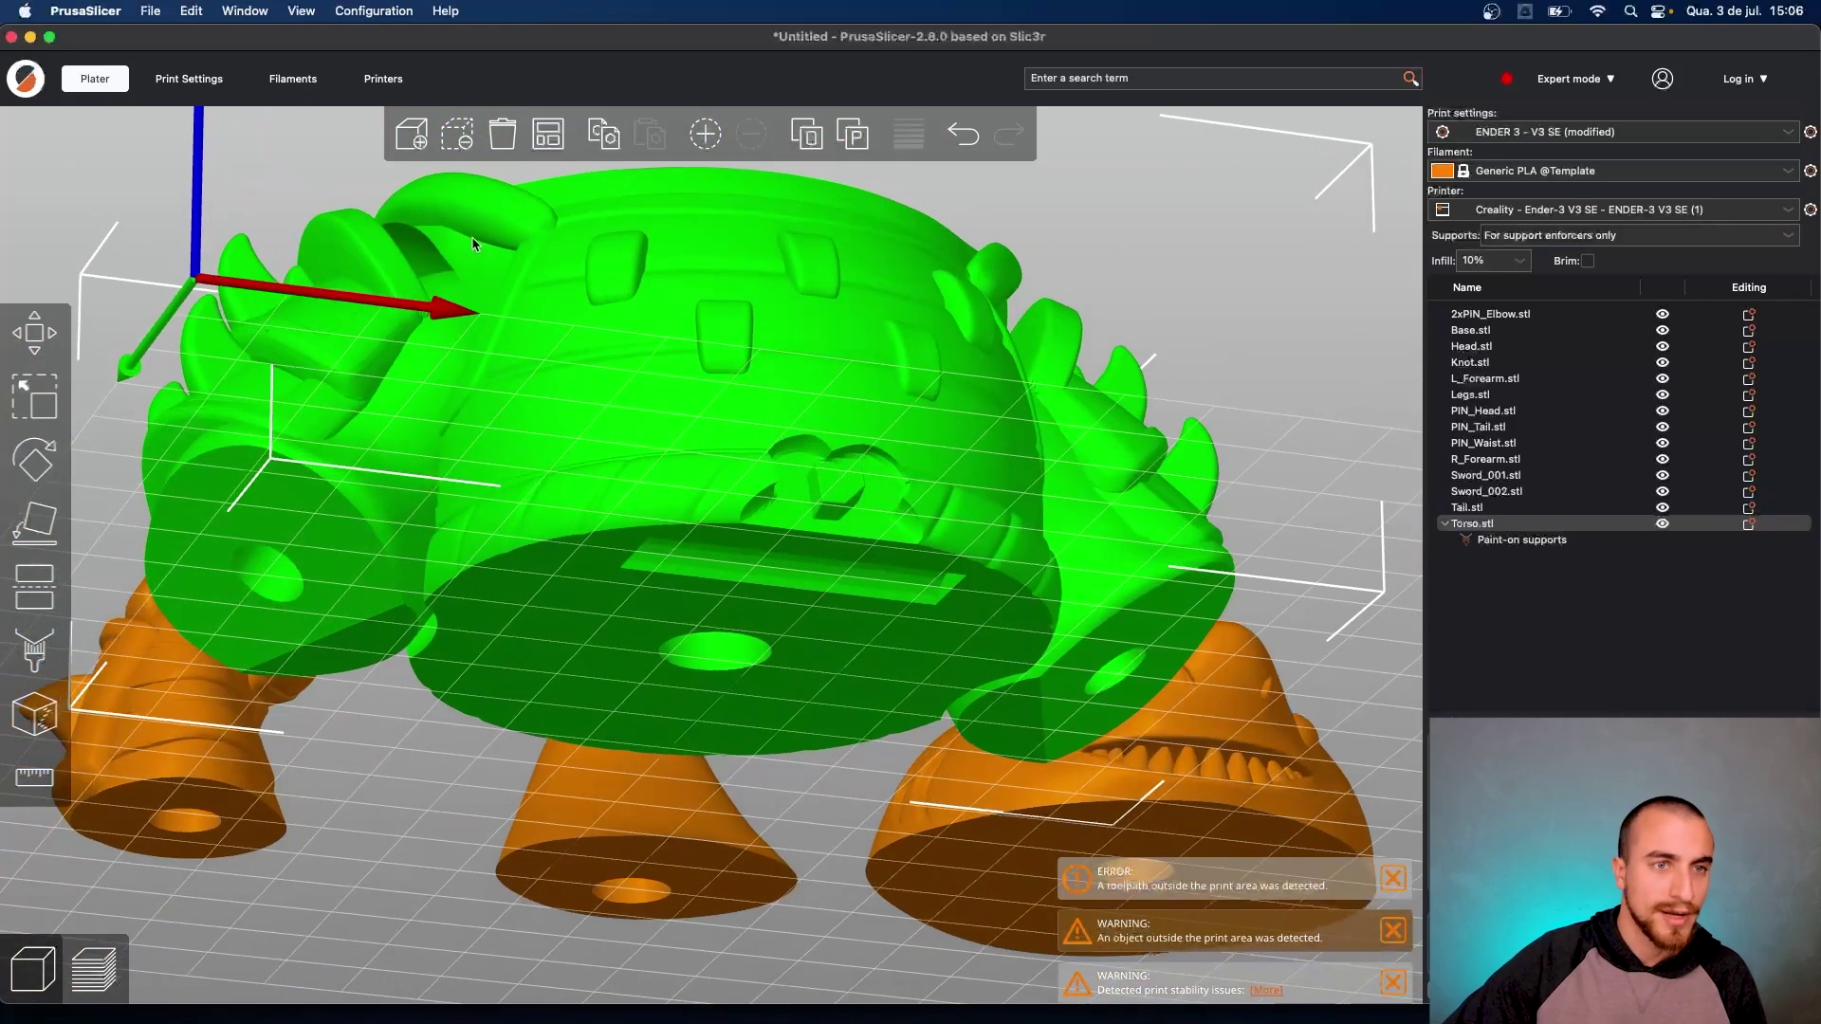
{"action": "left_click", "coordinate": [227, 85]}
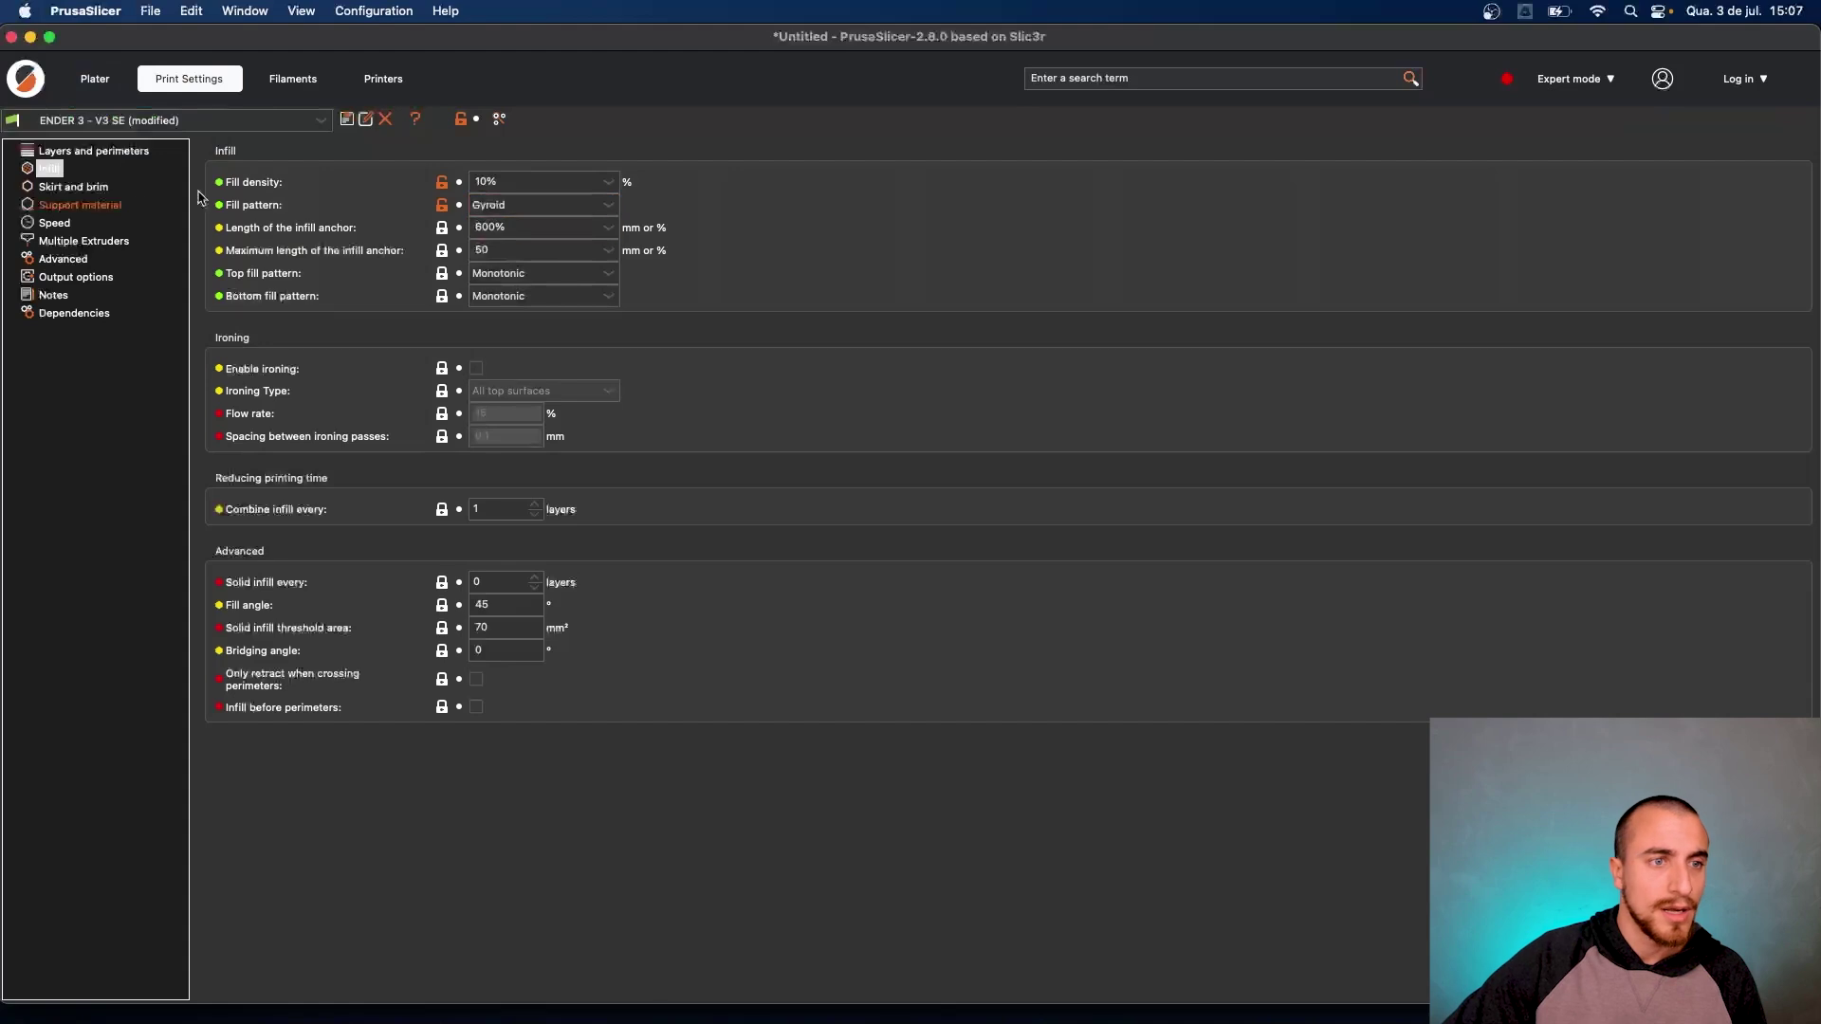
{"action": "left_click", "coordinate": [112, 152]}
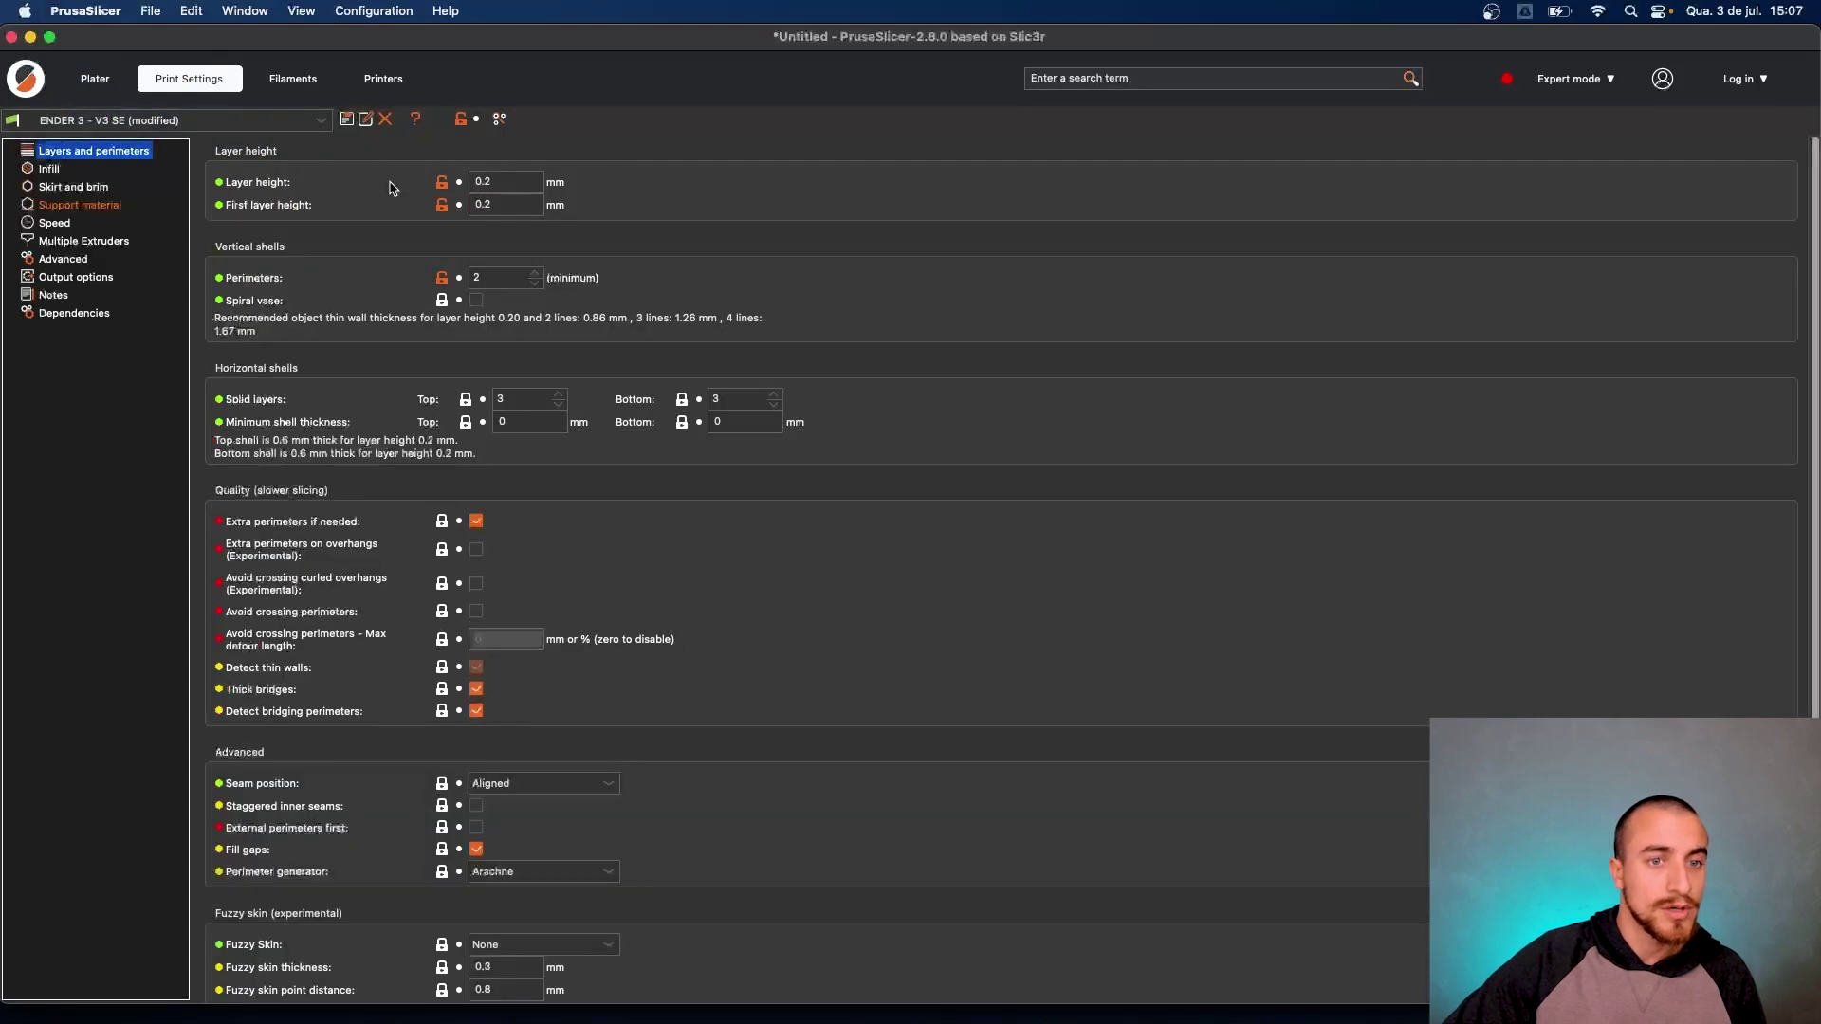
{"action": "left_click", "coordinate": [516, 179]}
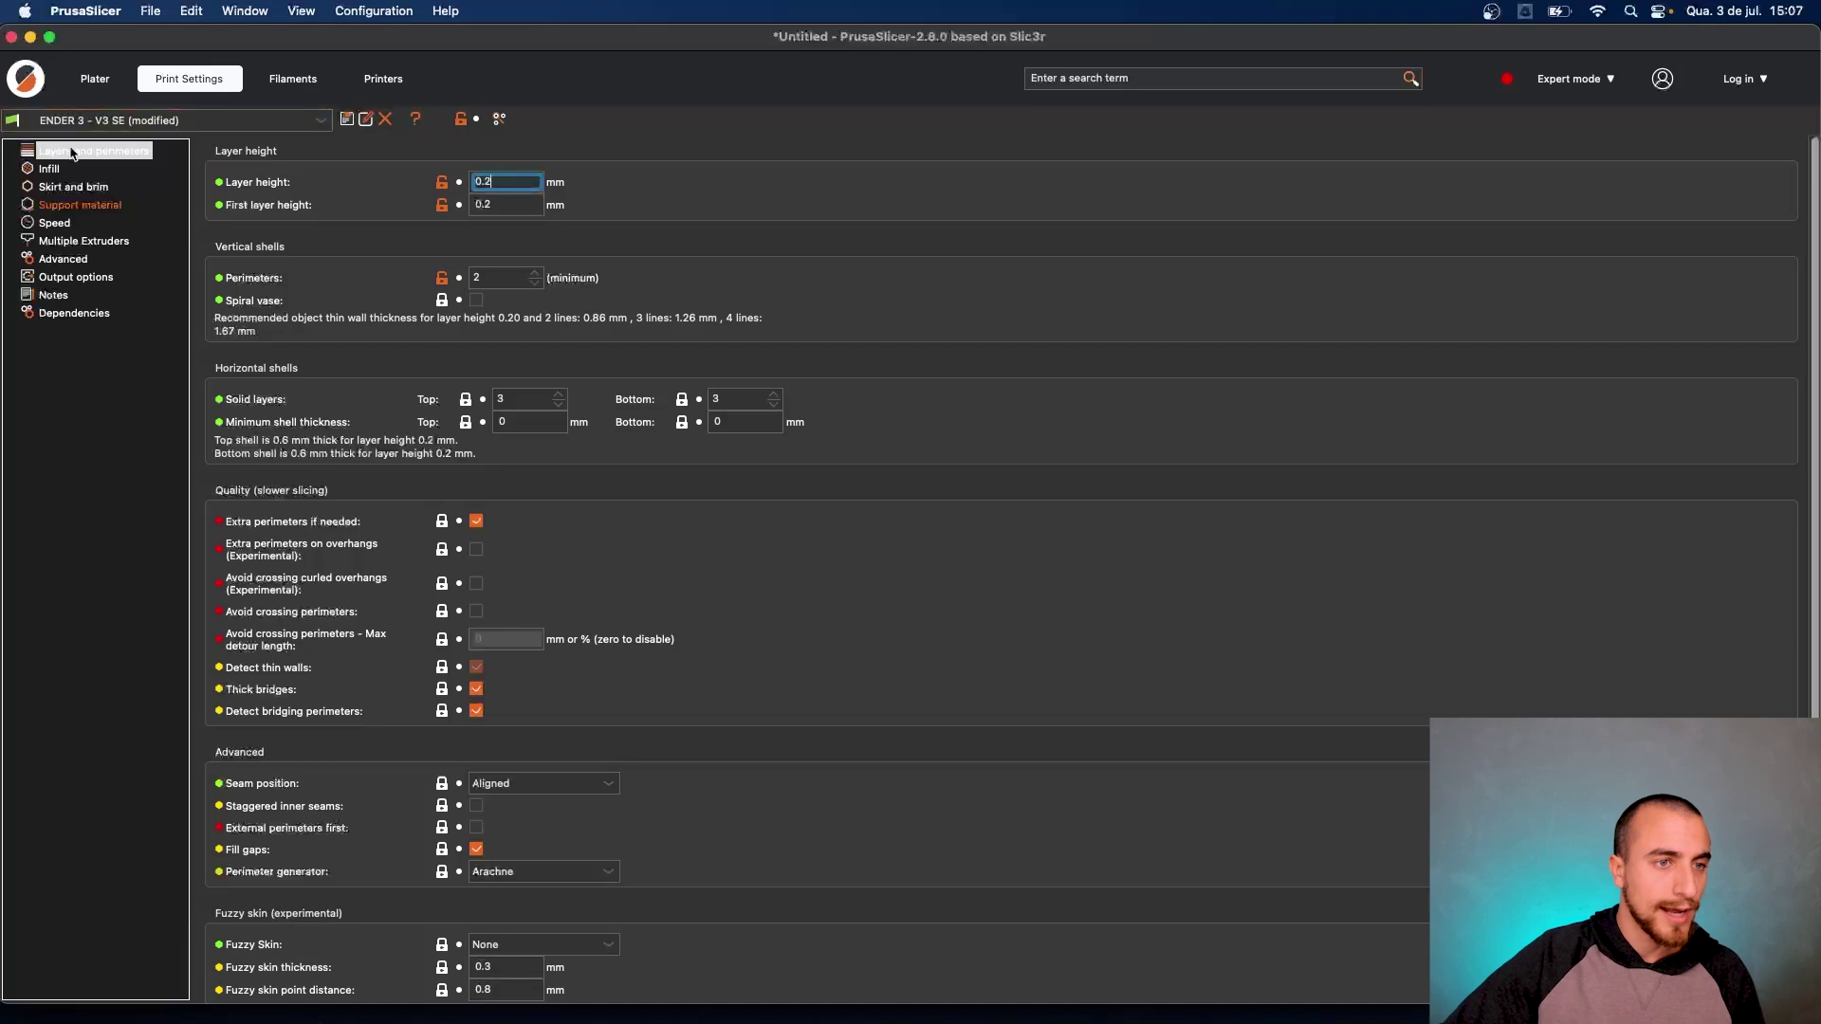
{"action": "left_click", "coordinate": [43, 169]}
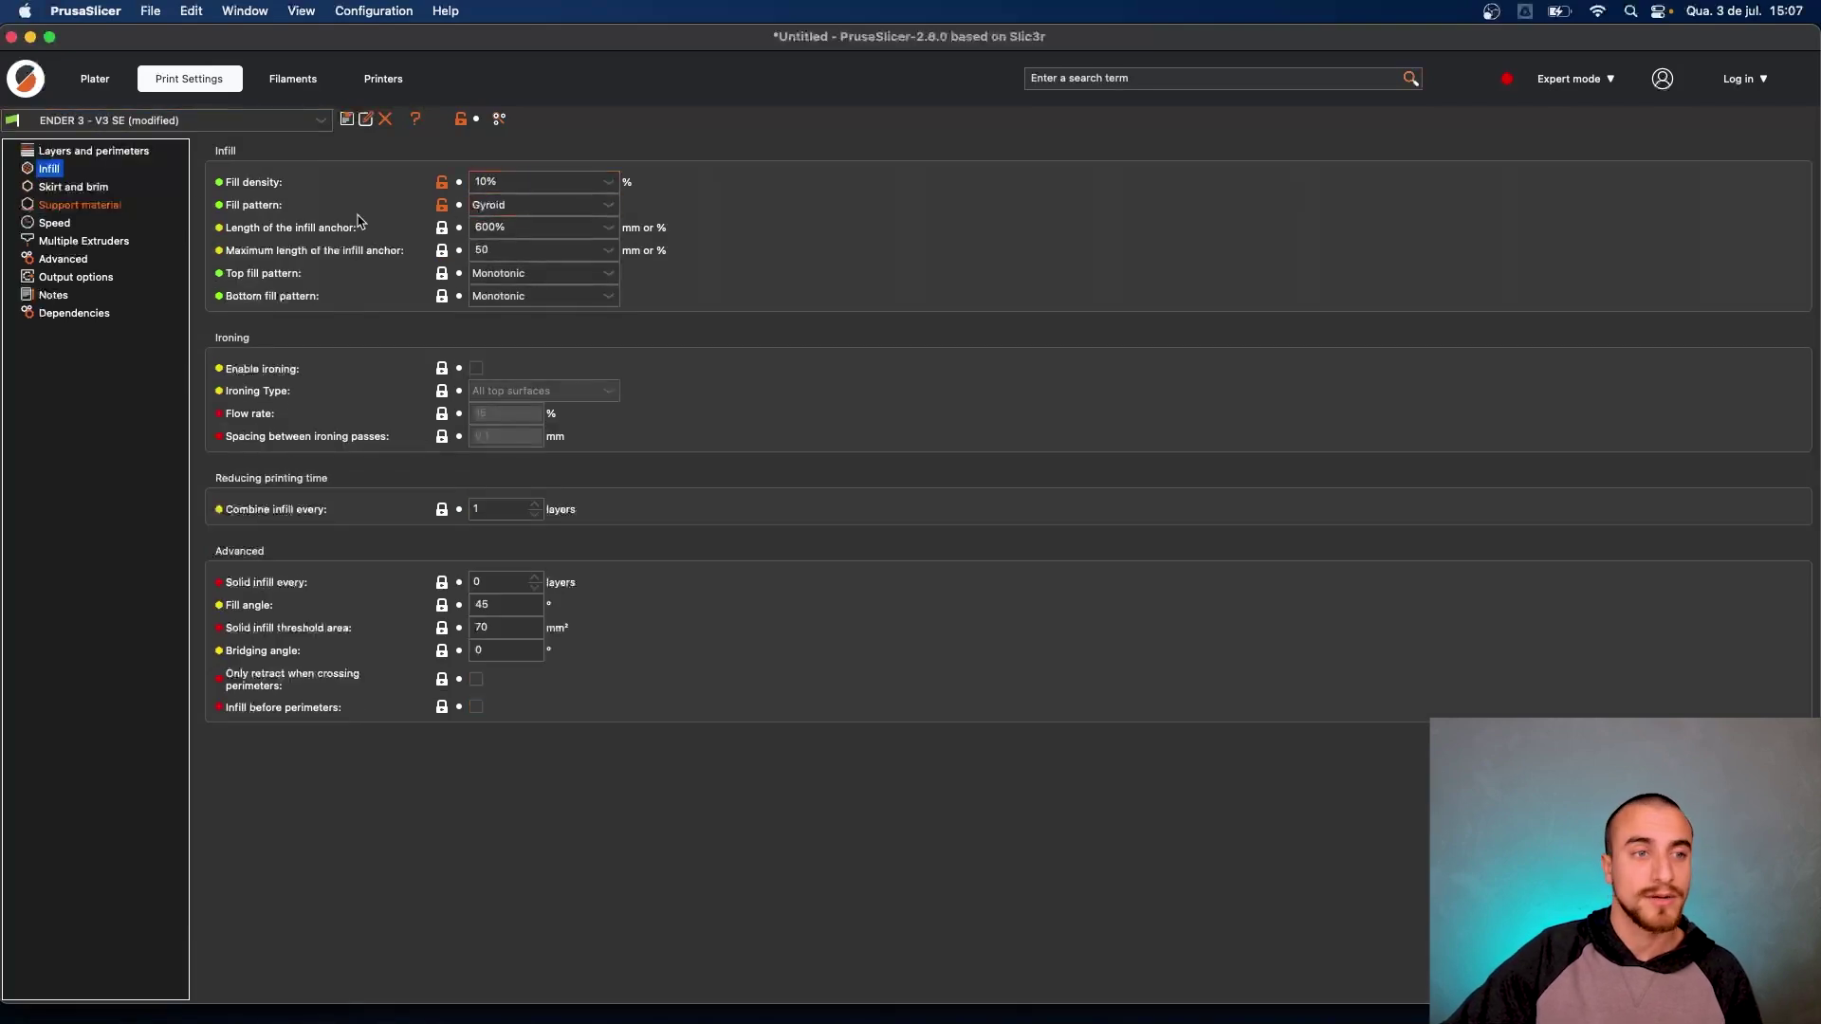
{"action": "left_click", "coordinate": [107, 189]}
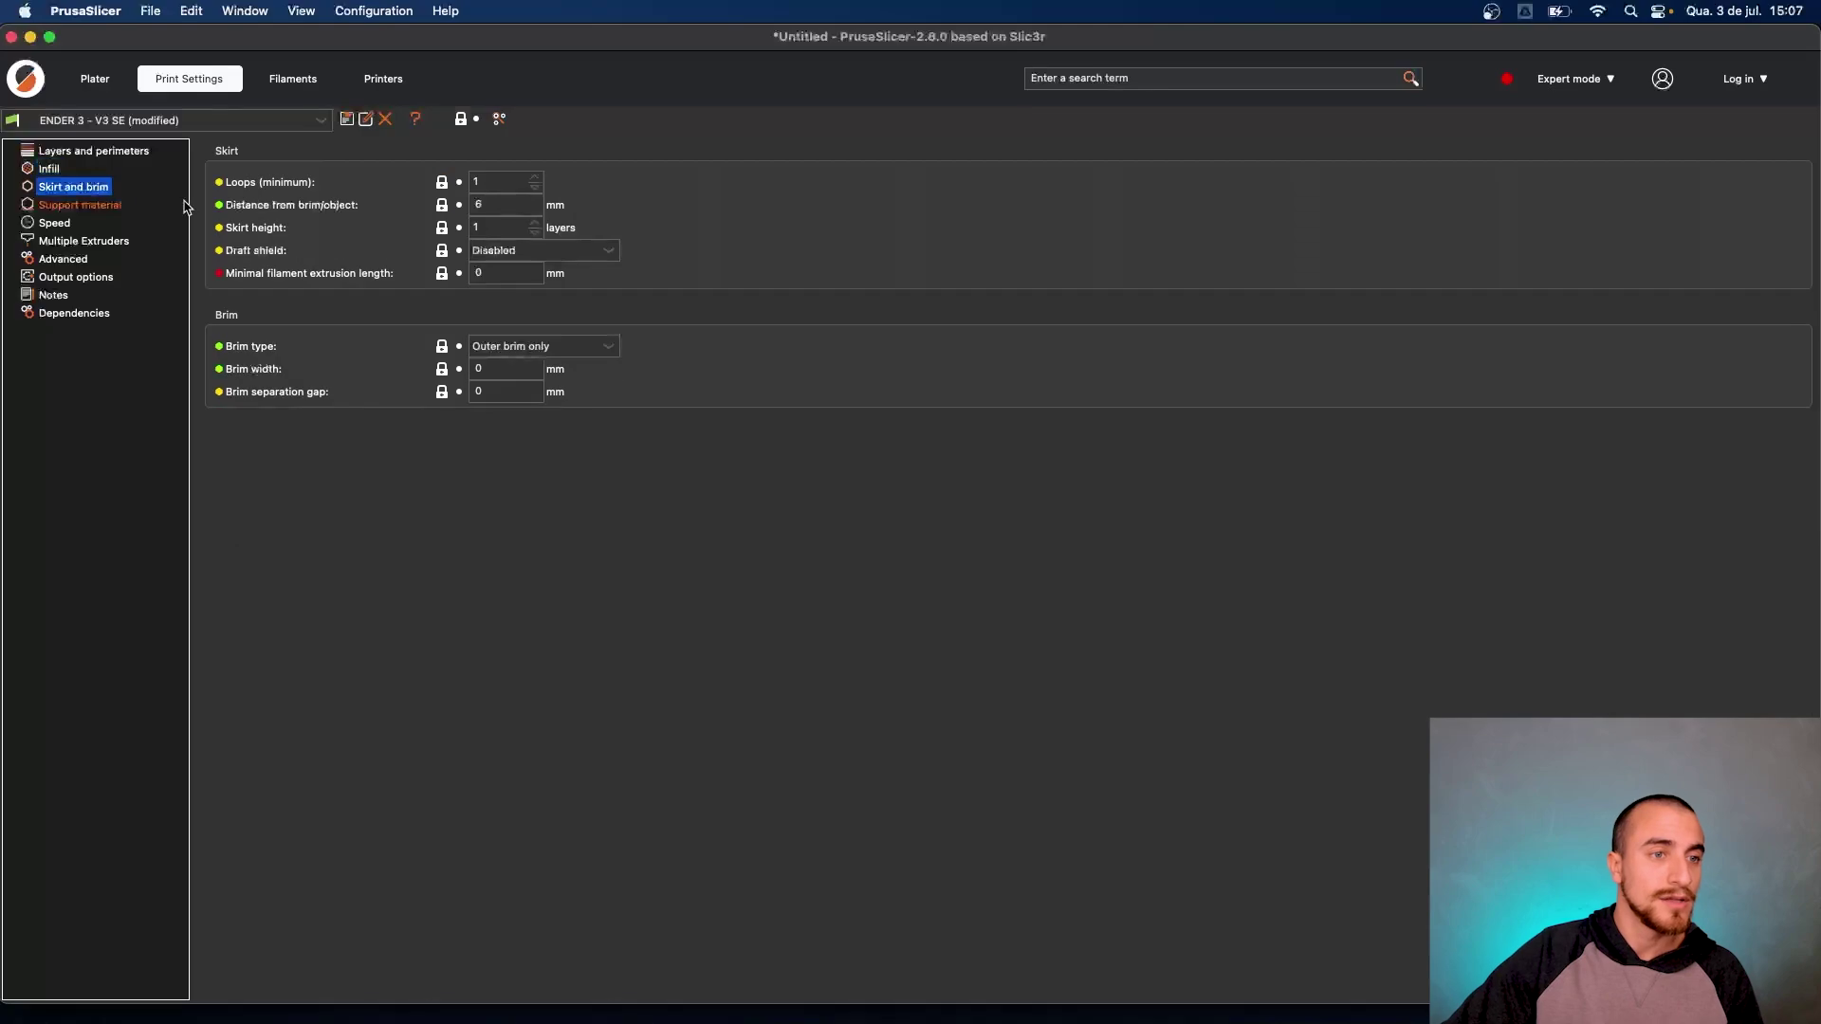
Examine the sliced torso and arms from below and from the side for unsupported overhangs
{"action": "left_click", "coordinate": [95, 79]}
{"action": "left_click_drag", "start_coordinate": [1343, 411], "coordinate": [1314, 465]}
{"action": "scroll", "coordinate": [1179, 402], "scroll_direction": "down", "scroll_amount": 8}
{"action": "left_click_drag", "start_coordinate": [1083, 597], "coordinate": [1053, 531]}
{"action": "scroll", "coordinate": [907, 433], "scroll_direction": "up", "scroll_amount": 5}
{"action": "left_click_drag", "start_coordinate": [908, 432], "coordinate": [1010, 366]}
{"action": "left_click_drag", "start_coordinate": [1145, 242], "coordinate": [1318, 224]}
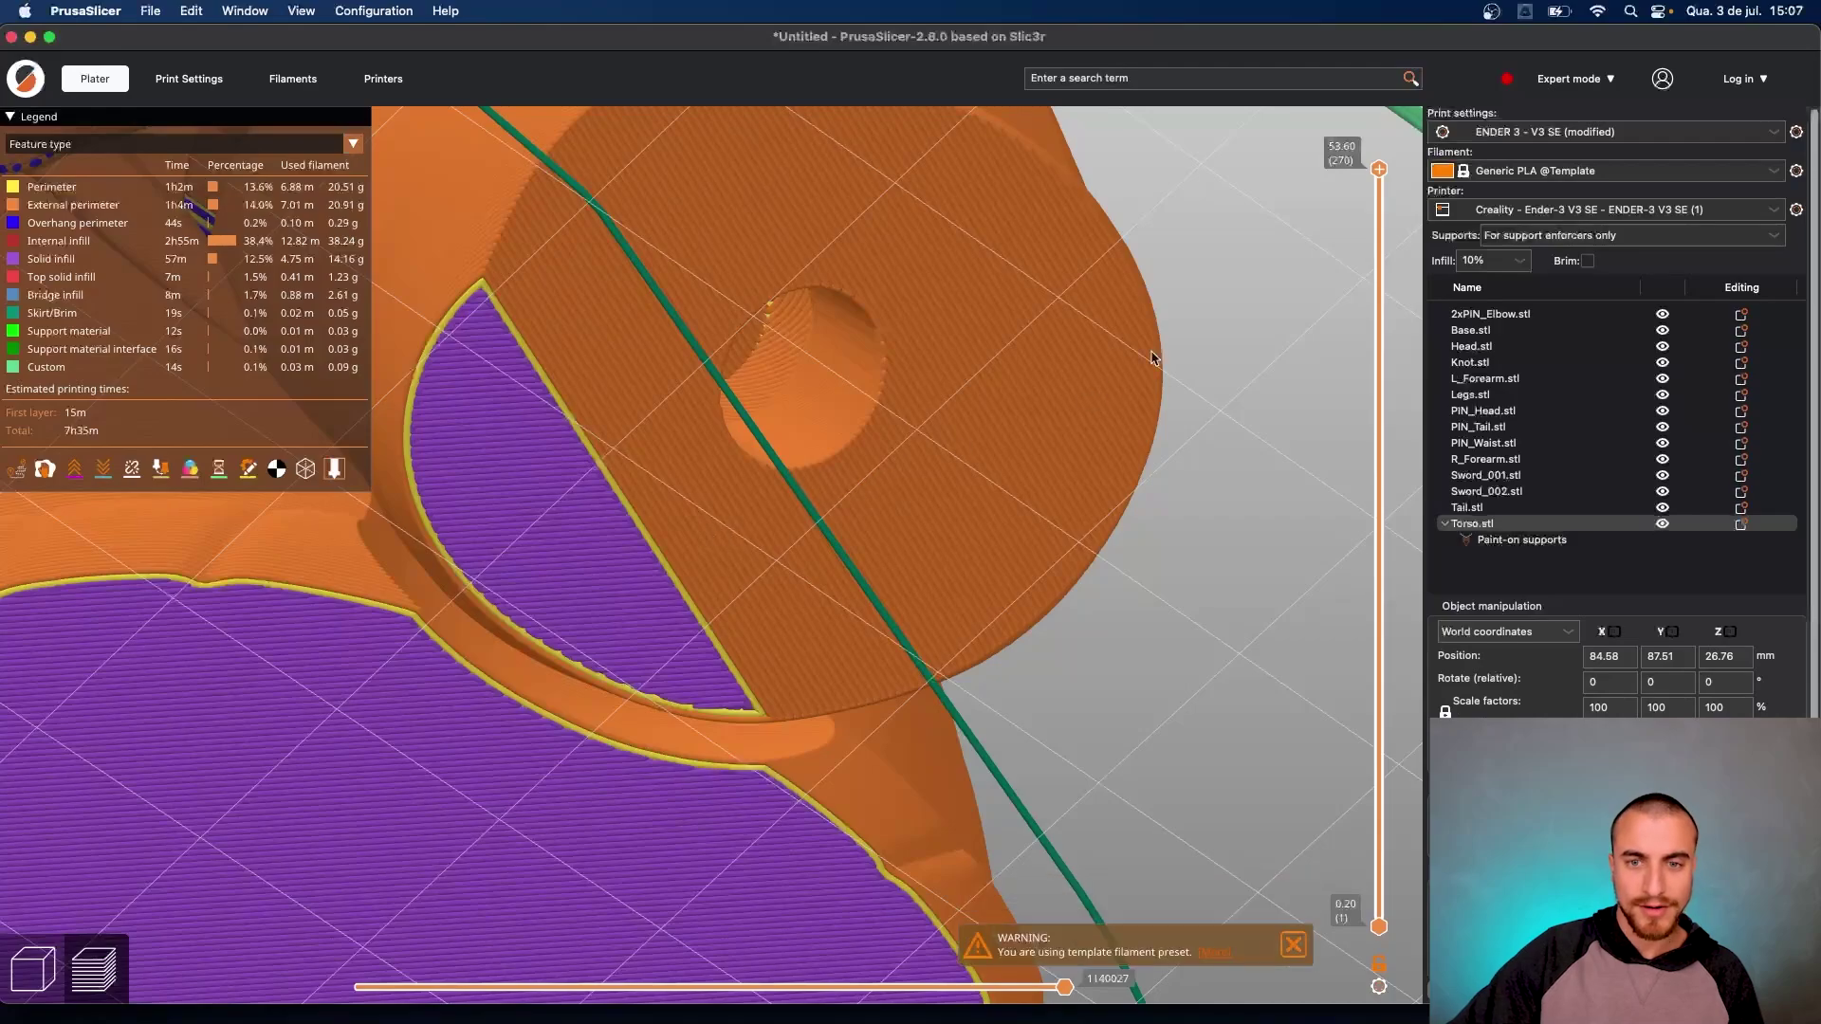
{"action": "left_click_drag", "start_coordinate": [1152, 358], "coordinate": [1084, 359]}
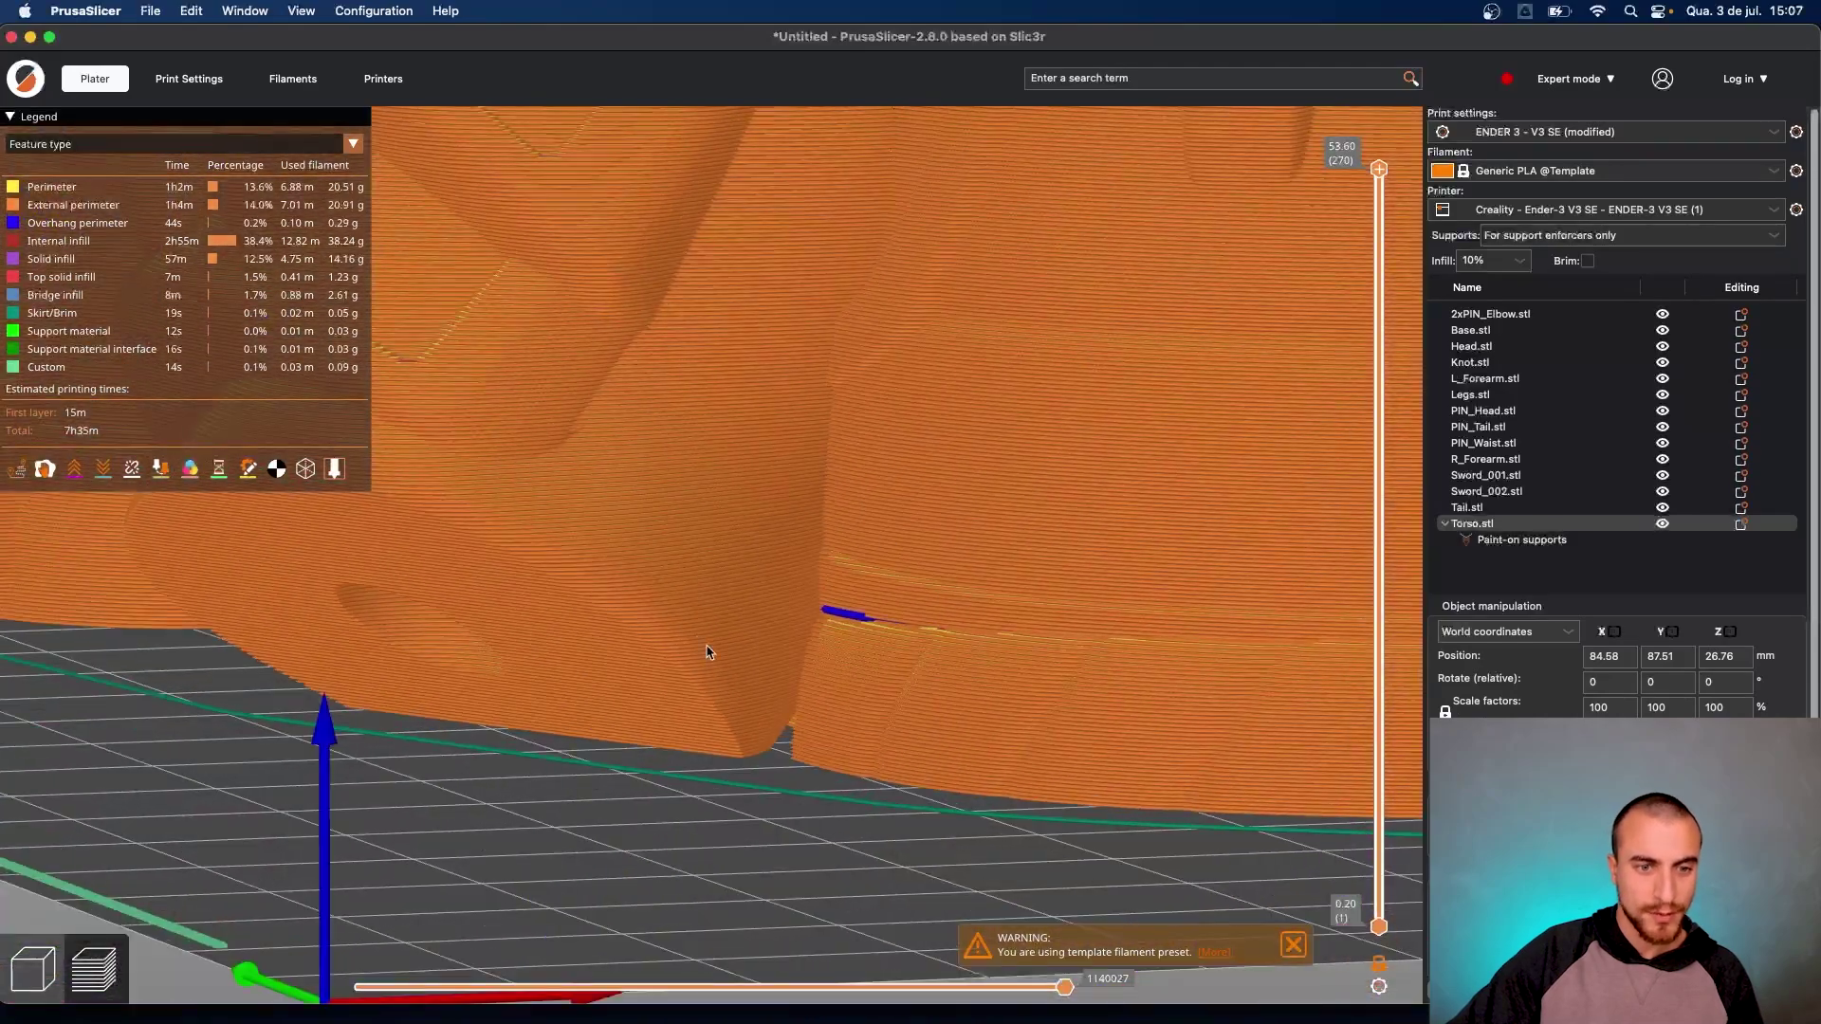
{"action": "left_click_drag", "start_coordinate": [608, 627], "coordinate": [927, 630]}
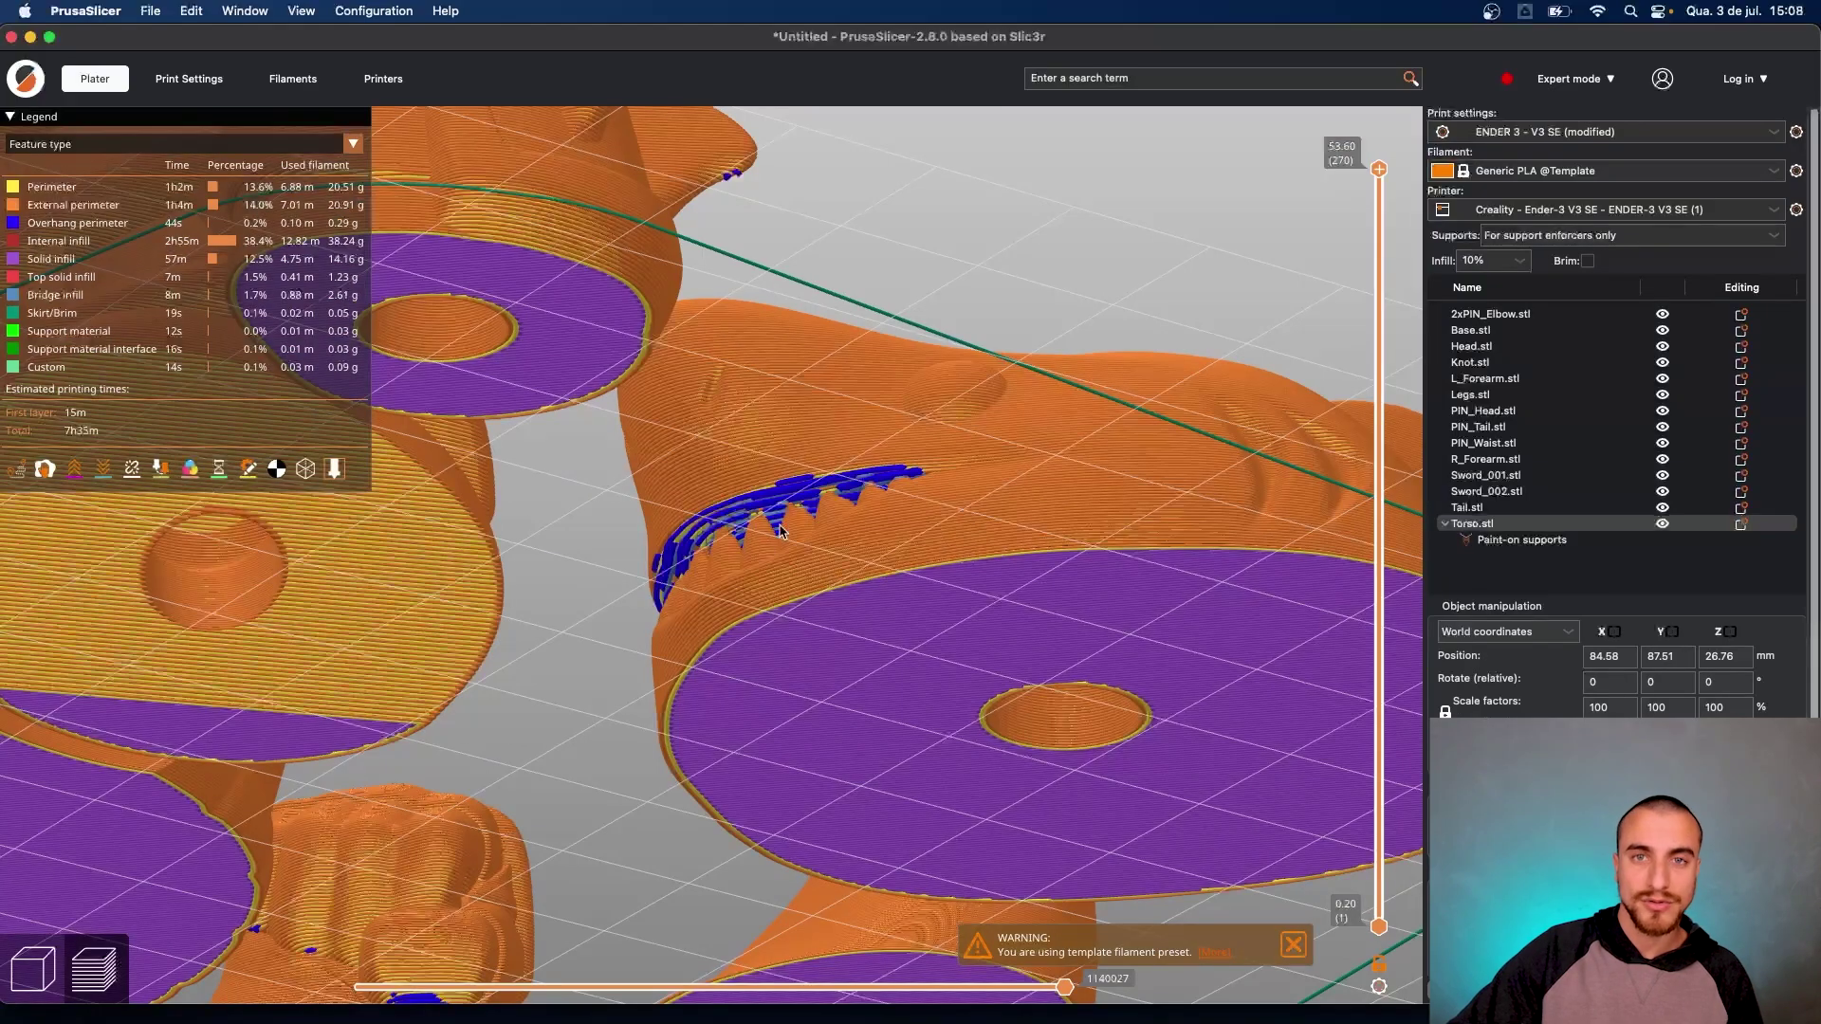
Examine the overhangs around the head's teeth and under its fin in the sliced preview
{"action": "scroll", "coordinate": [602, 545], "scroll_direction": "up", "scroll_amount": 8}
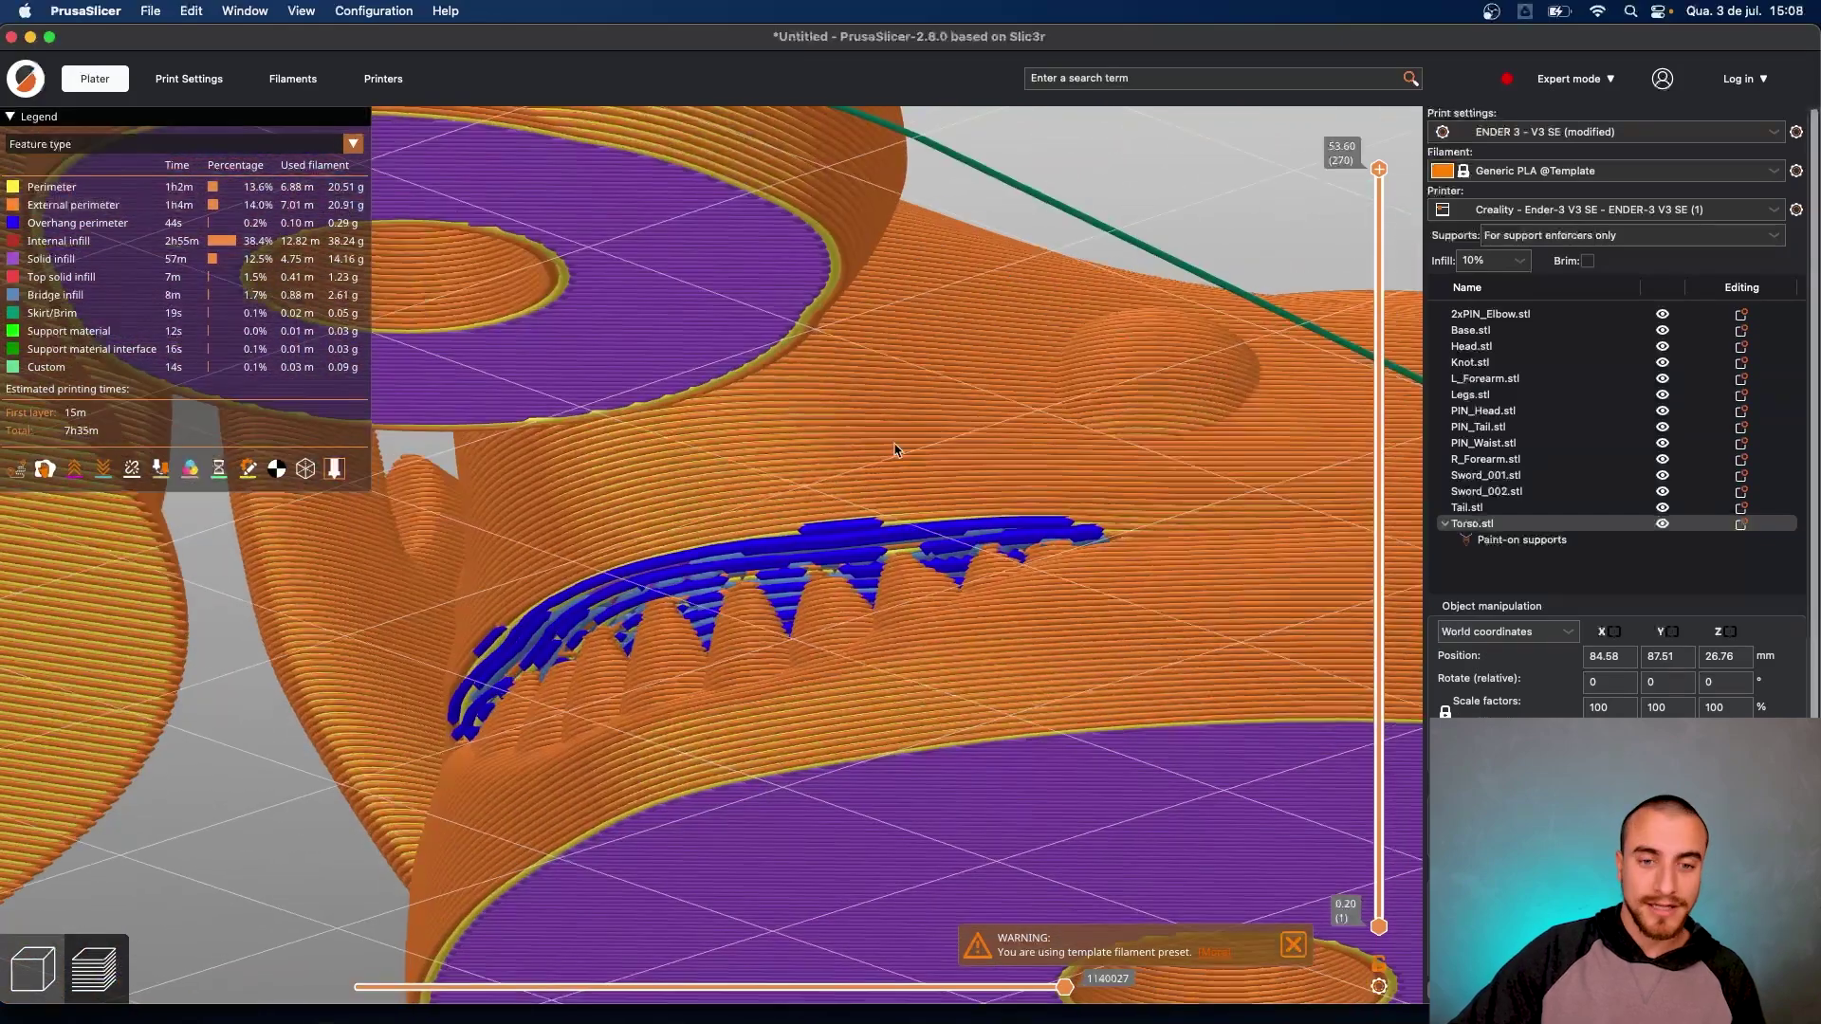
{"action": "right_click_drag", "start_coordinate": [718, 573], "coordinate": [770, 440]}
{"action": "left_click_drag", "start_coordinate": [491, 595], "coordinate": [502, 594]}
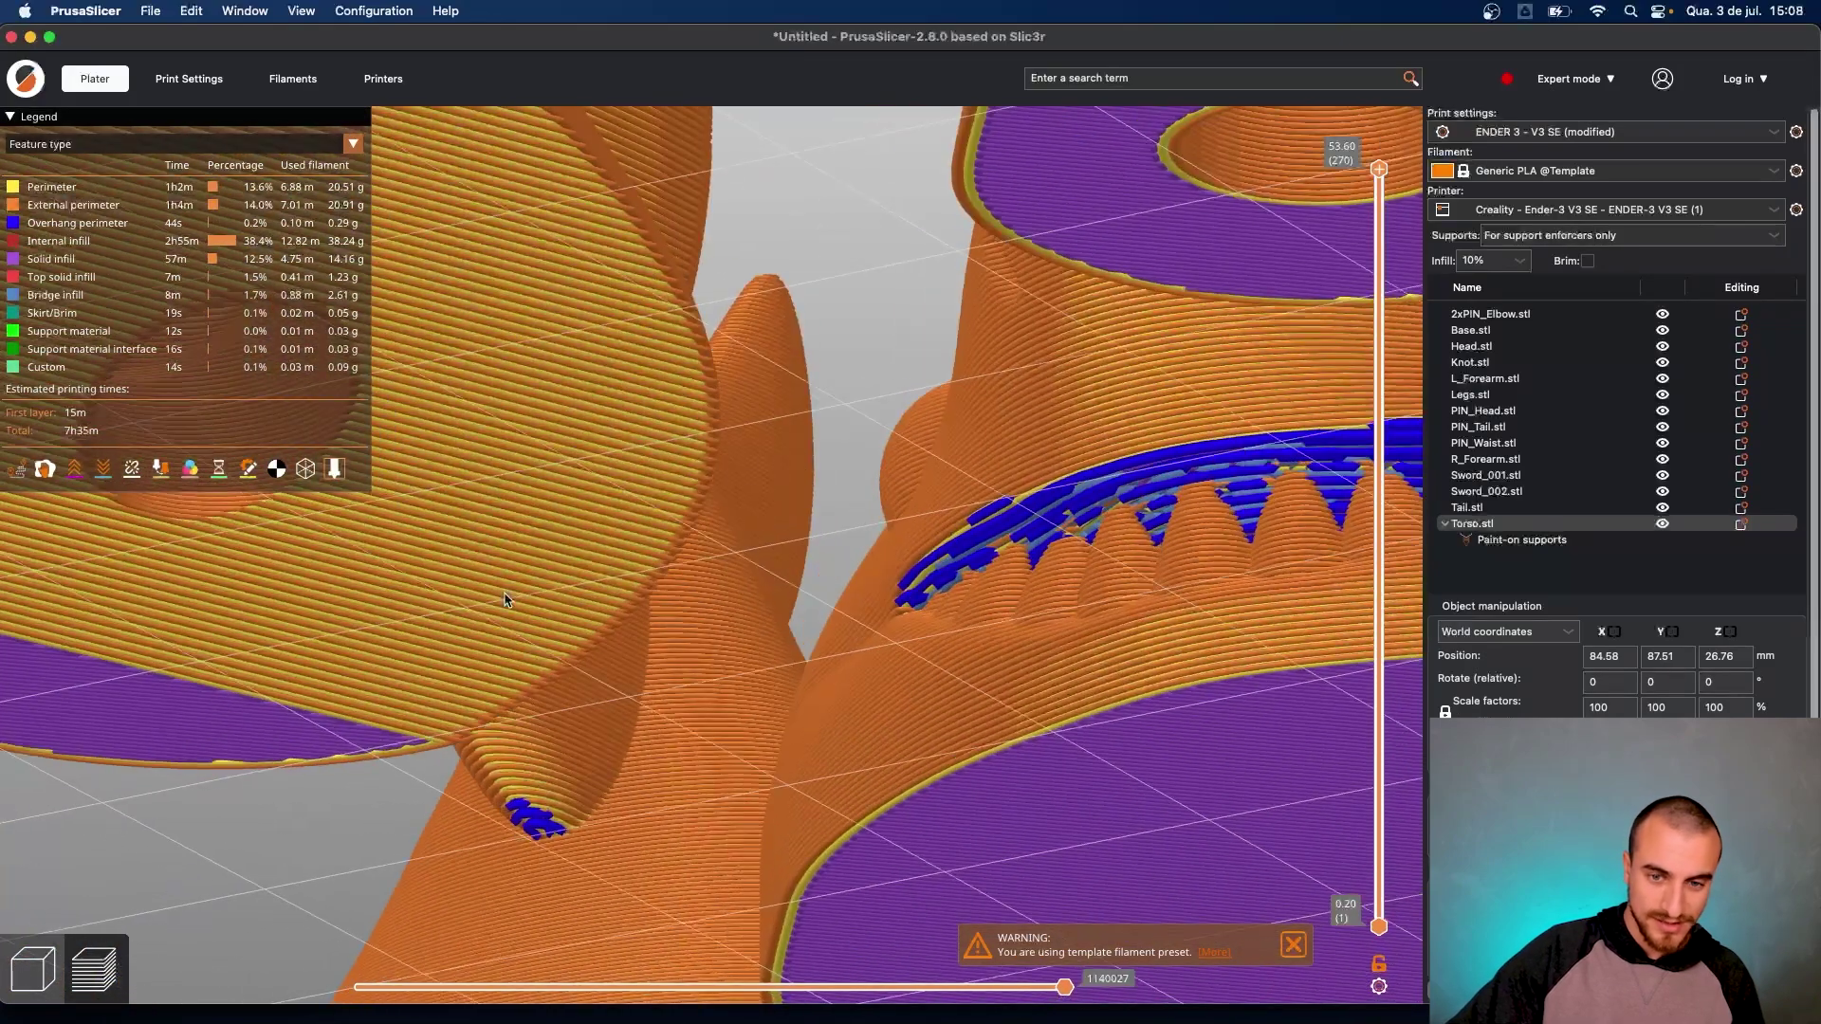
{"action": "right_click_drag", "start_coordinate": [1090, 639], "coordinate": [884, 599]}
{"action": "scroll", "coordinate": [1083, 359], "scroll_direction": "down", "scroll_amount": 6}
{"action": "scroll", "coordinate": [1090, 357], "scroll_direction": "up", "scroll_amount": 3}
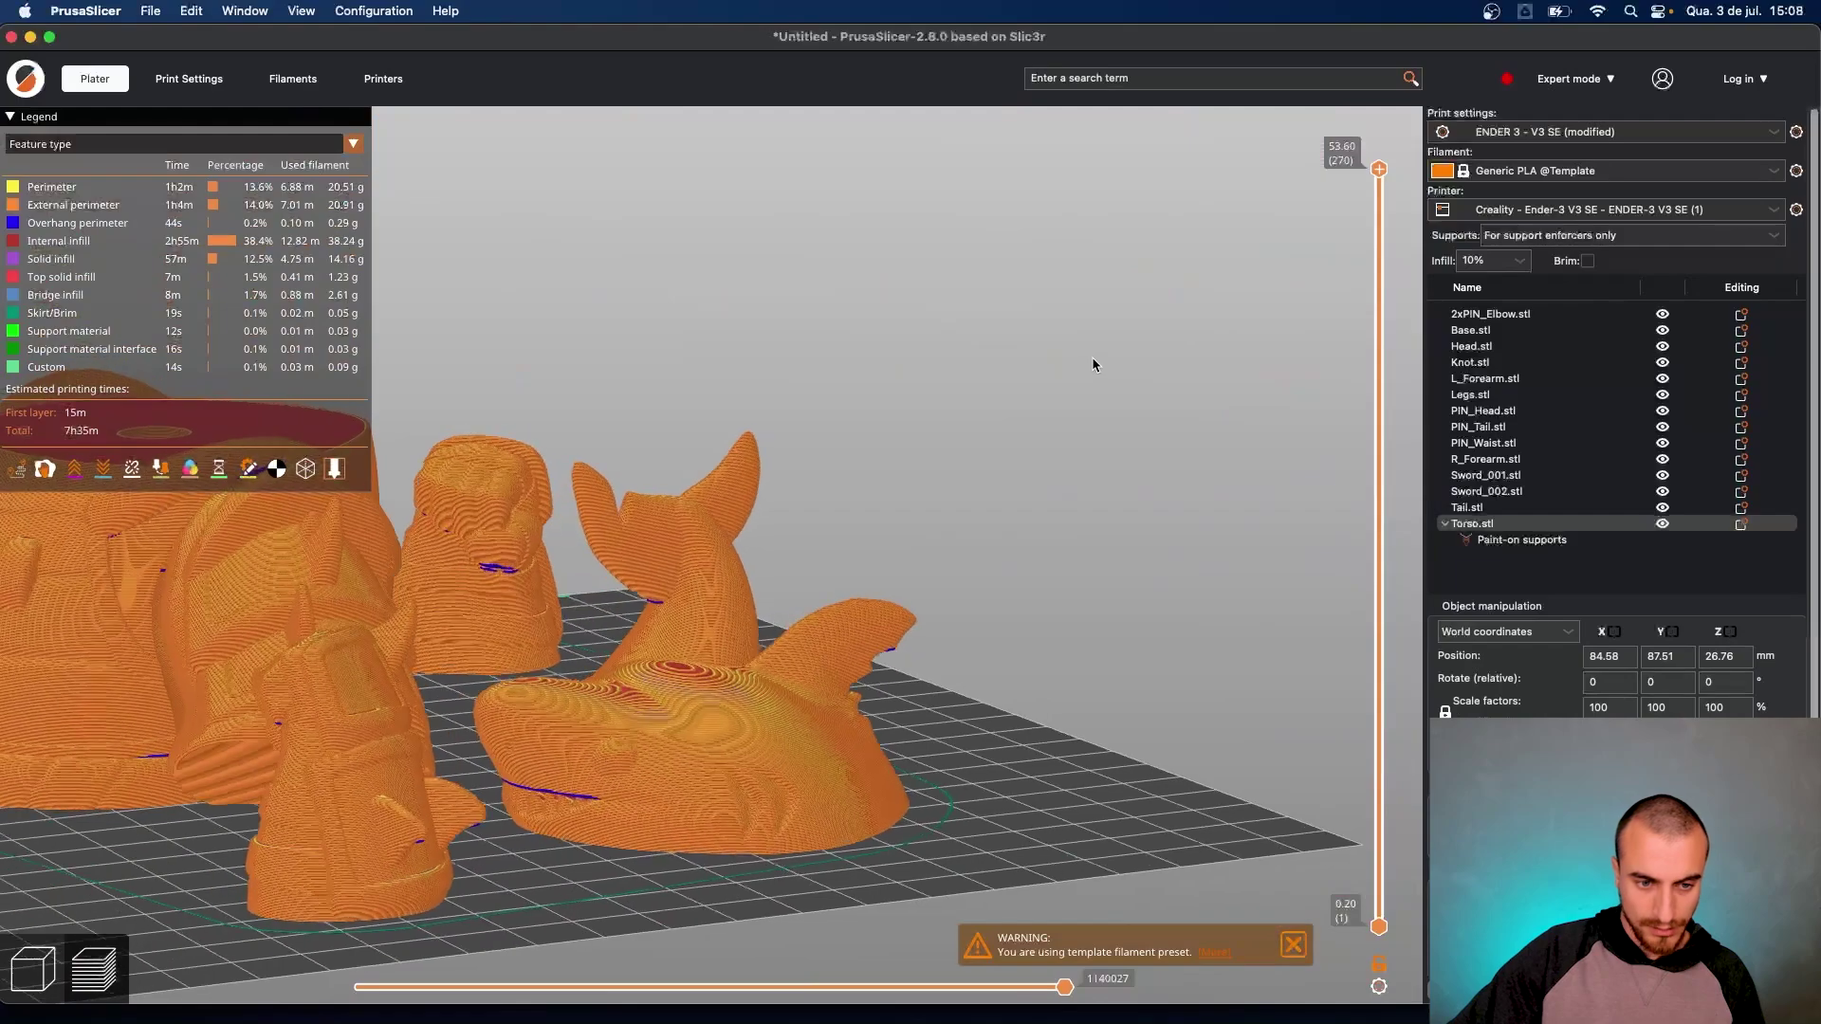
{"action": "left_click_drag", "start_coordinate": [997, 453], "coordinate": [889, 455]}
{"action": "scroll", "coordinate": [667, 608], "scroll_direction": "up", "scroll_amount": 3}
{"action": "scroll", "coordinate": [662, 618], "scroll_direction": "up", "scroll_amount": 4}
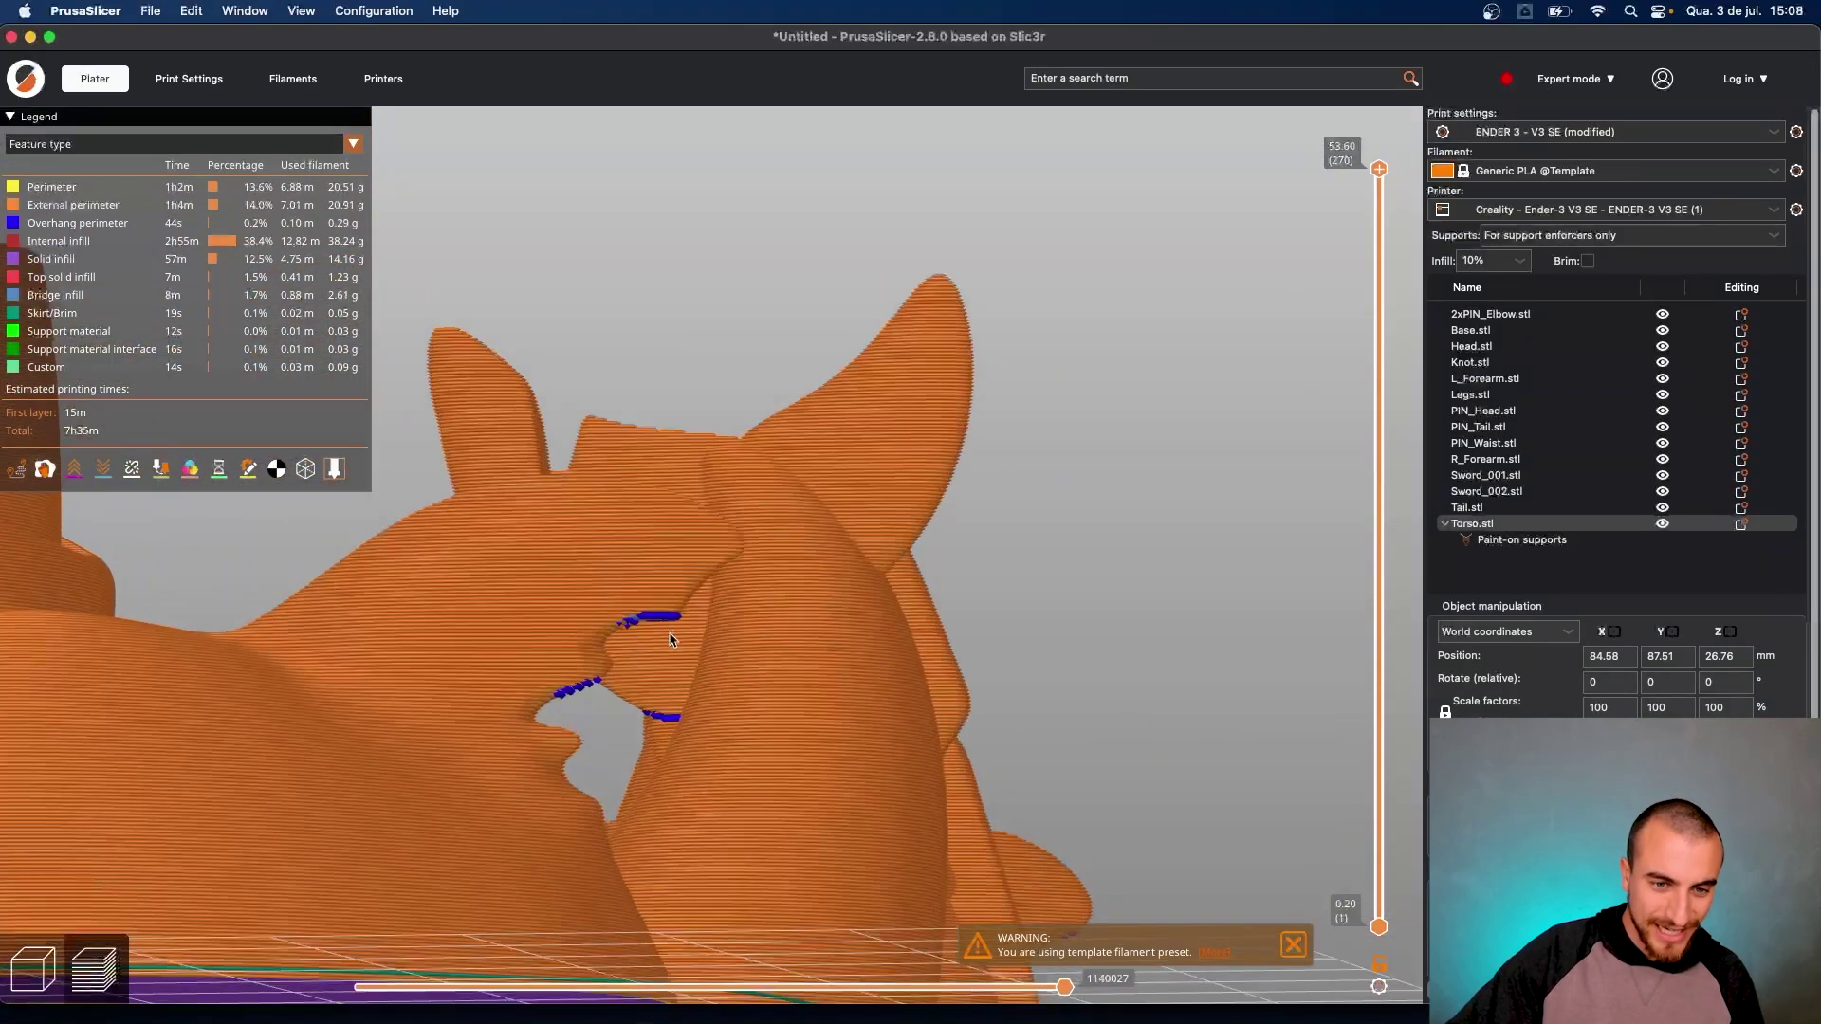
{"action": "scroll", "coordinate": [661, 631], "scroll_direction": "up", "scroll_amount": 1}
{"action": "left_click_drag", "start_coordinate": [660, 633], "coordinate": [484, 588]}
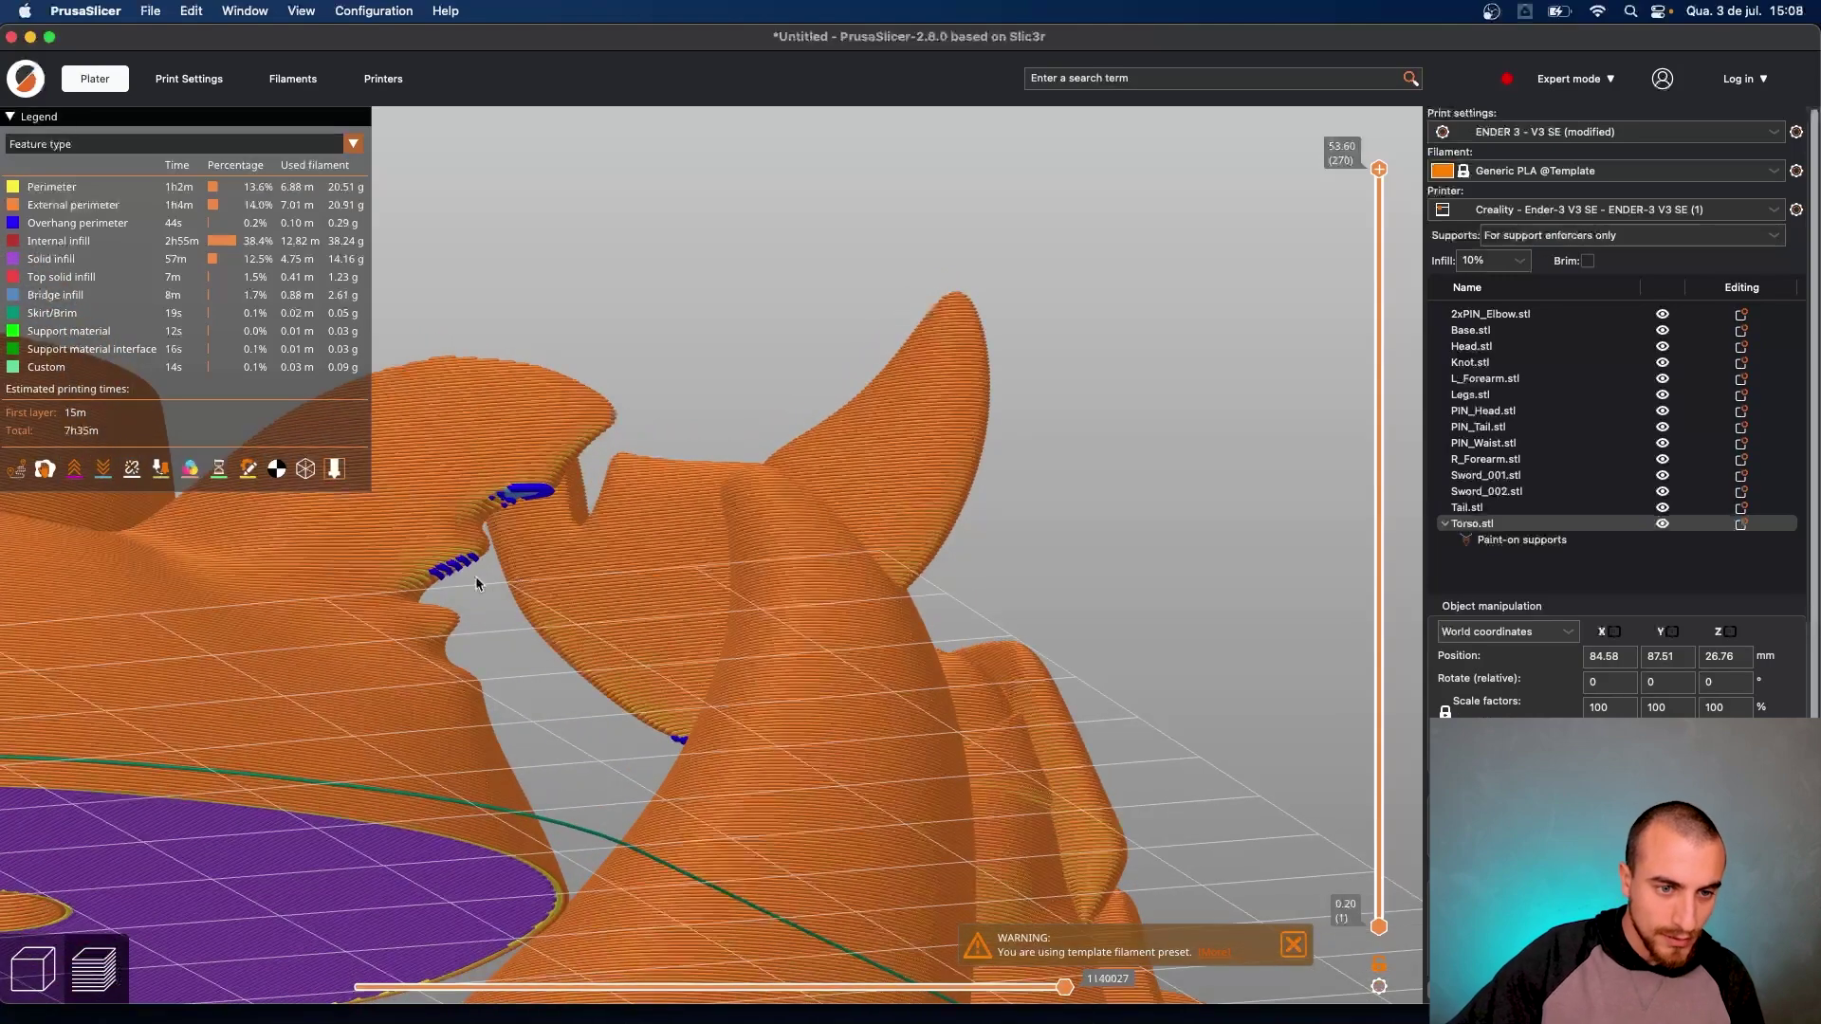
Paint a support enforcer along the notched underside of the head's fin, from the middle notches up to the tip
{"action": "left_click", "coordinate": [33, 969]}
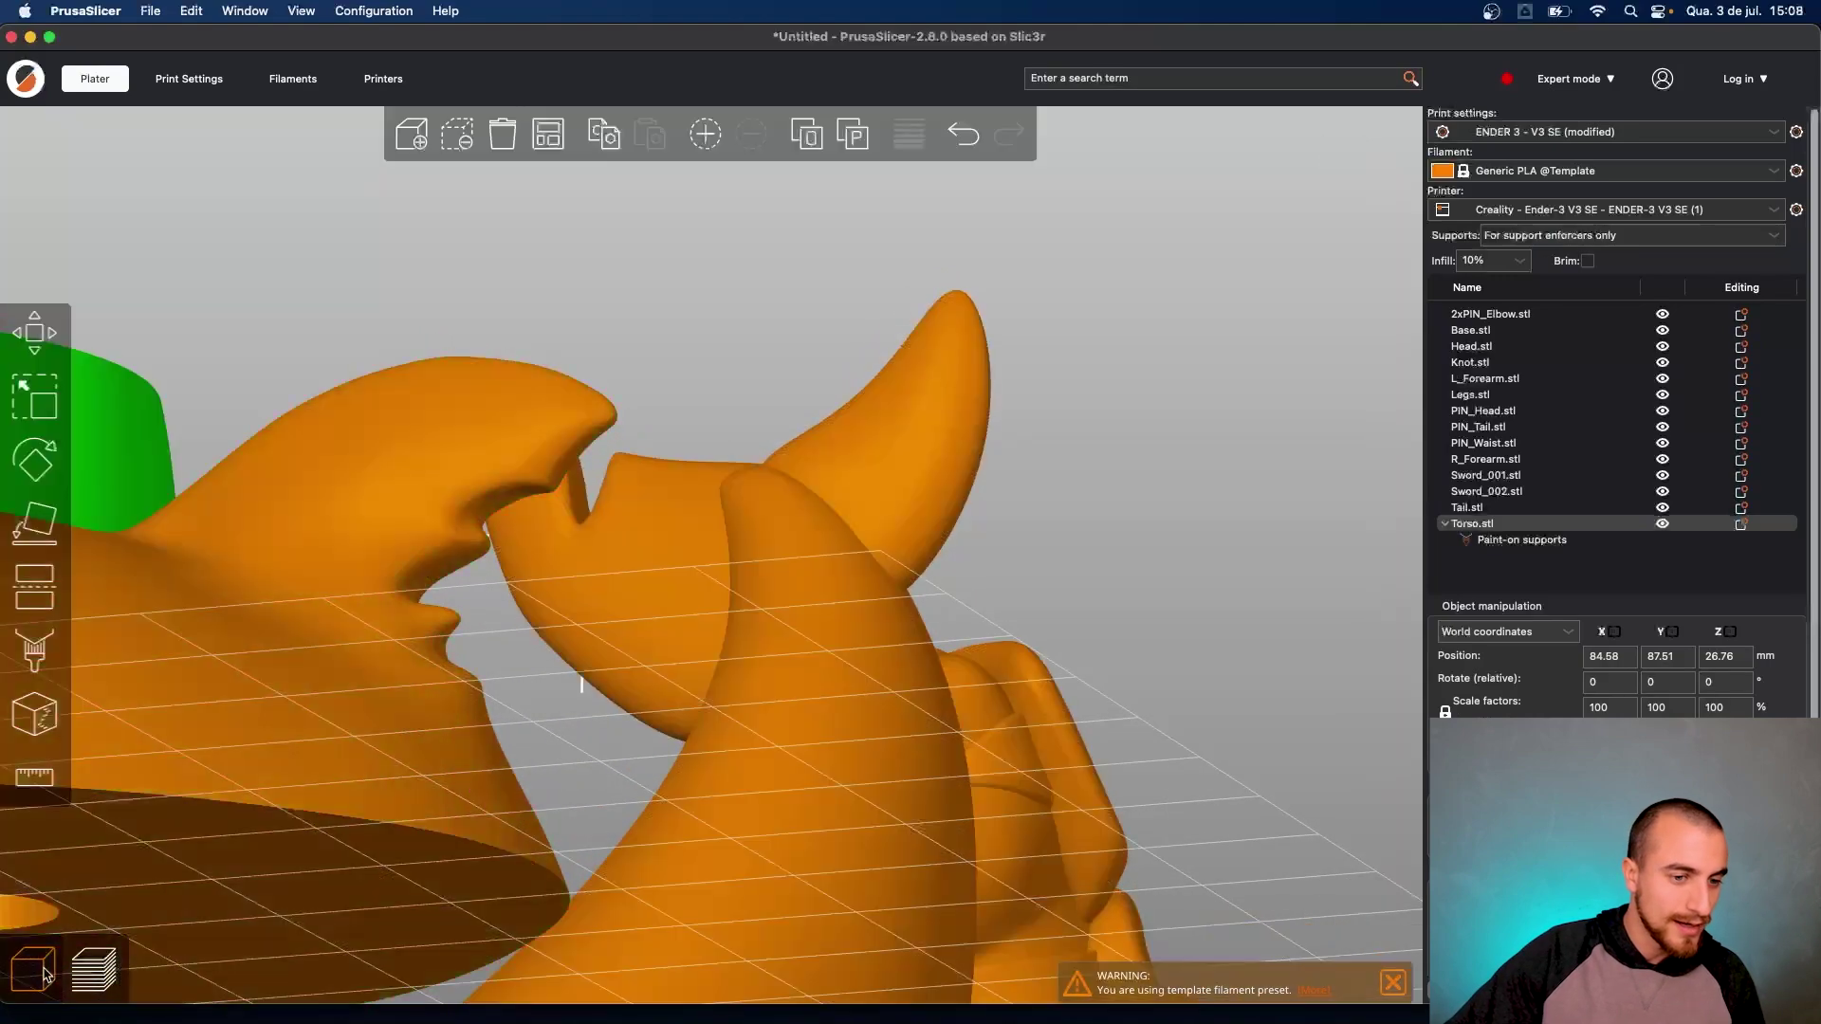
{"action": "scroll", "coordinate": [626, 398], "scroll_direction": "up", "scroll_amount": 3}
{"action": "right_click_drag", "start_coordinate": [632, 354], "coordinate": [815, 429]}
{"action": "scroll", "coordinate": [658, 399], "scroll_direction": "up", "scroll_amount": 1}
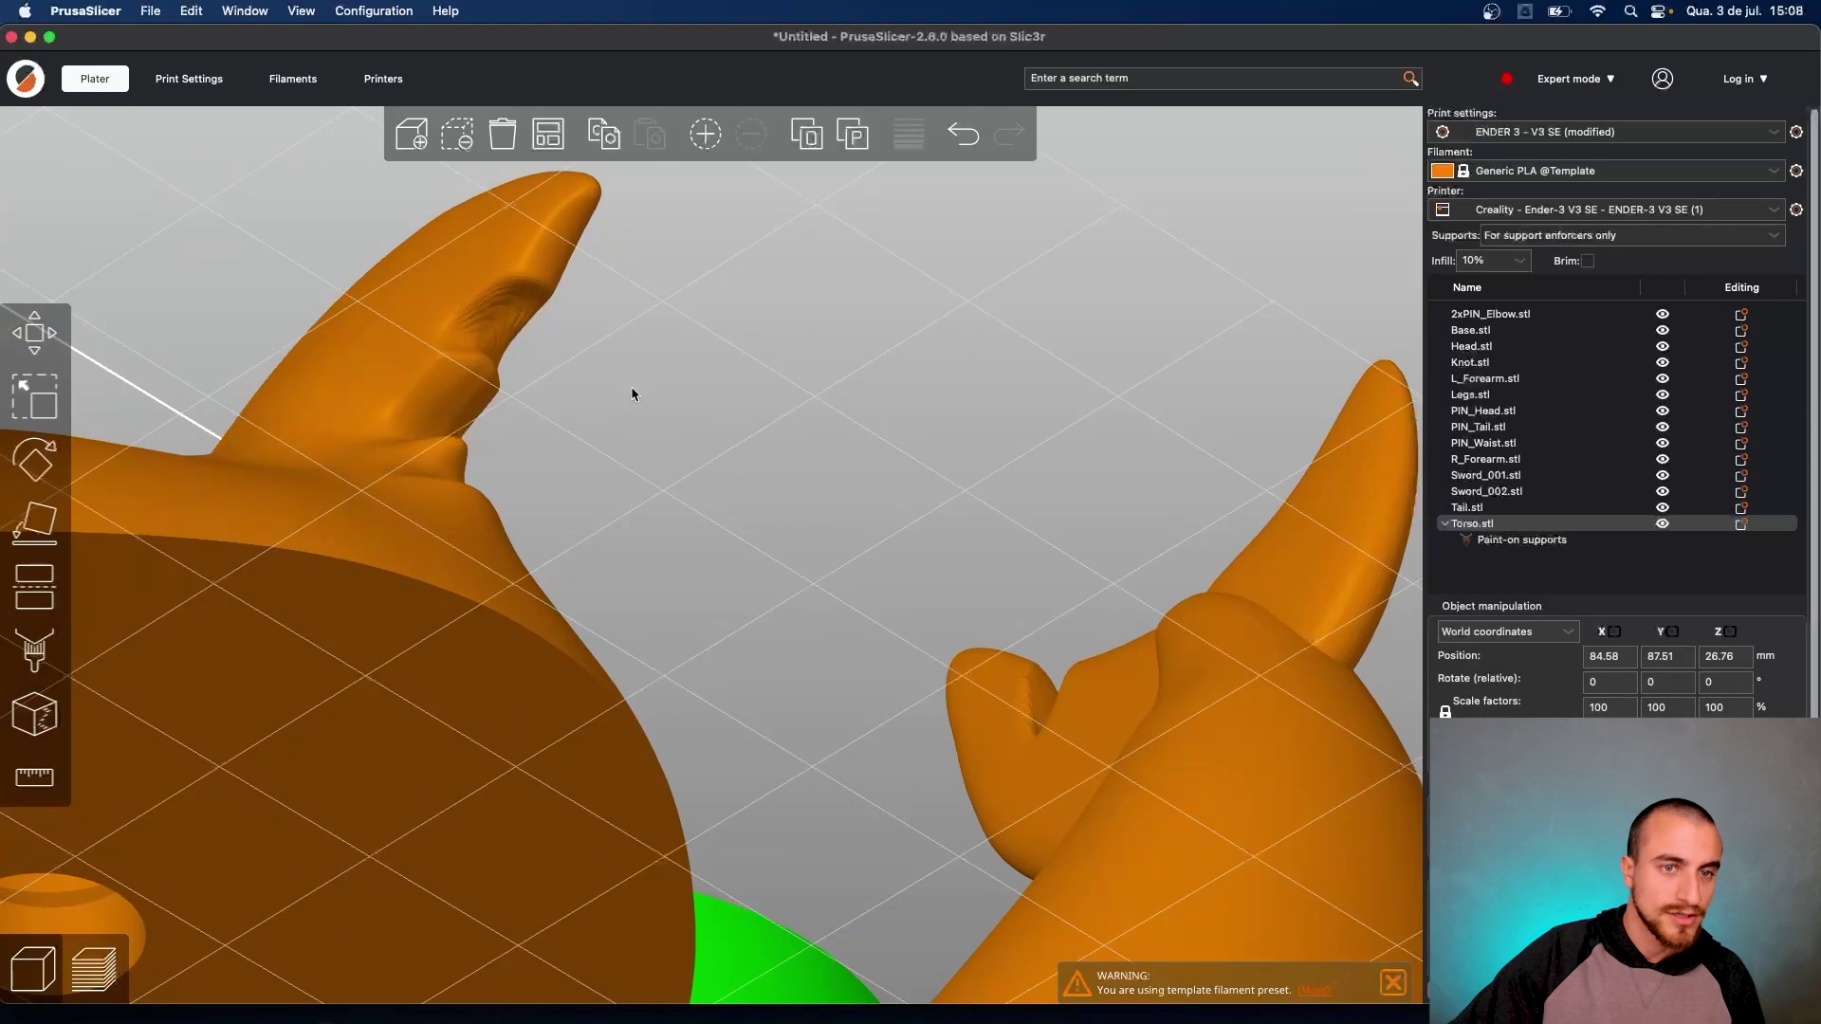
{"action": "left_click", "coordinate": [610, 455]}
{"action": "left_click", "coordinate": [415, 656]}
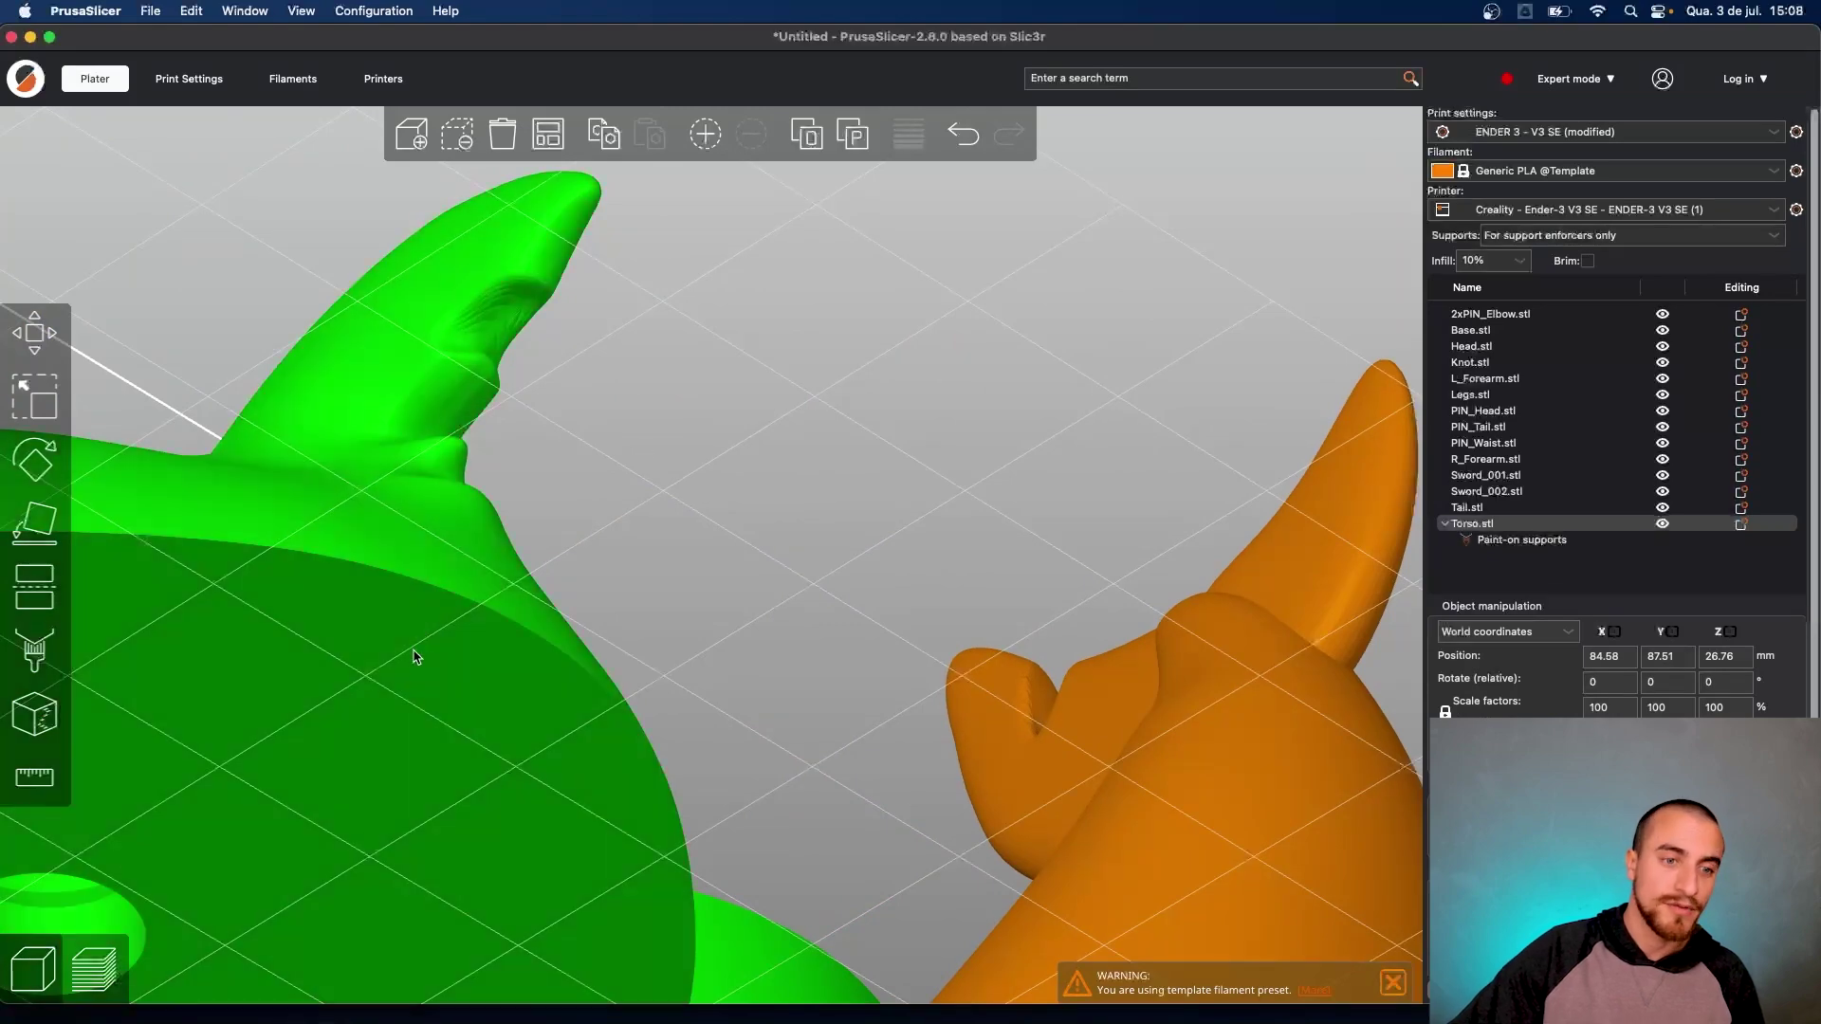
{"action": "scroll", "coordinate": [699, 418], "scroll_direction": "up", "scroll_amount": 2}
{"action": "left_click", "coordinate": [33, 664]}
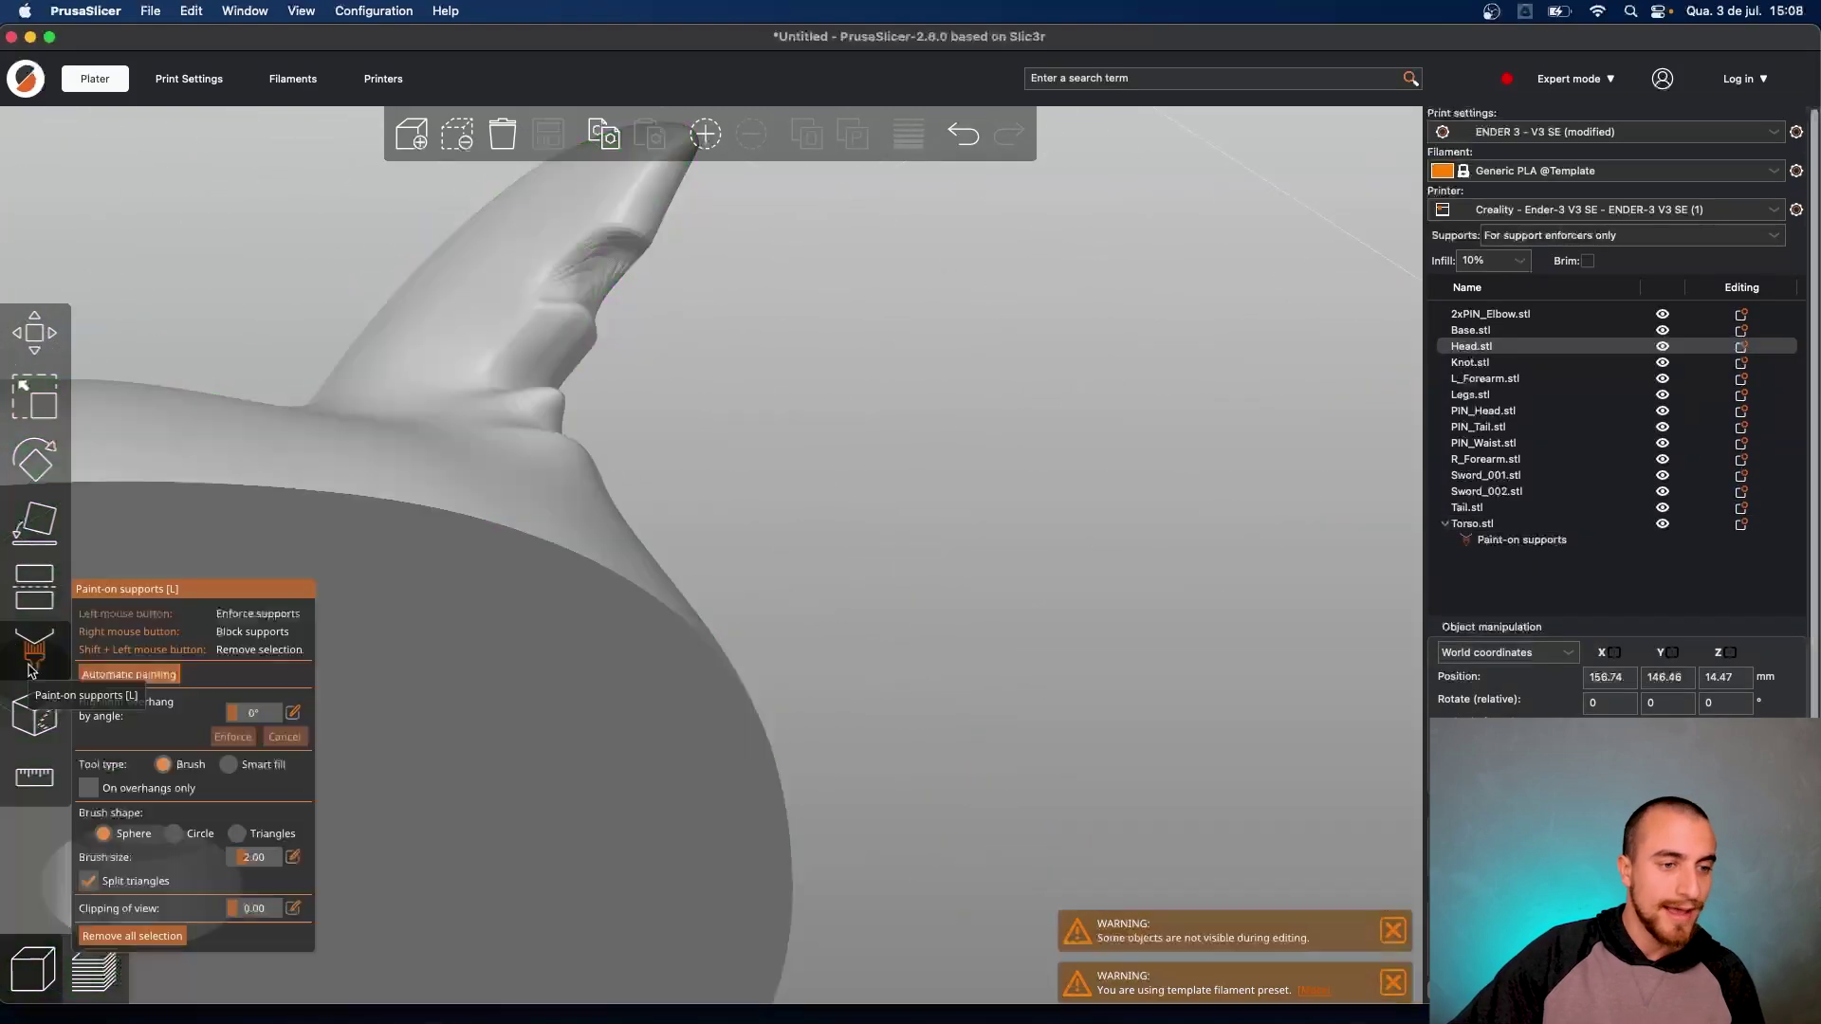
{"action": "scroll", "coordinate": [823, 564], "scroll_direction": "up", "scroll_amount": 1}
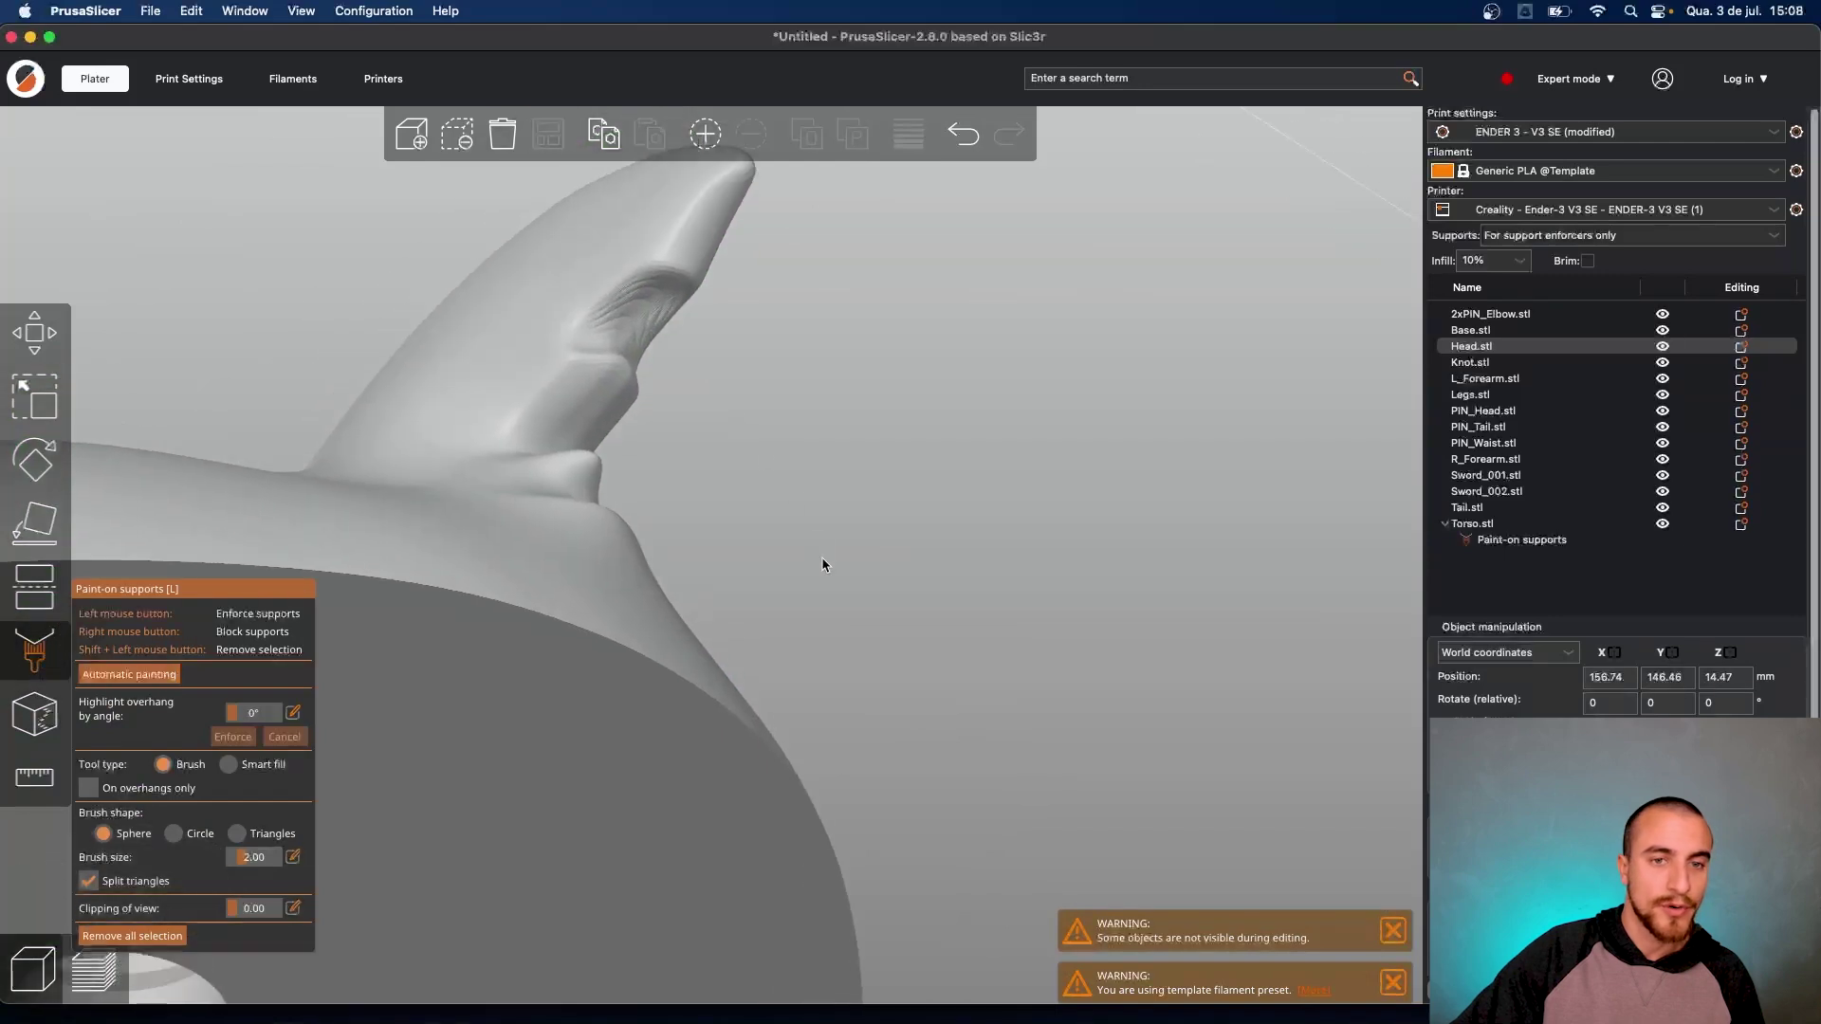
{"action": "mouse_move", "coordinate": [595, 389]}
{"action": "left_mouse_down"}
{"action": "mouse_move", "coordinate": [664, 304]}
{"action": "mouse_move", "coordinate": [636, 289]}
{"action": "mouse_move", "coordinate": [681, 280]}
{"action": "mouse_move", "coordinate": [664, 242]}
{"action": "mouse_move", "coordinate": [725, 180]}
{"action": "left_mouse_up"}
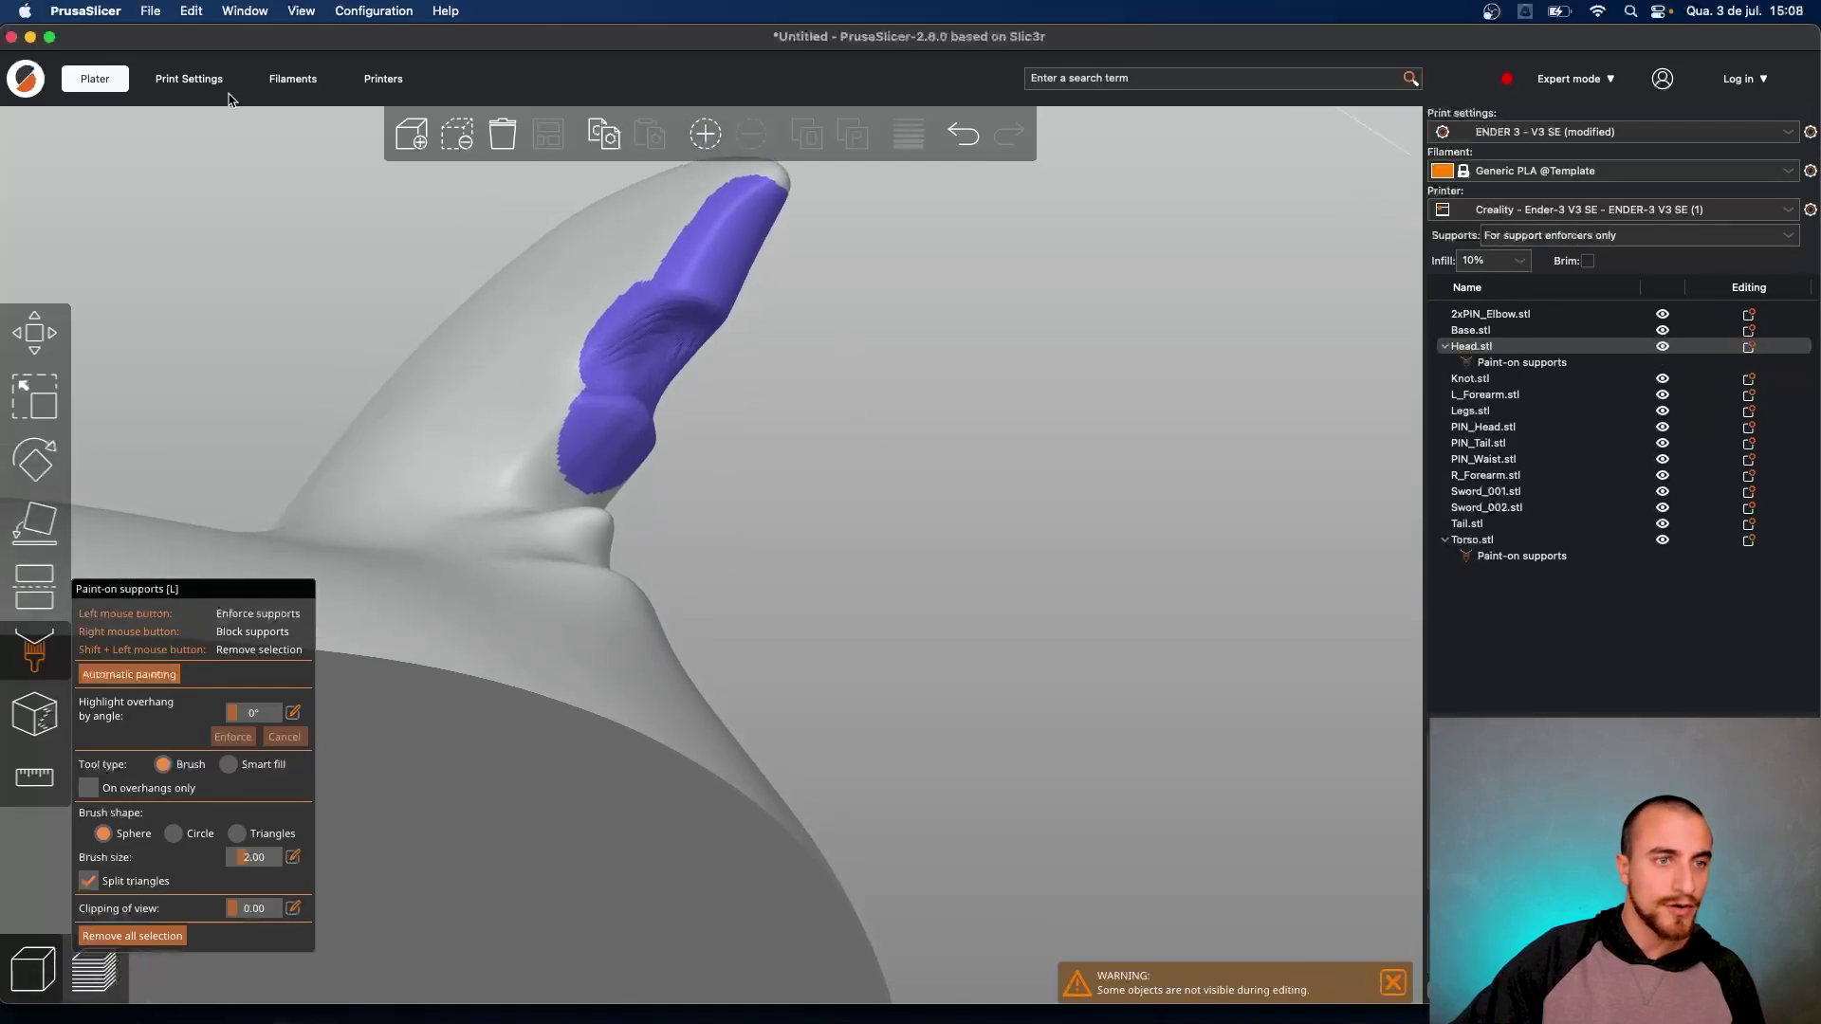
Set the support material style to Organic and check the interface pattern spacing
{"action": "left_click", "coordinate": [231, 98]}
{"action": "left_click", "coordinate": [67, 206]}
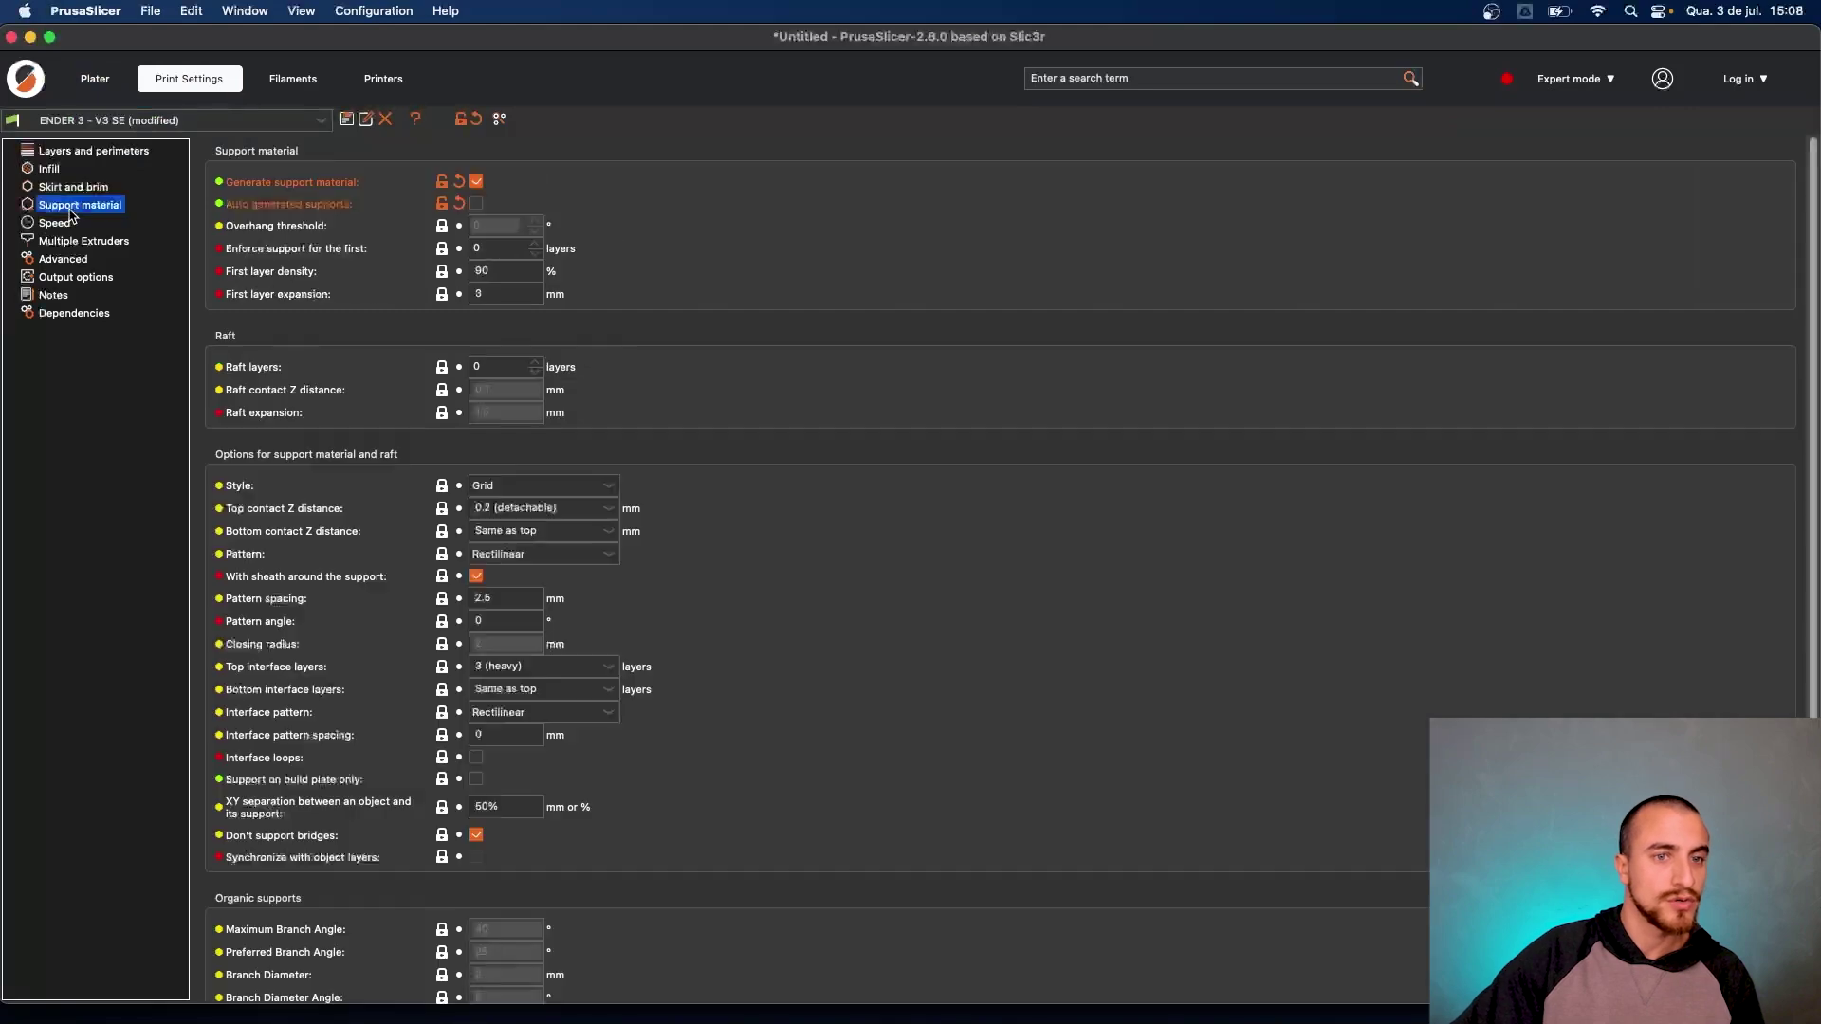
{"action": "left_click", "coordinate": [548, 487]}
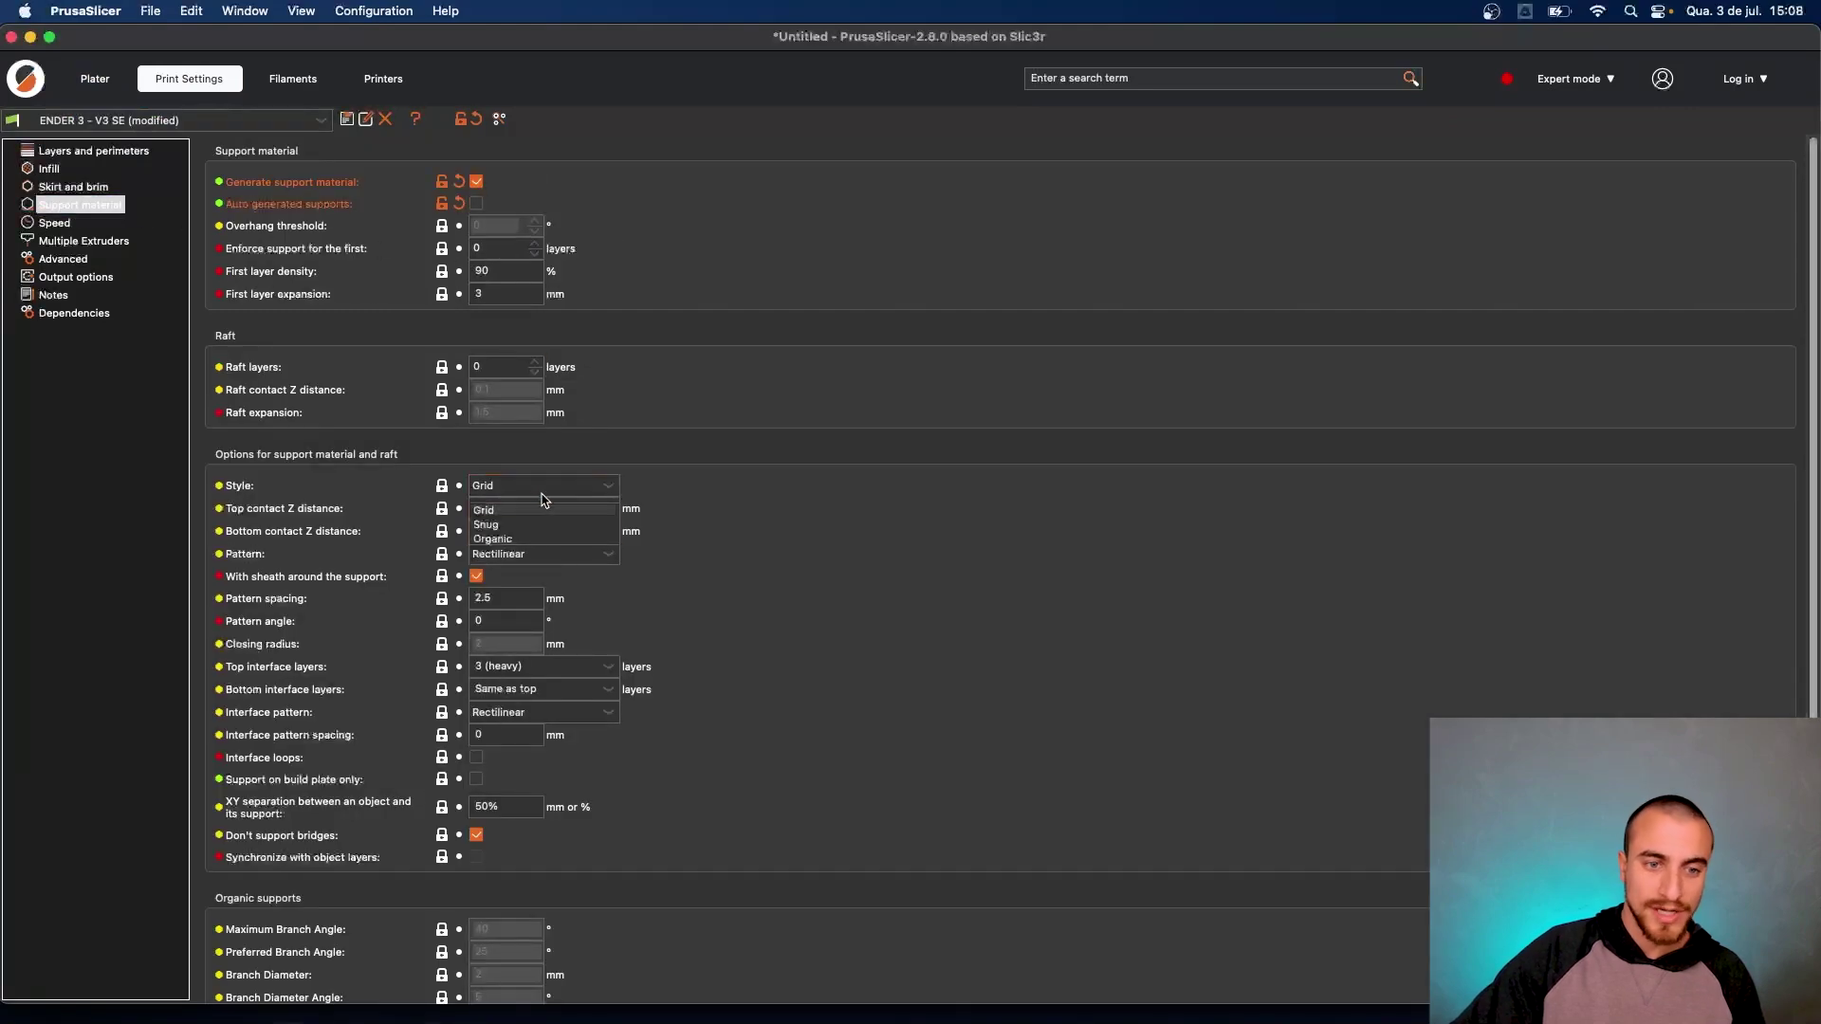
{"action": "left_click", "coordinate": [518, 546]}
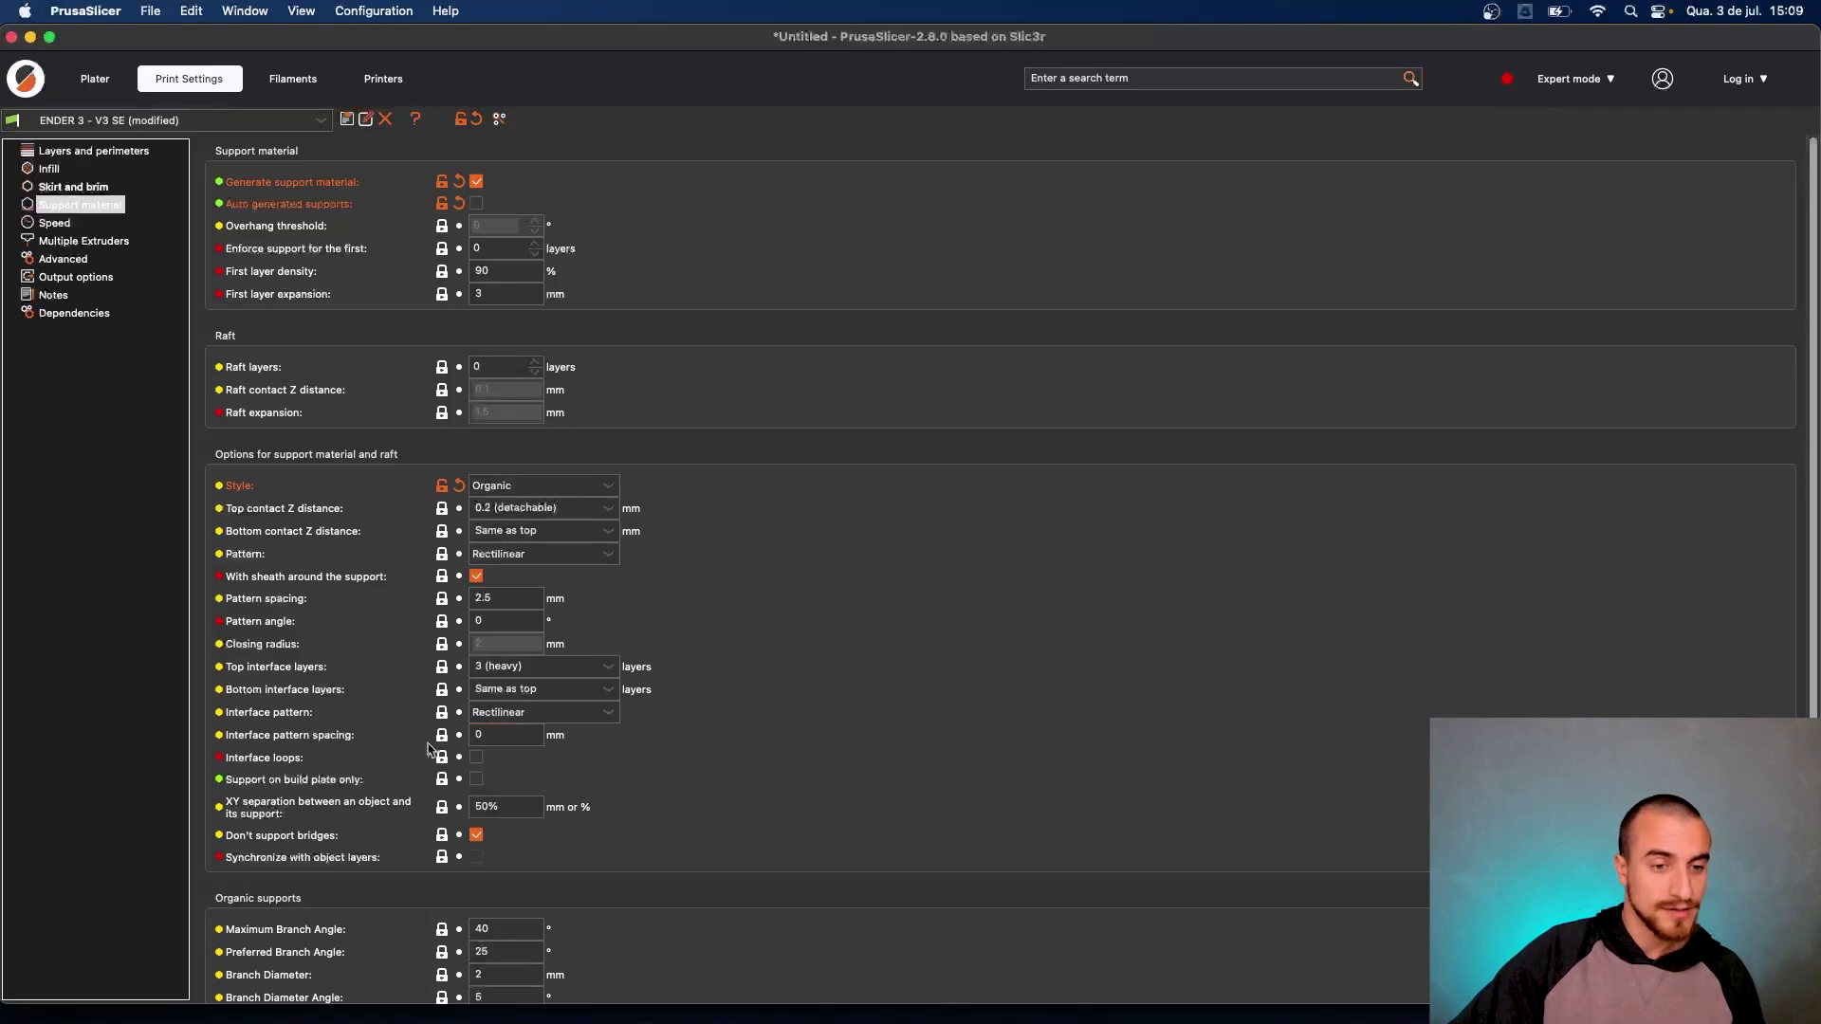
{"action": "left_click", "coordinate": [507, 735]}
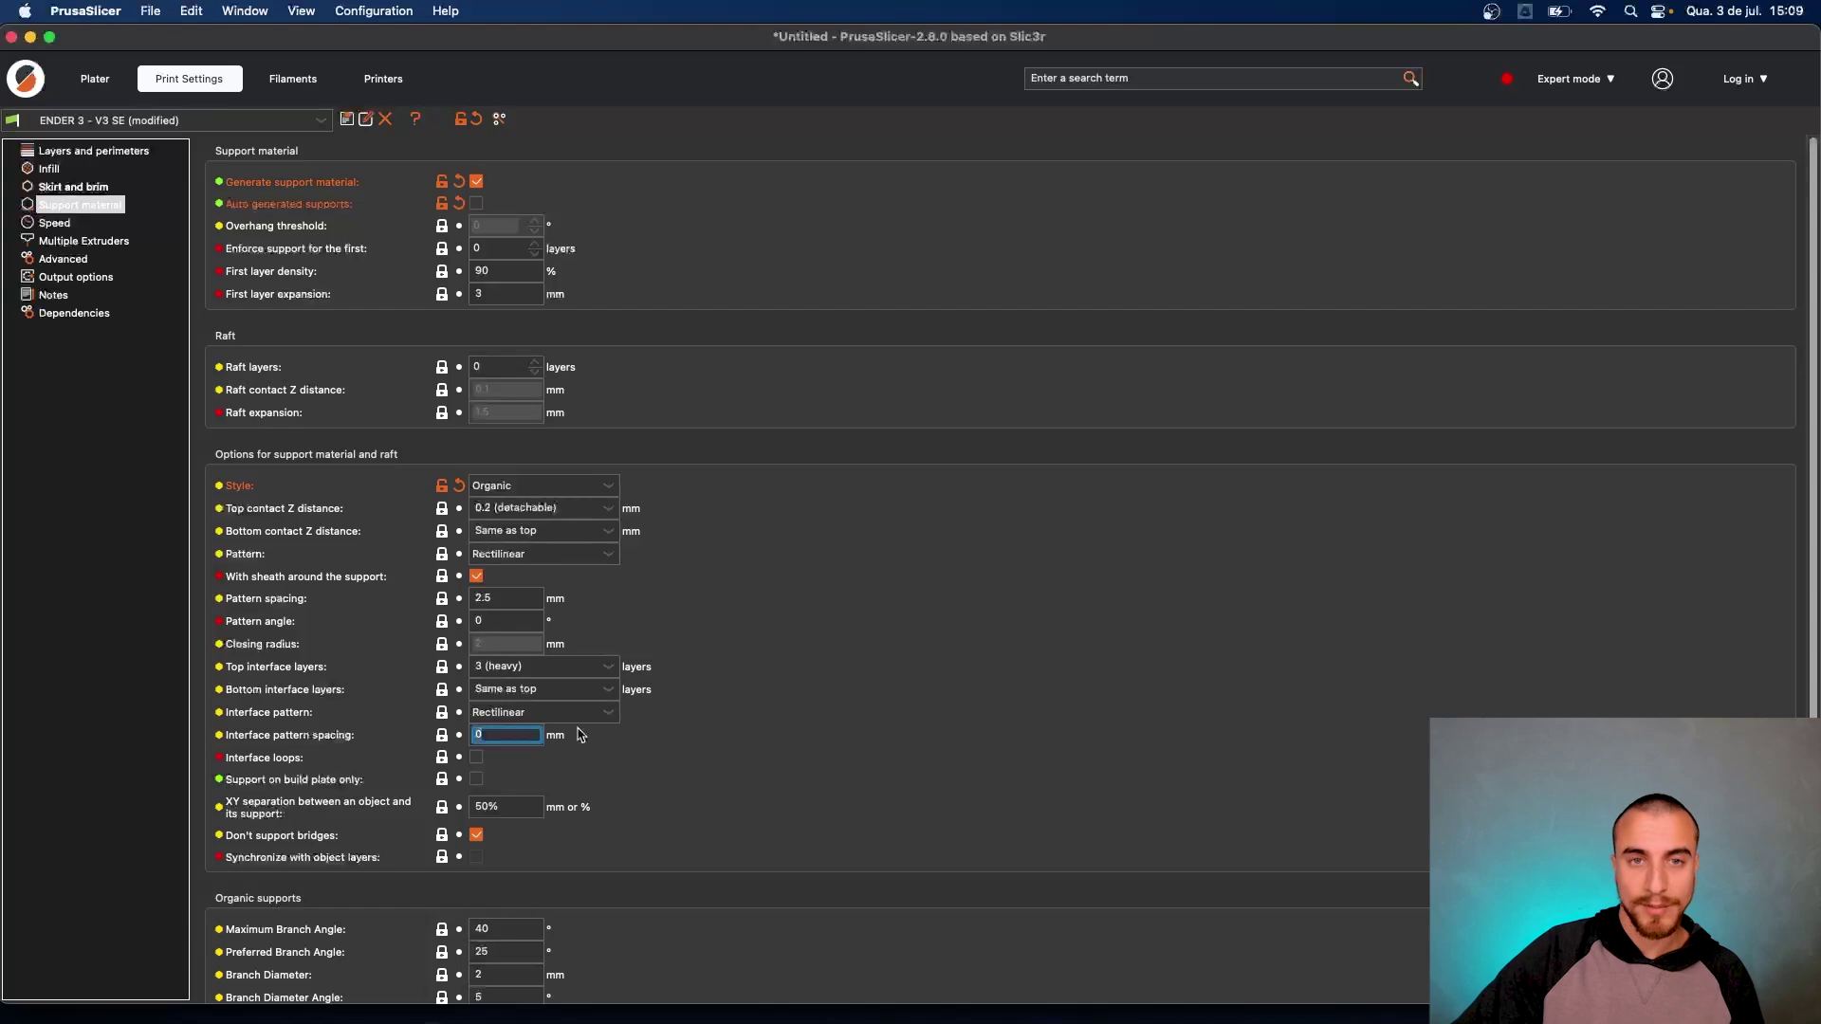
Reslice the plate and examine the organic support under the head's fin from several angles and through its layers
{"action": "left_click", "coordinate": [95, 79]}
{"action": "left_click", "coordinate": [35, 323]}
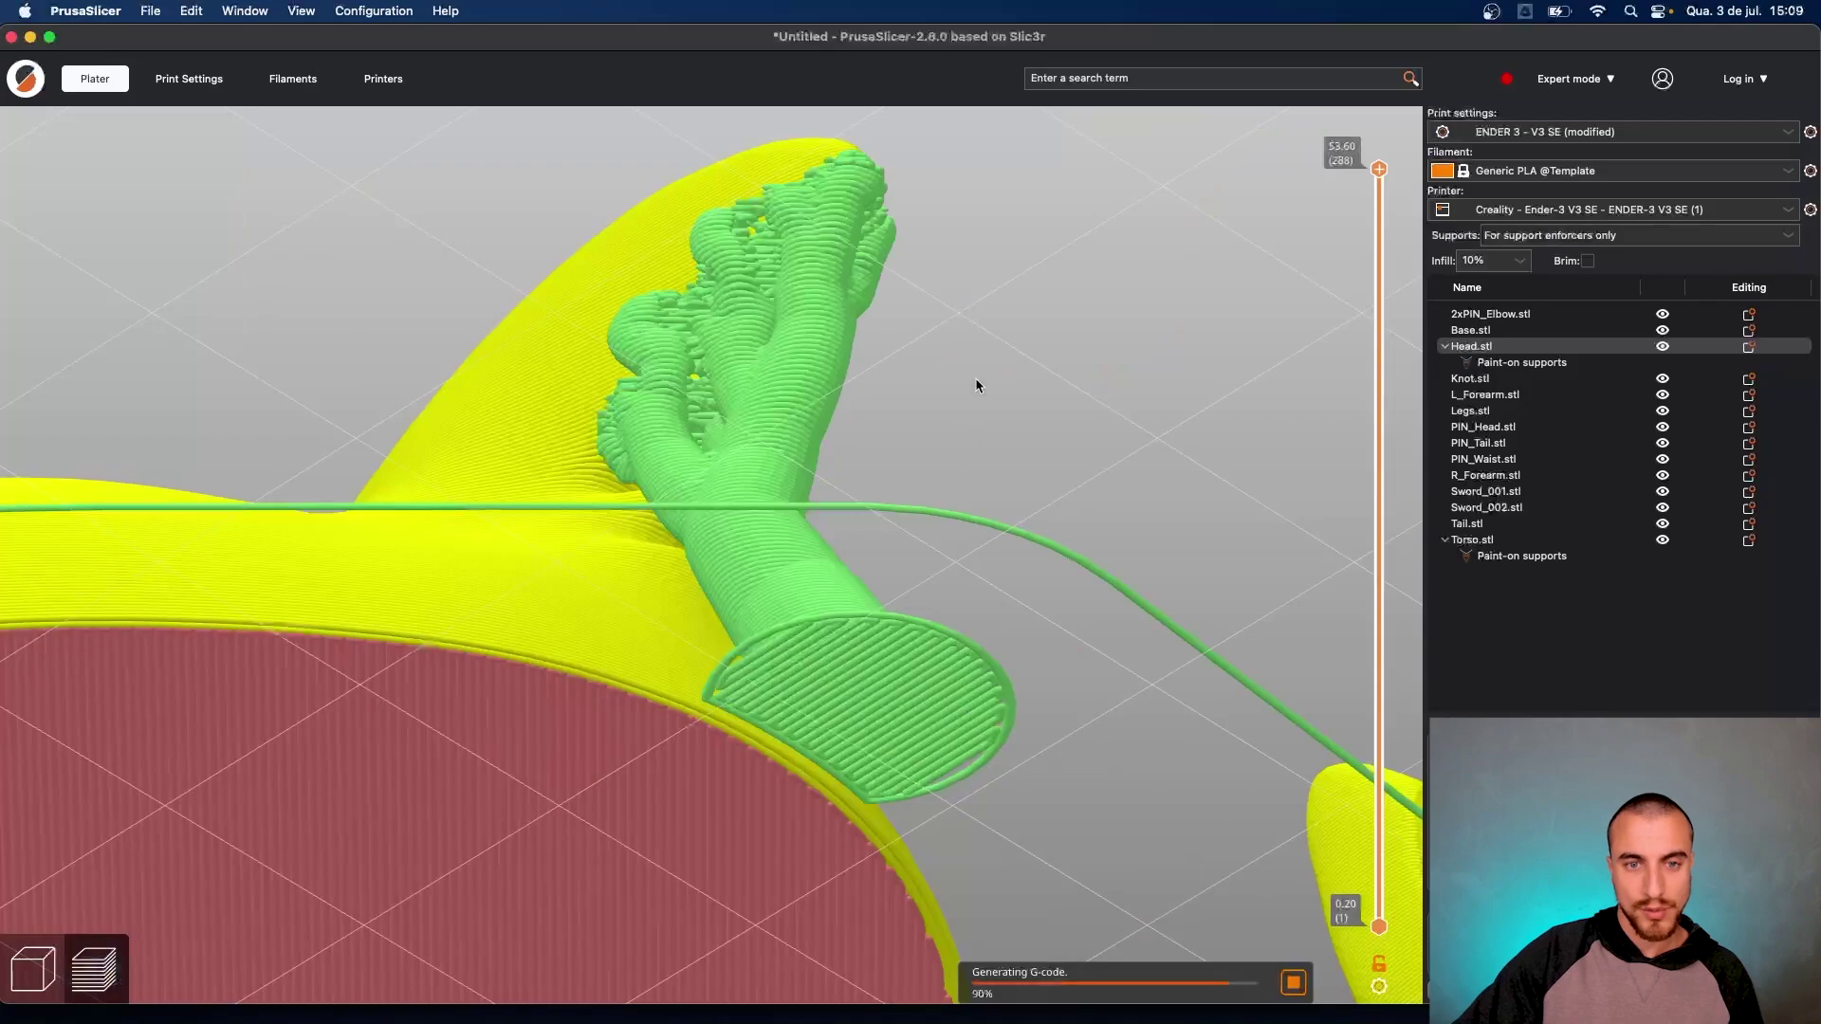
{"action": "left_click_drag", "start_coordinate": [974, 377], "coordinate": [980, 415]}
{"action": "right_click_drag", "start_coordinate": [980, 414], "coordinate": [959, 354]}
{"action": "scroll", "coordinate": [969, 572], "scroll_direction": "down", "scroll_amount": 8}
{"action": "left_click_drag", "start_coordinate": [971, 573], "coordinate": [831, 649]}
{"action": "scroll", "coordinate": [838, 685], "scroll_direction": "up", "scroll_amount": 10}
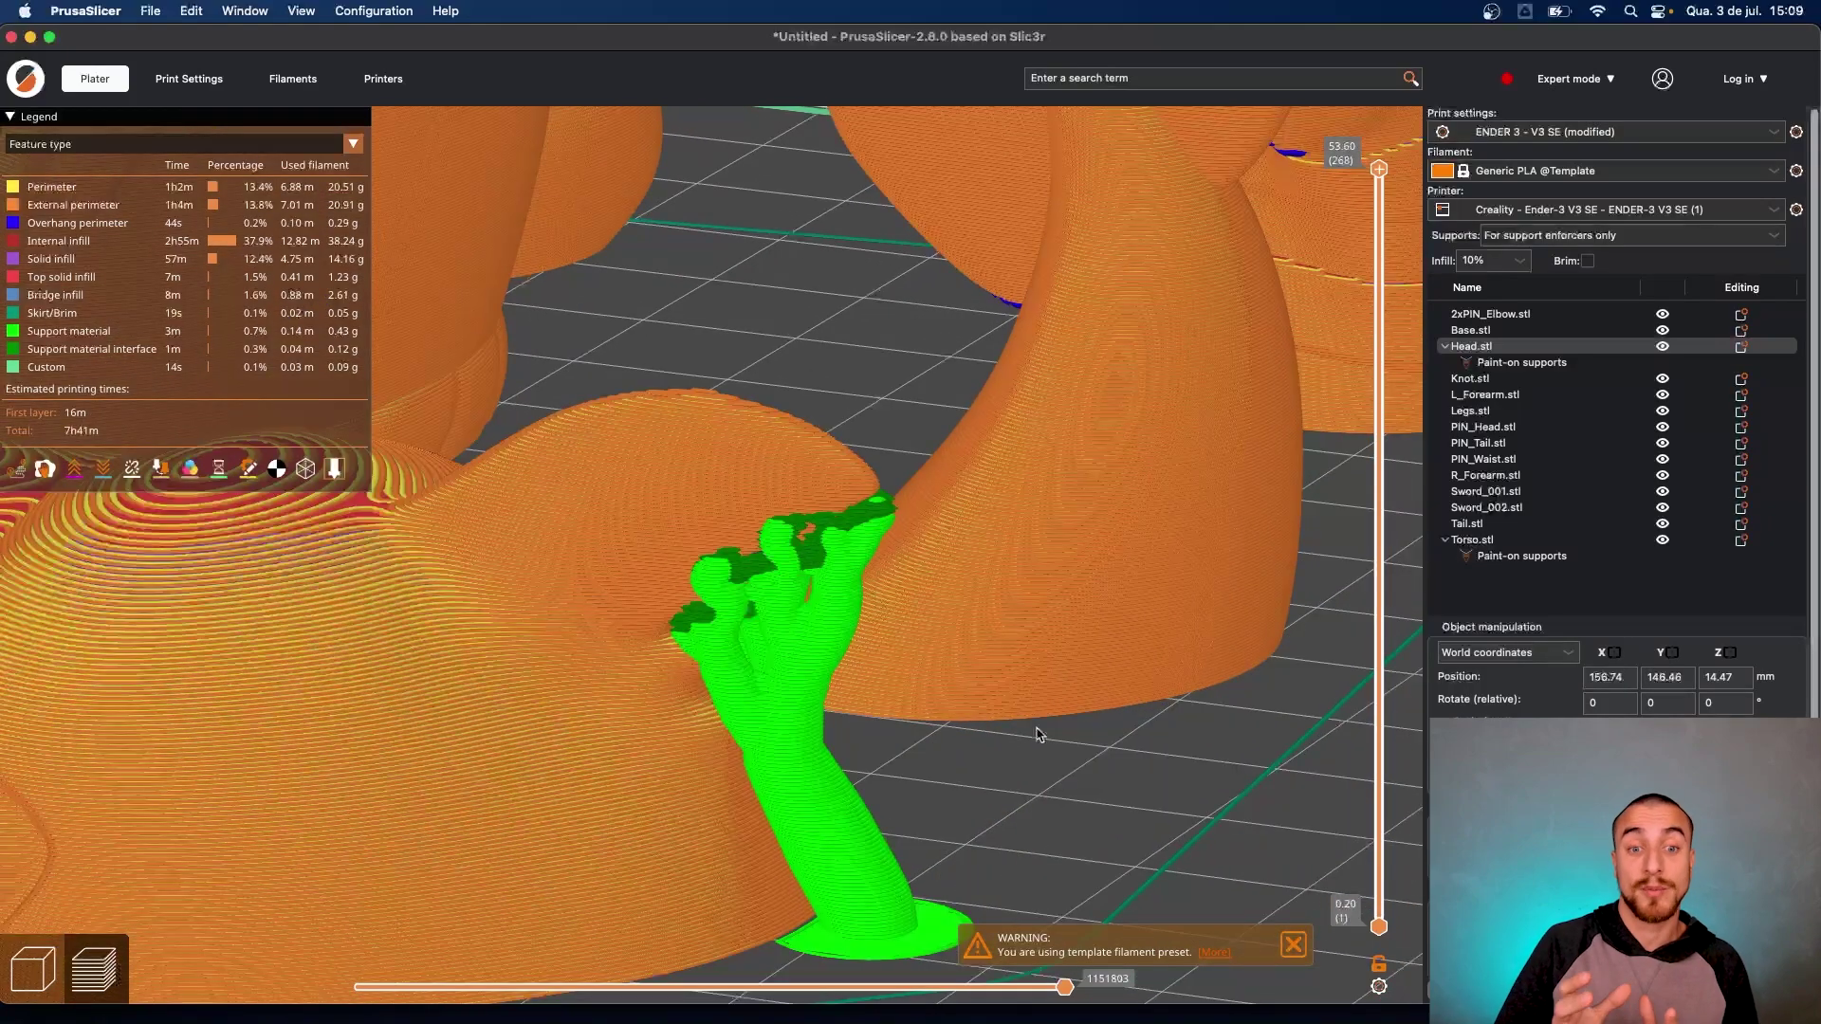
{"action": "left_click_drag", "start_coordinate": [791, 504], "coordinate": [818, 671]}
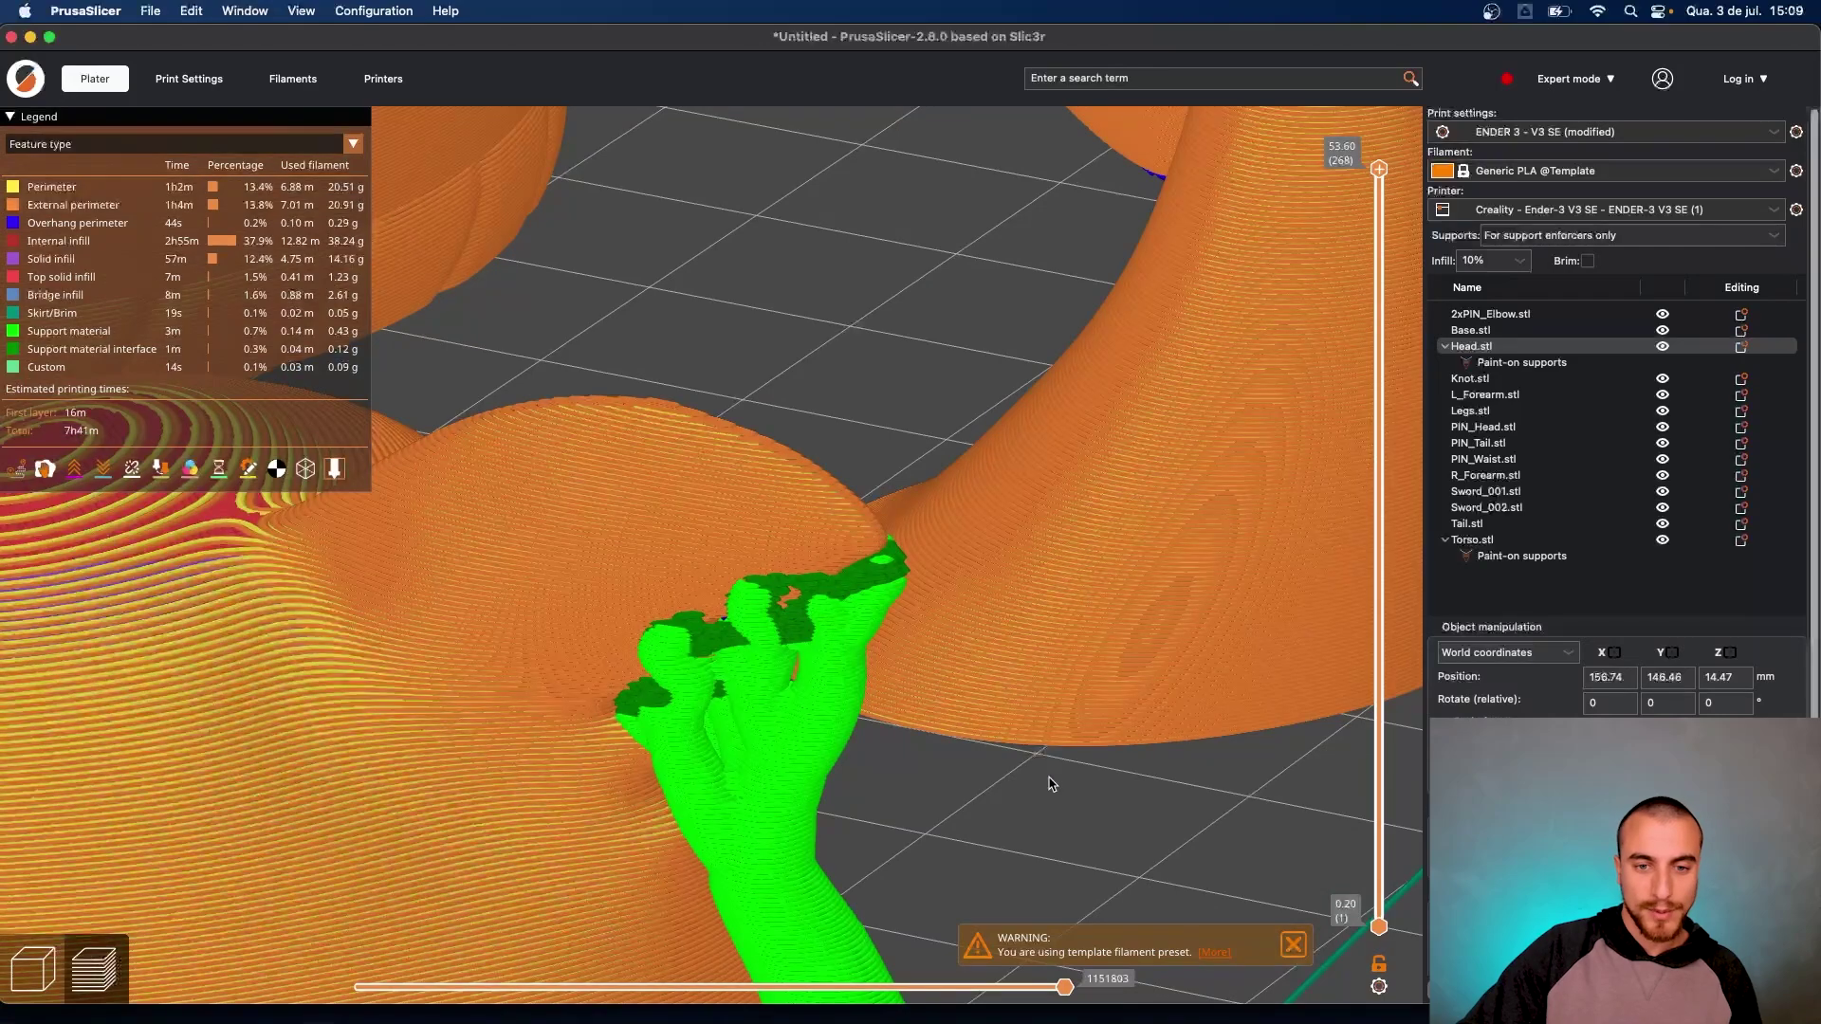
{"action": "left_click_drag", "start_coordinate": [1012, 770], "coordinate": [1065, 792]}
{"action": "left_click_drag", "start_coordinate": [1382, 173], "coordinate": [1327, 650]}
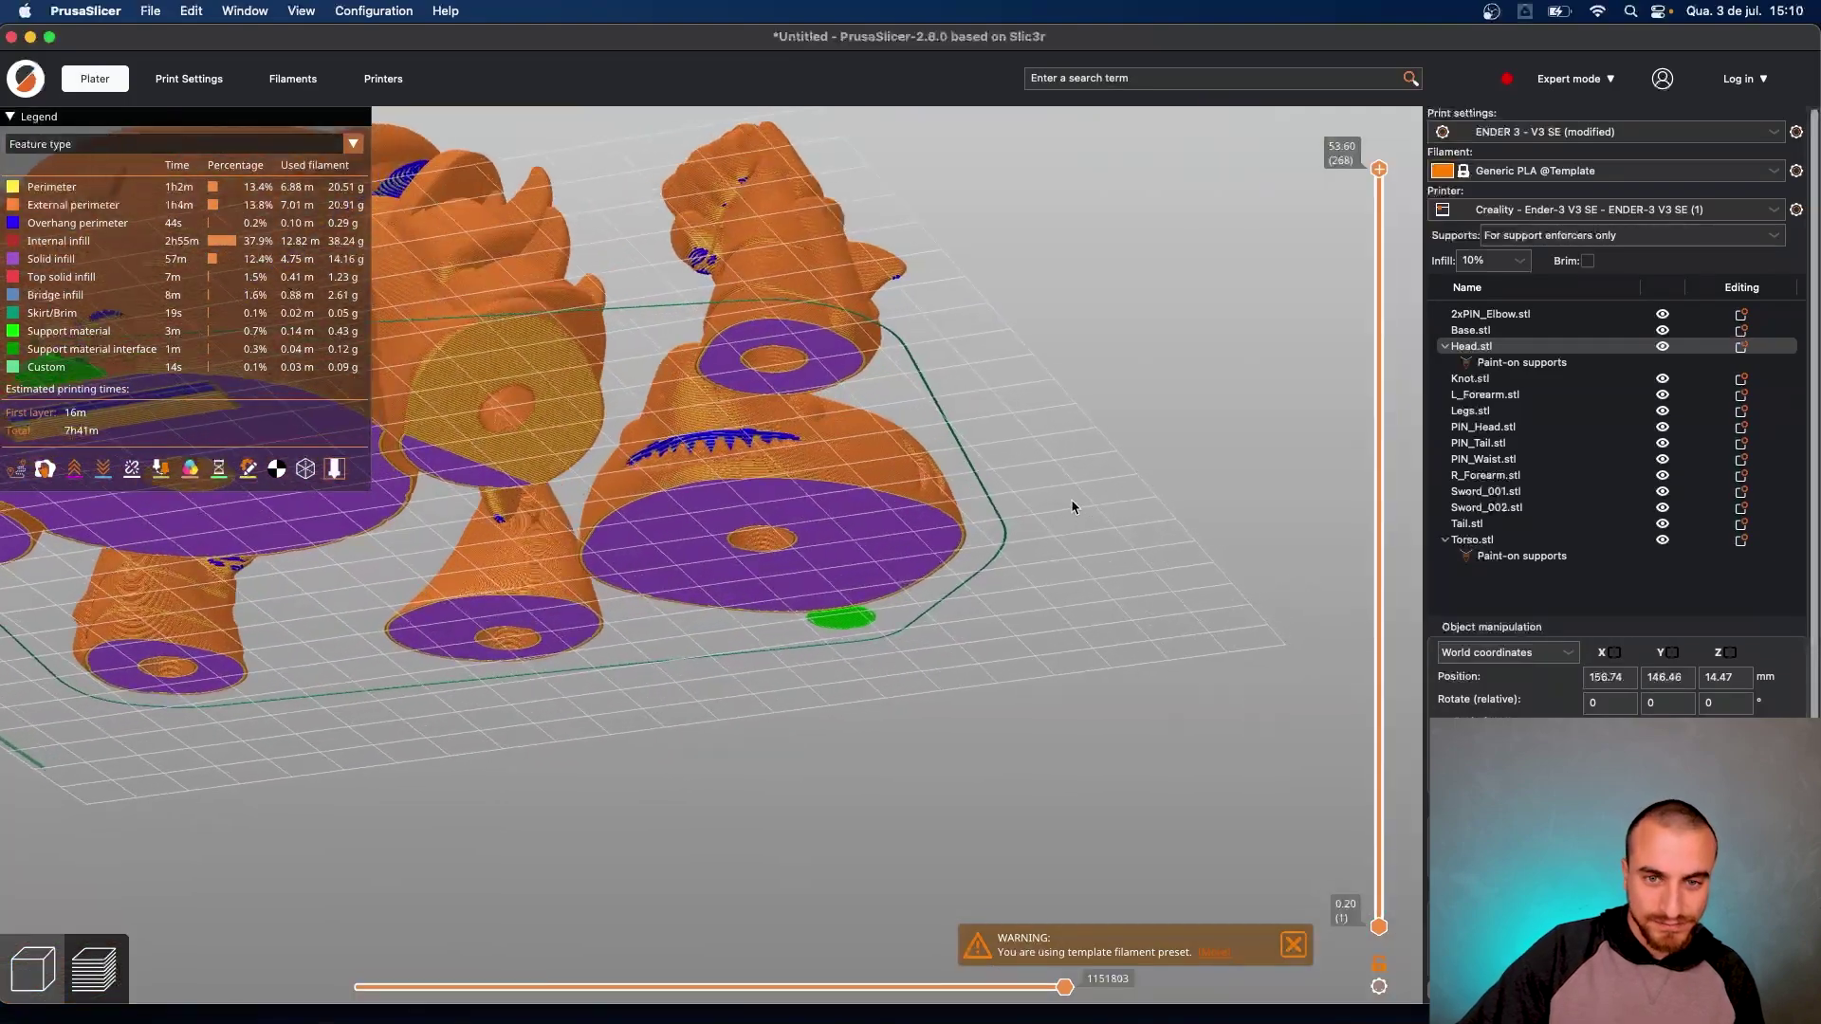
Examine the forearm beside the head for overhangs, review the whole sliced plate and return to the model editing view
{"action": "mouse_move", "coordinate": [1072, 500]}
{"action": "left_mouse_down"}
{"action": "mouse_move", "coordinate": [1097, 504]}
{"action": "mouse_move", "coordinate": [1090, 484]}
{"action": "left_mouse_up"}
{"action": "scroll", "coordinate": [989, 242], "scroll_direction": "up", "scroll_amount": 8}
{"action": "right_click_drag", "start_coordinate": [948, 244], "coordinate": [443, 891]}
{"action": "right_click_drag", "start_coordinate": [892, 370], "coordinate": [739, 597]}
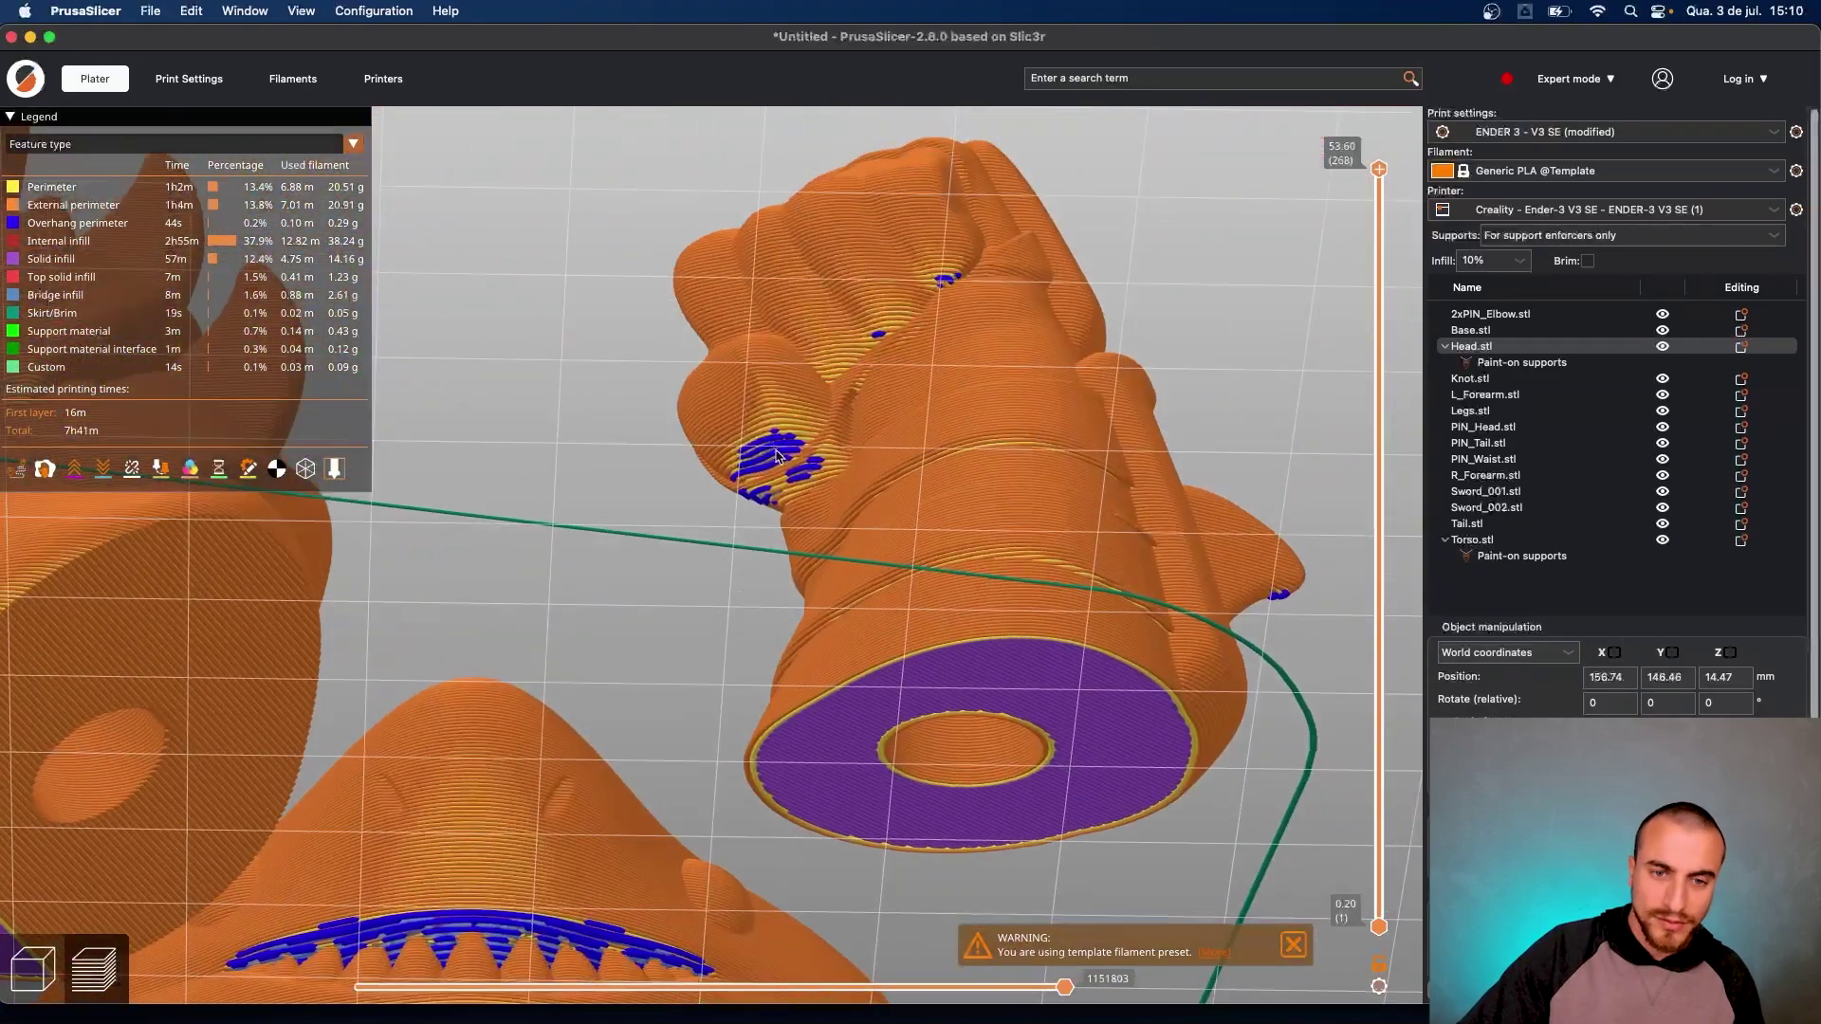
{"action": "left_click_drag", "start_coordinate": [637, 515], "coordinate": [703, 519]}
{"action": "scroll", "coordinate": [948, 446], "scroll_direction": "up", "scroll_amount": 10}
{"action": "scroll", "coordinate": [850, 553], "scroll_direction": "down", "scroll_amount": 10}
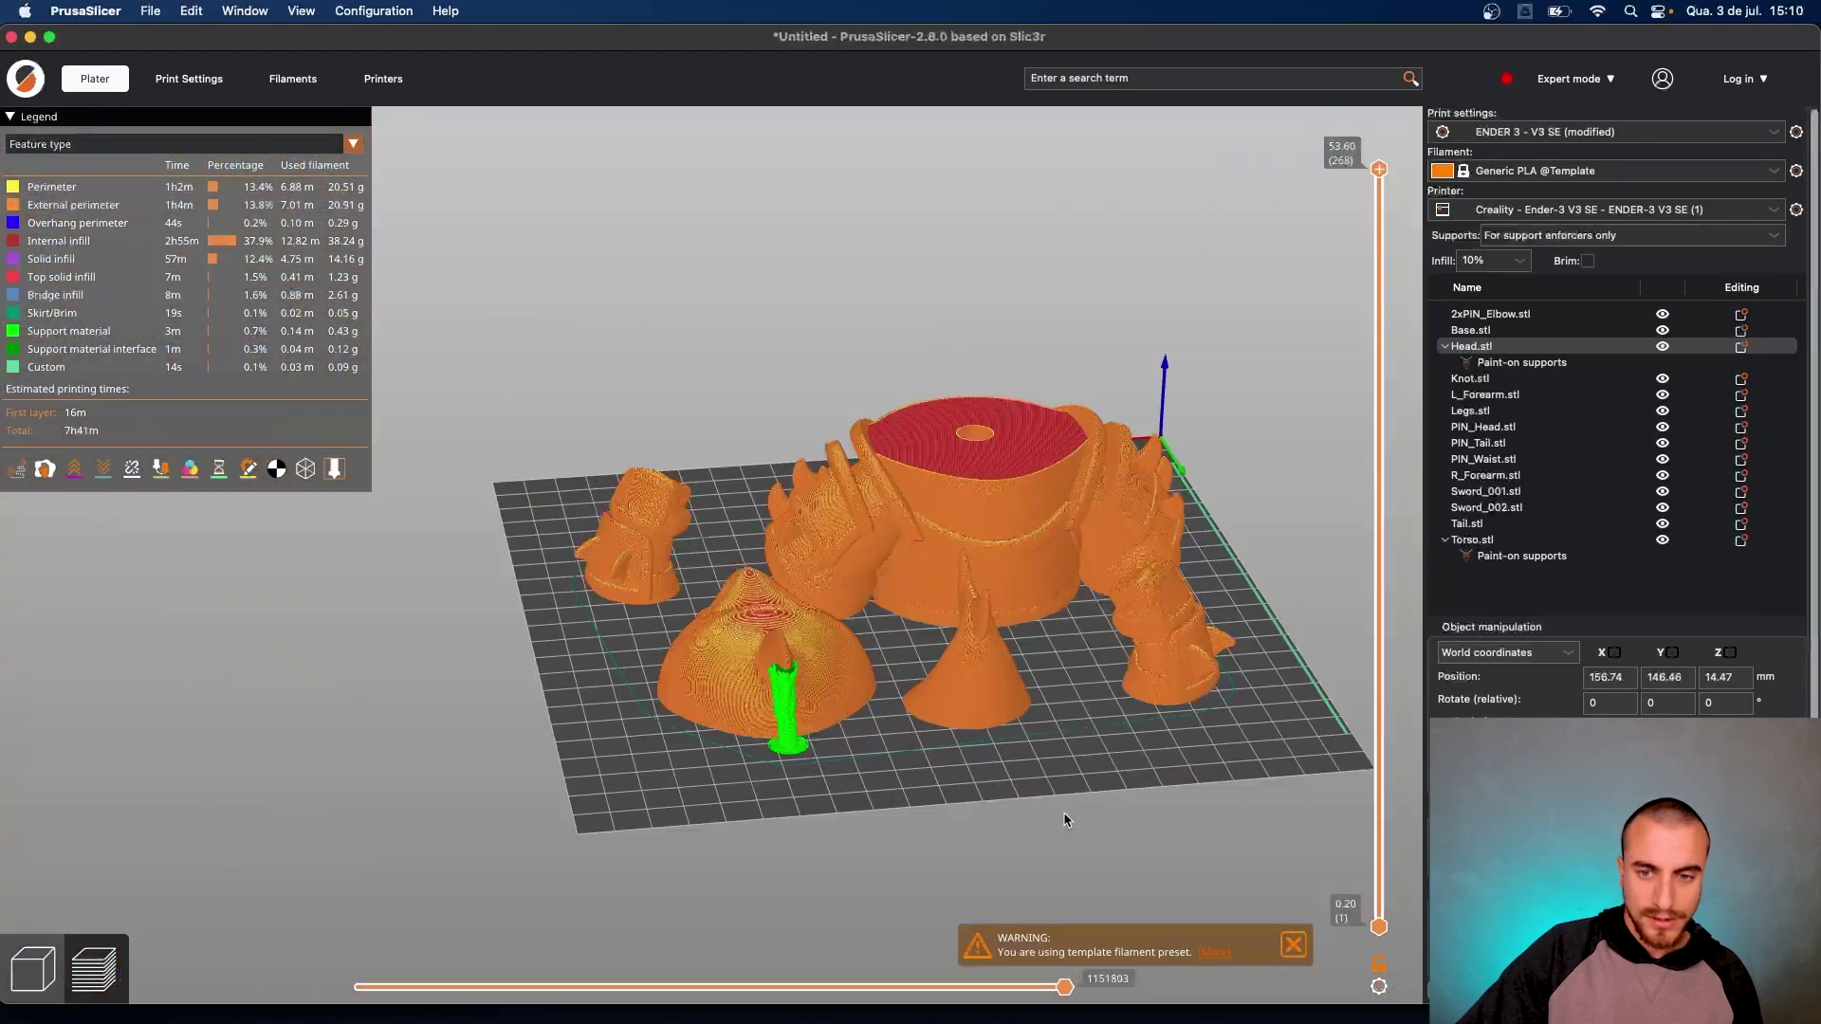
{"action": "left_click_drag", "start_coordinate": [1064, 813], "coordinate": [1136, 467]}
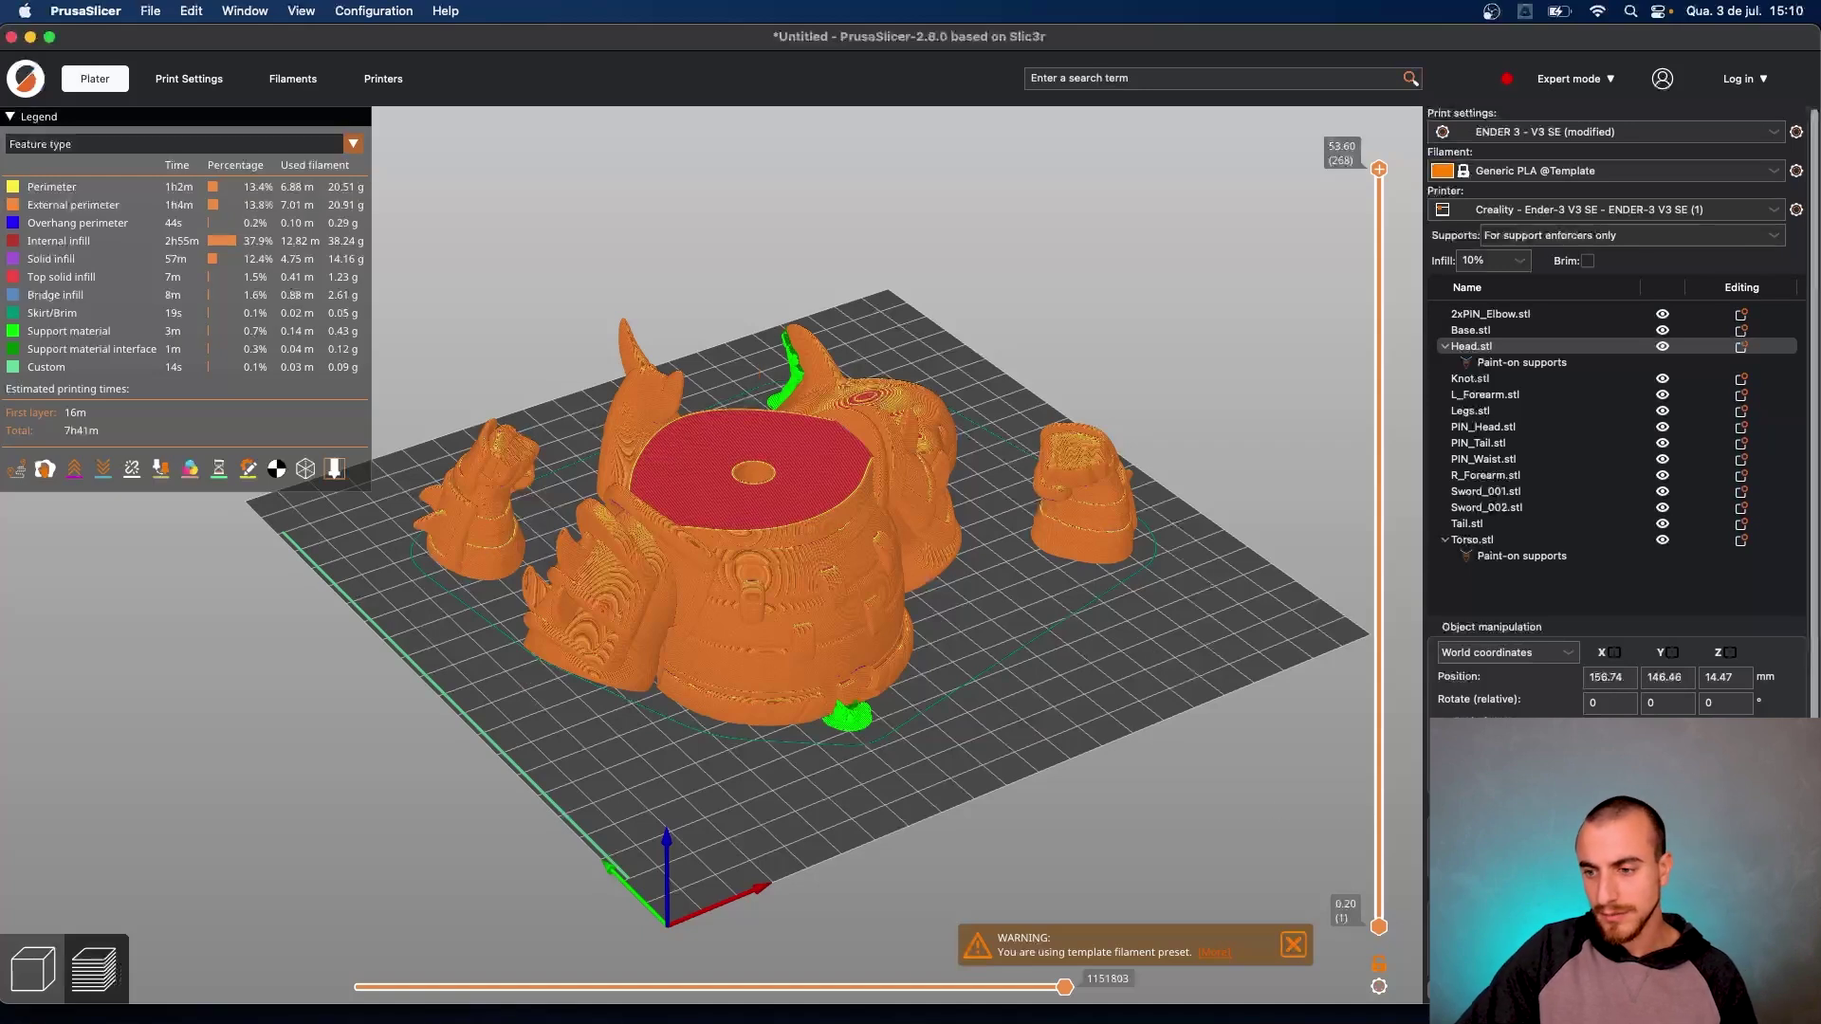
{"action": "scroll", "coordinate": [1622, 413], "scroll_direction": "down", "scroll_amount": 1}
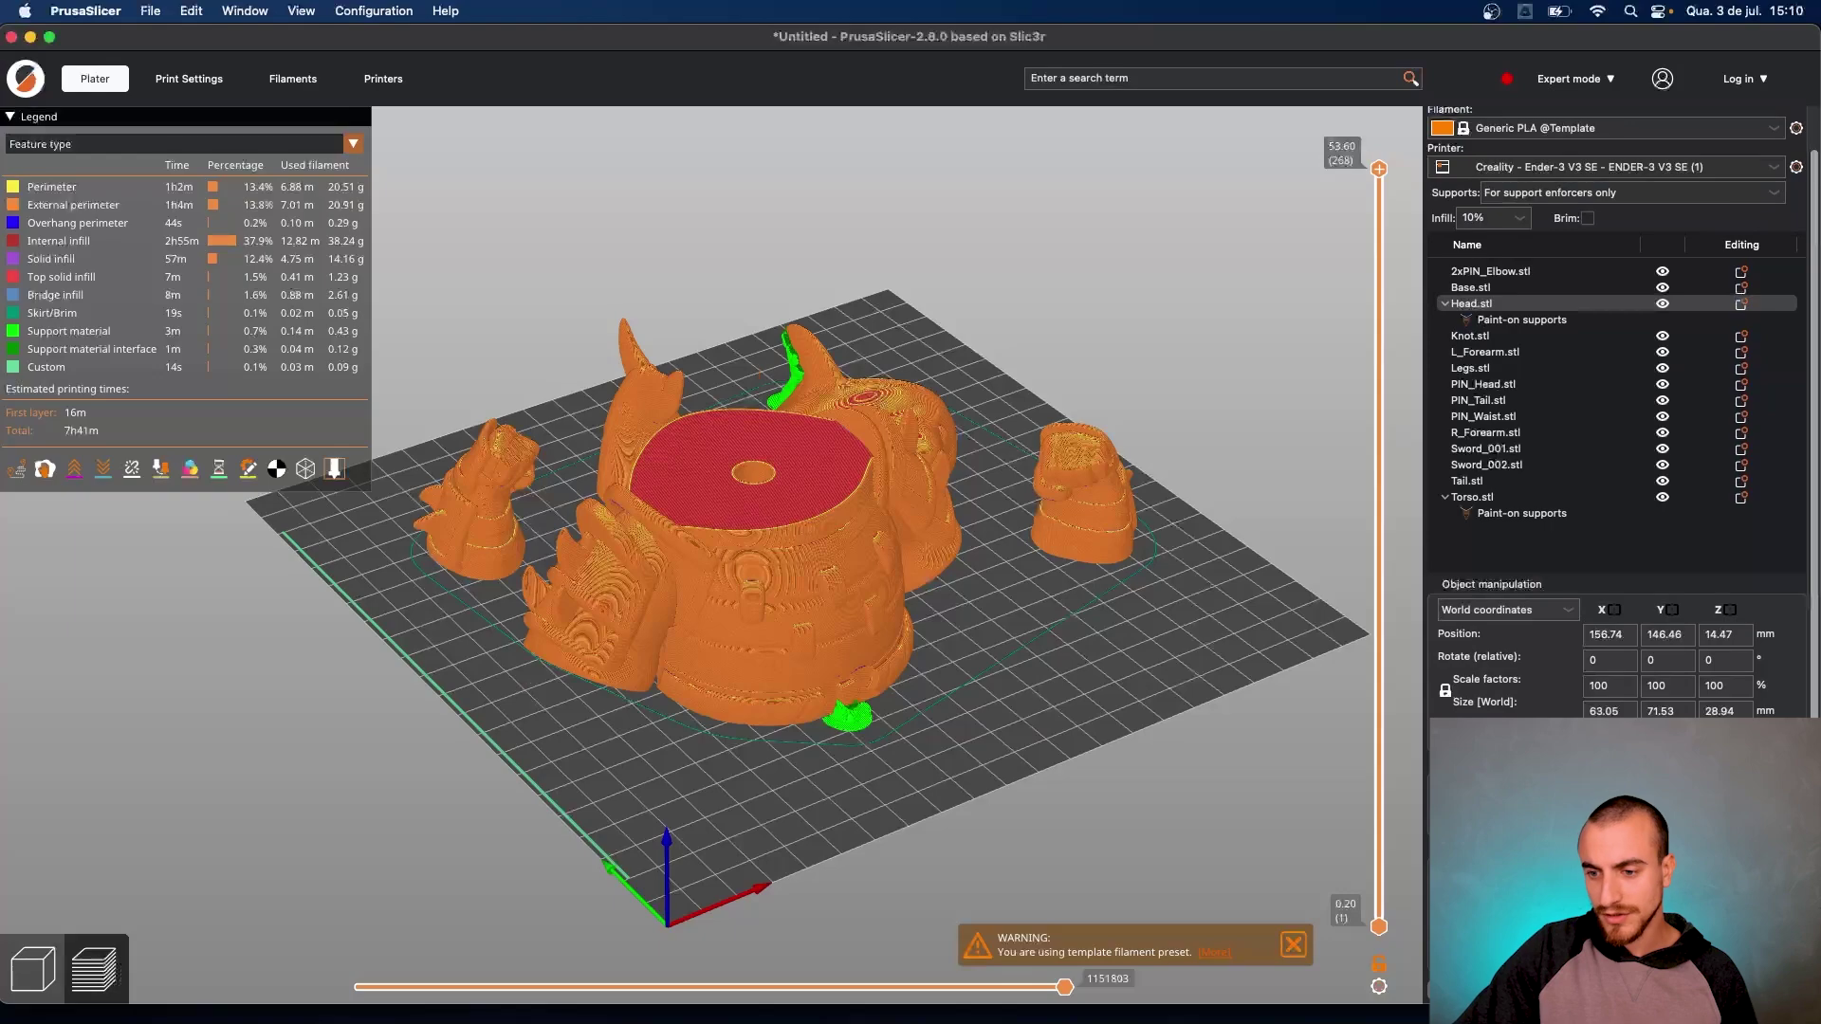
{"action": "left_click_drag", "start_coordinate": [1157, 831], "coordinate": [754, 787]}
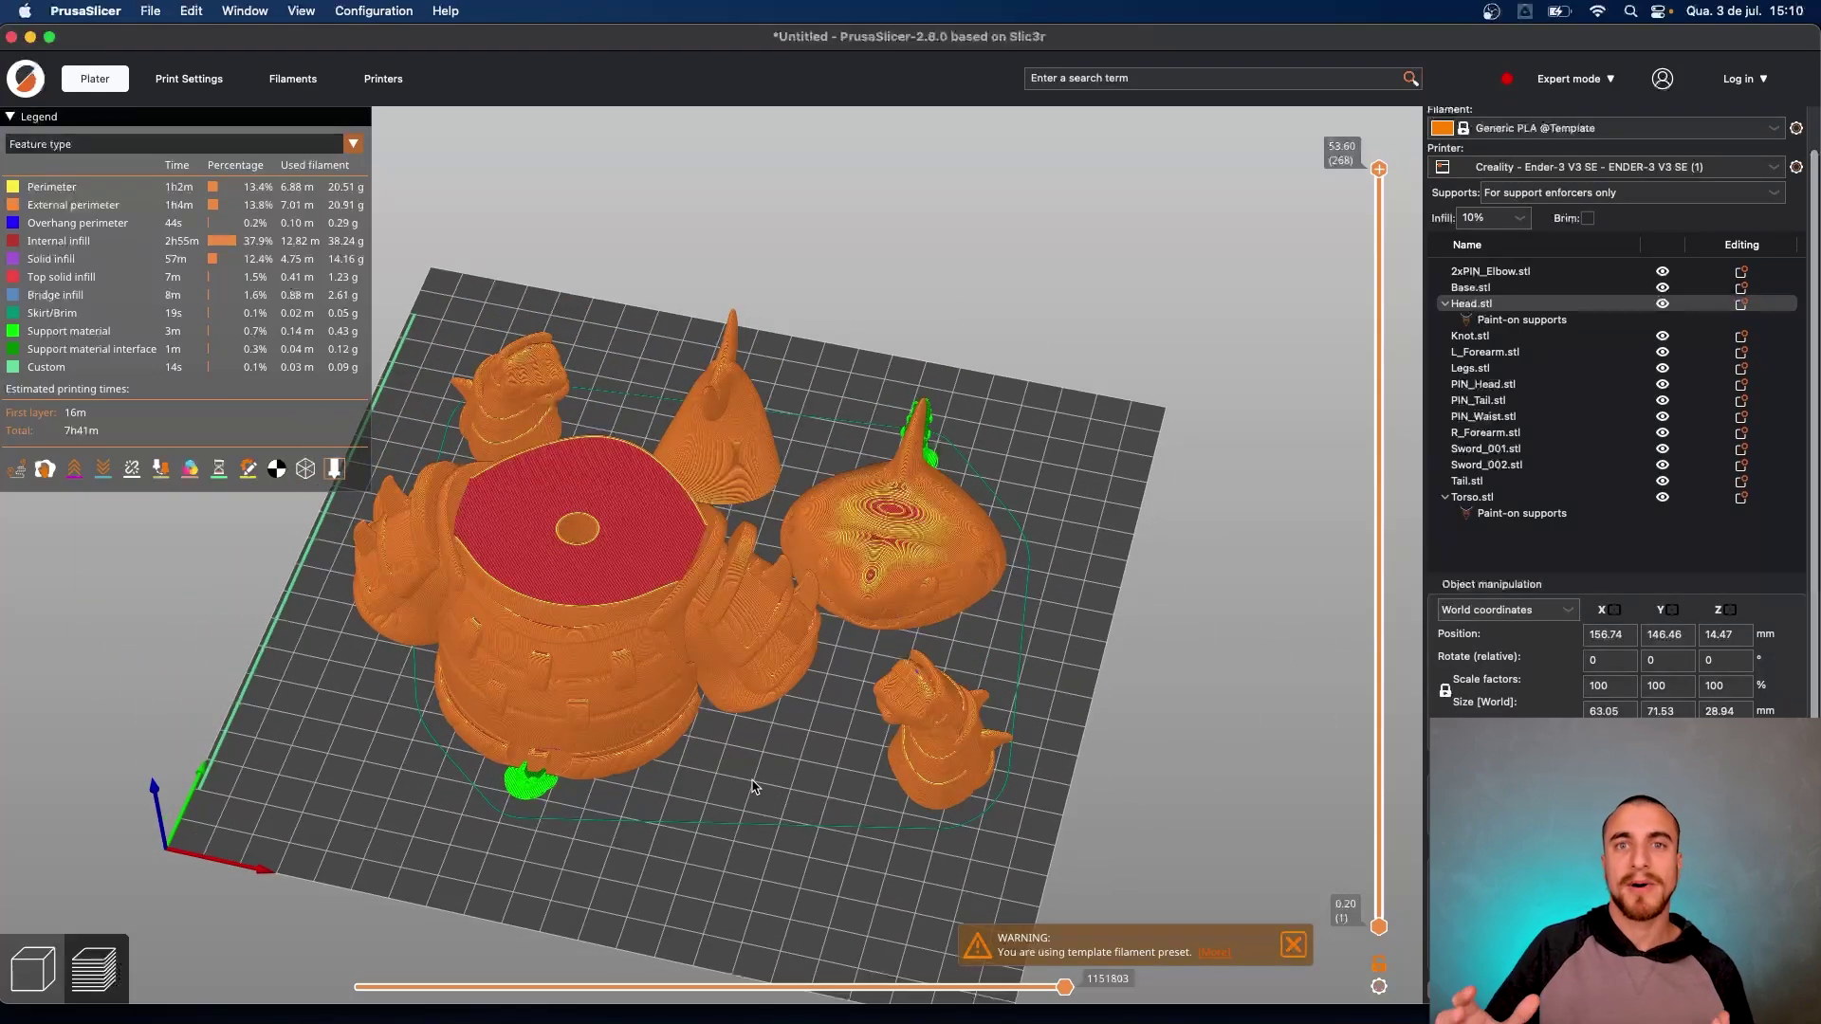
{"action": "left_click", "coordinate": [34, 969]}
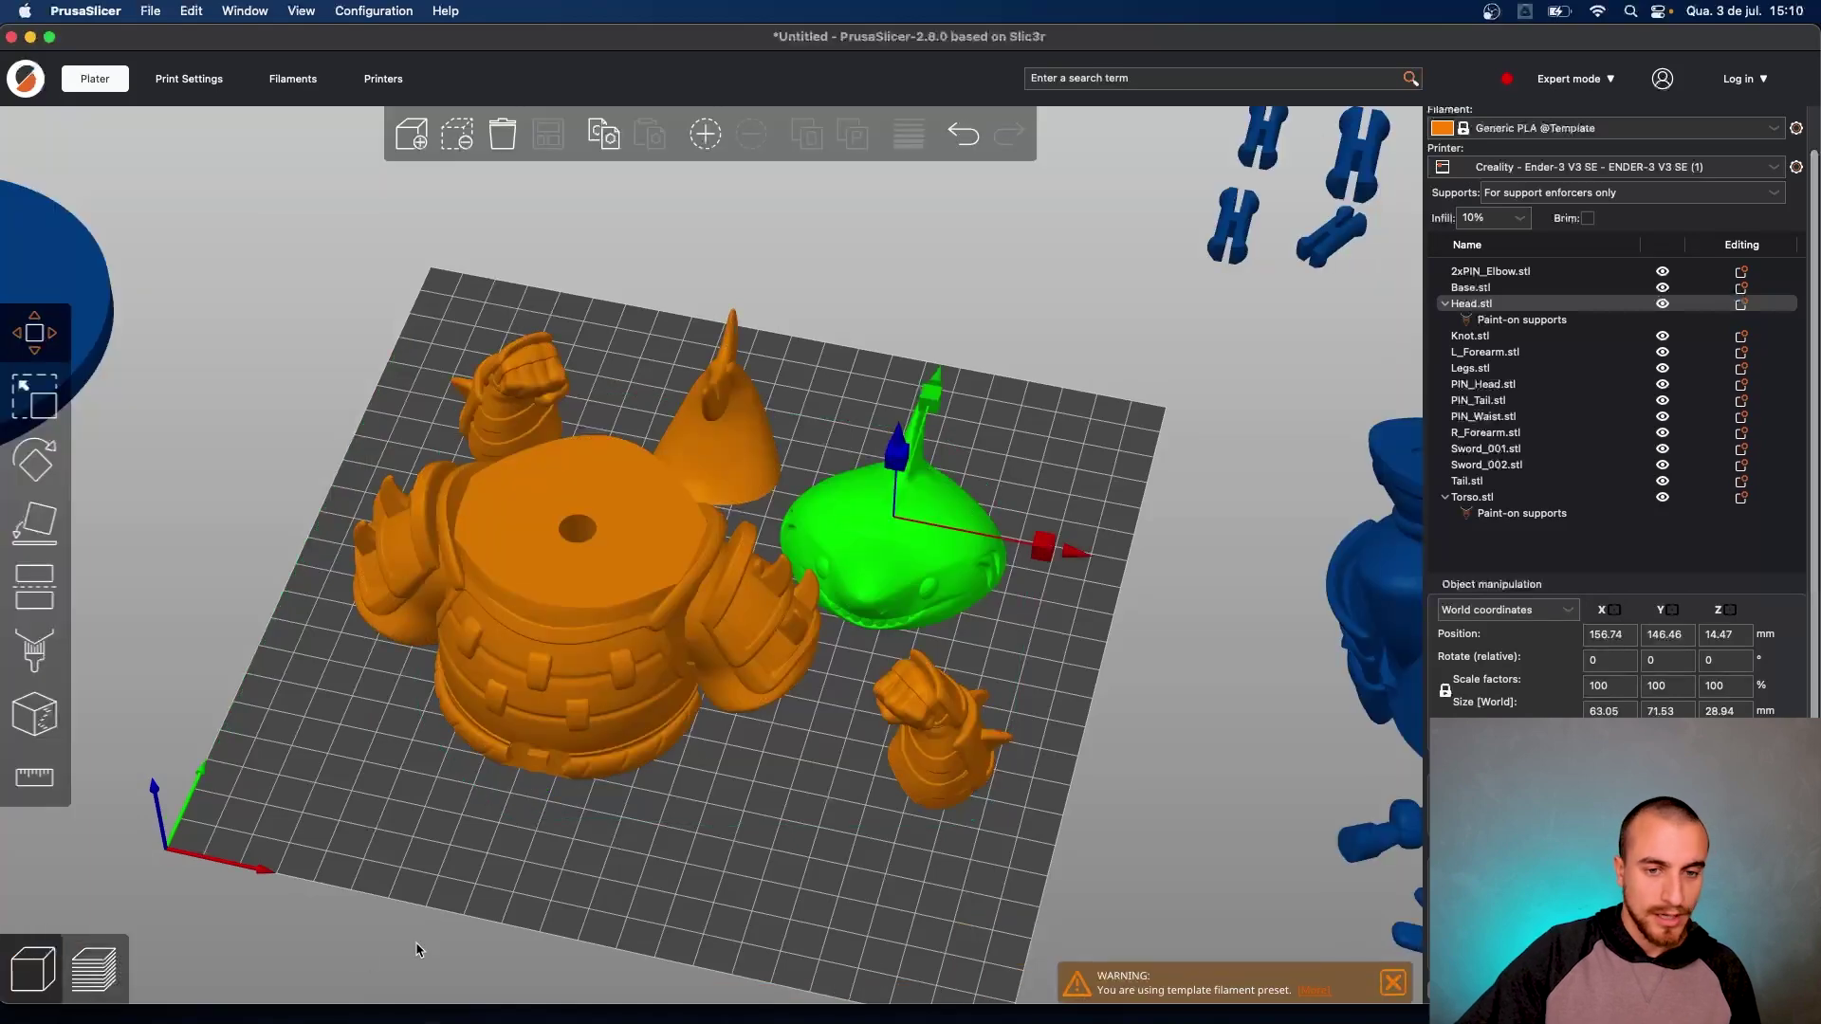
Examine the legs placed on the build plate from several angles, including the undersides of the feet and the base disc's peg holes
{"action": "scroll", "coordinate": [653, 603], "scroll_direction": "down", "scroll_amount": 3}
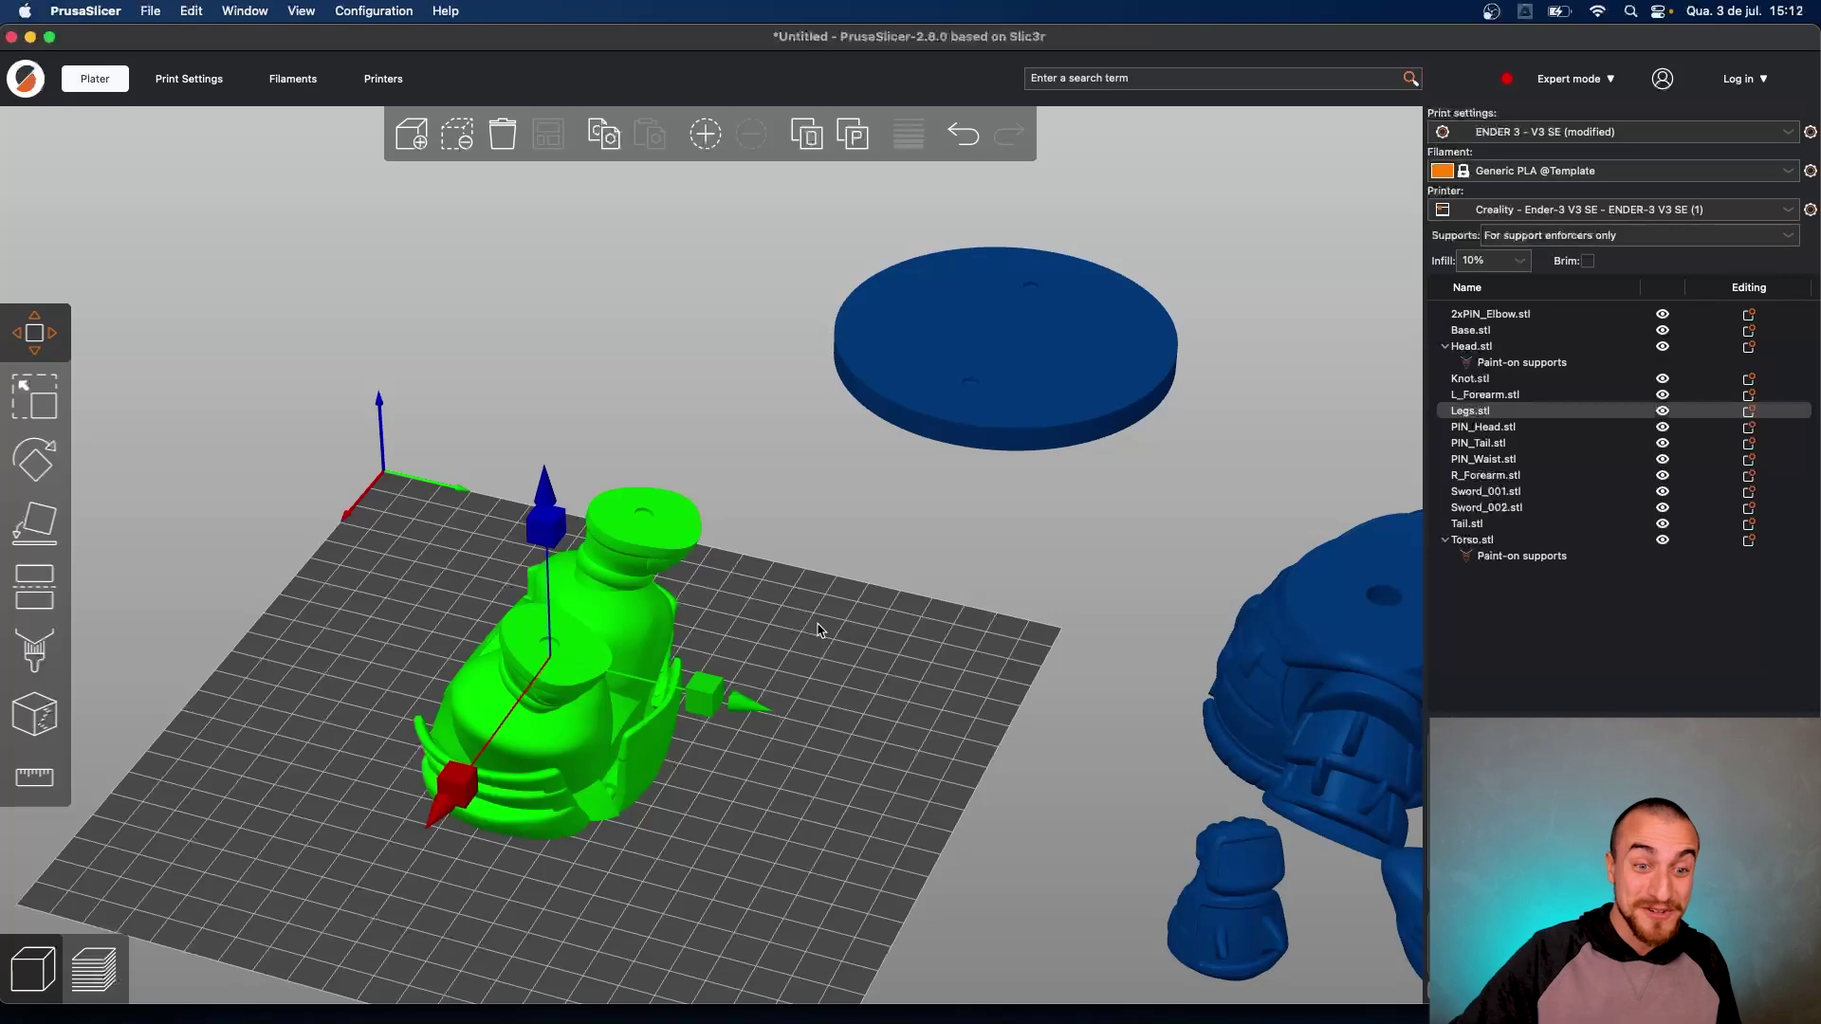
{"action": "scroll", "coordinate": [762, 617], "scroll_direction": "up", "scroll_amount": 3}
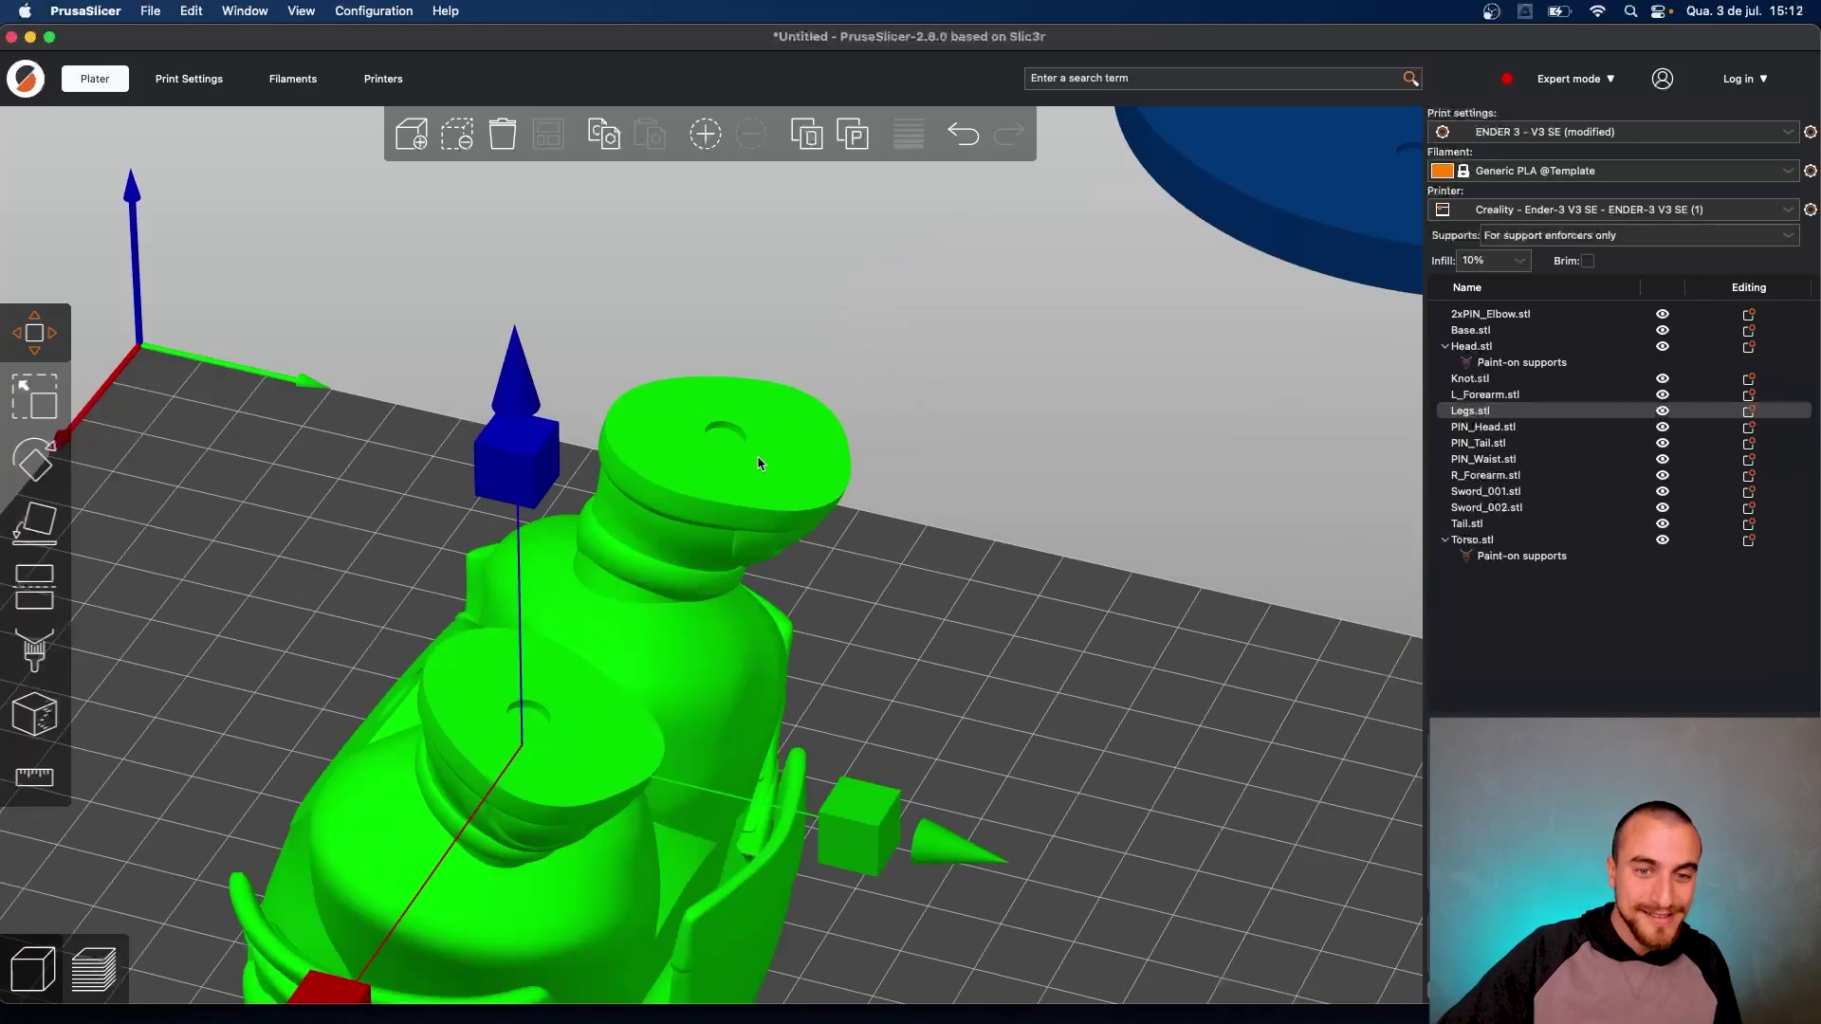
{"action": "right_click_drag", "start_coordinate": [945, 594], "coordinate": [748, 707]}
{"action": "right_click_drag", "start_coordinate": [771, 575], "coordinate": [743, 559]}
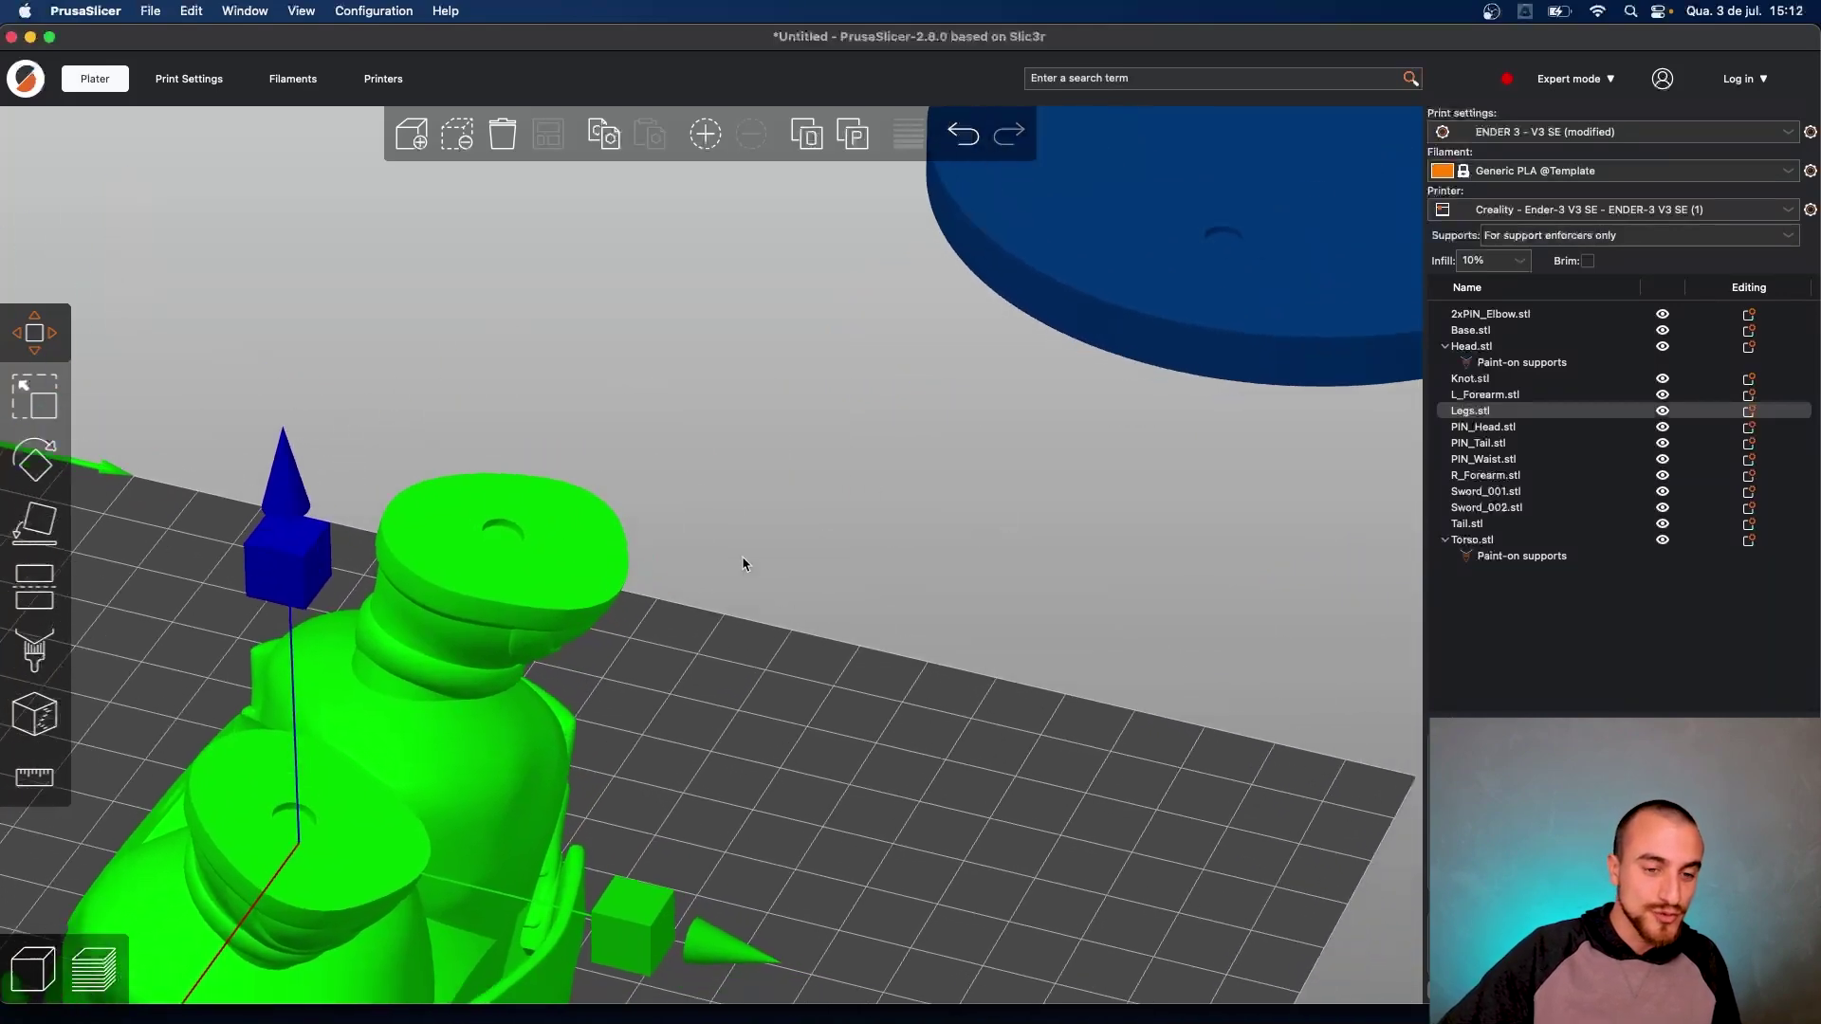
{"action": "scroll", "coordinate": [872, 566], "scroll_direction": "down", "scroll_amount": 3}
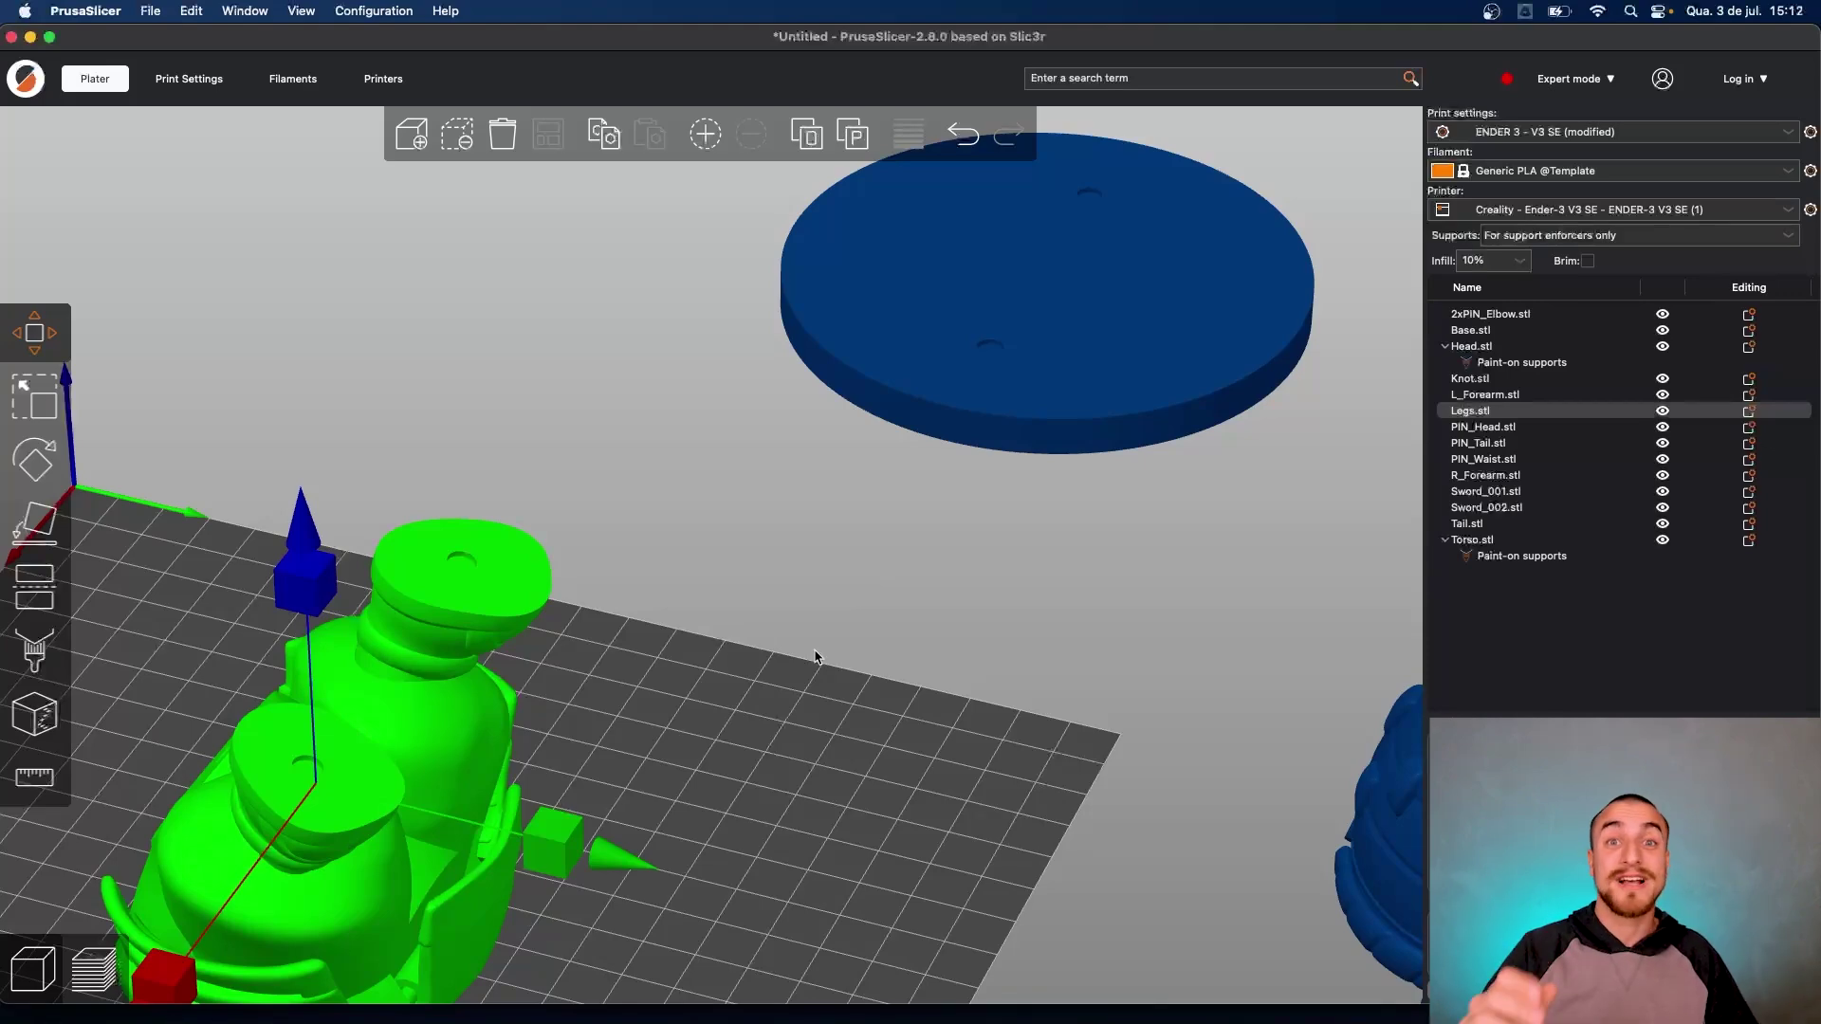
{"action": "left_click_drag", "start_coordinate": [771, 699], "coordinate": [1176, 808]}
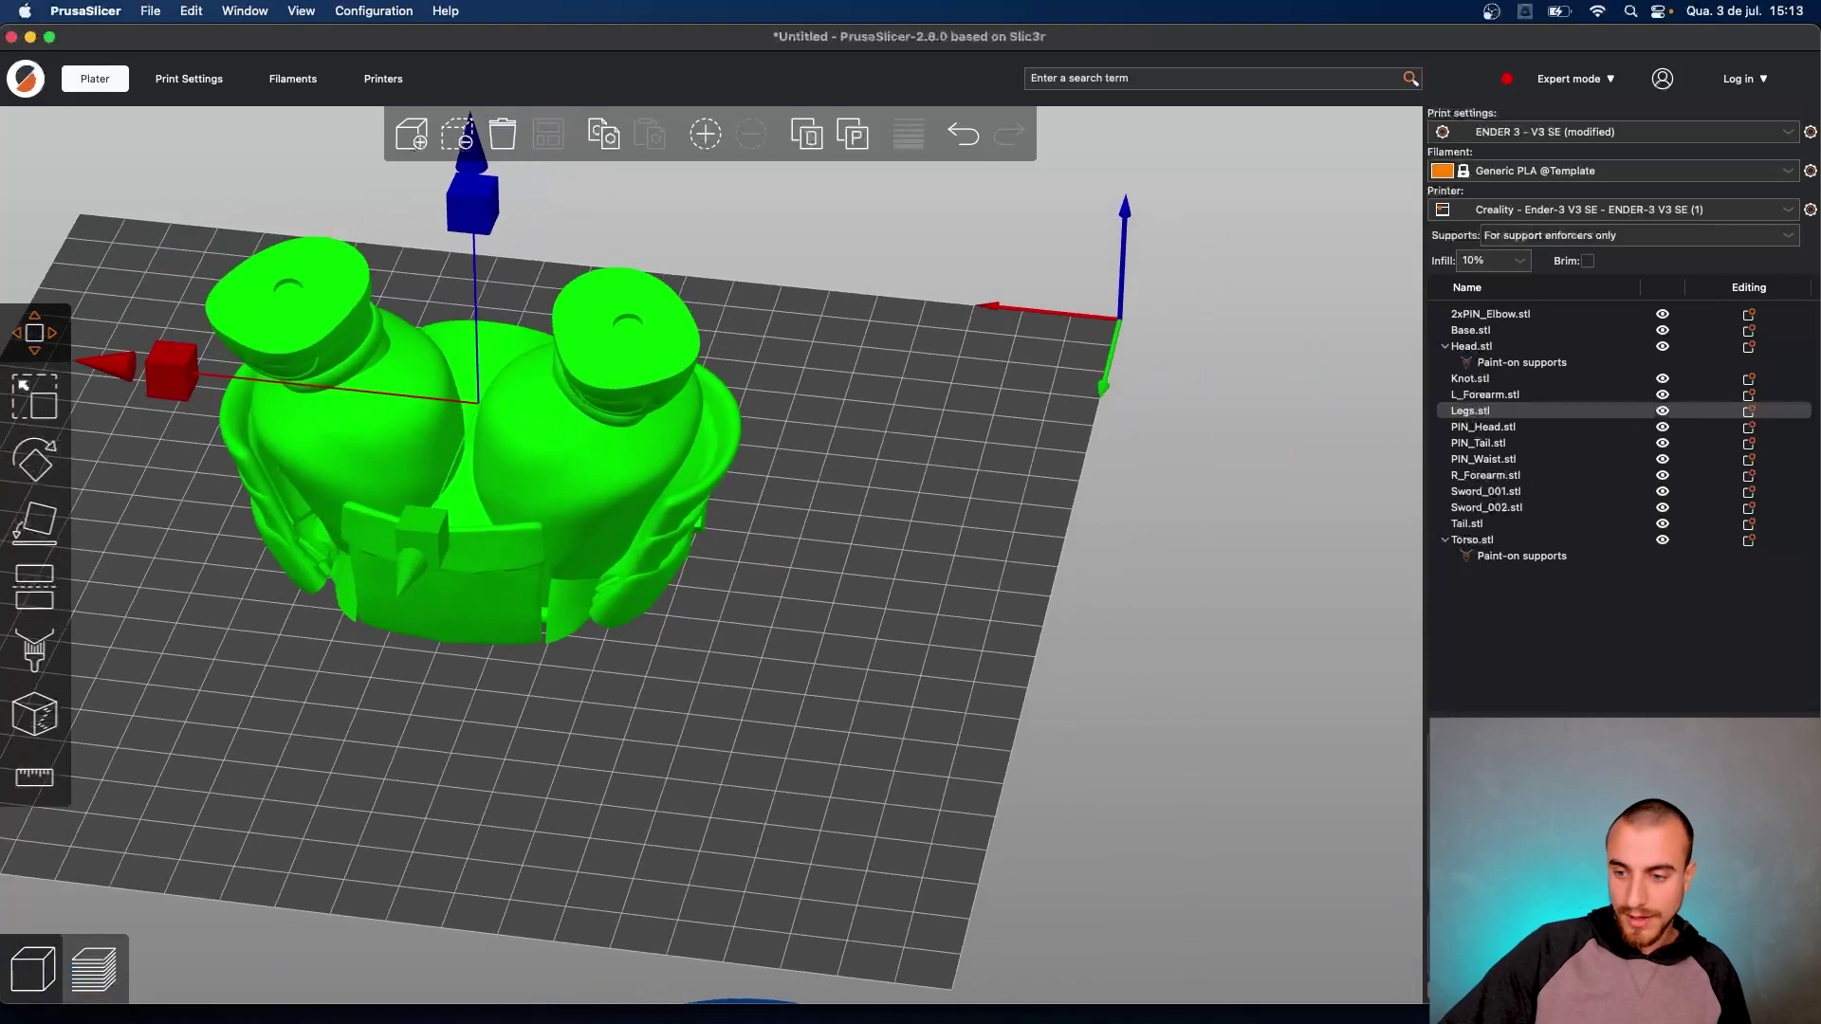
Slice the legs, inspect their overhangs up close, and lower the layer preview to 11.60 mm to expose the infill
{"action": "key", "text": "Tab"}
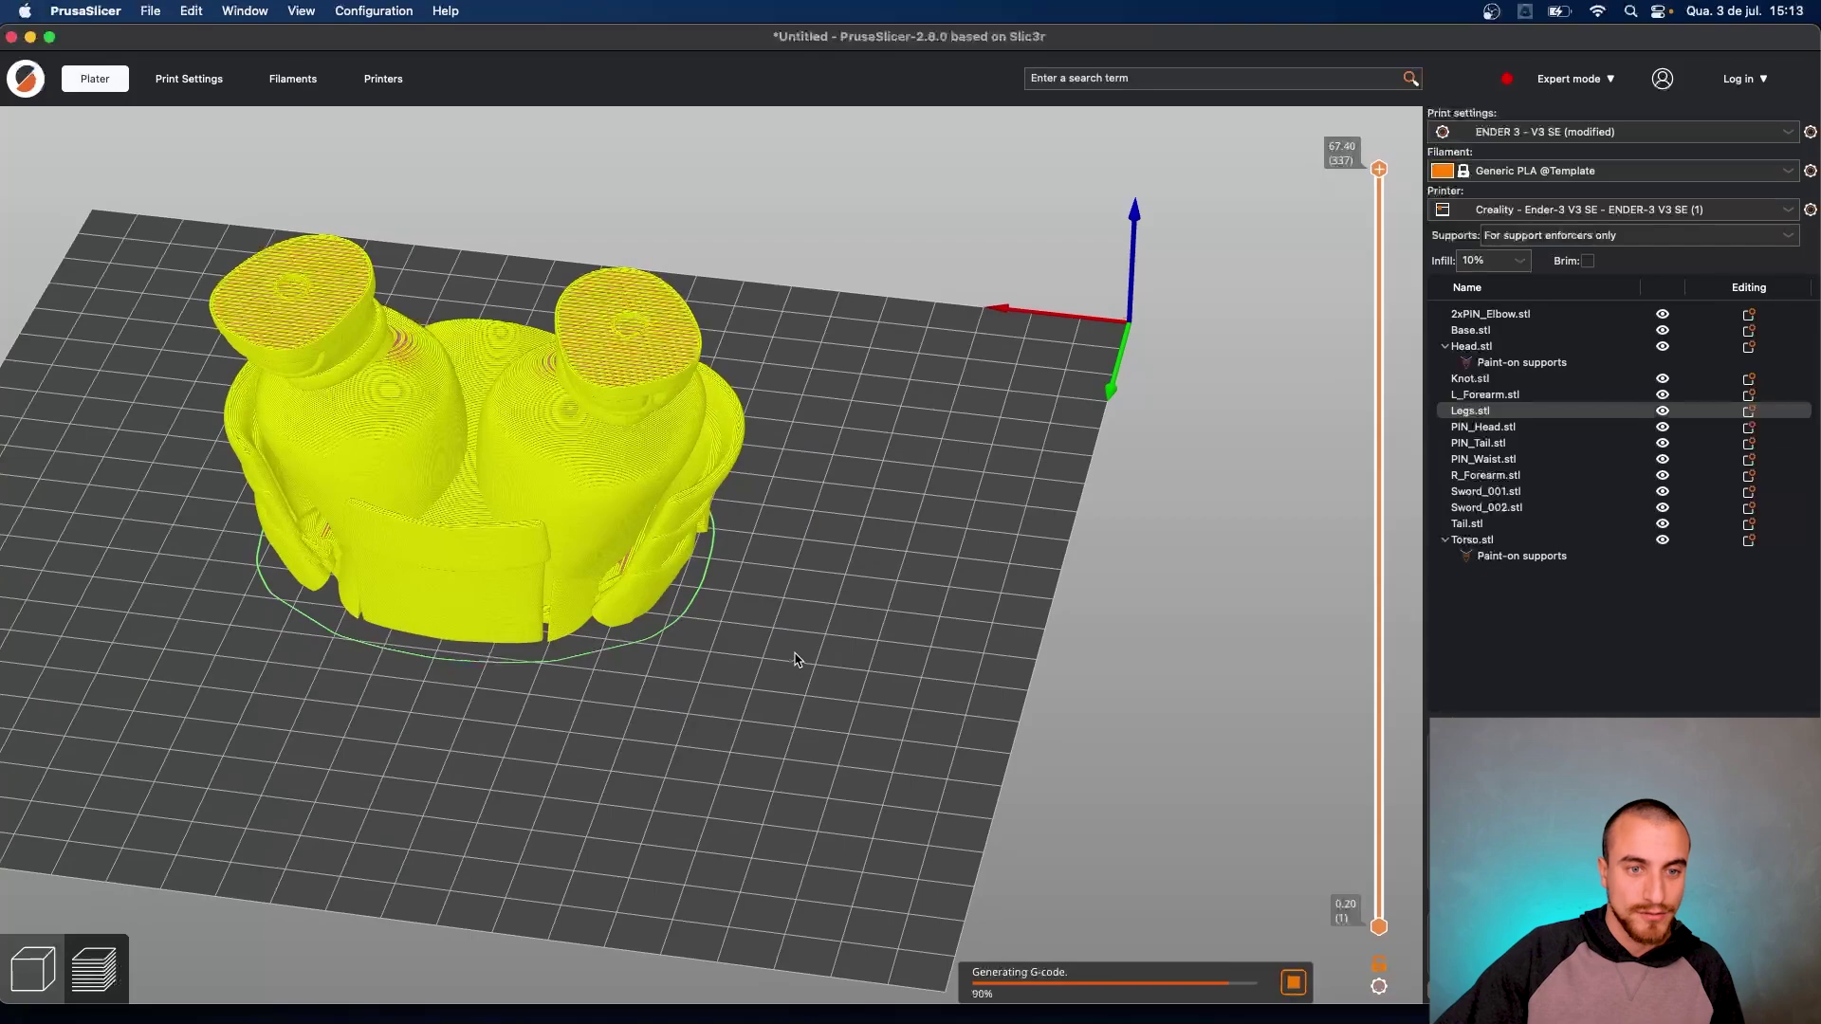
{"action": "left_click_drag", "start_coordinate": [797, 659], "coordinate": [911, 736]}
{"action": "scroll", "coordinate": [541, 792], "scroll_direction": "up", "scroll_amount": 7}
{"action": "scroll", "coordinate": [1034, 630], "scroll_direction": "up", "scroll_amount": 6}
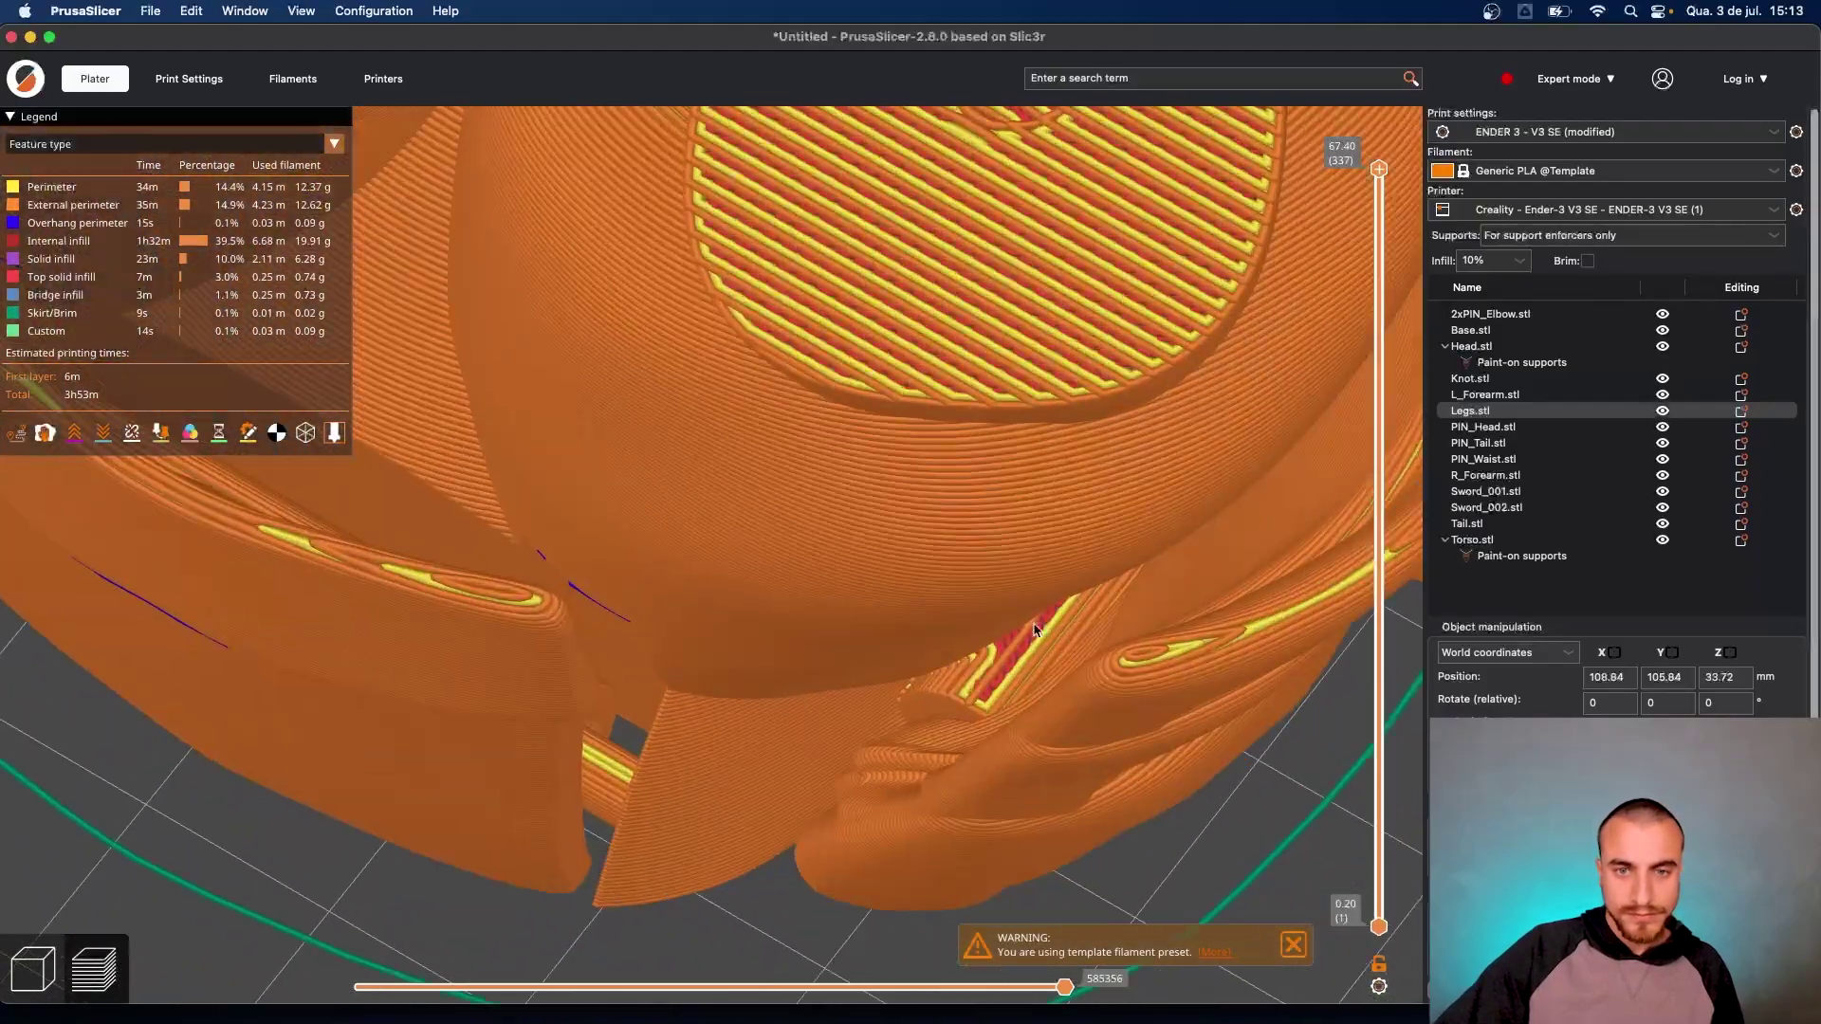
{"action": "scroll", "coordinate": [1034, 630], "scroll_direction": "down", "scroll_amount": 15}
{"action": "right_click_drag", "start_coordinate": [1033, 635], "coordinate": [1007, 700]}
{"action": "left_click_drag", "start_coordinate": [1377, 177], "coordinate": [1320, 799]}
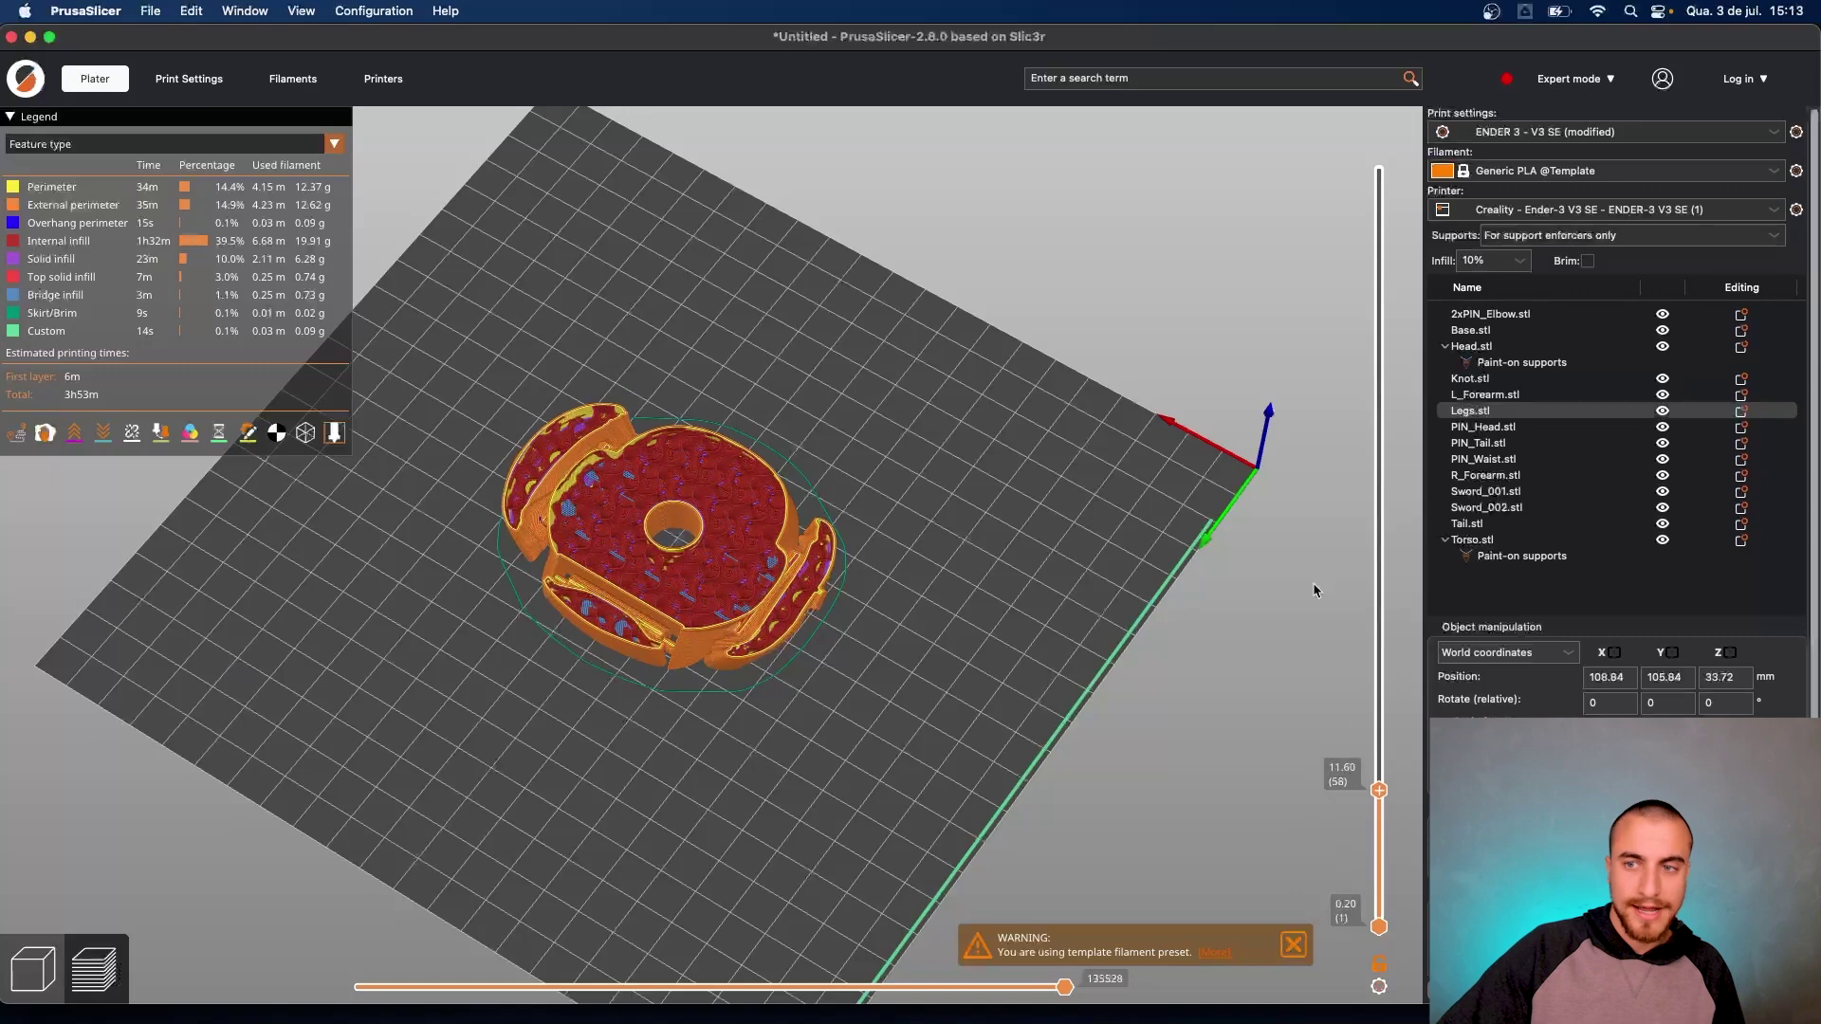
Set the print settings to 3 perimeters and 15% fill density
{"action": "left_click", "coordinate": [196, 74]}
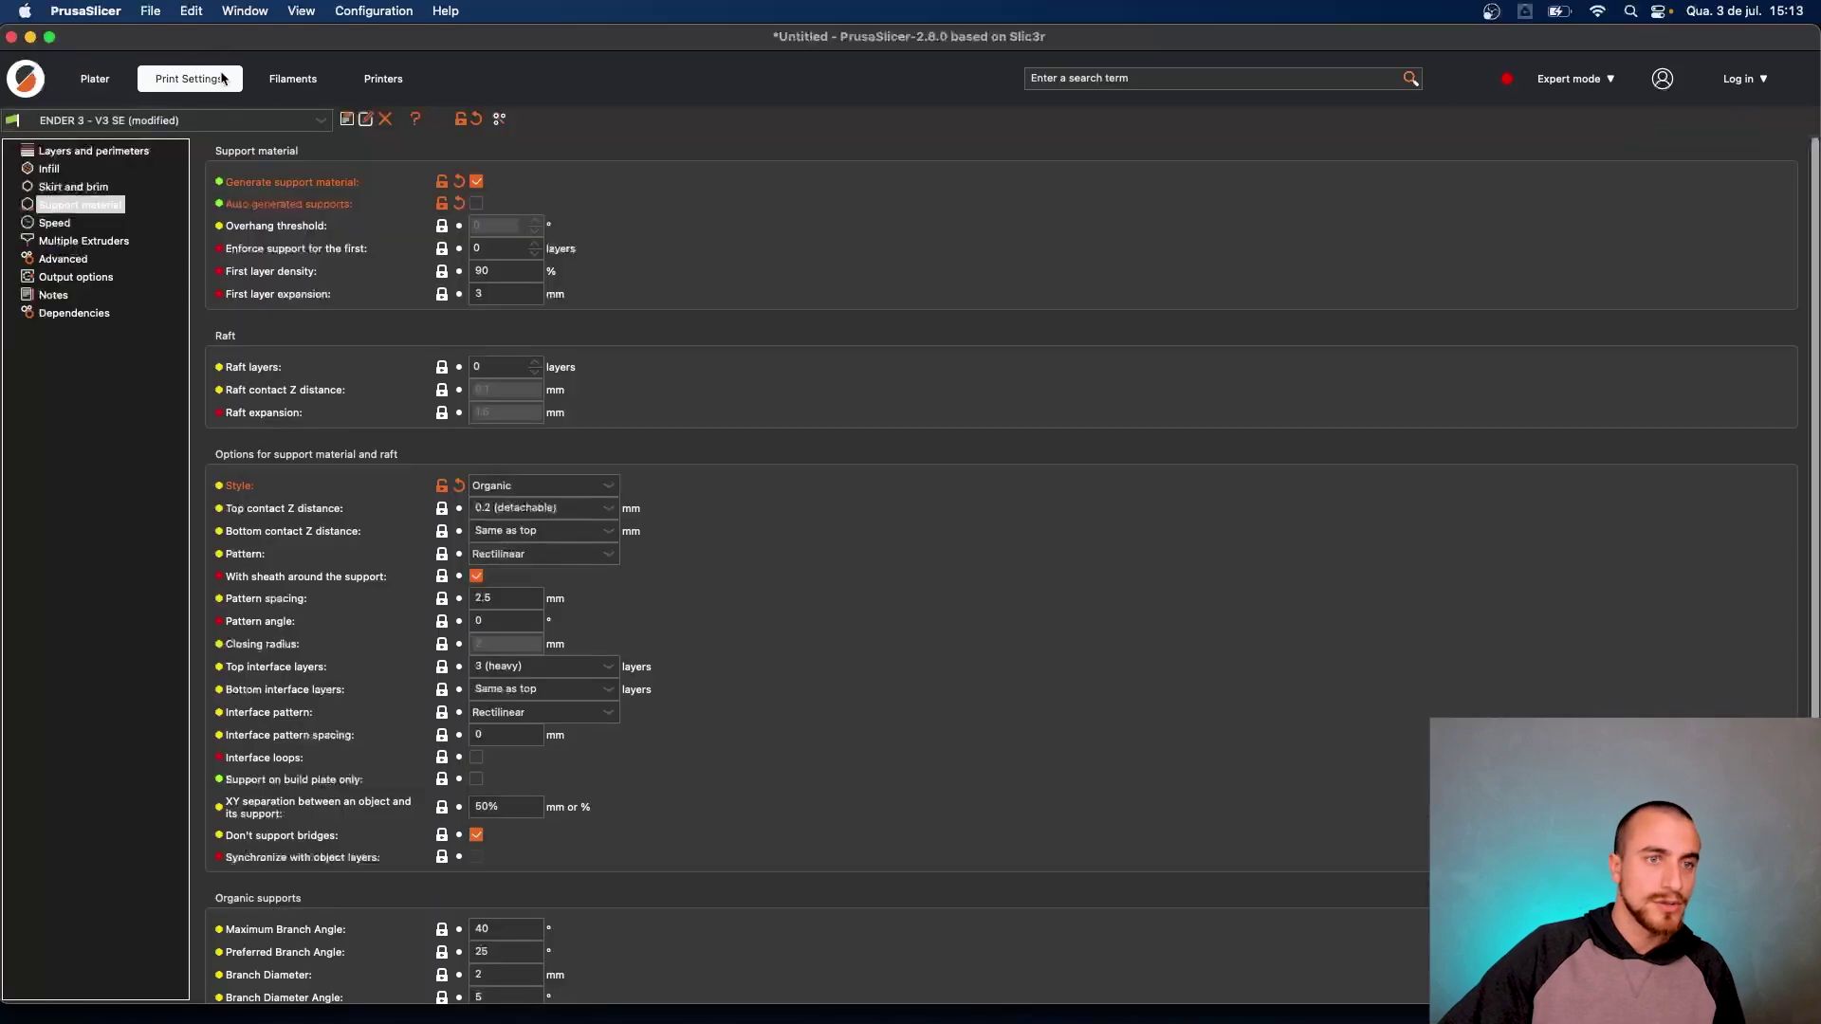
{"action": "left_click", "coordinate": [85, 77]}
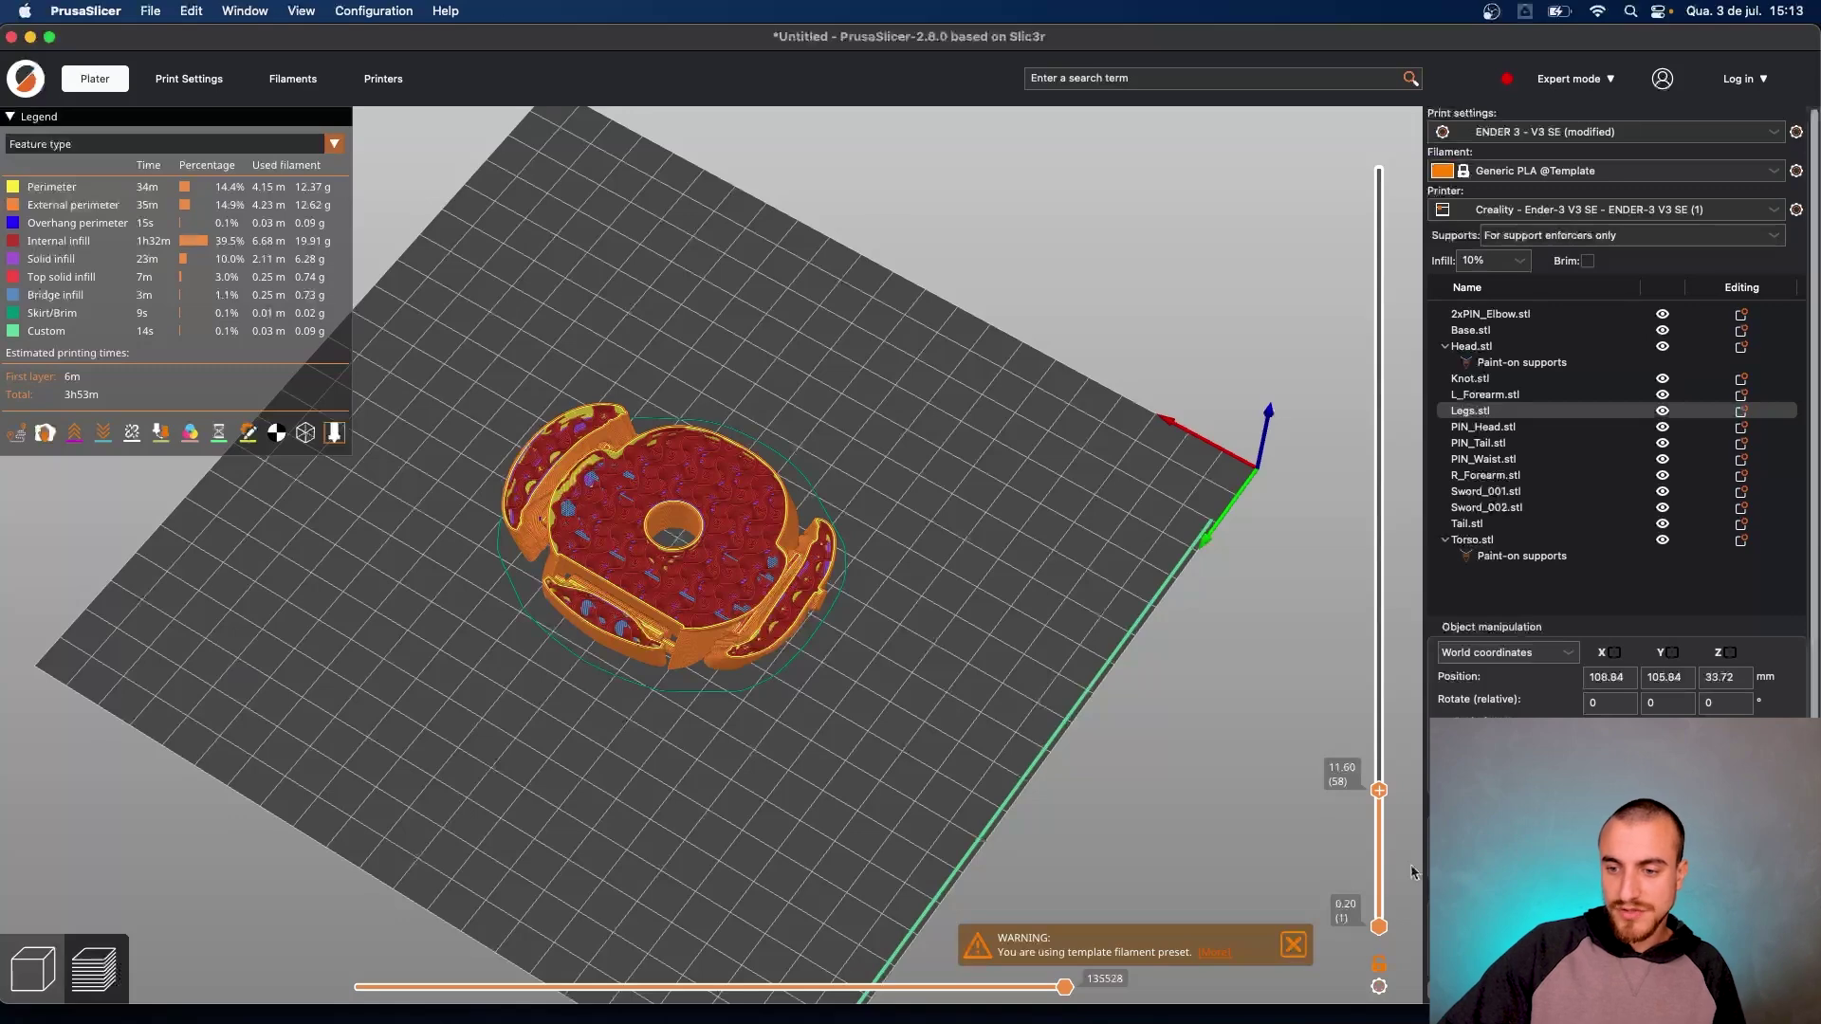
{"action": "left_click", "coordinate": [188, 77]}
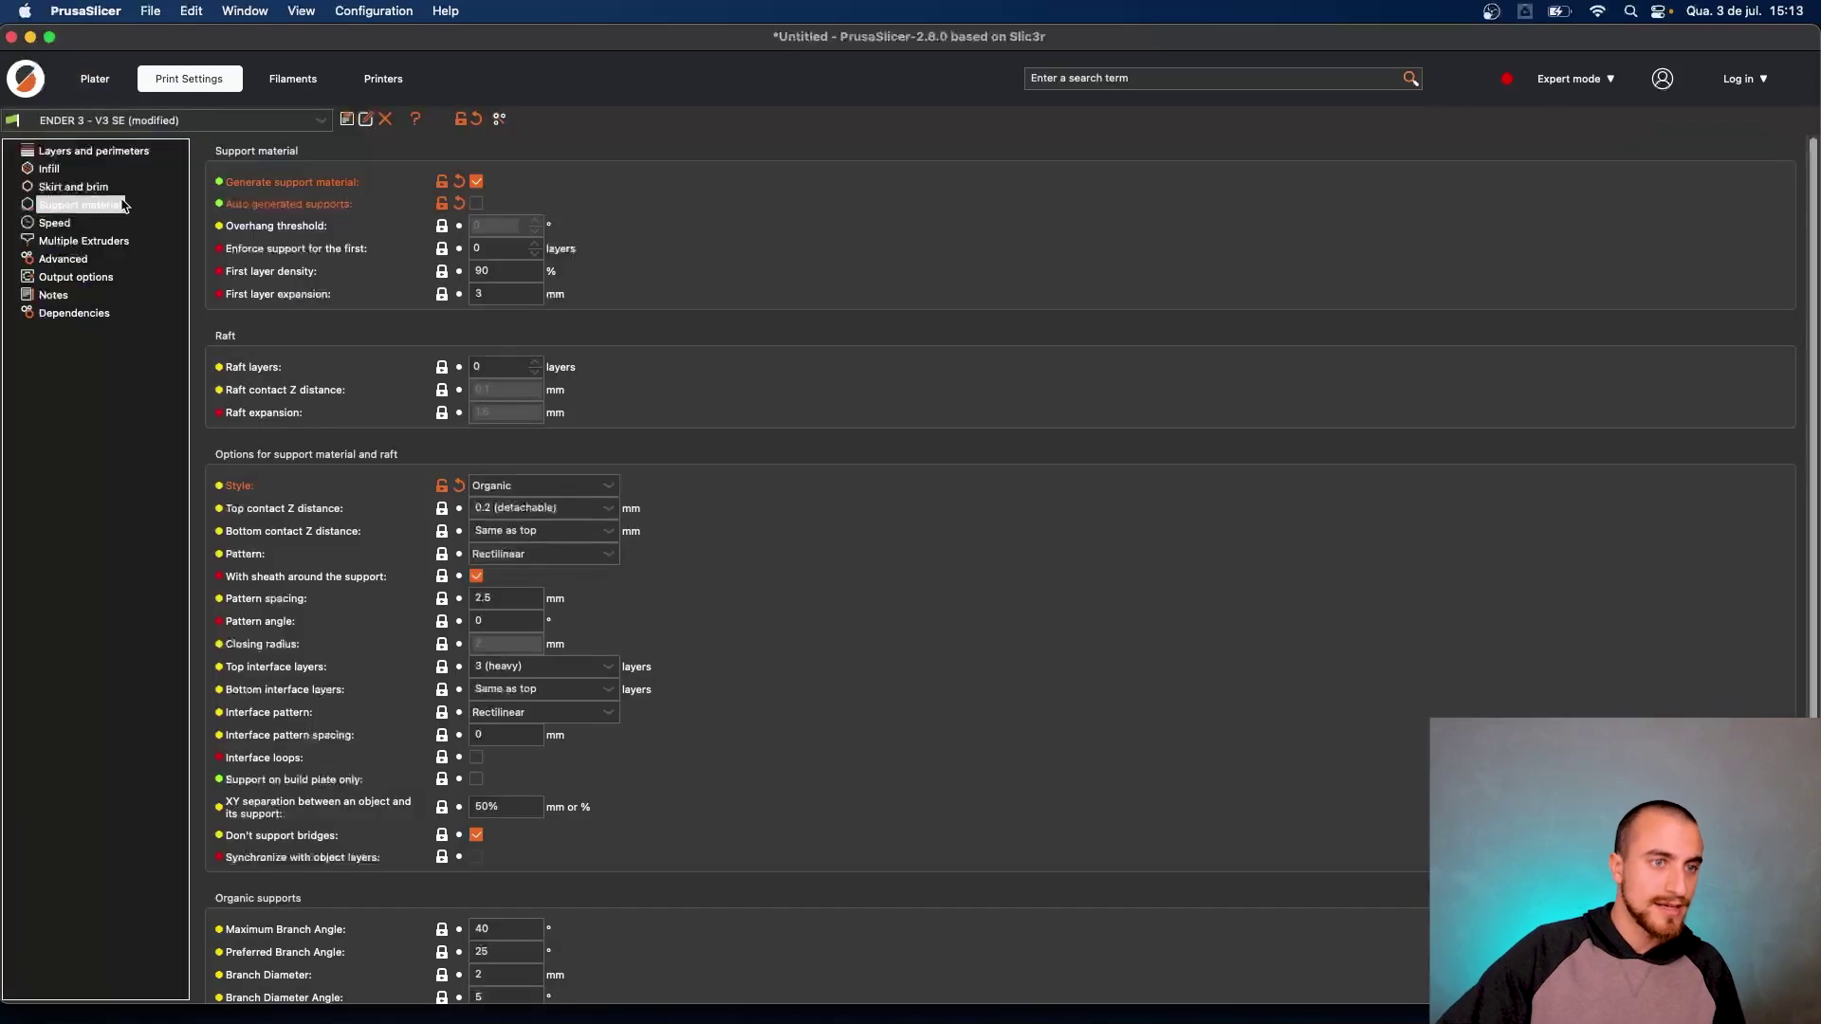
{"action": "left_click", "coordinate": [50, 169]}
{"action": "left_click", "coordinate": [75, 150]}
{"action": "left_click", "coordinate": [535, 273]}
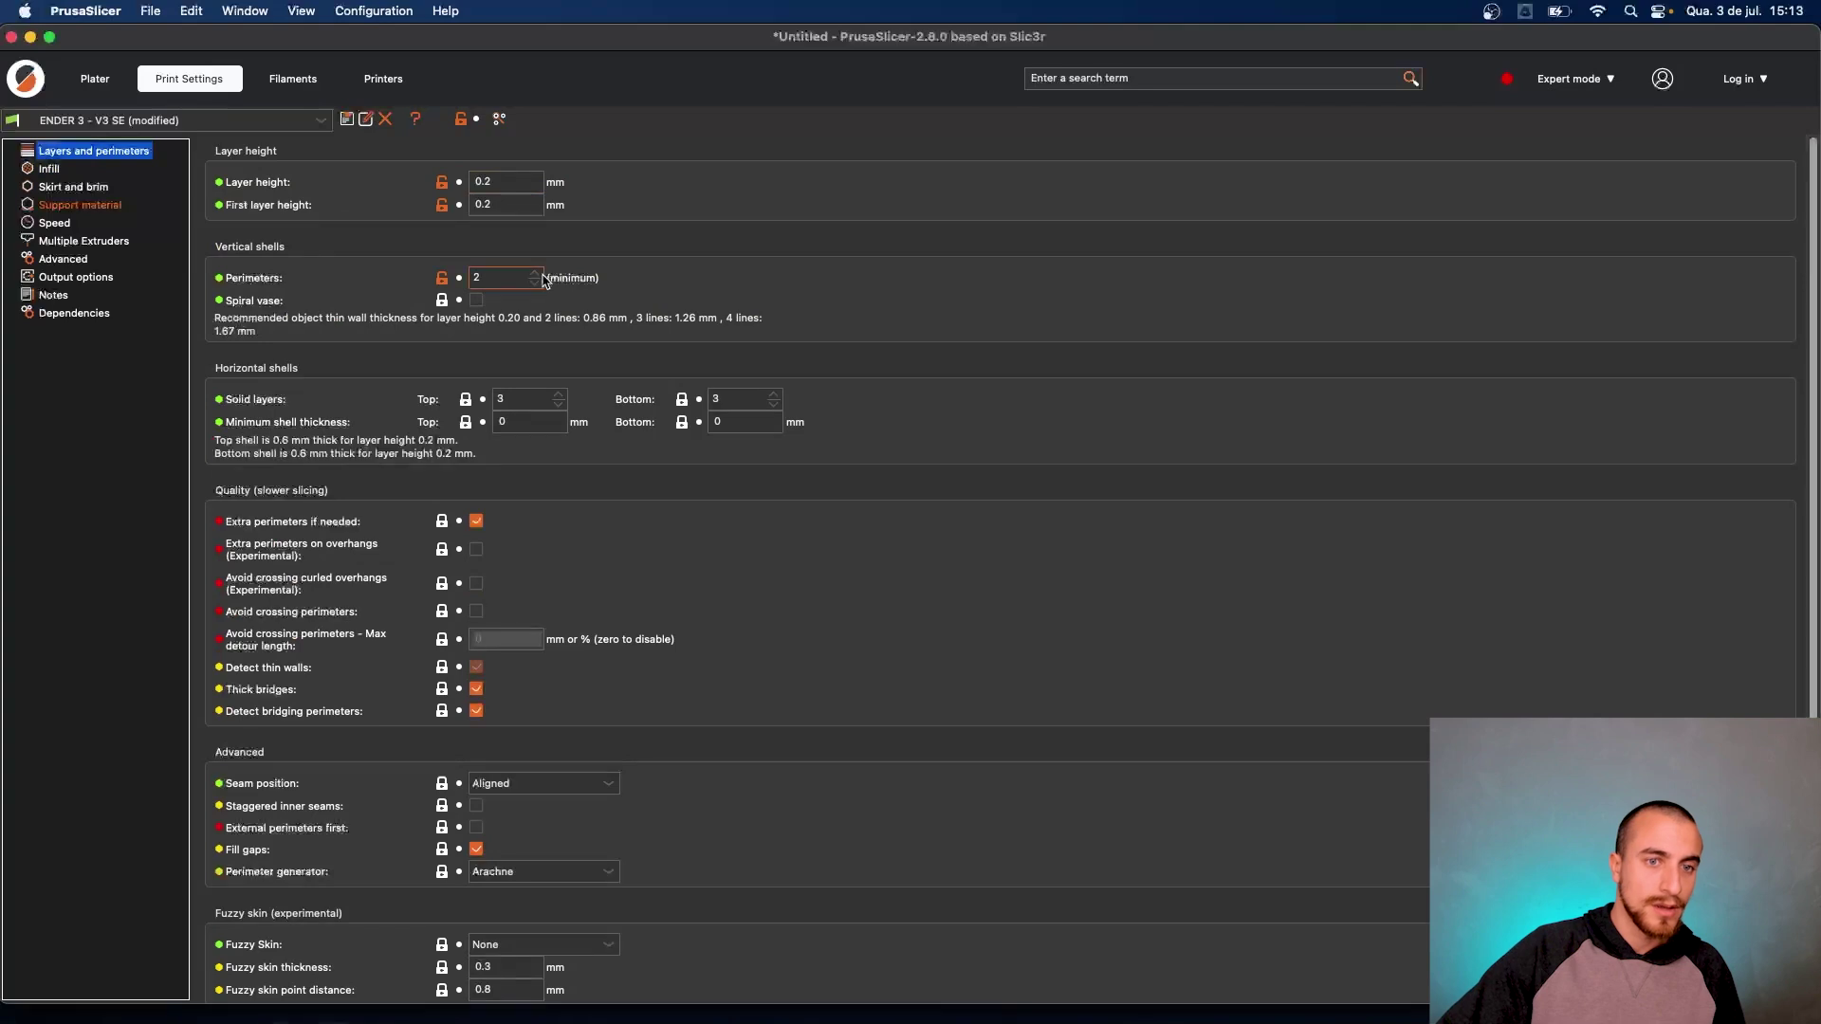
{"action": "left_click", "coordinate": [28, 169]}
{"action": "left_click", "coordinate": [614, 186]}
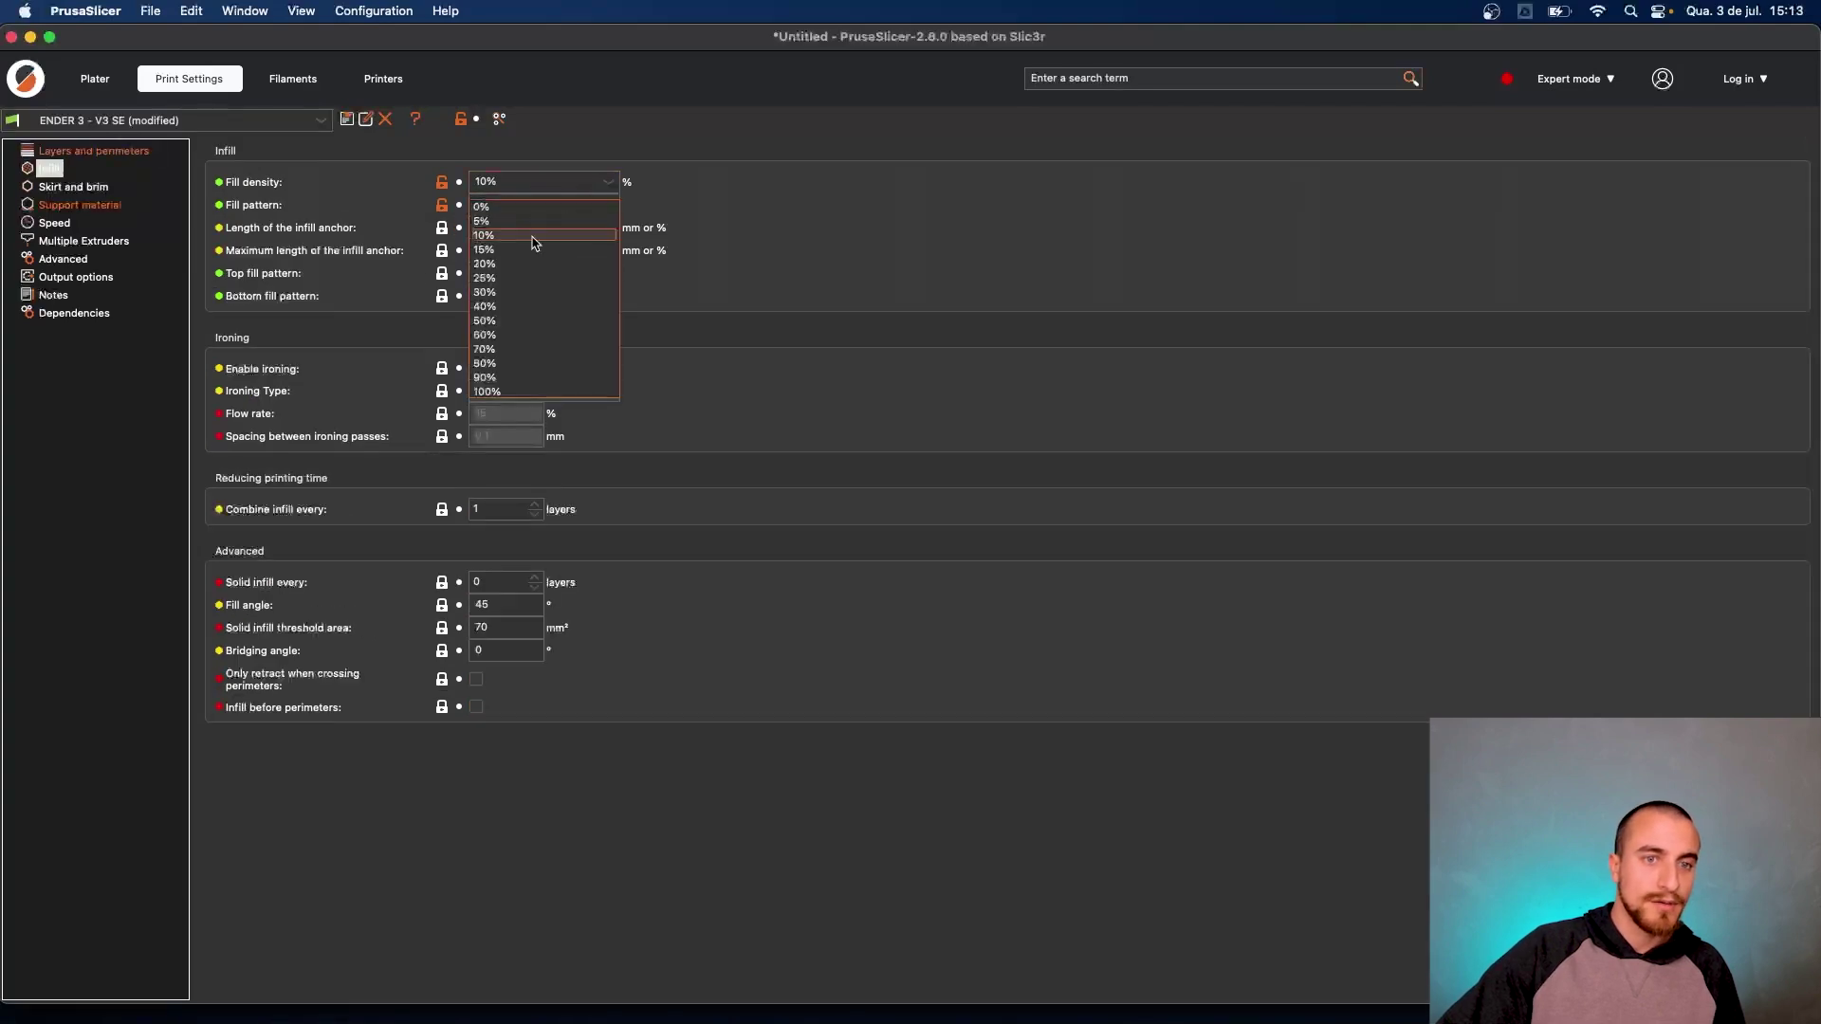
{"action": "left_click", "coordinate": [524, 244]}
Reslice the legs and examine the perimeters and infill in the cut-away layer preview
{"action": "left_click", "coordinate": [99, 83]}
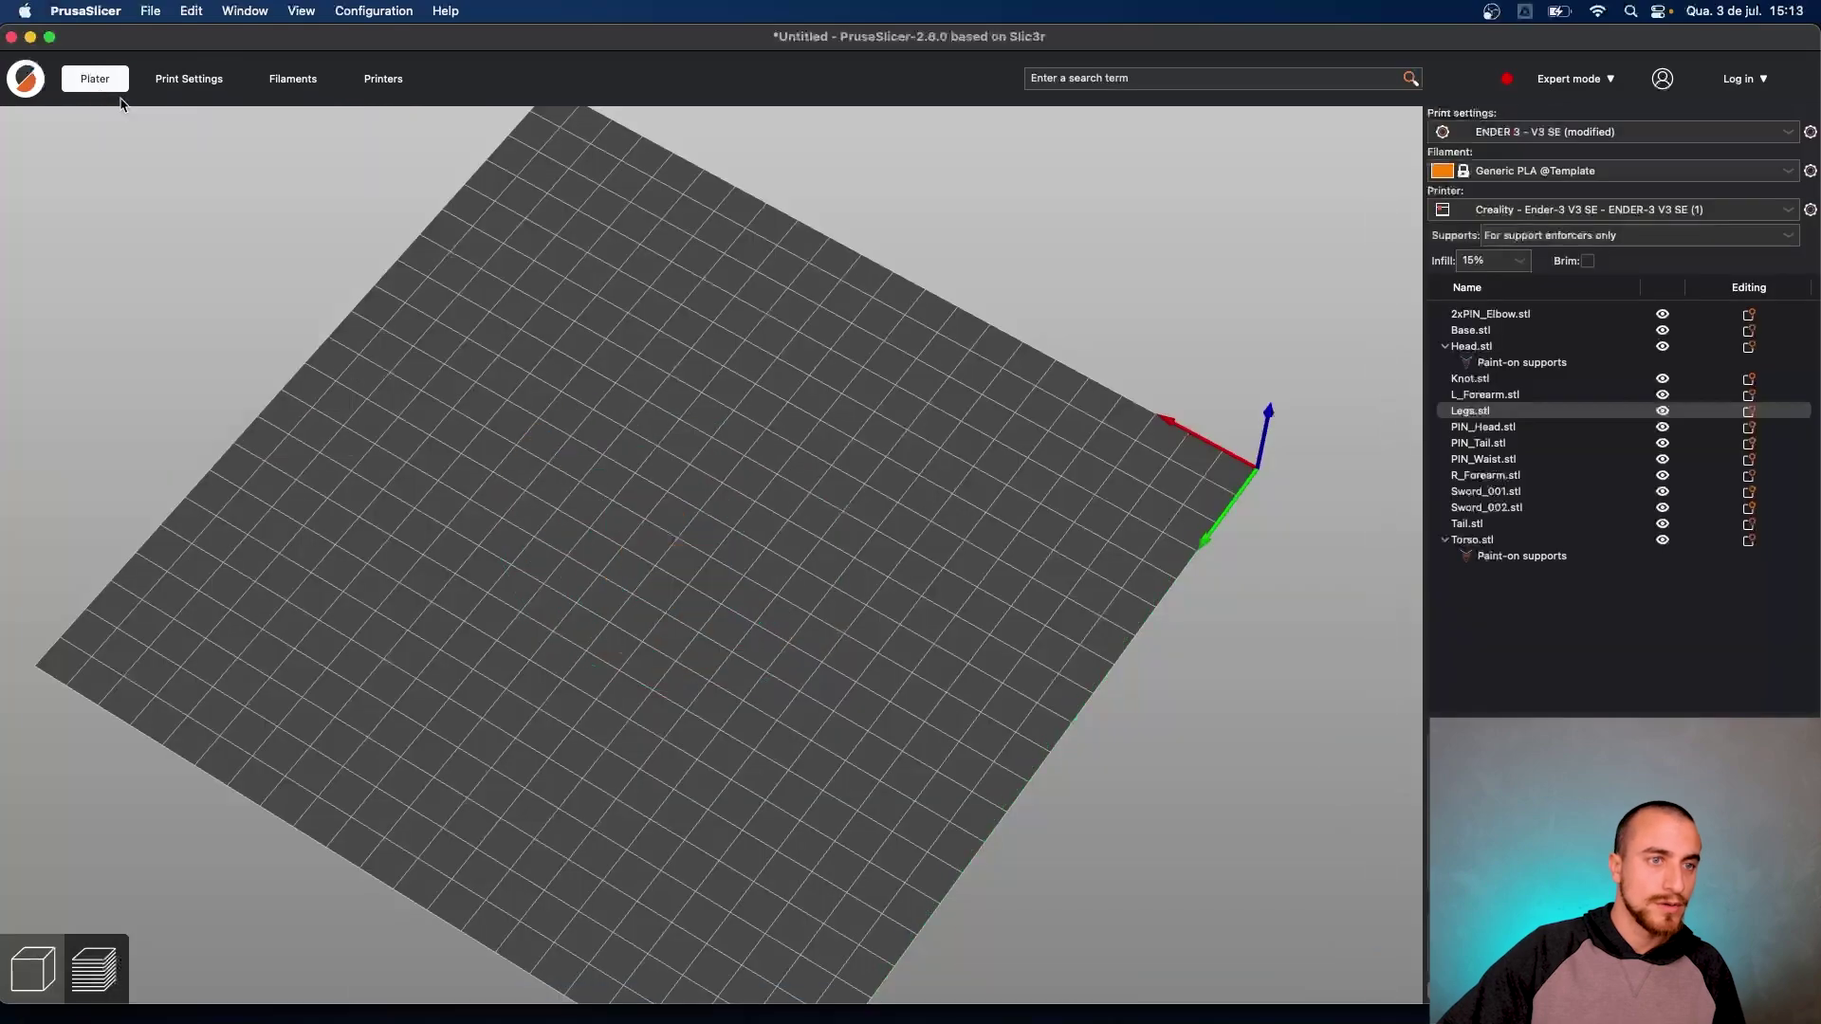
{"action": "scroll", "coordinate": [702, 851], "scroll_direction": "up", "scroll_amount": 5}
{"action": "left_click_drag", "start_coordinate": [701, 846], "coordinate": [705, 836]}
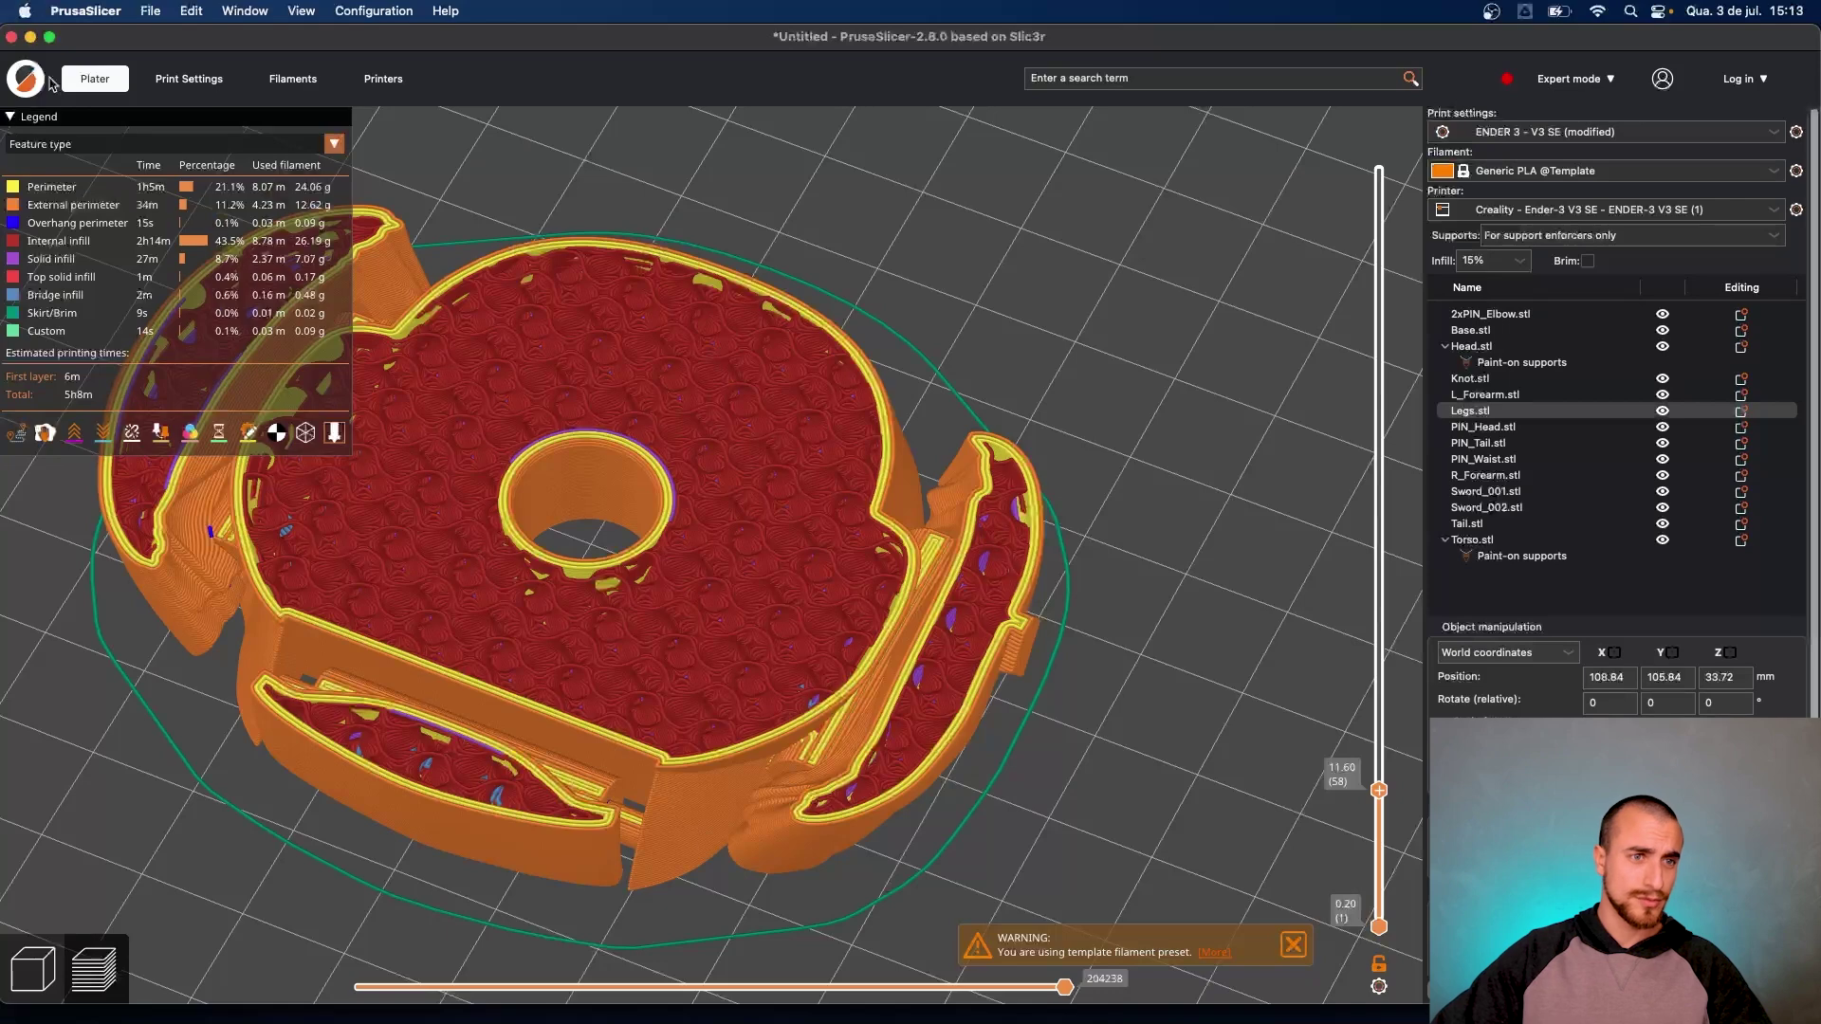
Set the fill density back to 10% and the perimeters back to 2
{"action": "left_click", "coordinate": [178, 95]}
{"action": "left_click", "coordinate": [557, 185]}
{"action": "left_click", "coordinate": [541, 249]}
{"action": "left_click", "coordinate": [82, 153]}
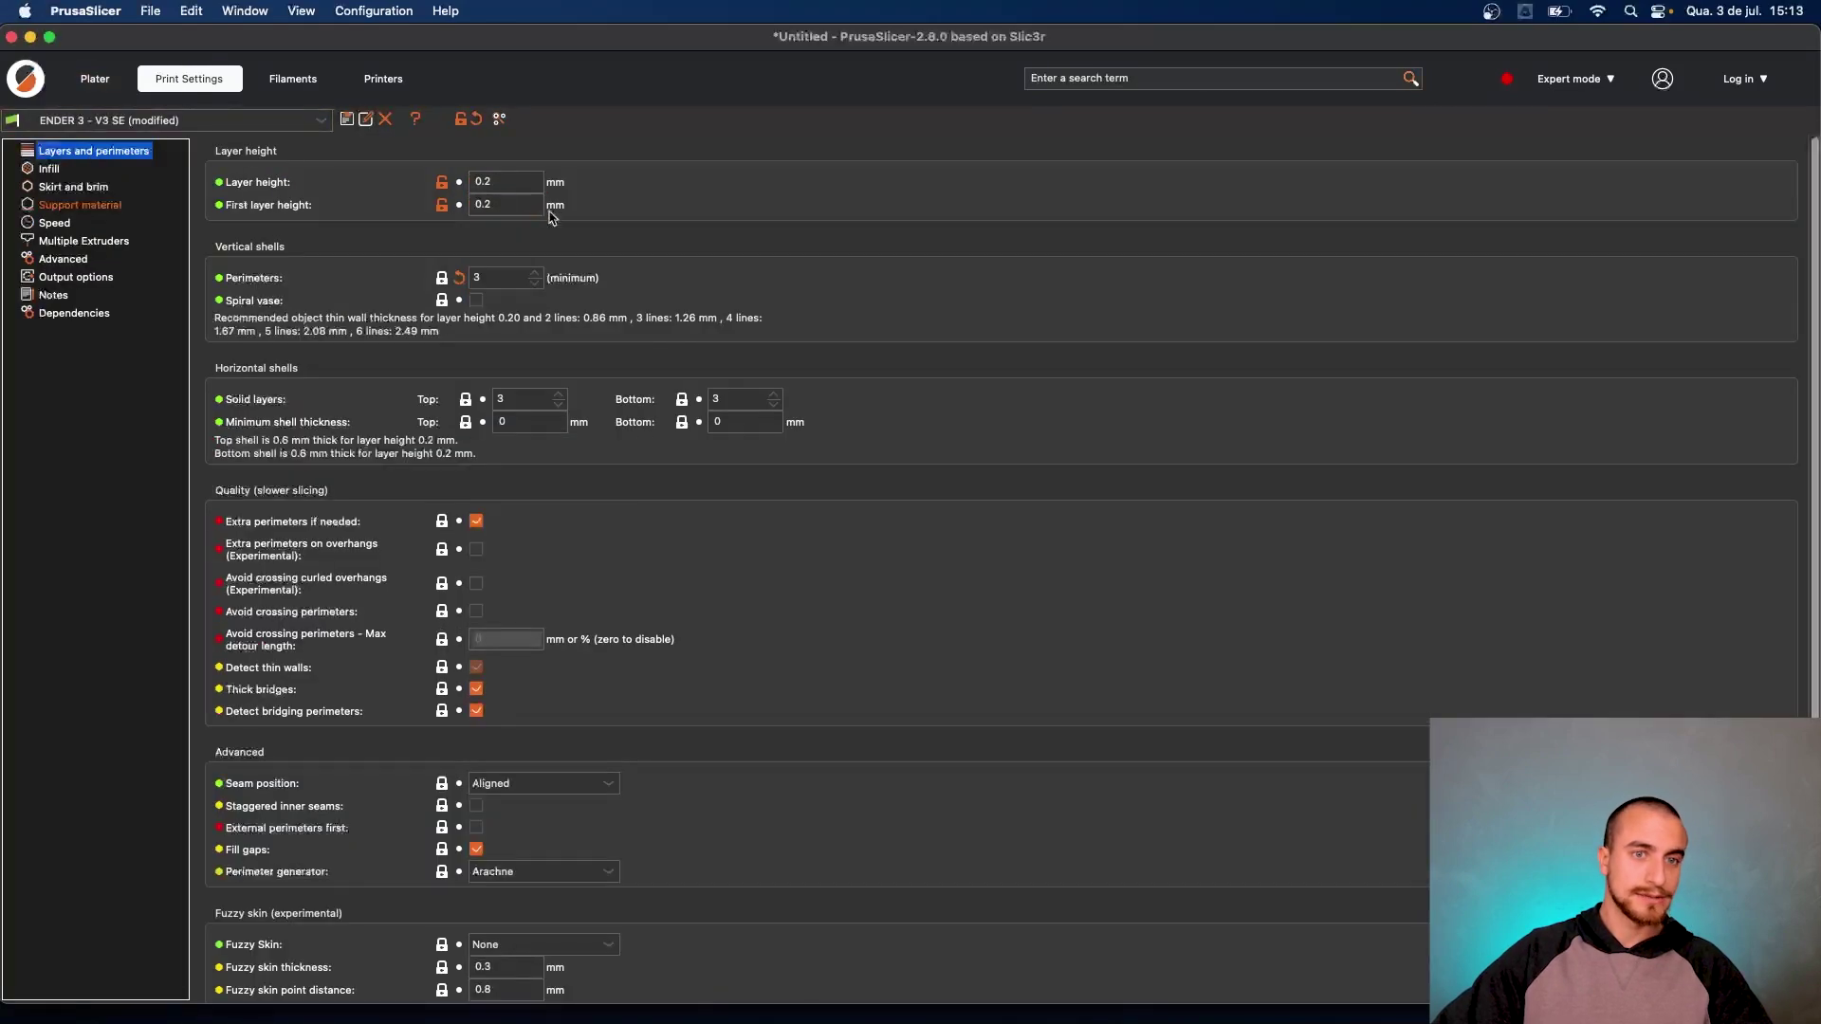
{"action": "left_click", "coordinate": [536, 281]}
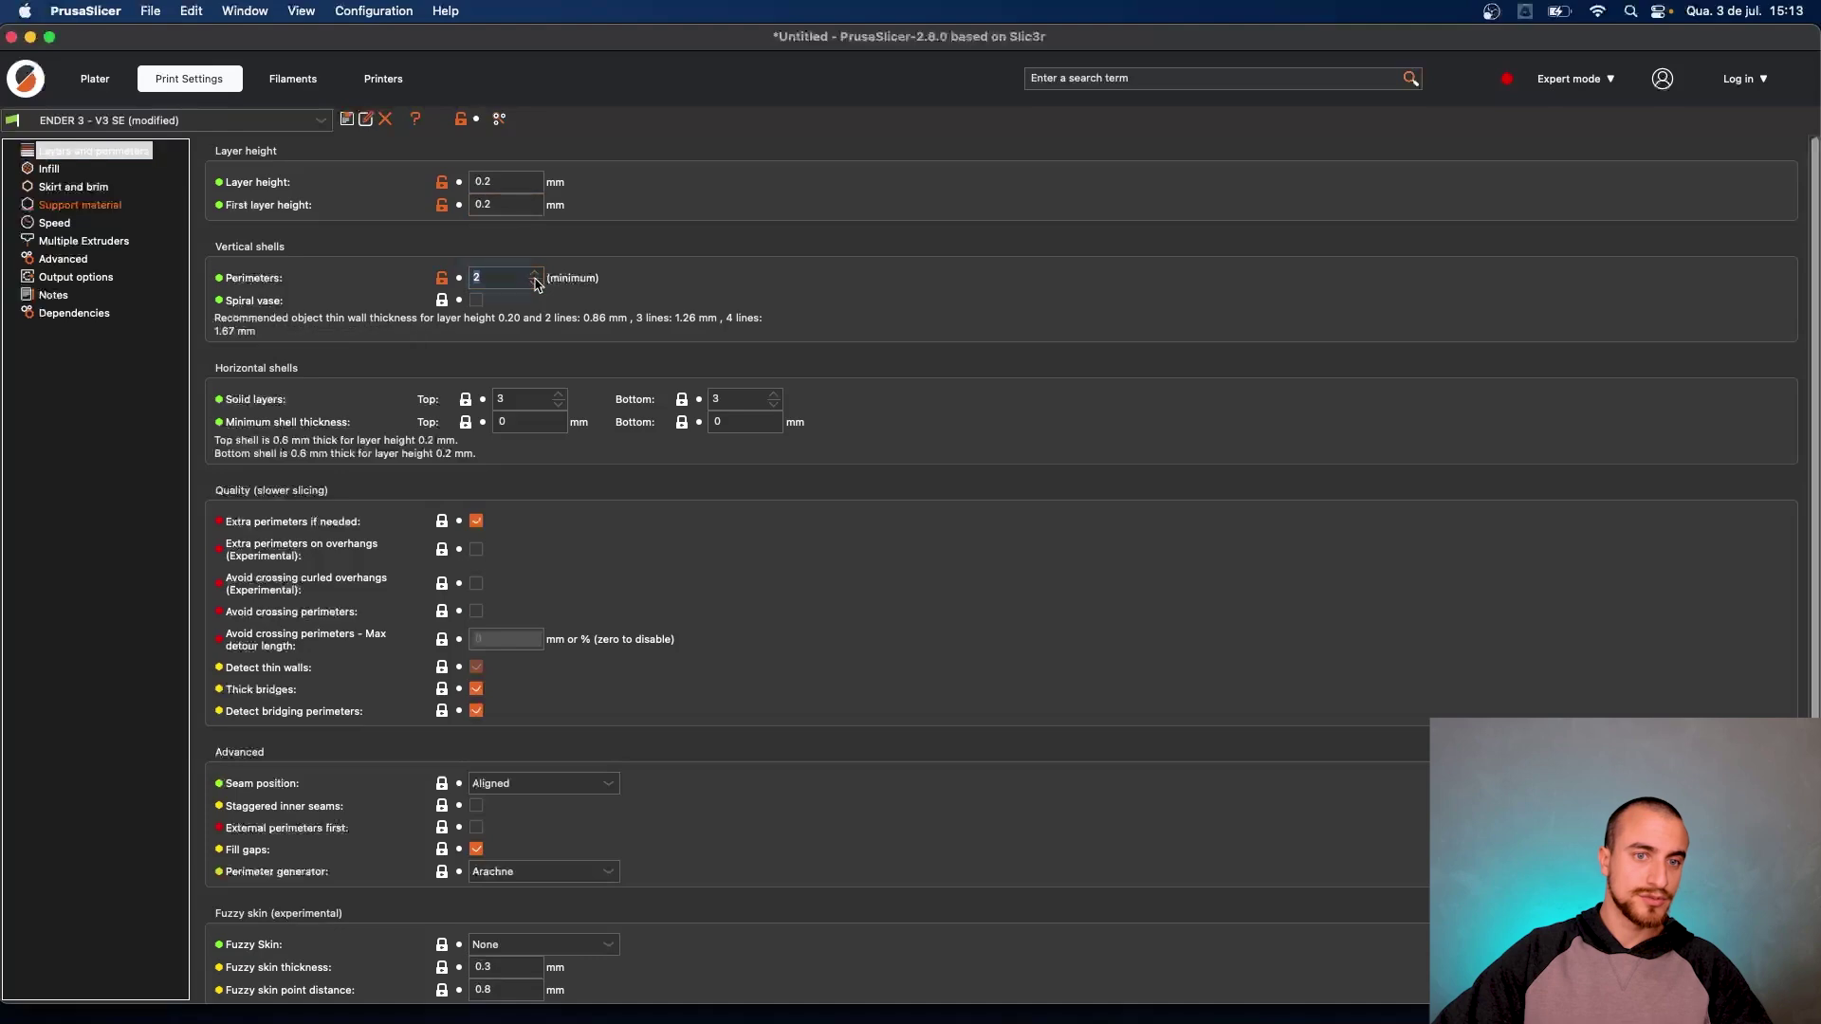
Reslice the legs, examine the infill and walls at the 11.60 mm layer from several angles, and restore the full-height layer preview
{"action": "left_click", "coordinate": [95, 80]}
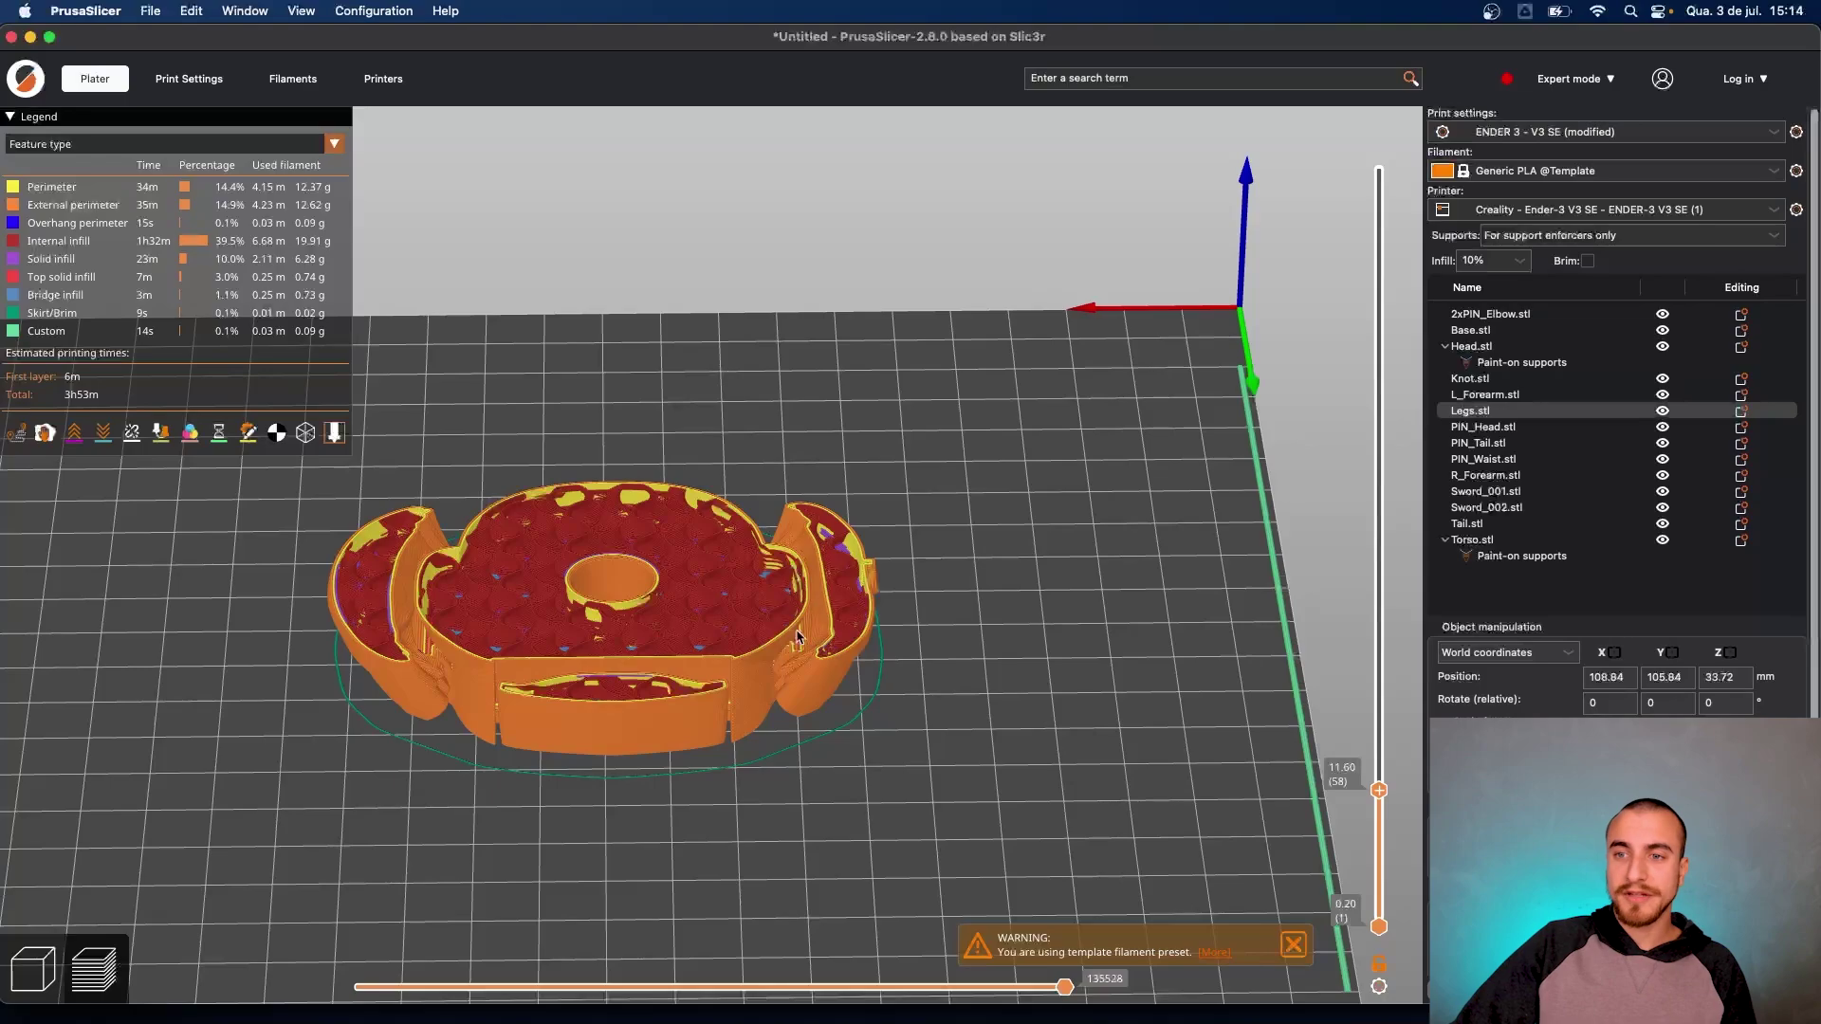
{"action": "left_click_drag", "start_coordinate": [1049, 594], "coordinate": [1045, 602]}
{"action": "scroll", "coordinate": [758, 699], "scroll_direction": "up", "scroll_amount": 5}
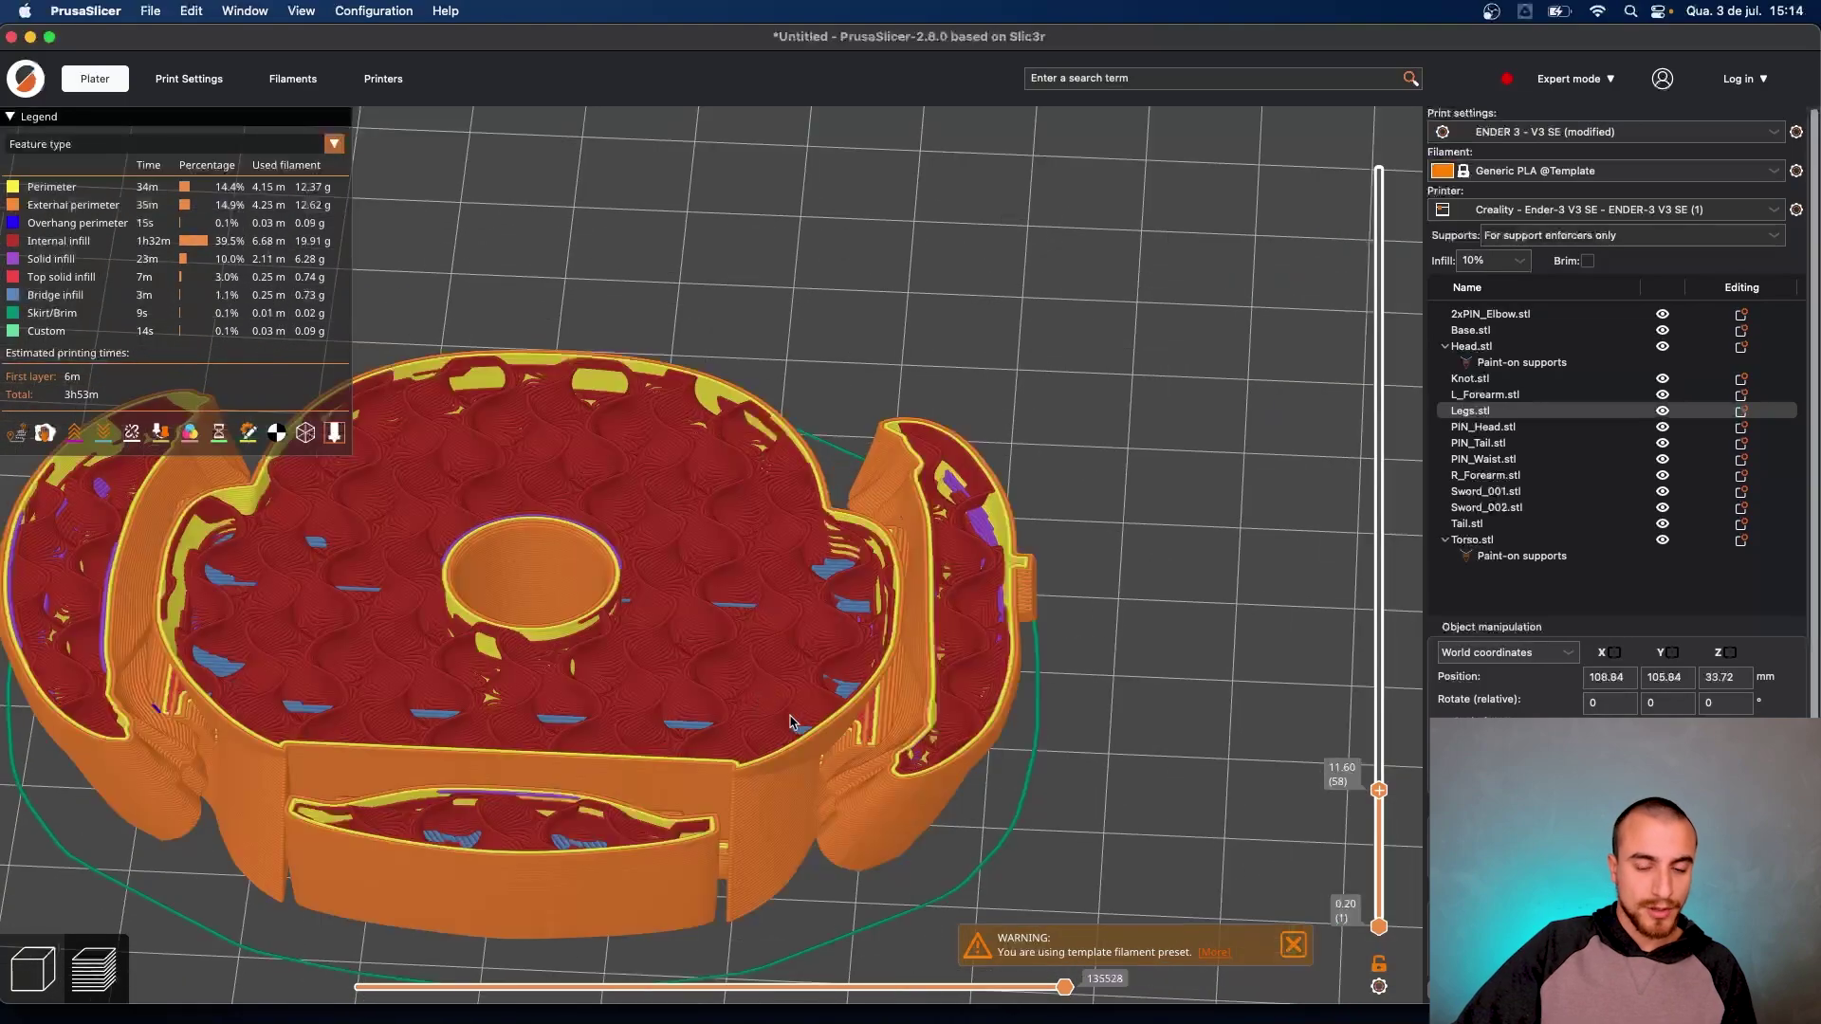
{"action": "scroll", "coordinate": [1188, 692], "scroll_direction": "down", "scroll_amount": 3}
{"action": "left_click_drag", "start_coordinate": [683, 887], "coordinate": [616, 827]}
{"action": "scroll", "coordinate": [862, 813], "scroll_direction": "up", "scroll_amount": 4}
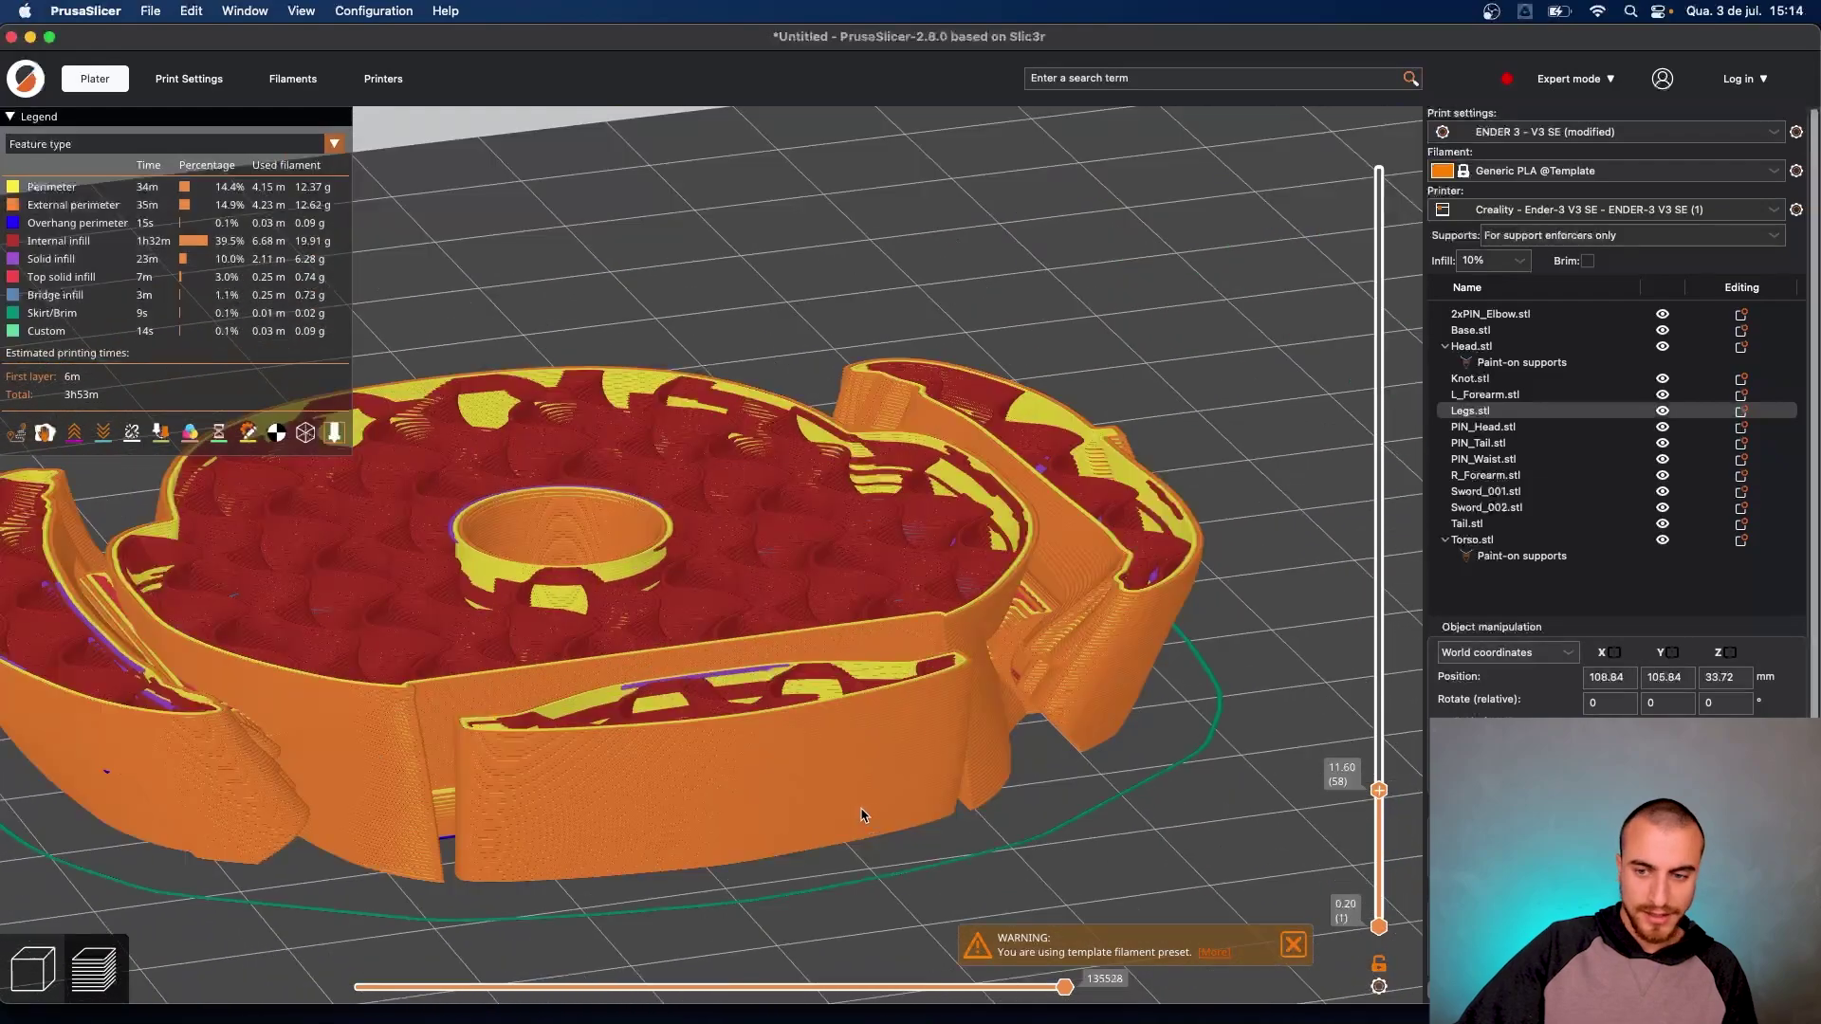
{"action": "scroll", "coordinate": [1012, 813], "scroll_direction": "down", "scroll_amount": 12}
{"action": "left_click_drag", "start_coordinate": [813, 650], "coordinate": [828, 703]}
{"action": "left_click_drag", "start_coordinate": [1379, 790], "coordinate": [1419, 128]}
{"action": "left_click_drag", "start_coordinate": [969, 522], "coordinate": [958, 486]}
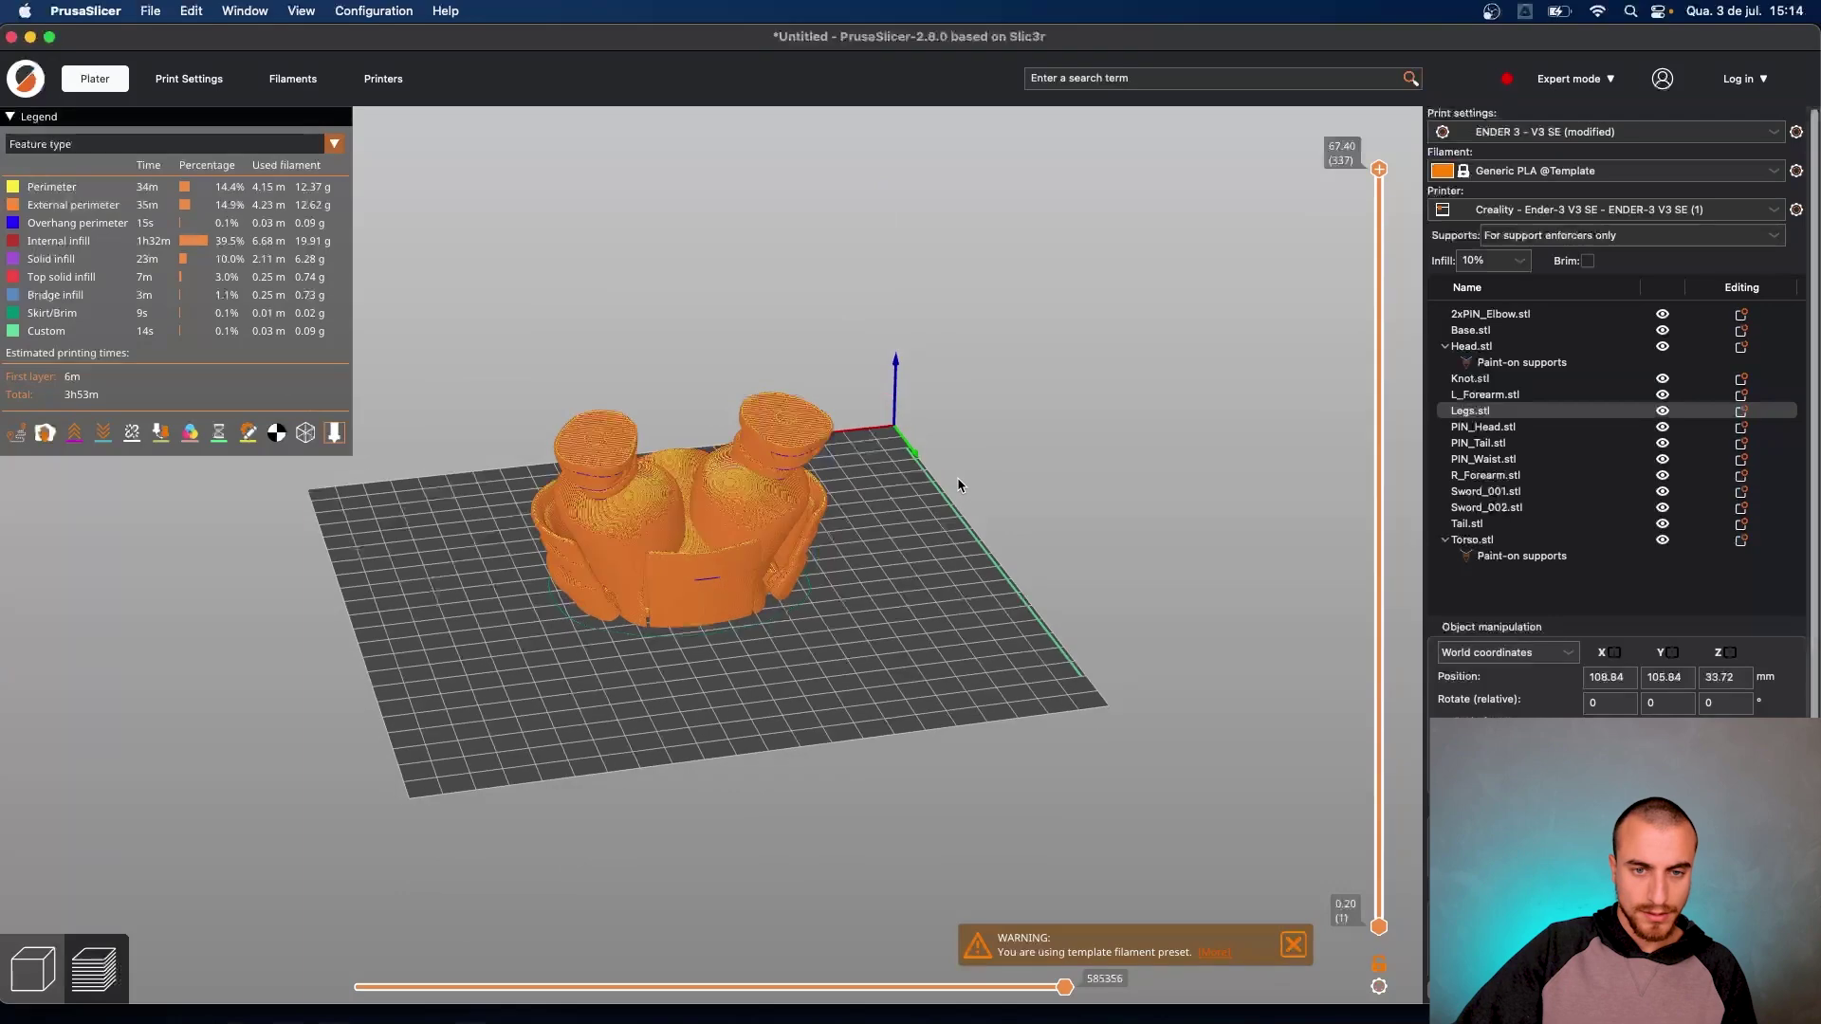
Return to the model editing view, move the legs off the build plate, and place the Base disc on it
{"action": "left_click", "coordinate": [34, 969]}
{"action": "scroll", "coordinate": [777, 709], "scroll_direction": "up", "scroll_amount": 2}
{"action": "left_click_drag", "start_coordinate": [775, 709], "coordinate": [772, 735]}
{"action": "left_click_drag", "start_coordinate": [637, 615], "coordinate": [1278, 370]}
{"action": "right_click_drag", "start_coordinate": [1072, 616], "coordinate": [905, 602]}
{"action": "left_click", "coordinate": [1270, 601]}
{"action": "left_click_drag", "start_coordinate": [1272, 600], "coordinate": [411, 598]}
{"action": "left_click_drag", "start_coordinate": [418, 720], "coordinate": [441, 531]}
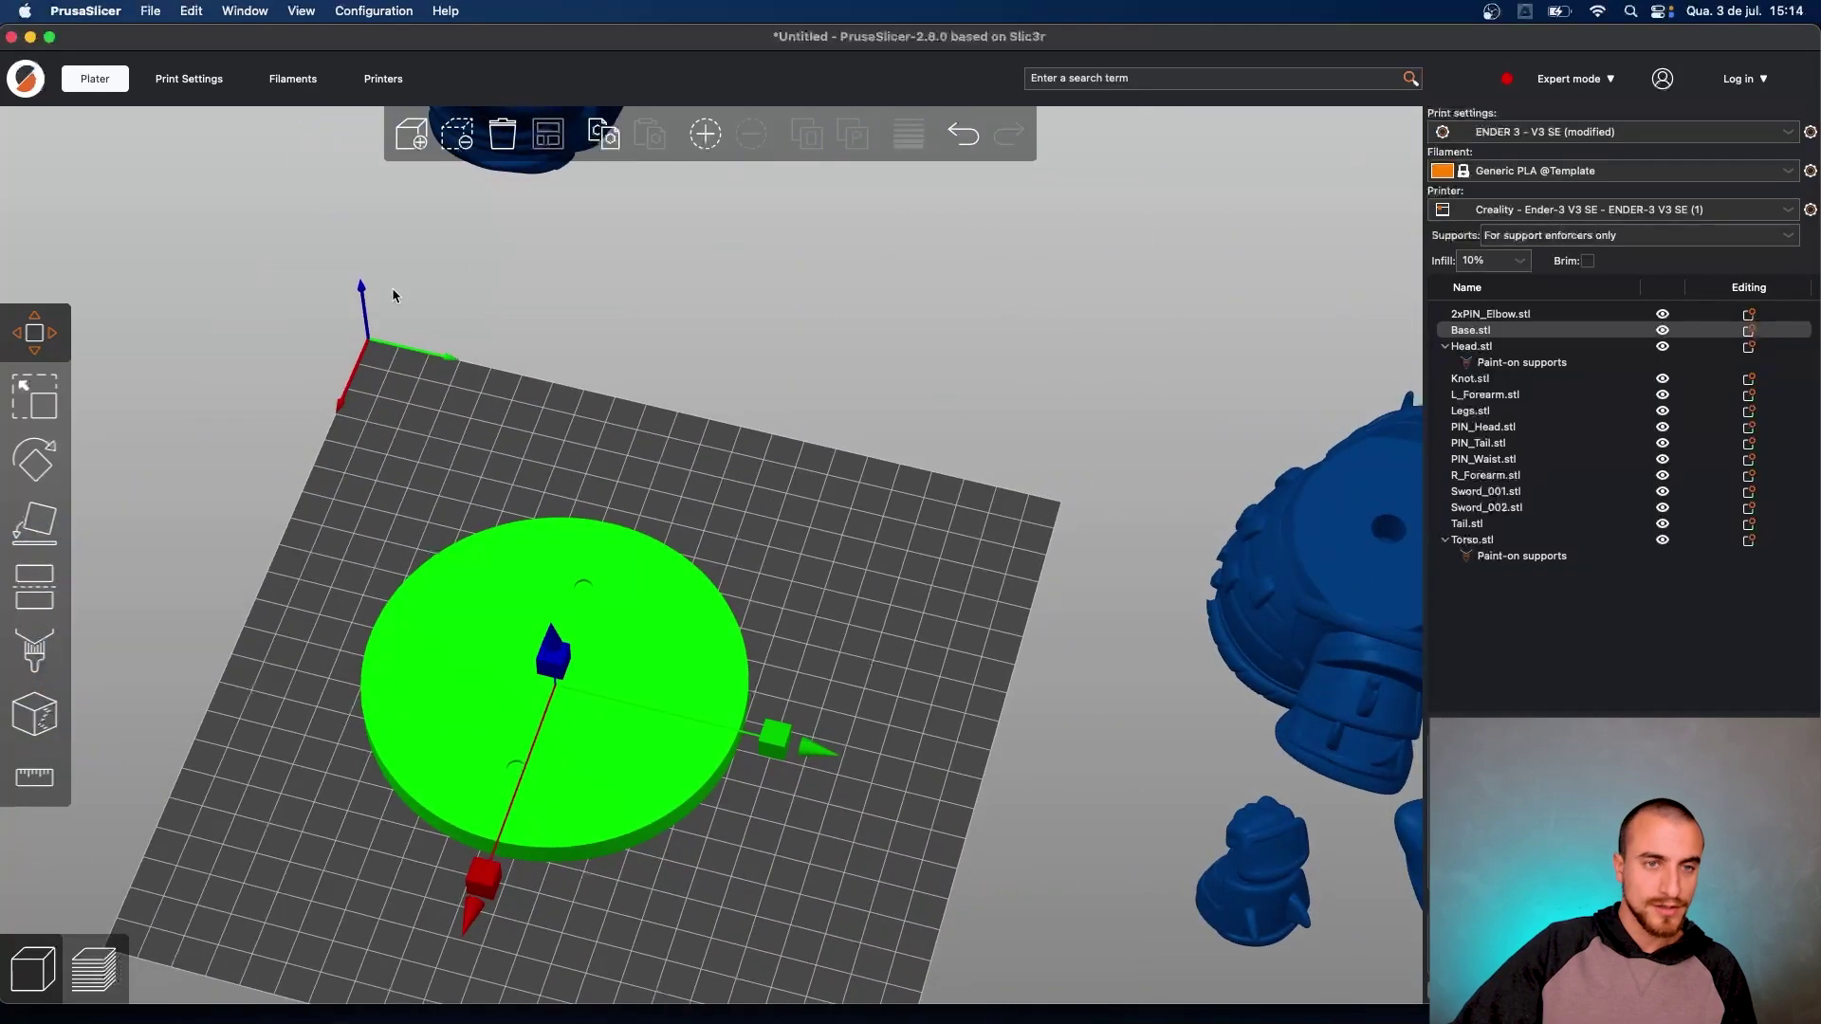
Set the layer height to 0.28 mm for the base and keep the first layer height at 0.2 mm
{"action": "left_click", "coordinate": [188, 79]}
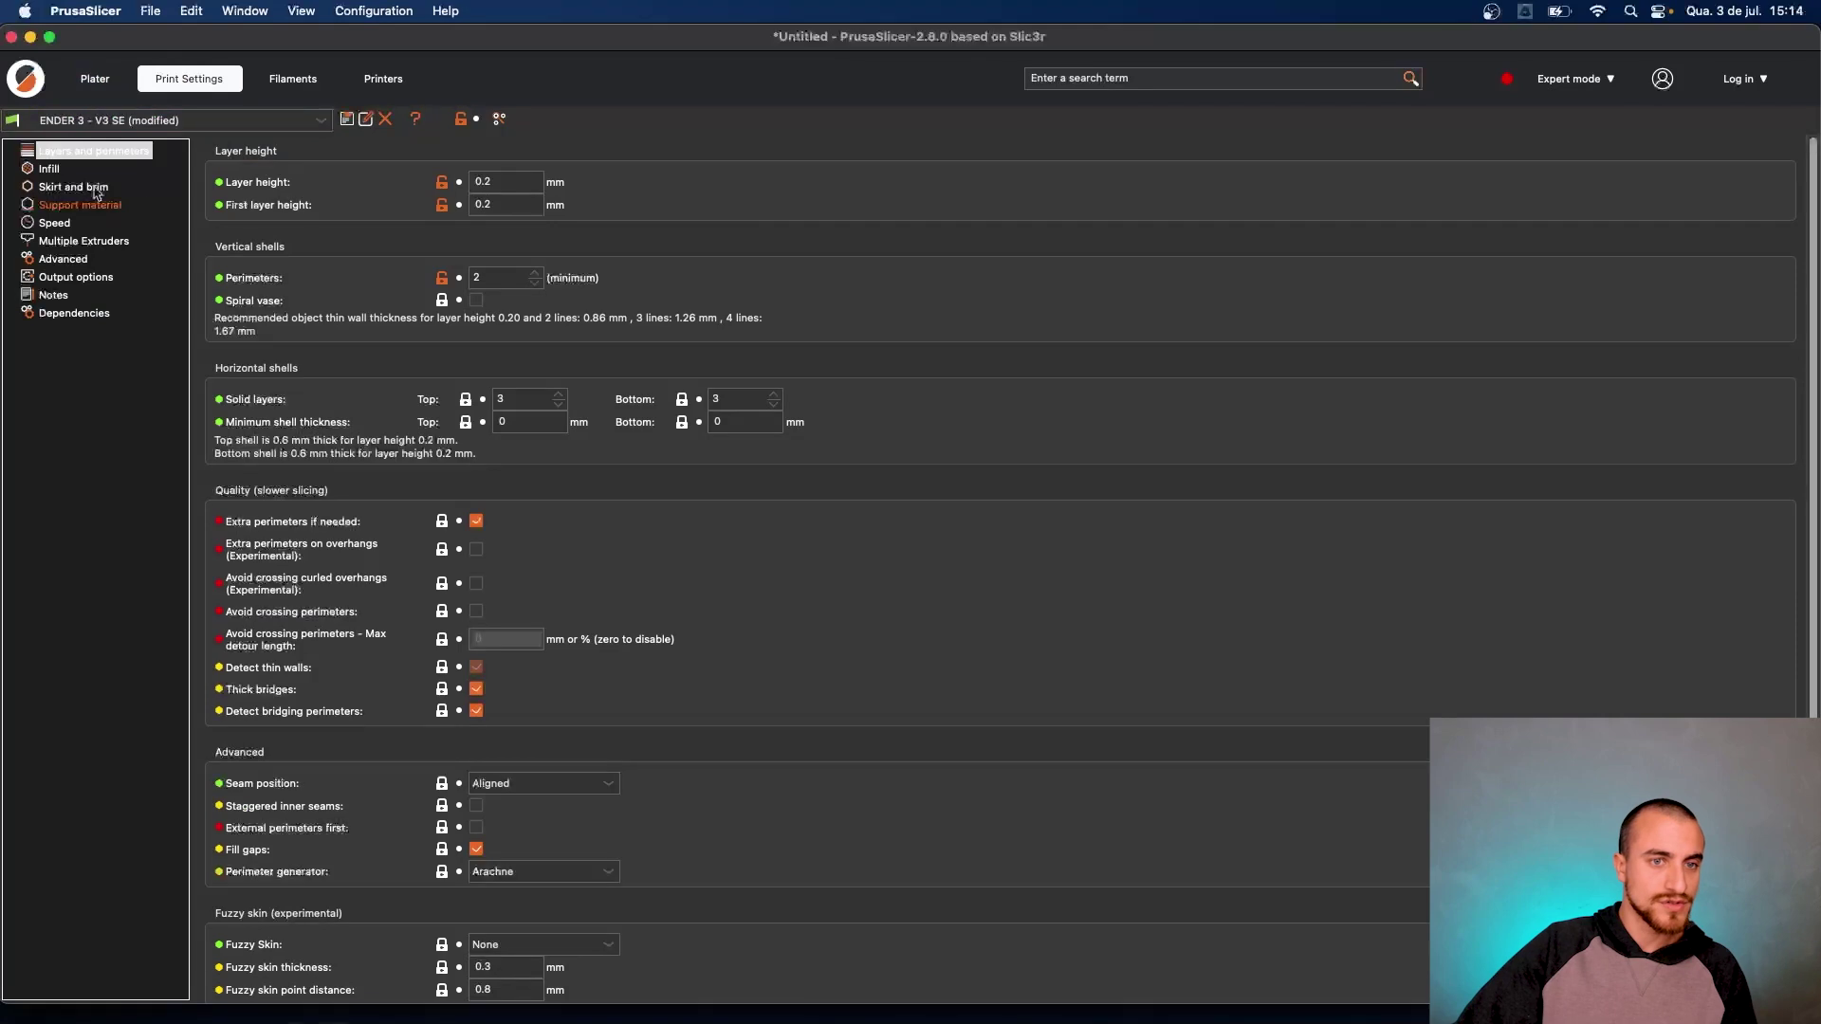
{"action": "left_click", "coordinate": [503, 182]}
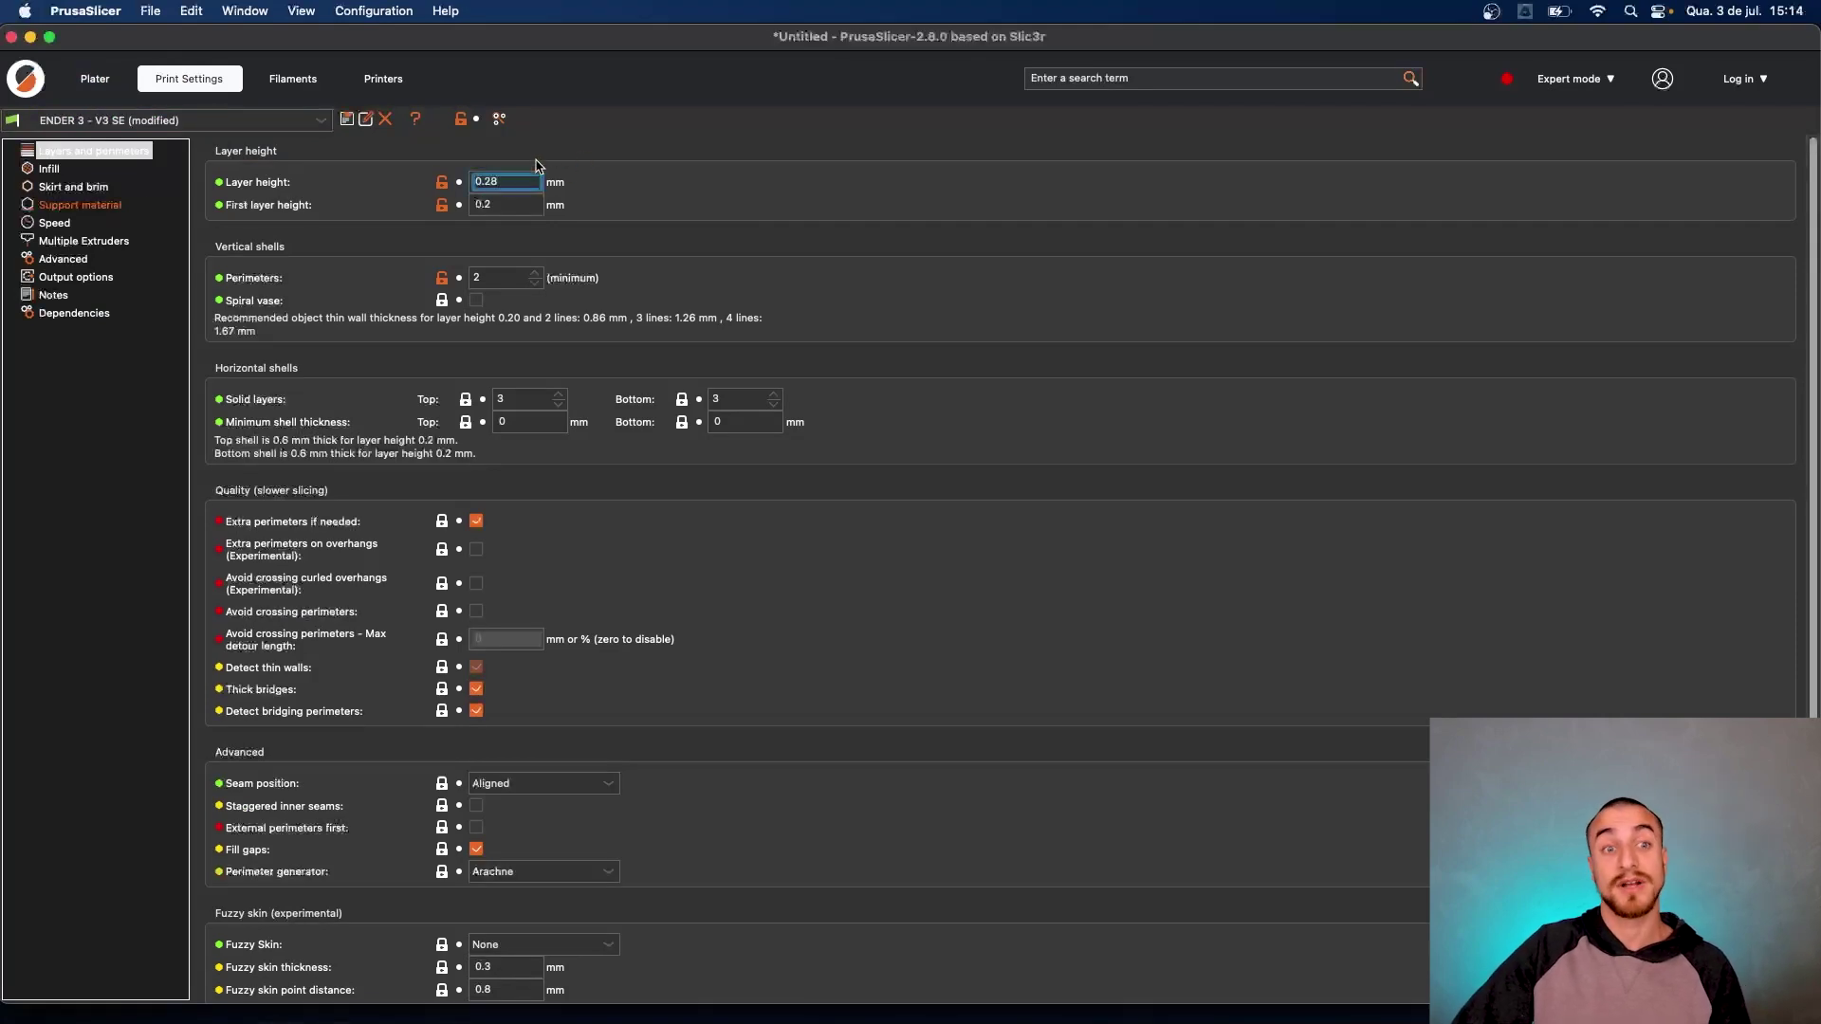
{"action": "mouse_move", "coordinate": [295, 212]}
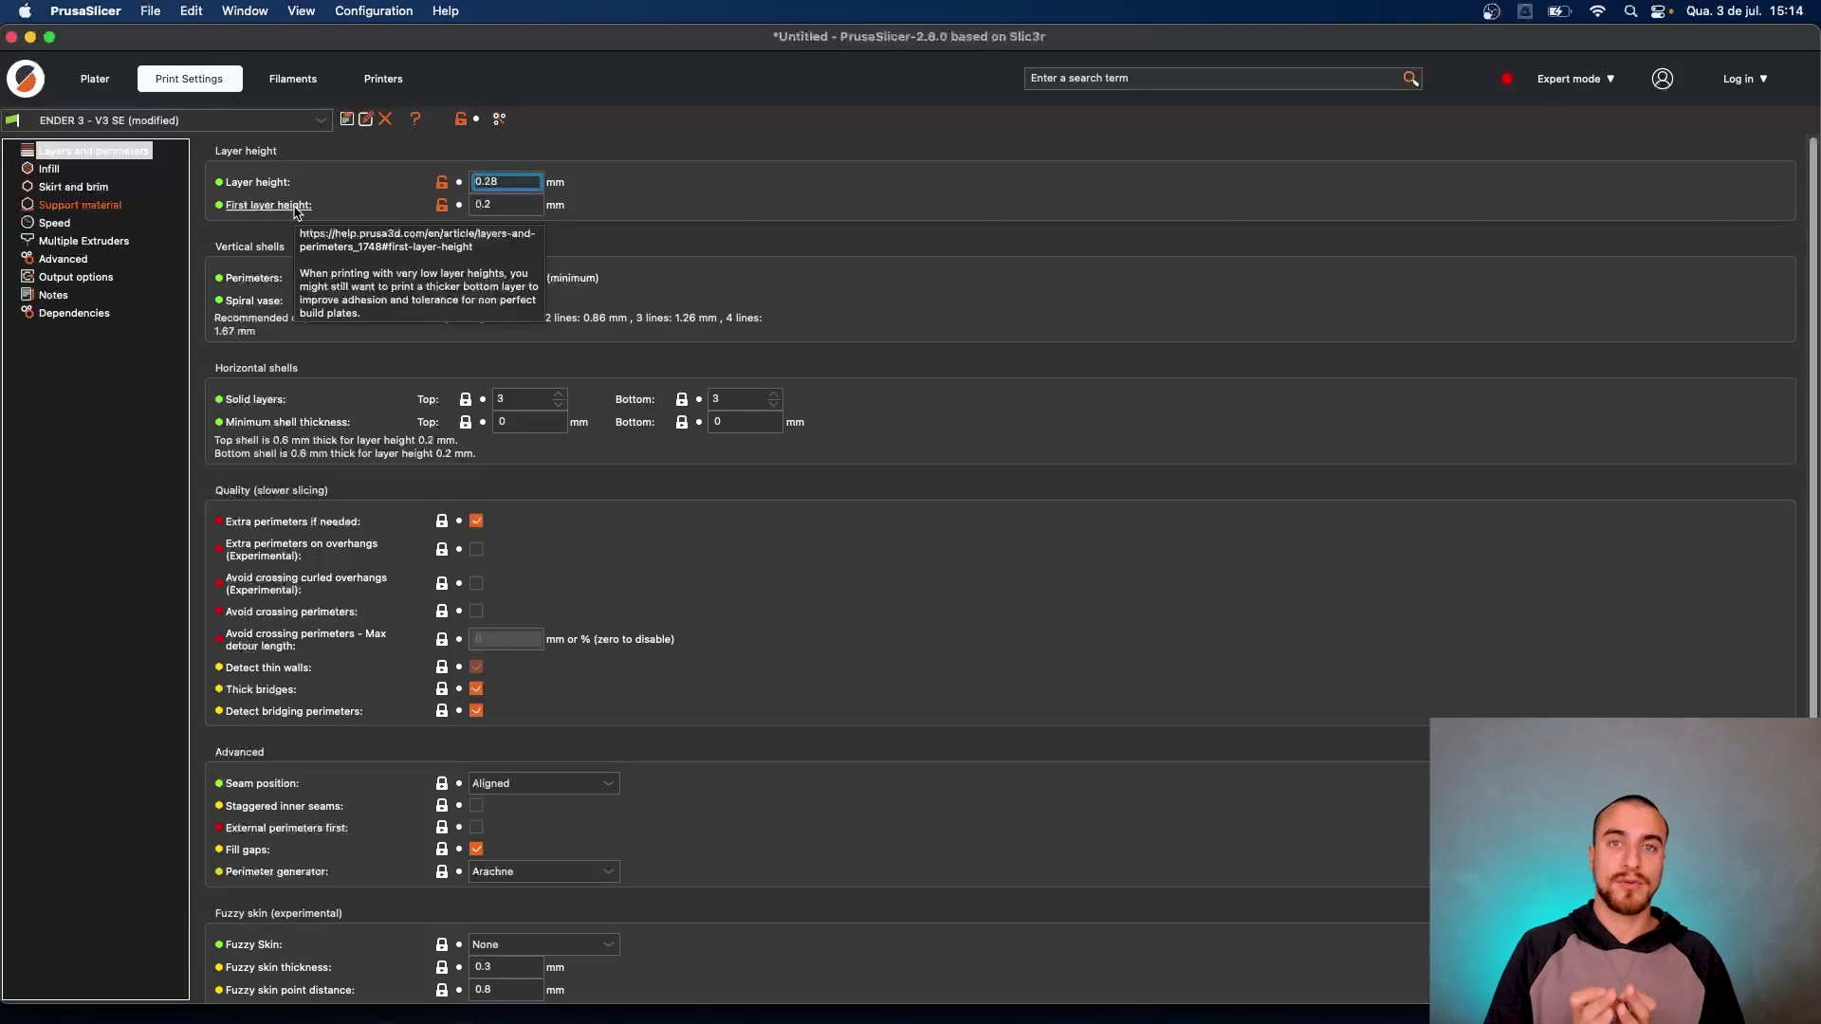
{"action": "left_click", "coordinate": [532, 162]}
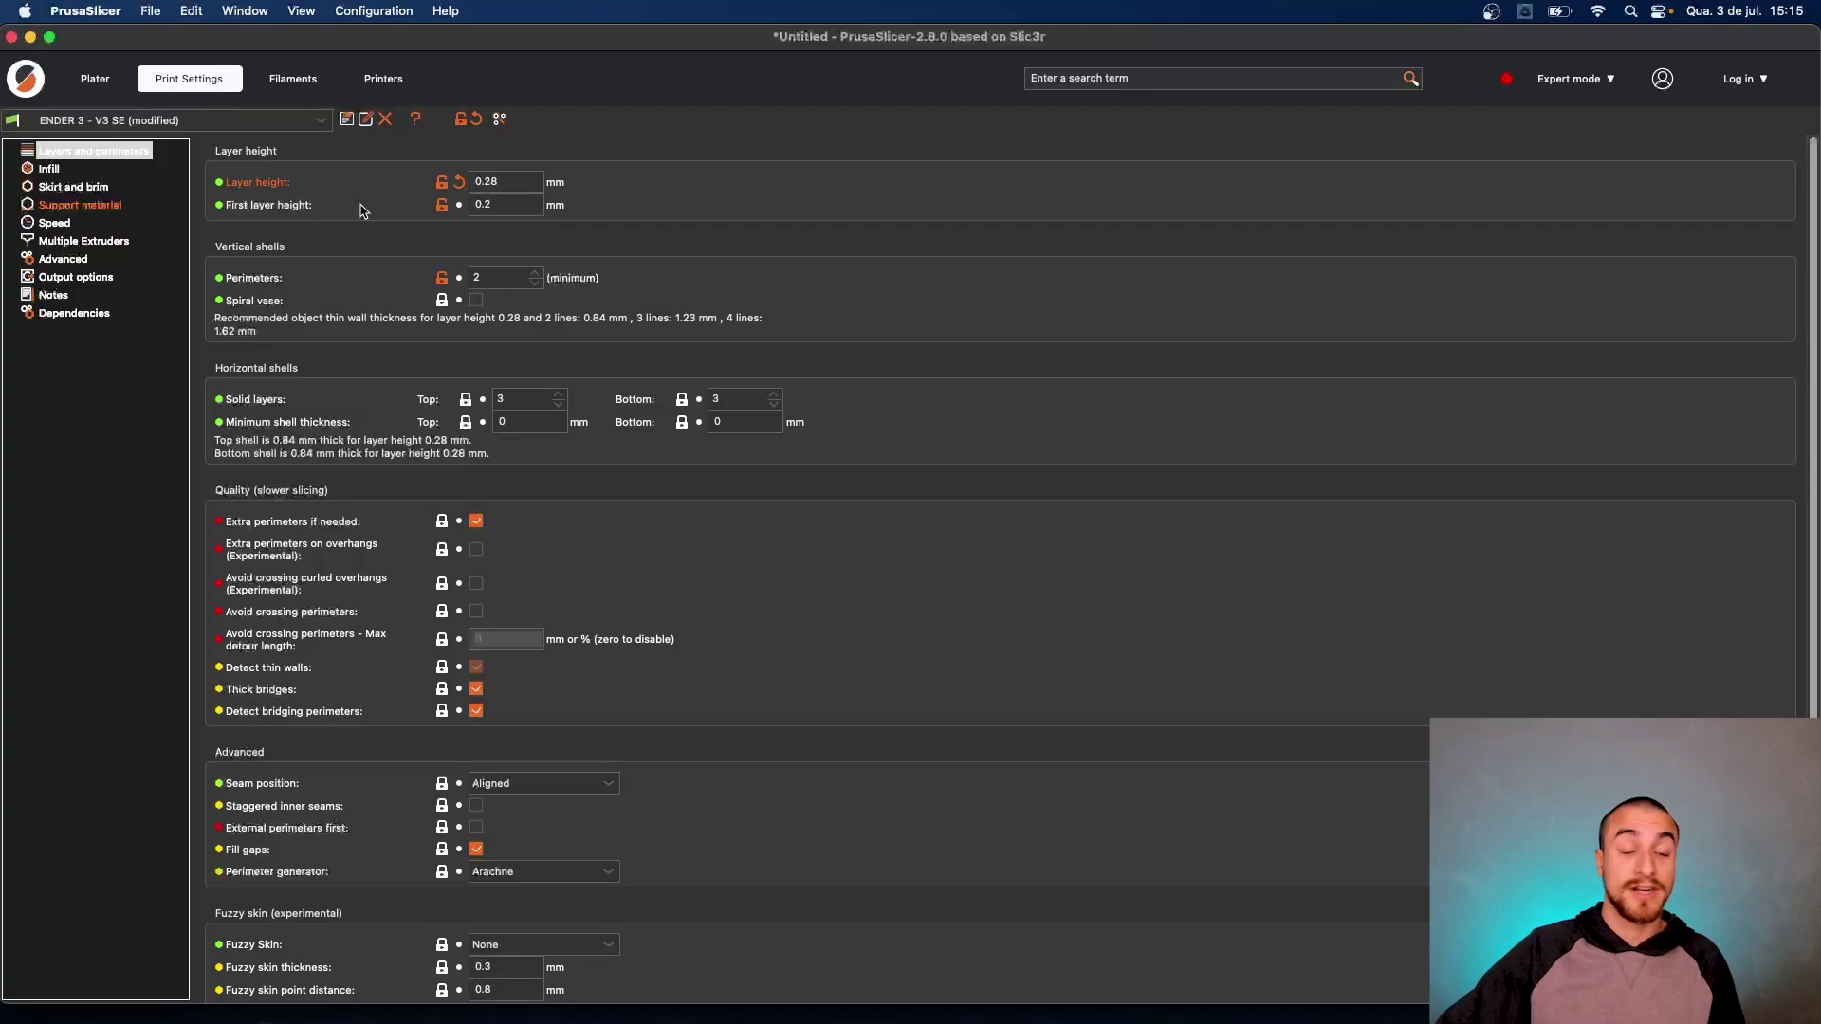
{"action": "left_click", "coordinate": [503, 205]}
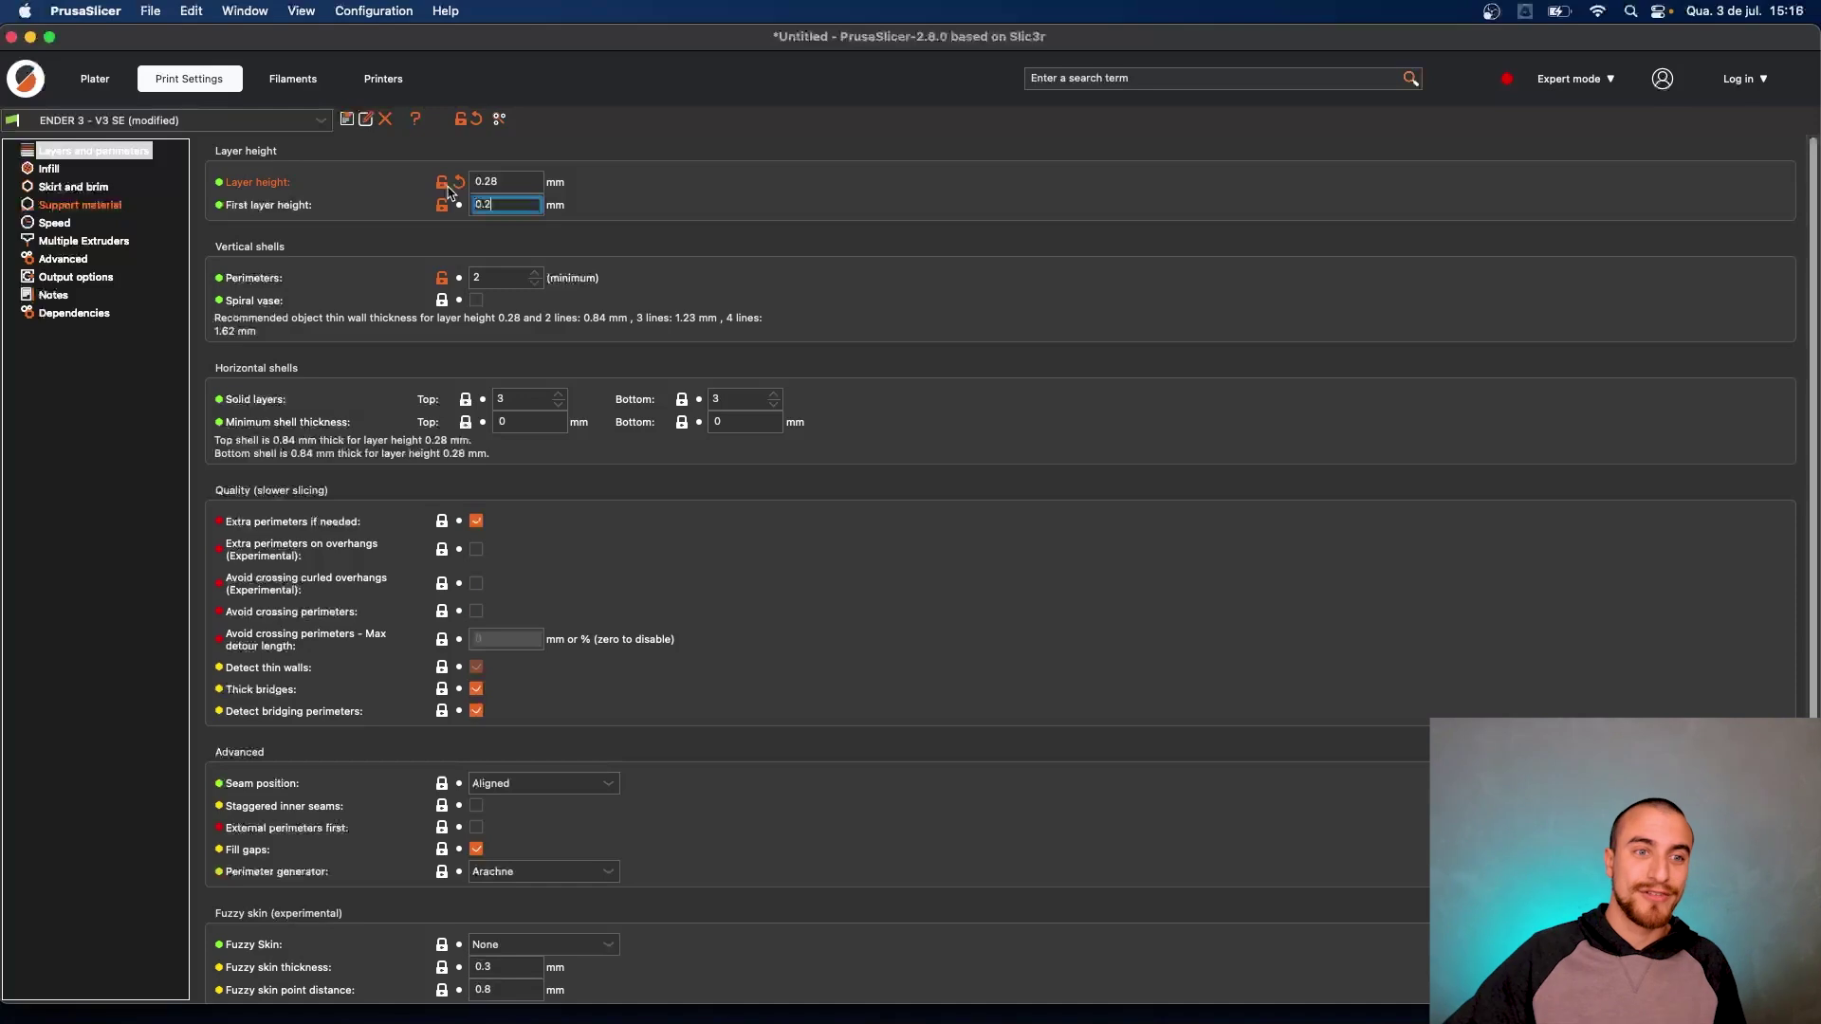
{"action": "left_click", "coordinate": [80, 150]}
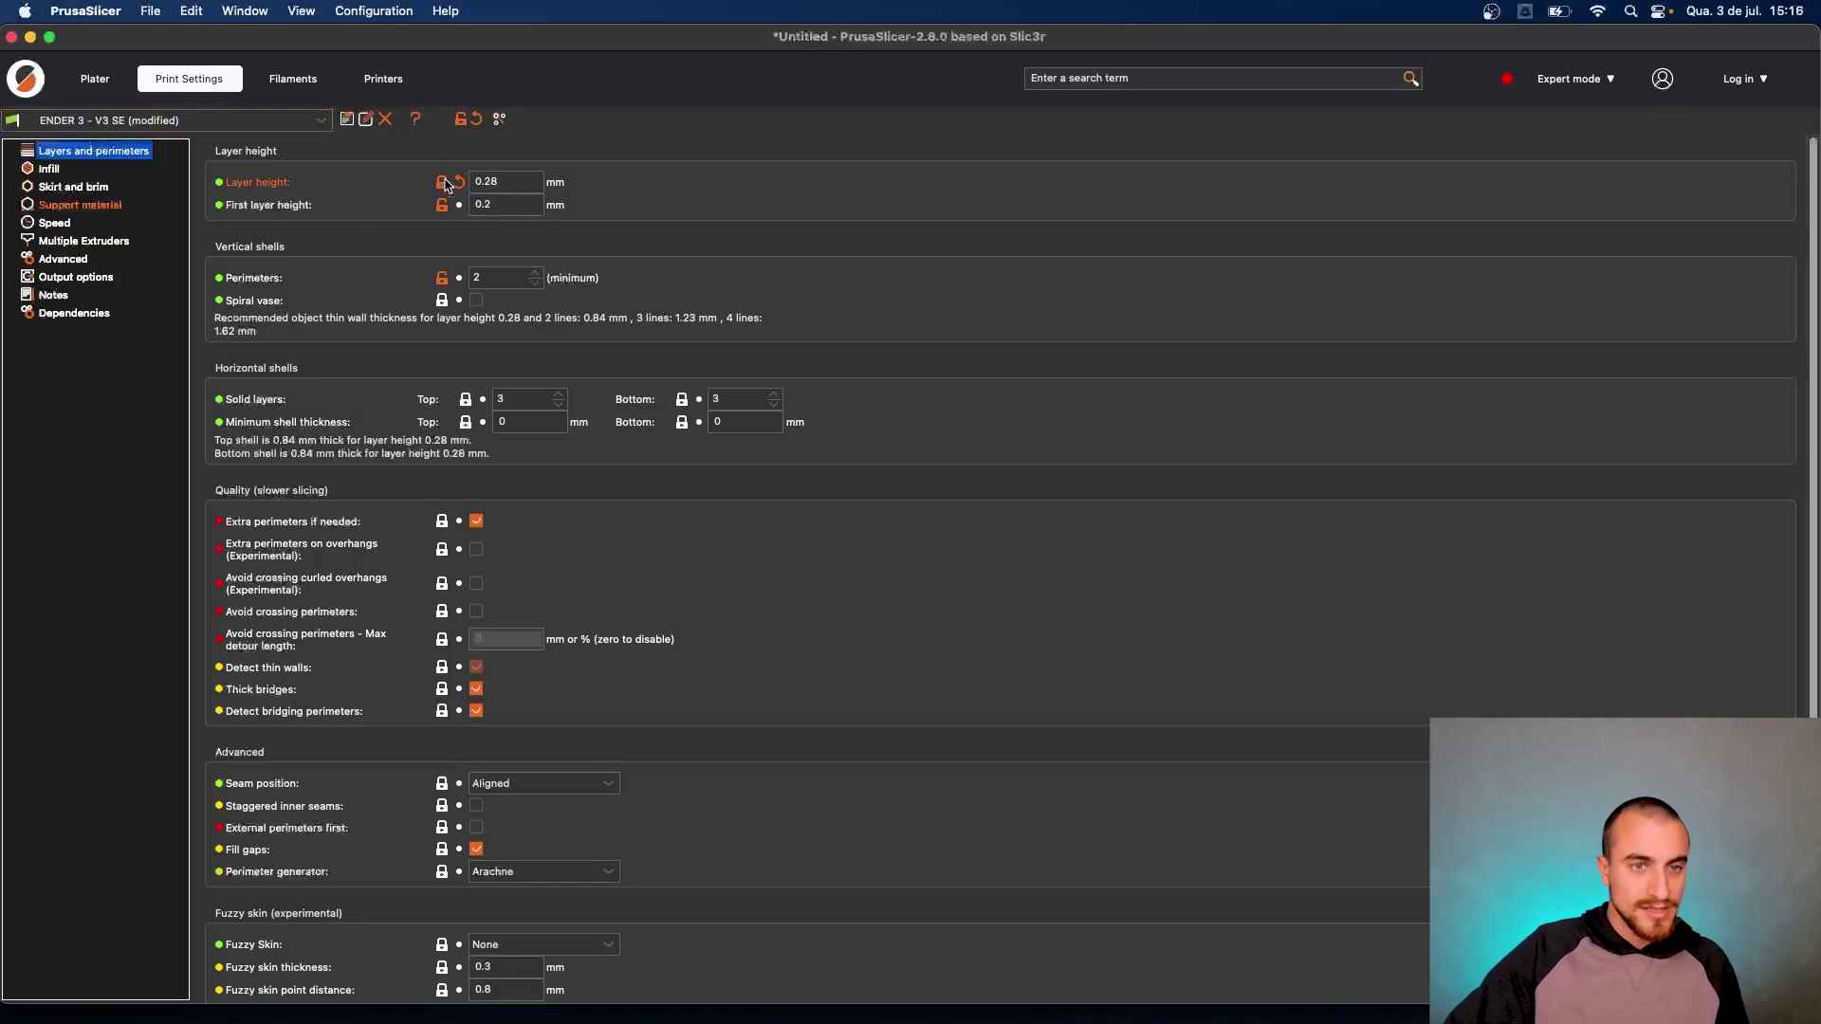
Review the infill, skirt and brim, and support material settings, and return to the build plate
{"action": "left_click", "coordinate": [52, 170]}
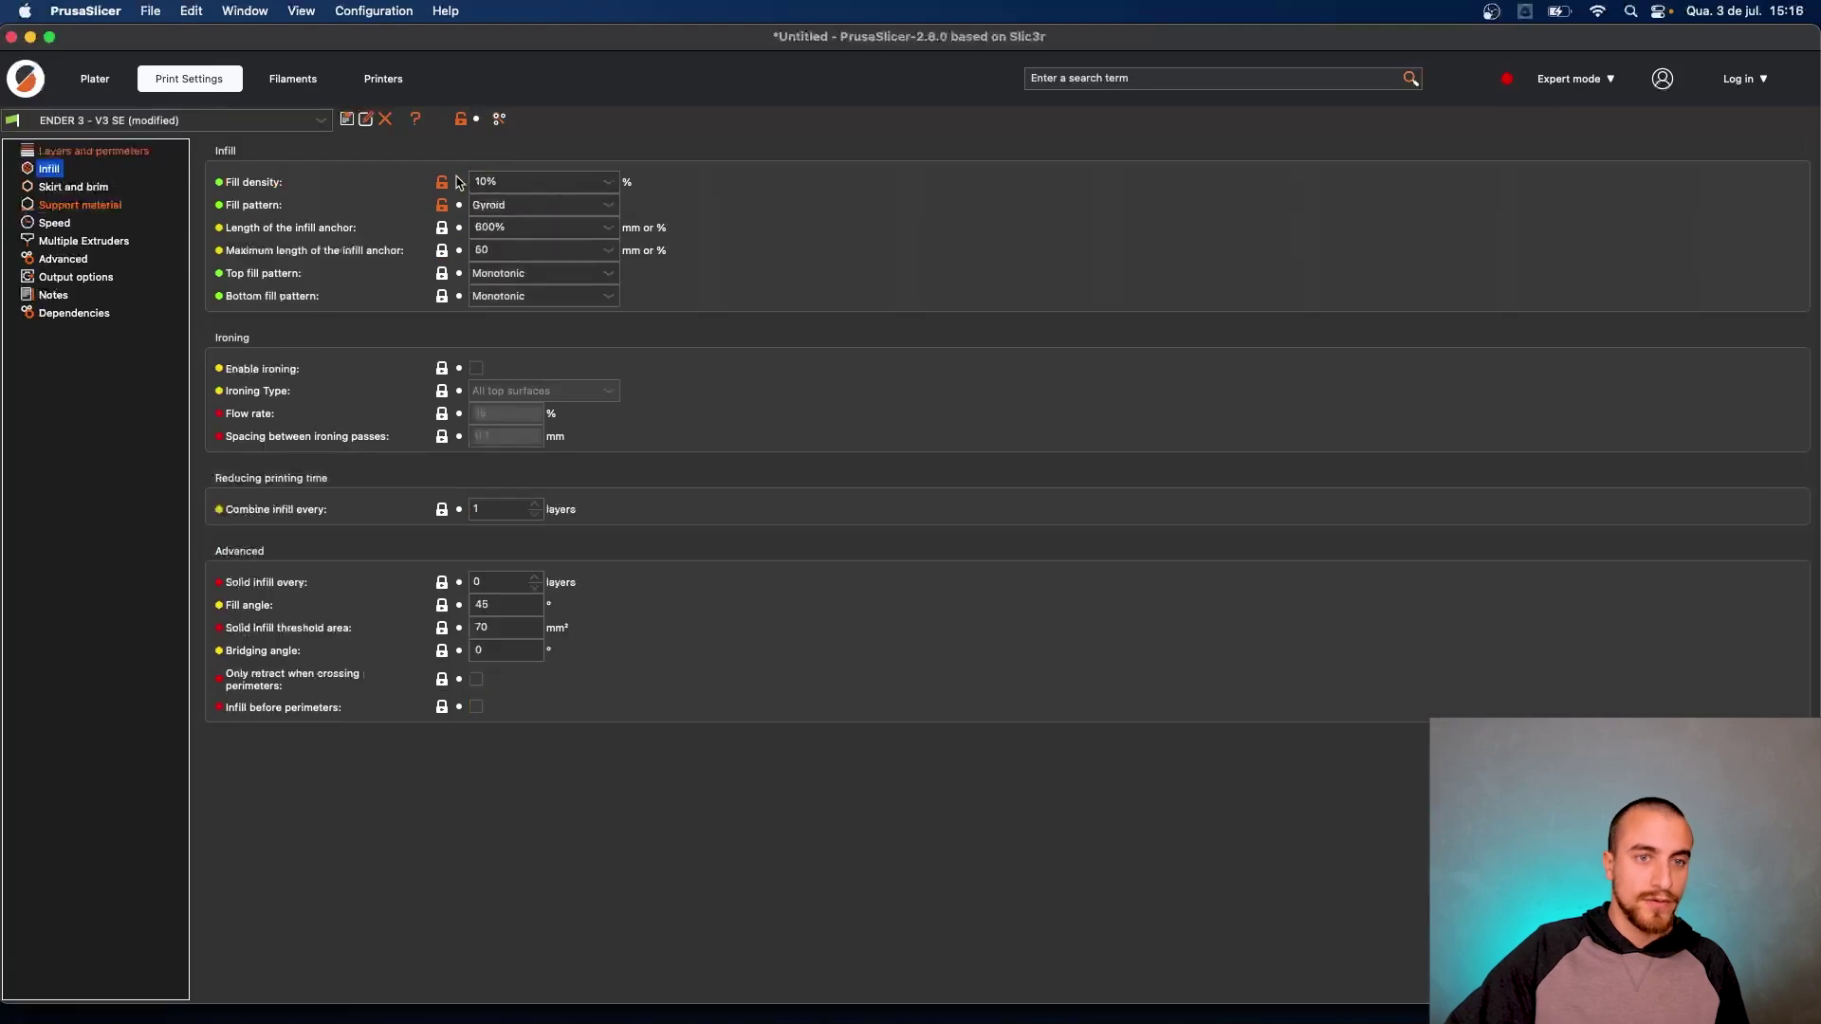
{"action": "left_click", "coordinate": [95, 189]}
{"action": "left_click", "coordinate": [106, 205]}
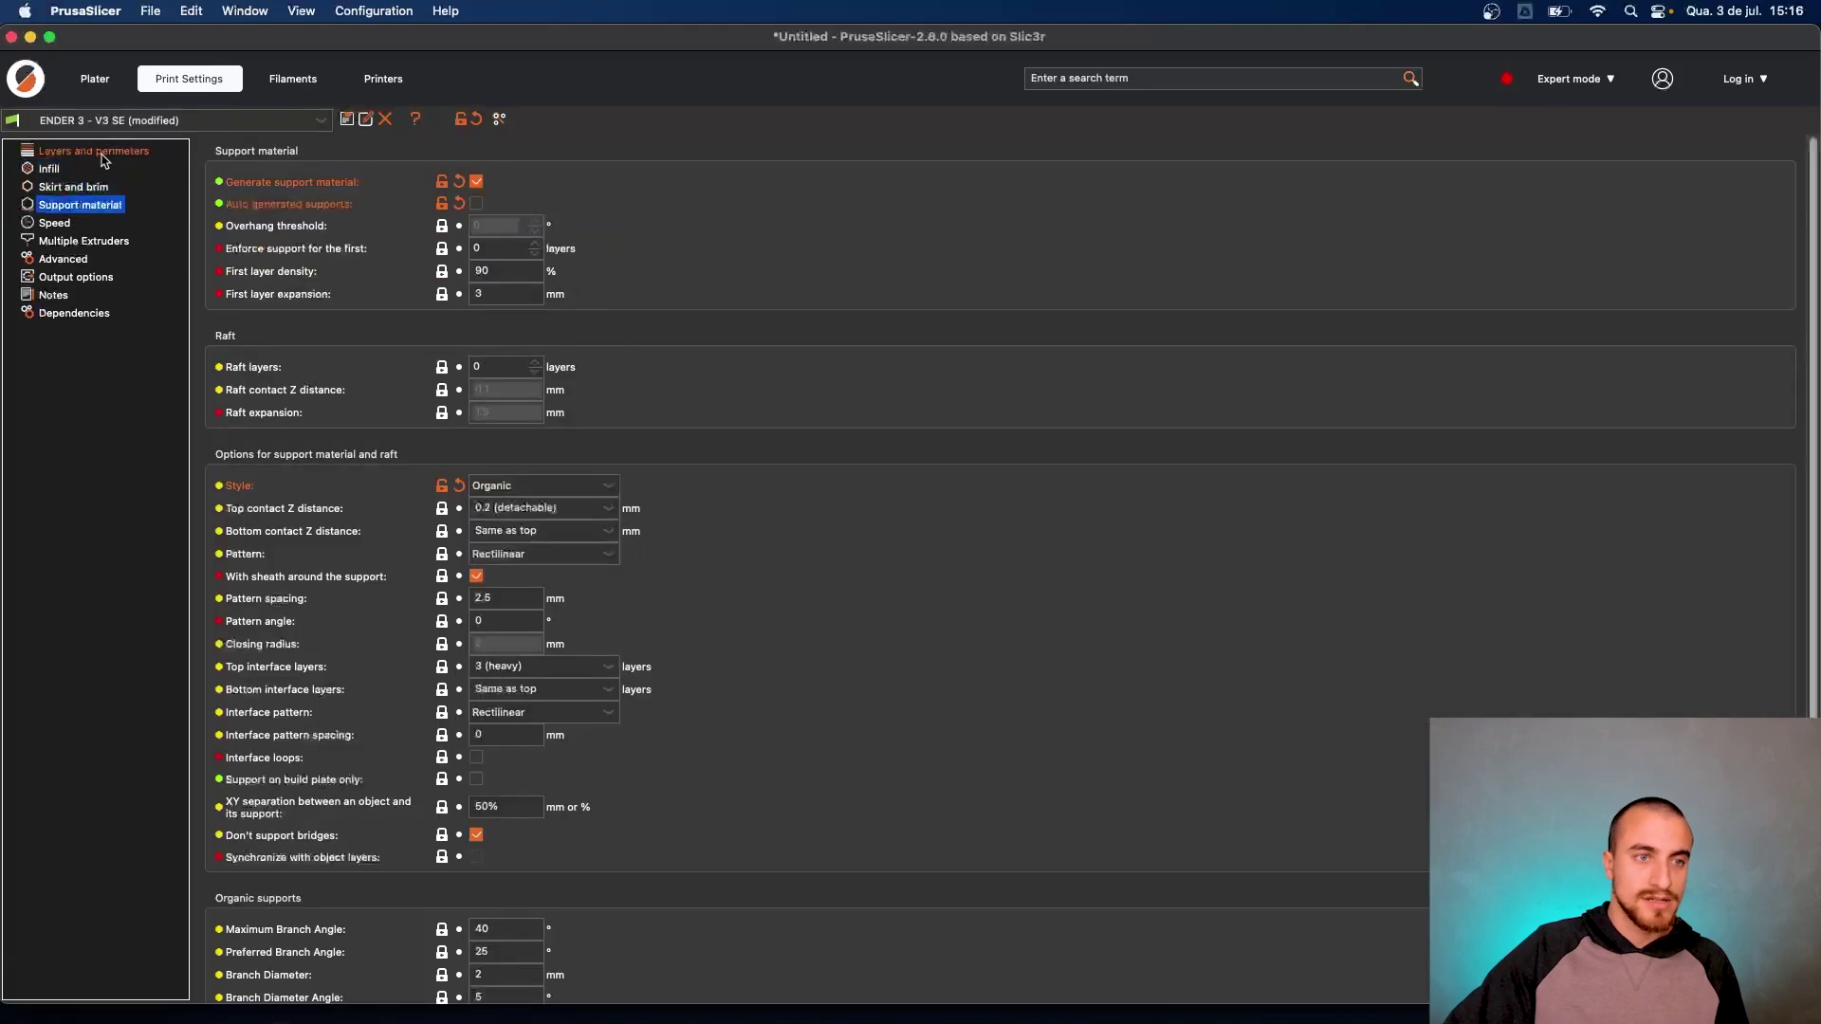
{"action": "left_click", "coordinate": [95, 150]}
{"action": "left_click", "coordinate": [95, 78]}
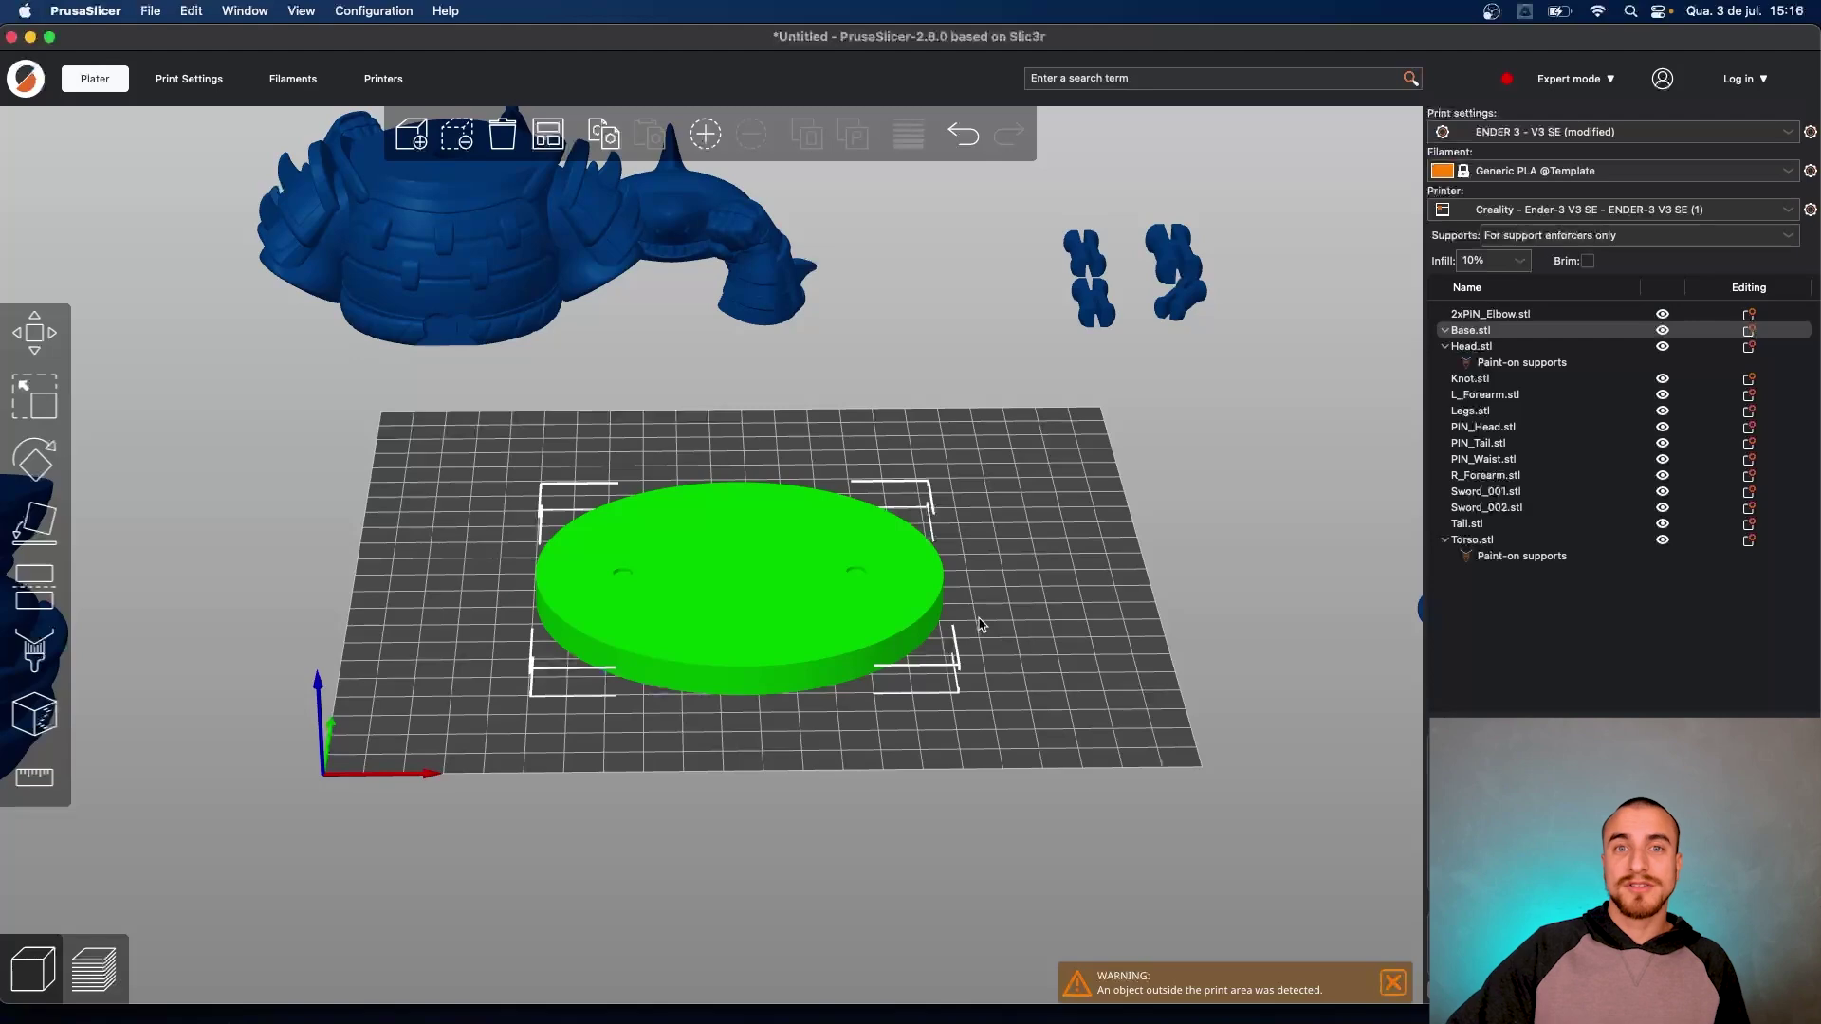
Inspect the base disc and its two peg holes up close, and slice the plate
{"action": "left_click_drag", "start_coordinate": [977, 621], "coordinate": [964, 611]}
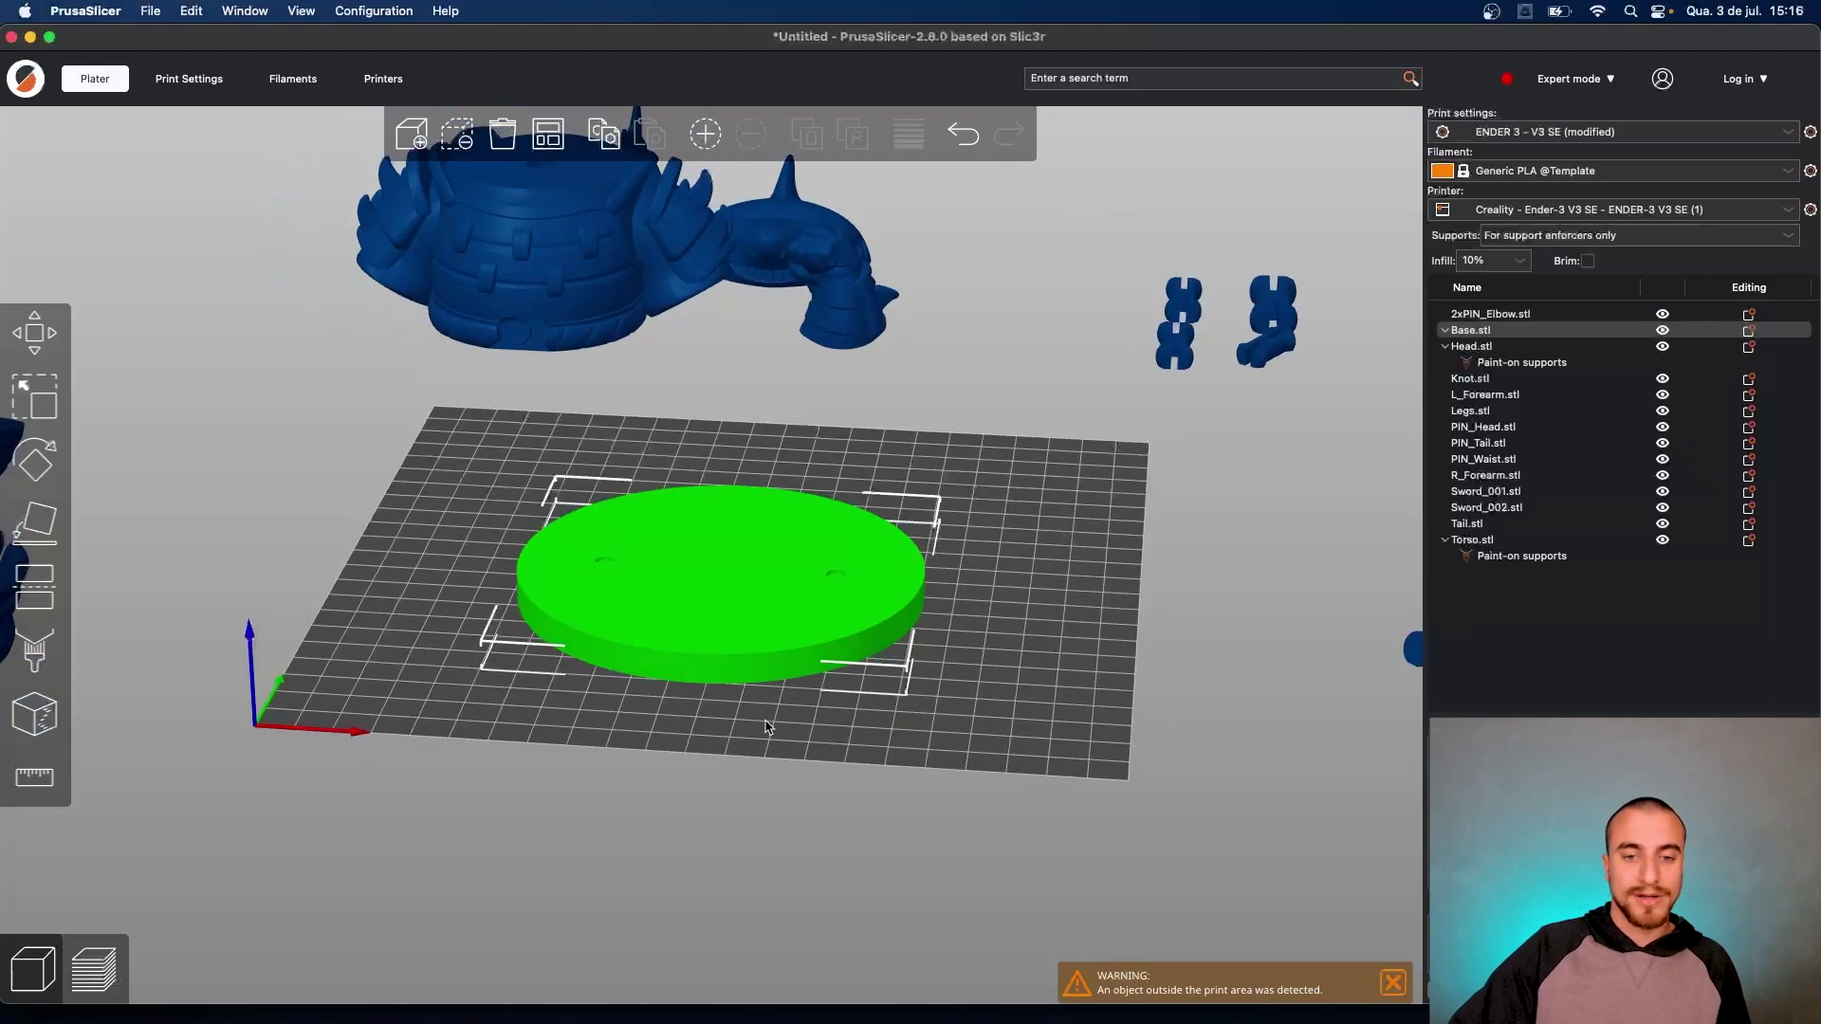
{"action": "scroll", "coordinate": [821, 654], "scroll_direction": "up", "scroll_amount": 10}
{"action": "scroll", "coordinate": [1138, 811], "scroll_direction": "up", "scroll_amount": 1}
{"action": "right_click_drag", "start_coordinate": [1138, 811], "coordinate": [913, 715]}
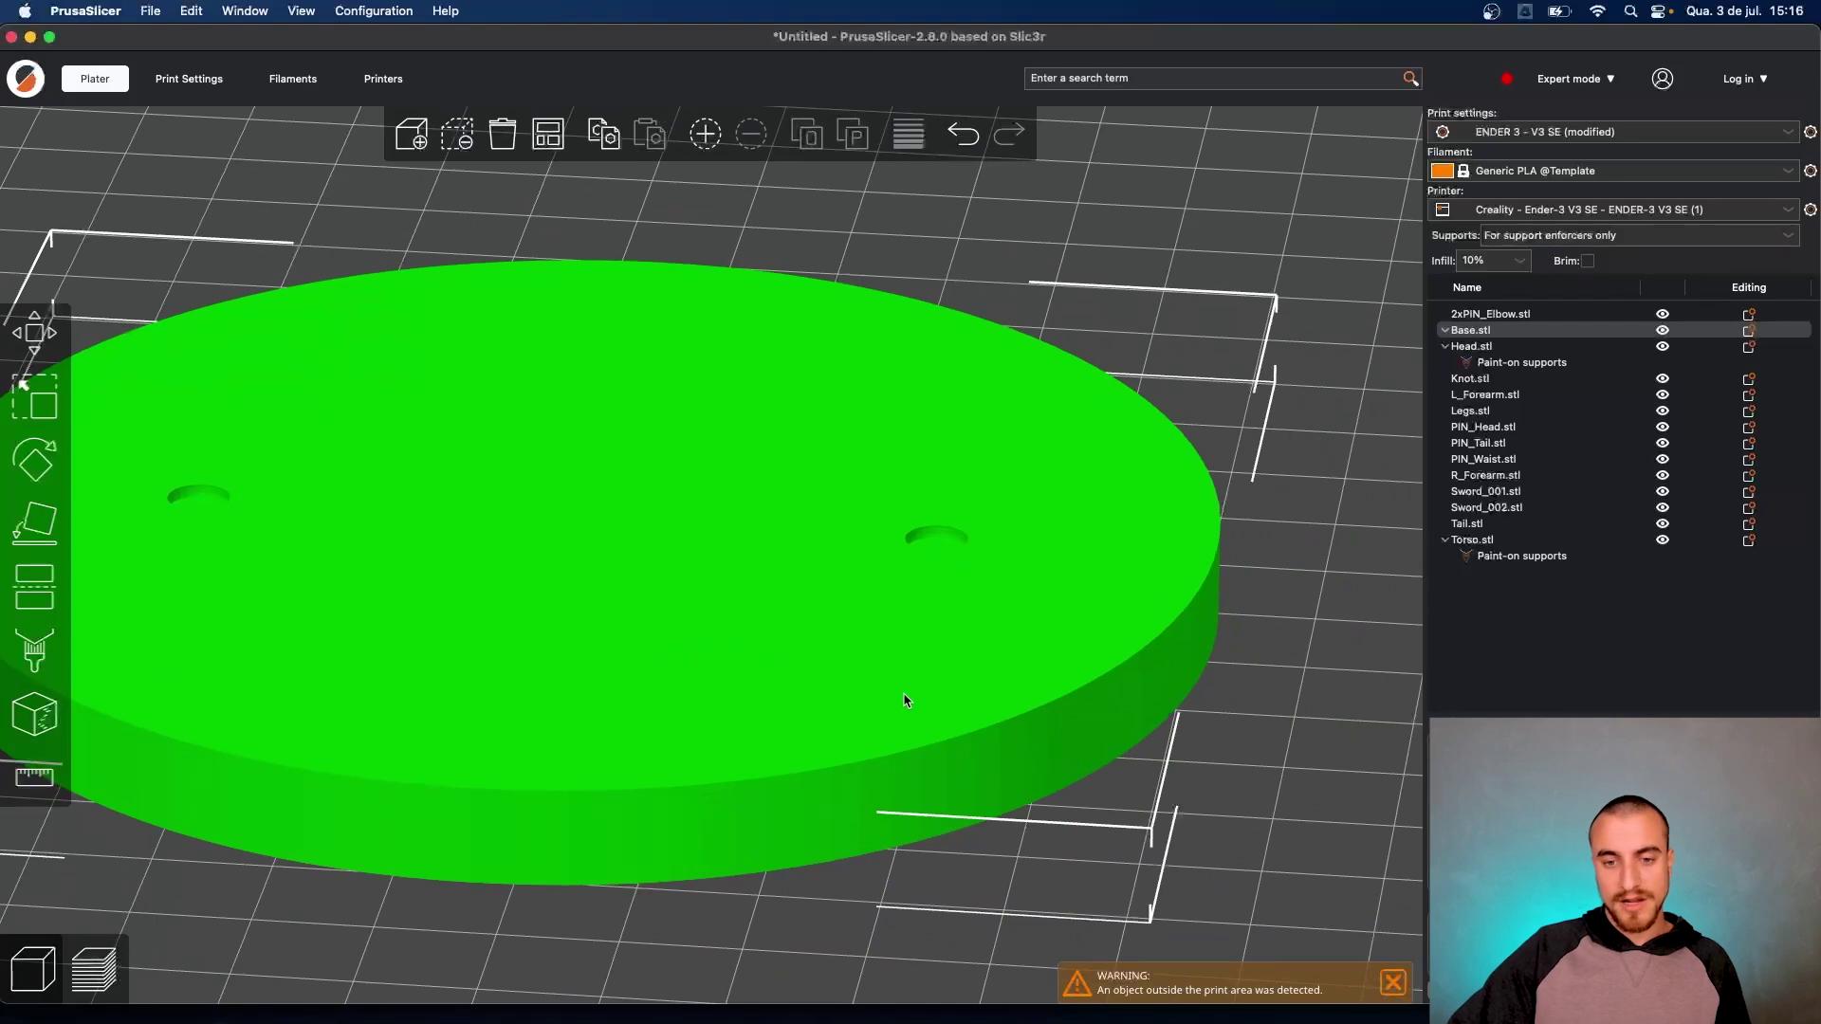
{"action": "scroll", "coordinate": [1128, 756], "scroll_direction": "up", "scroll_amount": 3}
{"action": "scroll", "coordinate": [1129, 756], "scroll_direction": "down", "scroll_amount": 6}
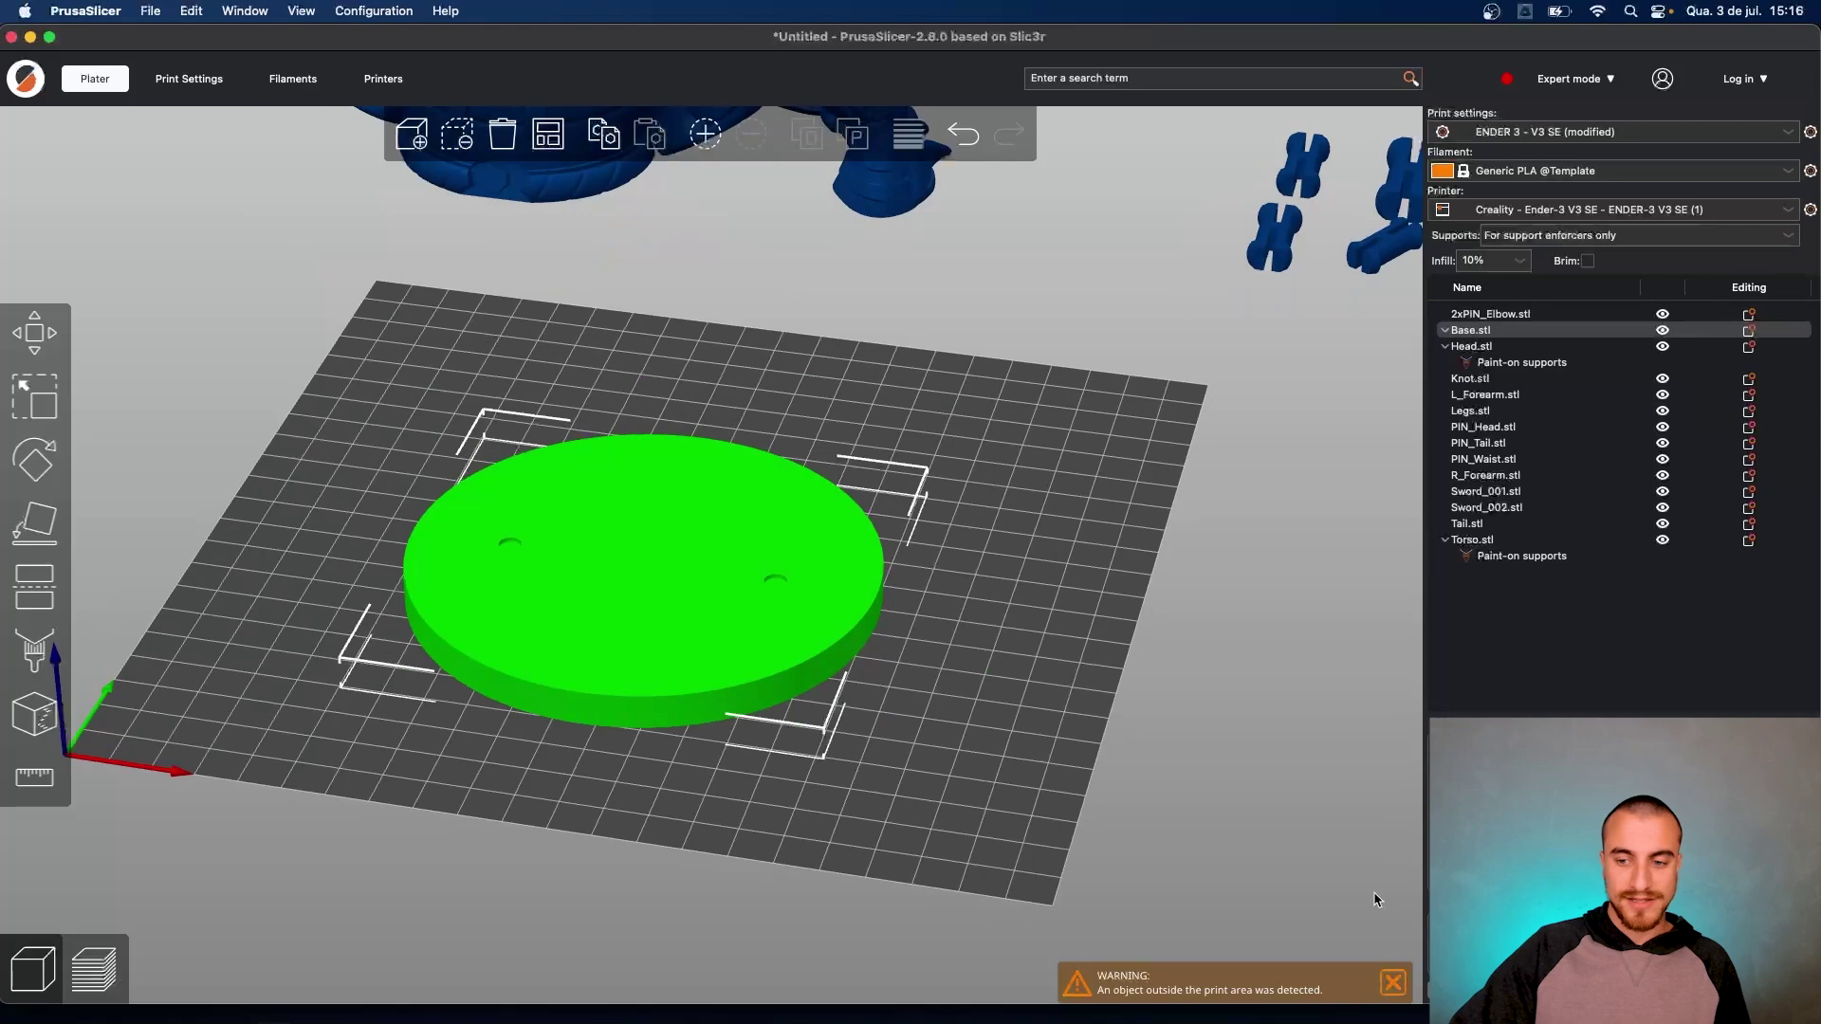
{"action": "key", "text": "Tab"}
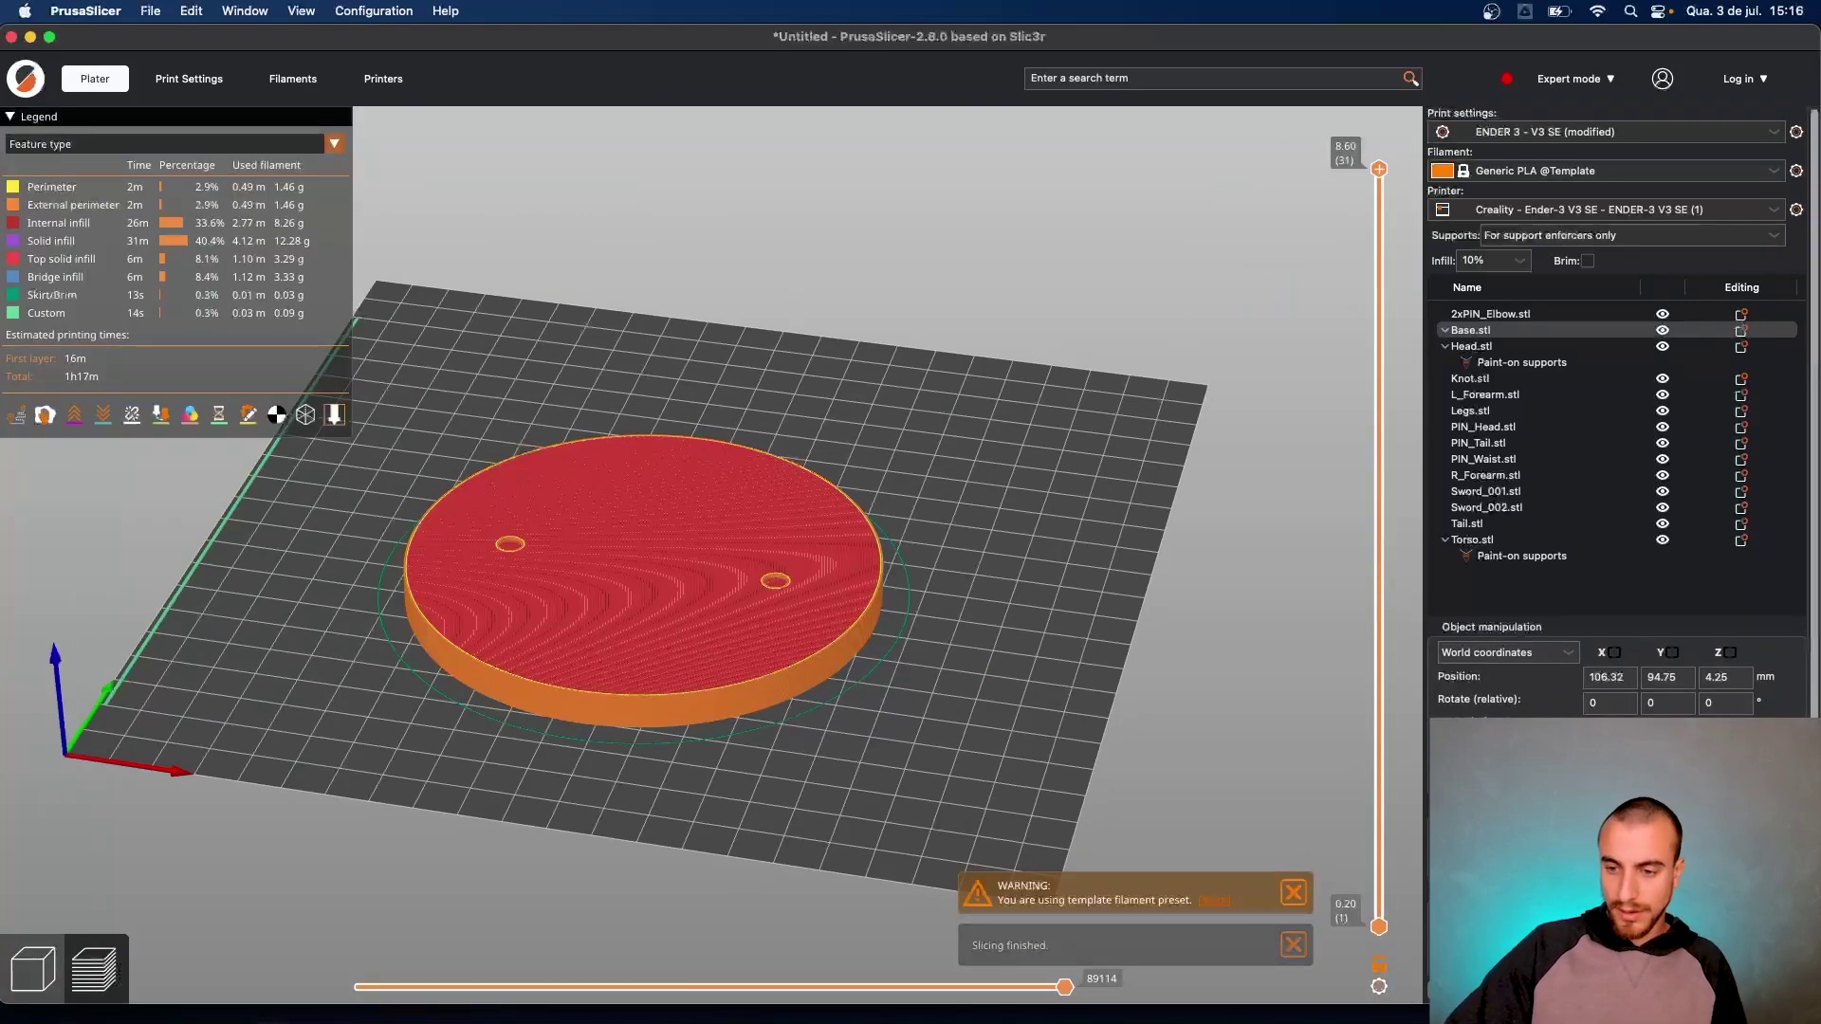
Inspect the sliced base disc's layered side wall, top surface and peg holes from several angles
{"action": "scroll", "coordinate": [1613, 408], "scroll_direction": "down", "scroll_amount": 1}
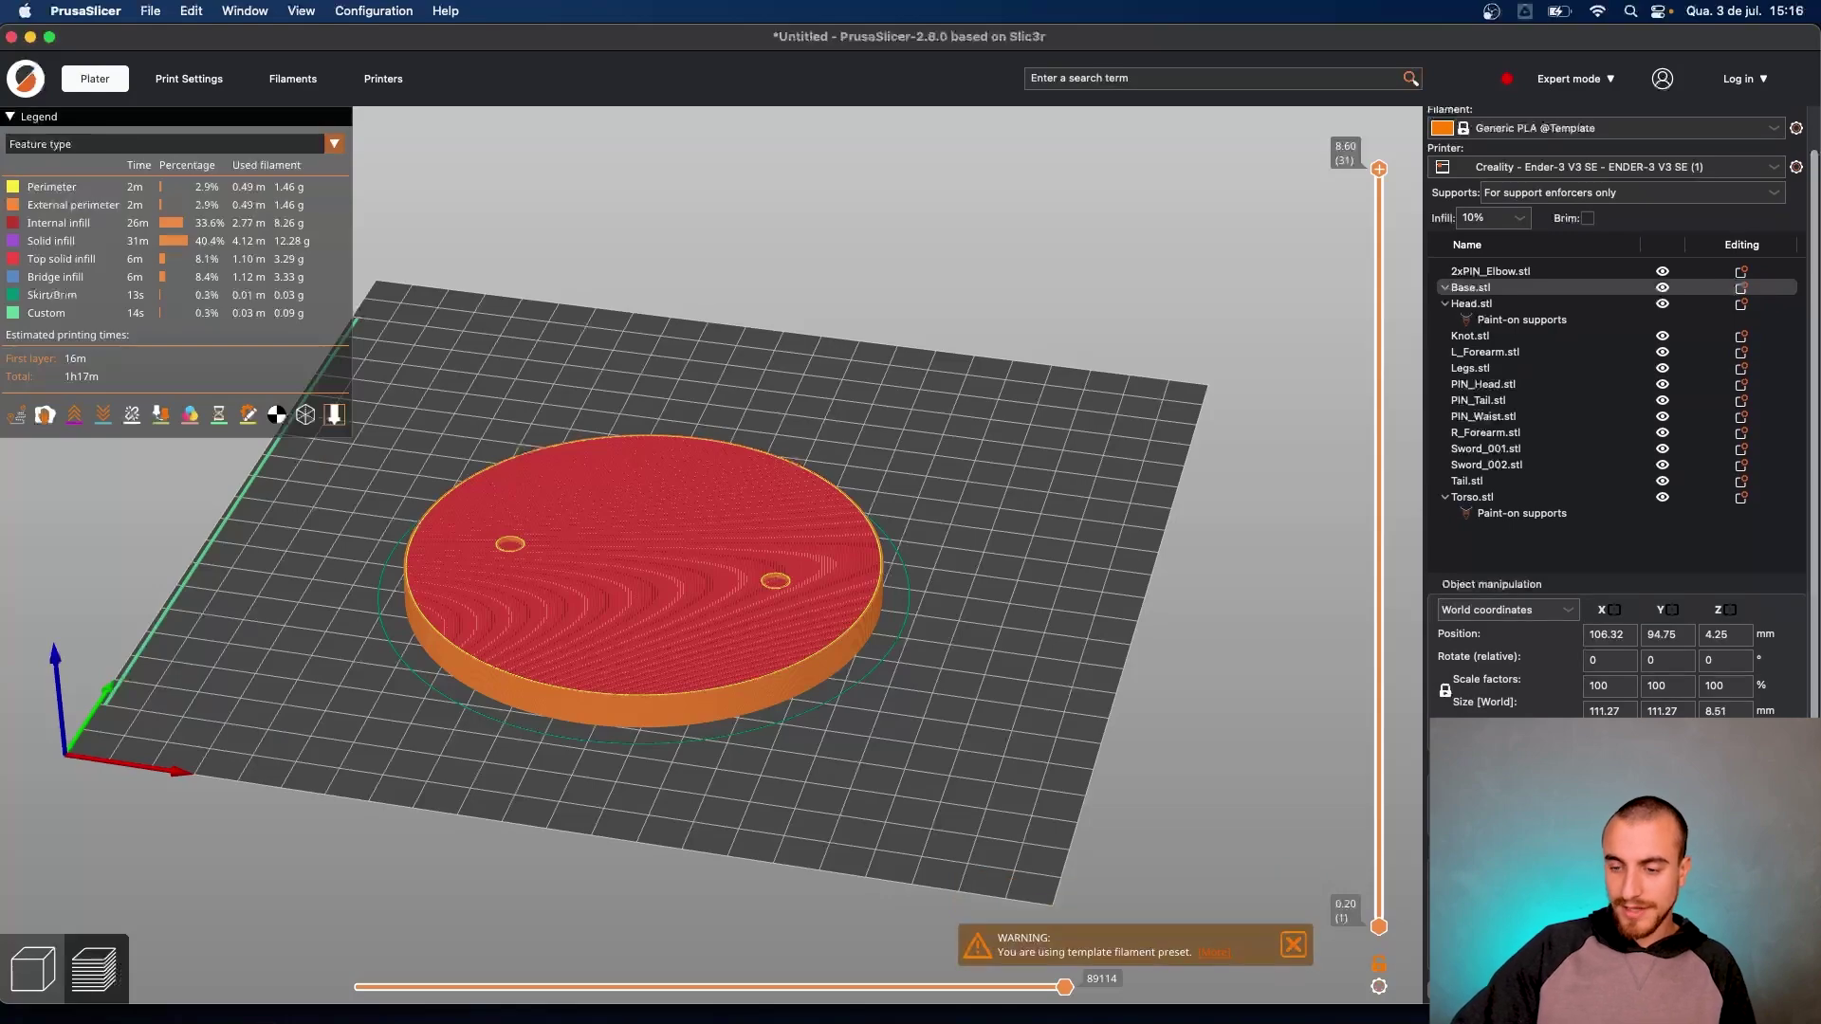
{"action": "left_click_drag", "start_coordinate": [1147, 728], "coordinate": [1053, 674]}
{"action": "left_click_drag", "start_coordinate": [1015, 695], "coordinate": [1016, 703]}
{"action": "scroll", "coordinate": [743, 573], "scroll_direction": "up", "scroll_amount": 14}
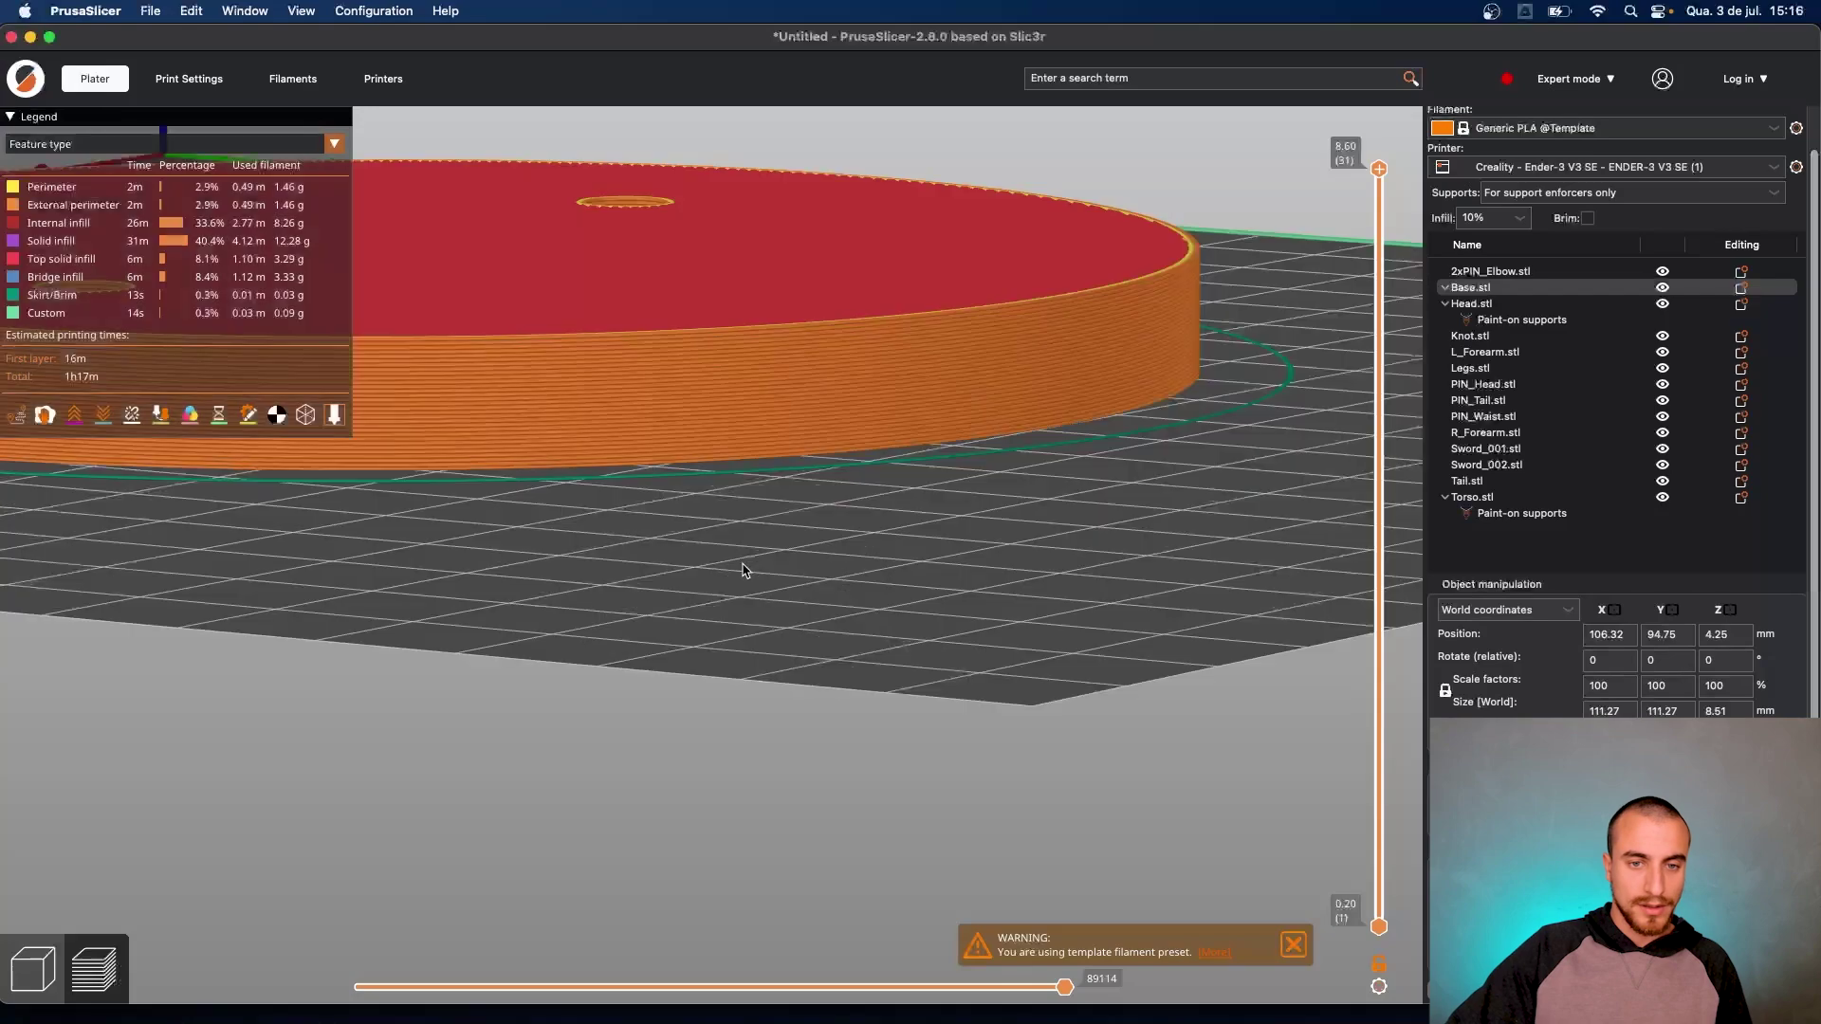
{"action": "right_click_drag", "start_coordinate": [1052, 526], "coordinate": [1170, 691]}
{"action": "scroll", "coordinate": [1168, 691], "scroll_direction": "down", "scroll_amount": 8}
{"action": "left_click_drag", "start_coordinate": [1168, 692], "coordinate": [981, 681]}
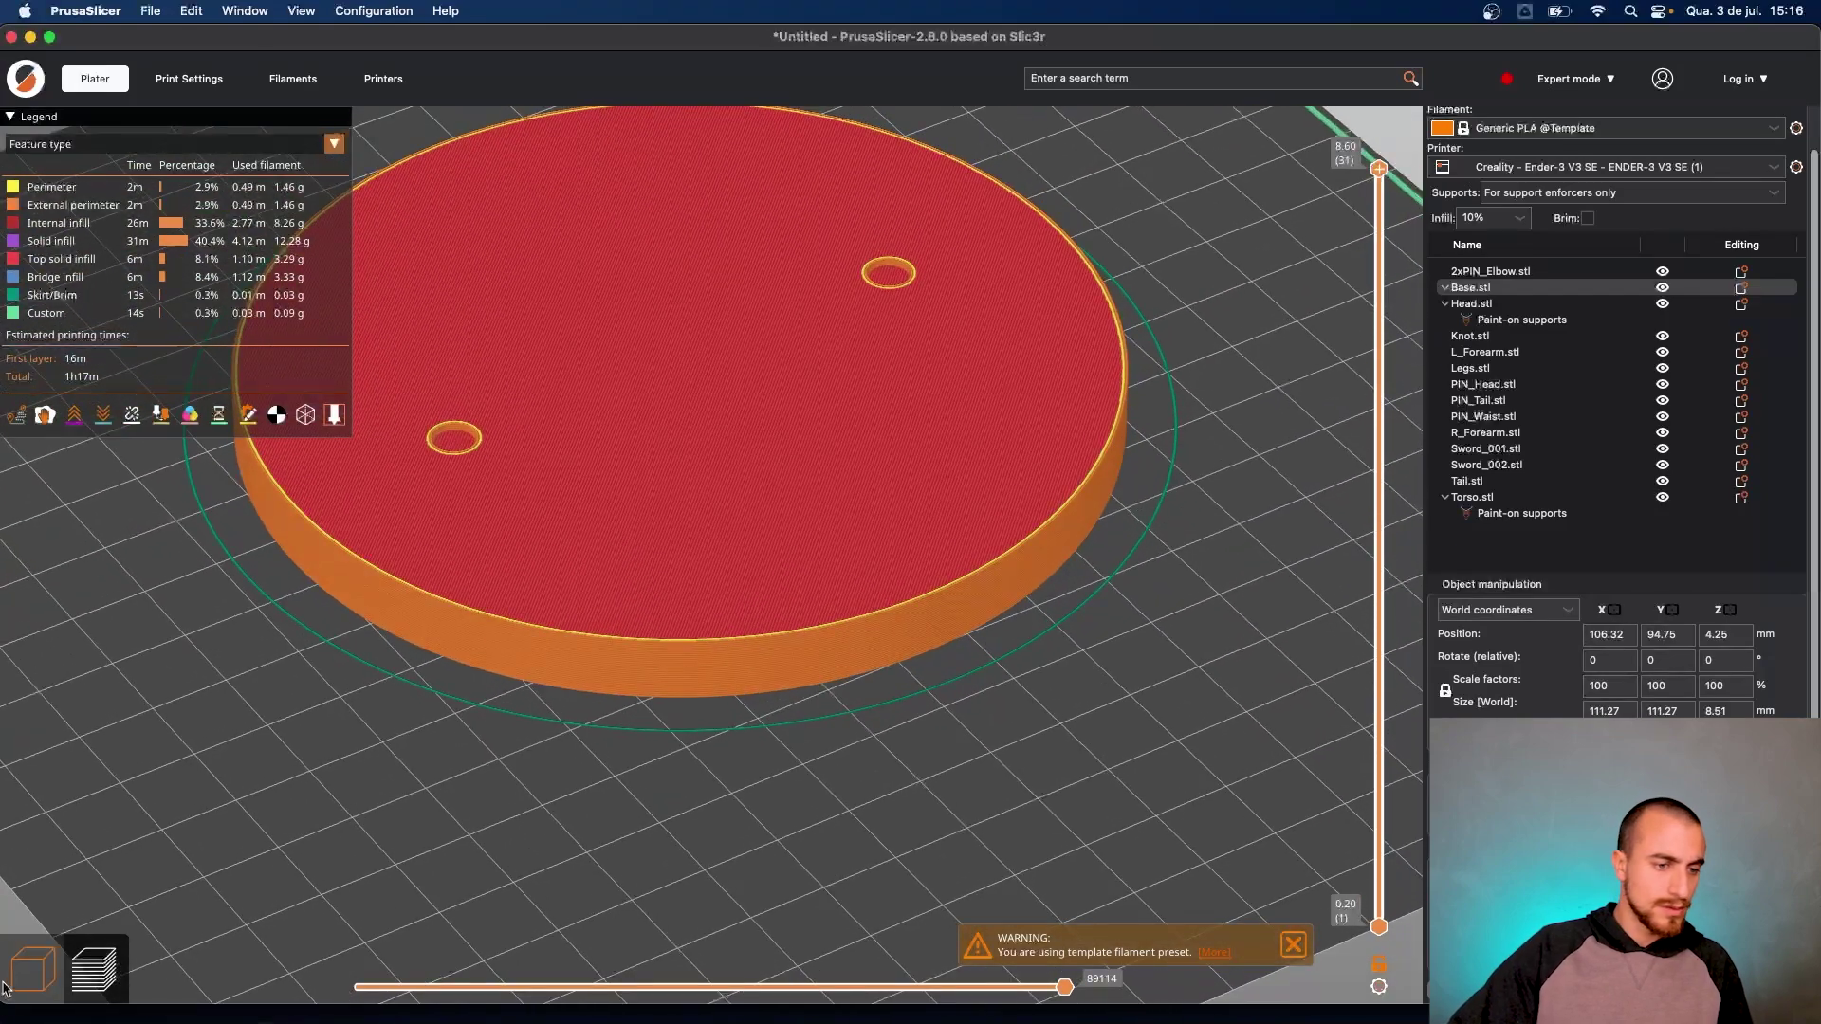
Return to the model editing view, move the Base disc off the build plate, and place the waist pin on it
{"action": "left_click", "coordinate": [33, 969]}
{"action": "scroll", "coordinate": [210, 910], "scroll_direction": "down", "scroll_amount": 10}
{"action": "left_click_drag", "start_coordinate": [661, 528], "coordinate": [228, 495]}
{"action": "left_click_drag", "start_coordinate": [710, 832], "coordinate": [667, 556]}
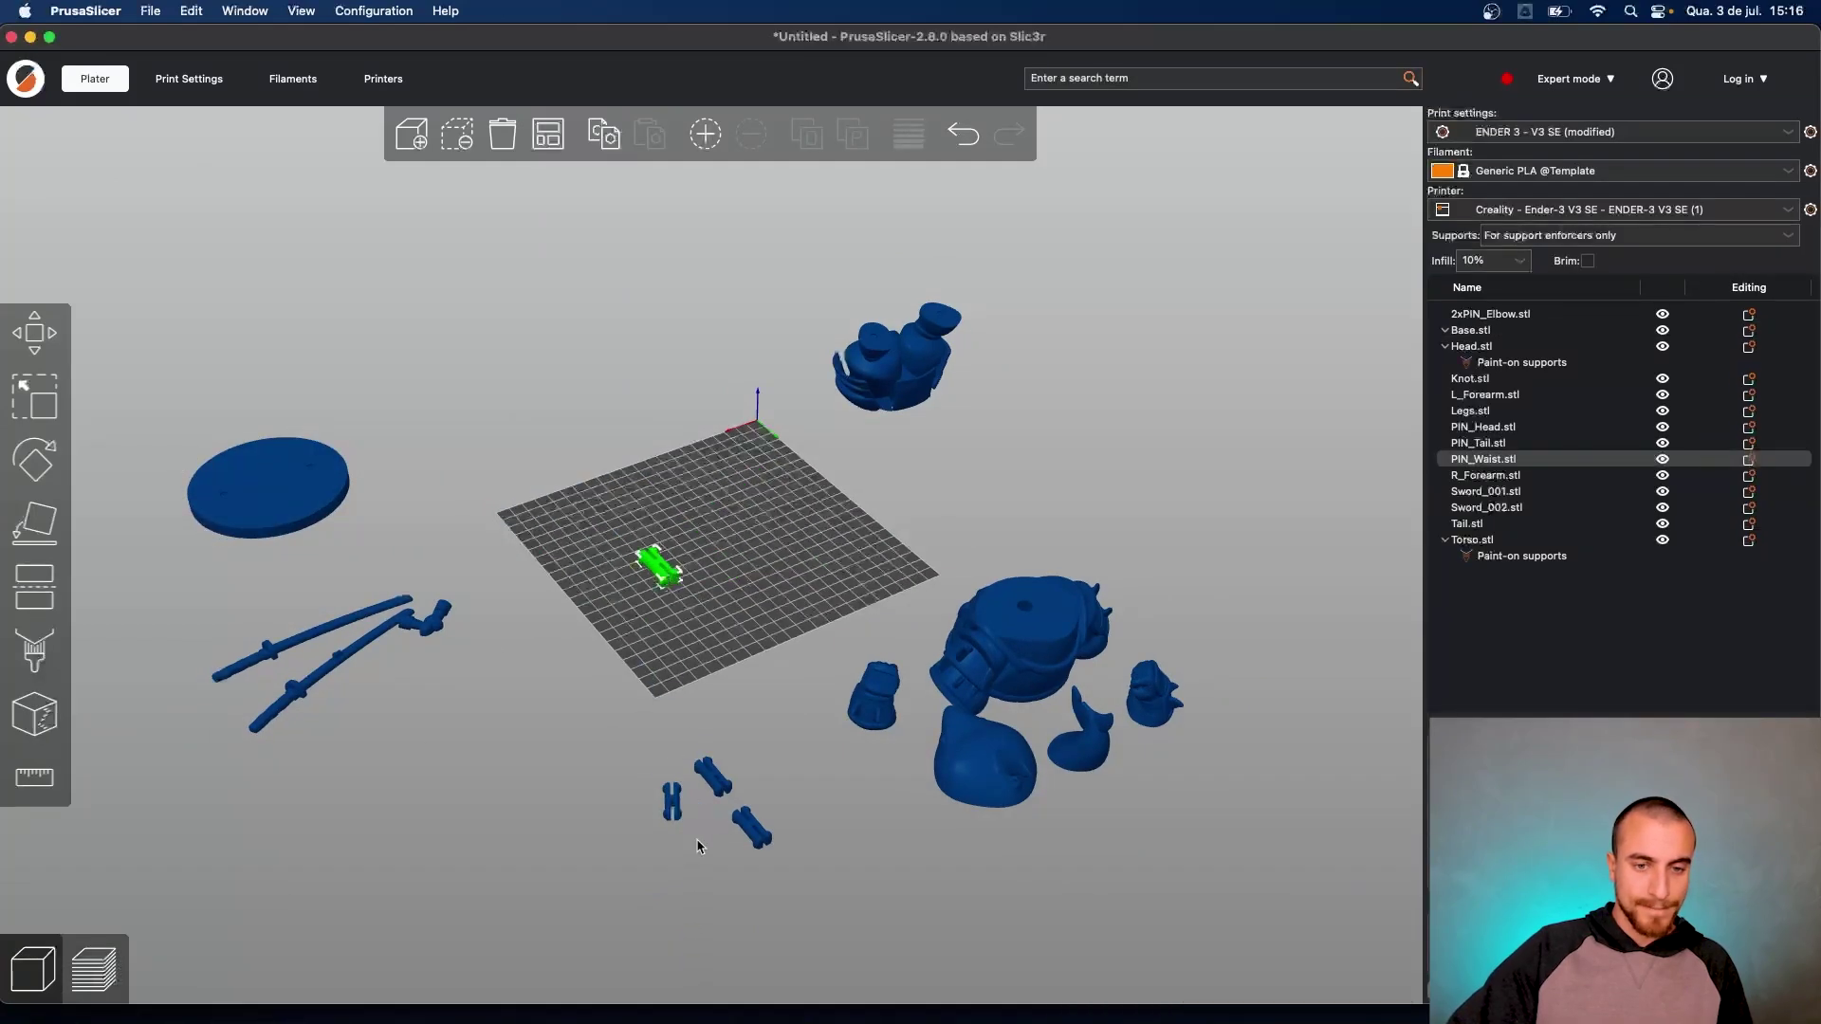
Place the elbow, head and tail pins on the build plate beside the waist pin
{"action": "left_click_drag", "start_coordinate": [681, 811], "coordinate": [738, 552]}
{"action": "left_click_drag", "start_coordinate": [715, 782], "coordinate": [691, 619]}
{"action": "left_click_drag", "start_coordinate": [754, 839], "coordinate": [690, 550]}
{"action": "left_click", "coordinate": [731, 548]}
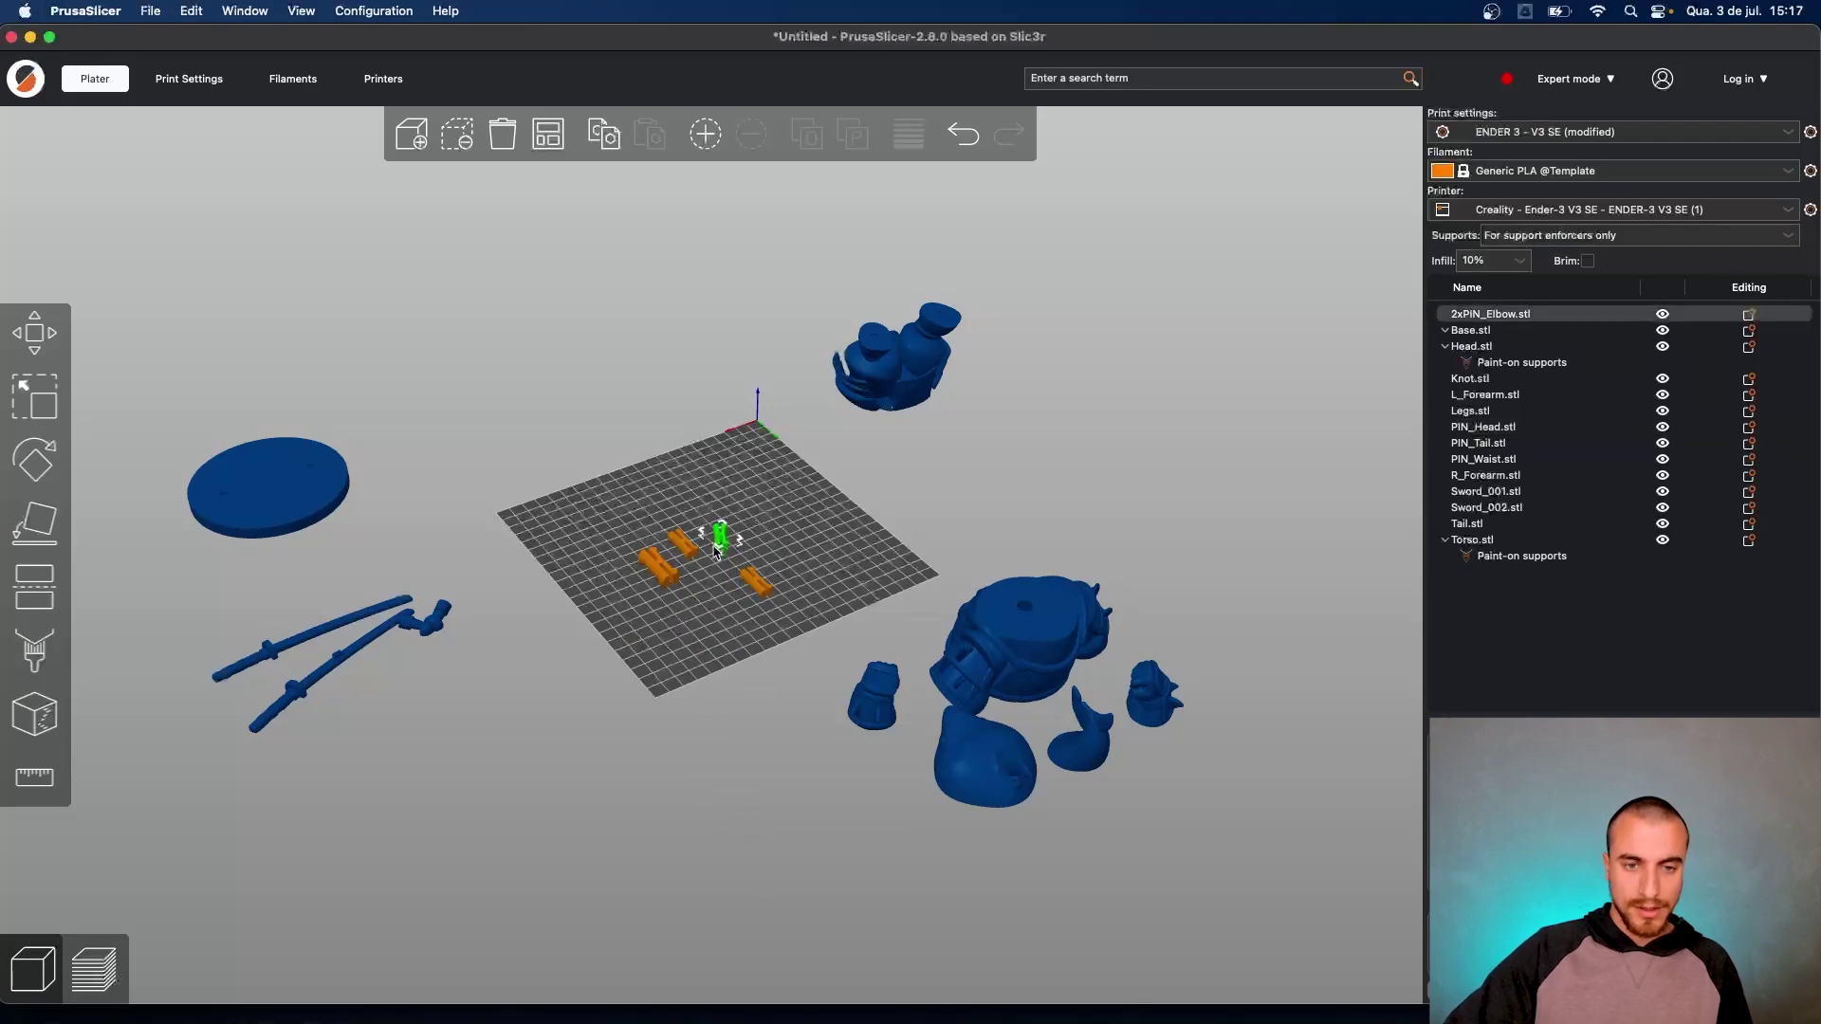
{"action": "scroll", "coordinate": [726, 552], "scroll_direction": "up", "scroll_amount": 3}
{"action": "mouse_move", "coordinate": [768, 617]}
{"action": "left_mouse_down"}
{"action": "mouse_move", "coordinate": [775, 592]}
{"action": "mouse_move", "coordinate": [776, 613]}
{"action": "left_mouse_up"}
{"action": "left_click_drag", "start_coordinate": [784, 588], "coordinate": [793, 544]}
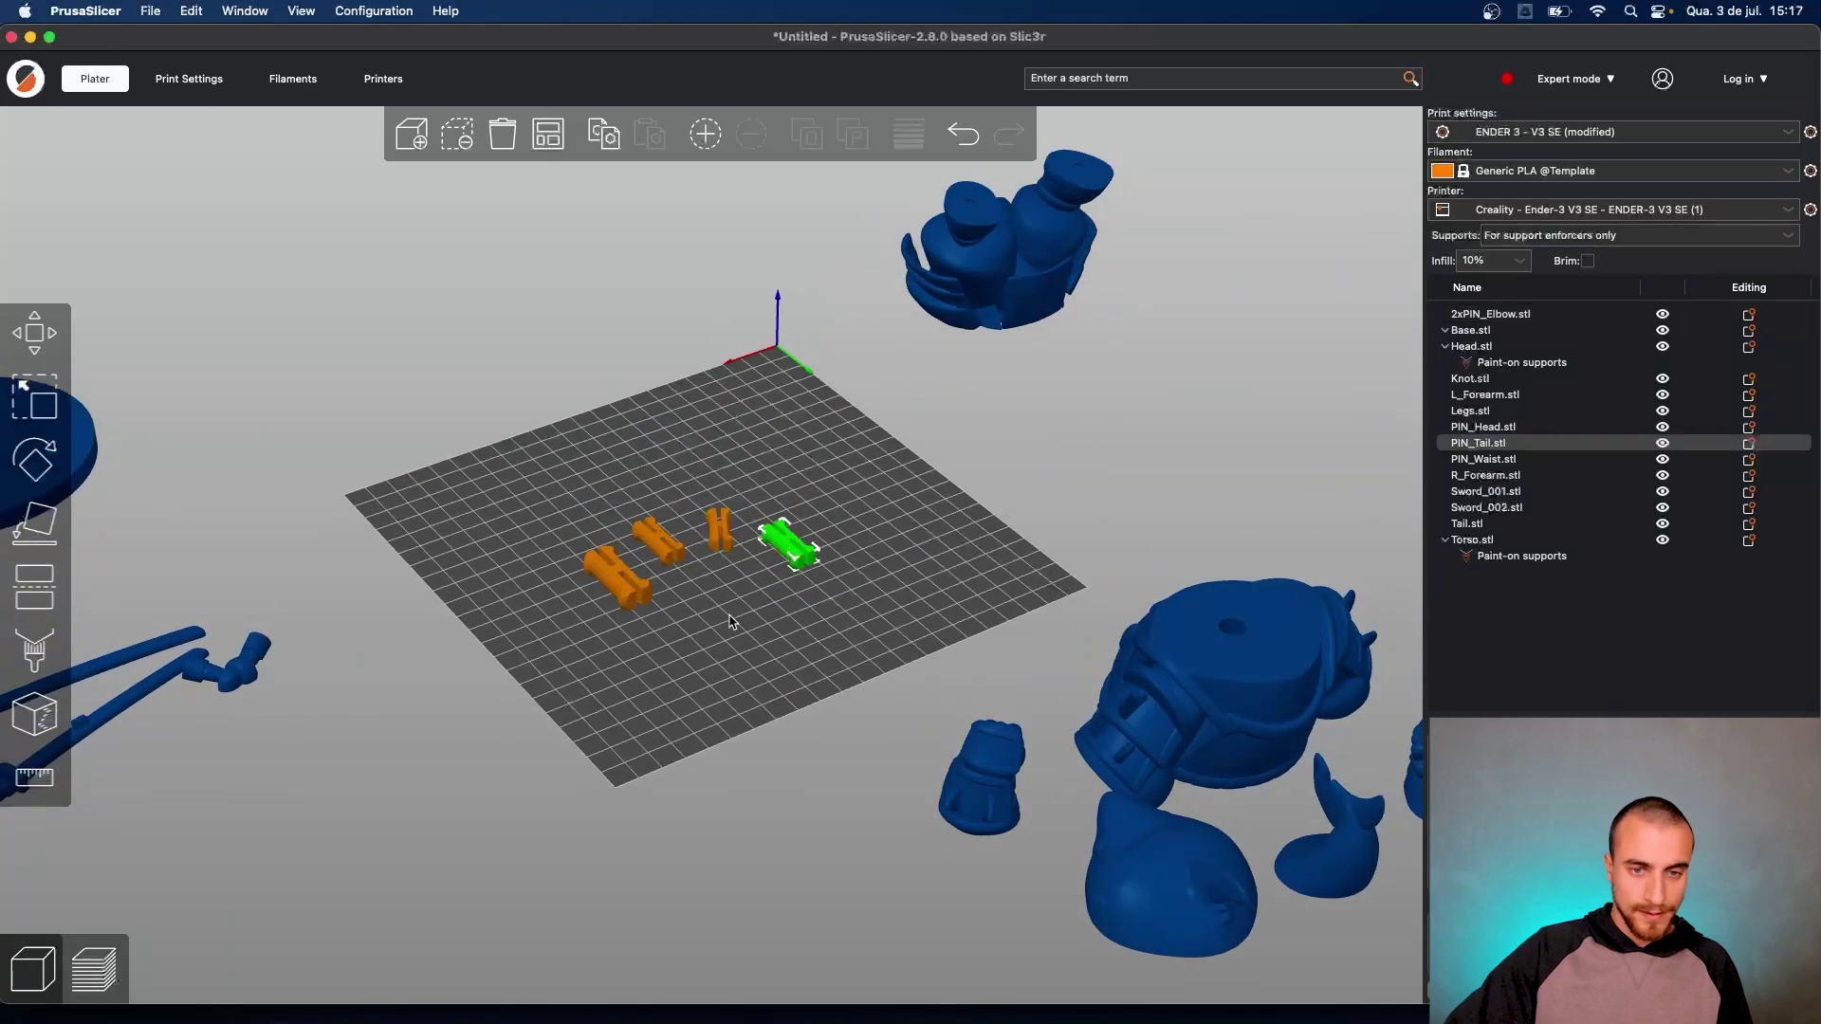
Adjust the positions of the elbow and head pins so the four pins sit in an evenly spaced row
{"action": "left_click_drag", "start_coordinate": [721, 609], "coordinate": [706, 615]}
{"action": "scroll", "coordinate": [668, 579], "scroll_direction": "up", "scroll_amount": 8}
{"action": "right_click_drag", "start_coordinate": [681, 601], "coordinate": [750, 639]}
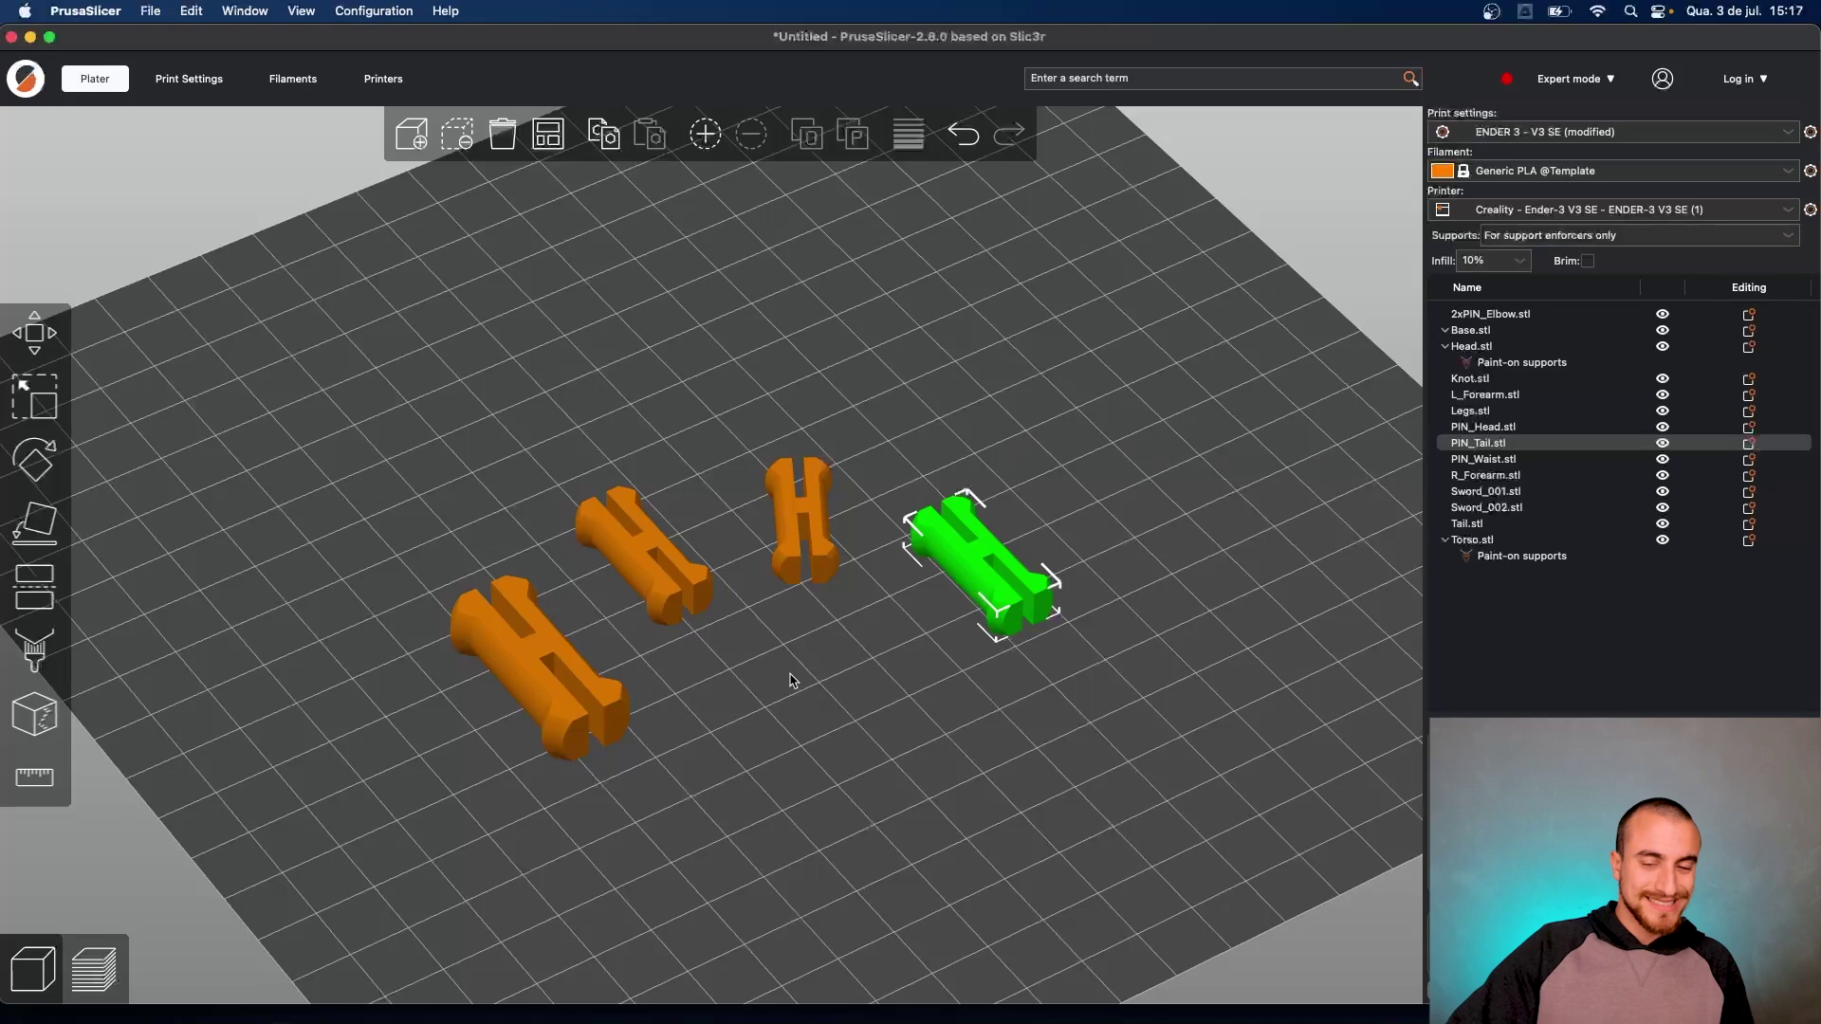
{"action": "left_click_drag", "start_coordinate": [817, 538], "coordinate": [826, 565]}
{"action": "left_click_drag", "start_coordinate": [652, 560], "coordinate": [664, 580]}
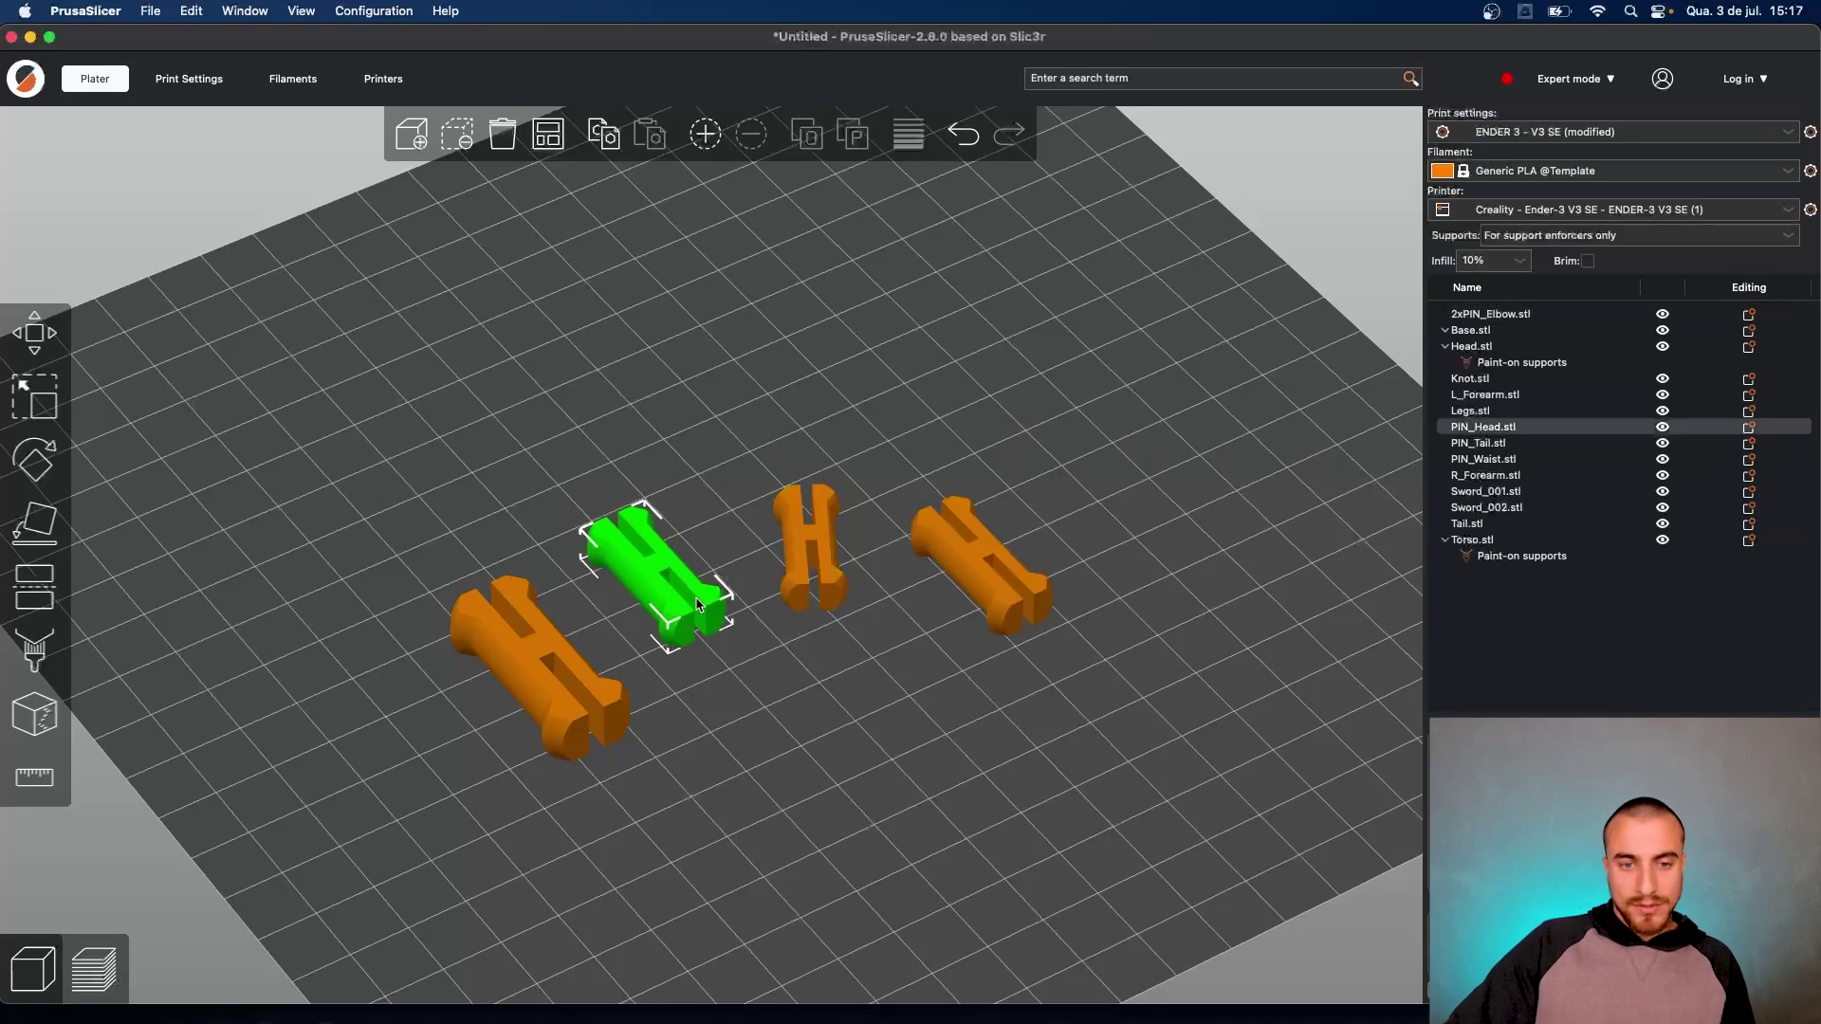
{"action": "left_click", "coordinate": [800, 558]}
{"action": "left_click", "coordinate": [982, 564]}
{"action": "scroll", "coordinate": [943, 642], "scroll_direction": "up", "scroll_amount": 3}
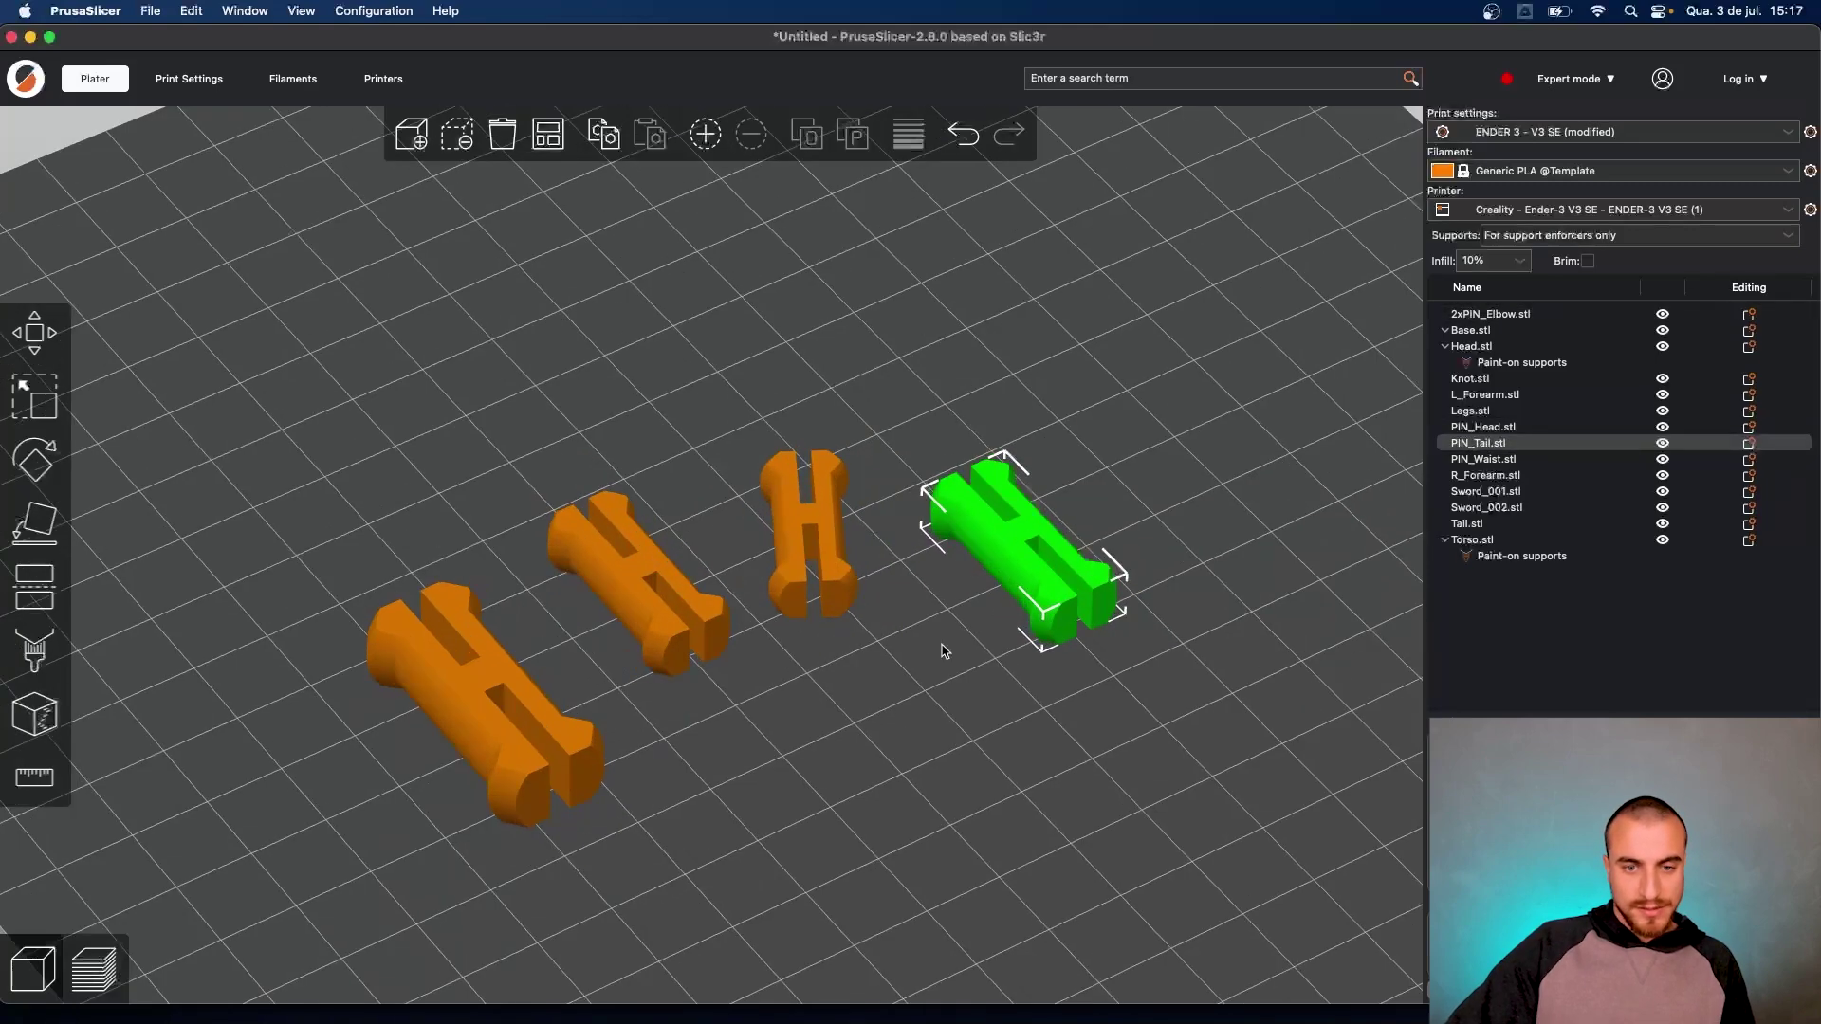
Set the layer height to 0.2 mm for the pins, review the skirt and support settings, and return to the build plate
{"action": "left_click", "coordinate": [233, 80]}
{"action": "double_click", "coordinate": [510, 182]}
{"action": "type", "text": "0.2"}
{"action": "key", "text": "Return"}
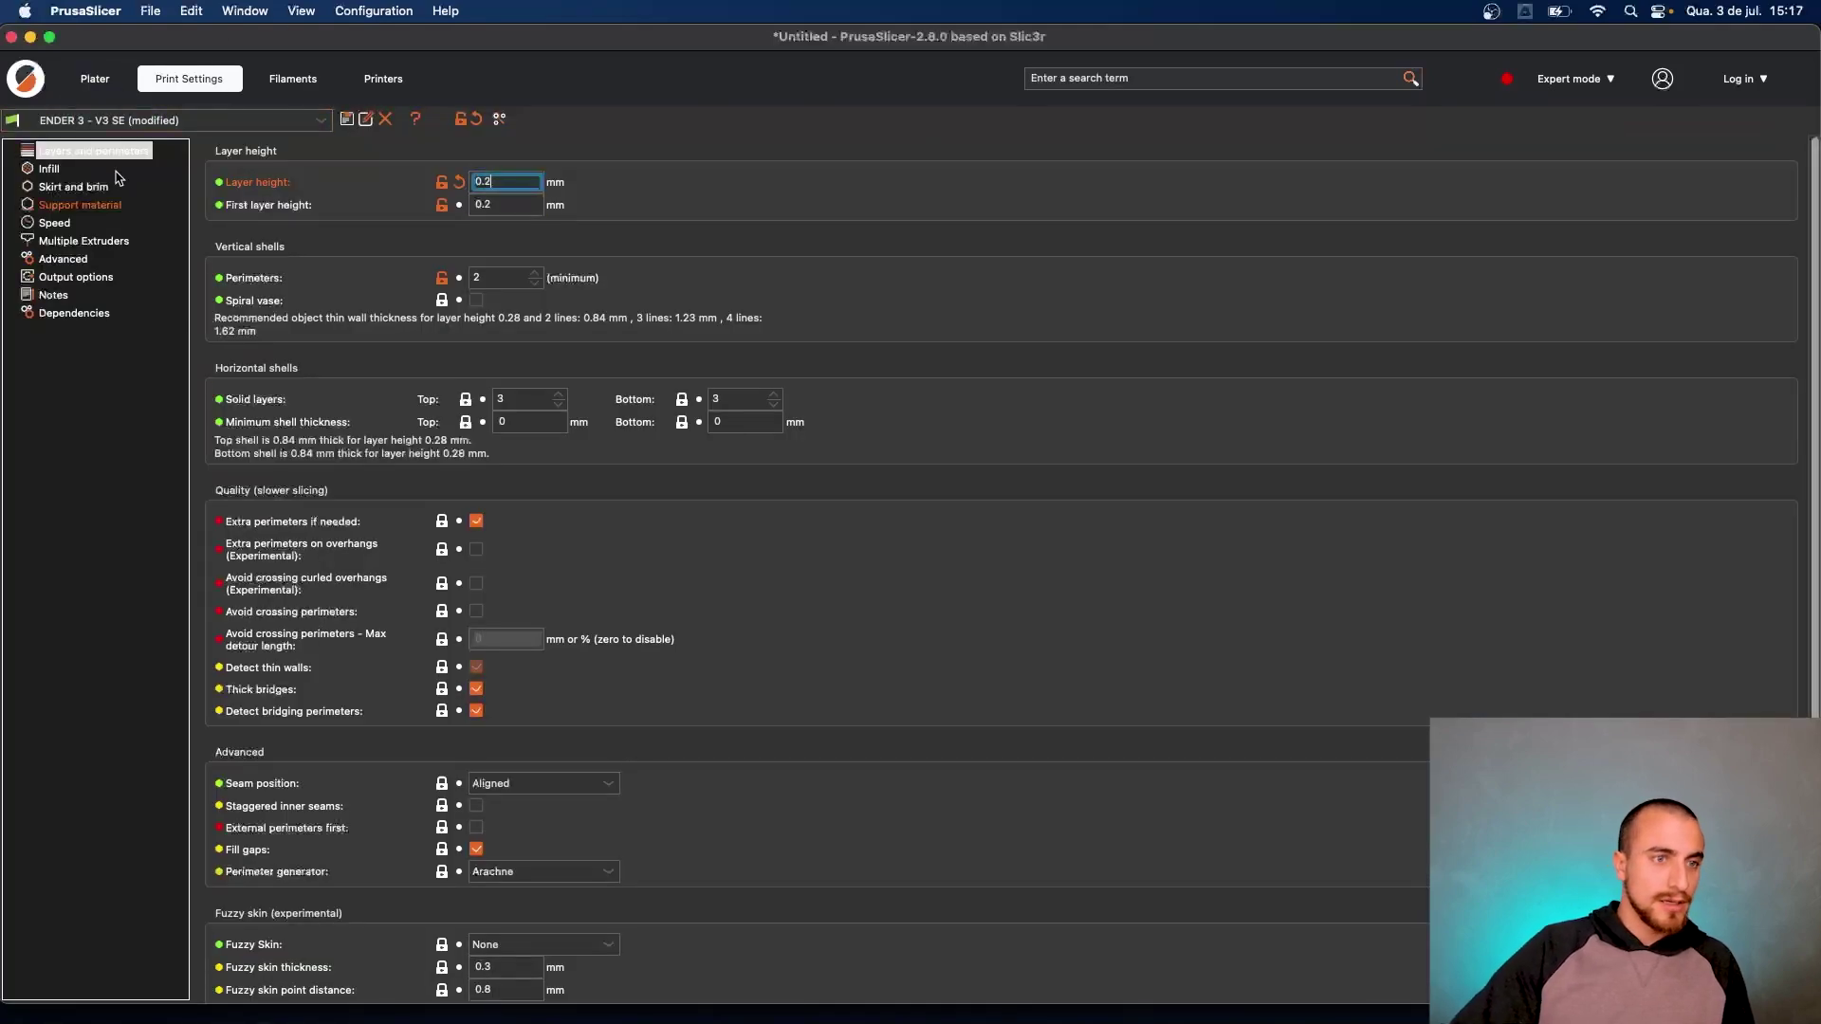
{"action": "left_click", "coordinate": [74, 186]}
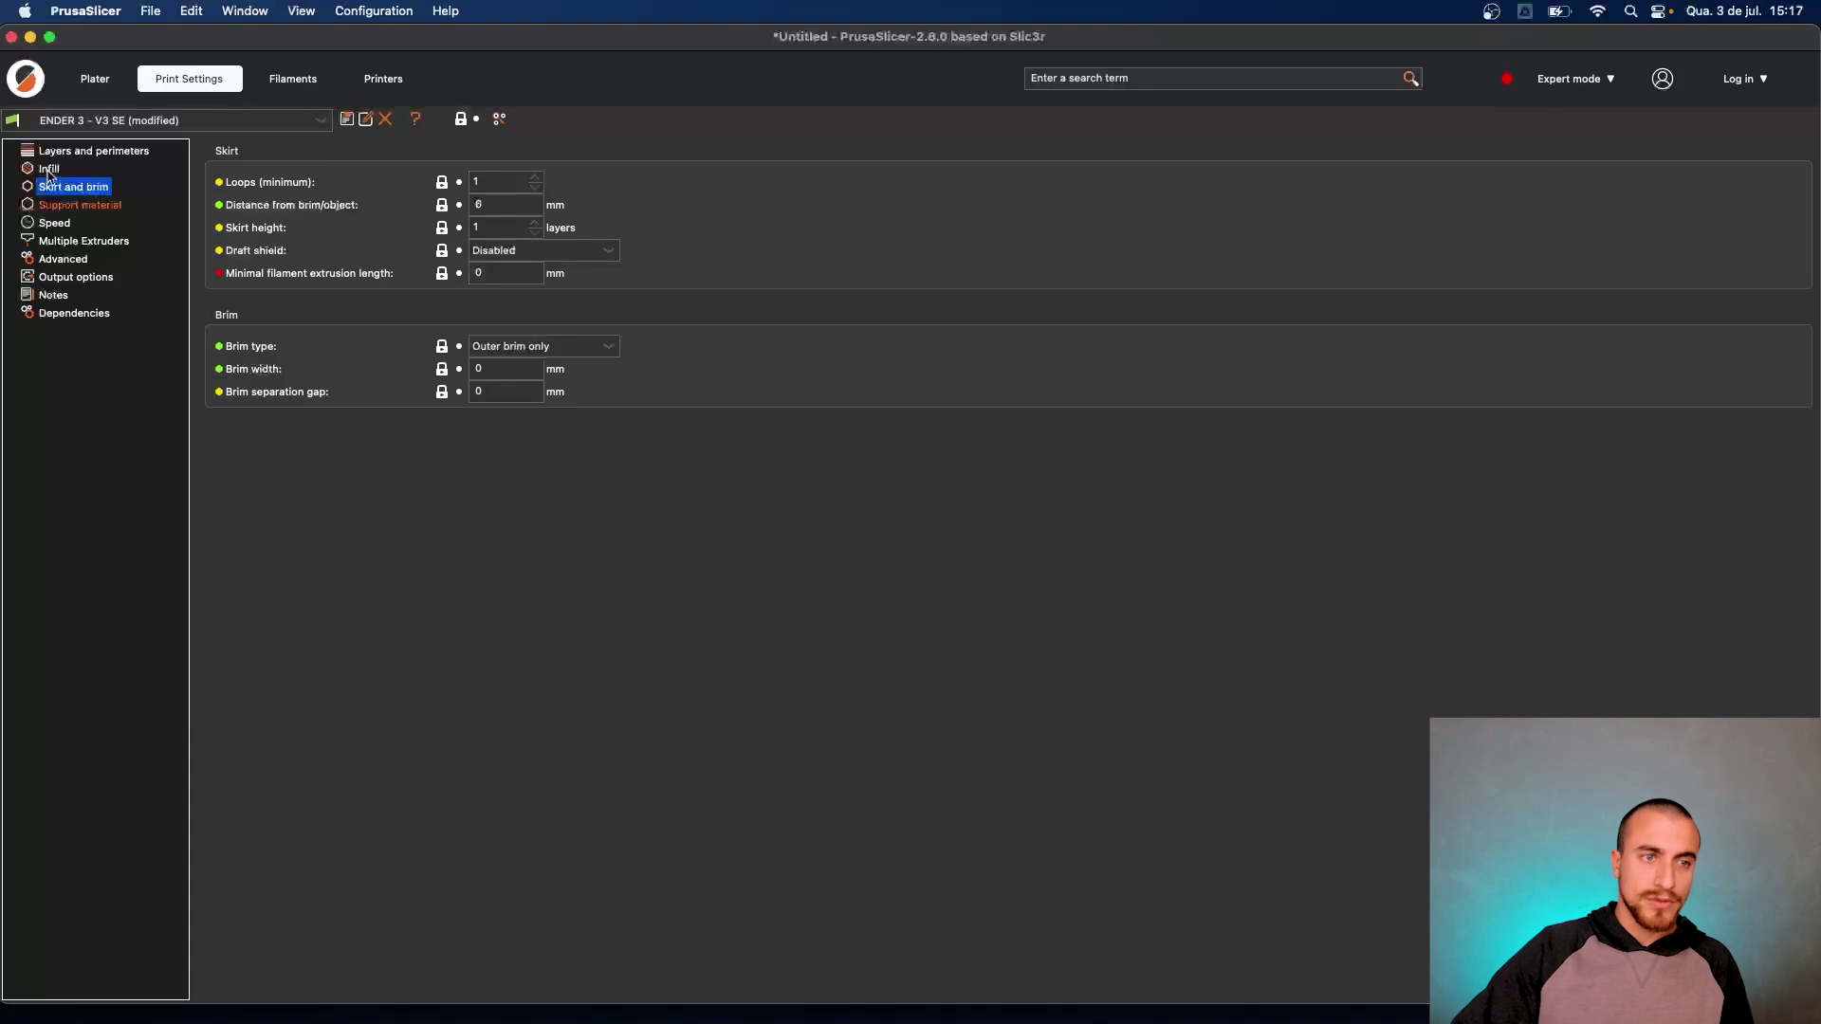
{"action": "left_click", "coordinate": [68, 152]}
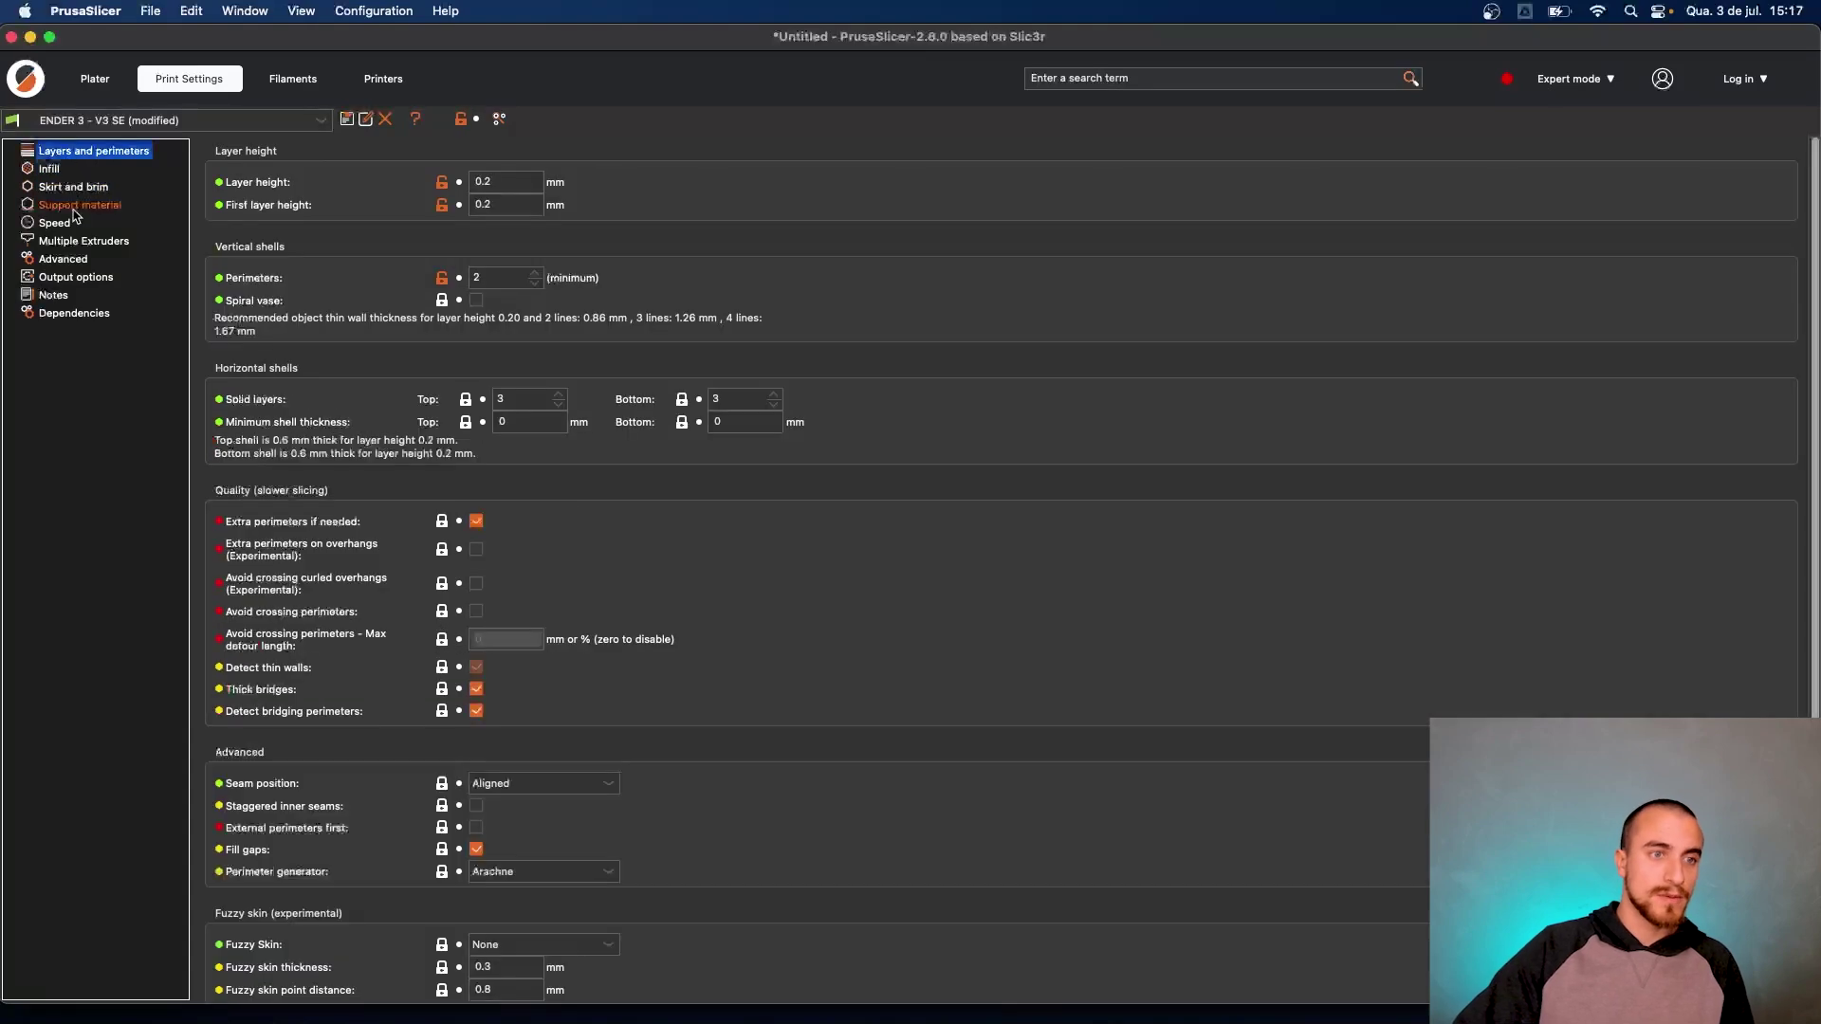
{"action": "left_click", "coordinate": [81, 207]}
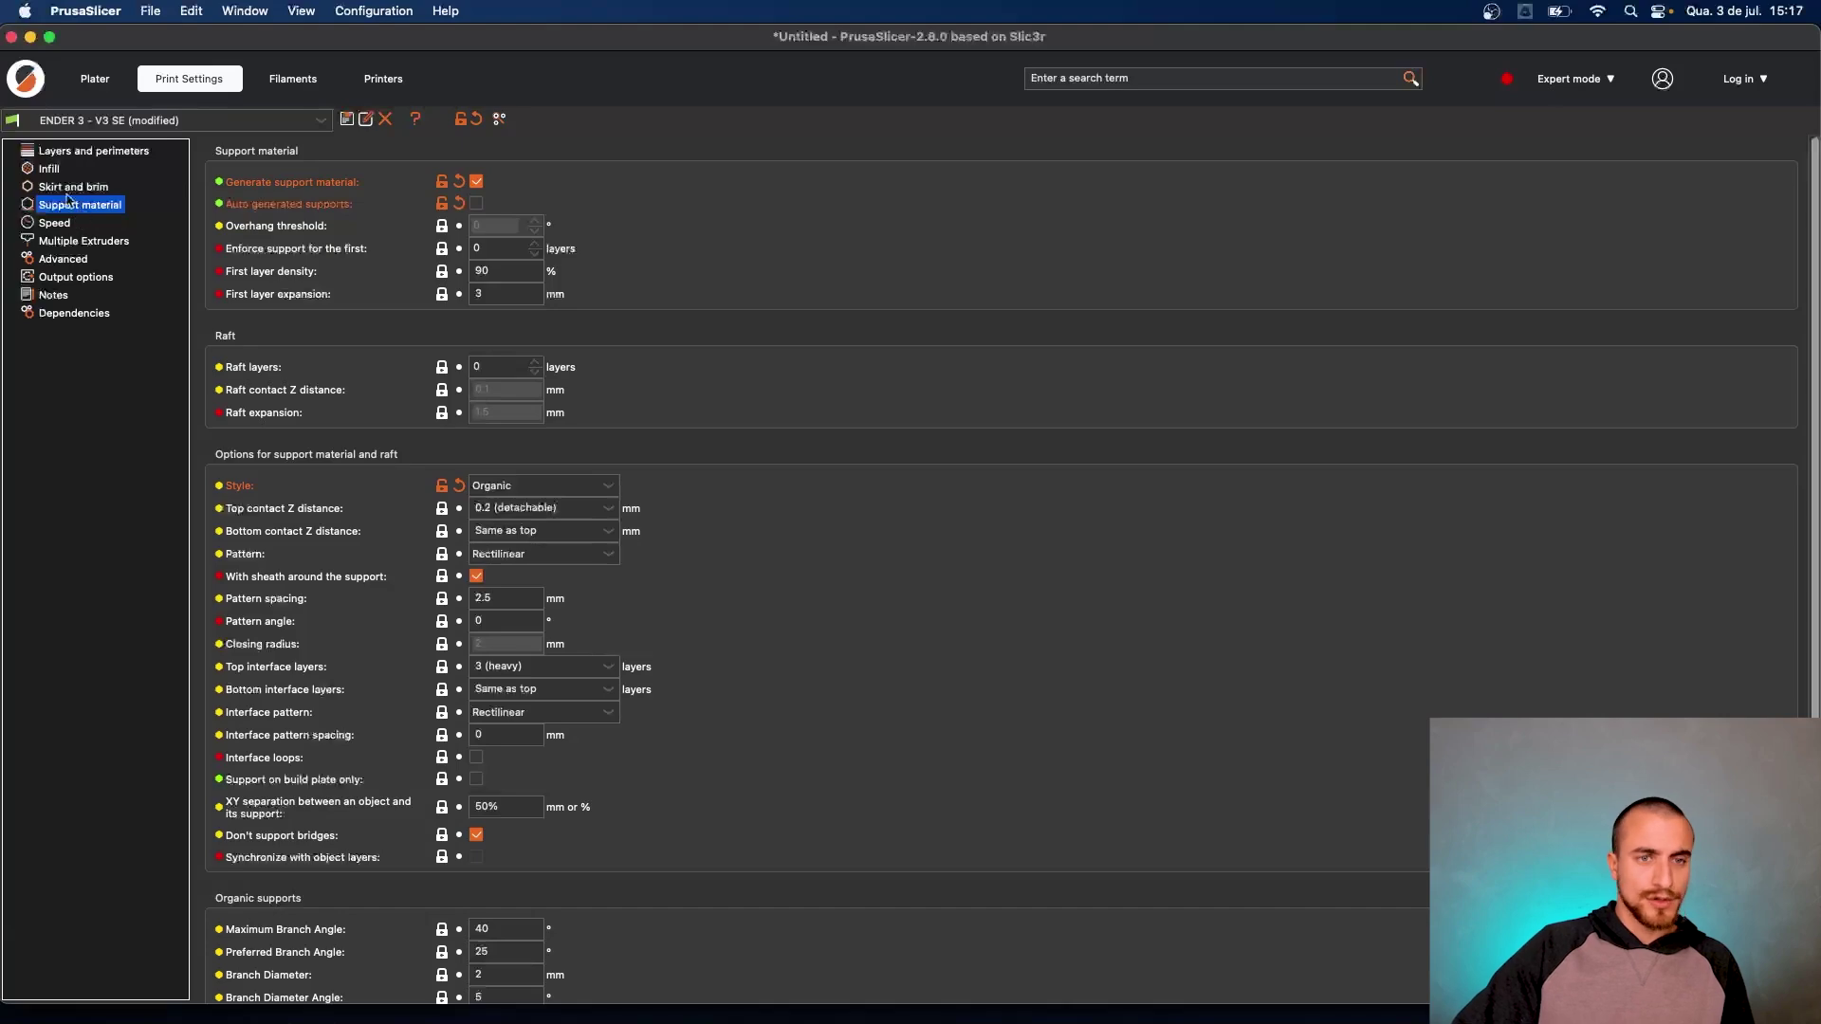
{"action": "left_click", "coordinate": [95, 78]}
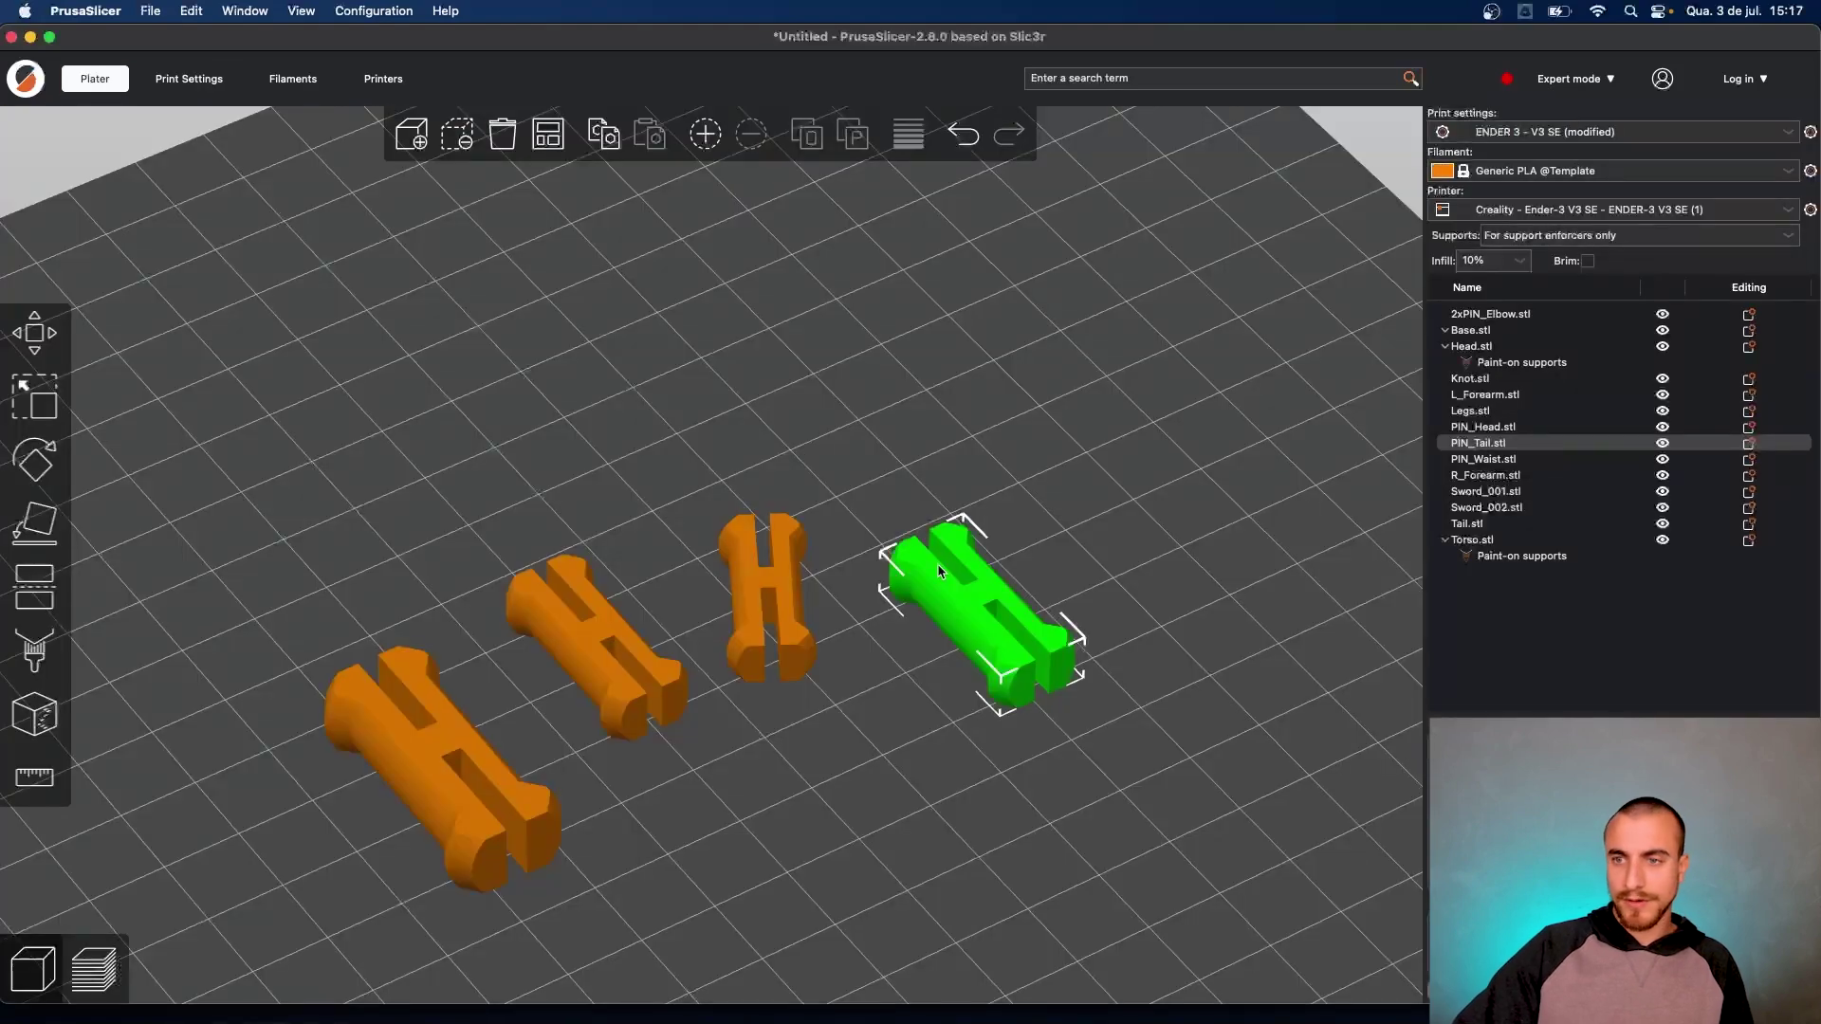
Slice the plate with the four pins and inspect their layers up close
{"action": "right_click_drag", "start_coordinate": [918, 723], "coordinate": [957, 680]}
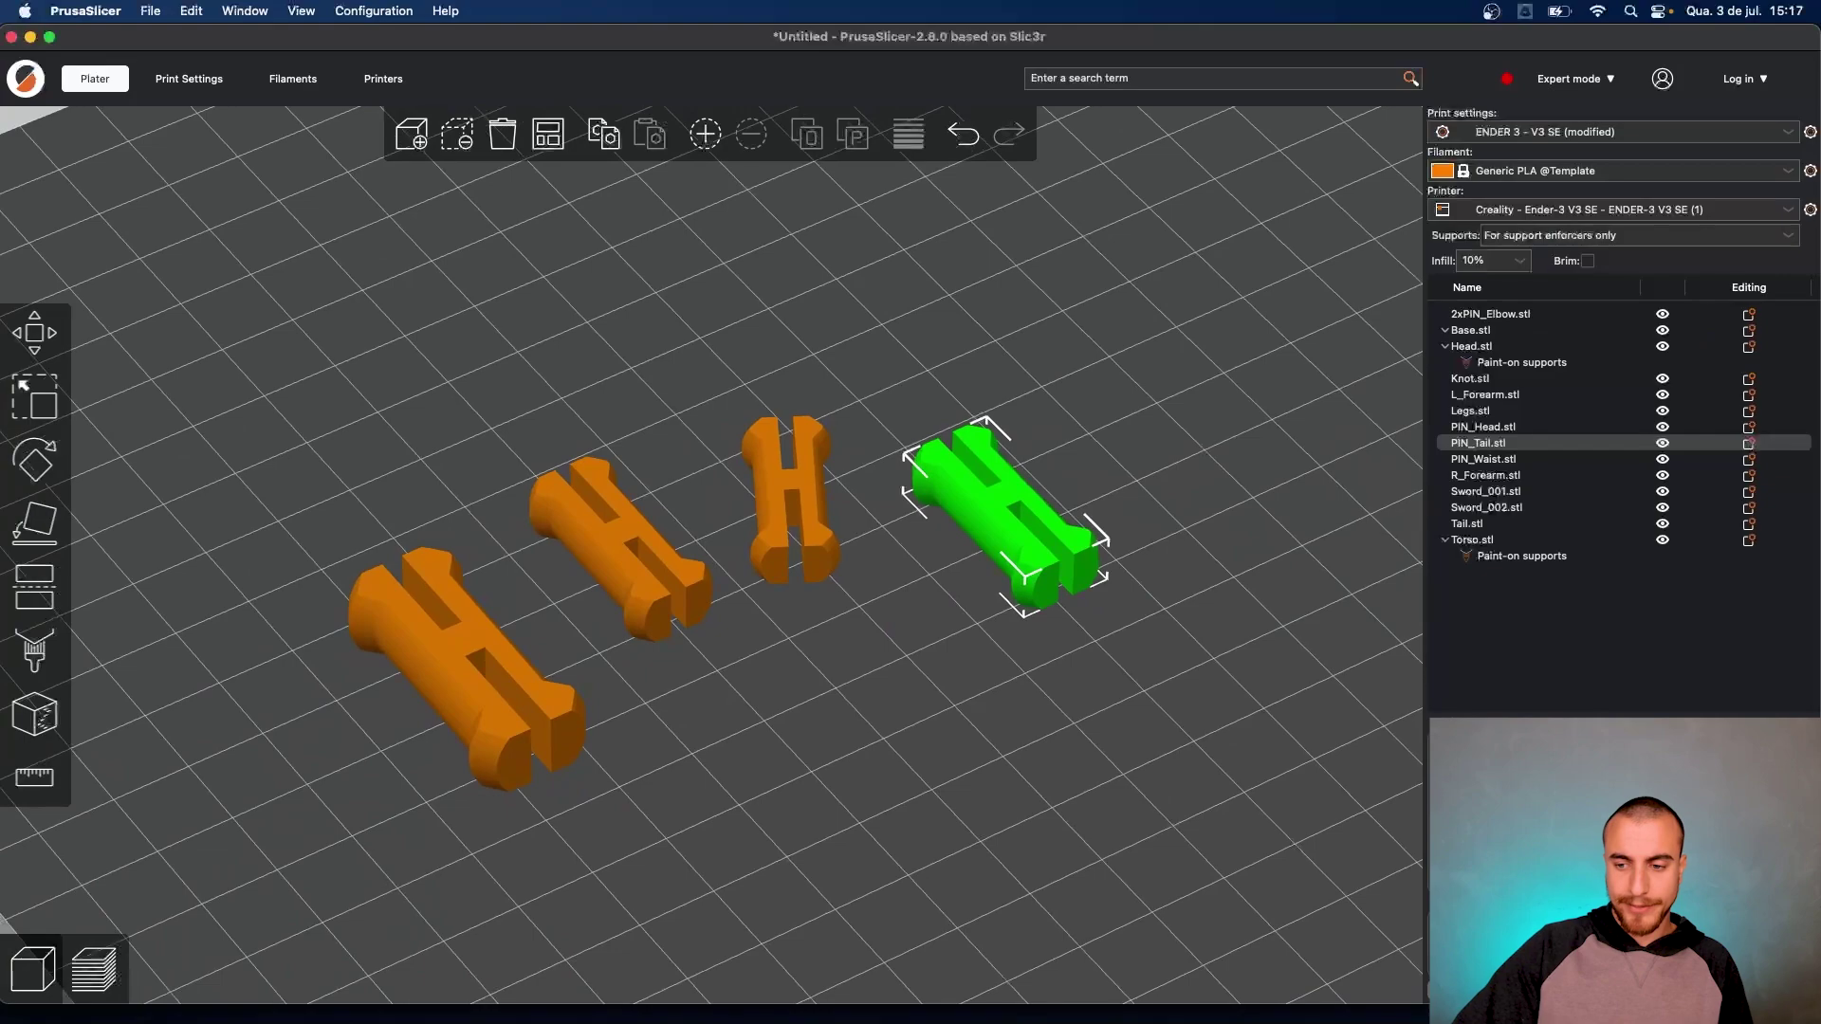
{"action": "key", "text": "Tab"}
{"action": "scroll", "coordinate": [241, 744], "scroll_direction": "up", "scroll_amount": 6}
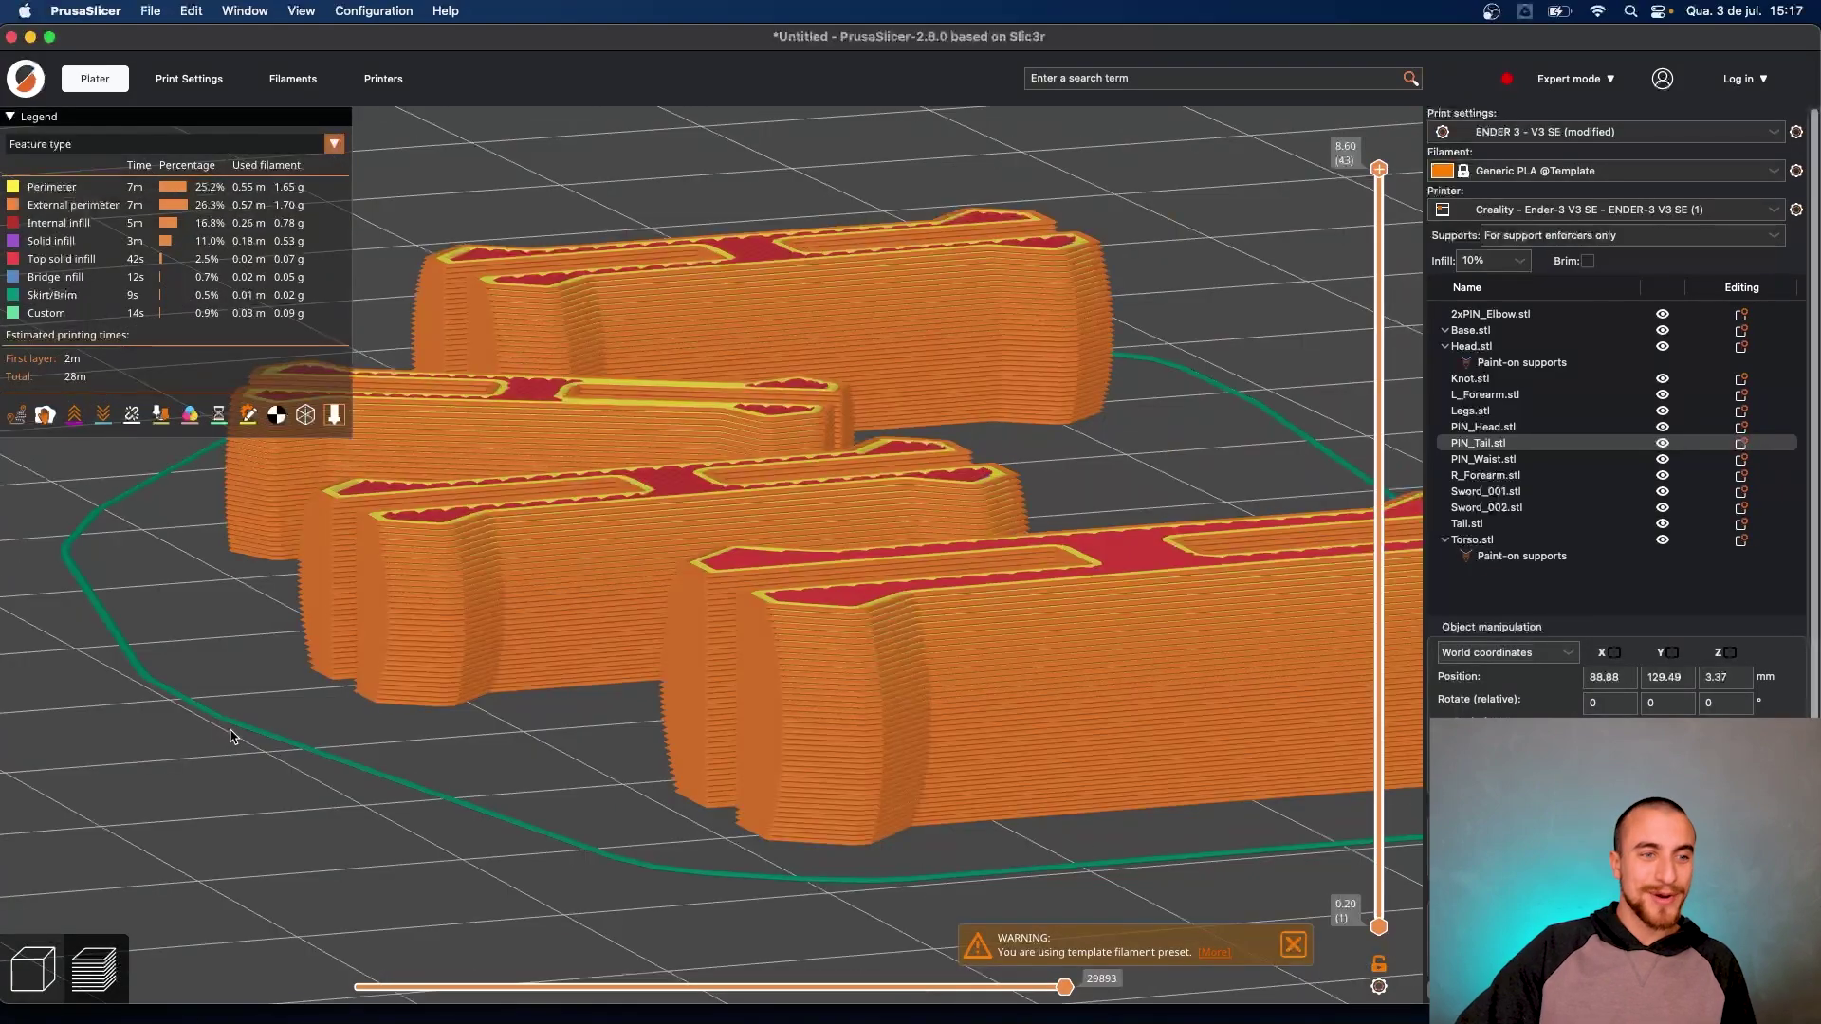
{"action": "left_click_drag", "start_coordinate": [242, 744], "coordinate": [272, 727]}
{"action": "scroll", "coordinate": [358, 635], "scroll_direction": "down", "scroll_amount": 2}
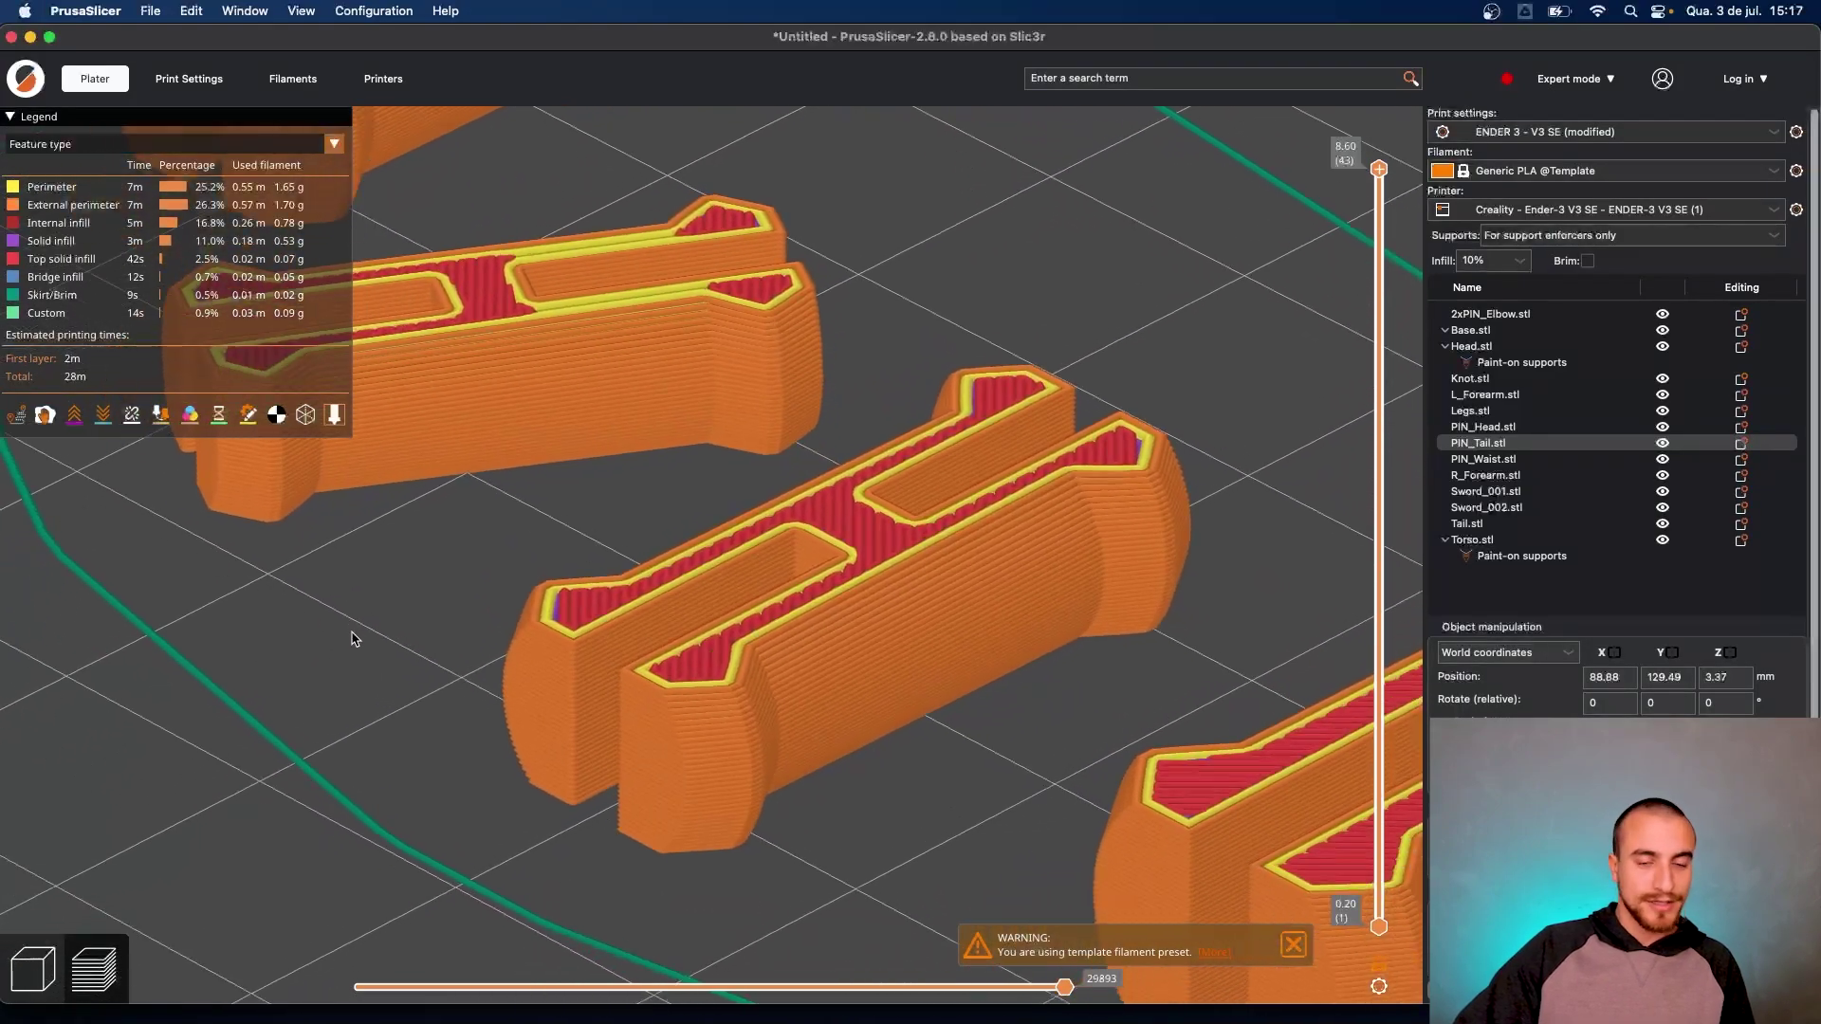
{"action": "scroll", "coordinate": [357, 635], "scroll_direction": "up", "scroll_amount": 5}
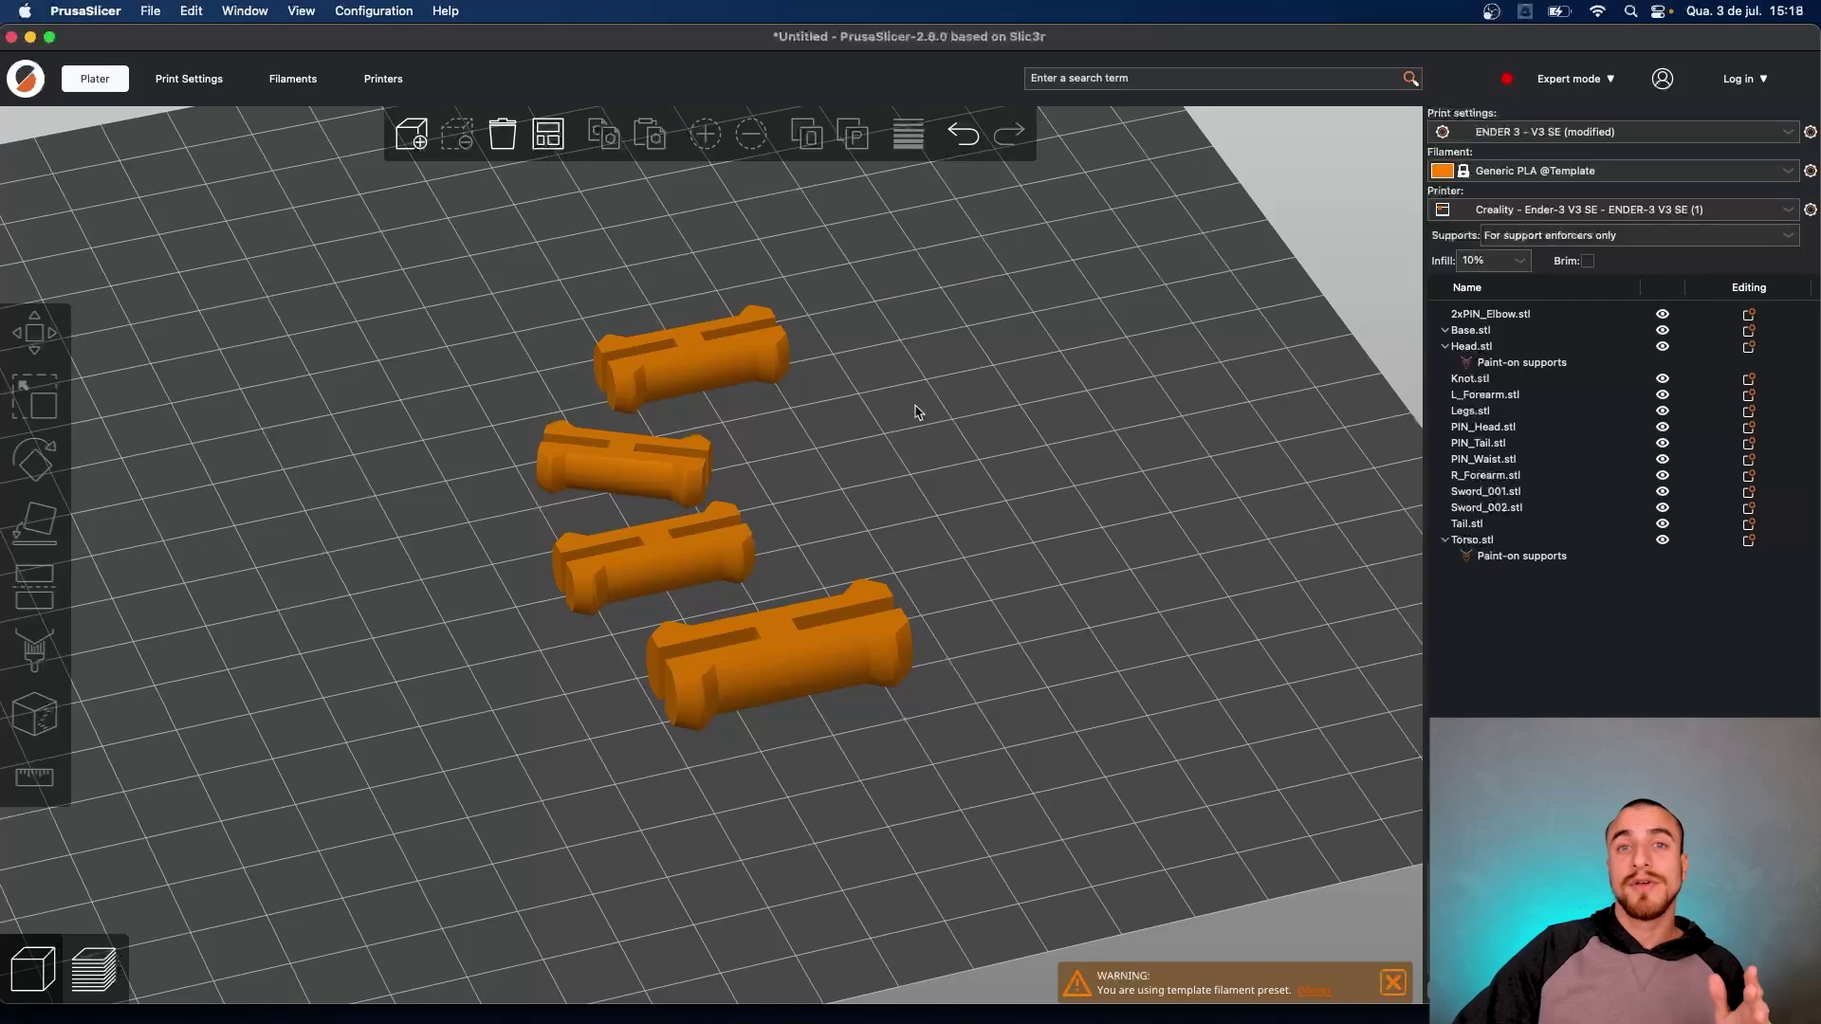
Select all four pins together and move them off the build plate
{"action": "left_click_drag", "start_coordinate": [1021, 638], "coordinate": [851, 675]}
{"action": "left_click", "coordinate": [841, 731]}
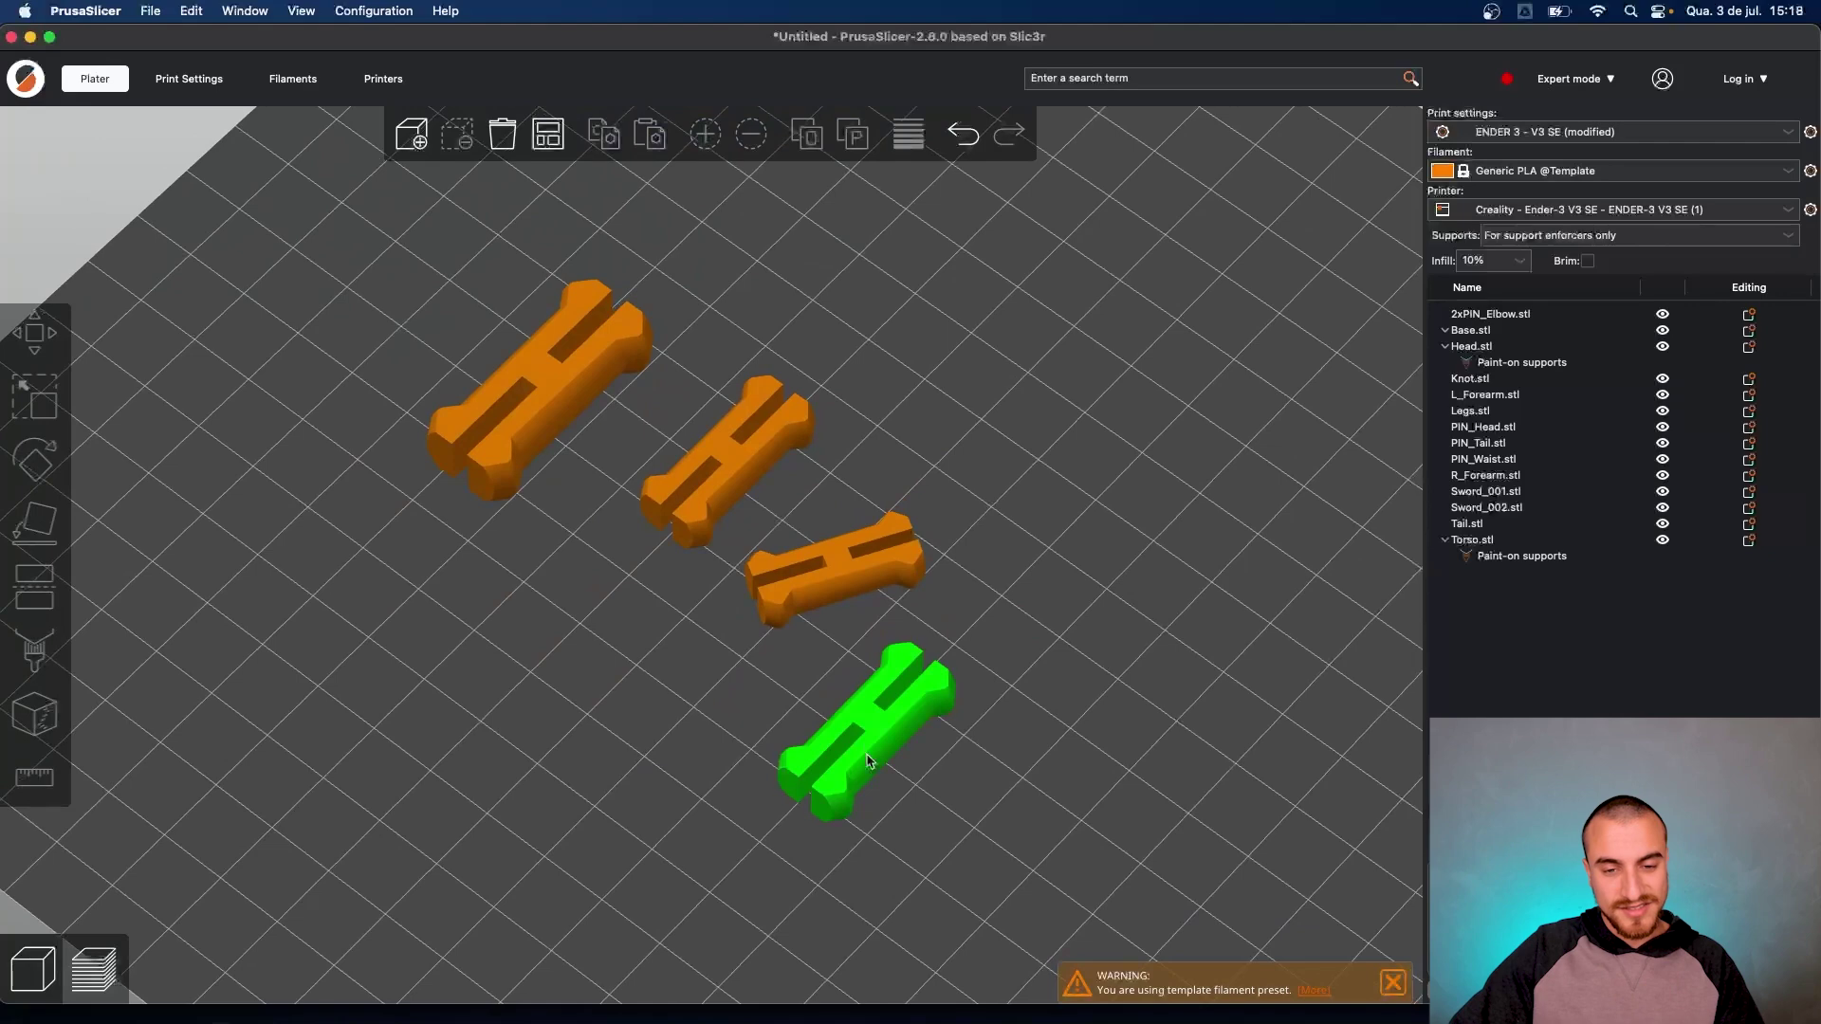
{"action": "left_click_drag", "start_coordinate": [898, 780], "coordinate": [509, 455], "text": "shift"}
{"action": "scroll", "coordinate": [427, 395], "scroll_direction": "down", "scroll_amount": 8}
{"action": "left_click_drag", "start_coordinate": [671, 510], "coordinate": [245, 464]}
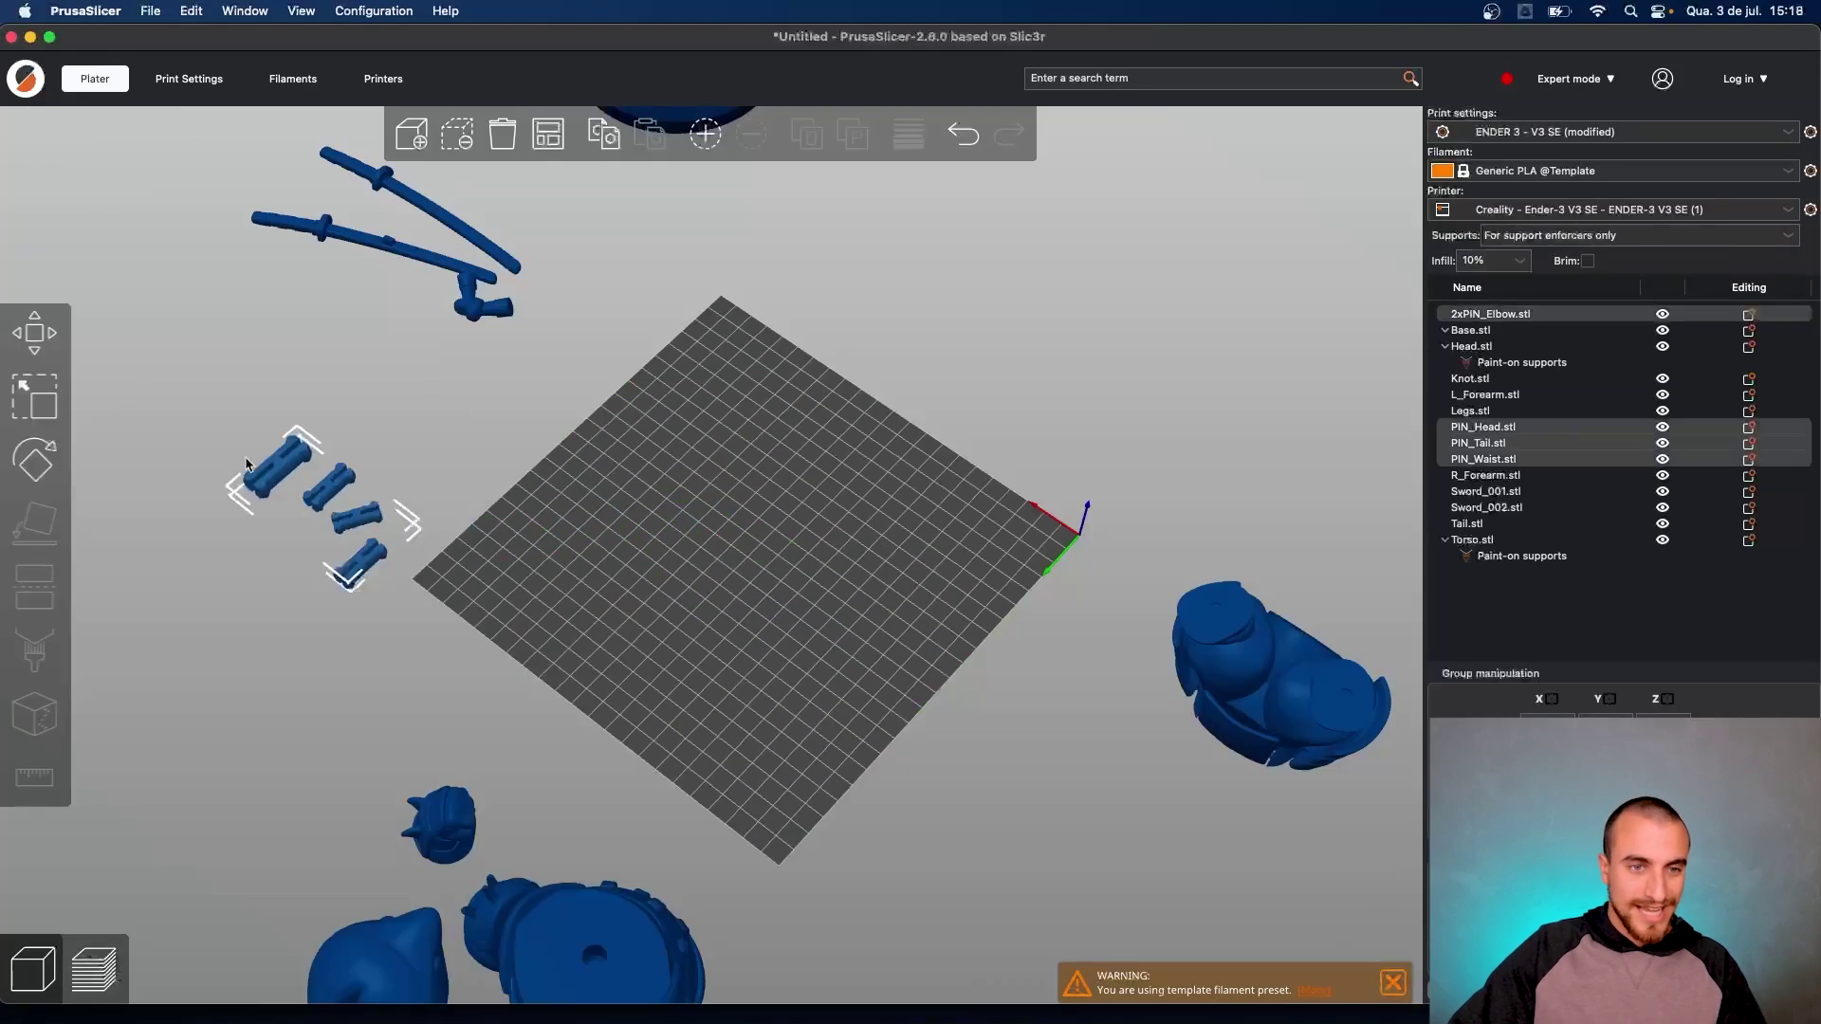
Select both swords and the knot together and place them on the build plate
{"action": "scroll", "coordinate": [679, 533], "scroll_direction": "up", "scroll_amount": 3}
{"action": "left_click_drag", "start_coordinate": [377, 227], "coordinate": [1074, 774], "text": "shift"}
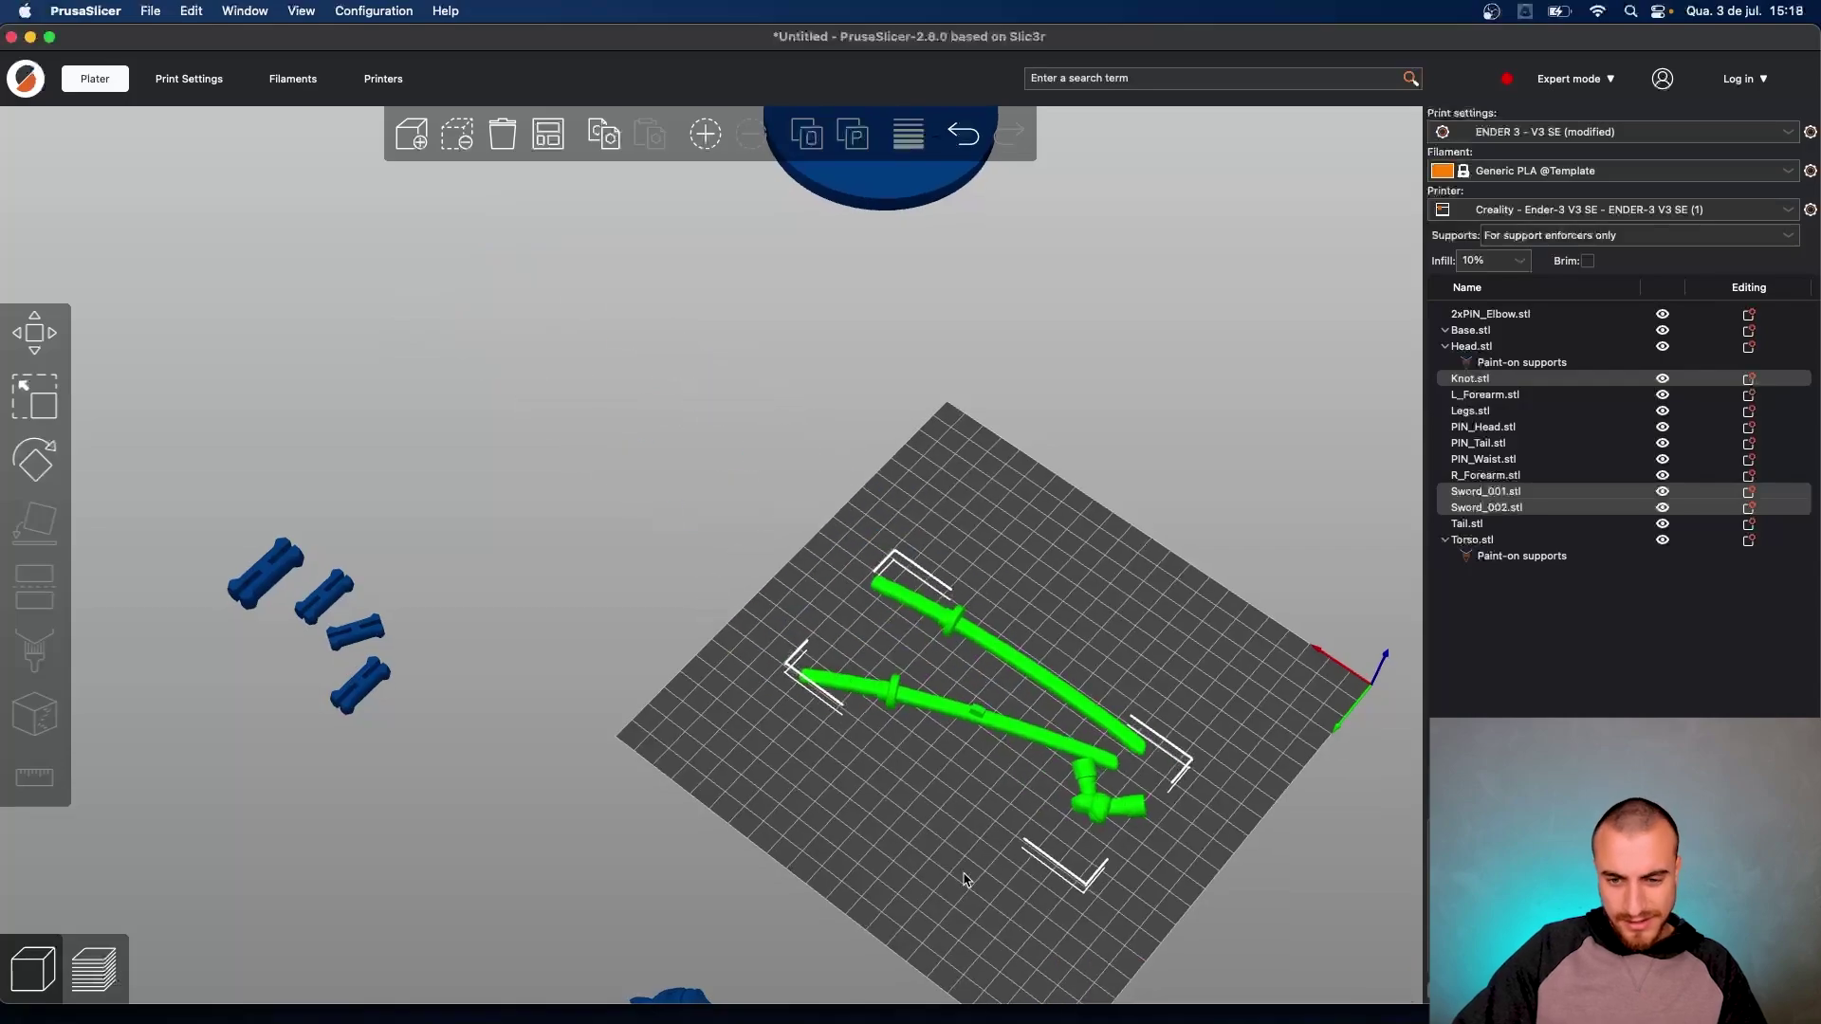
{"action": "right_click_drag", "start_coordinate": [993, 807], "coordinate": [834, 709]}
{"action": "scroll", "coordinate": [835, 709], "scroll_direction": "up", "scroll_amount": 6}
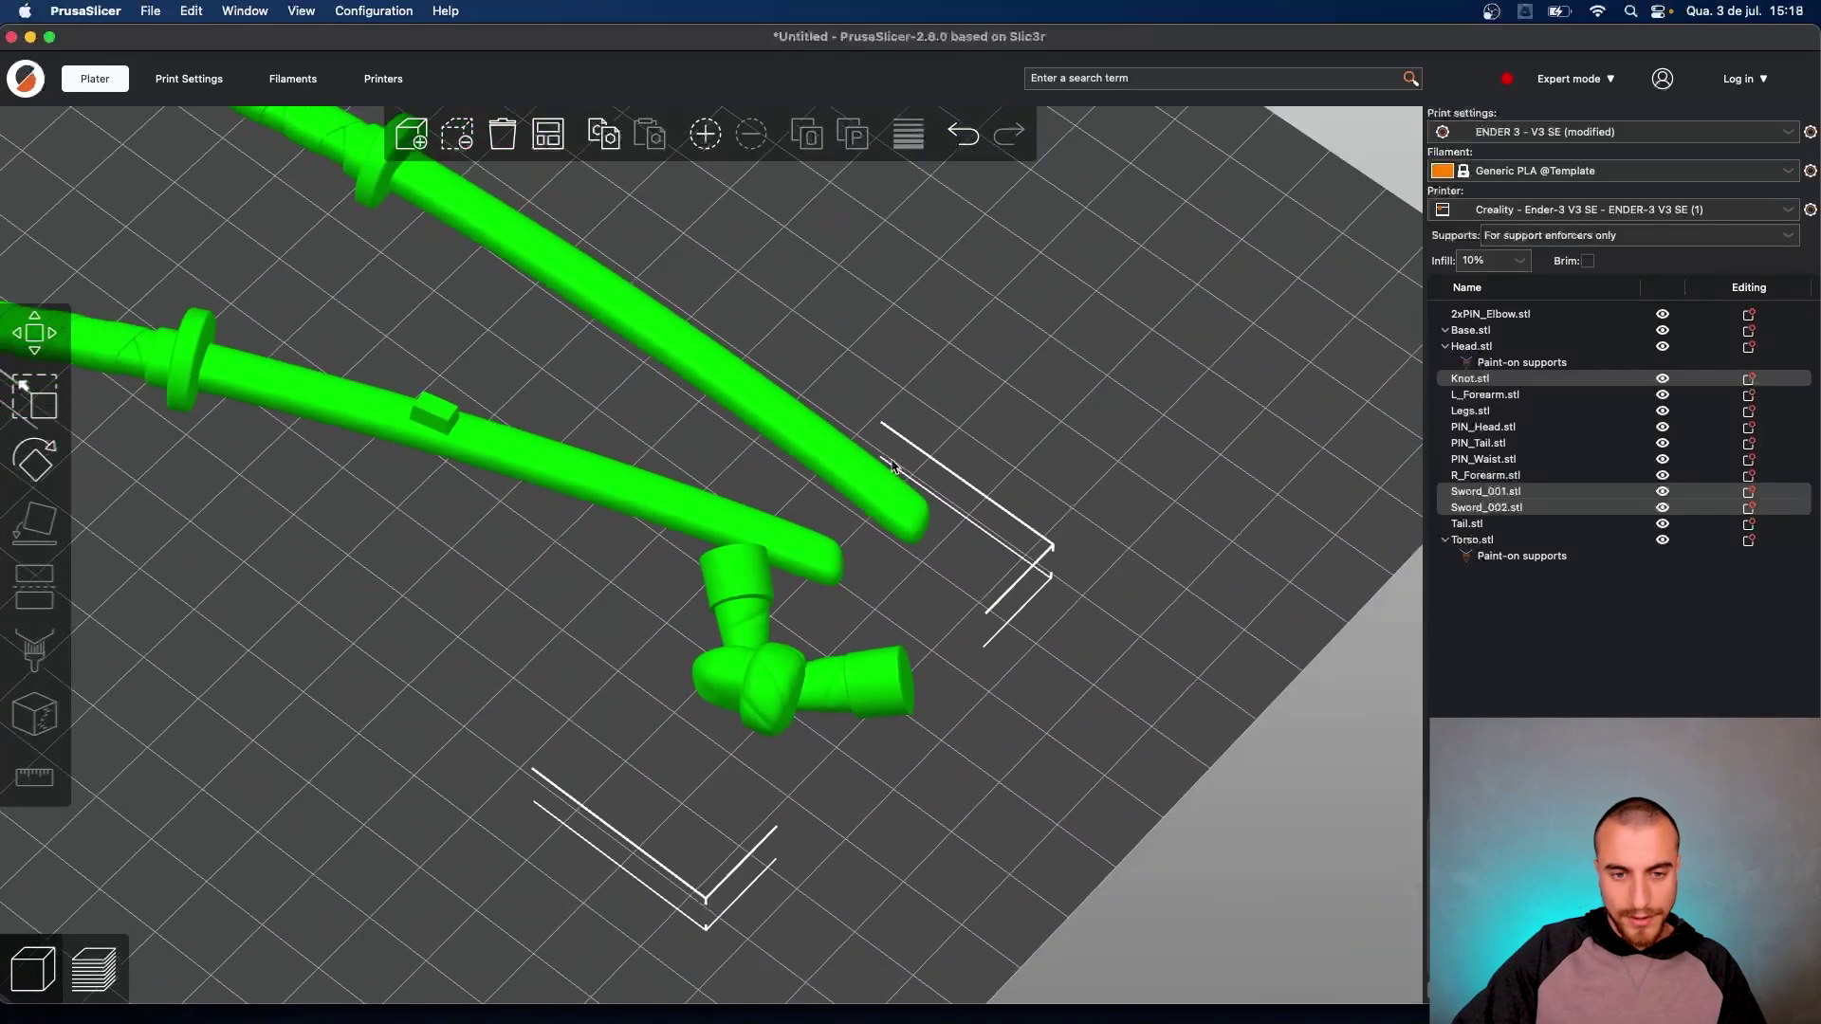
Move the knot away from the sword tips and check the placement of both swords
{"action": "left_click_drag", "start_coordinate": [1091, 571], "coordinate": [1021, 560]}
{"action": "left_click", "coordinate": [523, 722]}
{"action": "left_click_drag", "start_coordinate": [579, 615], "coordinate": [296, 469]}
{"action": "mouse_move", "coordinate": [507, 716]}
{"action": "left_mouse_down"}
{"action": "mouse_move", "coordinate": [560, 651]}
{"action": "mouse_move", "coordinate": [492, 684]}
{"action": "left_mouse_up"}
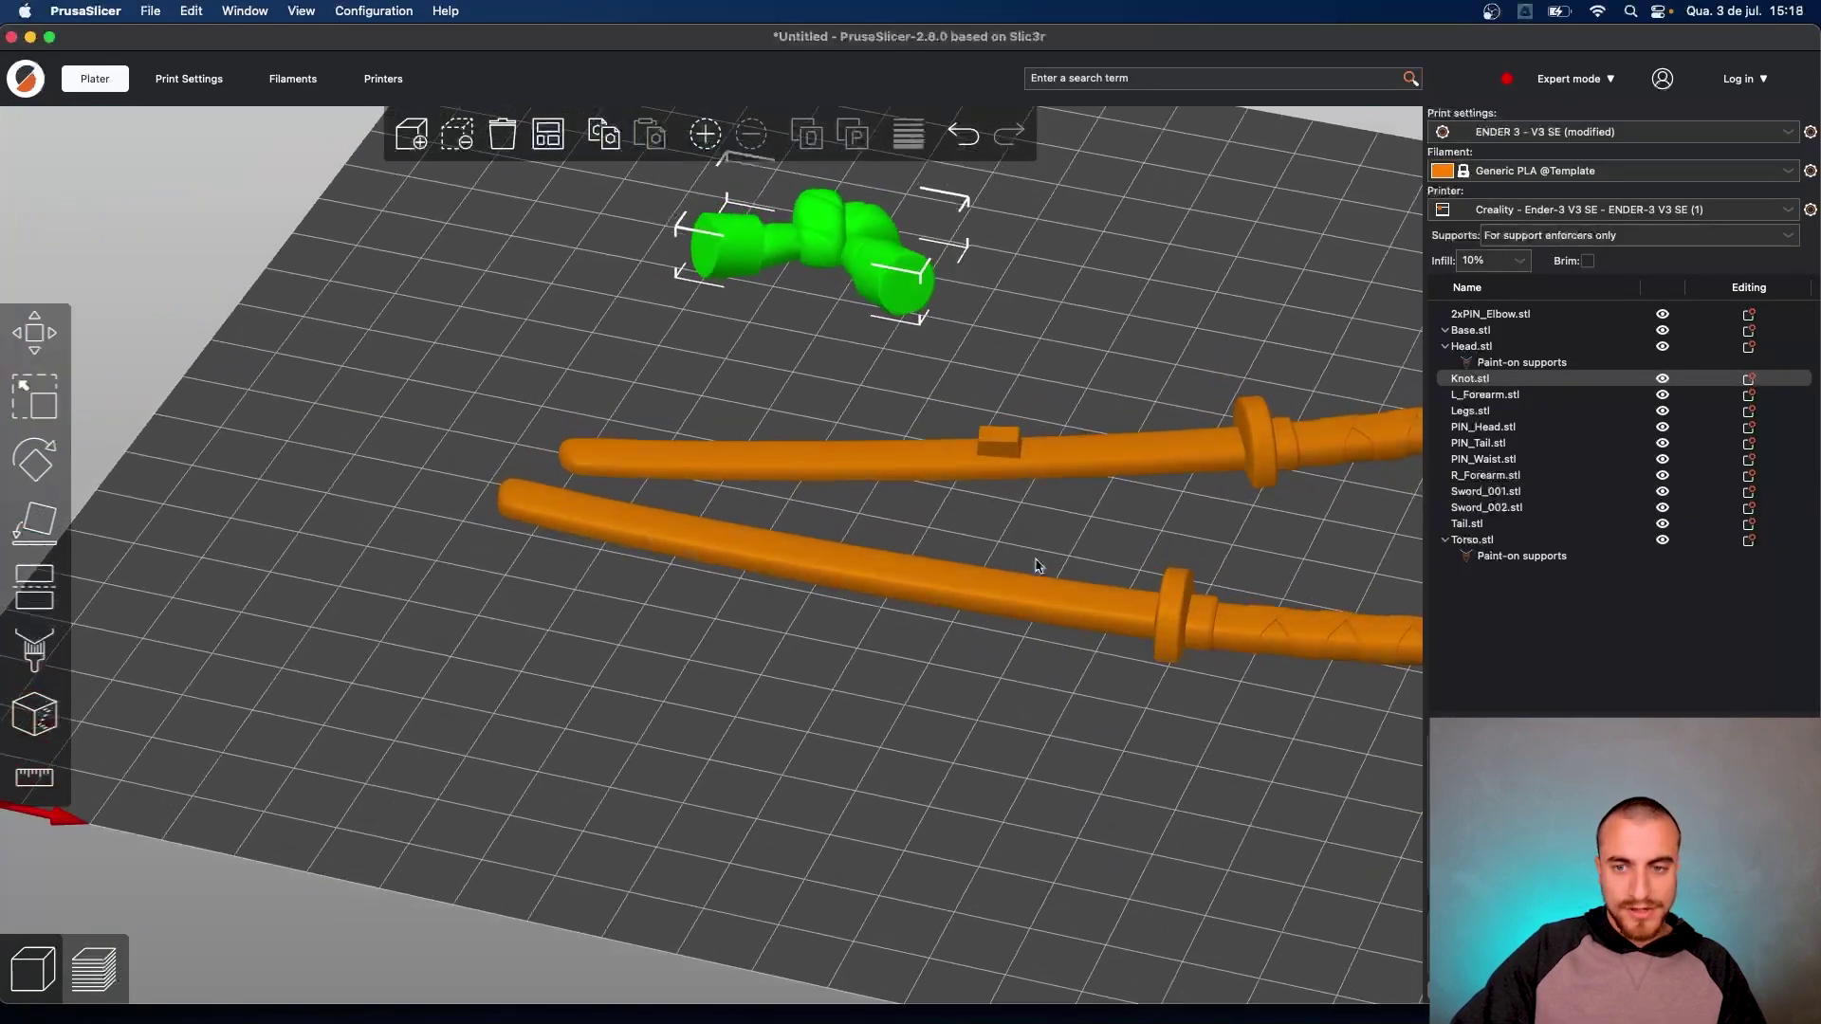
{"action": "right_click_drag", "start_coordinate": [1076, 742], "coordinate": [853, 719]}
{"action": "left_click", "coordinate": [862, 628]}
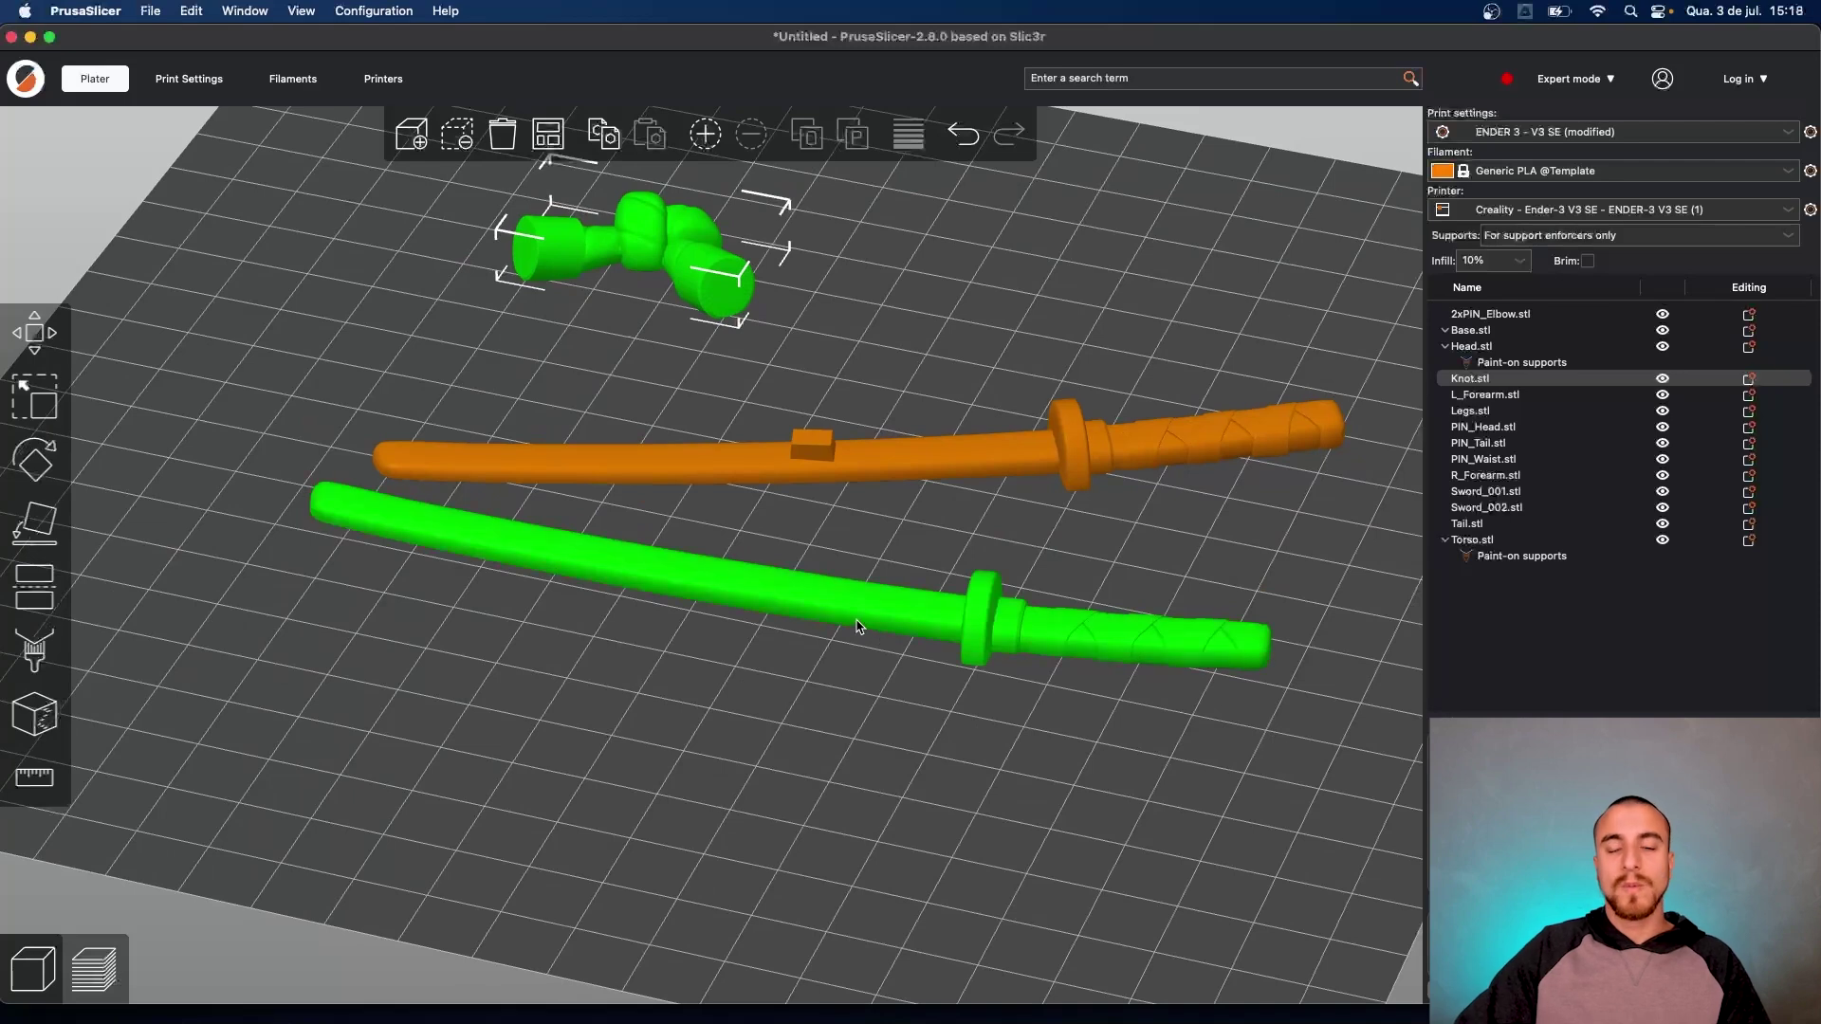
{"action": "left_click", "coordinate": [854, 476]}
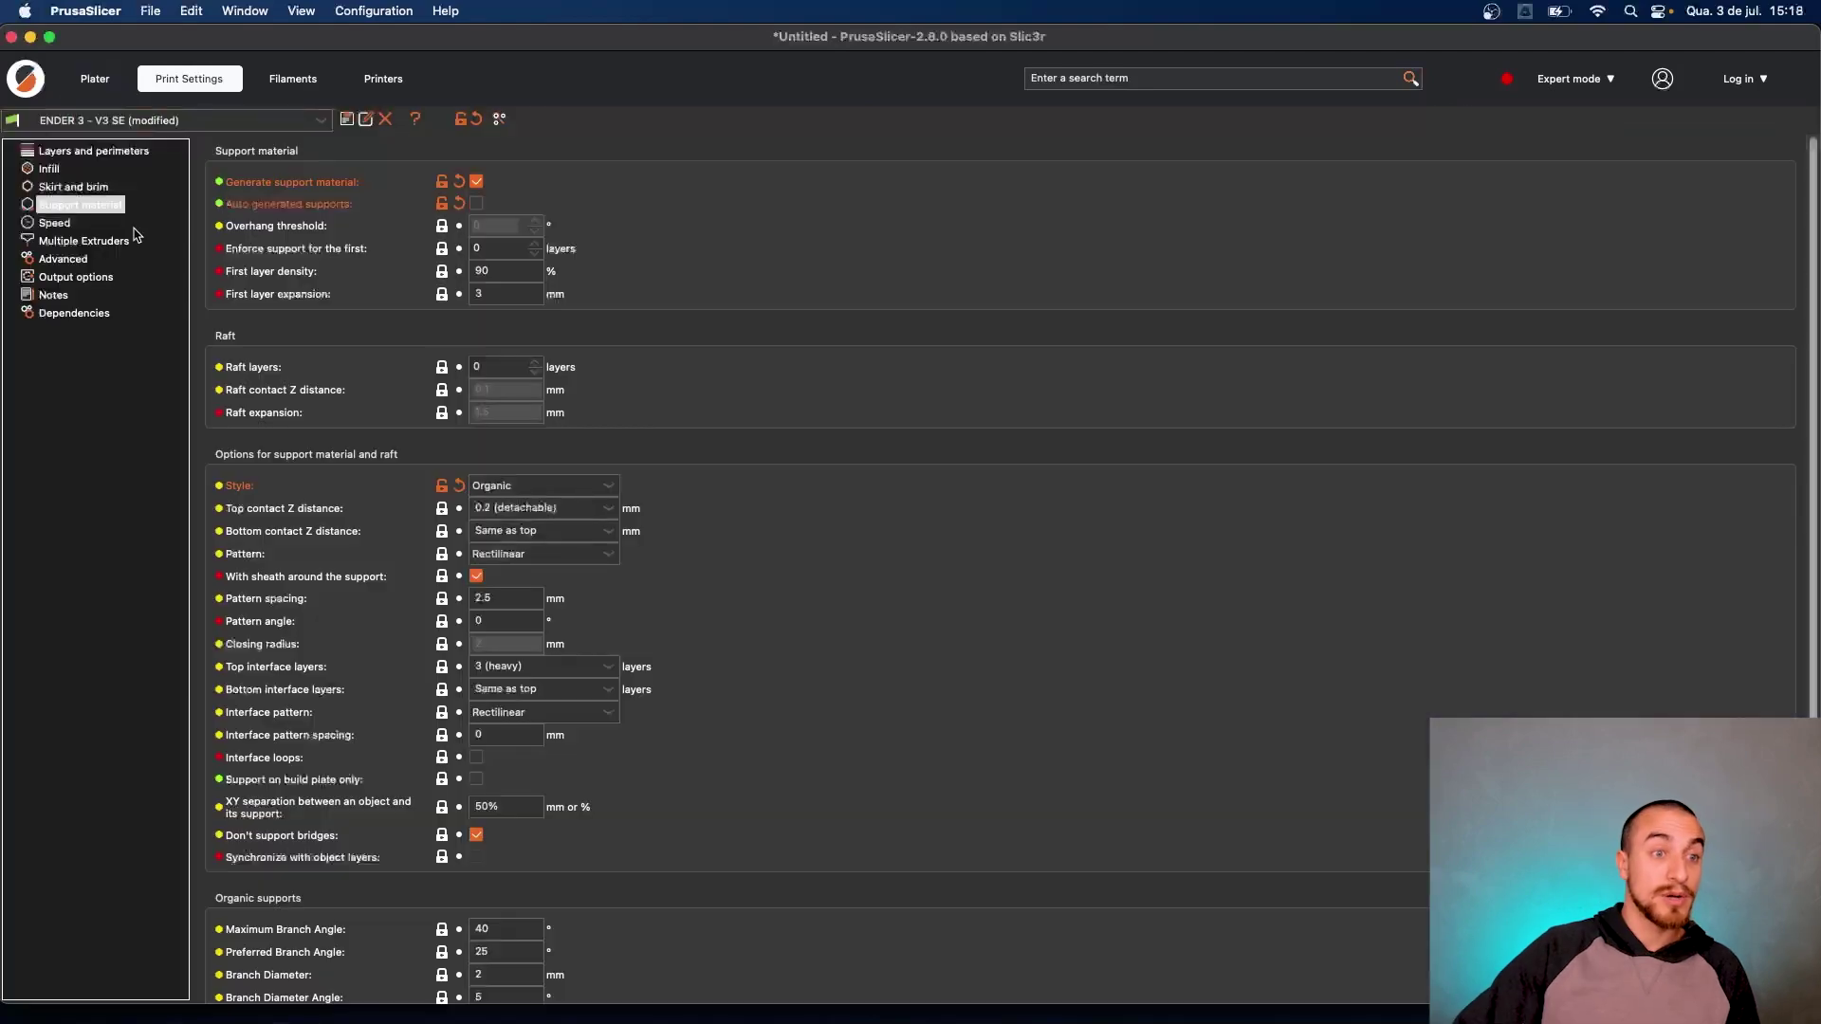
Keep the brim type as Outer brim only, set the brim width to 5 mm, and return to the build plate
{"action": "left_click", "coordinate": [86, 186]}
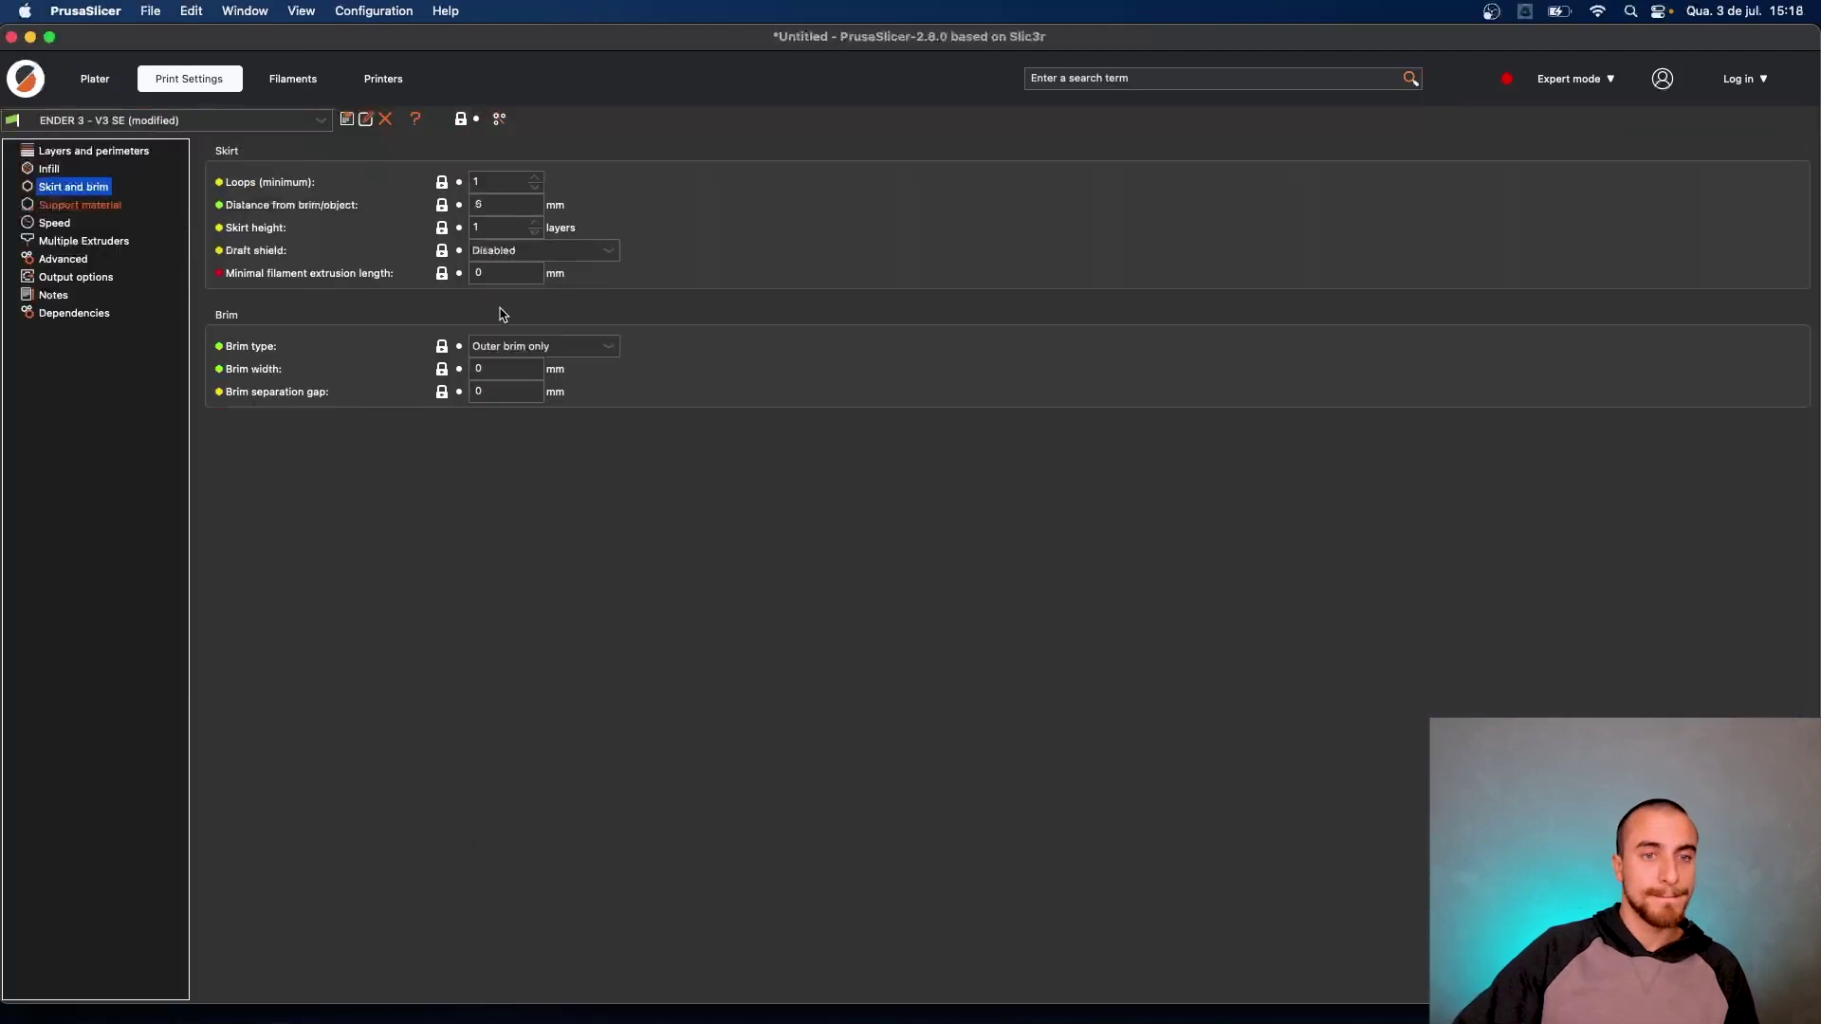
{"action": "left_click", "coordinate": [550, 347]}
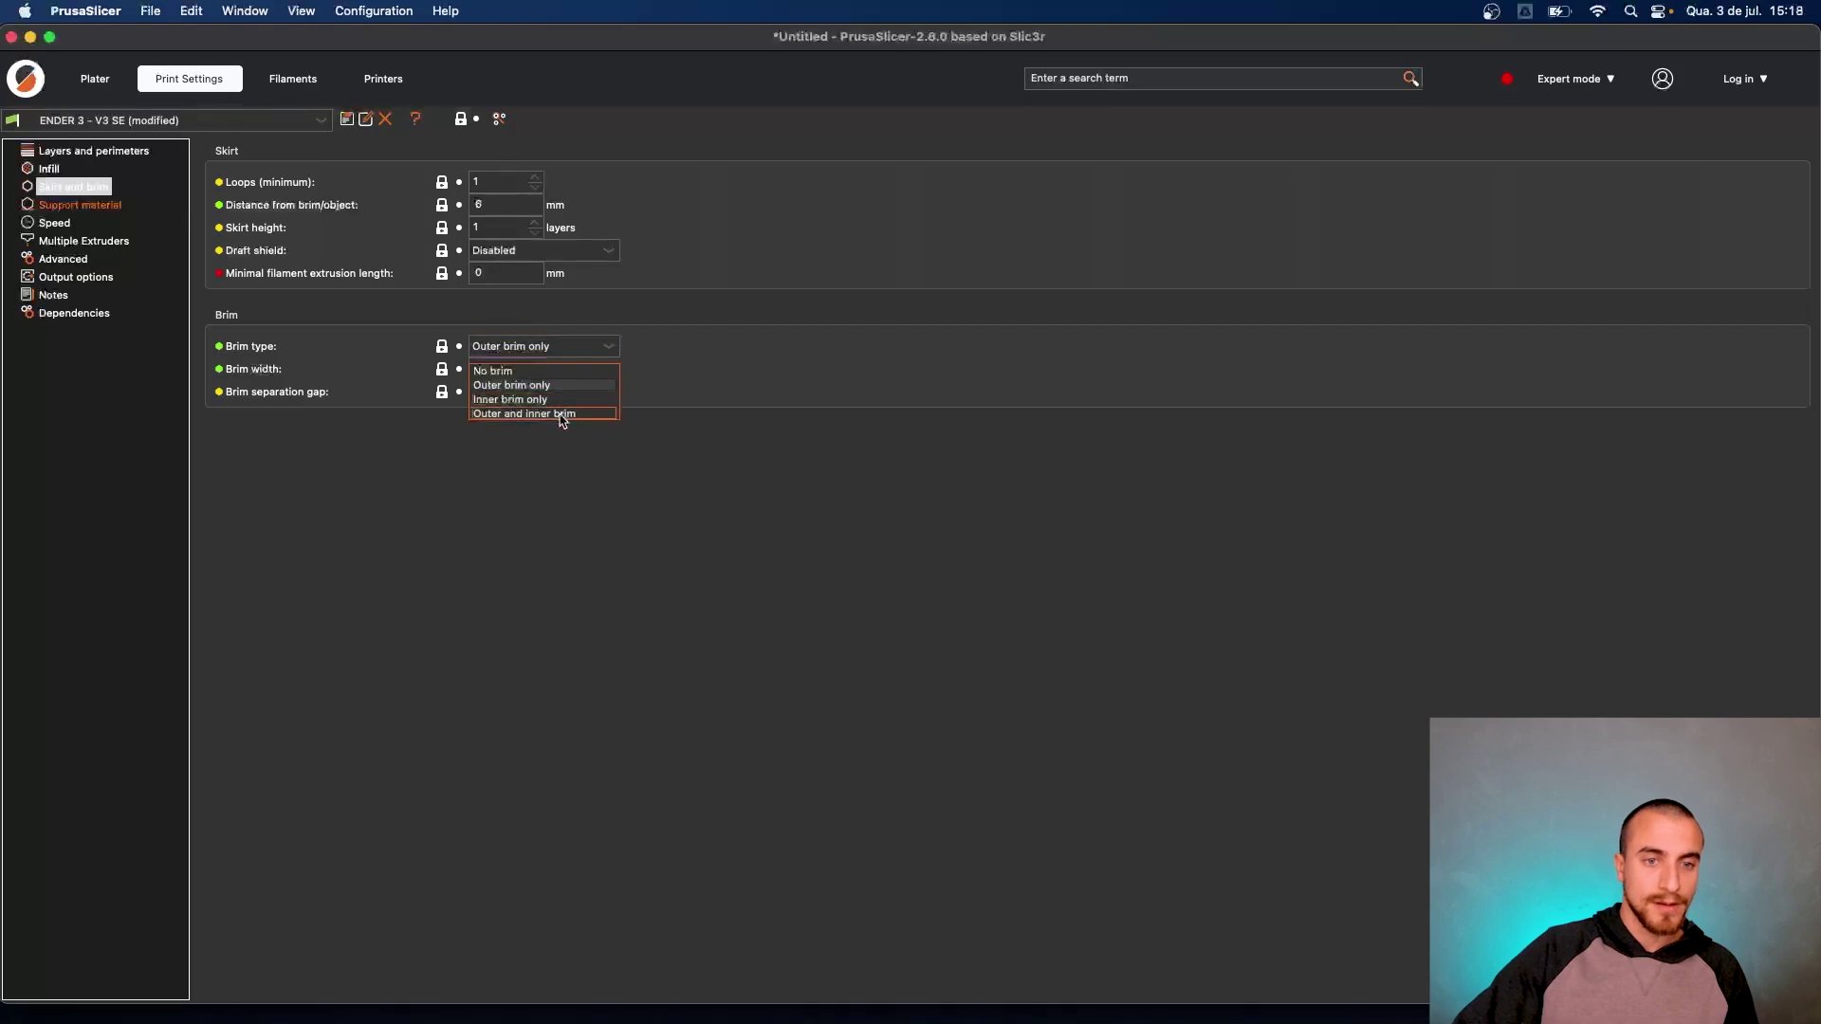
{"action": "left_click", "coordinate": [519, 386]}
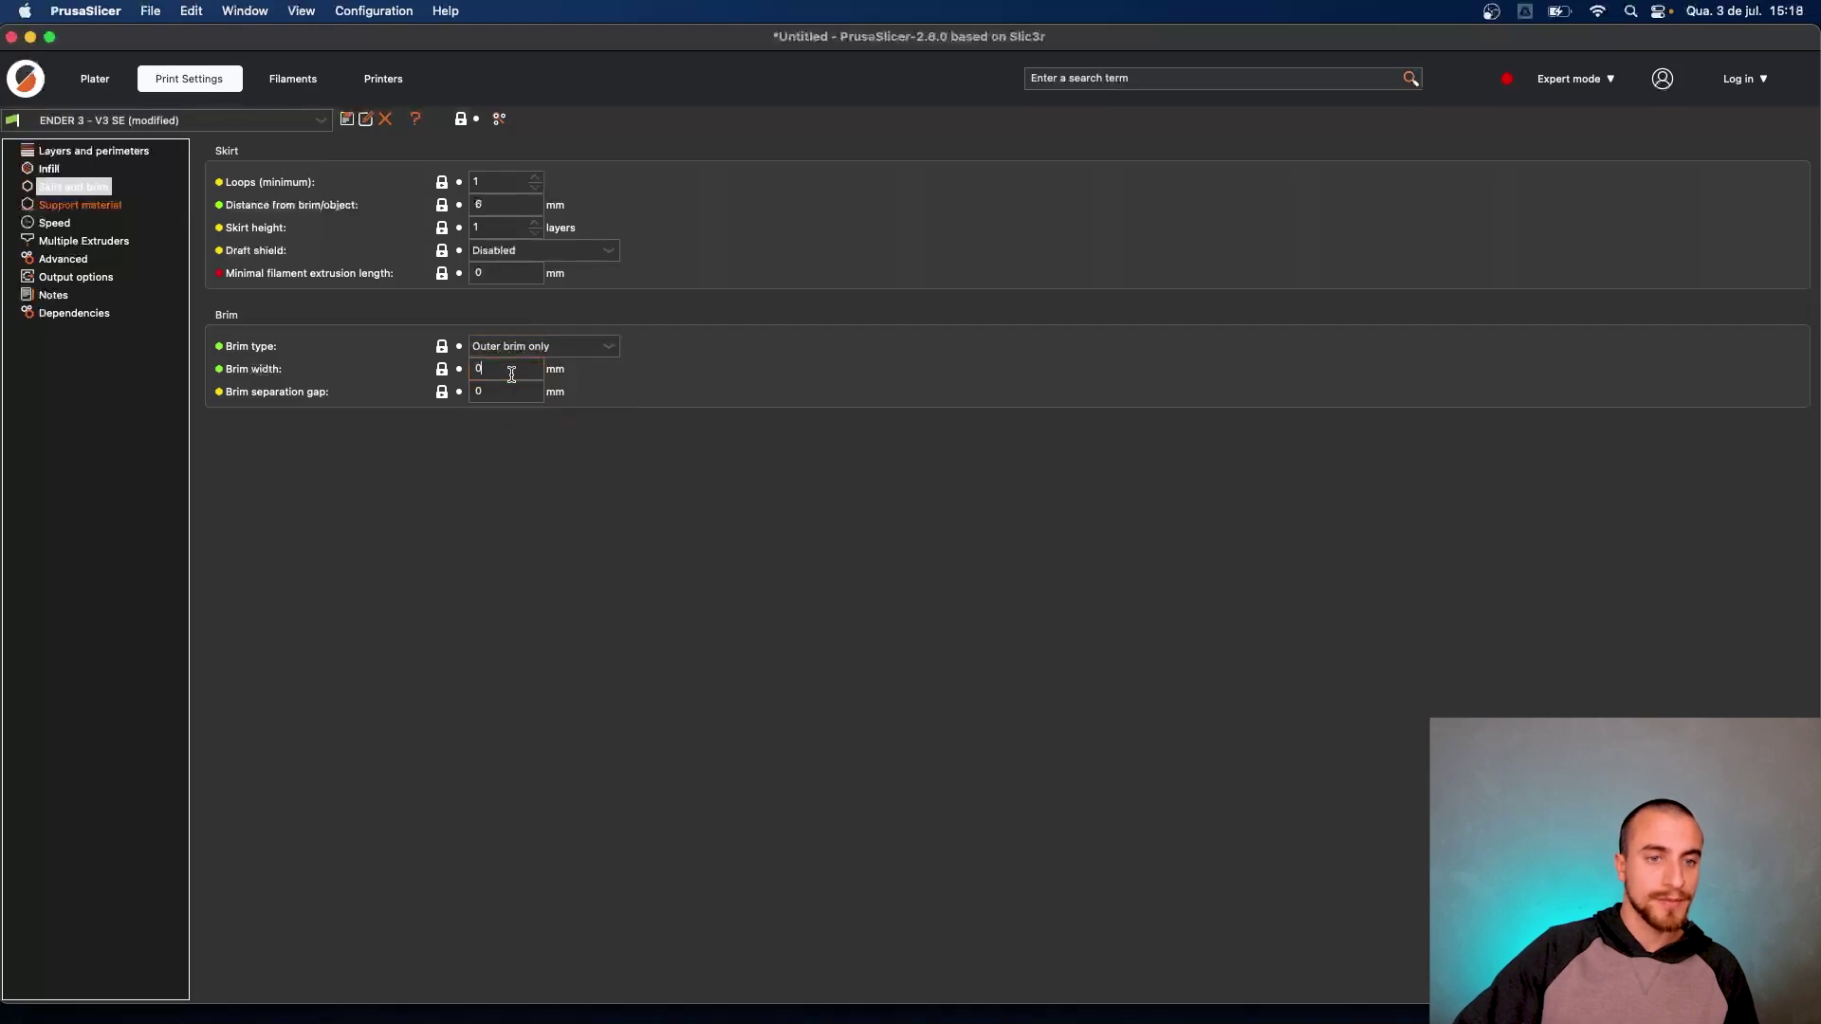
{"action": "left_click_drag", "start_coordinate": [511, 374], "coordinate": [442, 377]}
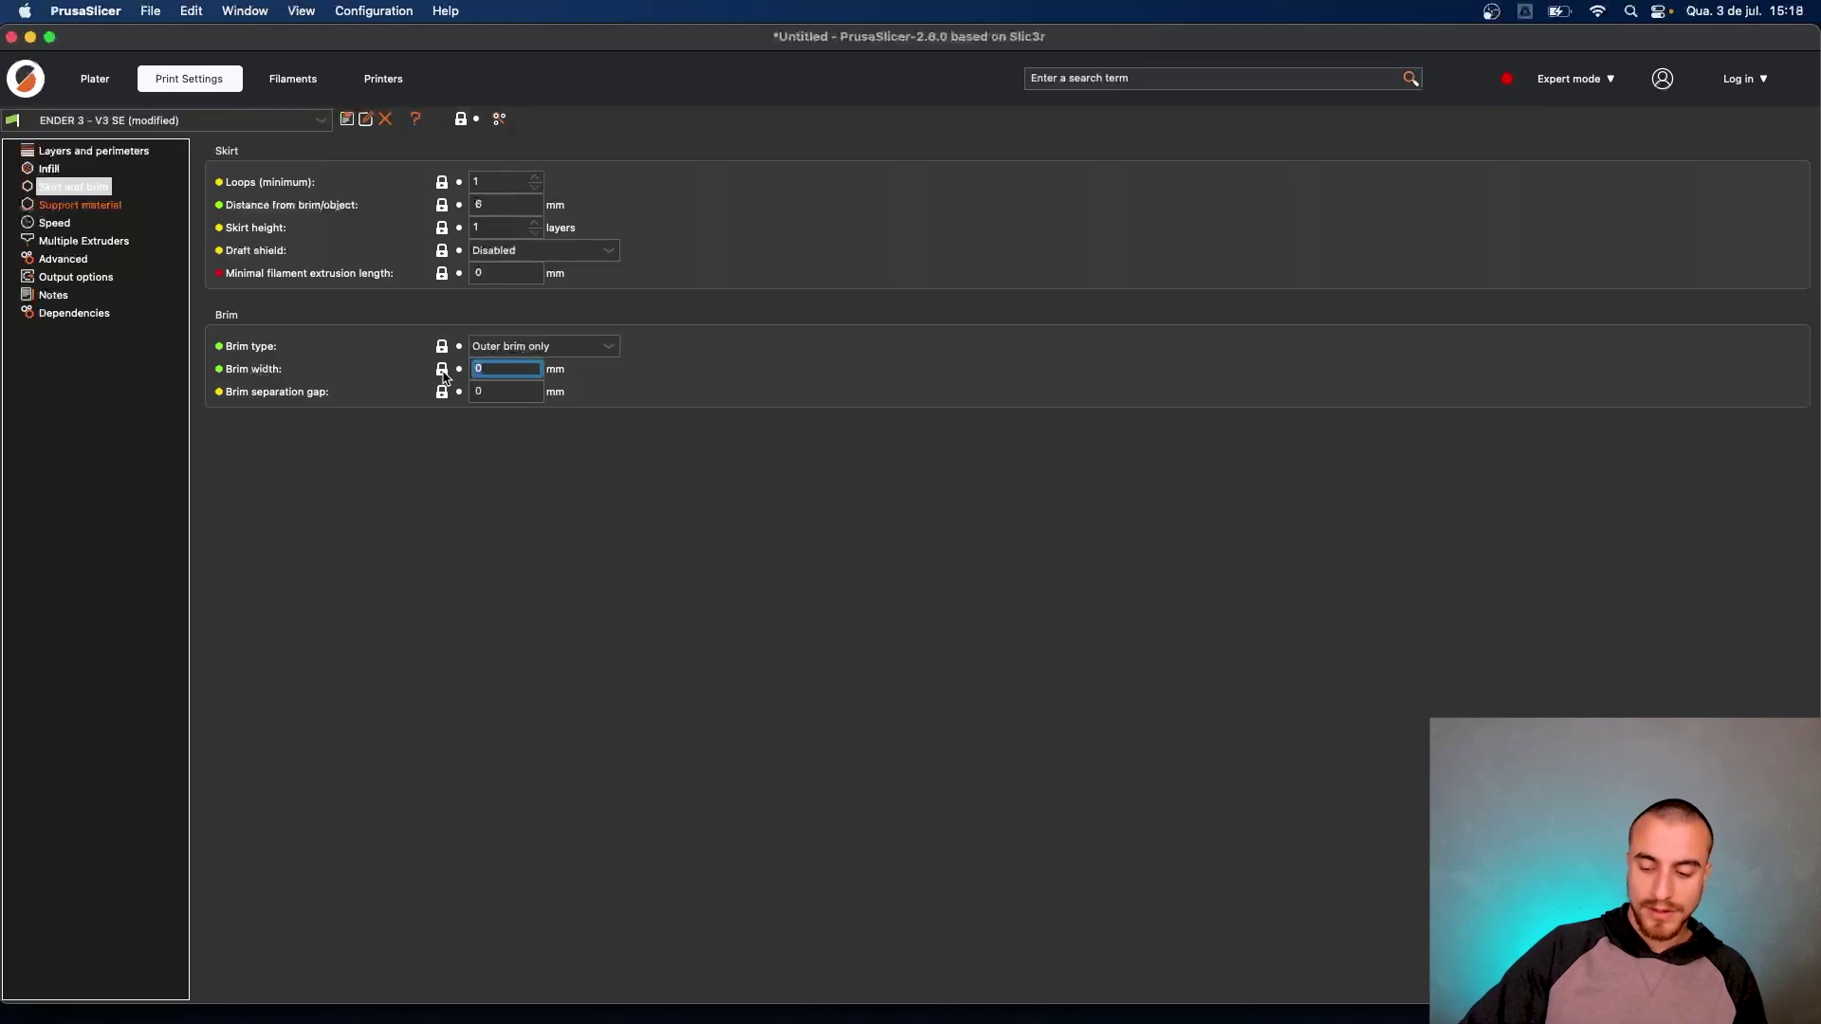
{"action": "left_click", "coordinate": [95, 79]}
{"action": "left_click", "coordinate": [718, 793]}
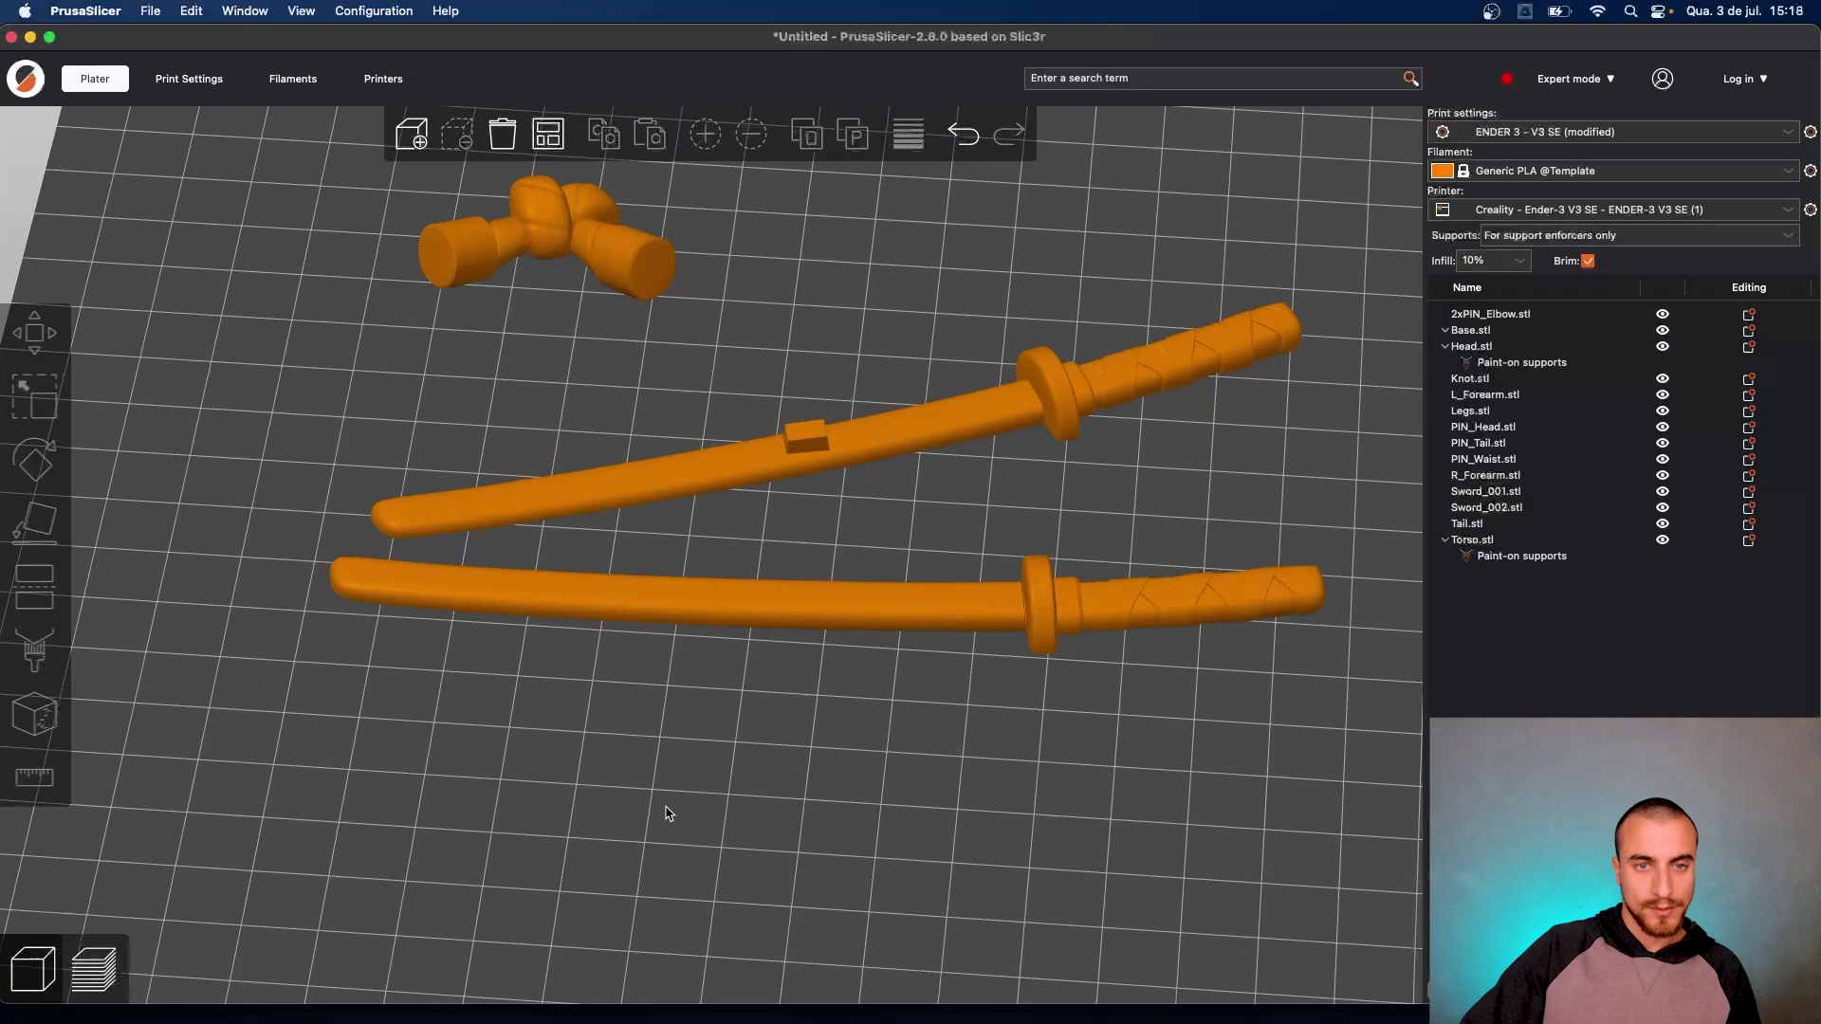
Reposition the knot and swords to leave room for their brims, and slice the plate
{"action": "left_click_drag", "start_coordinate": [772, 808], "coordinate": [922, 786]}
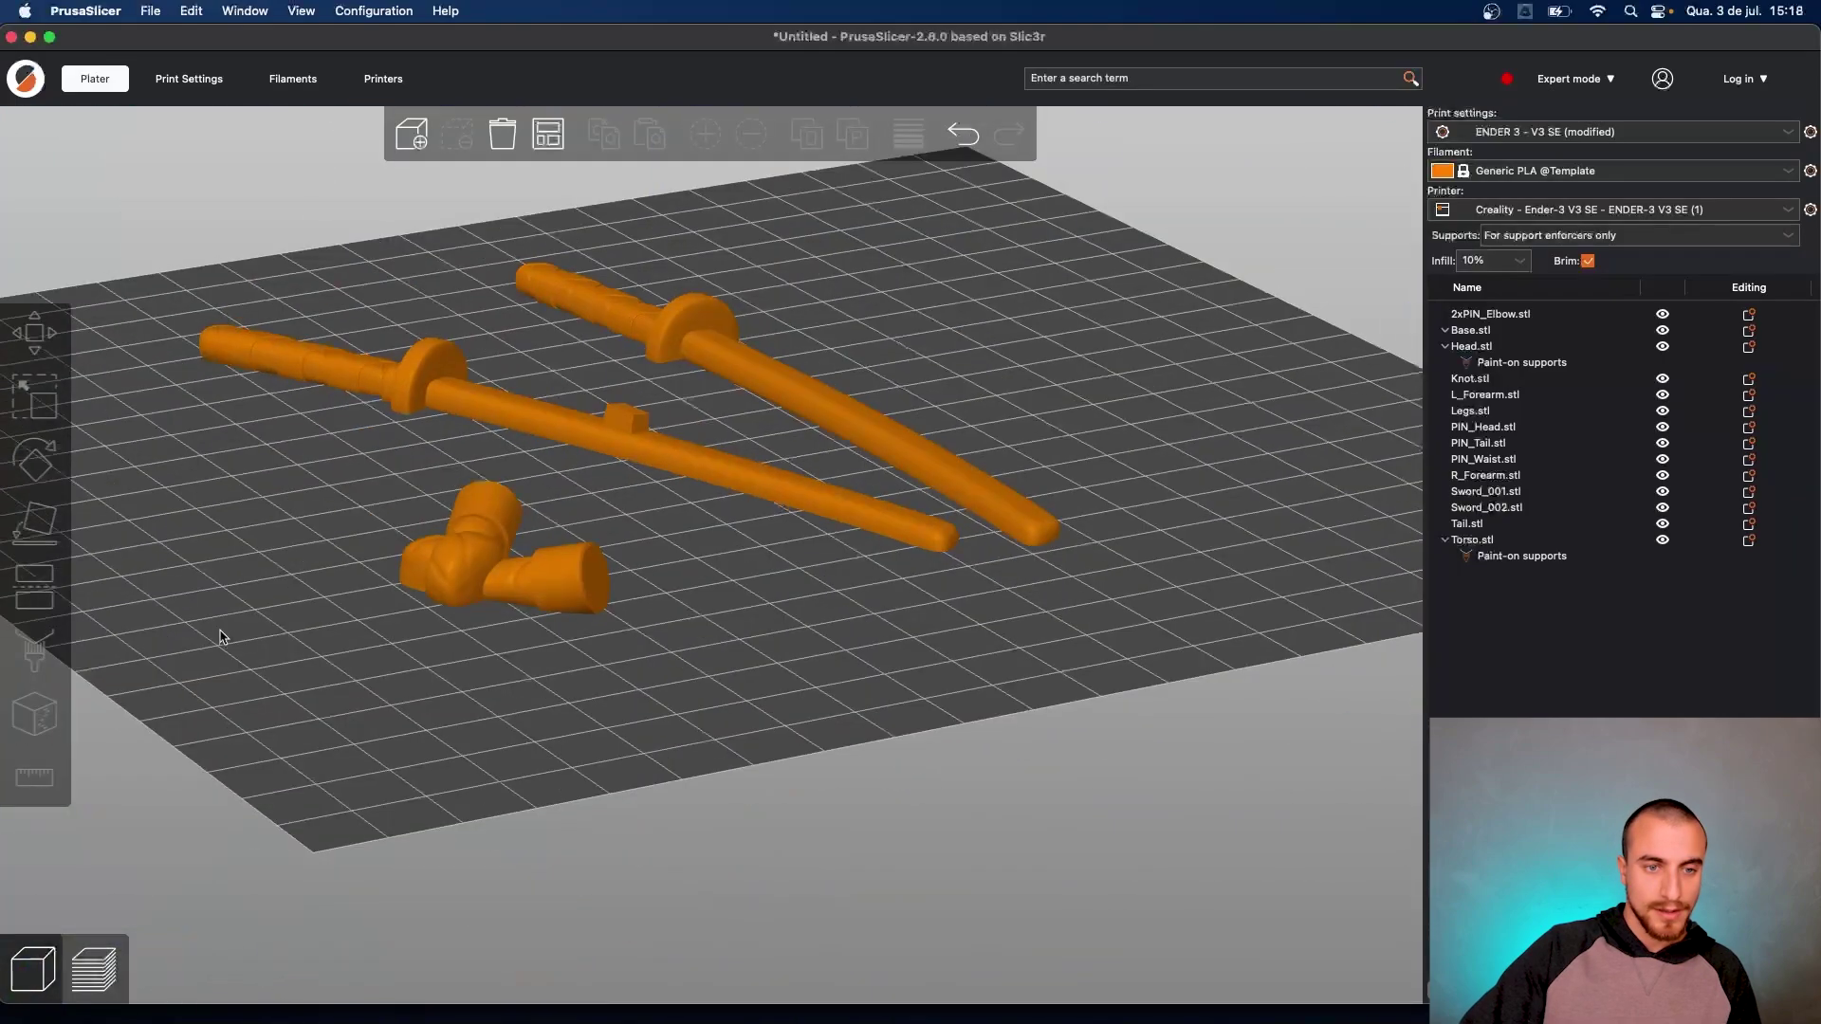
{"action": "left_click", "coordinate": [443, 577]}
{"action": "left_click_drag", "start_coordinate": [724, 638], "coordinate": [977, 550]}
{"action": "left_click", "coordinate": [704, 556]}
{"action": "left_click", "coordinate": [857, 531]}
{"action": "left_click", "coordinate": [1620, 986]}
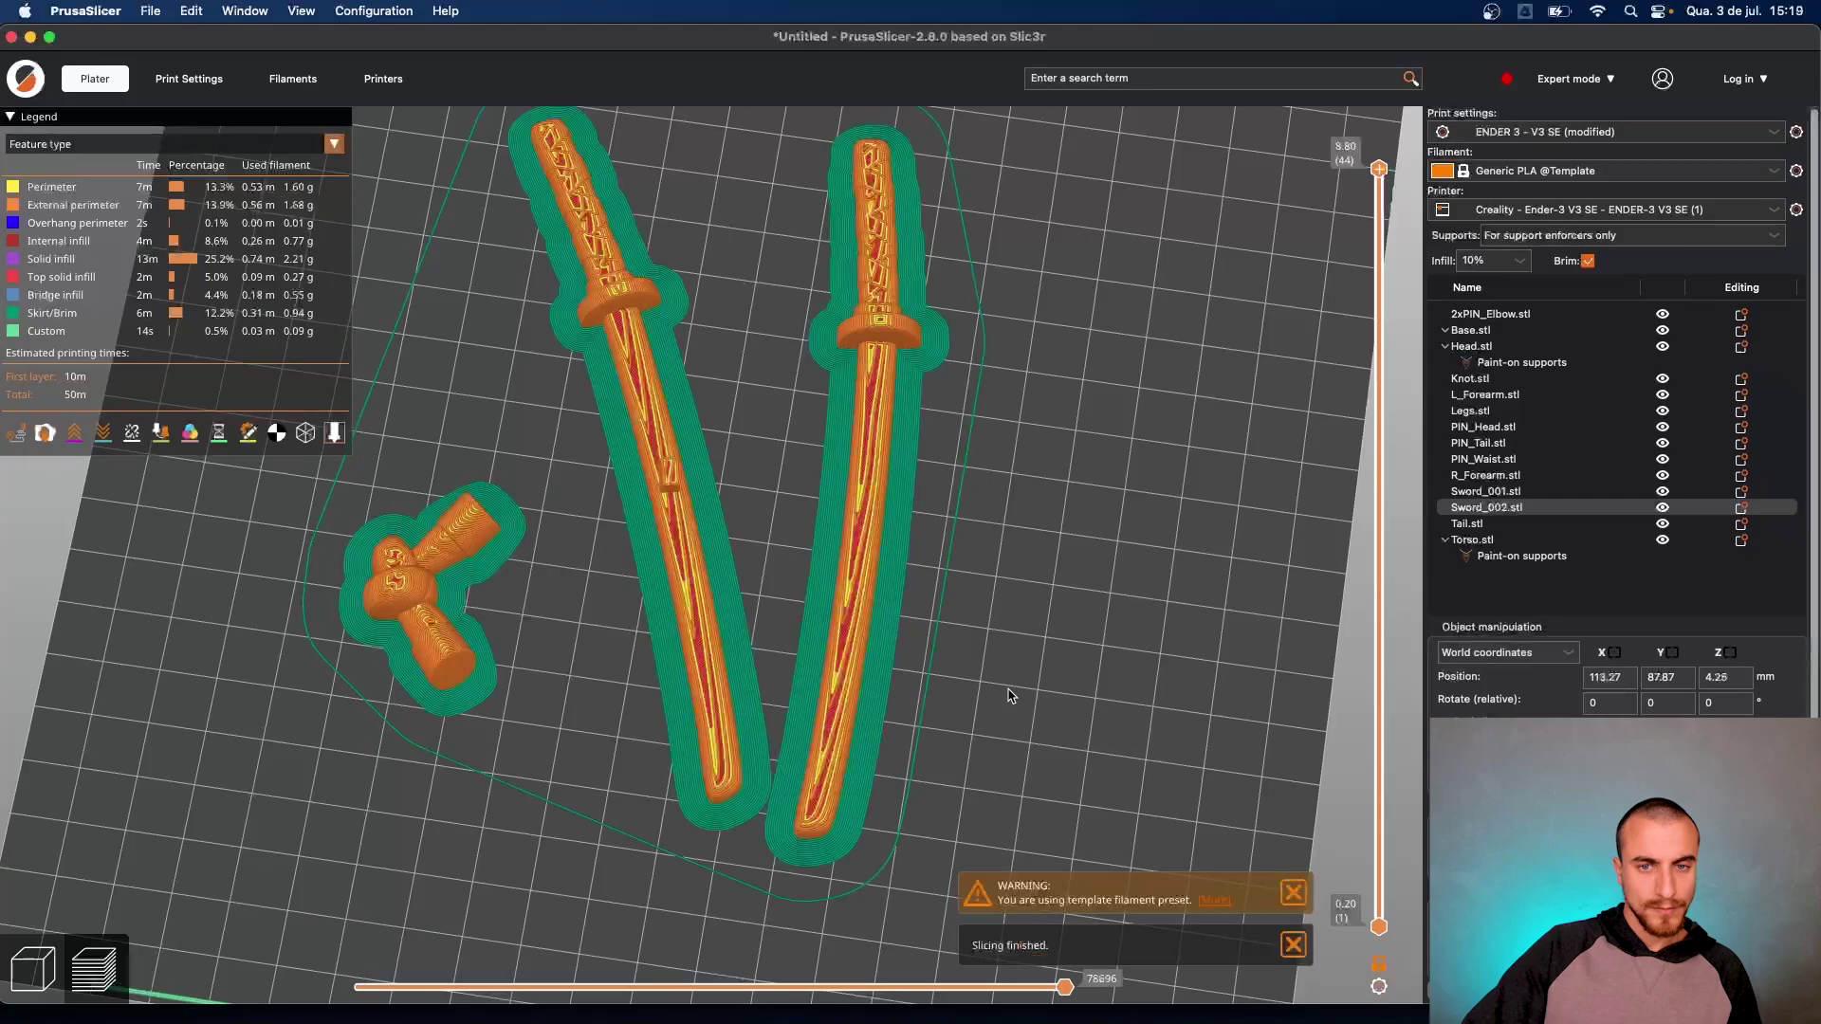
Inspect the sliced swords and their surrounding brims up close, and reopen the skirt and brim settings
{"action": "left_click_drag", "start_coordinate": [723, 692], "coordinate": [899, 669]}
{"action": "scroll", "coordinate": [862, 544], "scroll_direction": "up", "scroll_amount": 10}
{"action": "left_click_drag", "start_coordinate": [862, 559], "coordinate": [772, 500]}
{"action": "scroll", "coordinate": [797, 494], "scroll_direction": "up", "scroll_amount": 3}
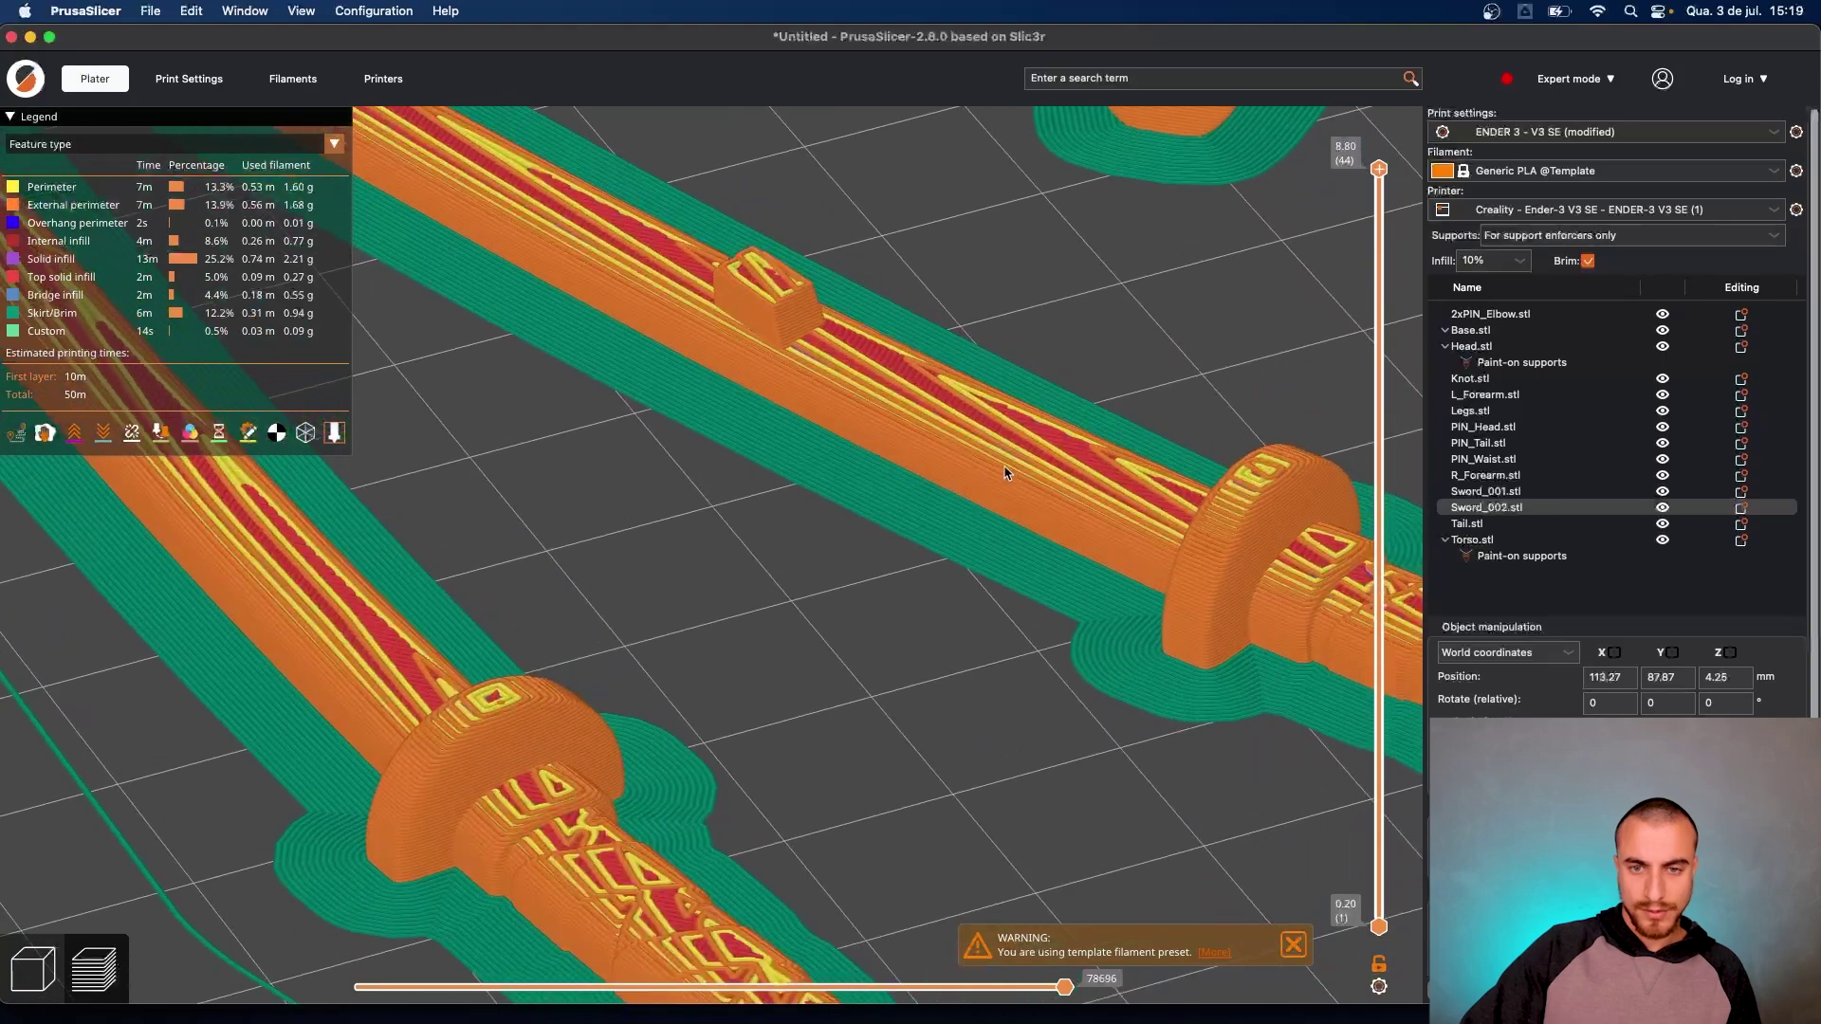
{"action": "left_click_drag", "start_coordinate": [993, 478], "coordinate": [843, 444]}
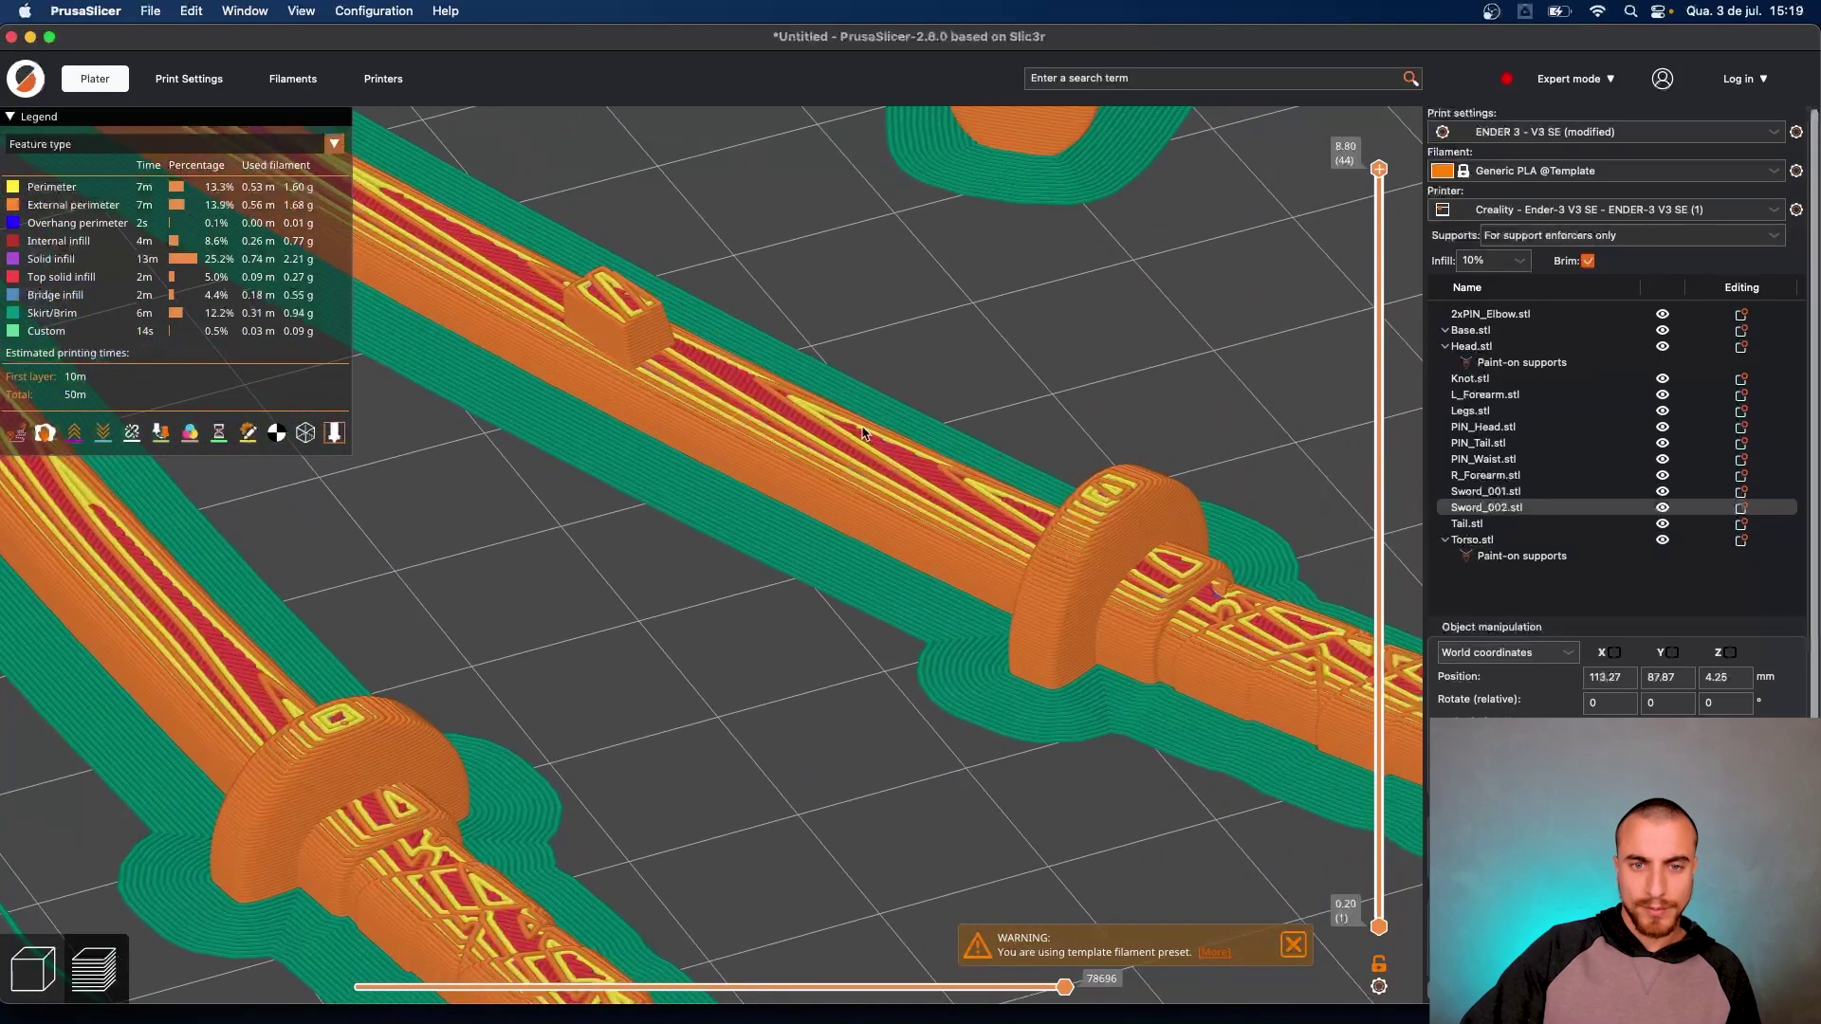
{"action": "left_click", "coordinate": [189, 79]}
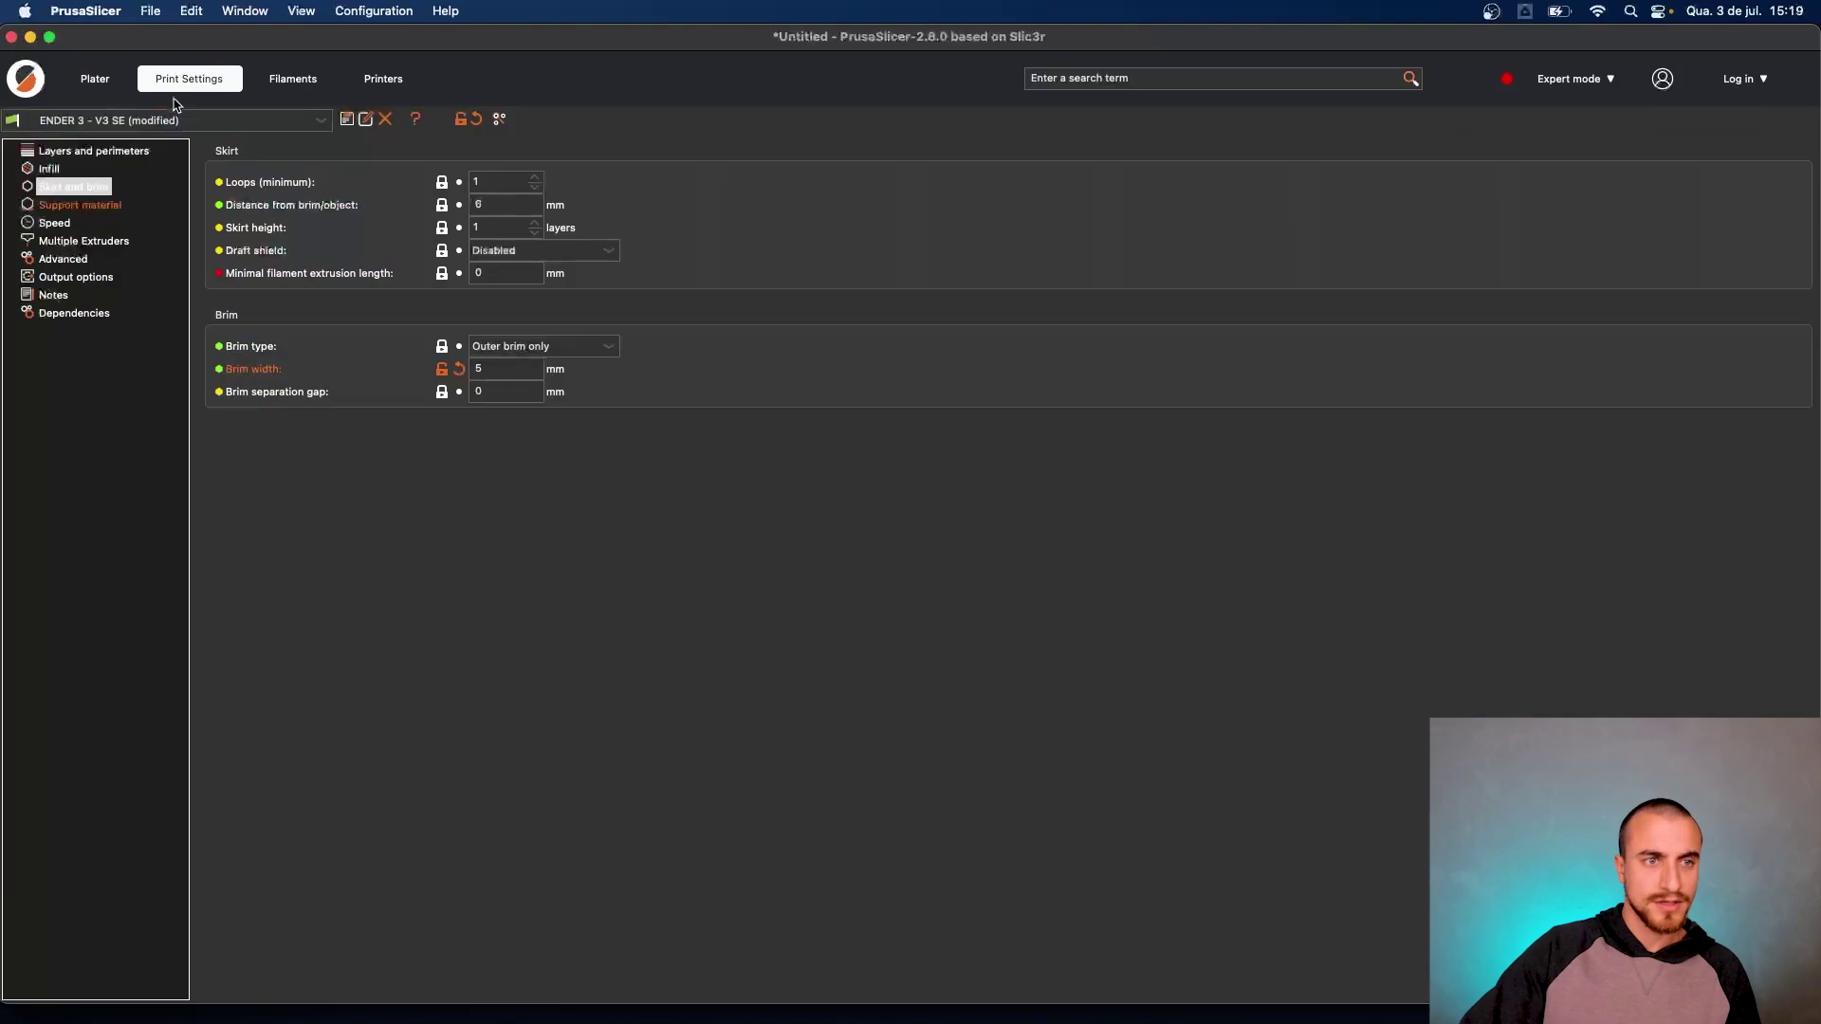
Set the layer height to 0.16 mm and inspect the resliced swords' layer lines and blade tips up close
{"action": "left_click", "coordinate": [67, 154]}
{"action": "left_click", "coordinate": [504, 185]}
{"action": "key", "text": "BackSpace"}
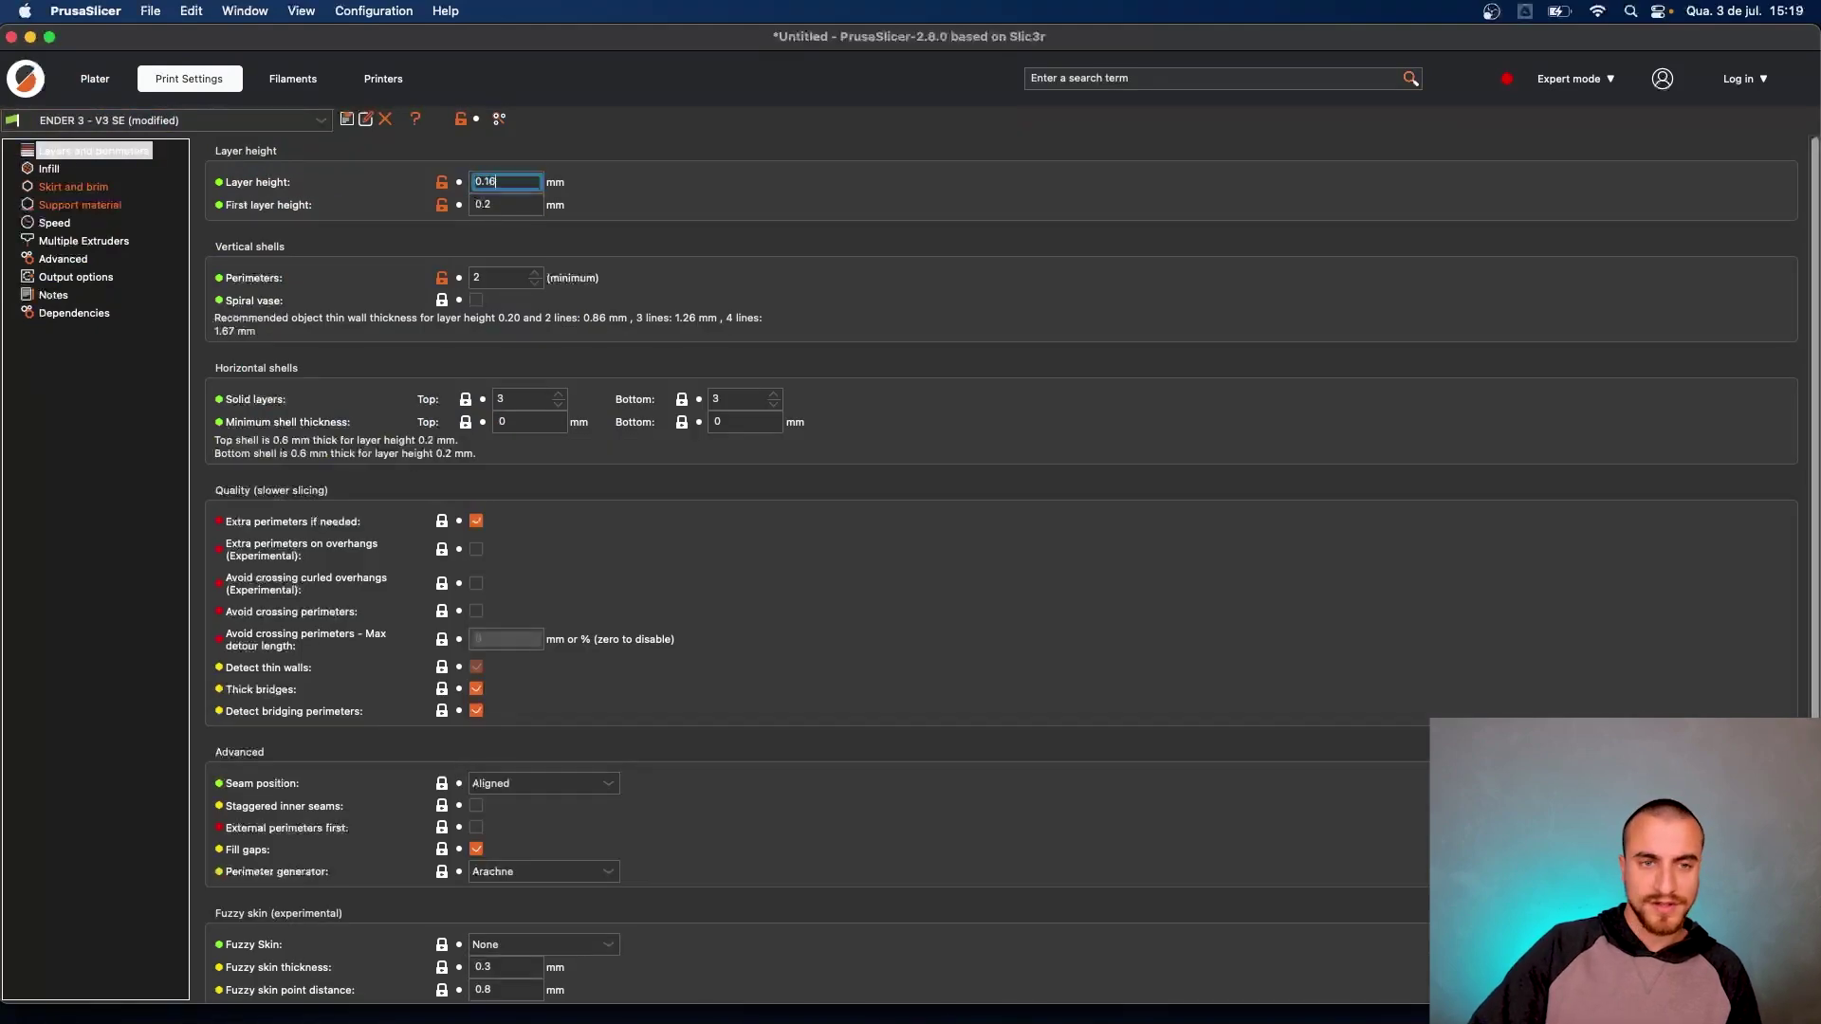
{"action": "left_click", "coordinate": [87, 76]}
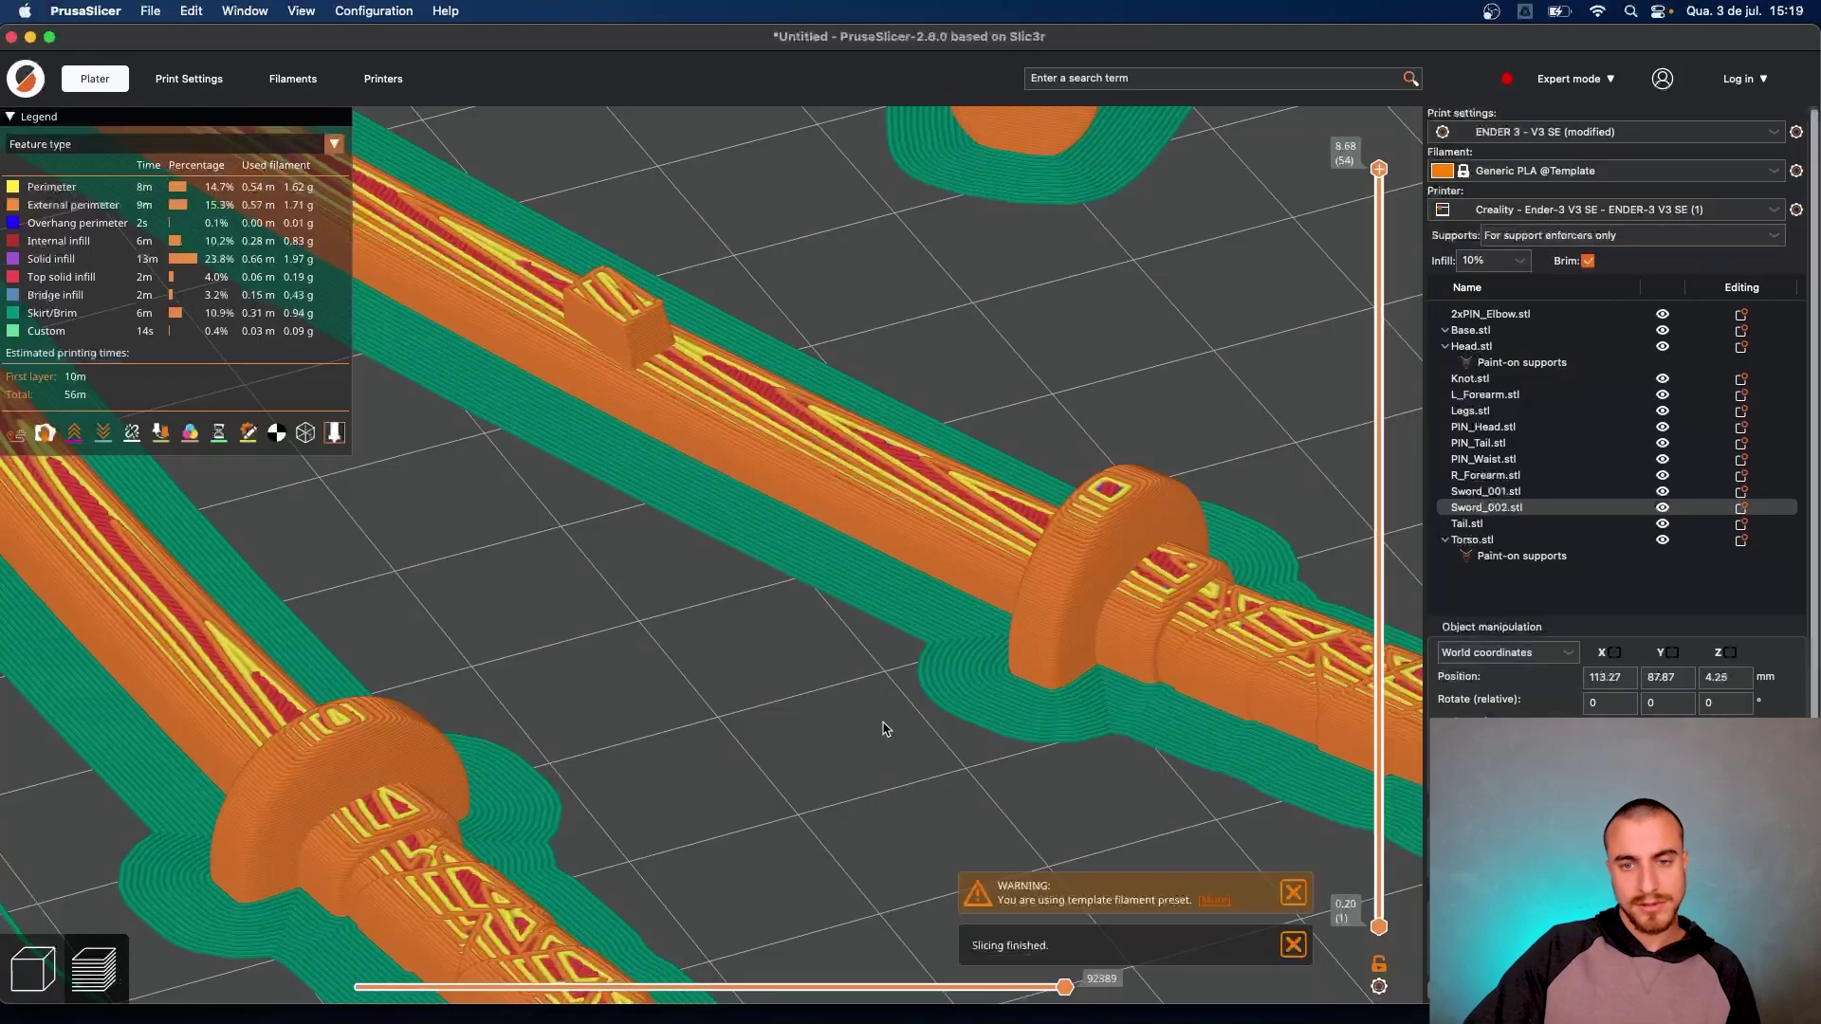
{"action": "scroll", "coordinate": [884, 723], "scroll_direction": "down", "scroll_amount": 8}
{"action": "left_click_drag", "start_coordinate": [823, 729], "coordinate": [899, 791]}
{"action": "right_click_drag", "start_coordinate": [878, 775], "coordinate": [763, 645]}
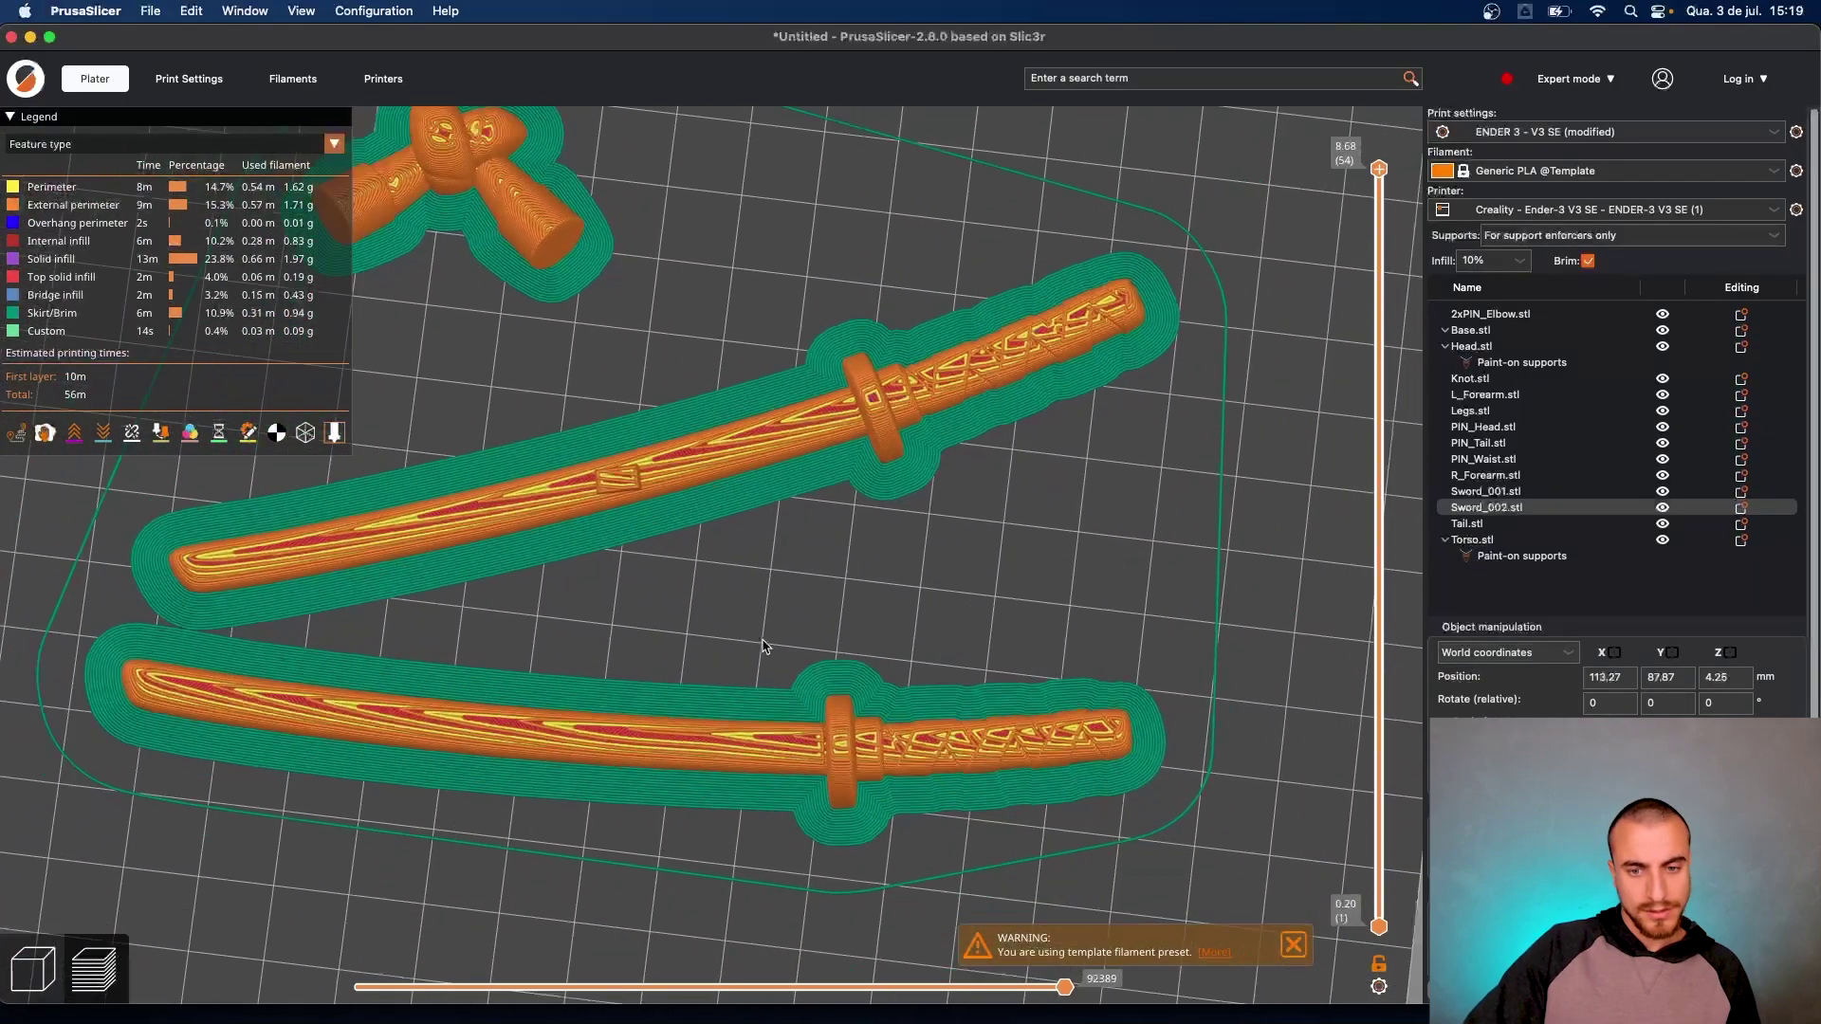
{"action": "scroll", "coordinate": [781, 691], "scroll_direction": "up", "scroll_amount": 10}
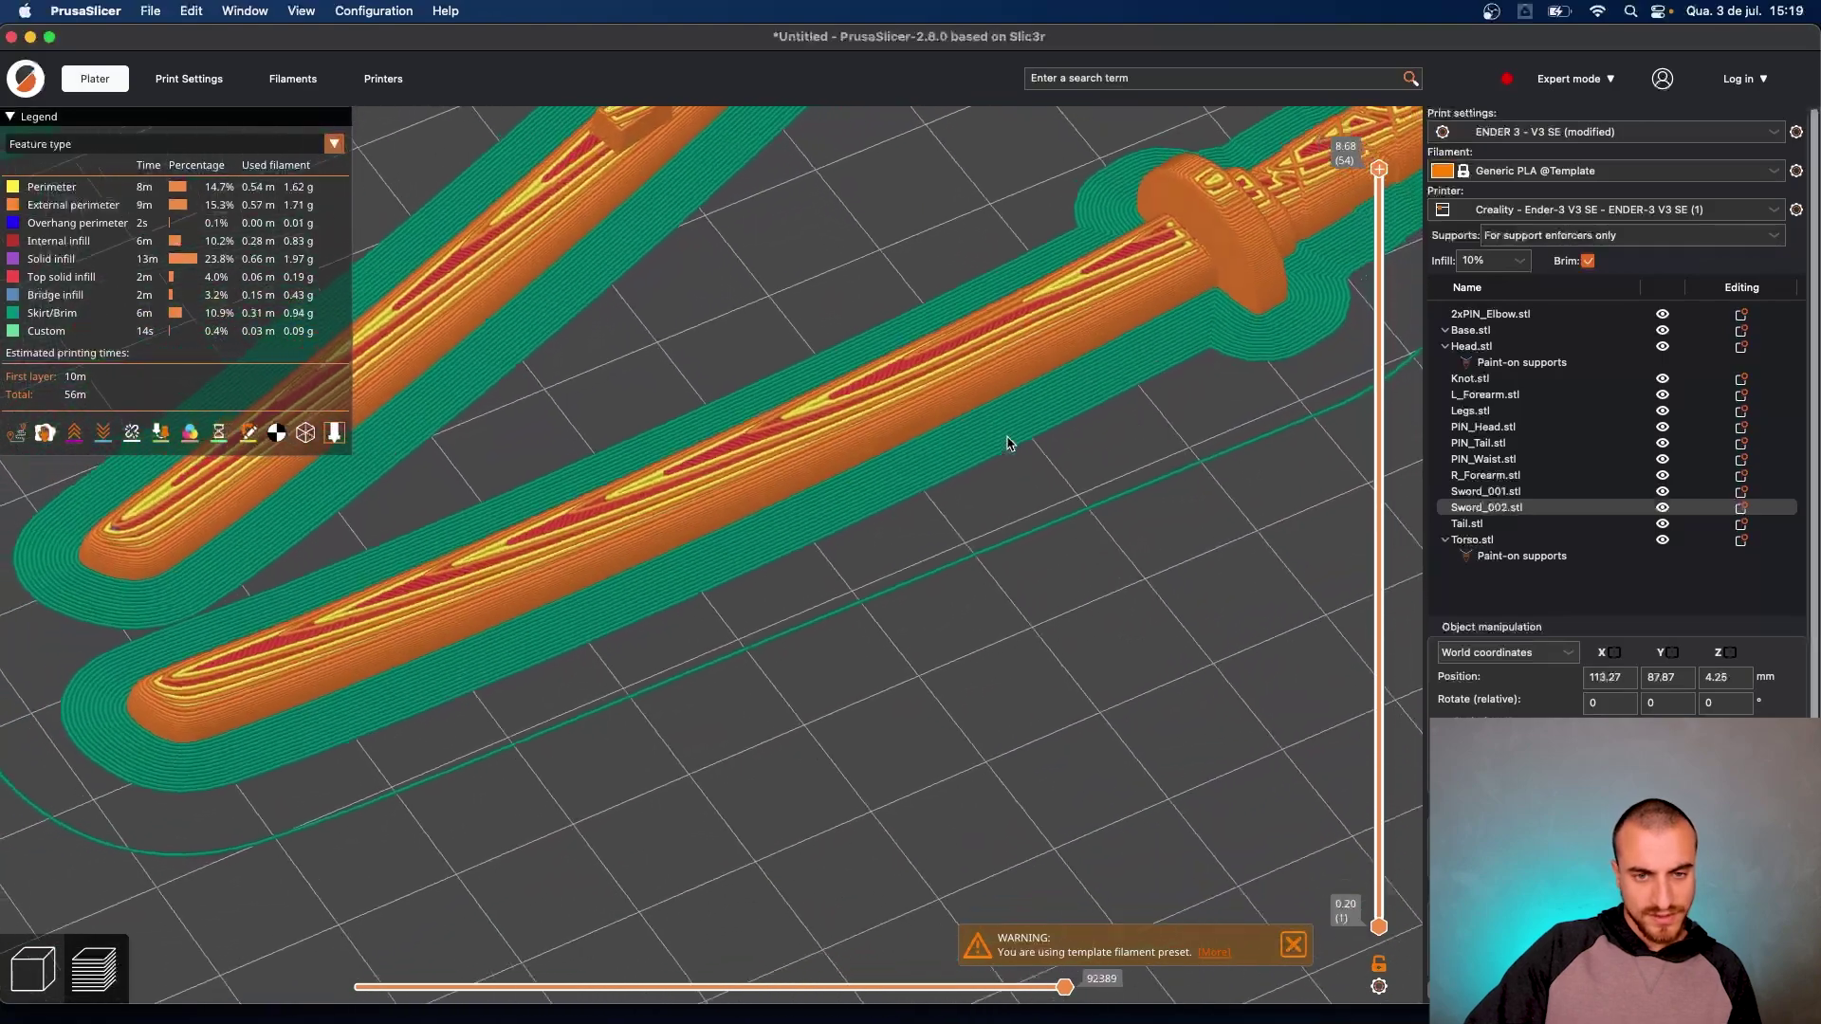
{"action": "mouse_move", "coordinate": [1007, 444]}
{"action": "left_mouse_down"}
{"action": "mouse_move", "coordinate": [1069, 406]}
{"action": "mouse_move", "coordinate": [1000, 440]}
{"action": "left_mouse_up"}
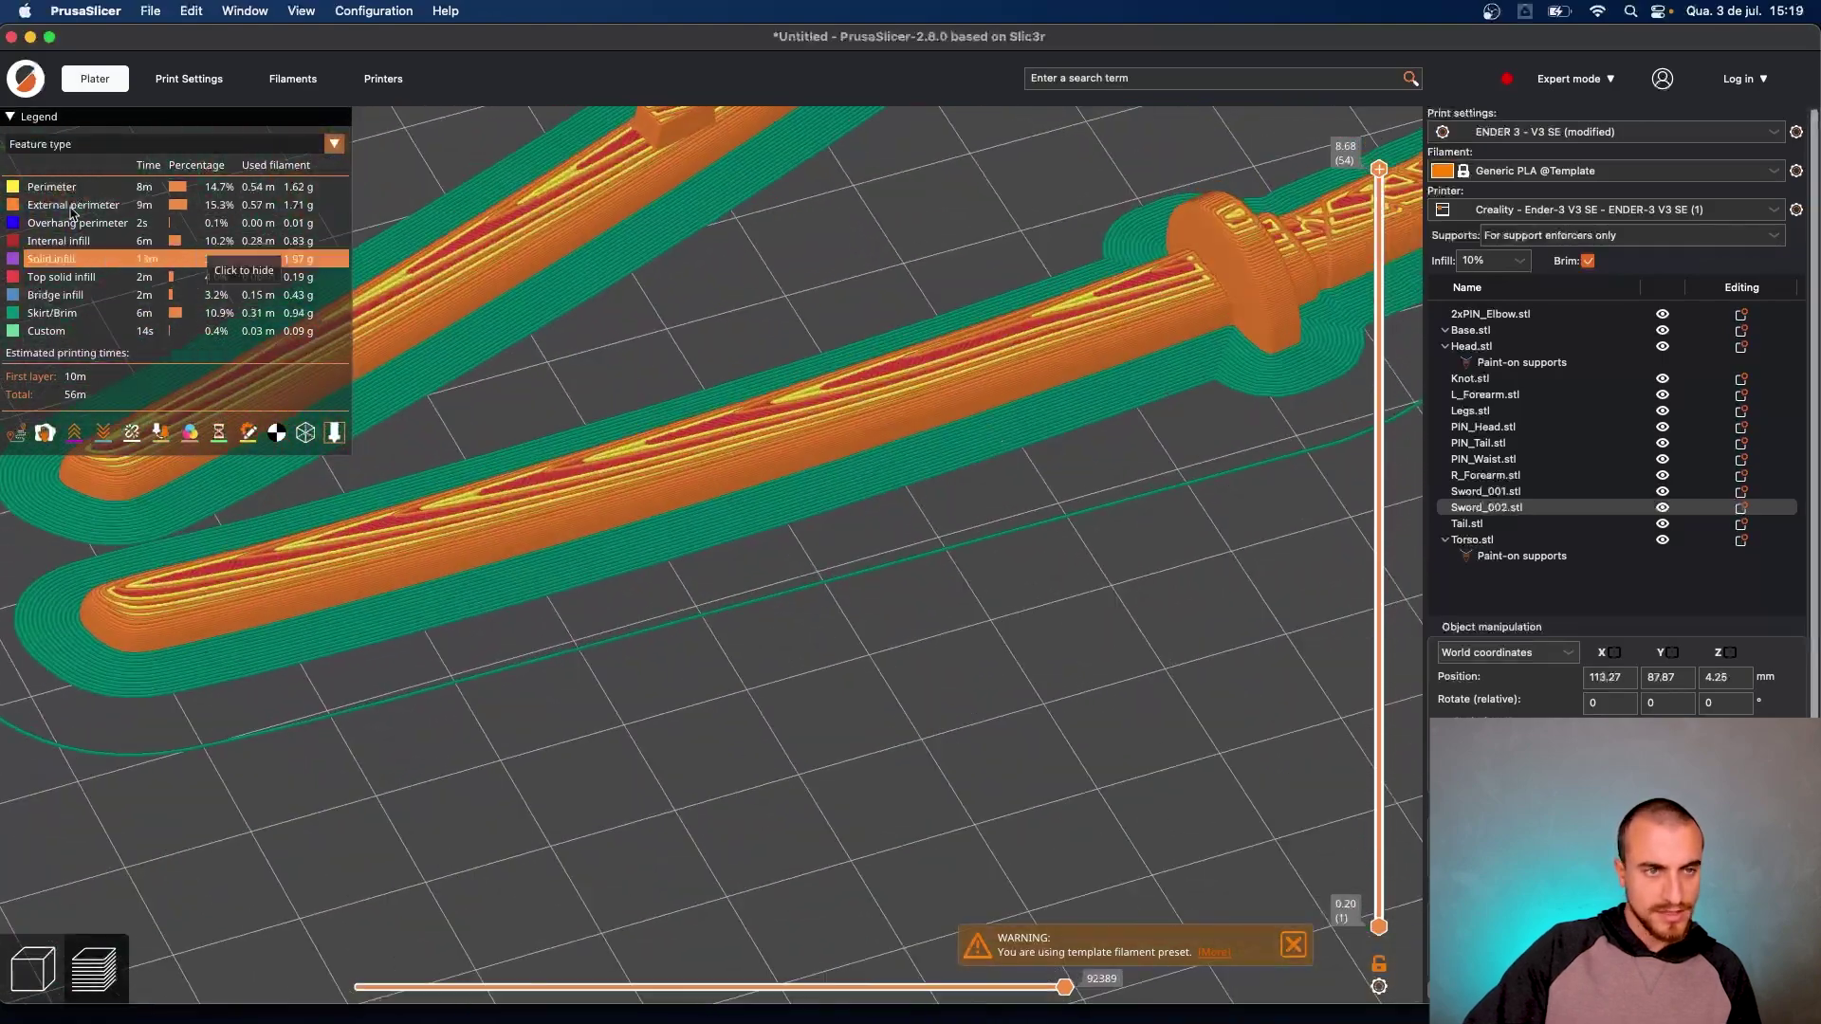
Set the layer height to 0.12 mm and review the resliced swords and knot along with the layer settings
{"action": "left_click", "coordinate": [189, 79]}
{"action": "double_click", "coordinate": [506, 180]}
{"action": "type", "text": "0.12"}
{"action": "key", "text": "Return"}
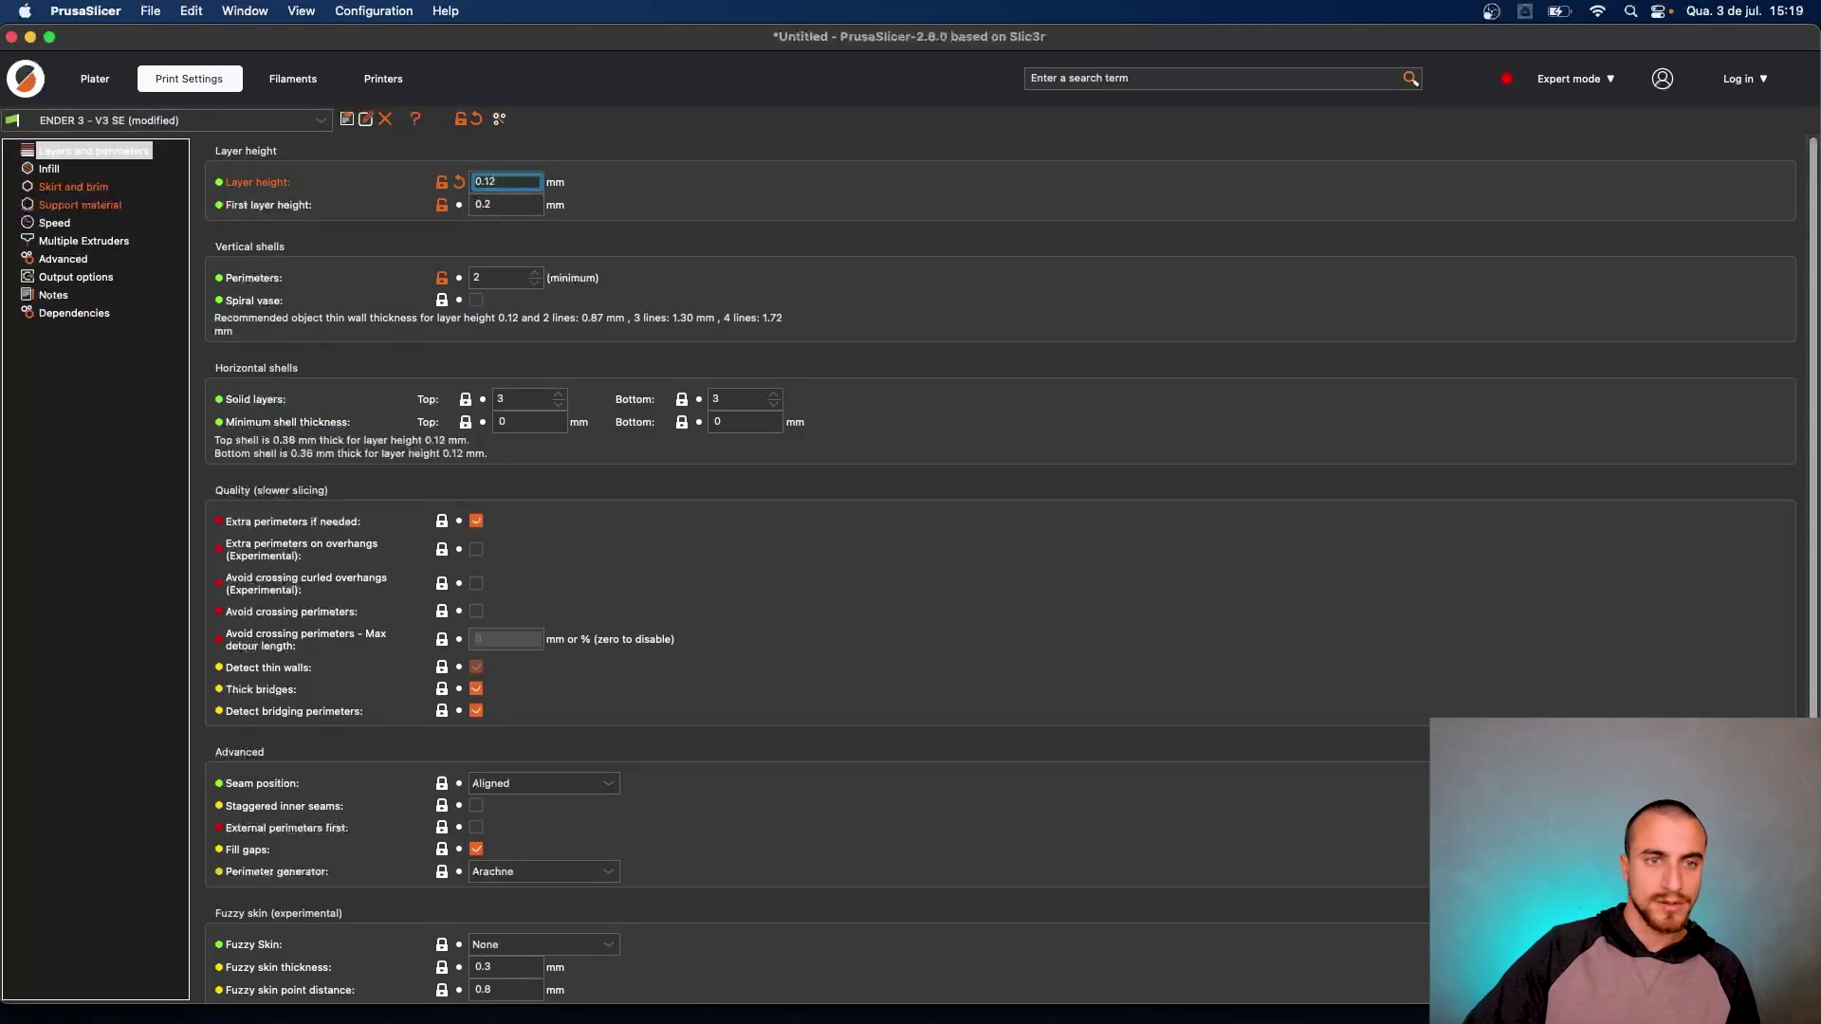
{"action": "left_click", "coordinate": [102, 82]}
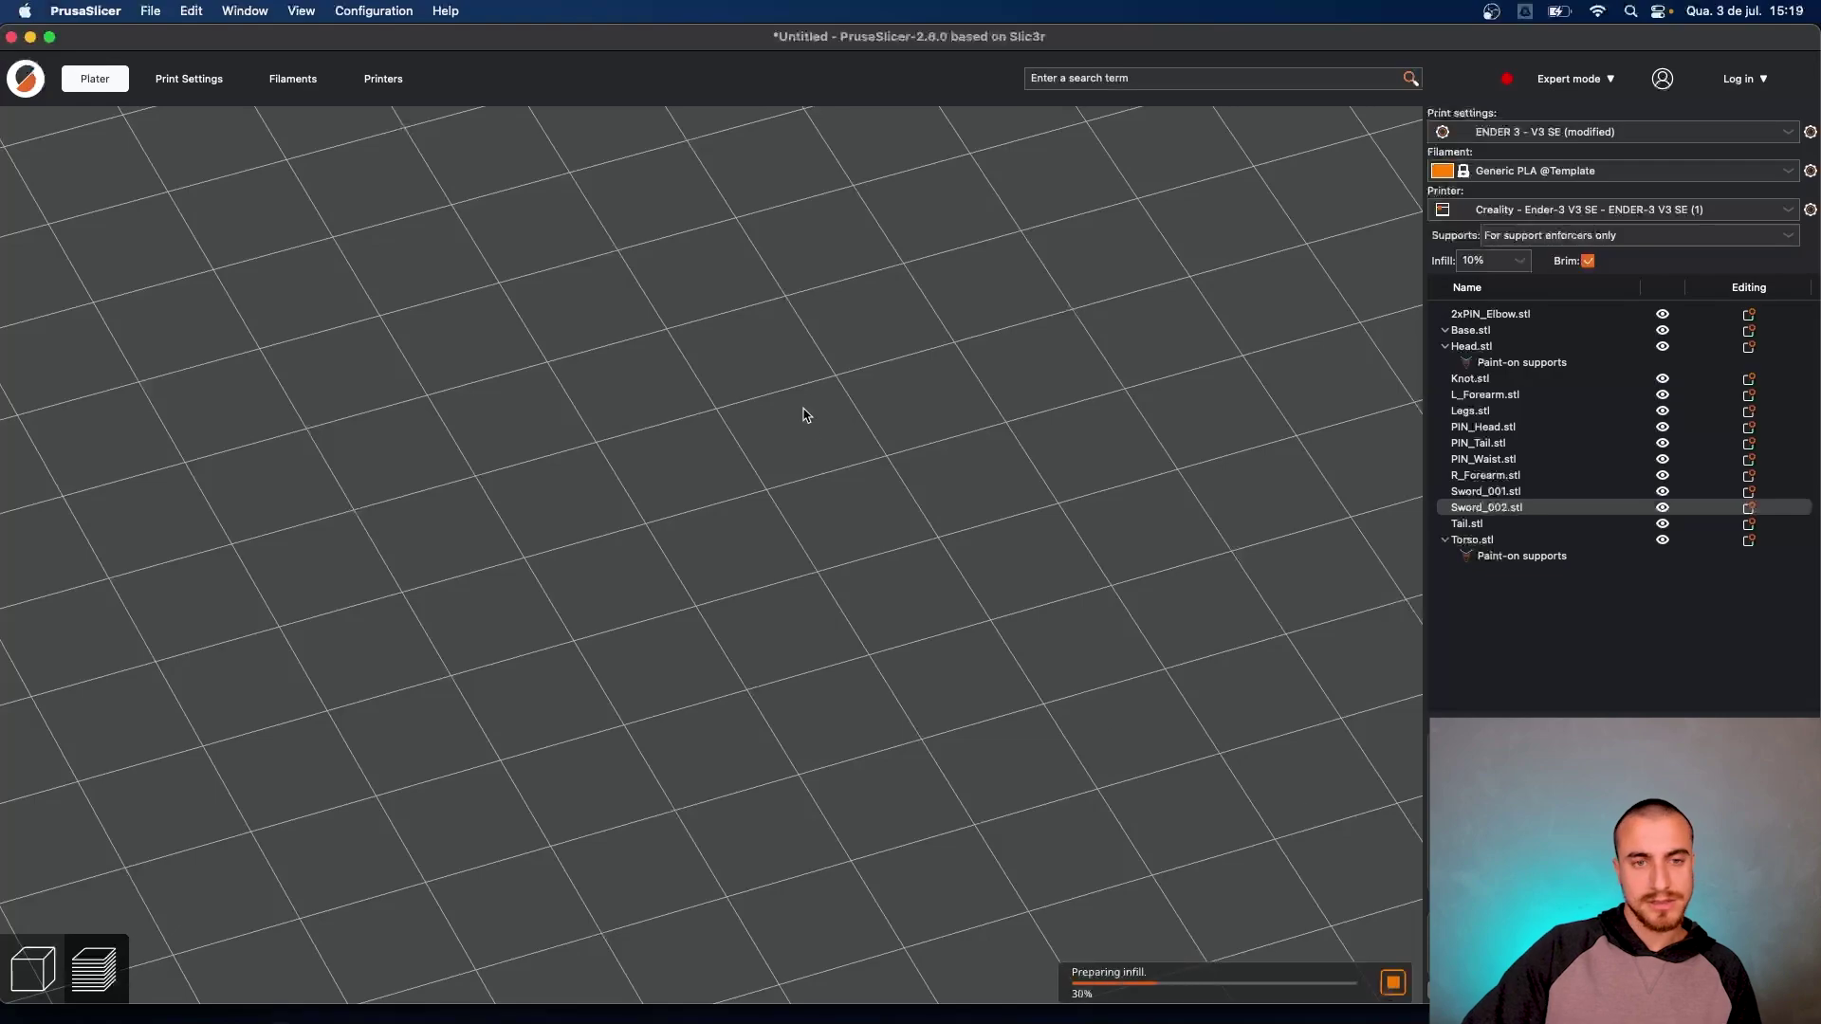
{"action": "scroll", "coordinate": [871, 405], "scroll_direction": "down", "scroll_amount": 8}
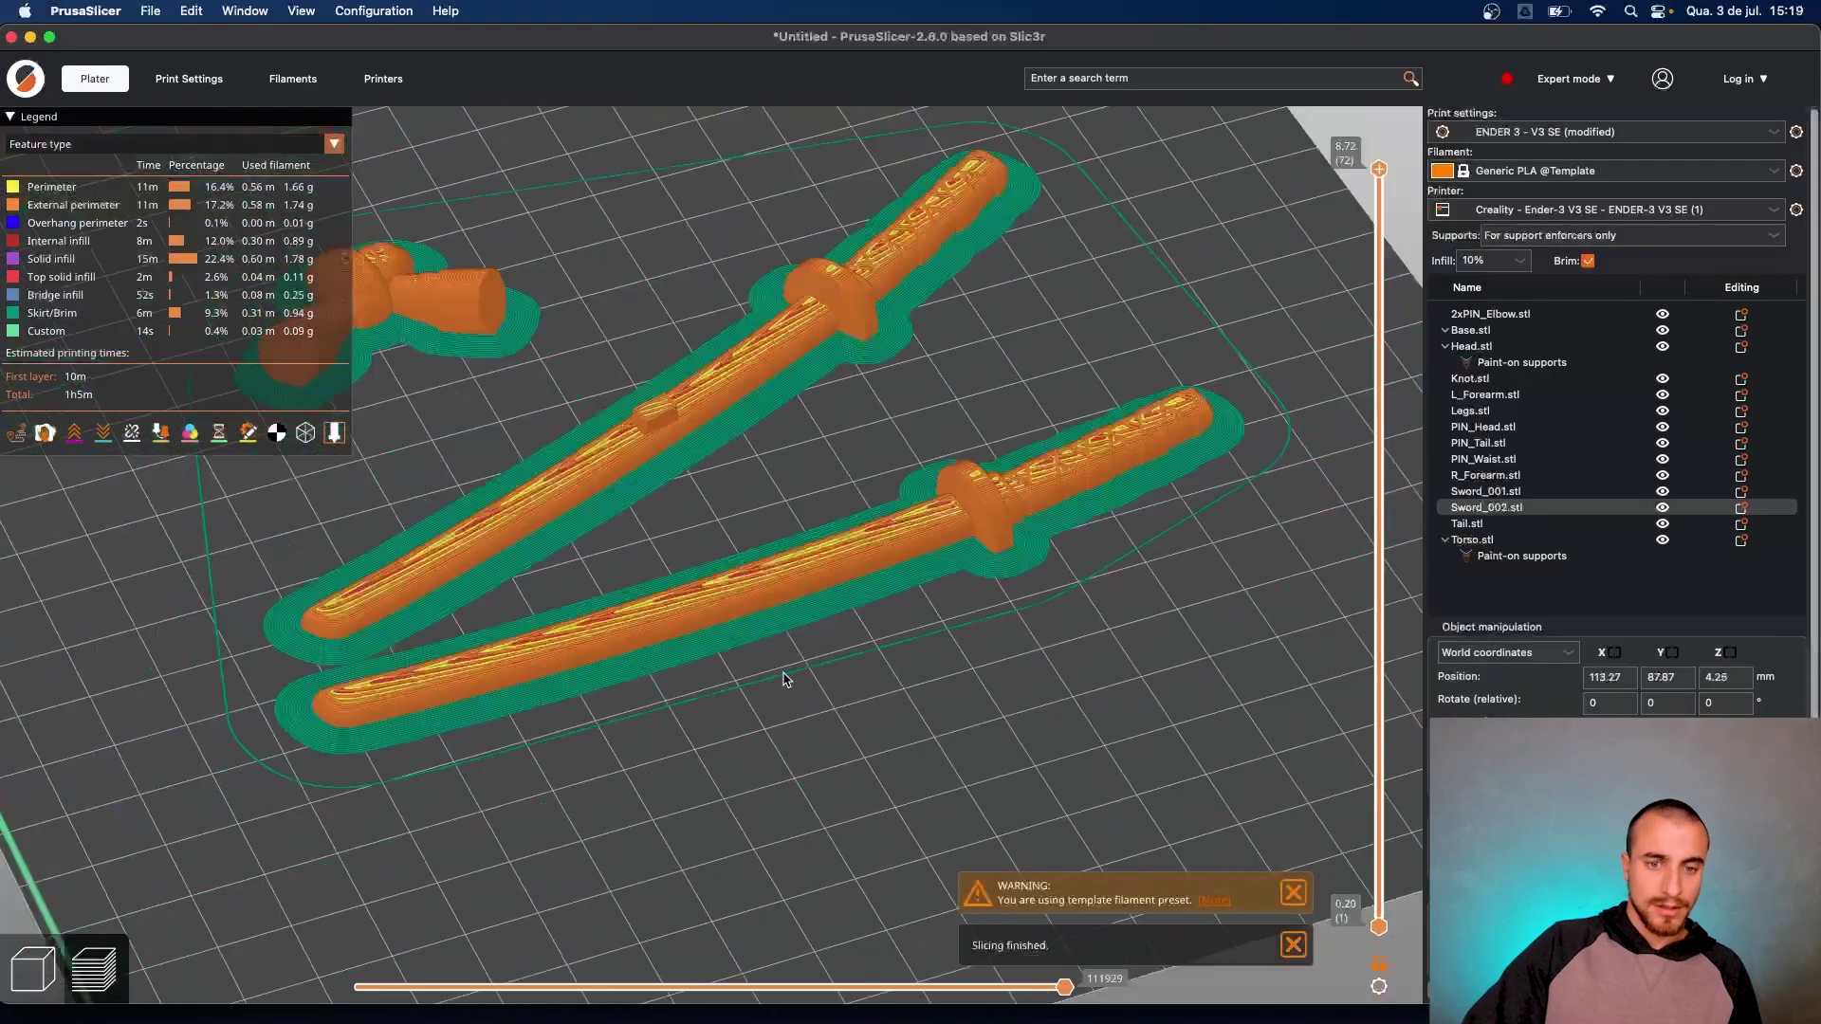
{"action": "right_click_drag", "start_coordinate": [825, 485], "coordinate": [773, 543]}
{"action": "left_click_drag", "start_coordinate": [870, 569], "coordinate": [671, 486]}
{"action": "scroll", "coordinate": [671, 486], "scroll_direction": "down", "scroll_amount": 10}
{"action": "left_click", "coordinate": [188, 79]}
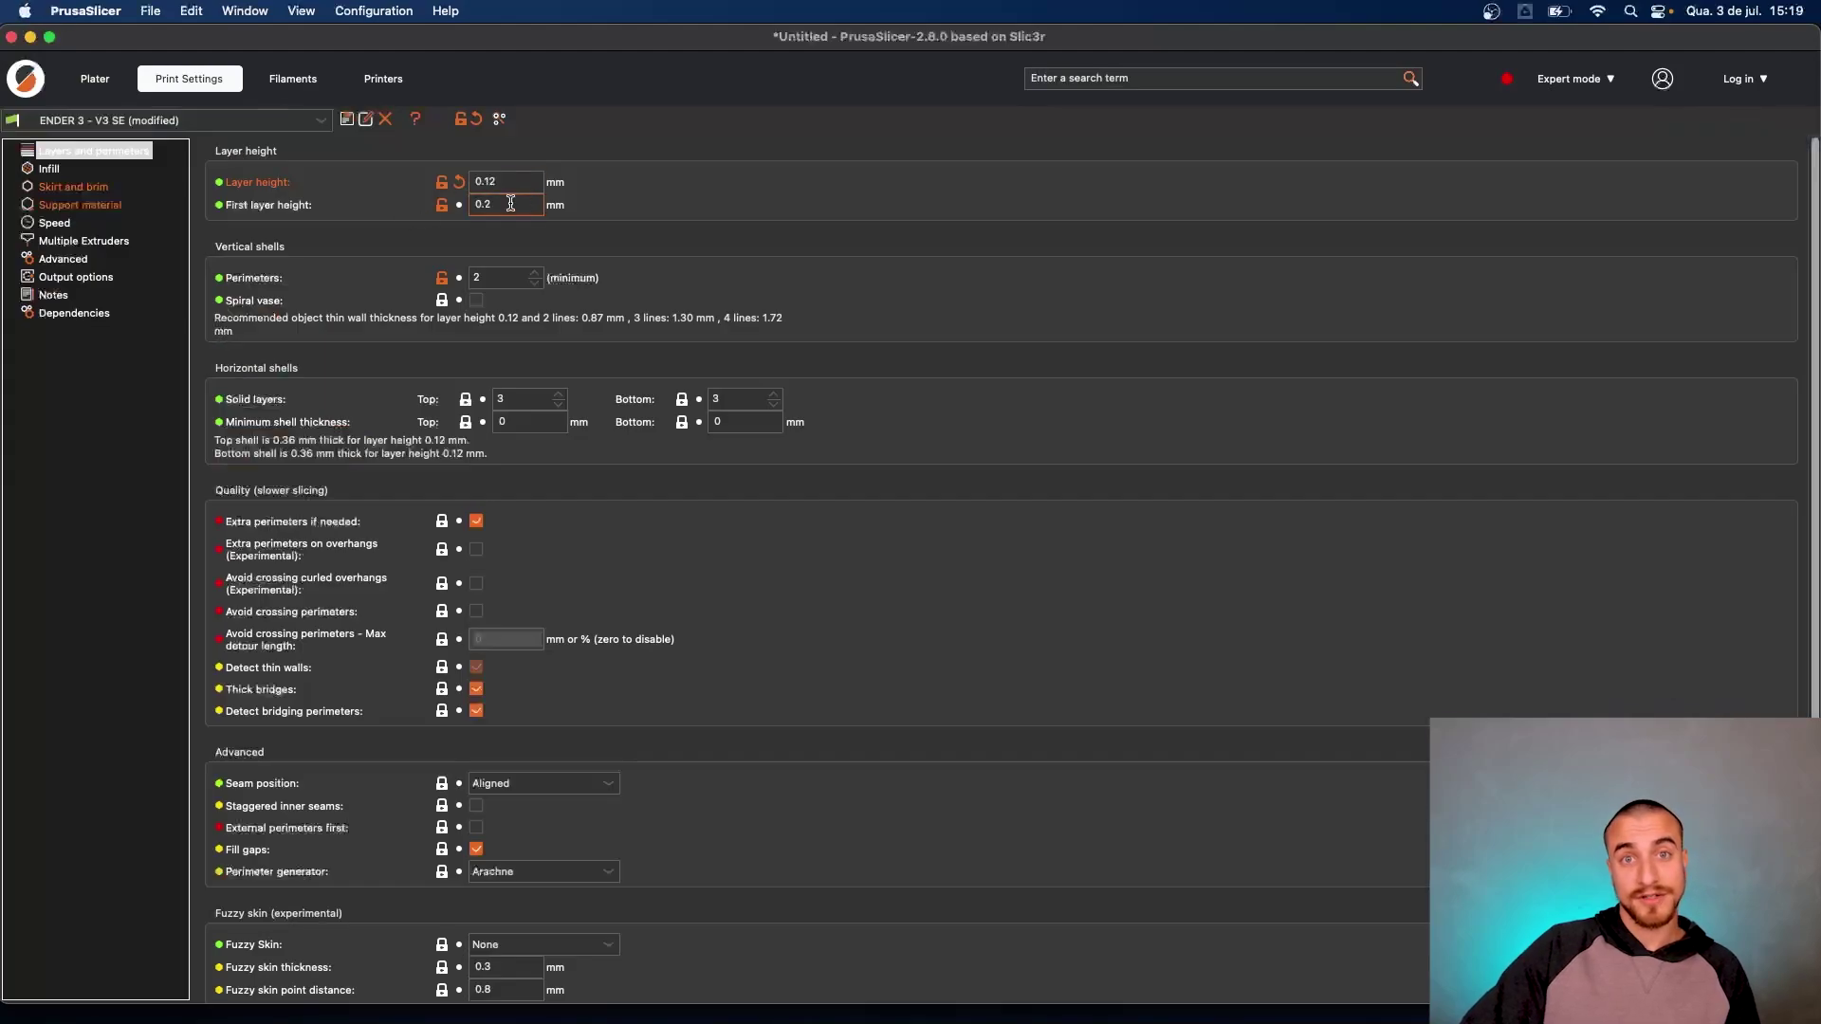
{"action": "left_click", "coordinate": [95, 84]}
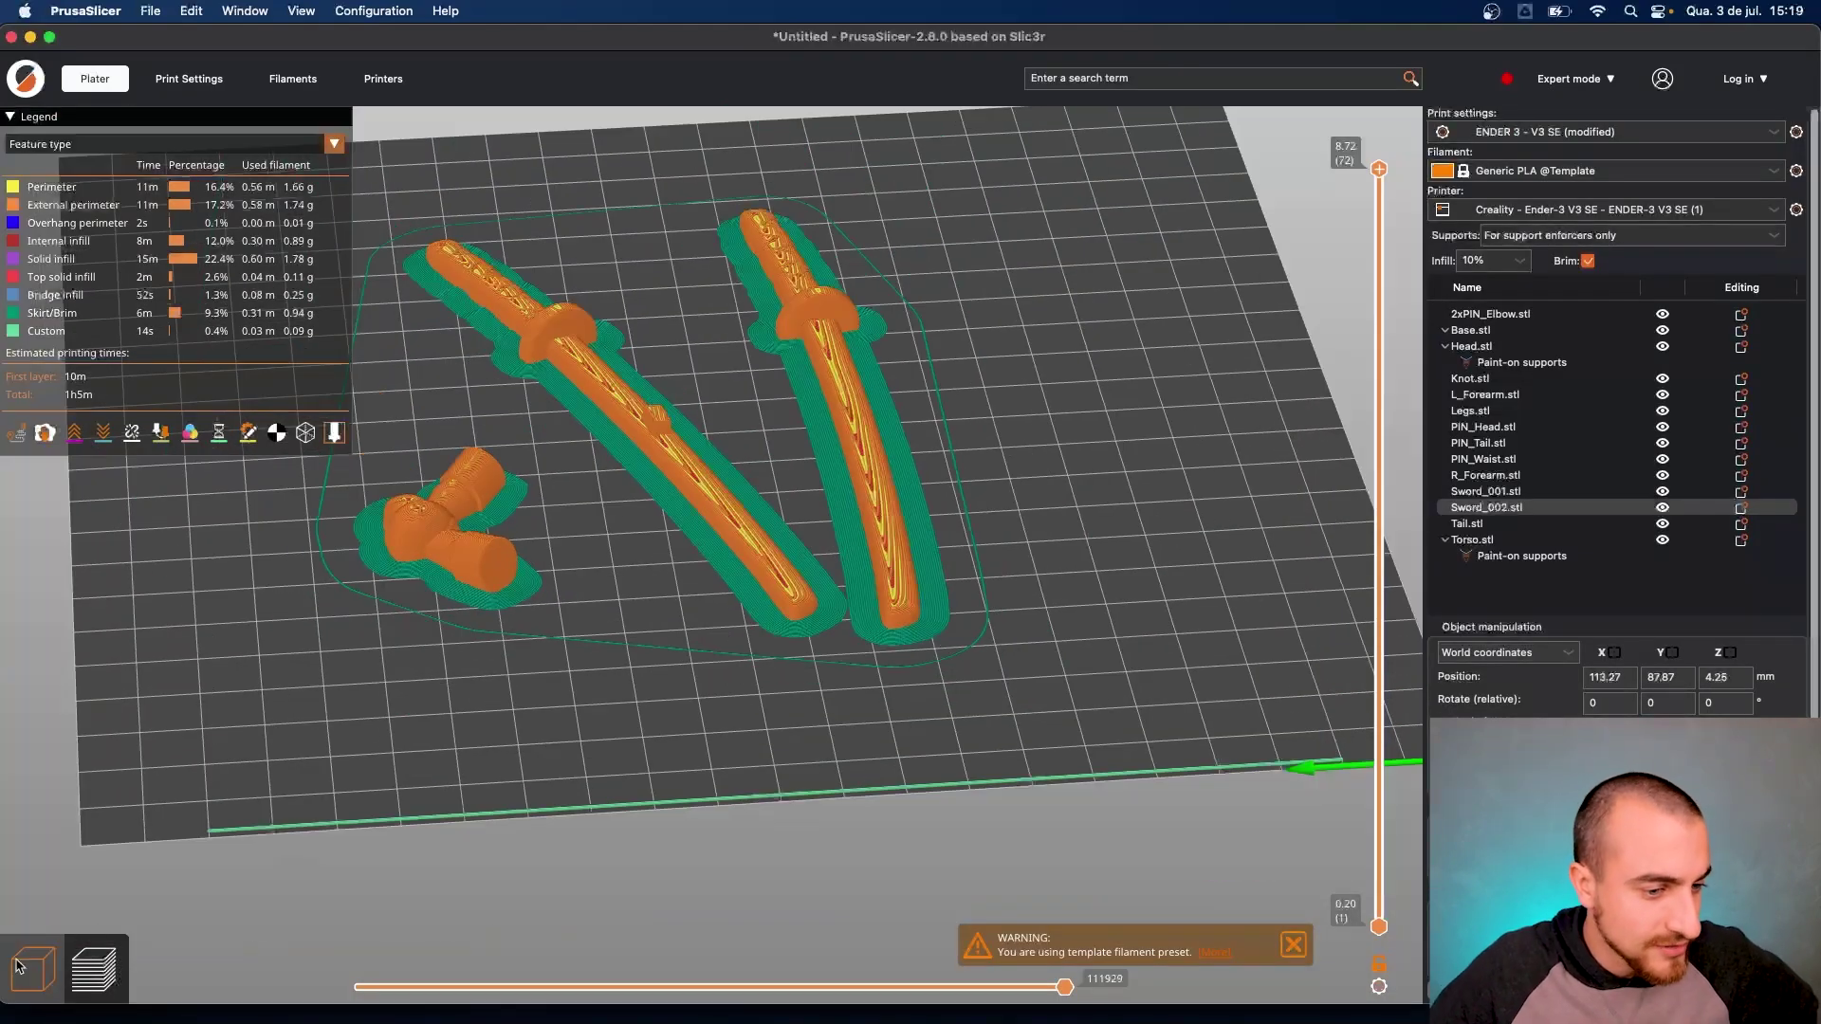
Return to the 3D editor view and switch to the Base project in Bambu Studio
{"action": "left_click", "coordinate": [16, 965]}
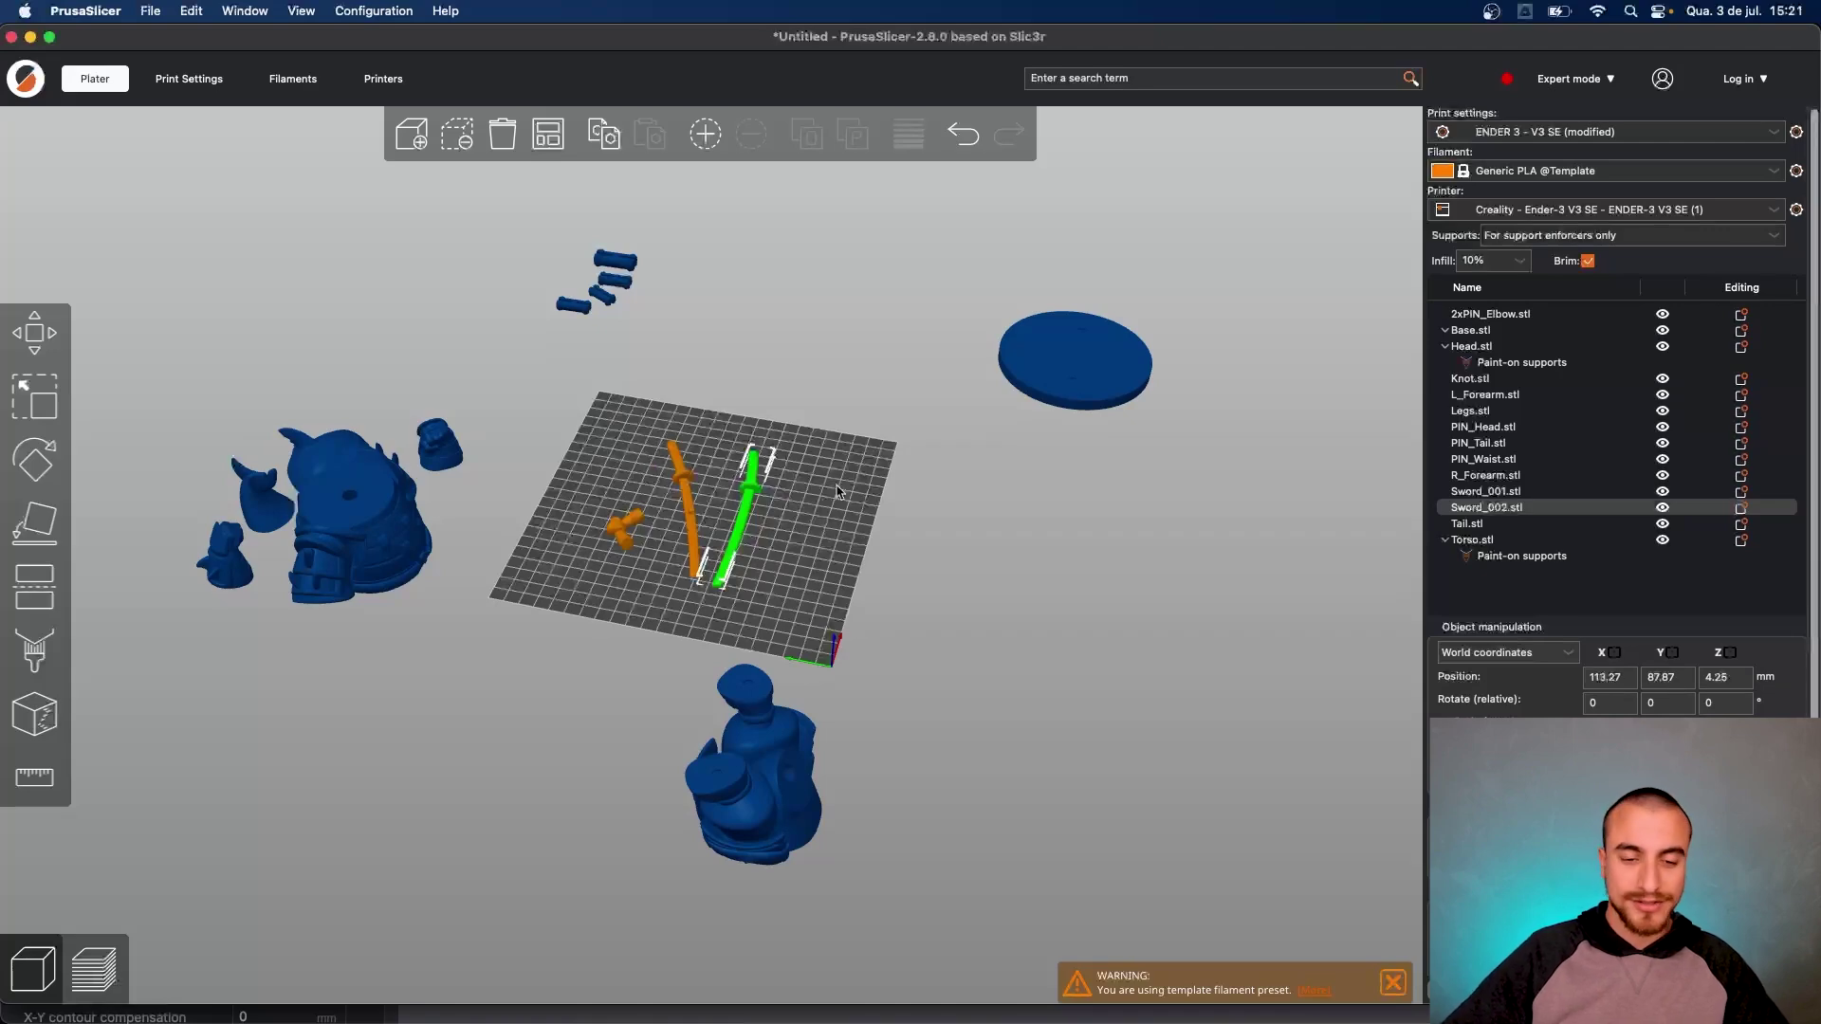
{"action": "key", "text": "ctrl+Up"}
{"action": "left_click", "coordinate": [754, 401]}
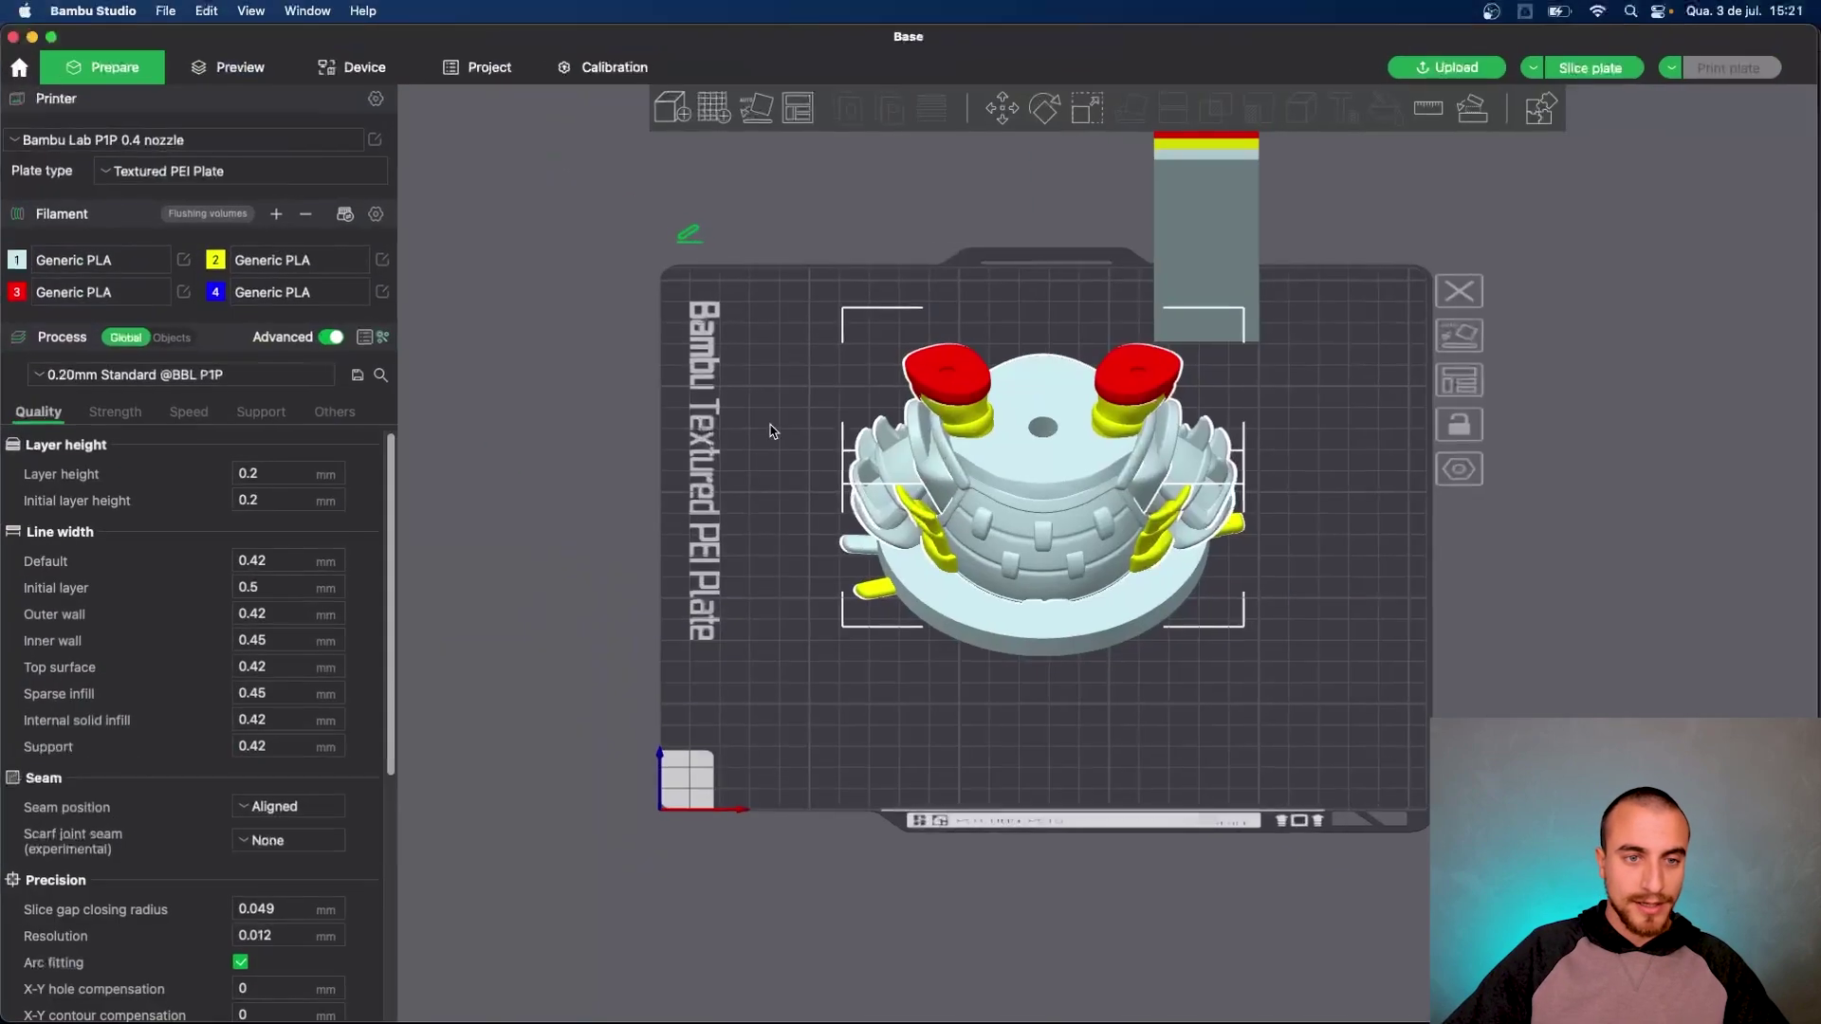
{"action": "right_click_drag", "start_coordinate": [1377, 575], "coordinate": [1284, 560]}
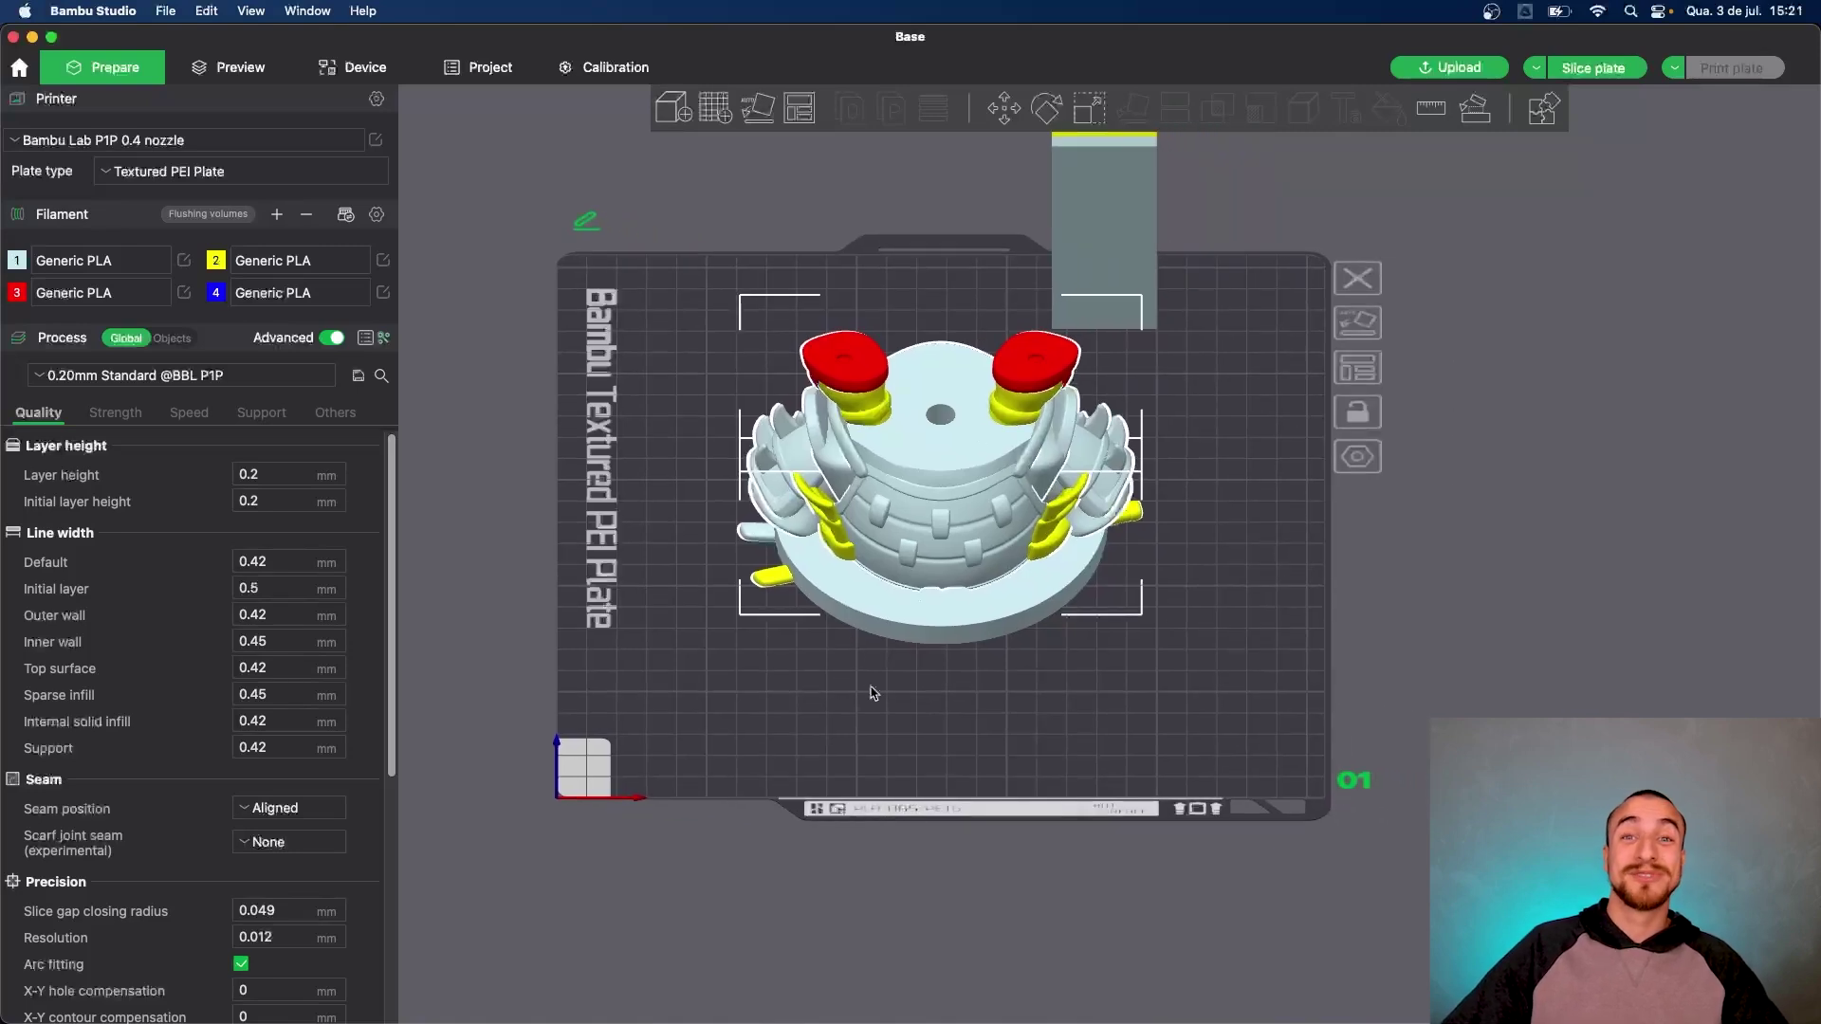
Auto-arrange all objects with multiple materials allowed on the same plate
{"action": "left_click", "coordinate": [804, 107]}
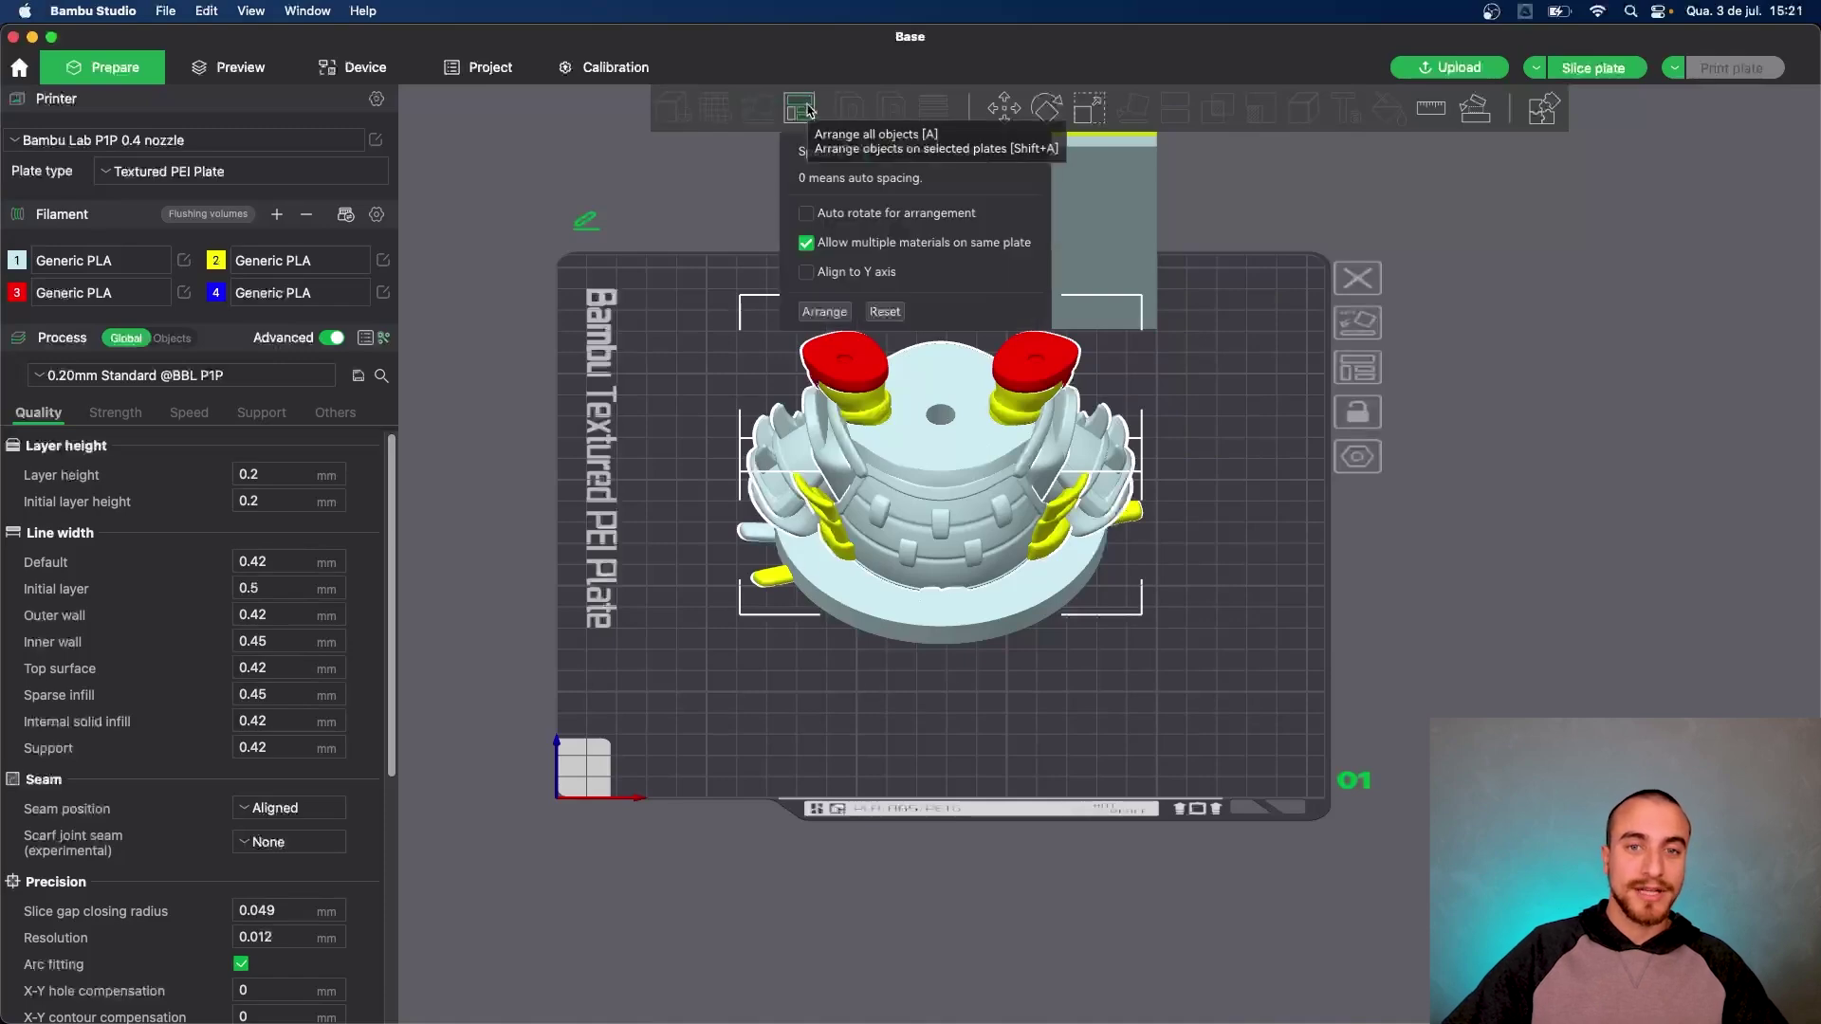
{"action": "left_click", "coordinate": [827, 313]}
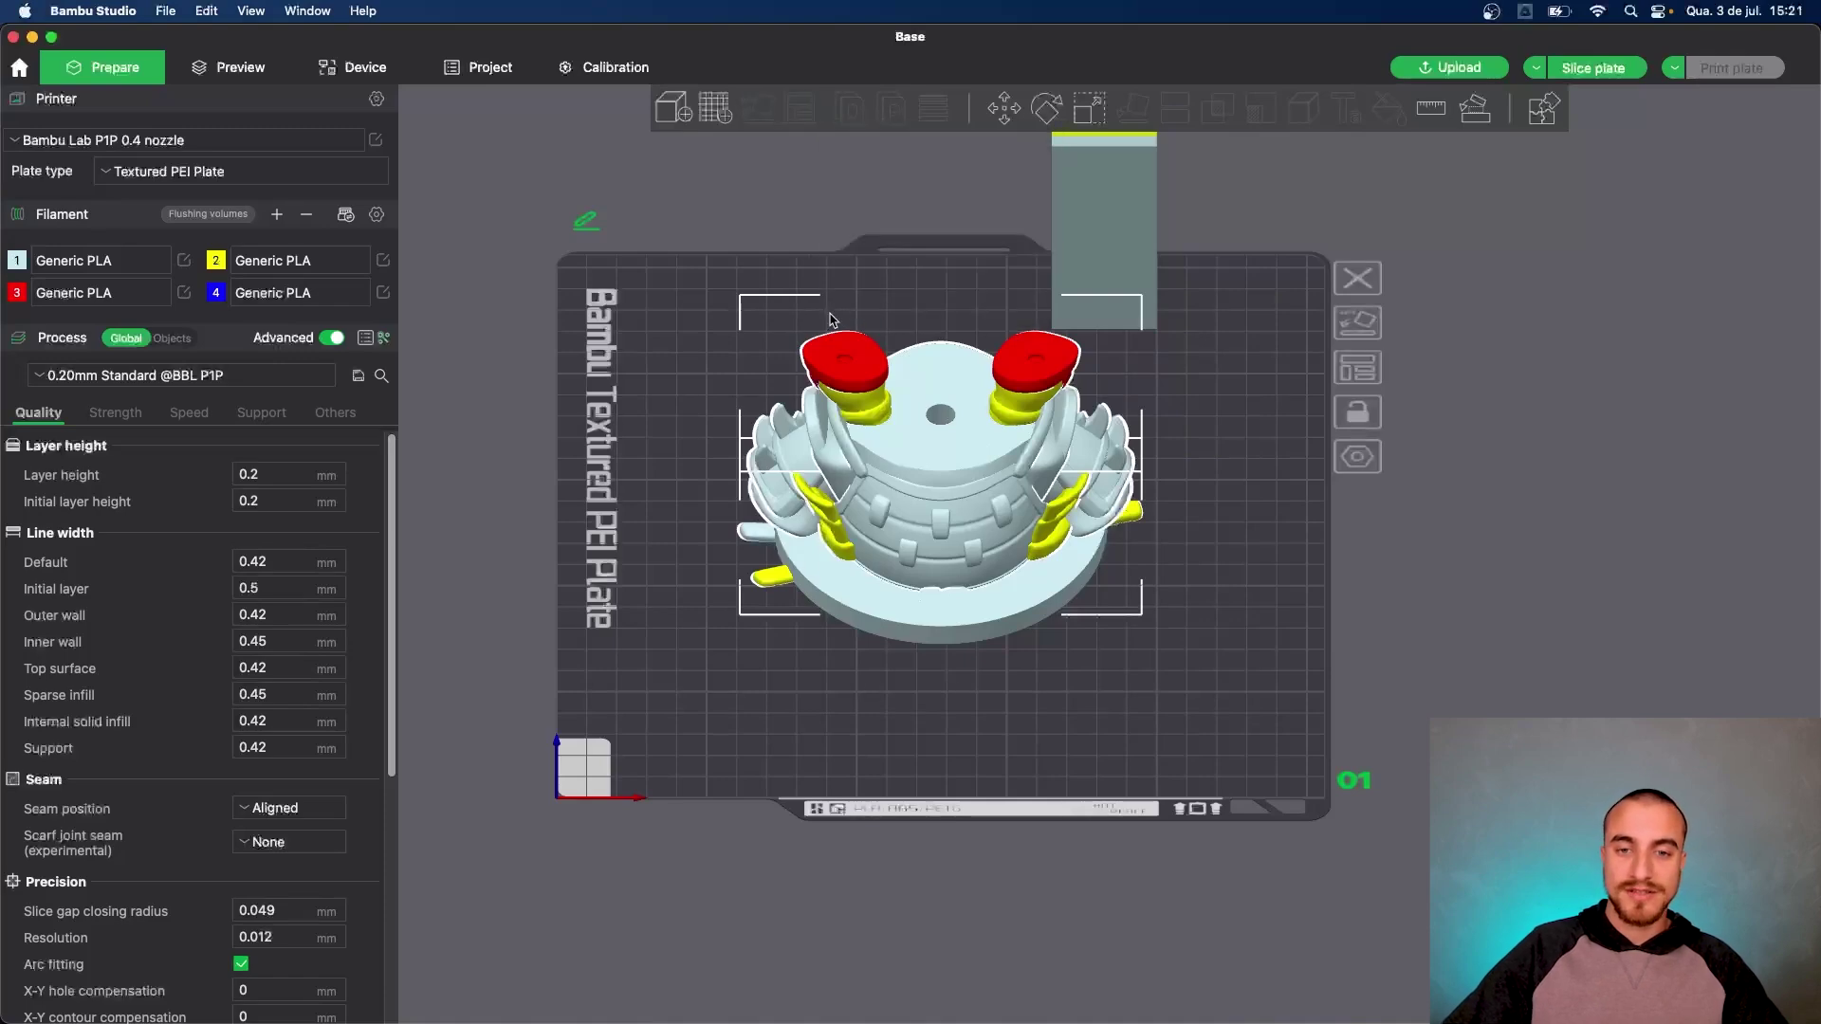
{"action": "mouse_move", "coordinate": [1419, 532]}
{"action": "left_mouse_down"}
{"action": "mouse_move", "coordinate": [1419, 496]}
{"action": "mouse_move", "coordinate": [1410, 516]}
{"action": "mouse_move", "coordinate": [1536, 479]}
{"action": "mouse_move", "coordinate": [1422, 540]}
{"action": "left_mouse_up"}
Show the per-object list, expand L_Forearm and Torso, and highlight Torso_1, Torso_2 and Torso_3 to identify their separate bodies
{"action": "left_click", "coordinate": [172, 338]}
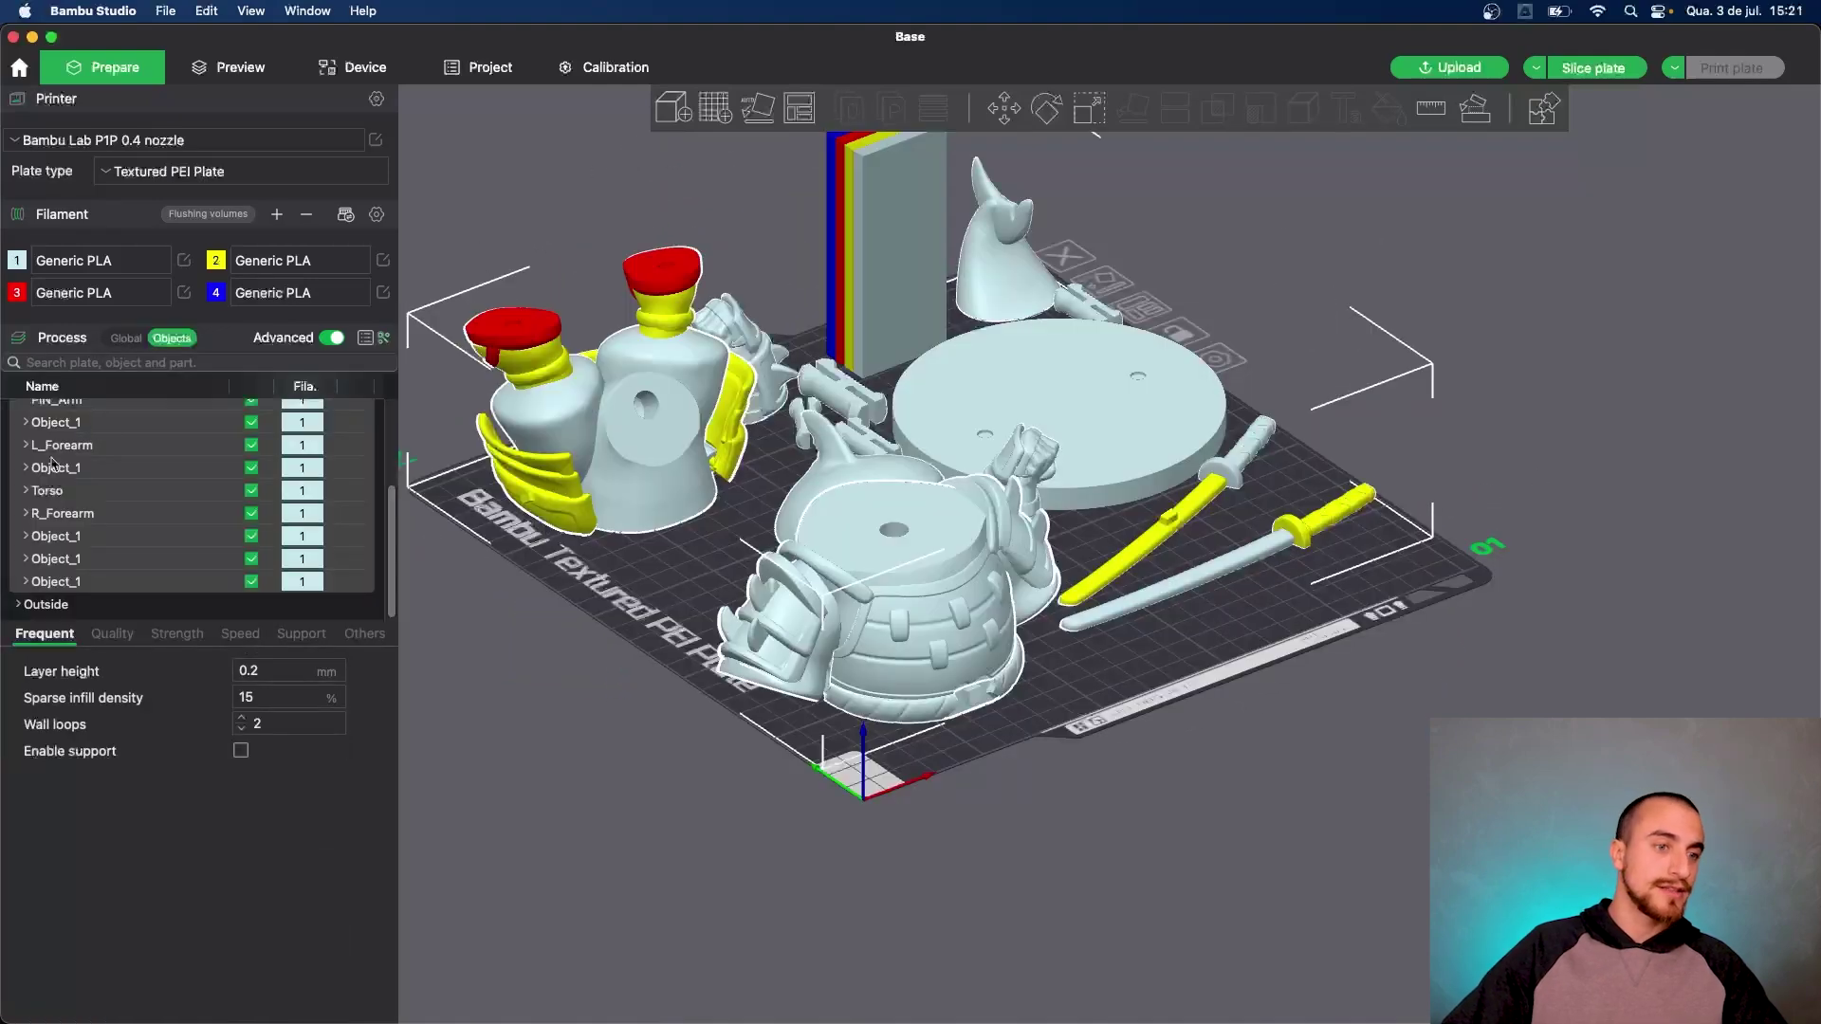
{"action": "left_click", "coordinate": [26, 446]}
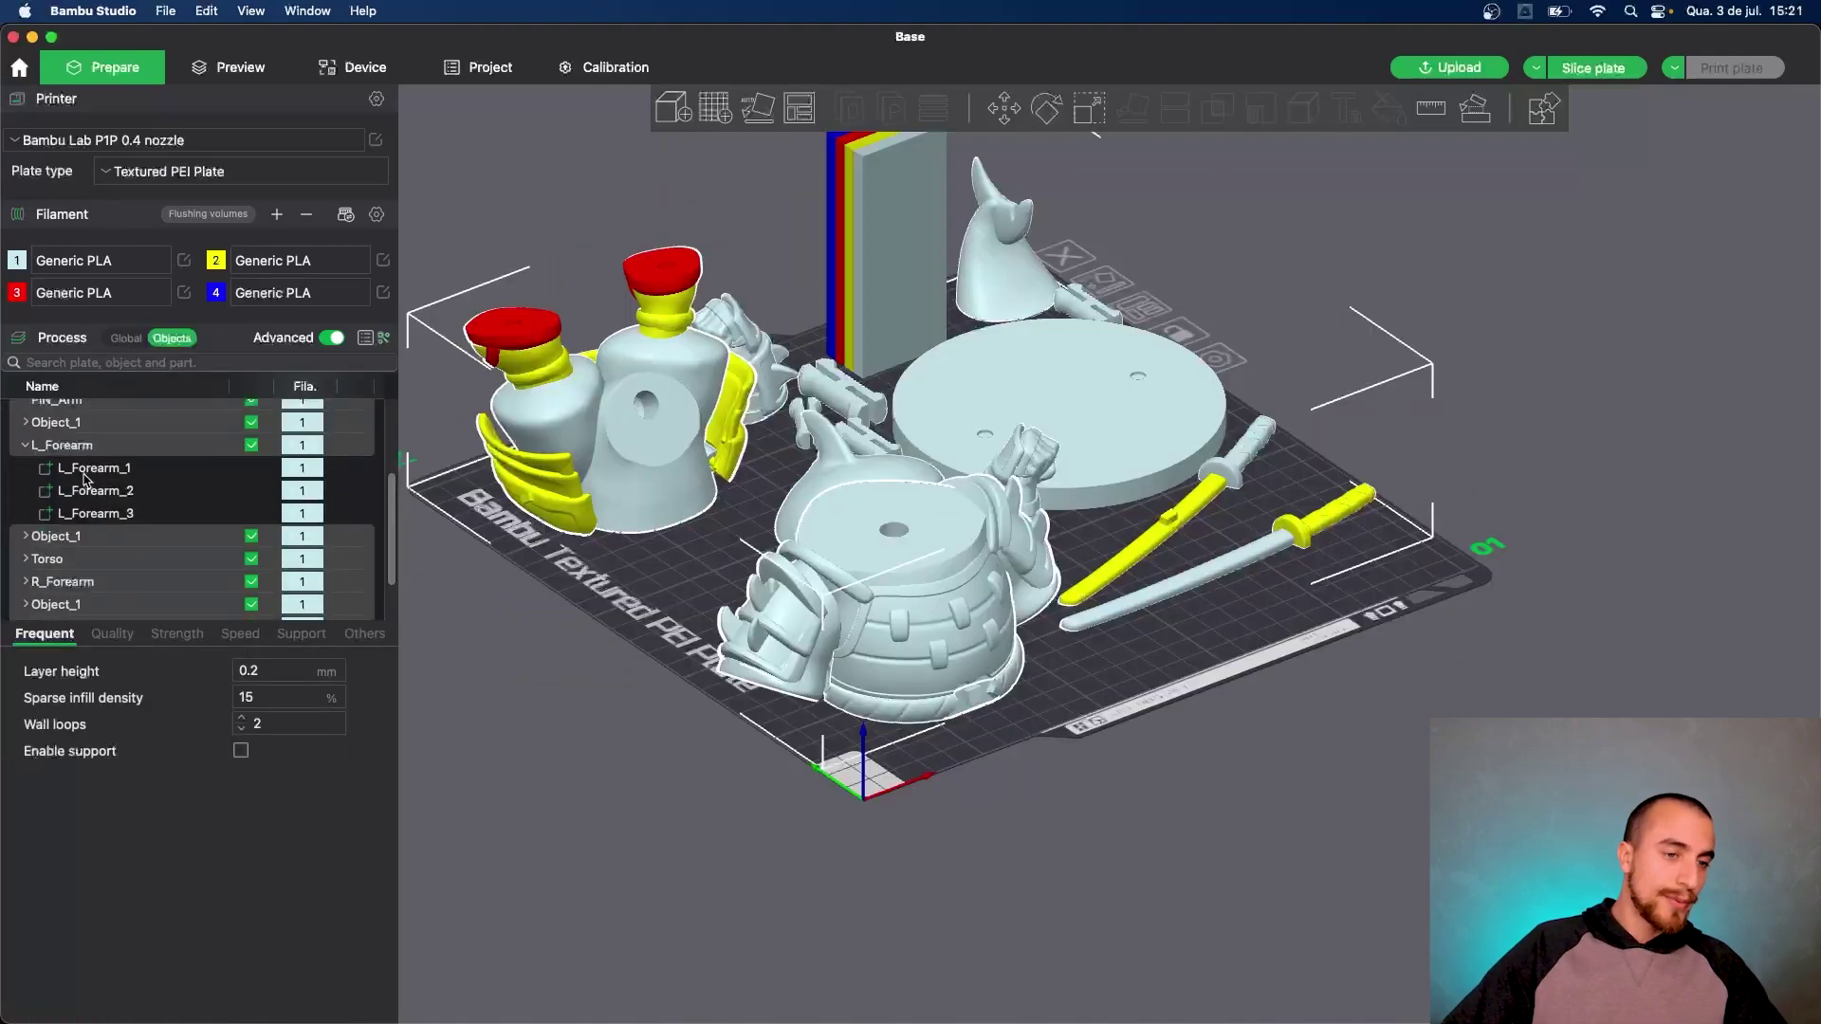
{"action": "scroll", "coordinate": [59, 567], "scroll_direction": "up", "scroll_amount": 1}
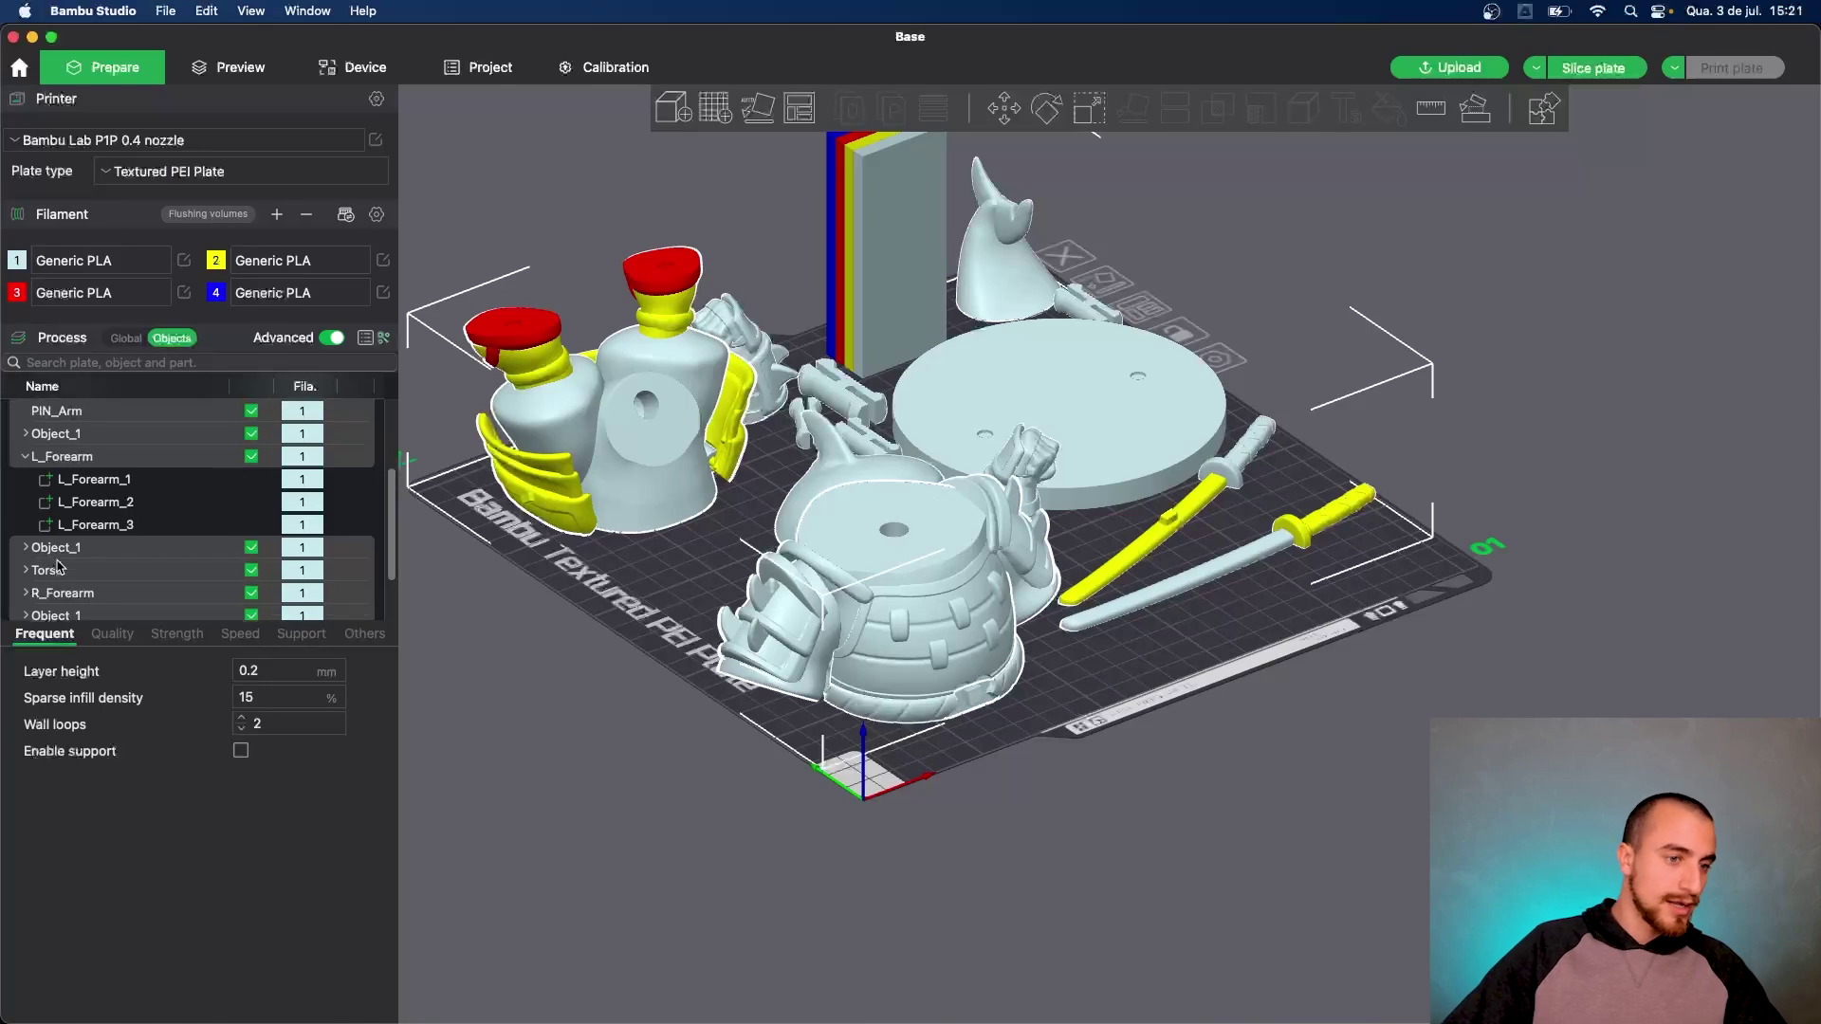
{"action": "left_click", "coordinate": [36, 573]}
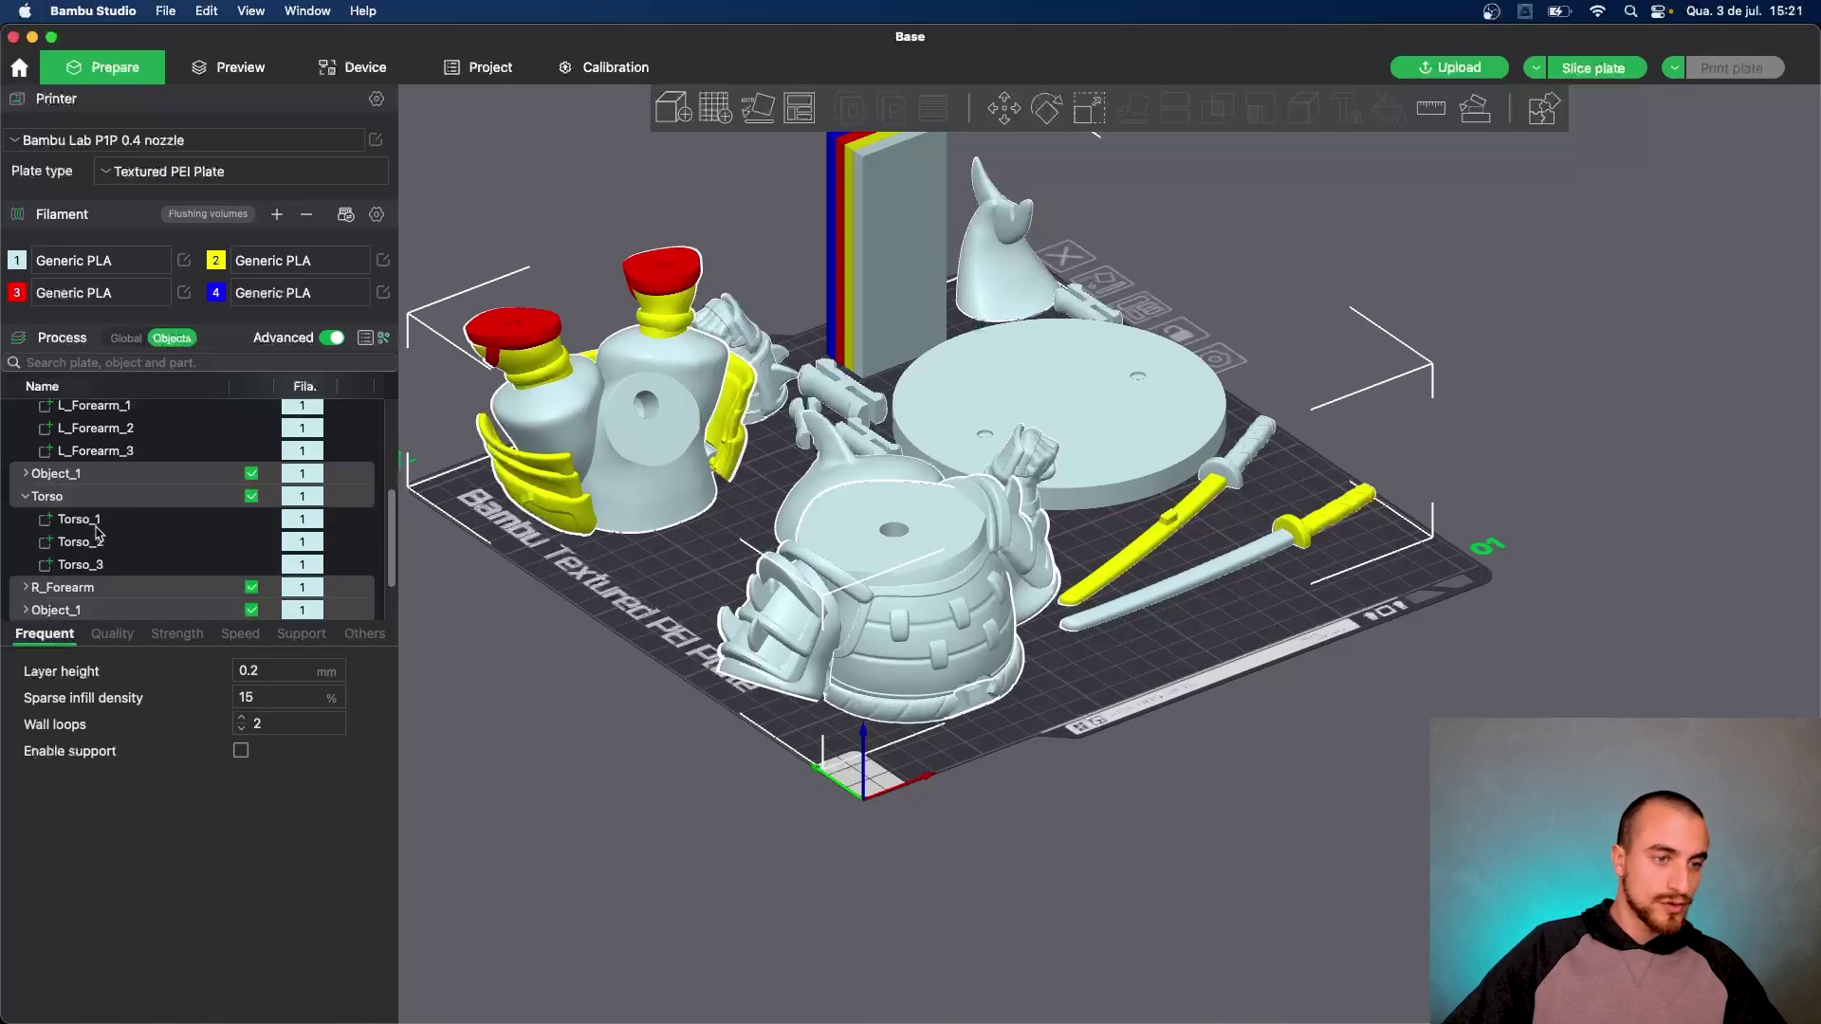
{"action": "left_click", "coordinate": [96, 526]}
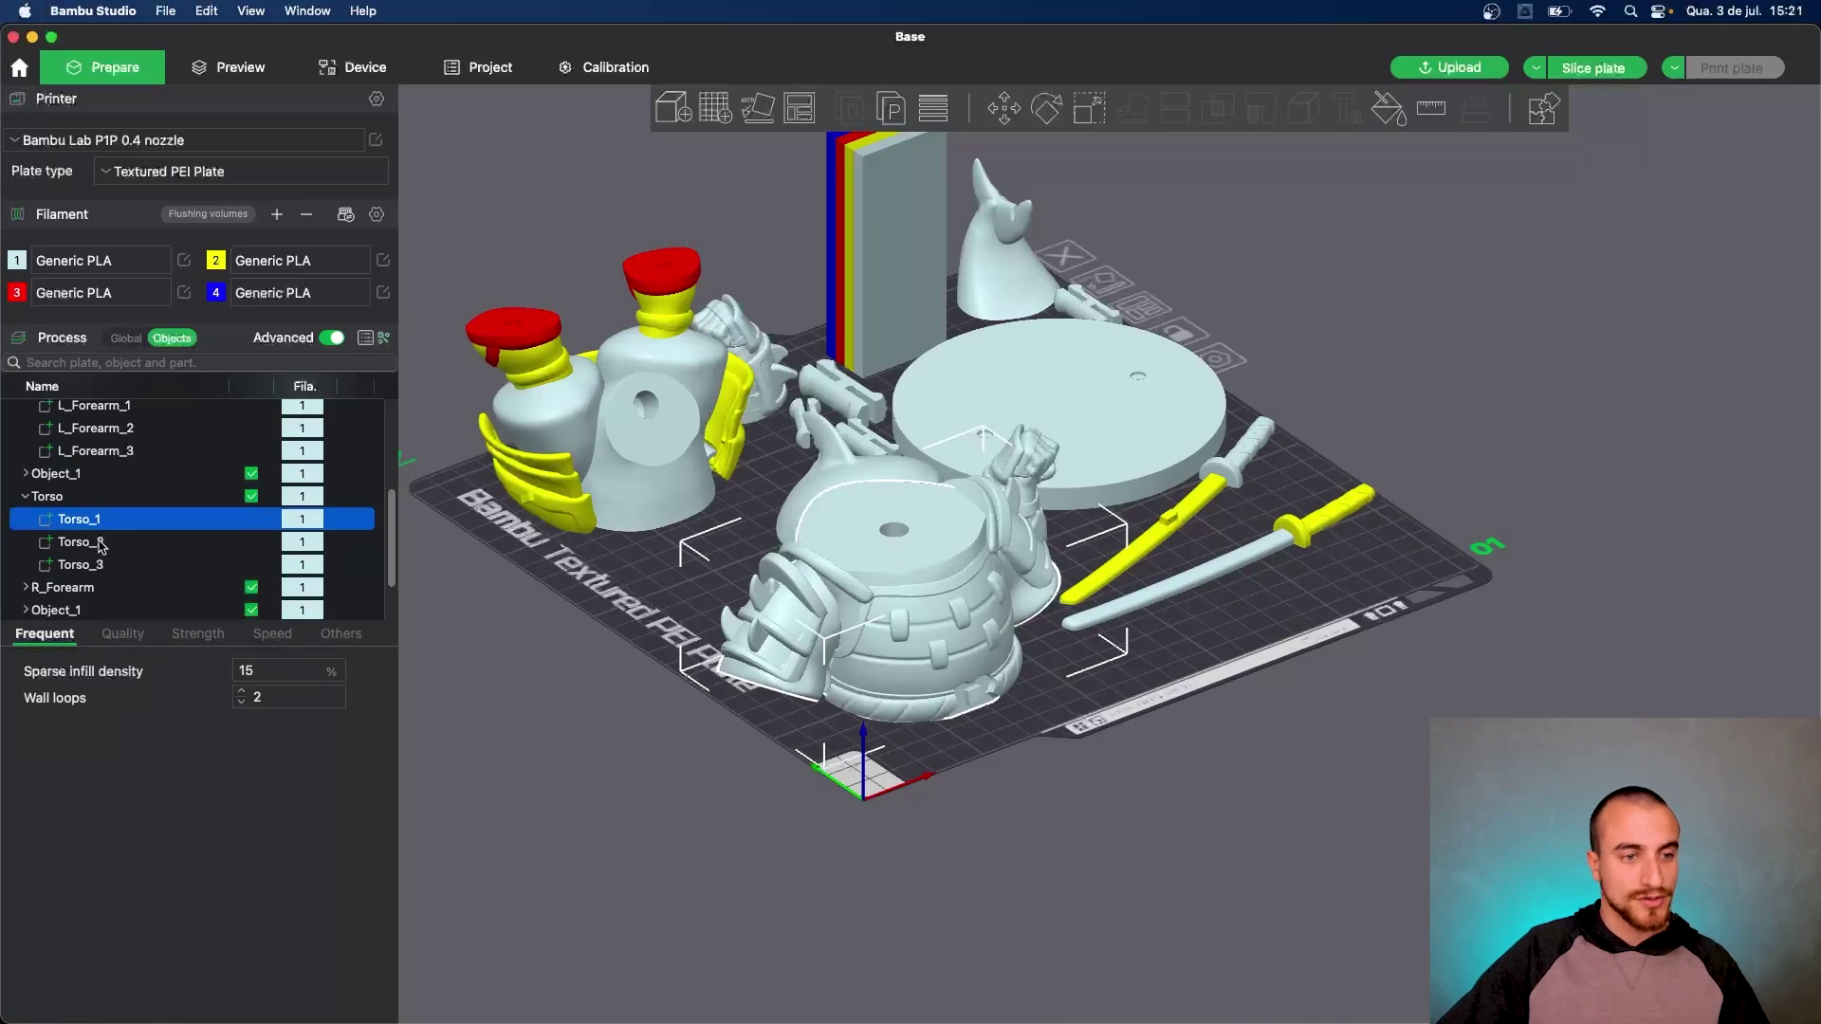
{"action": "left_click", "coordinate": [105, 545]}
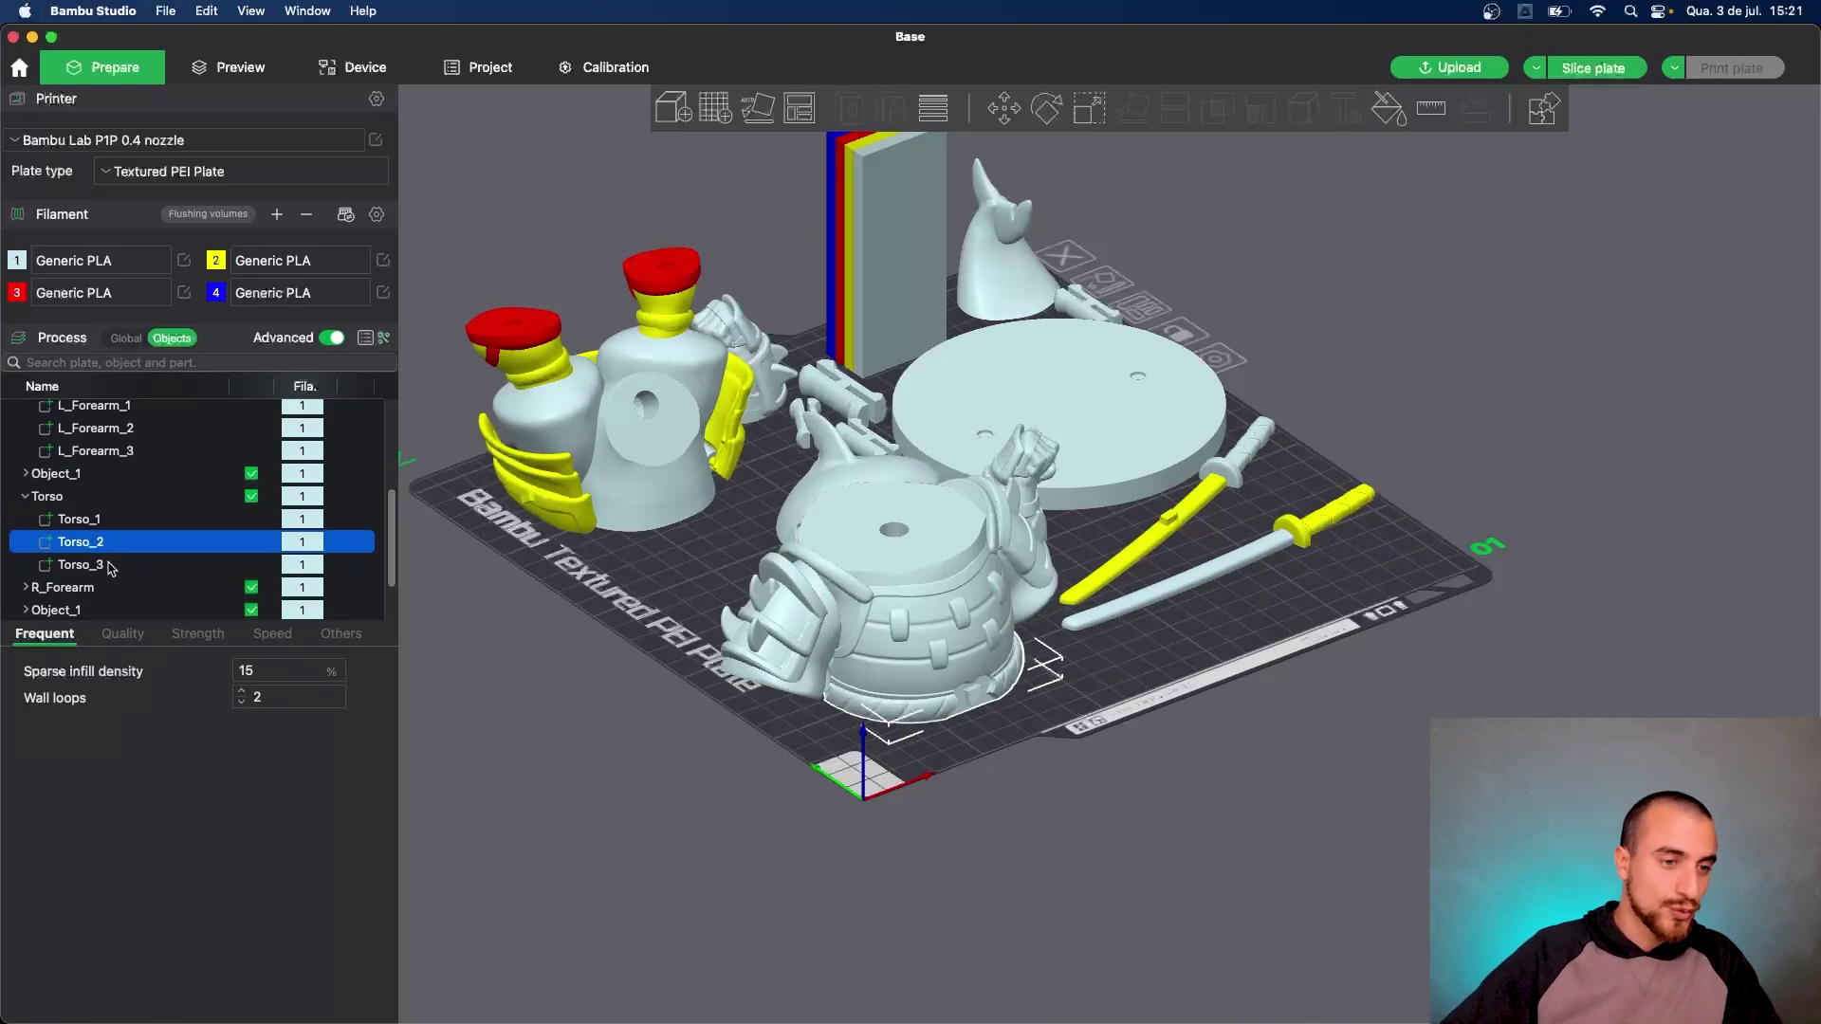
{"action": "left_click", "coordinate": [107, 567]}
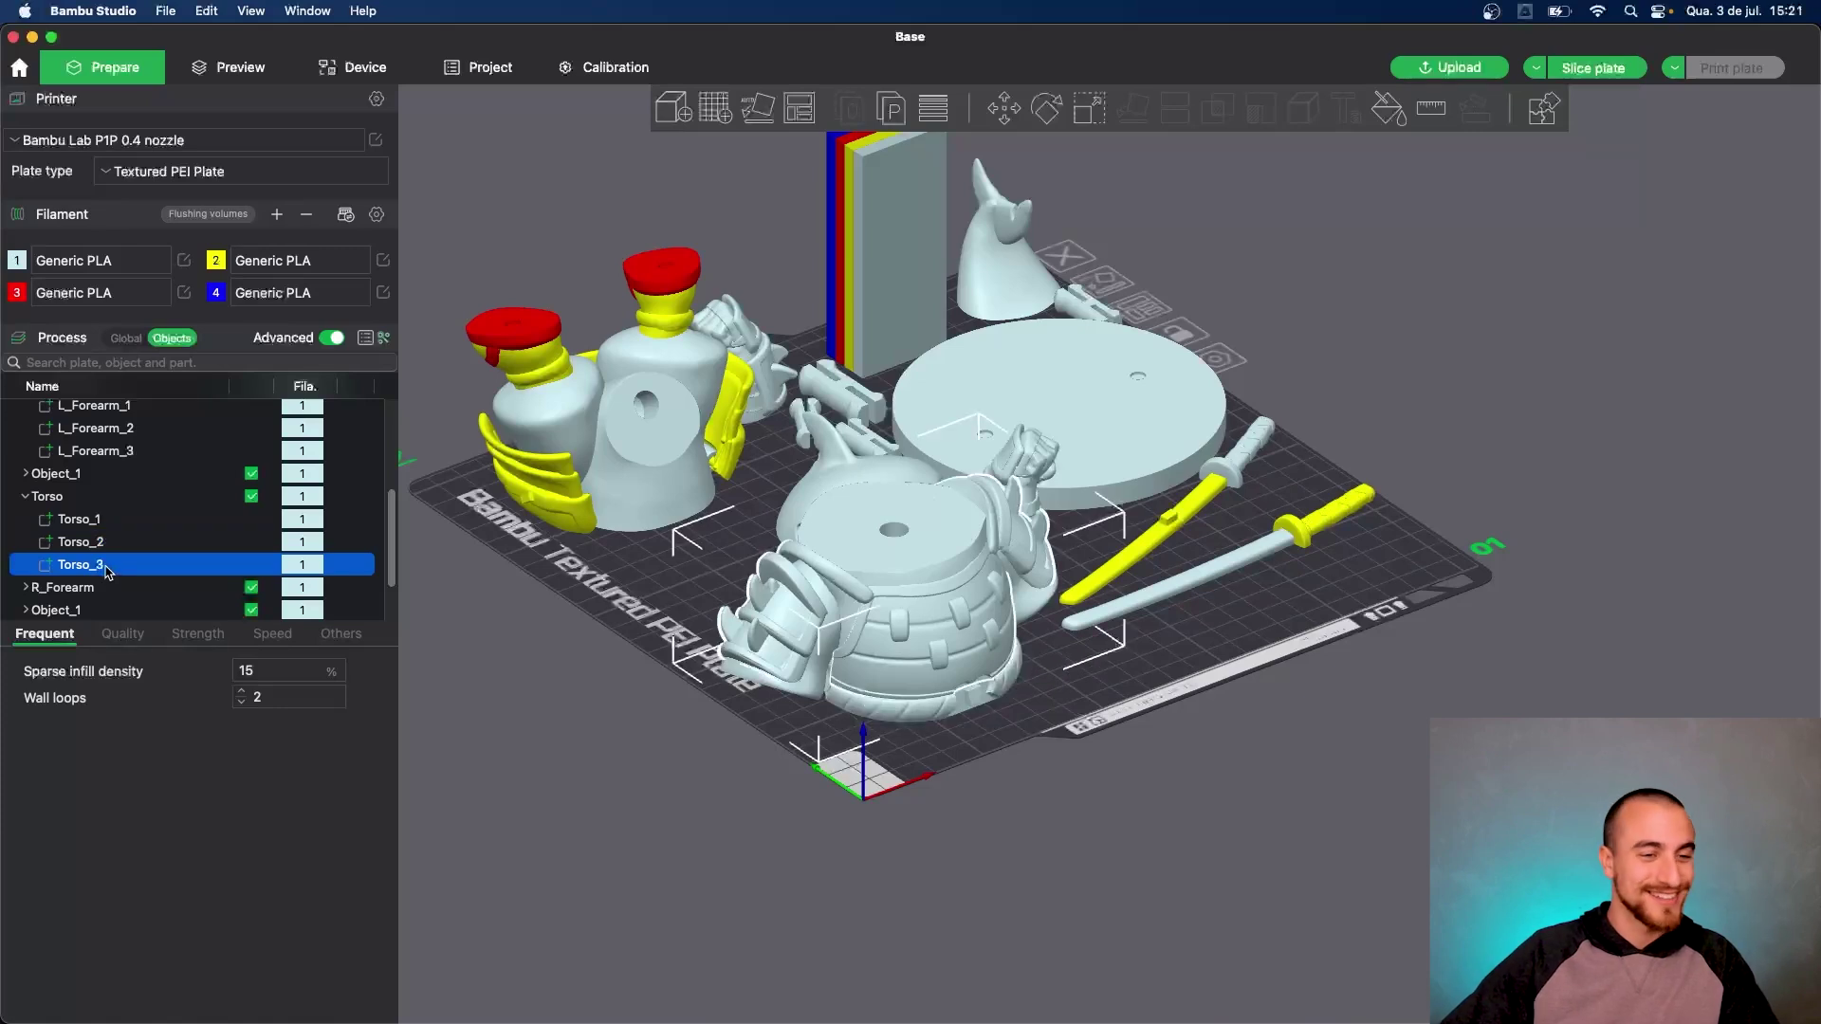
{"action": "left_click", "coordinate": [90, 521]}
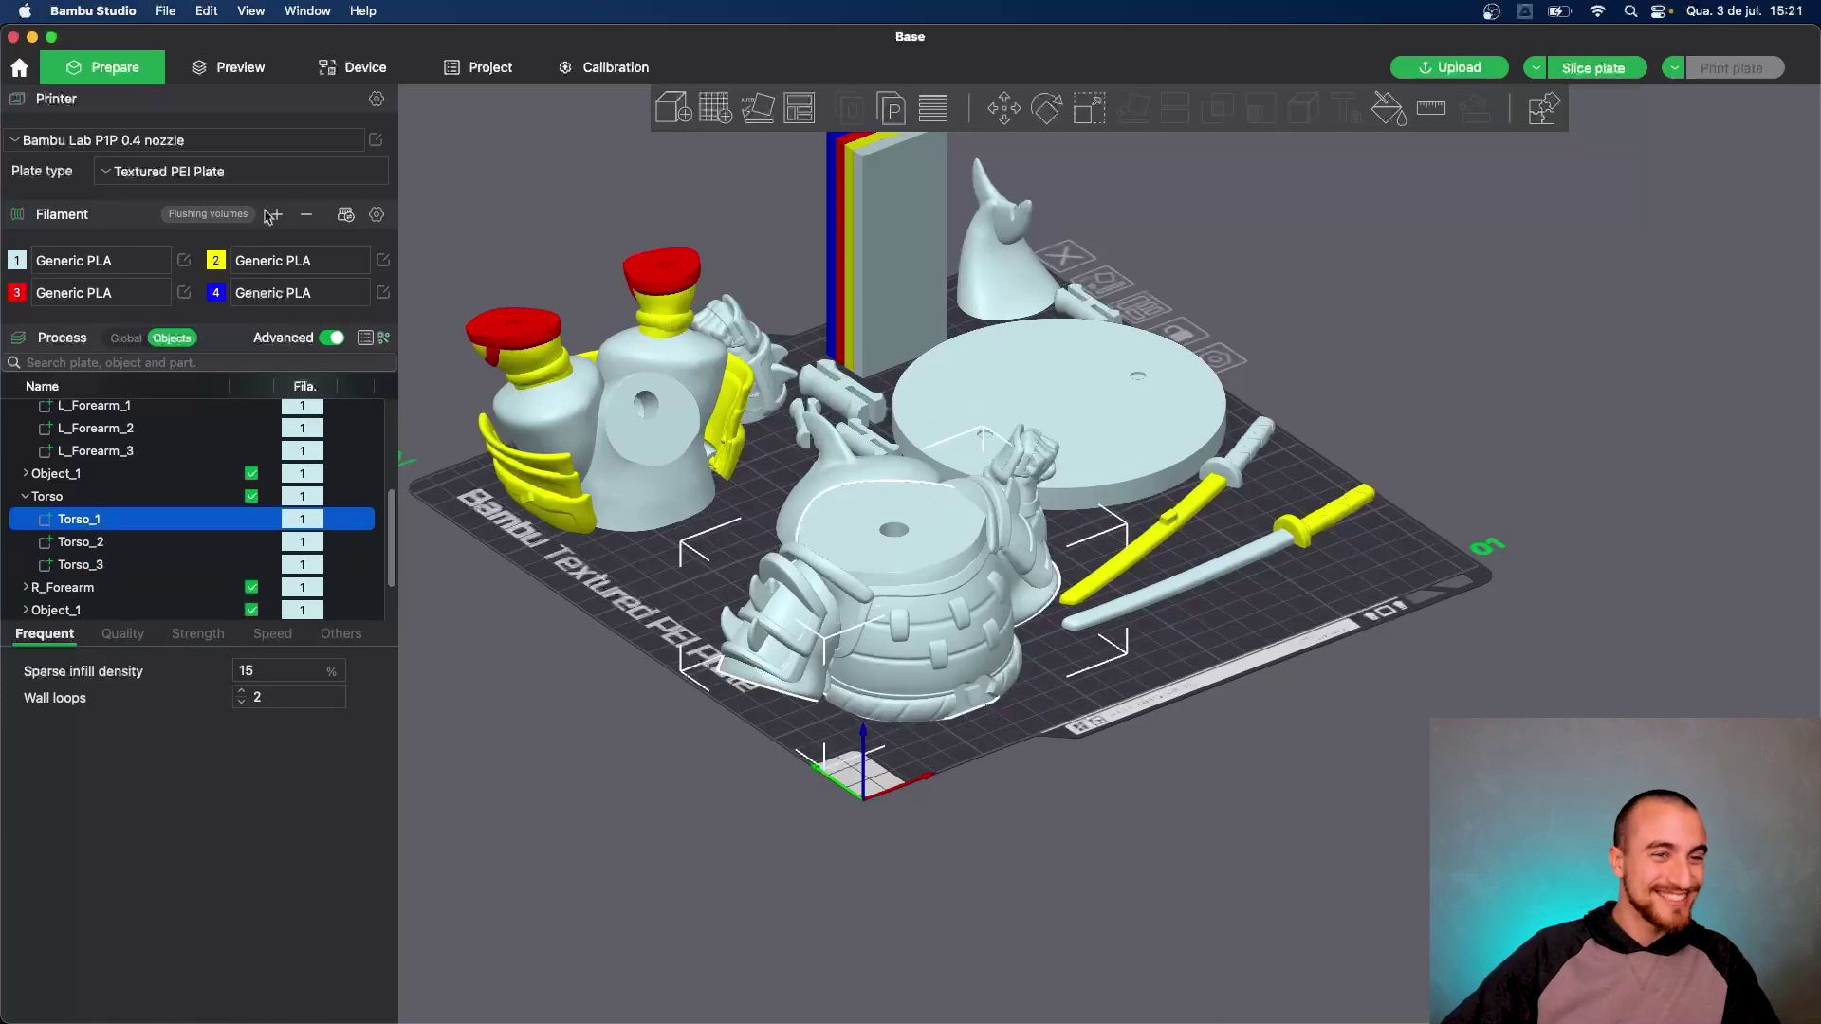
Change the color of filament 2 to a dark purplish gray
{"action": "left_click", "coordinate": [216, 261]}
{"action": "left_click_drag", "start_coordinate": [883, 393], "coordinate": [826, 479]}
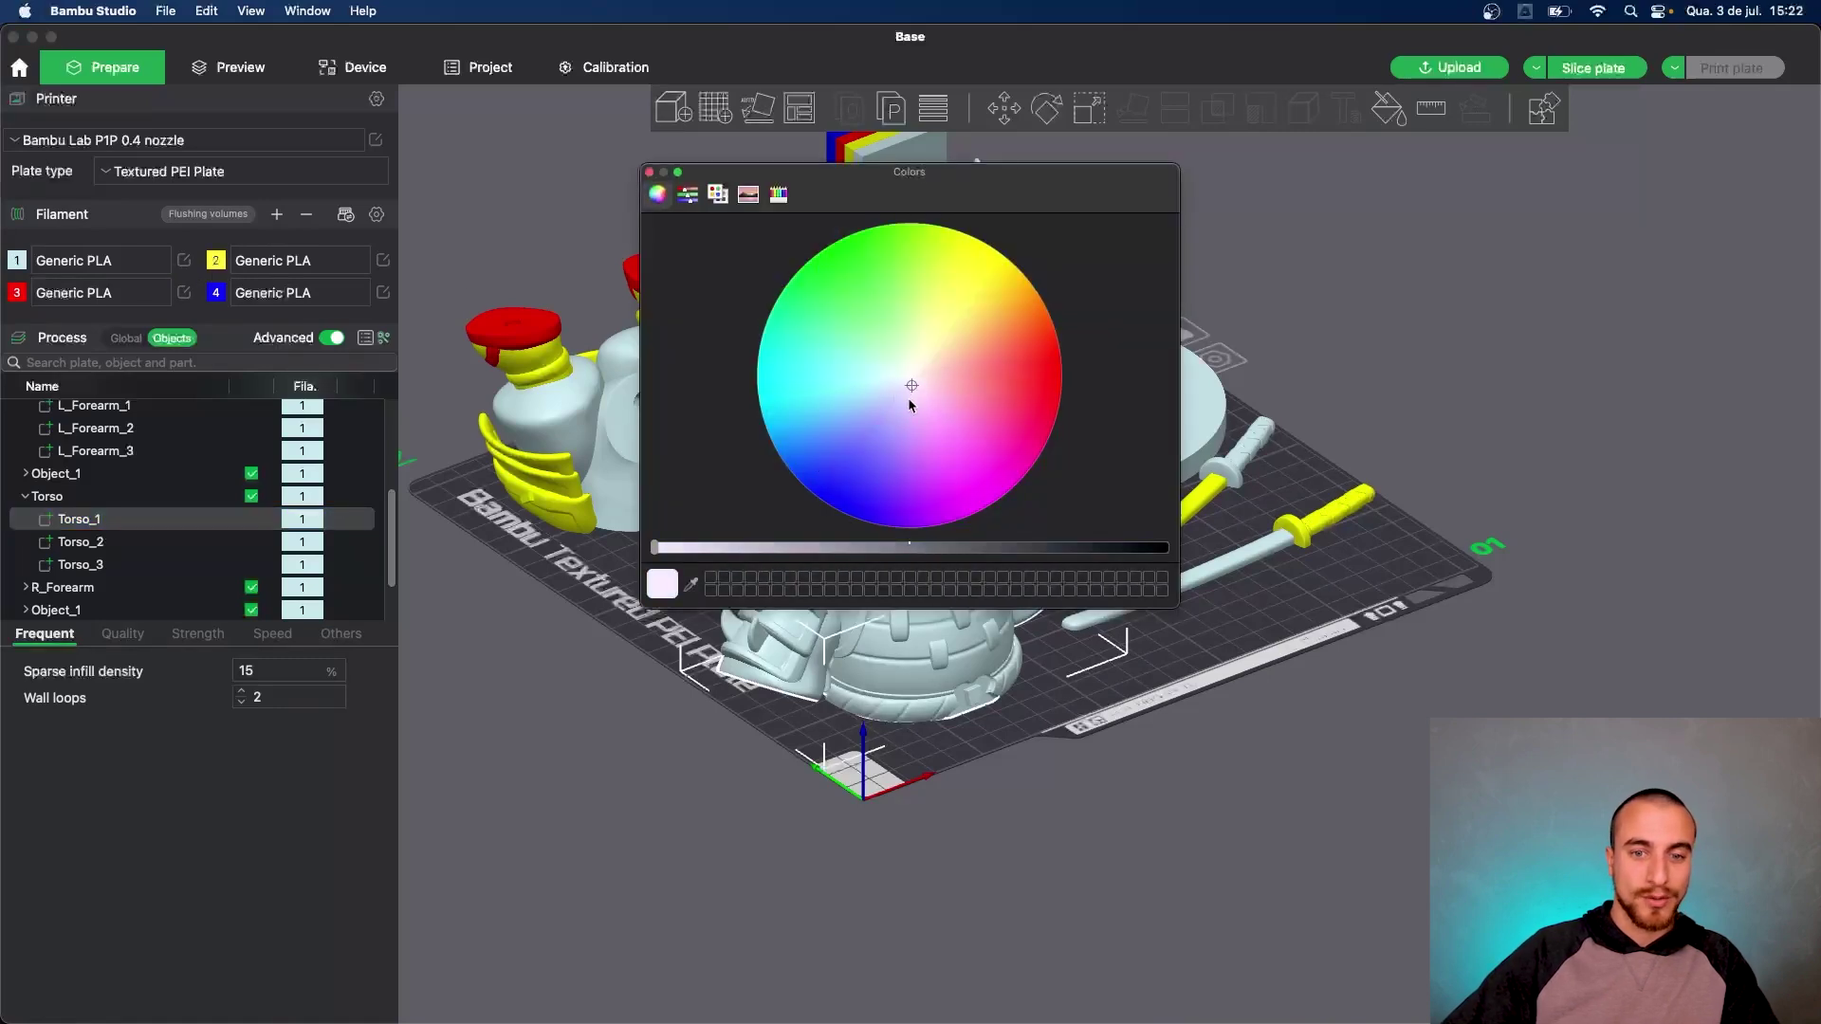
{"action": "left_click", "coordinate": [894, 549]}
{"action": "left_click", "coordinate": [648, 171]}
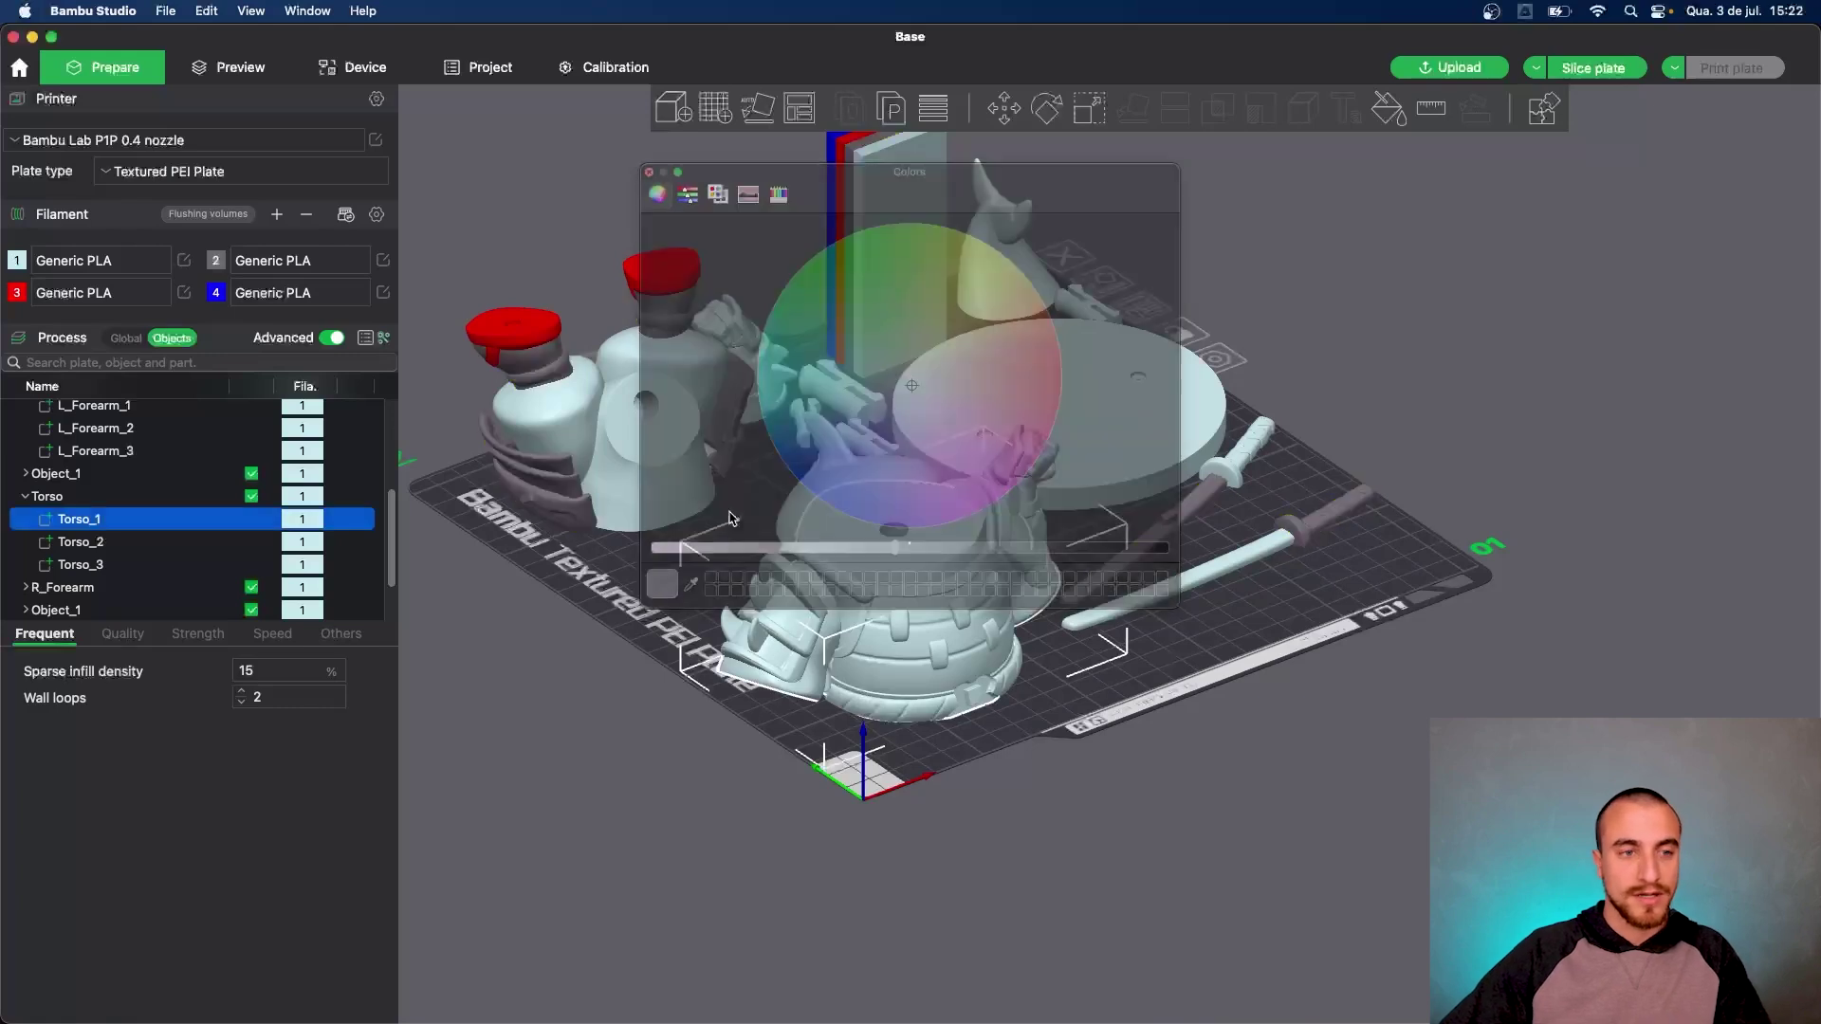
Change the color of filament 3 to bright green and check it on the legs' footwear
{"action": "left_click", "coordinate": [16, 292]}
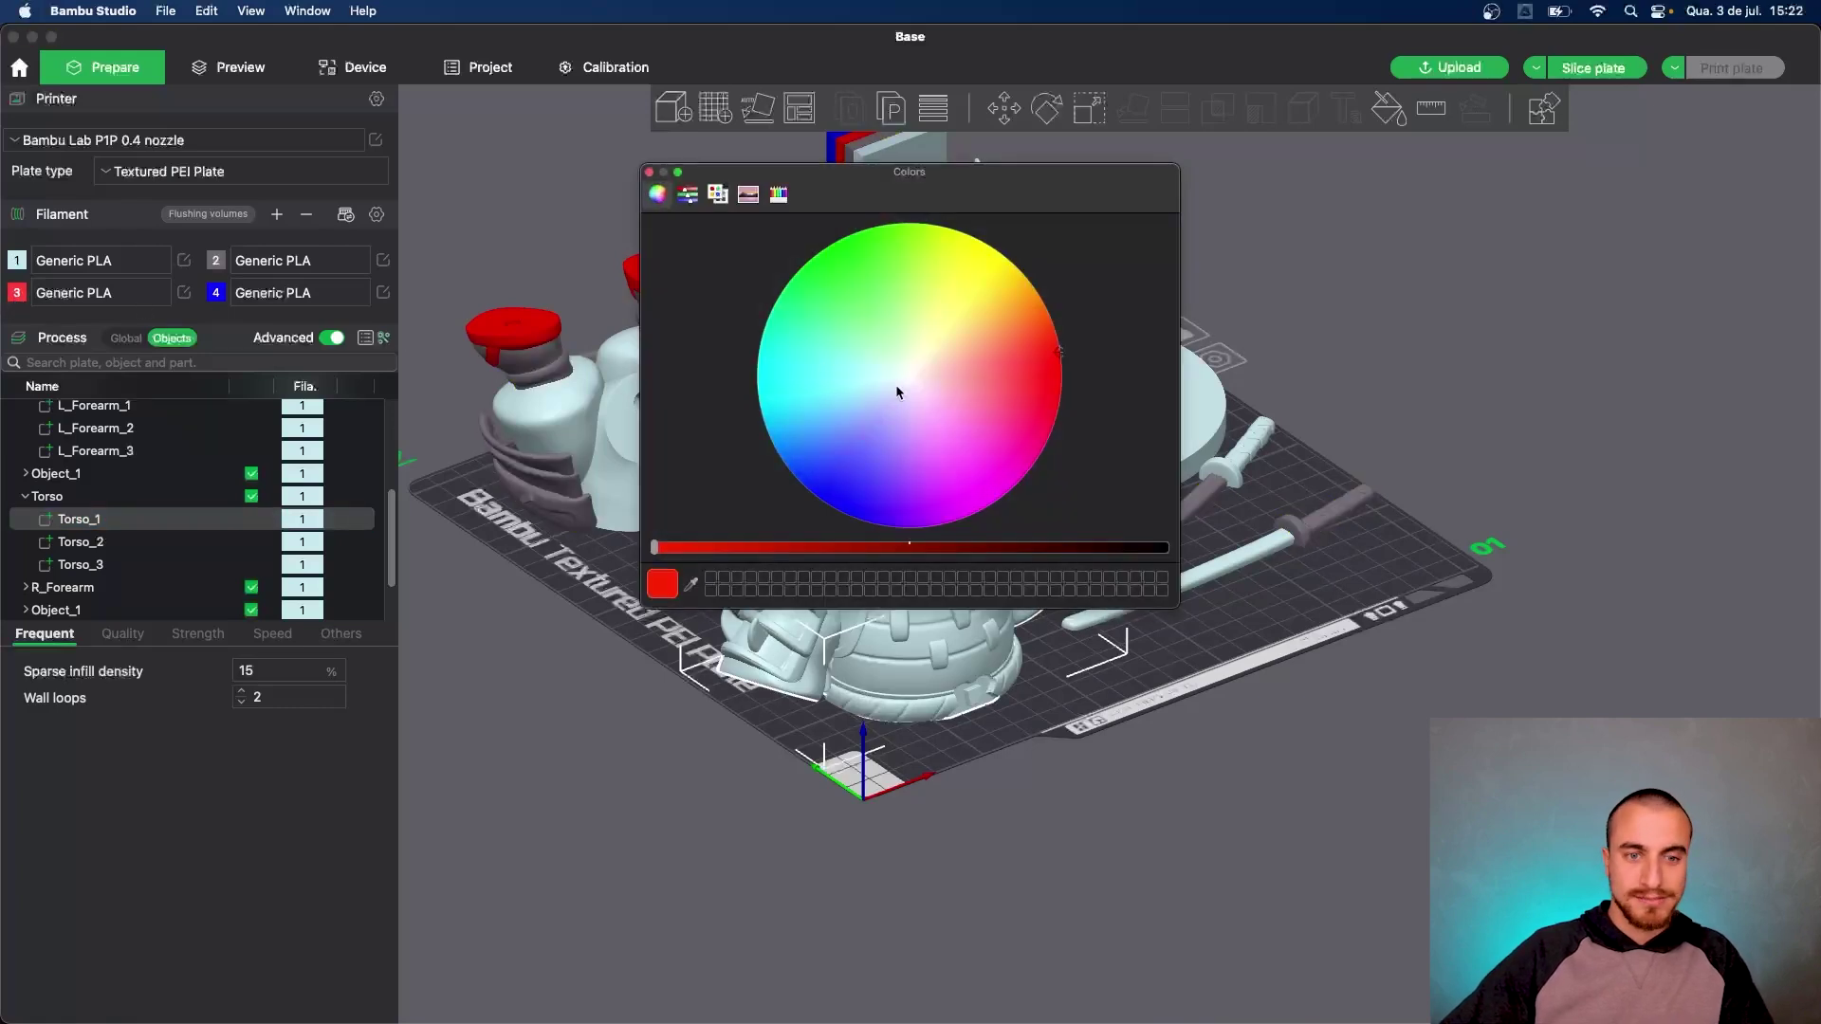
{"action": "left_click", "coordinate": [813, 280]}
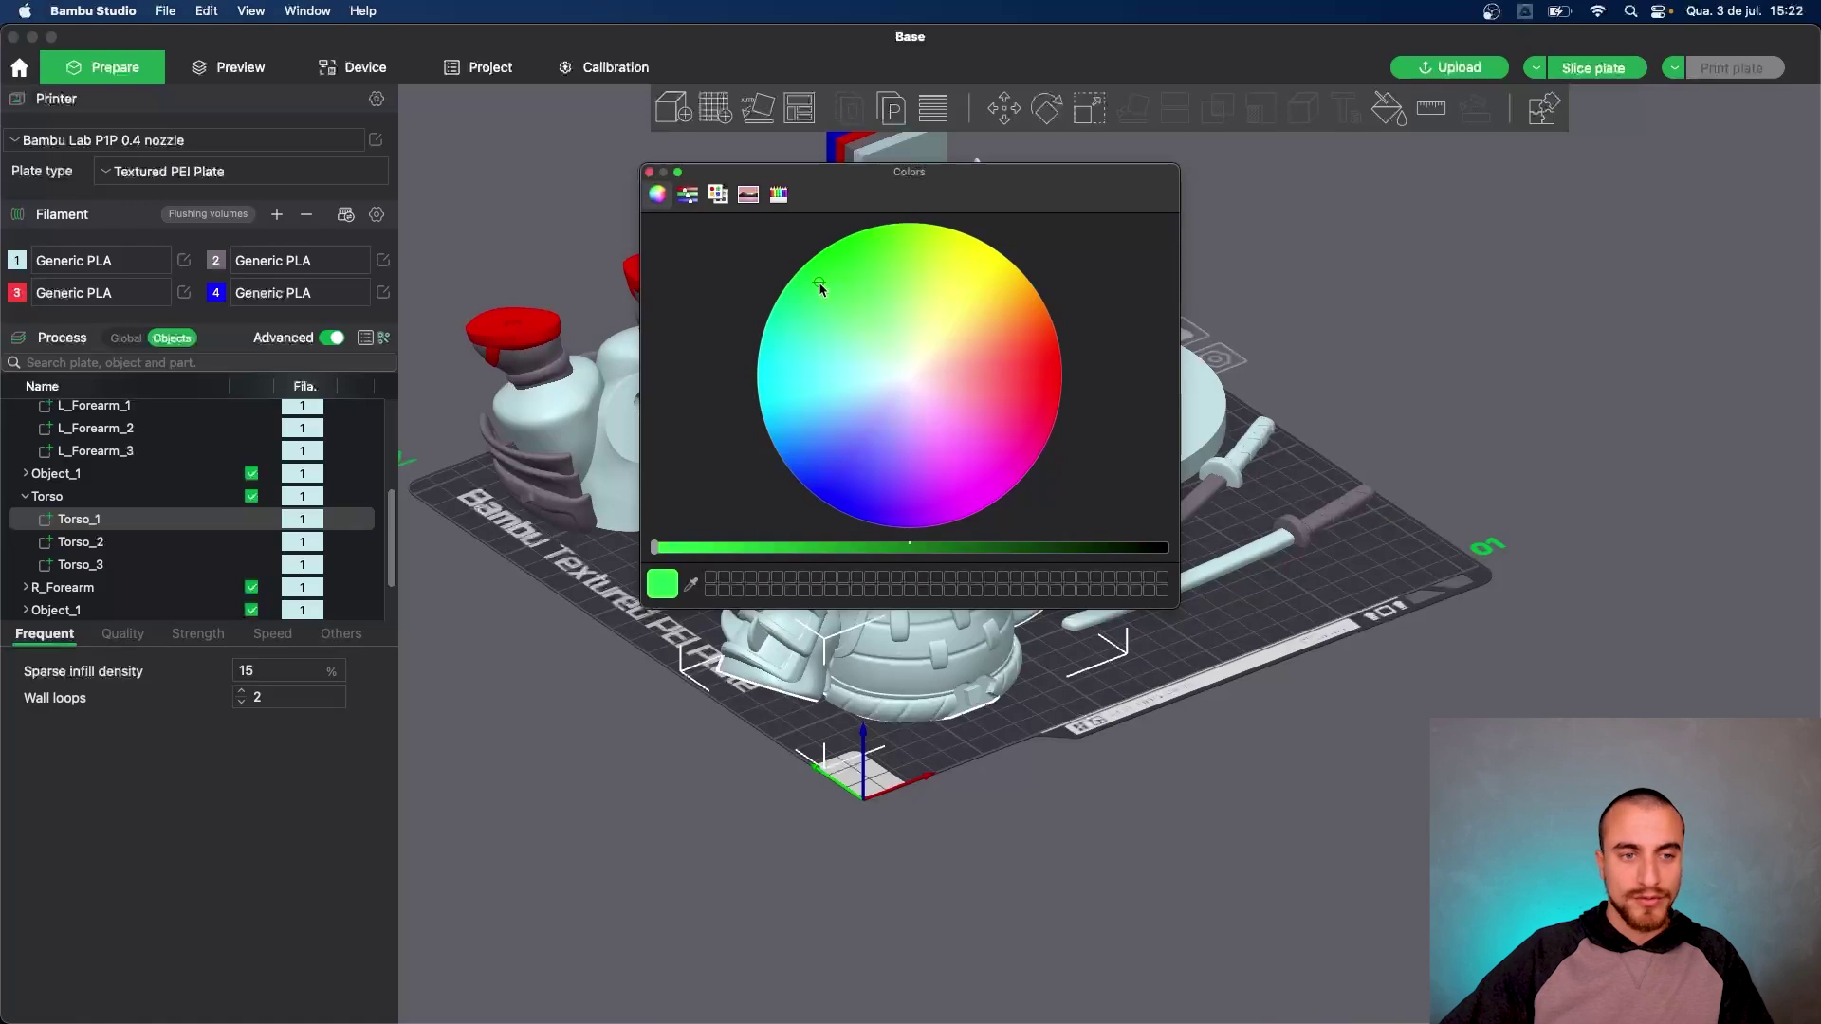
{"action": "left_click", "coordinate": [732, 547]}
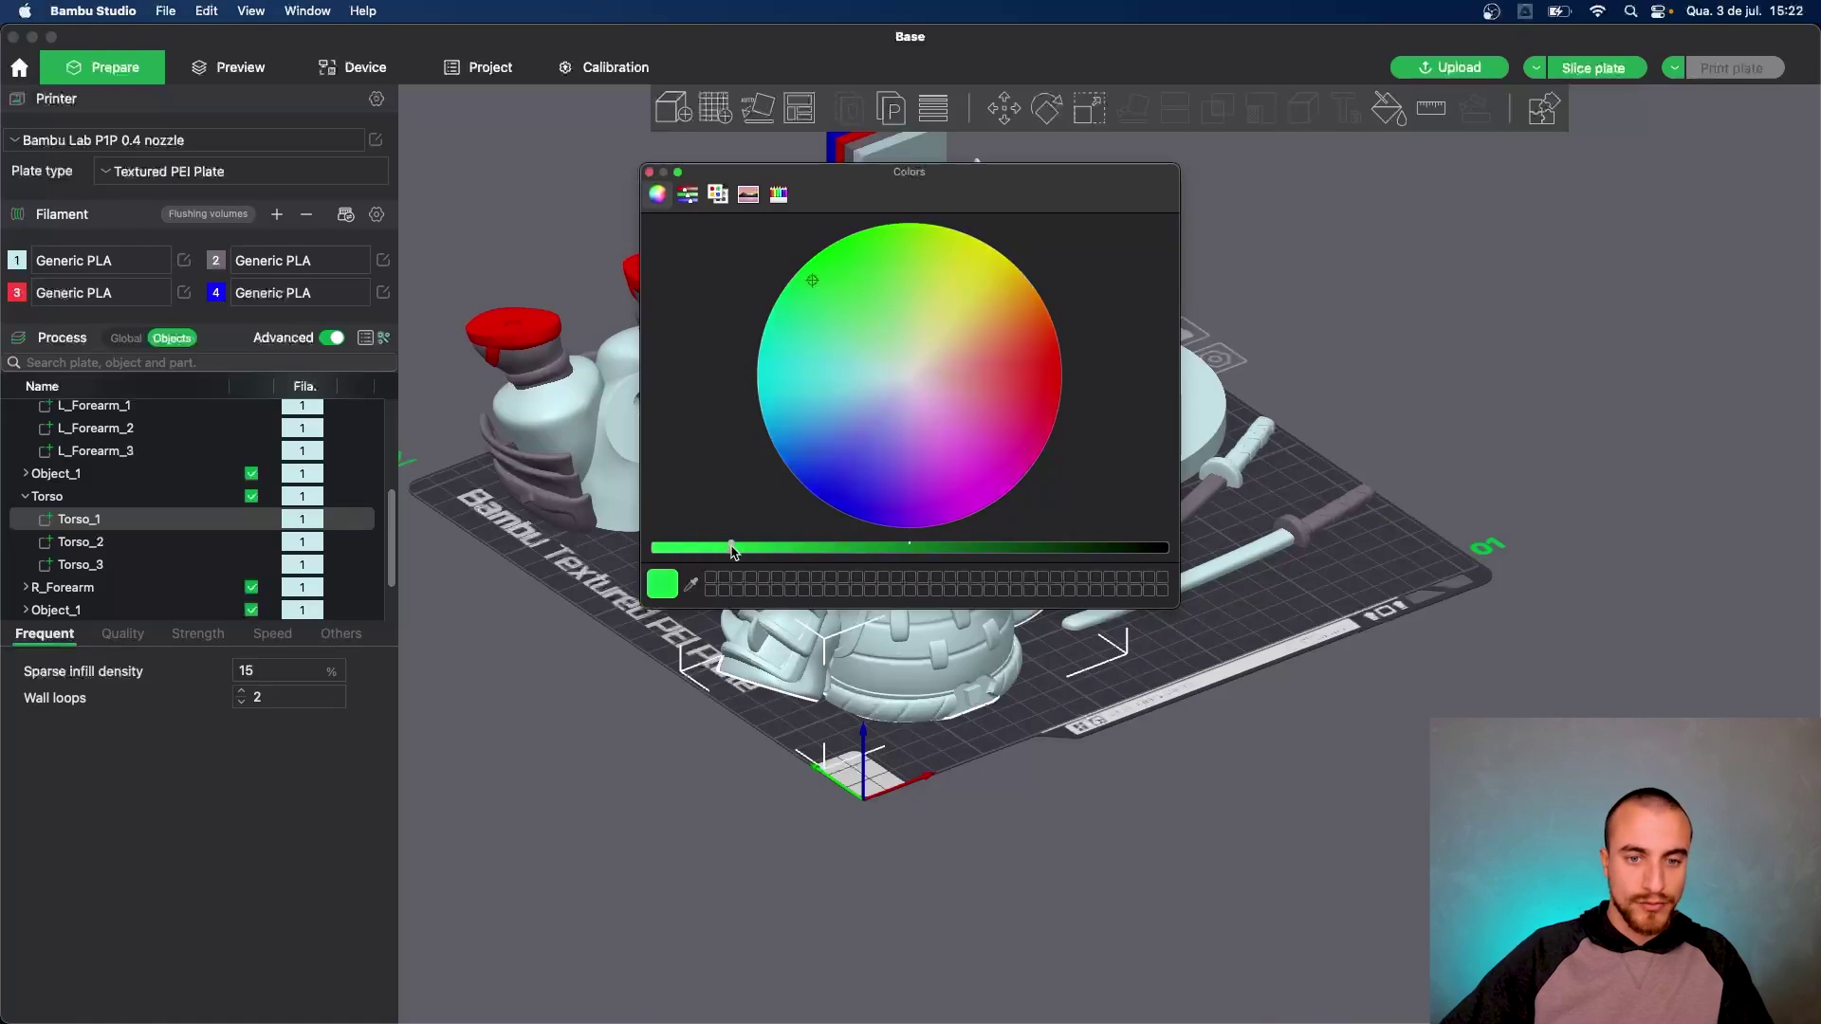
{"action": "left_click", "coordinate": [650, 172]}
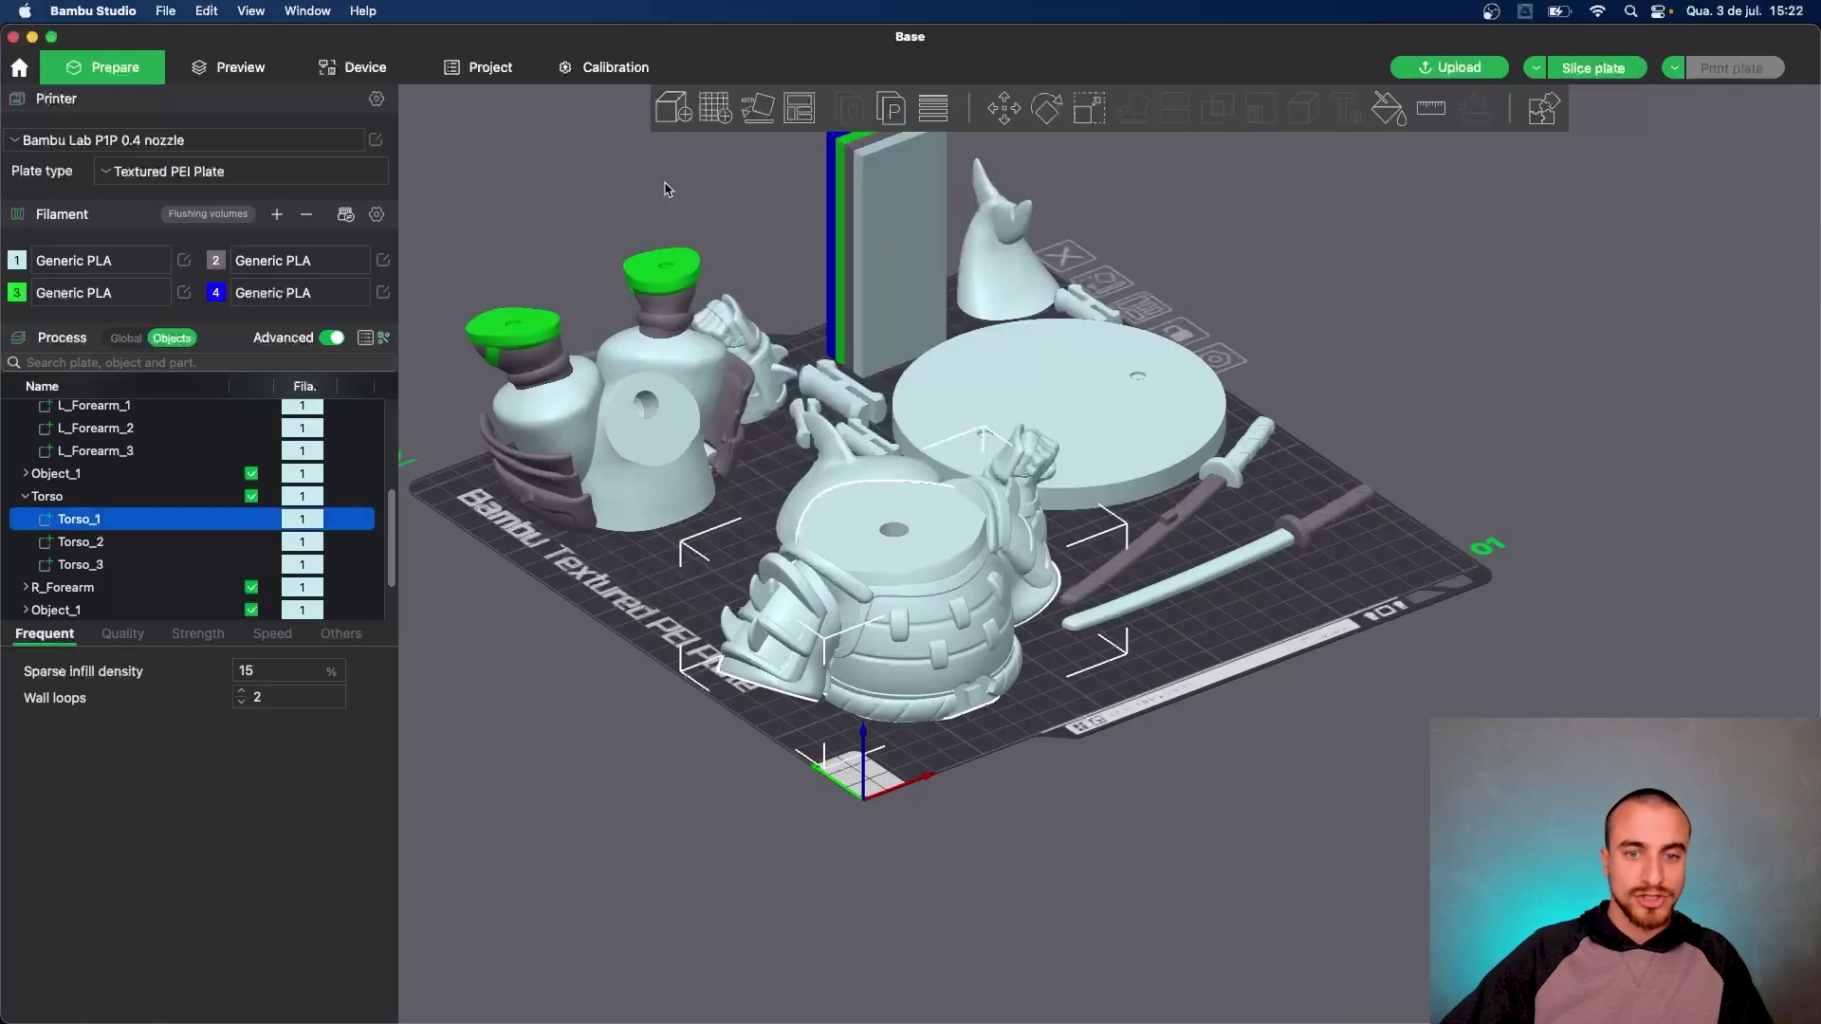
{"action": "left_click_drag", "start_coordinate": [508, 573], "coordinate": [662, 535]}
{"action": "scroll", "coordinate": [849, 436], "scroll_direction": "up", "scroll_amount": 3}
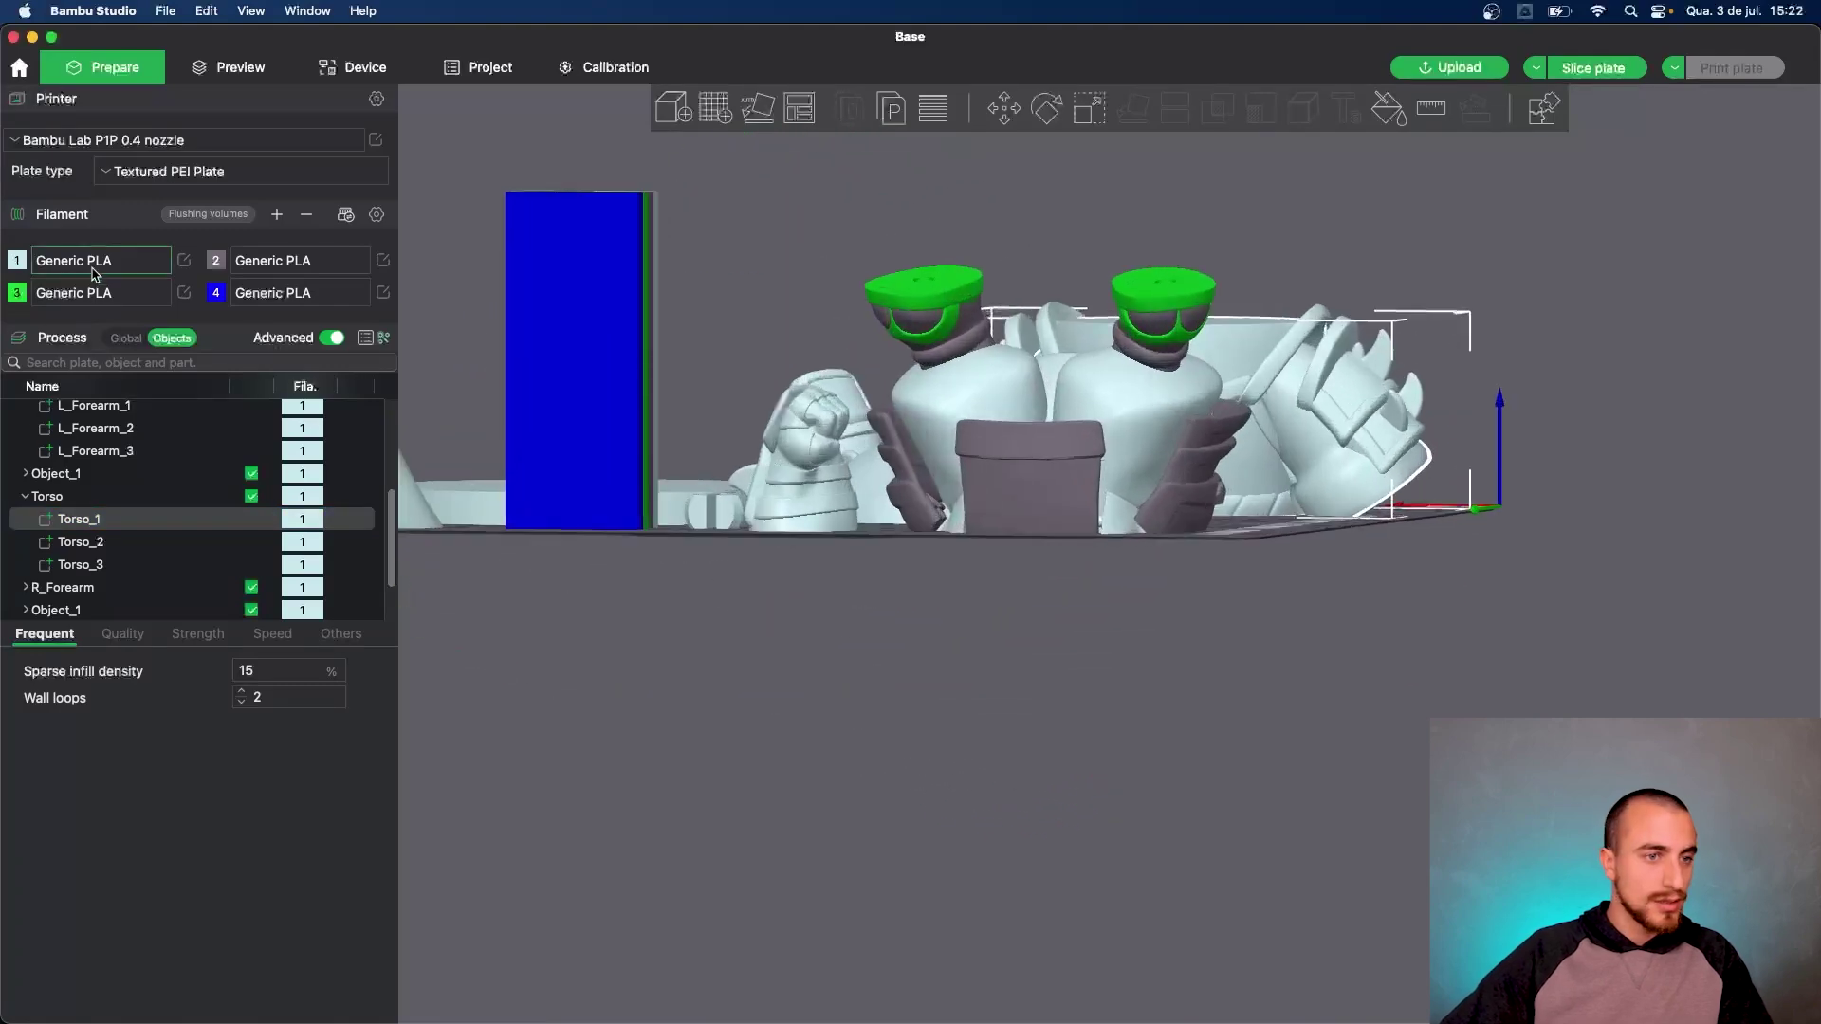
Change the color of filament 3 to a tan brown and check the recolored parts across the plate
{"action": "left_click", "coordinate": [16, 292]}
{"action": "left_click", "coordinate": [910, 371]}
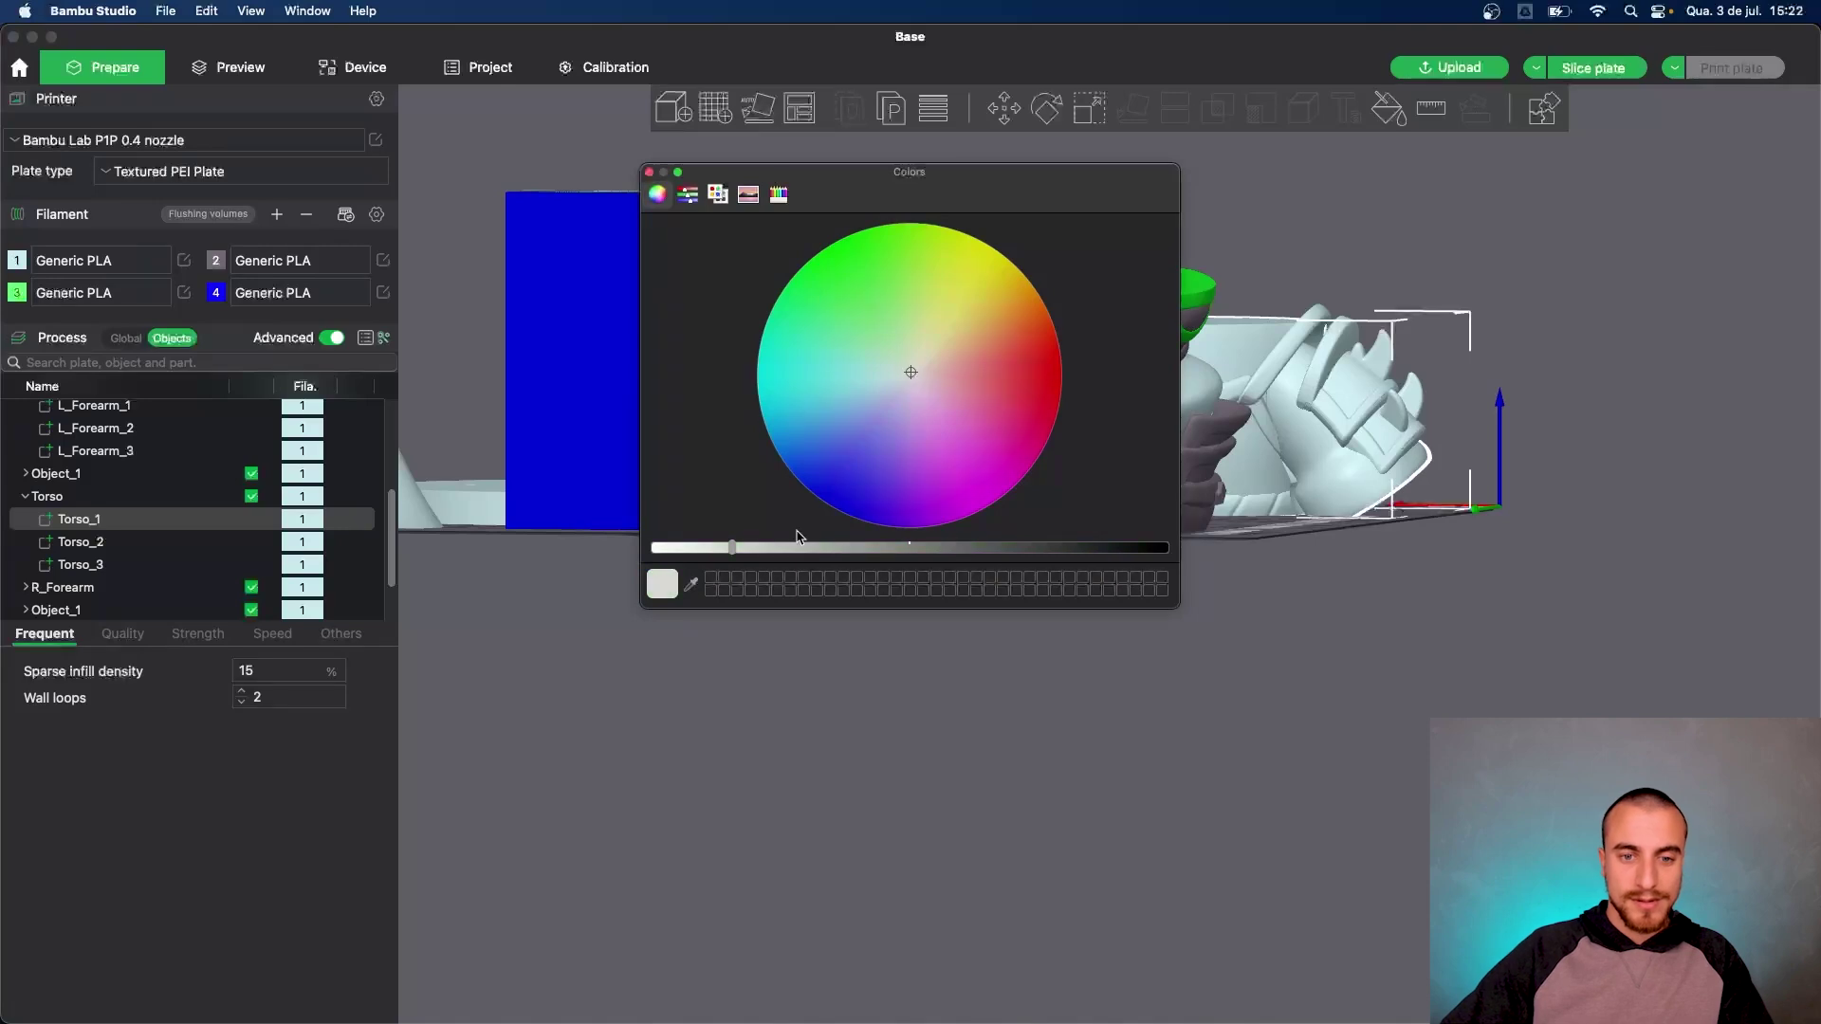
{"action": "left_click_drag", "start_coordinate": [939, 323], "coordinate": [977, 338]}
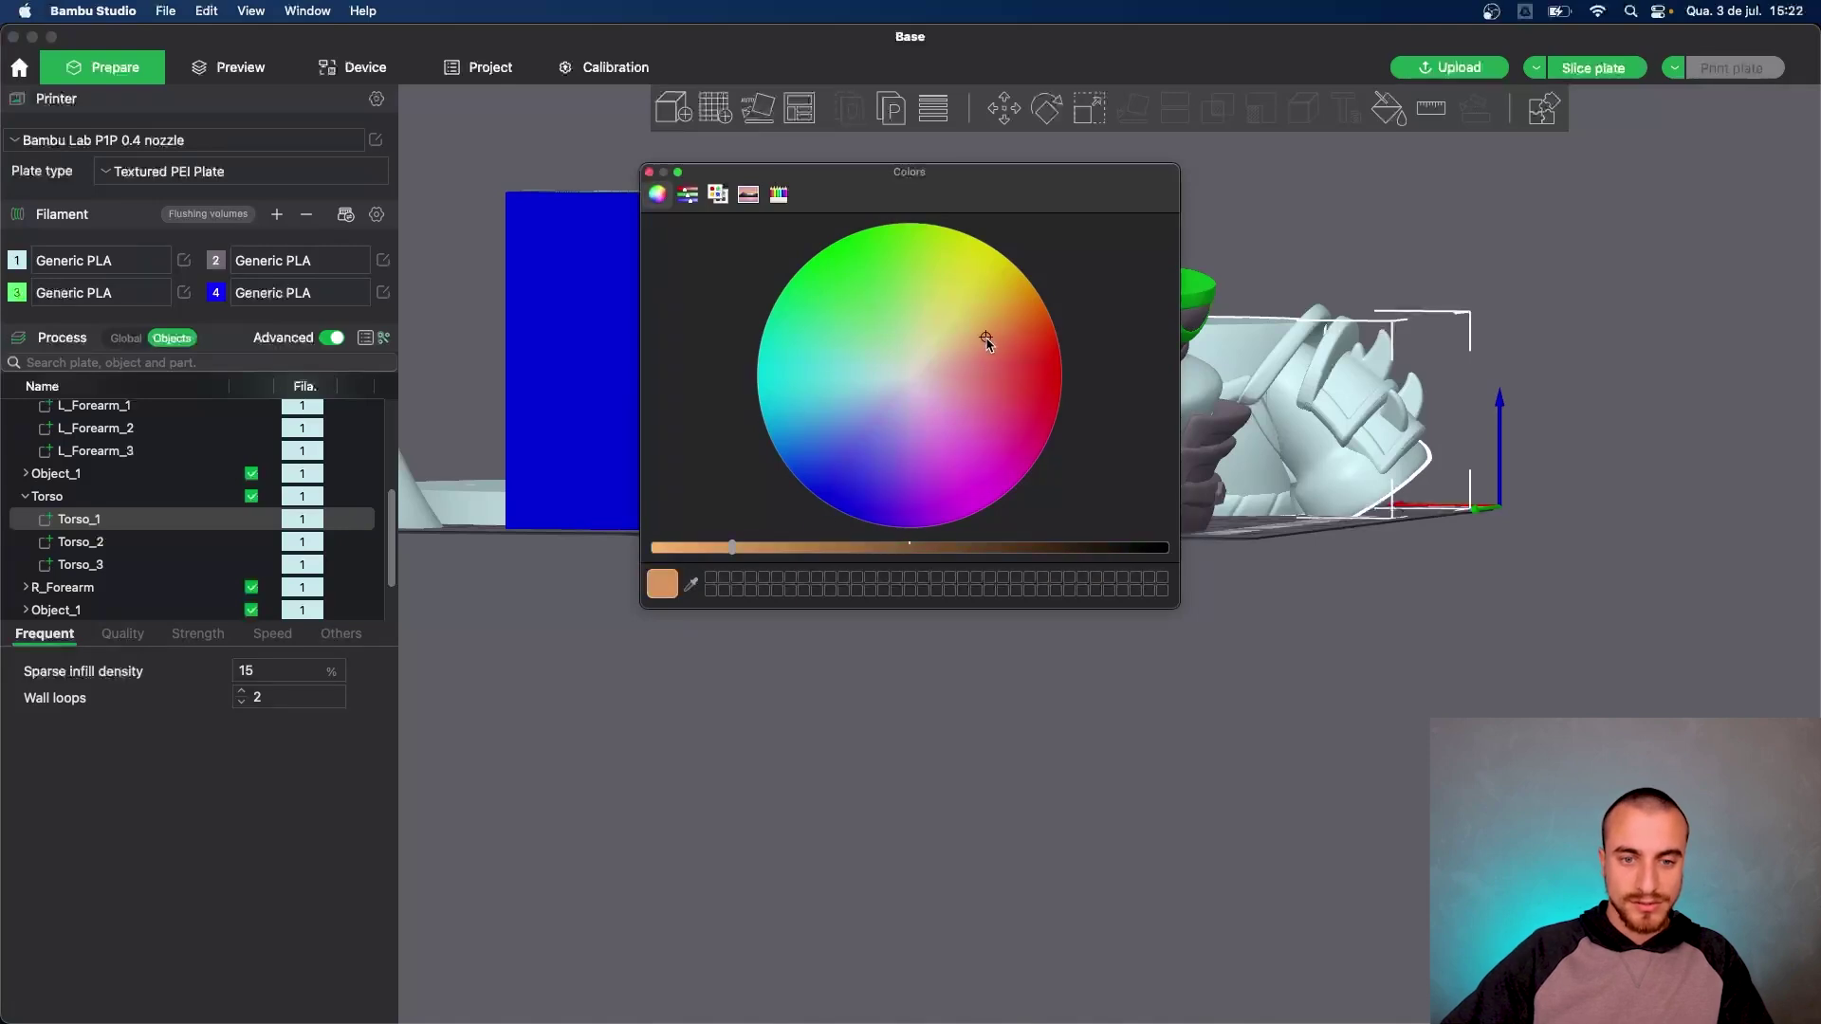
{"action": "left_click", "coordinate": [742, 548]}
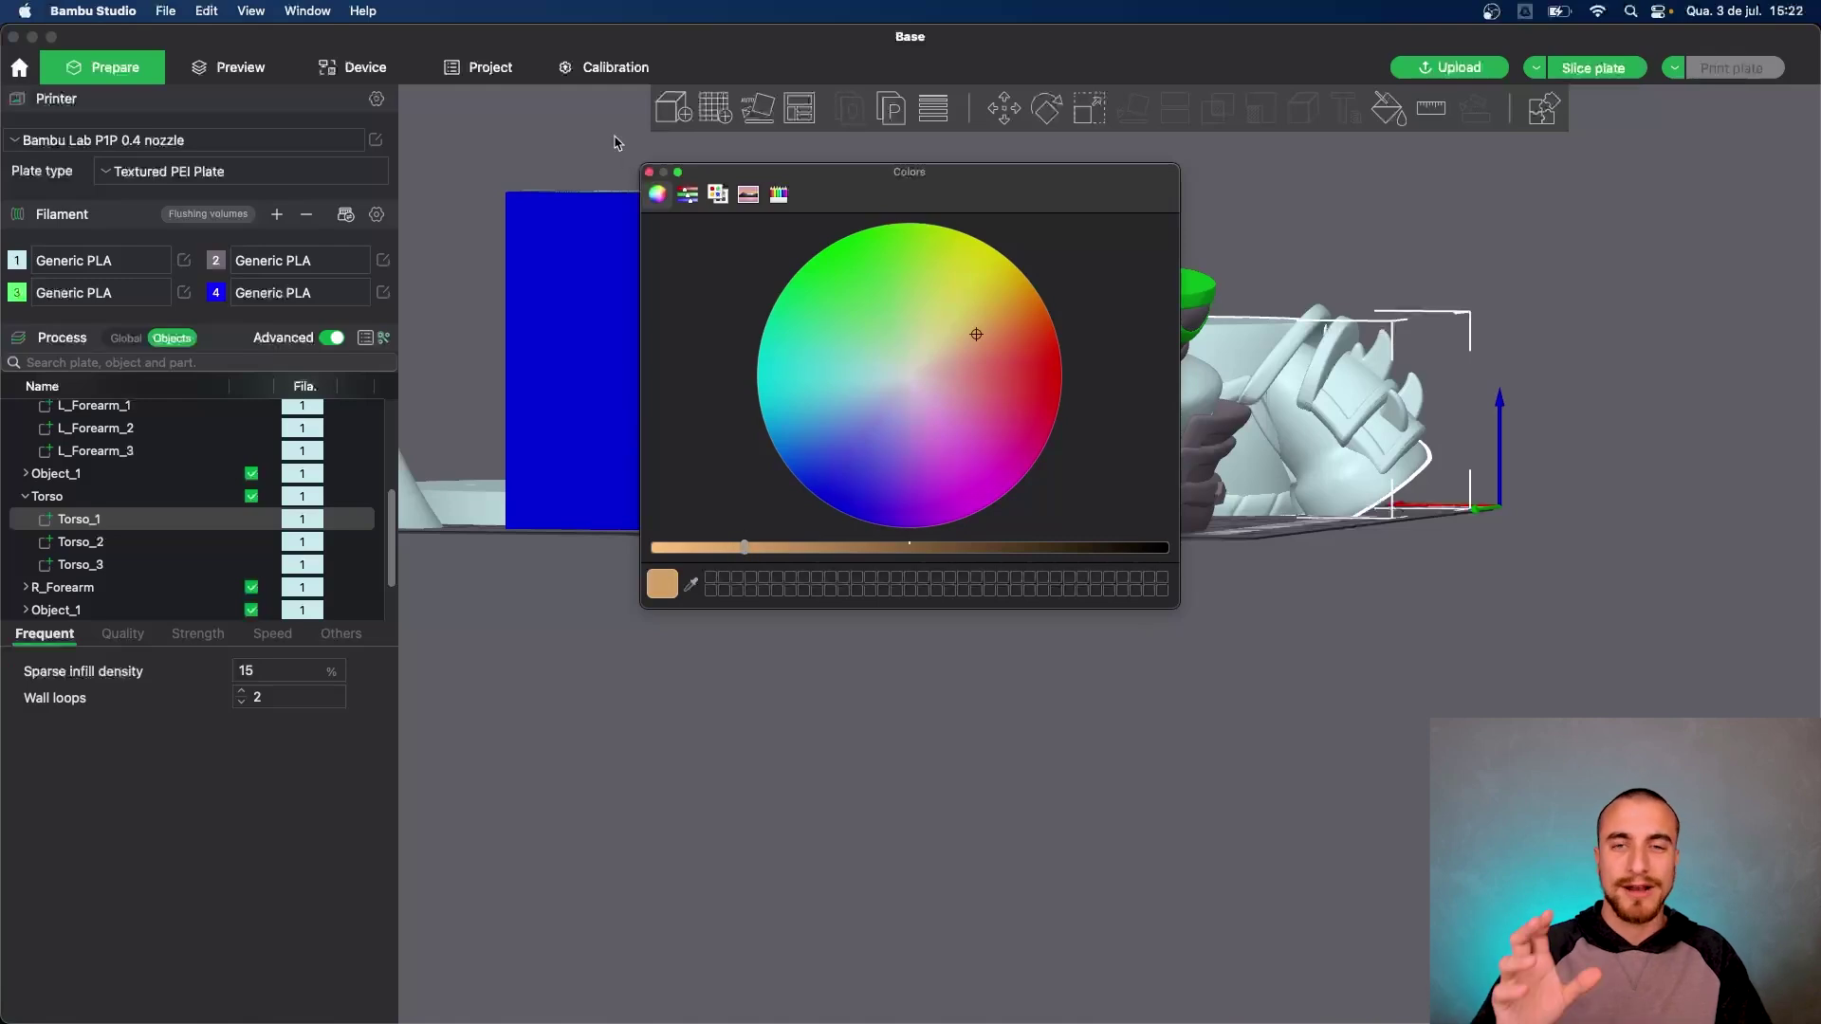
{"action": "left_click", "coordinate": [649, 173]}
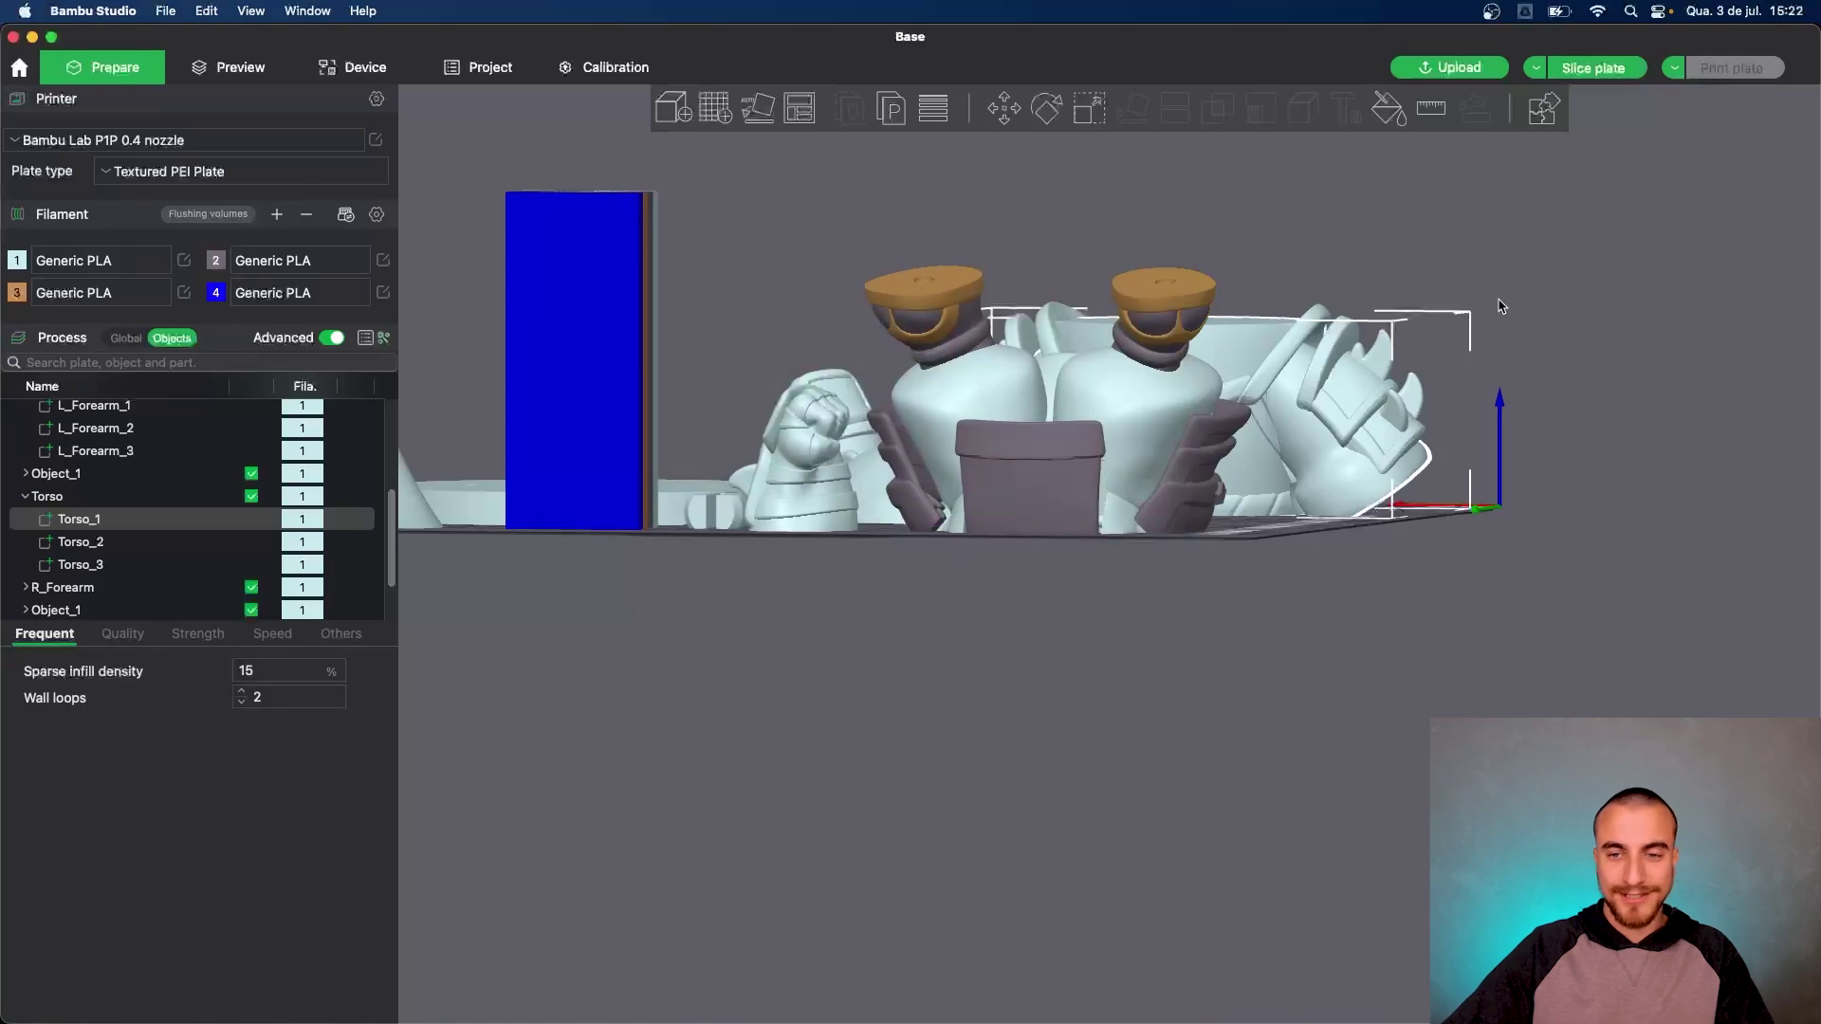
{"action": "left_click_drag", "start_coordinate": [1497, 300], "coordinate": [948, 730]}
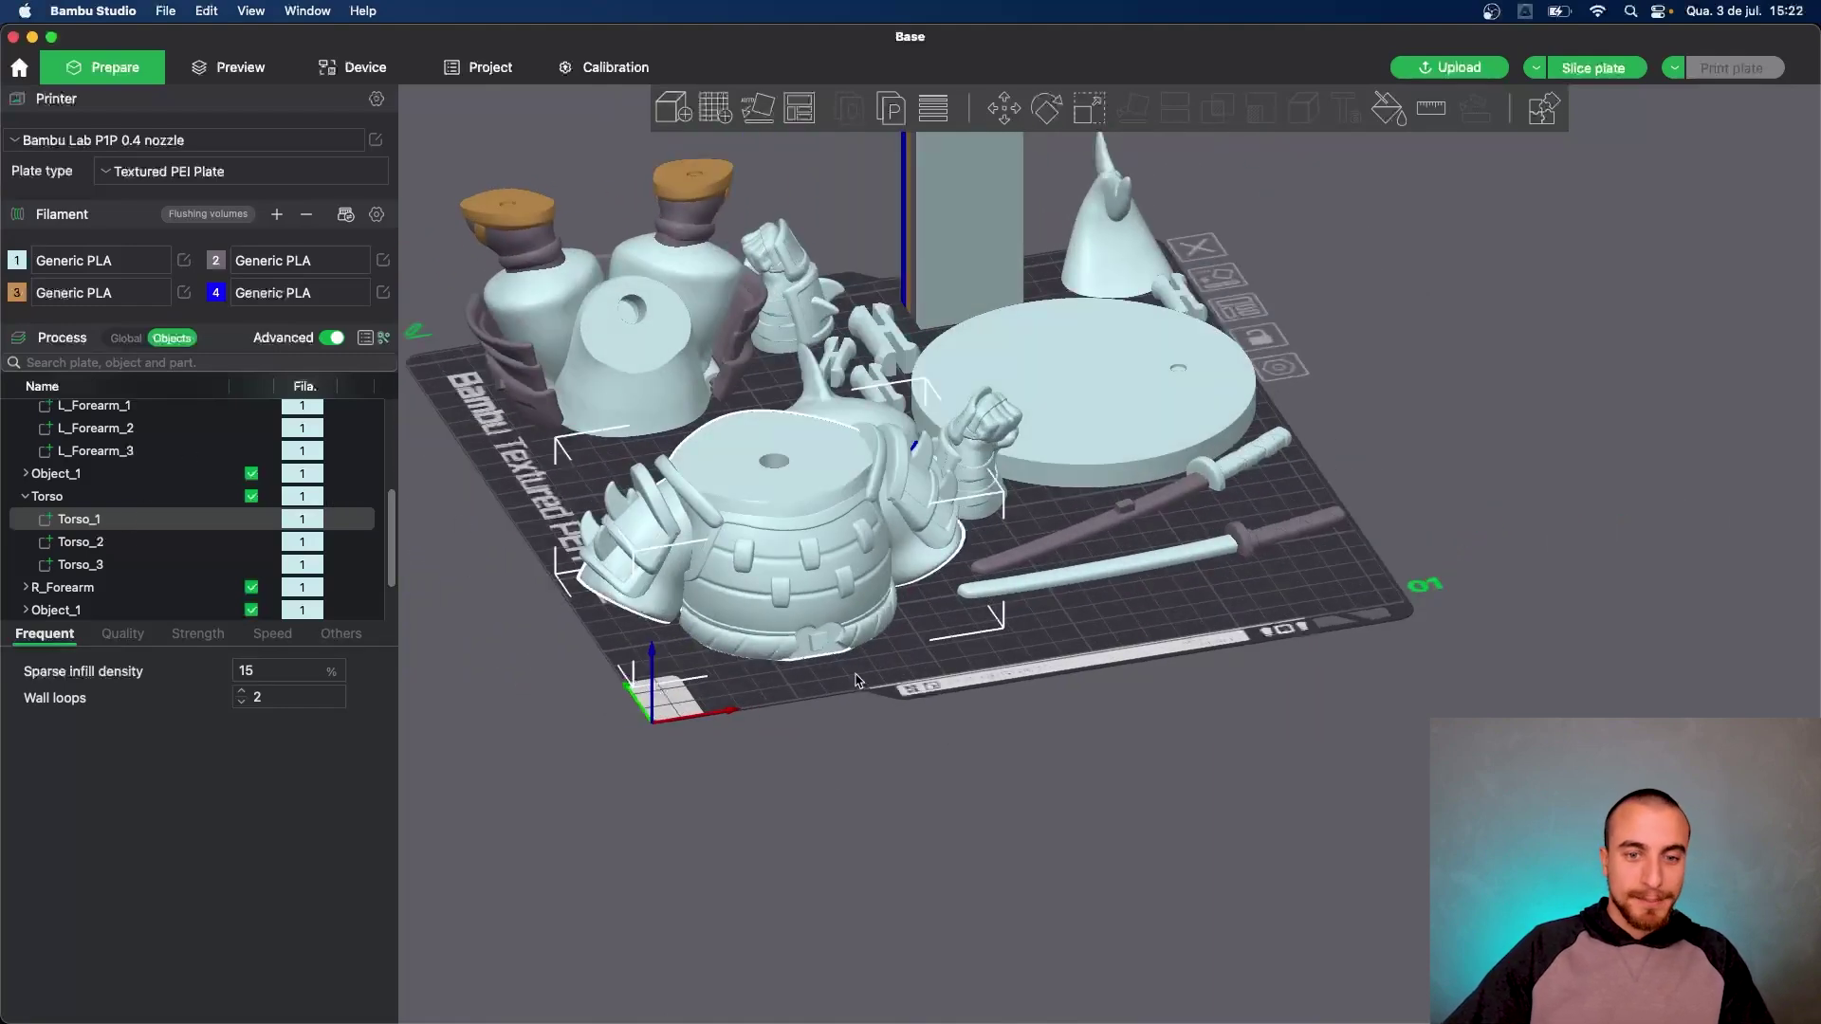
Assign filament 2 to the Torso_2 body and filament 3 to the Torso_3 body
{"action": "right_click_drag", "start_coordinate": [746, 709], "coordinate": [799, 723]}
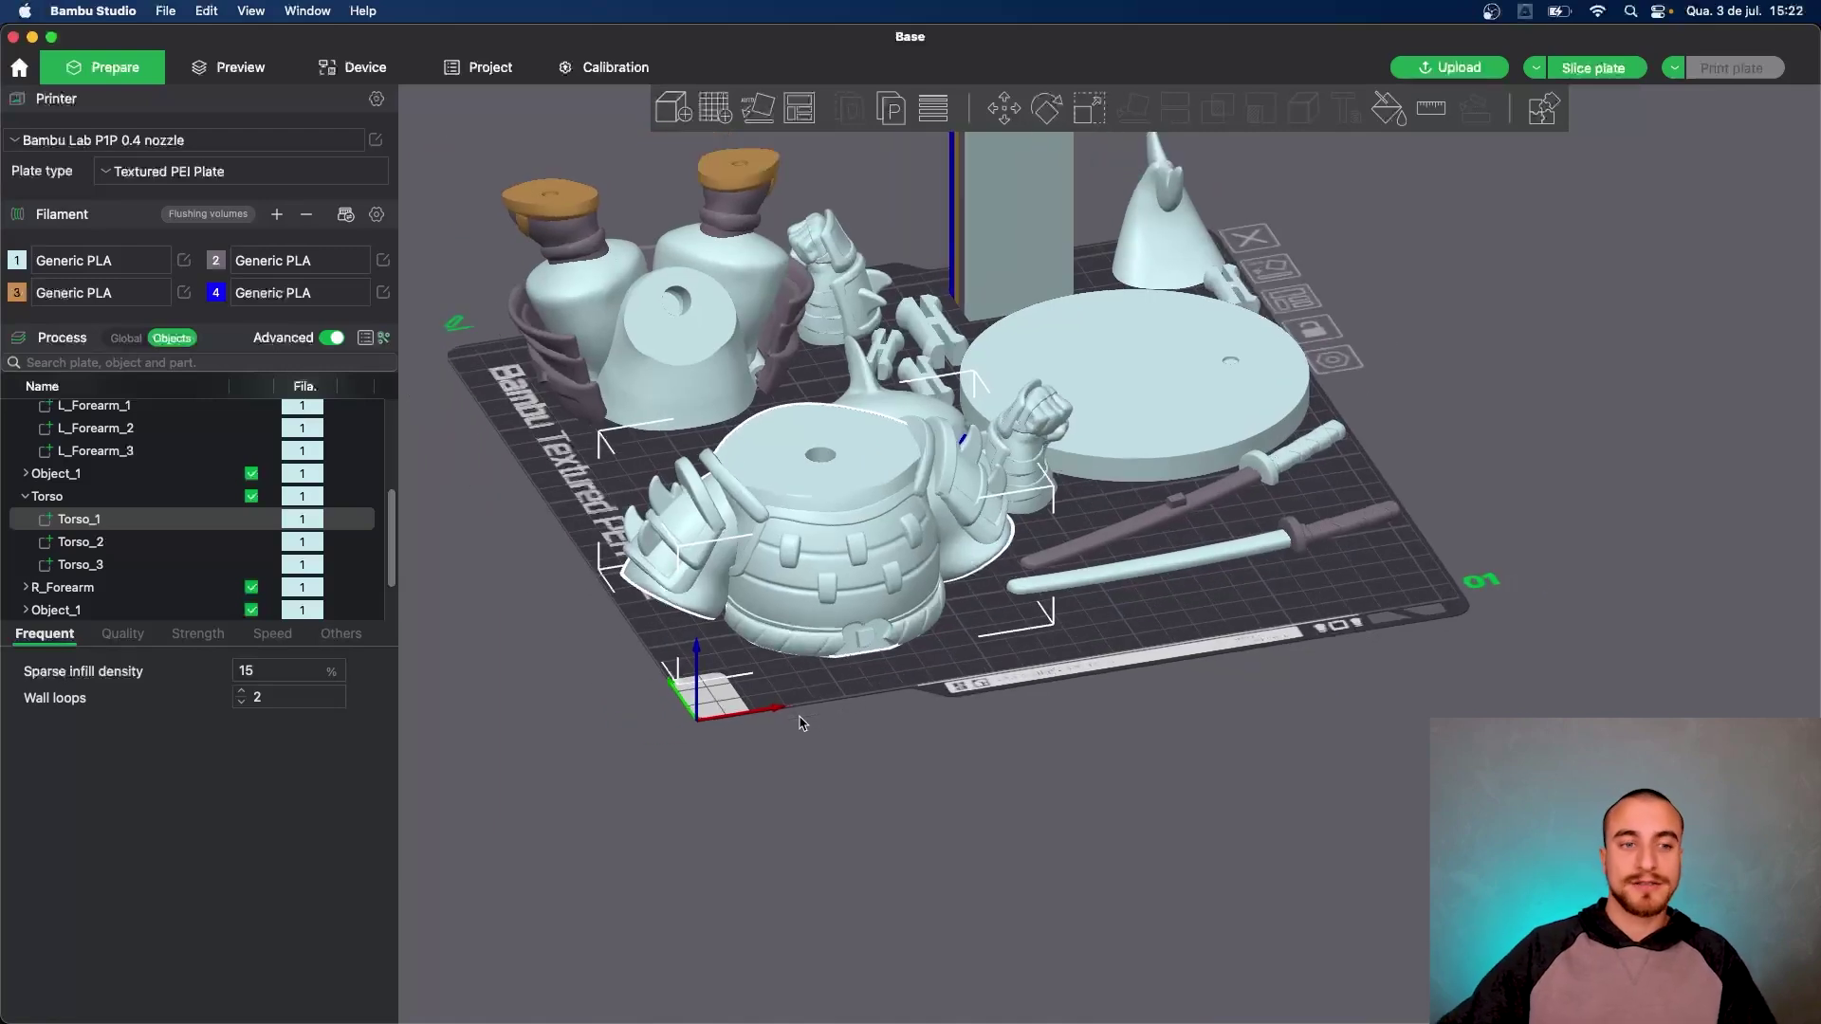
{"action": "left_click", "coordinate": [85, 541]}
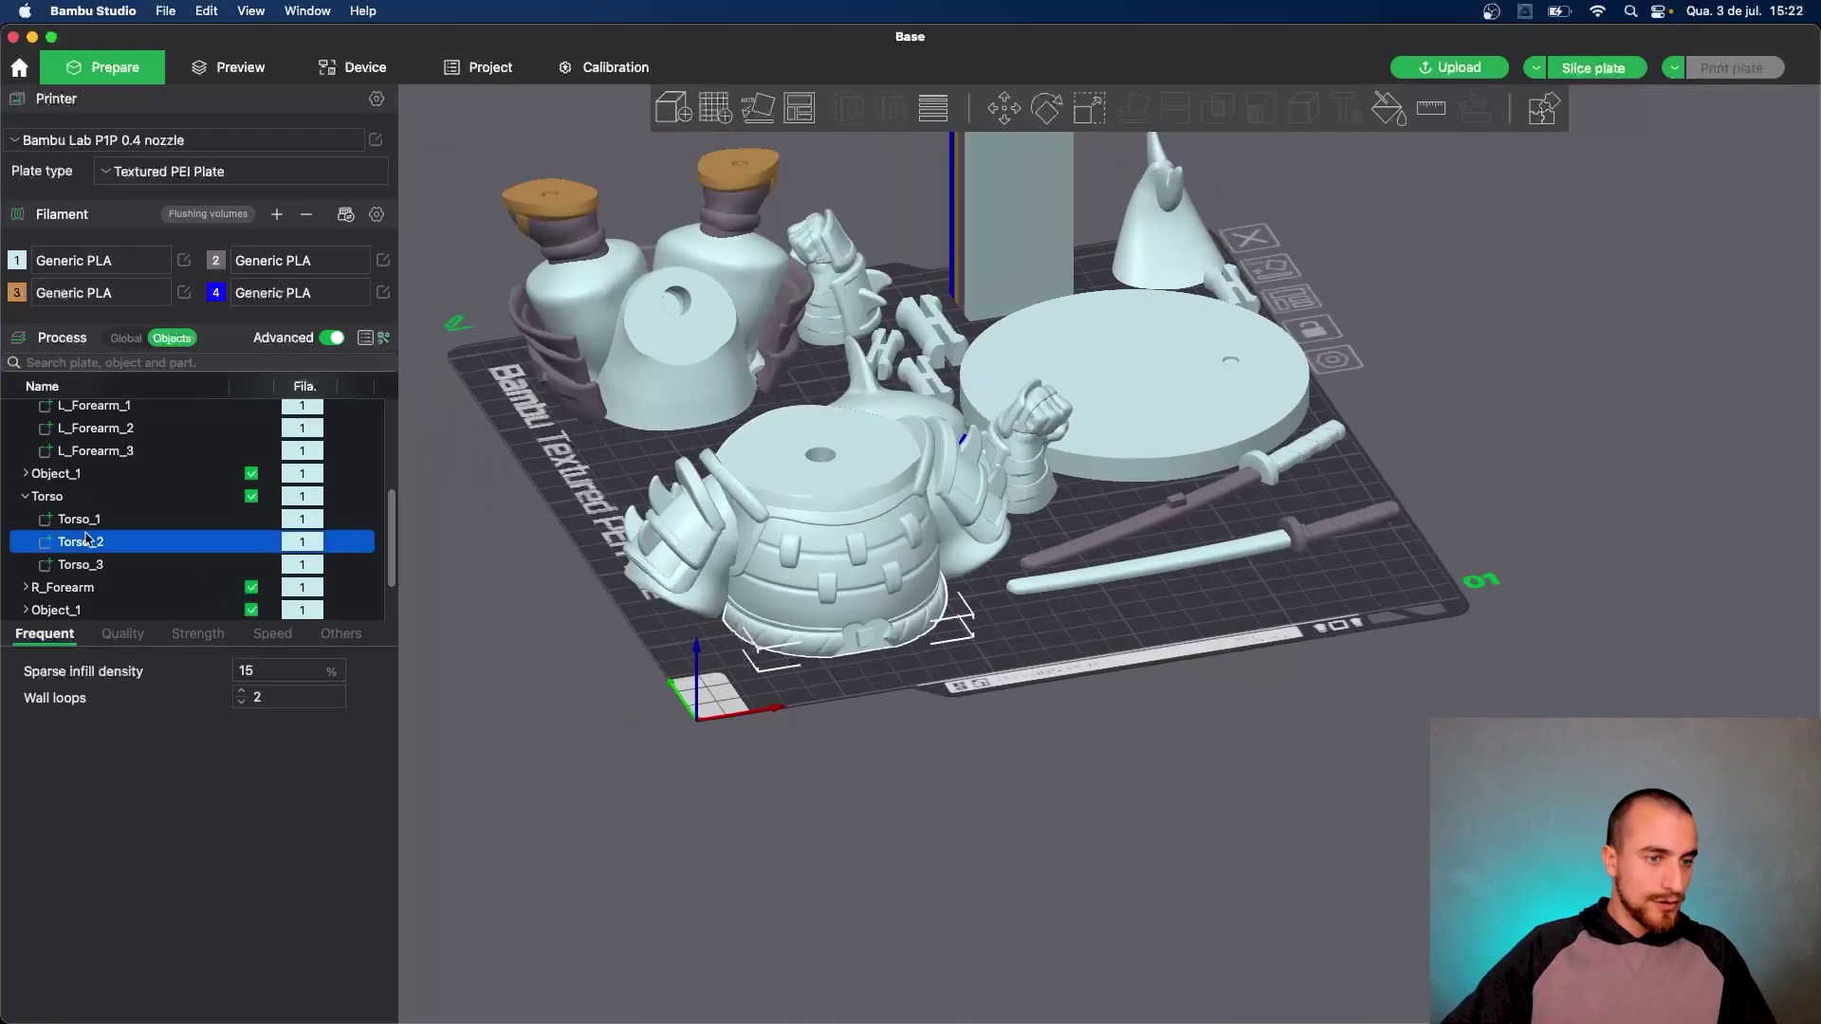
{"action": "key", "text": "2"}
{"action": "left_click", "coordinate": [80, 564]}
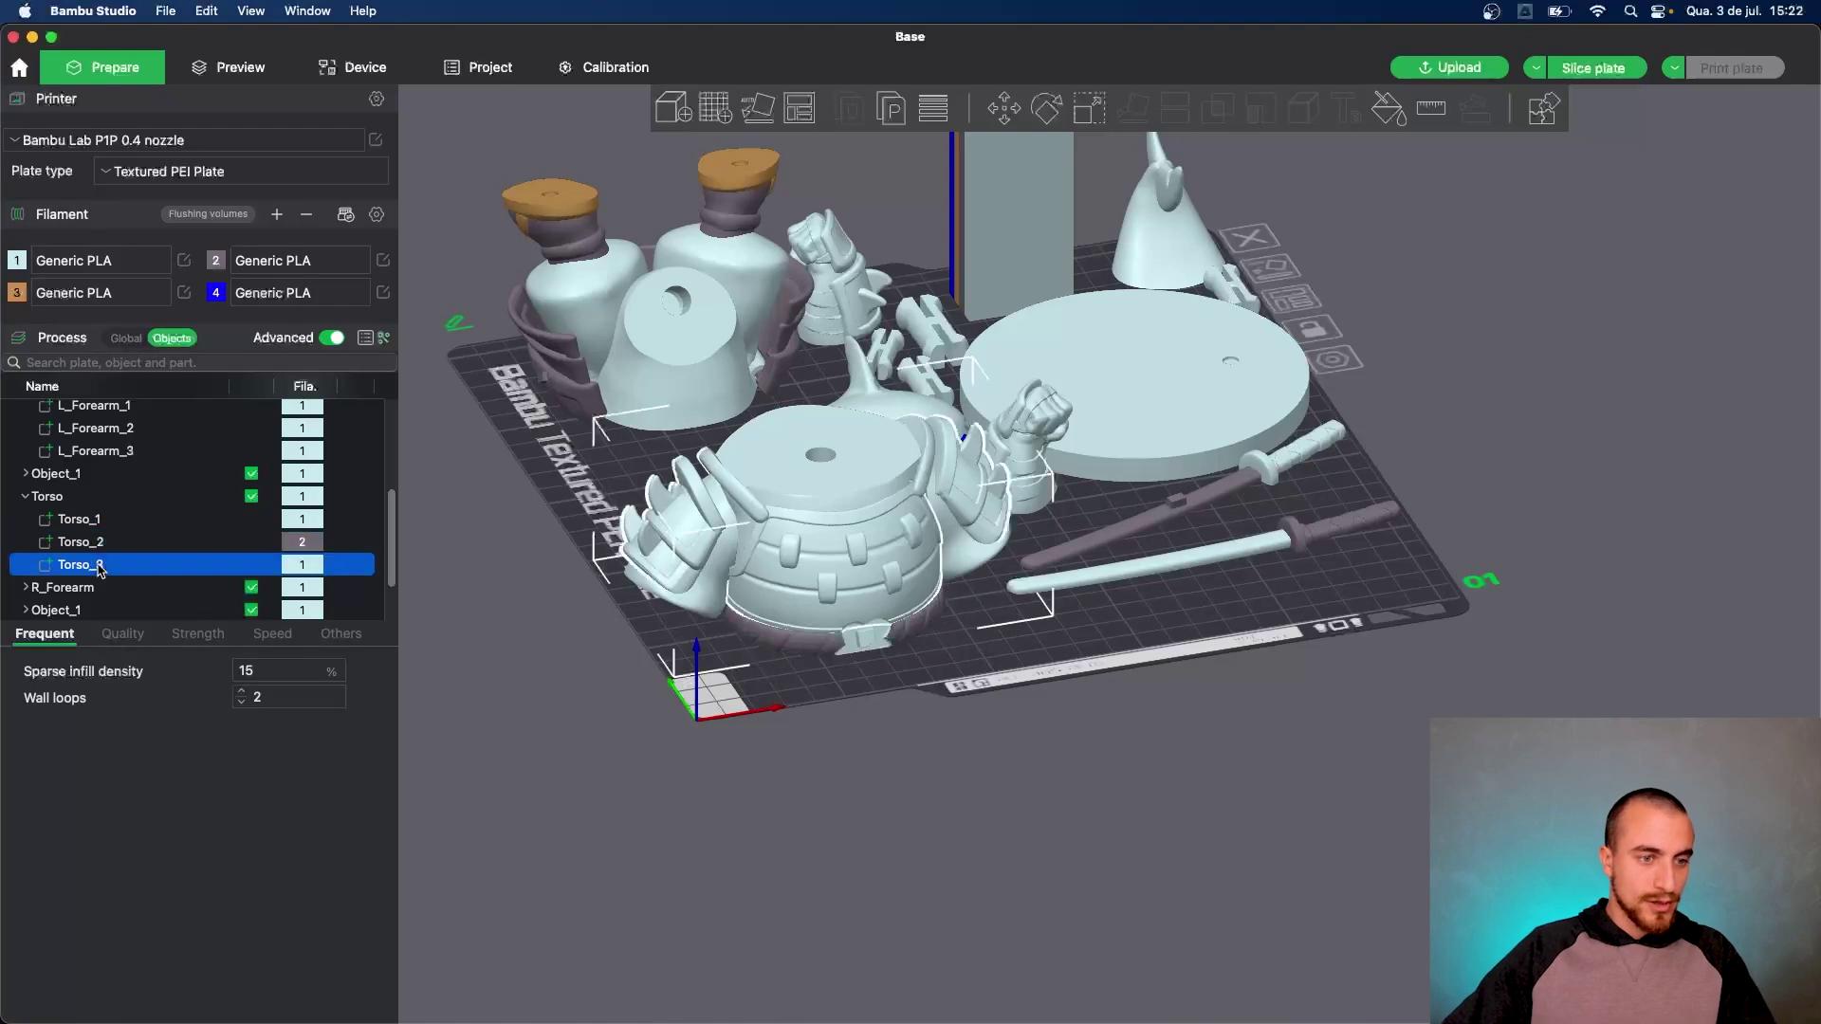
{"action": "key", "text": "3"}
{"action": "right_click_drag", "start_coordinate": [731, 740], "coordinate": [820, 739]}
{"action": "left_click_drag", "start_coordinate": [820, 739], "coordinate": [876, 744]}
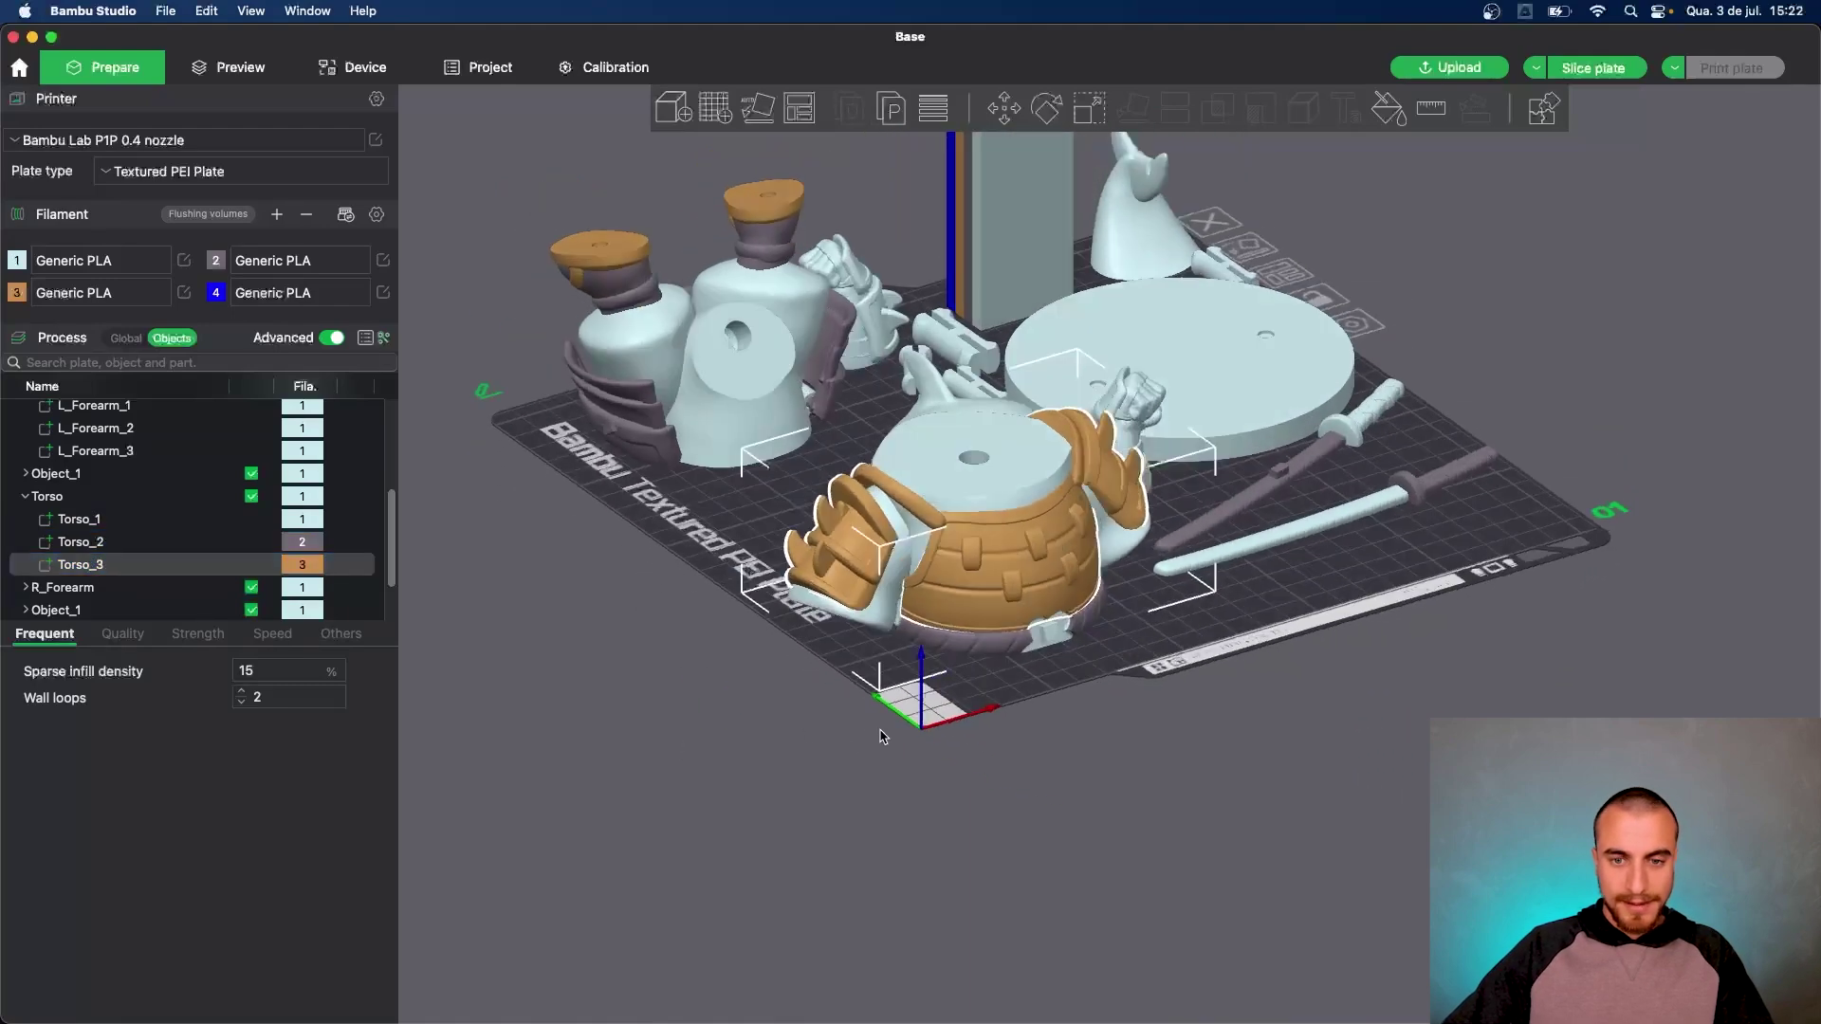
Examine the recolored torso armor alongside the legs, swords, right forearm and shark head from several angles
{"action": "right_click_drag", "start_coordinate": [843, 736], "coordinate": [739, 770]}
{"action": "scroll", "coordinate": [873, 638], "scroll_direction": "up", "scroll_amount": 10}
{"action": "right_click_drag", "start_coordinate": [508, 502], "coordinate": [1147, 552]}
{"action": "scroll", "coordinate": [890, 569], "scroll_direction": "down", "scroll_amount": 4}
{"action": "right_click_drag", "start_coordinate": [634, 526], "coordinate": [750, 539]}
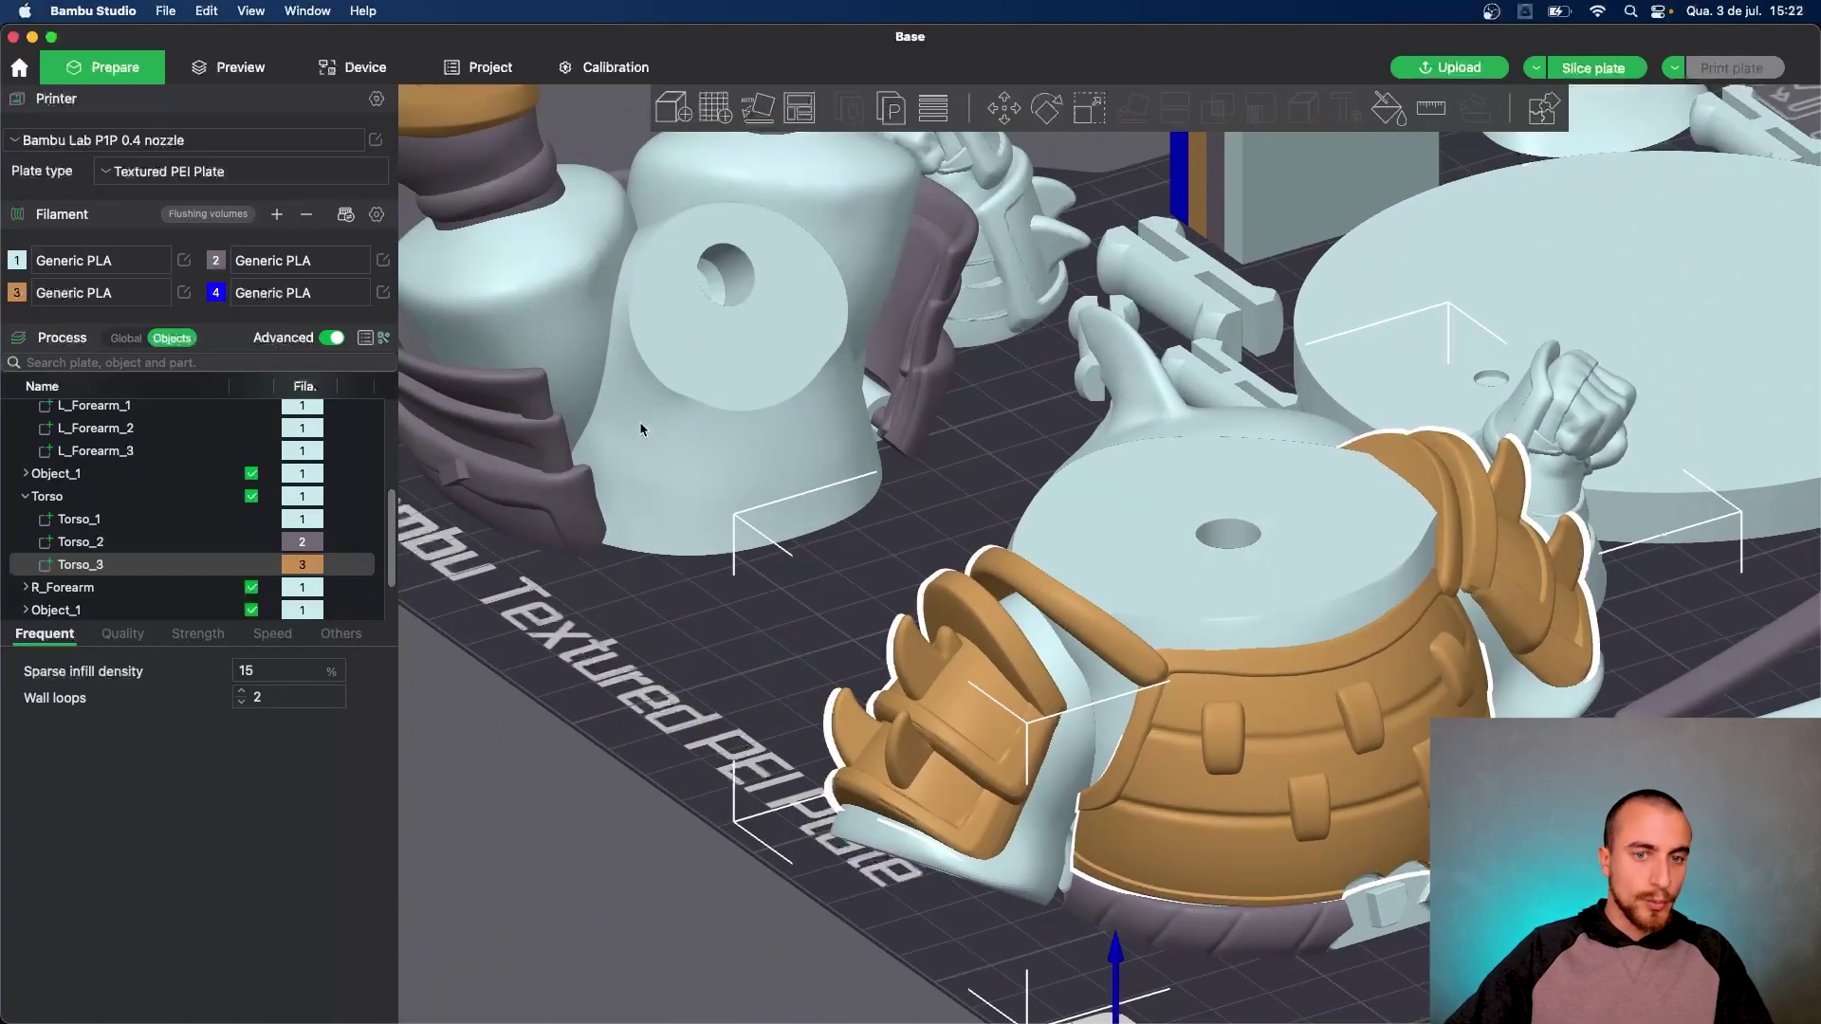
{"action": "scroll", "coordinate": [618, 463], "scroll_direction": "down", "scroll_amount": 3}
{"action": "right_click_drag", "start_coordinate": [1381, 583], "coordinate": [1072, 660]}
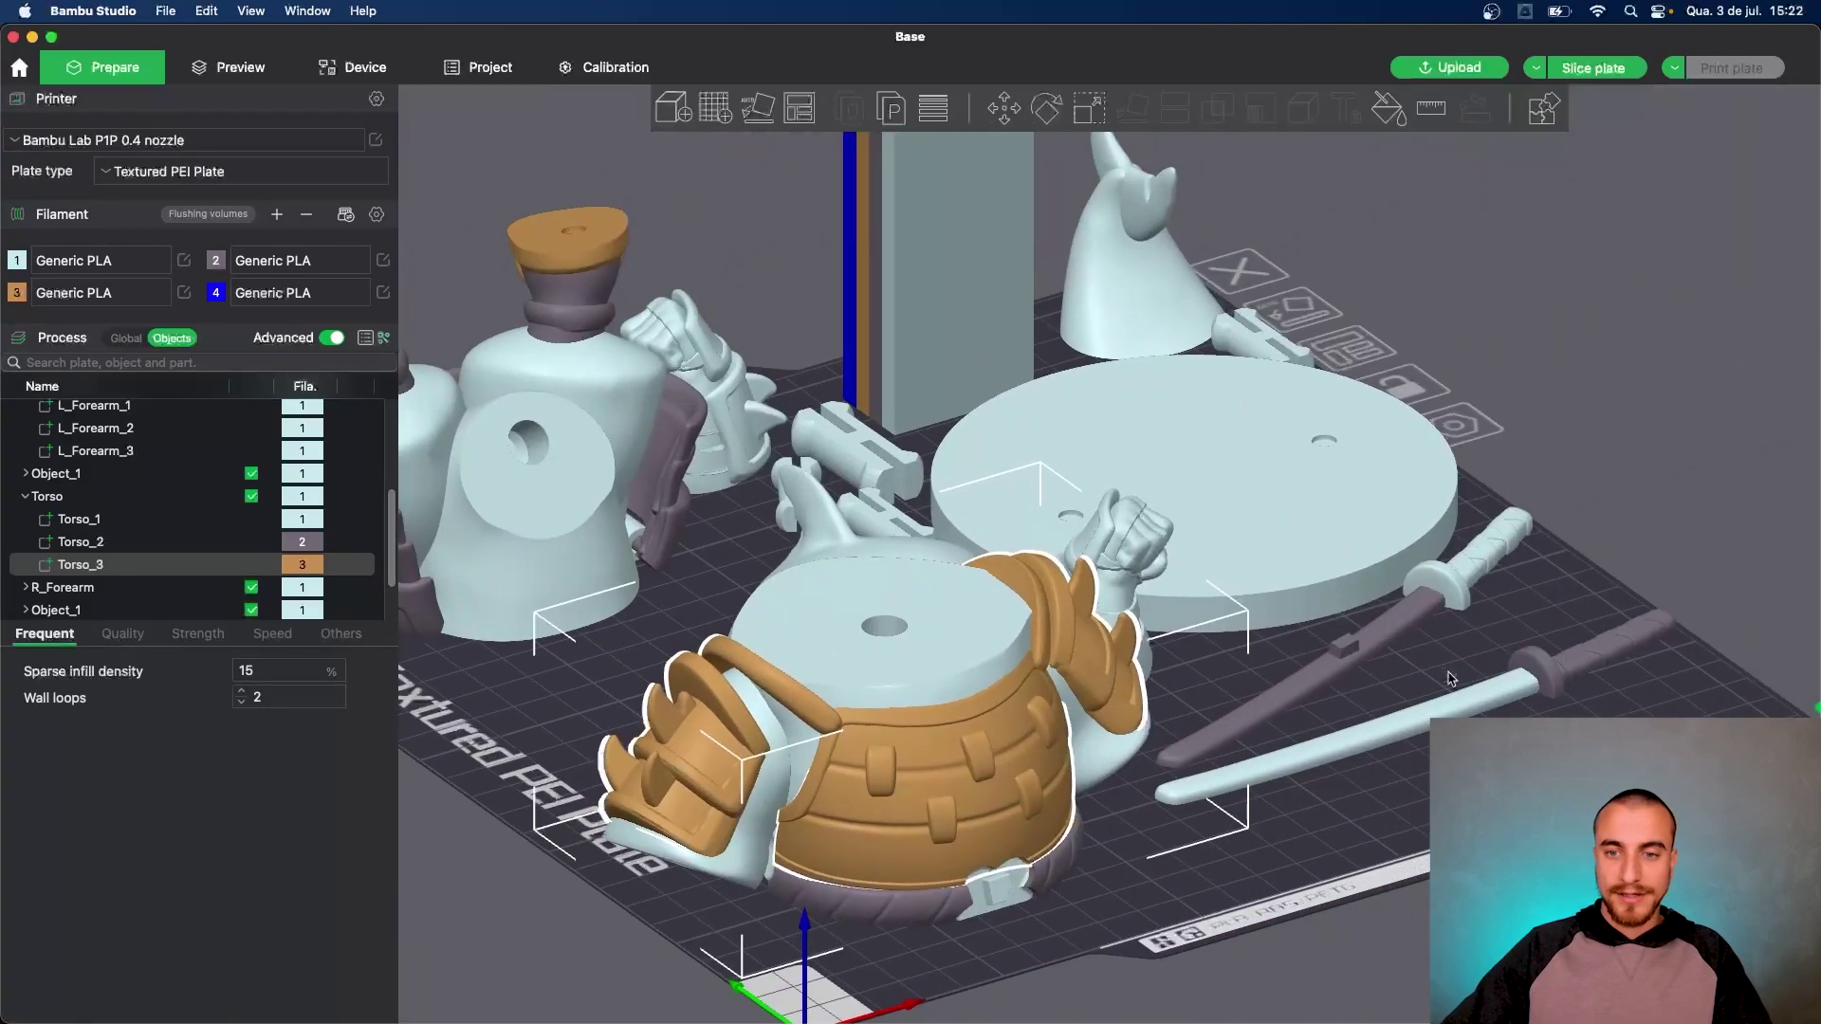
{"action": "left_click", "coordinate": [1552, 637]}
{"action": "left_click_drag", "start_coordinate": [1552, 610], "coordinate": [1586, 666]}
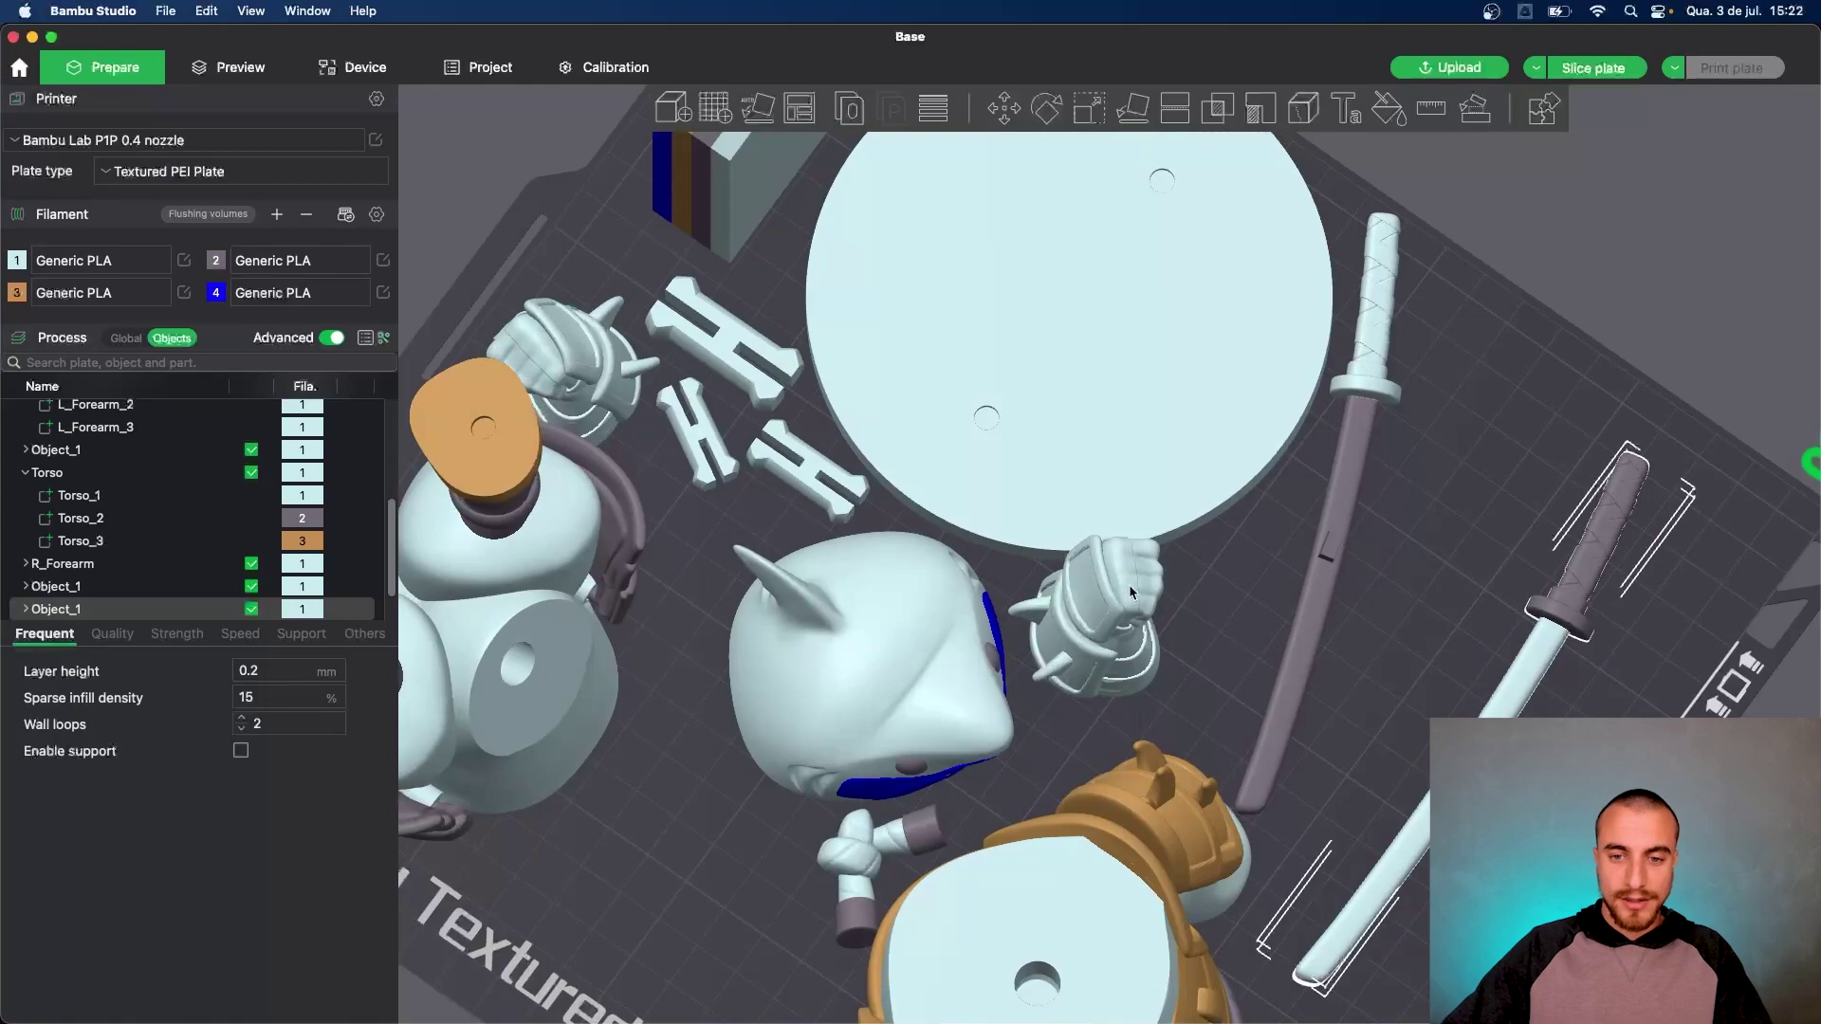
{"action": "right_click_drag", "start_coordinate": [1265, 588], "coordinate": [1085, 541]}
{"action": "scroll", "coordinate": [1085, 540], "scroll_direction": "up", "scroll_amount": 5}
{"action": "left_click_drag", "start_coordinate": [1085, 542], "coordinate": [919, 520]}
{"action": "right_click_drag", "start_coordinate": [625, 684], "coordinate": [803, 571]}
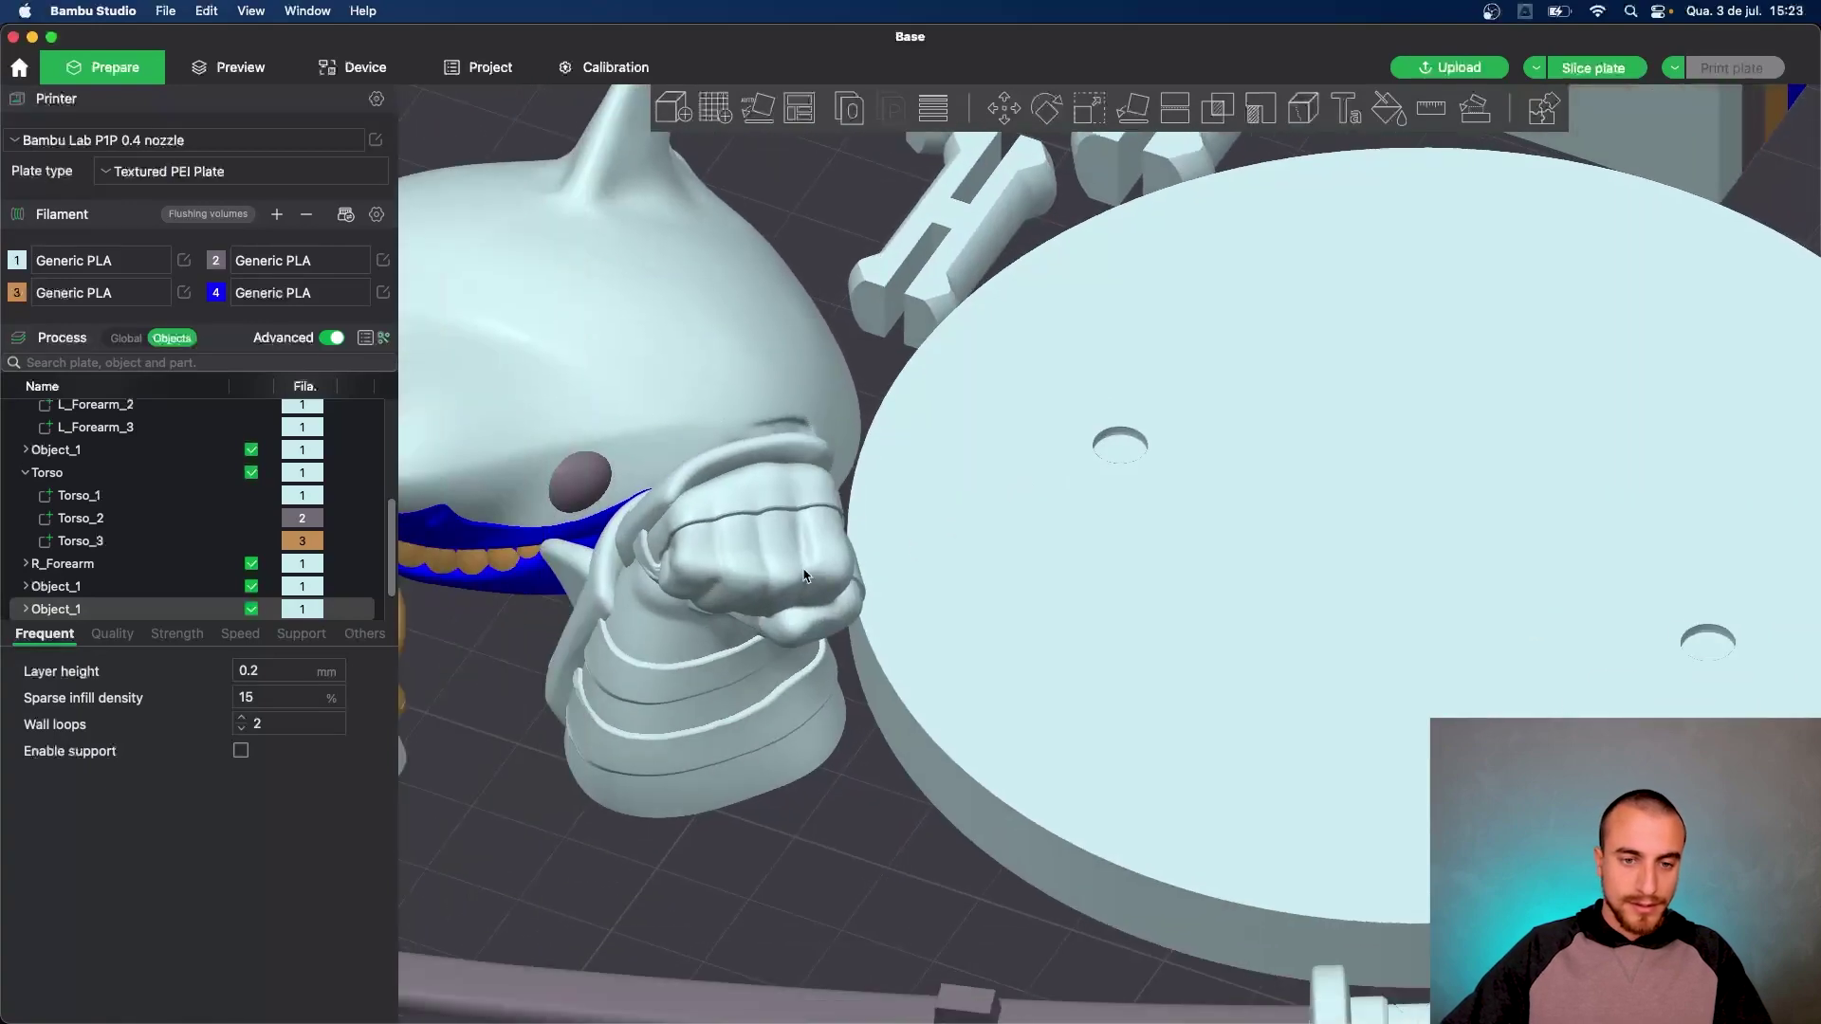
{"action": "scroll", "coordinate": [696, 668], "scroll_direction": "down", "scroll_amount": 8}
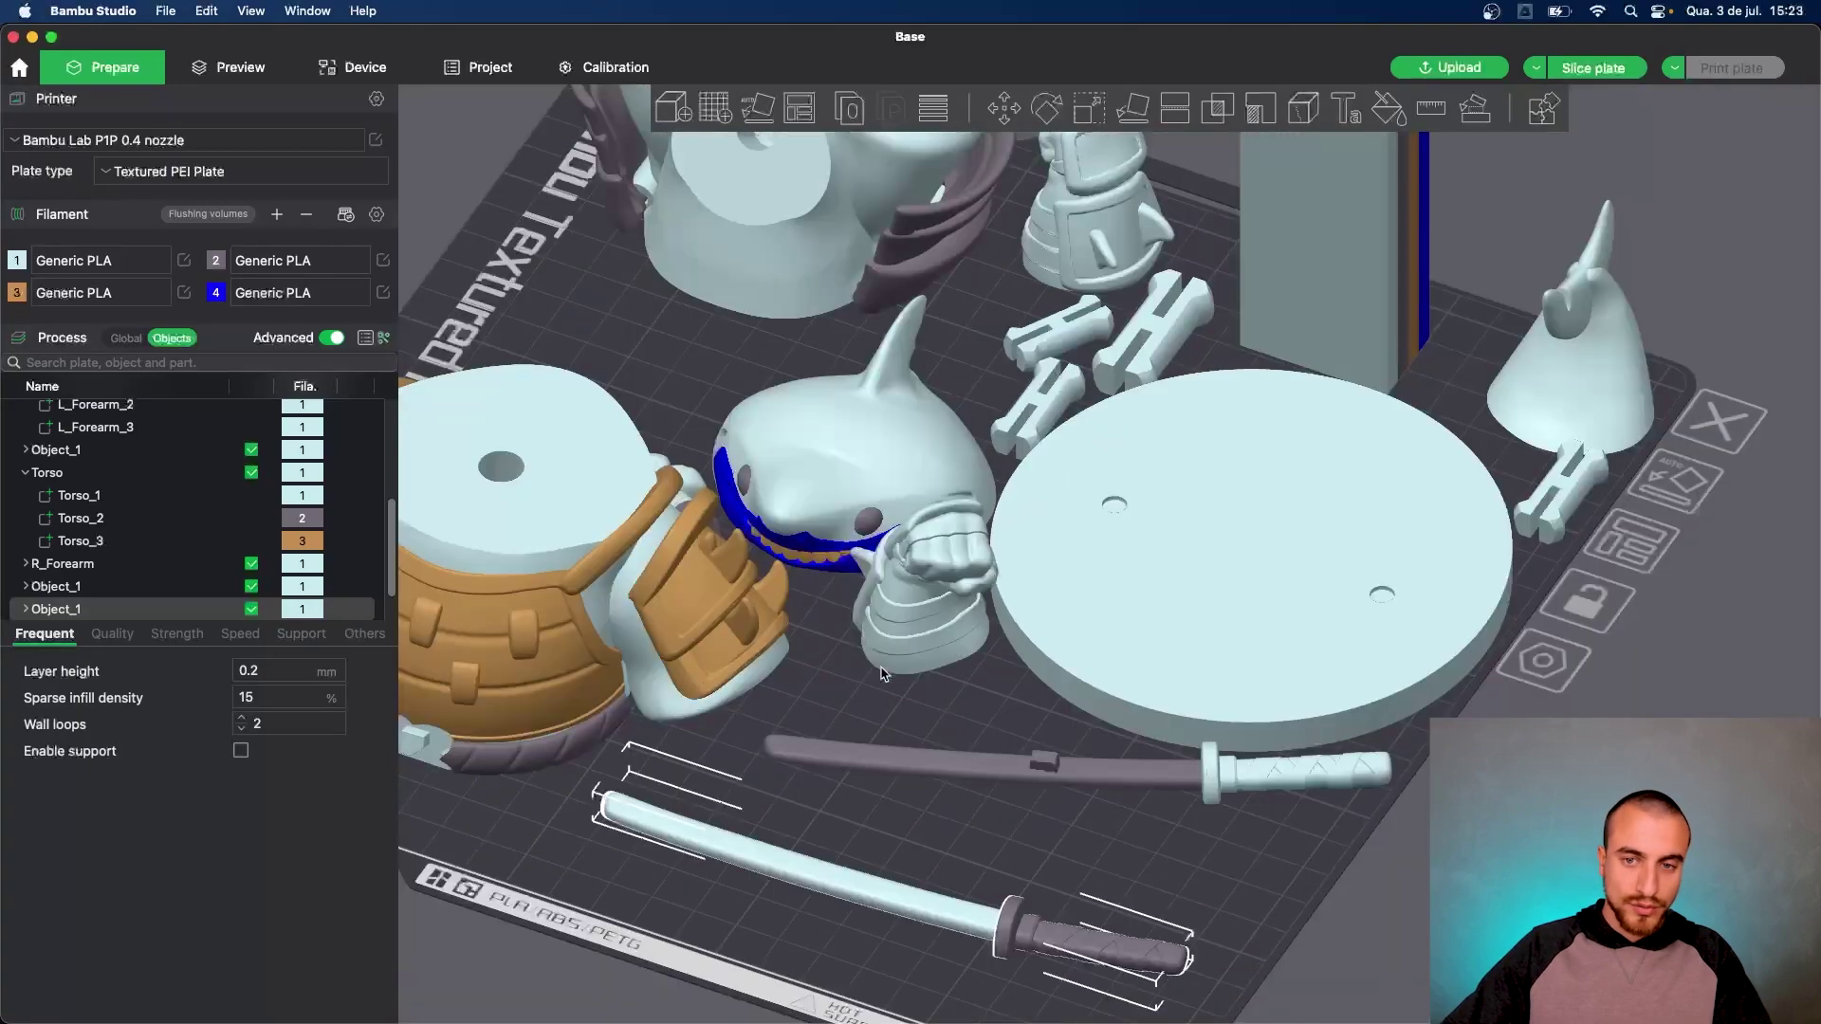
{"action": "right_click_drag", "start_coordinate": [886, 675], "coordinate": [1039, 610]}
{"action": "scroll", "coordinate": [1280, 399], "scroll_direction": "up", "scroll_amount": 2}
{"action": "right_click_drag", "start_coordinate": [1716, 332], "coordinate": [1438, 385]}
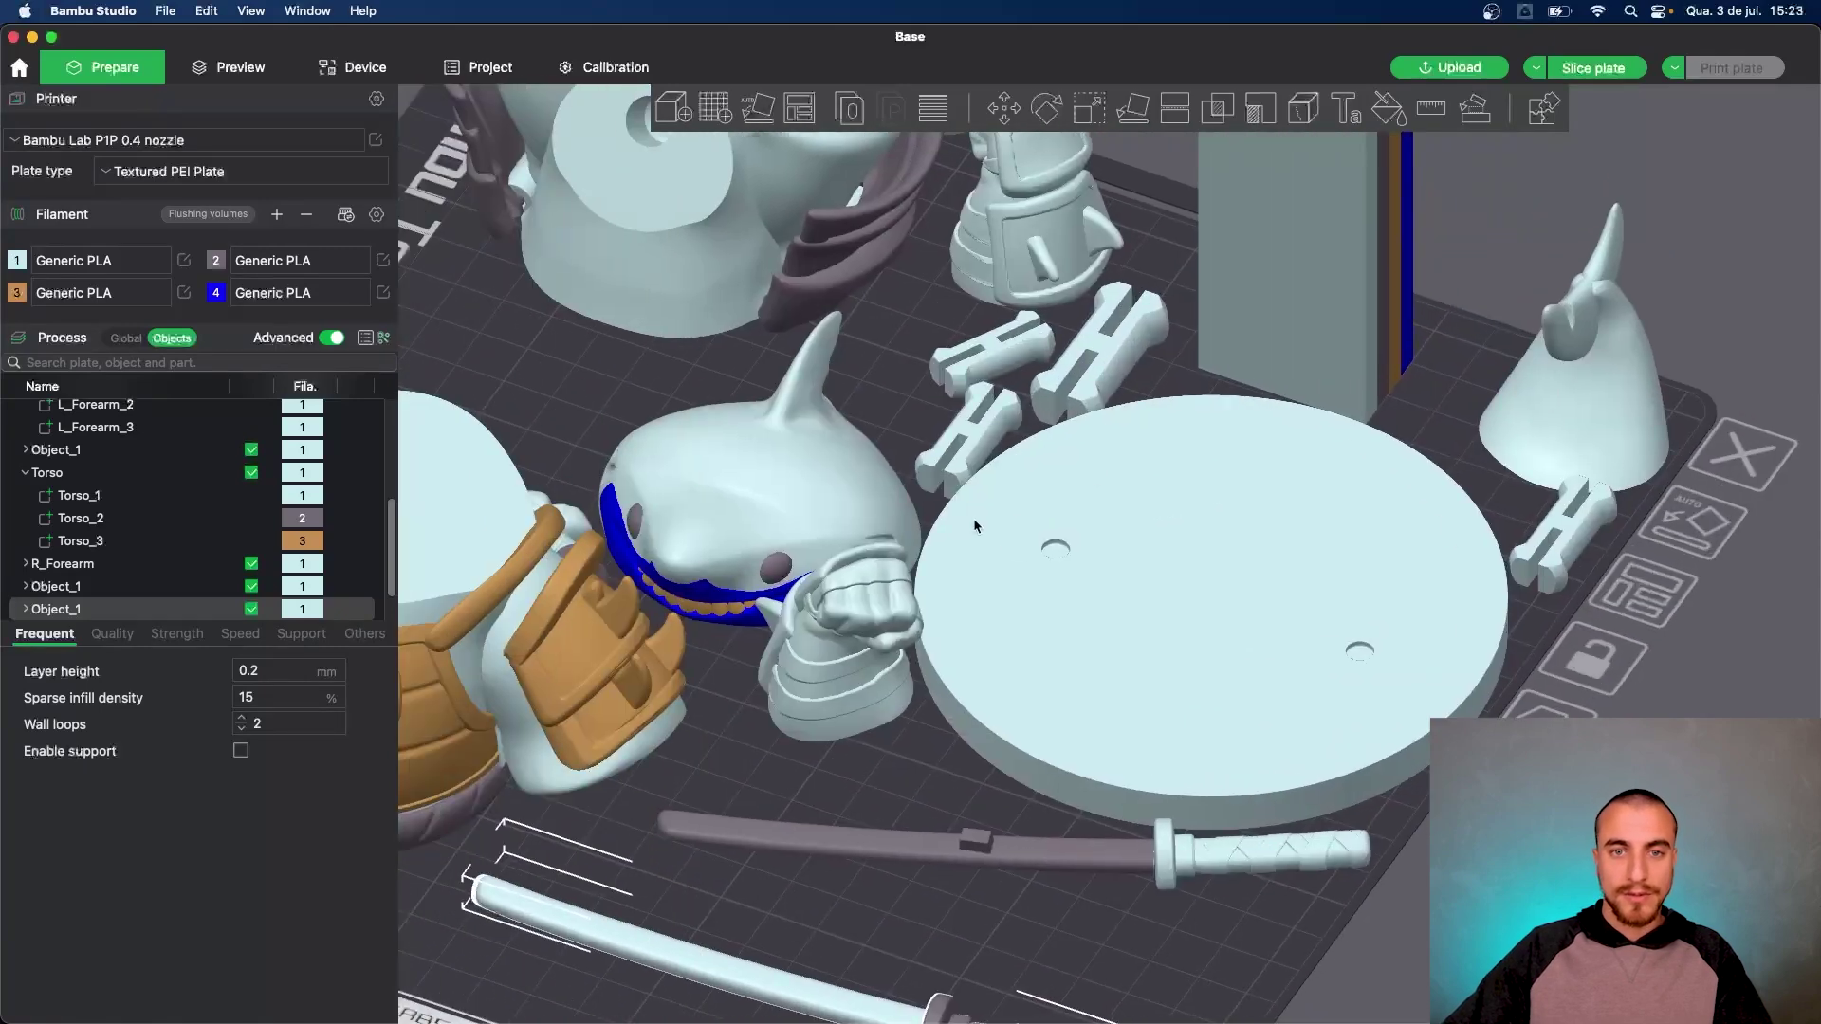
{"action": "scroll", "coordinate": [974, 522], "scroll_direction": "down", "scroll_amount": 2}
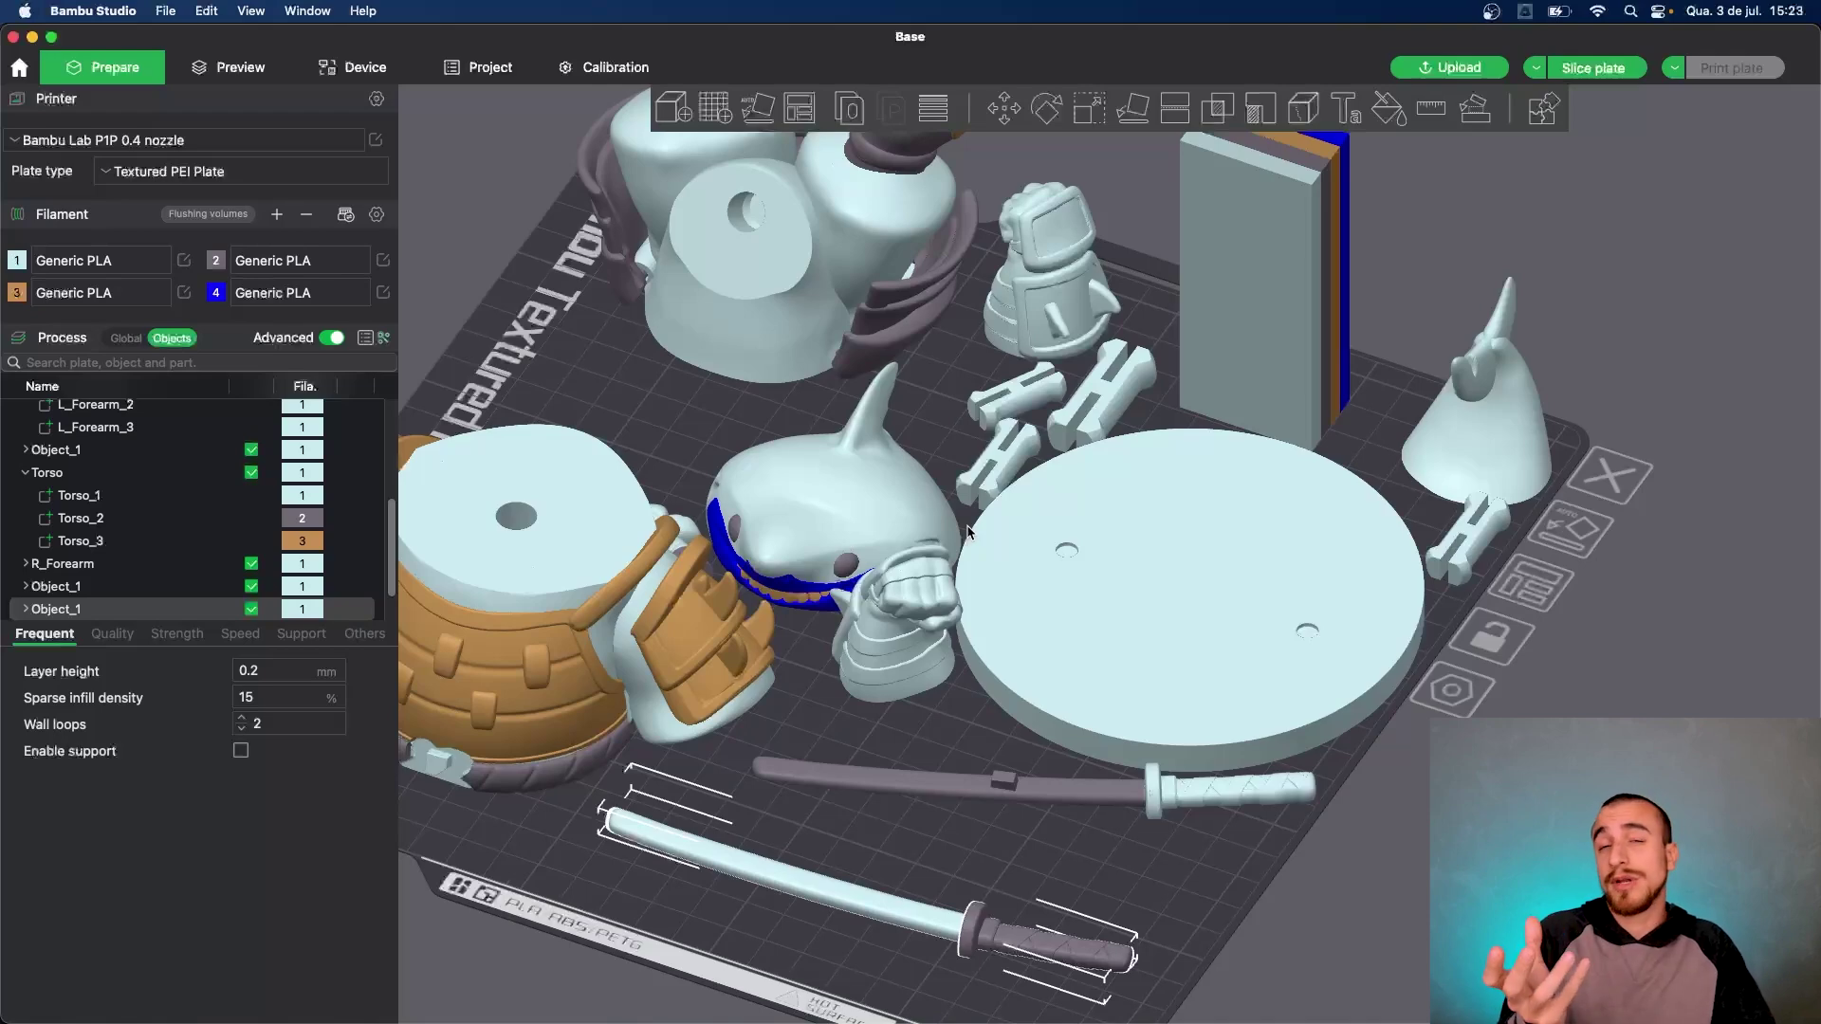
{"action": "mouse_move", "coordinate": [658, 392]}
{"action": "left_mouse_down"}
{"action": "mouse_move", "coordinate": [672, 361]}
{"action": "mouse_move", "coordinate": [664, 375]}
{"action": "left_mouse_up"}
{"action": "right_click_drag", "start_coordinate": [664, 375], "coordinate": [877, 323]}
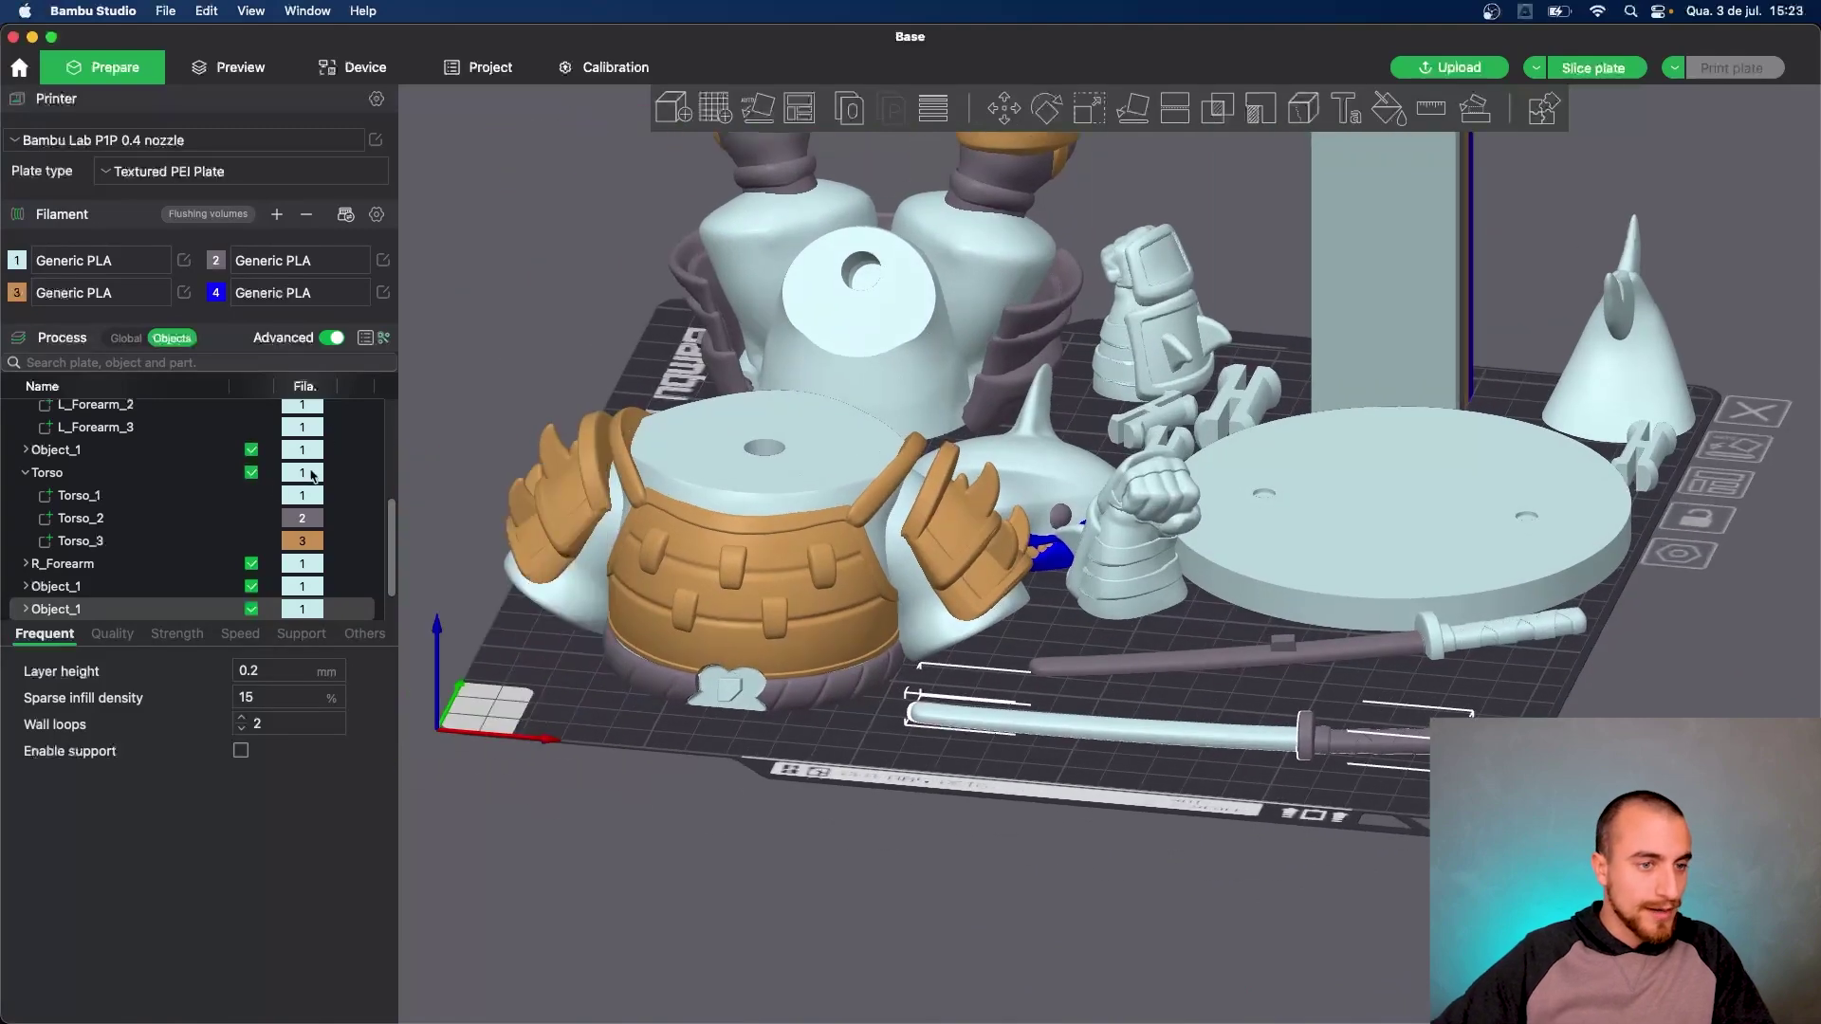
Change the color of filament 1 to a slightly darker bluish gray and check the recolored parts
{"action": "left_click", "coordinate": [299, 503]}
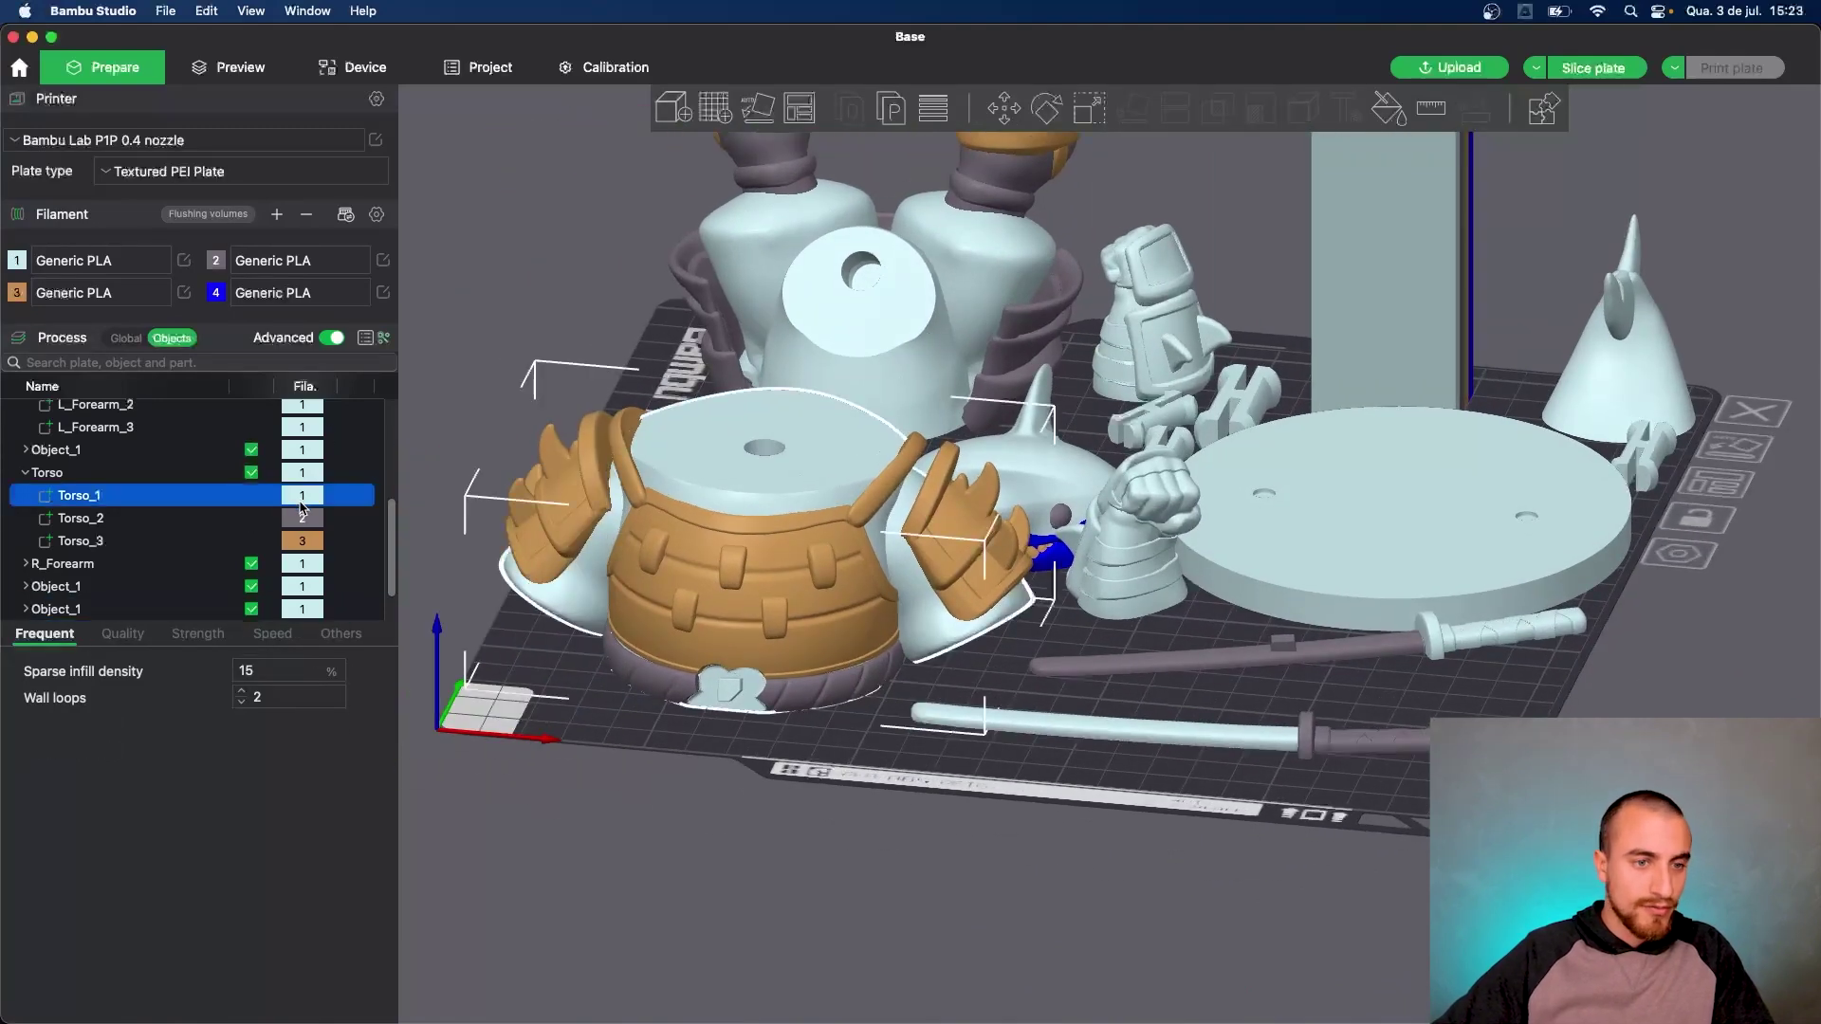
{"action": "left_click", "coordinate": [16, 259]}
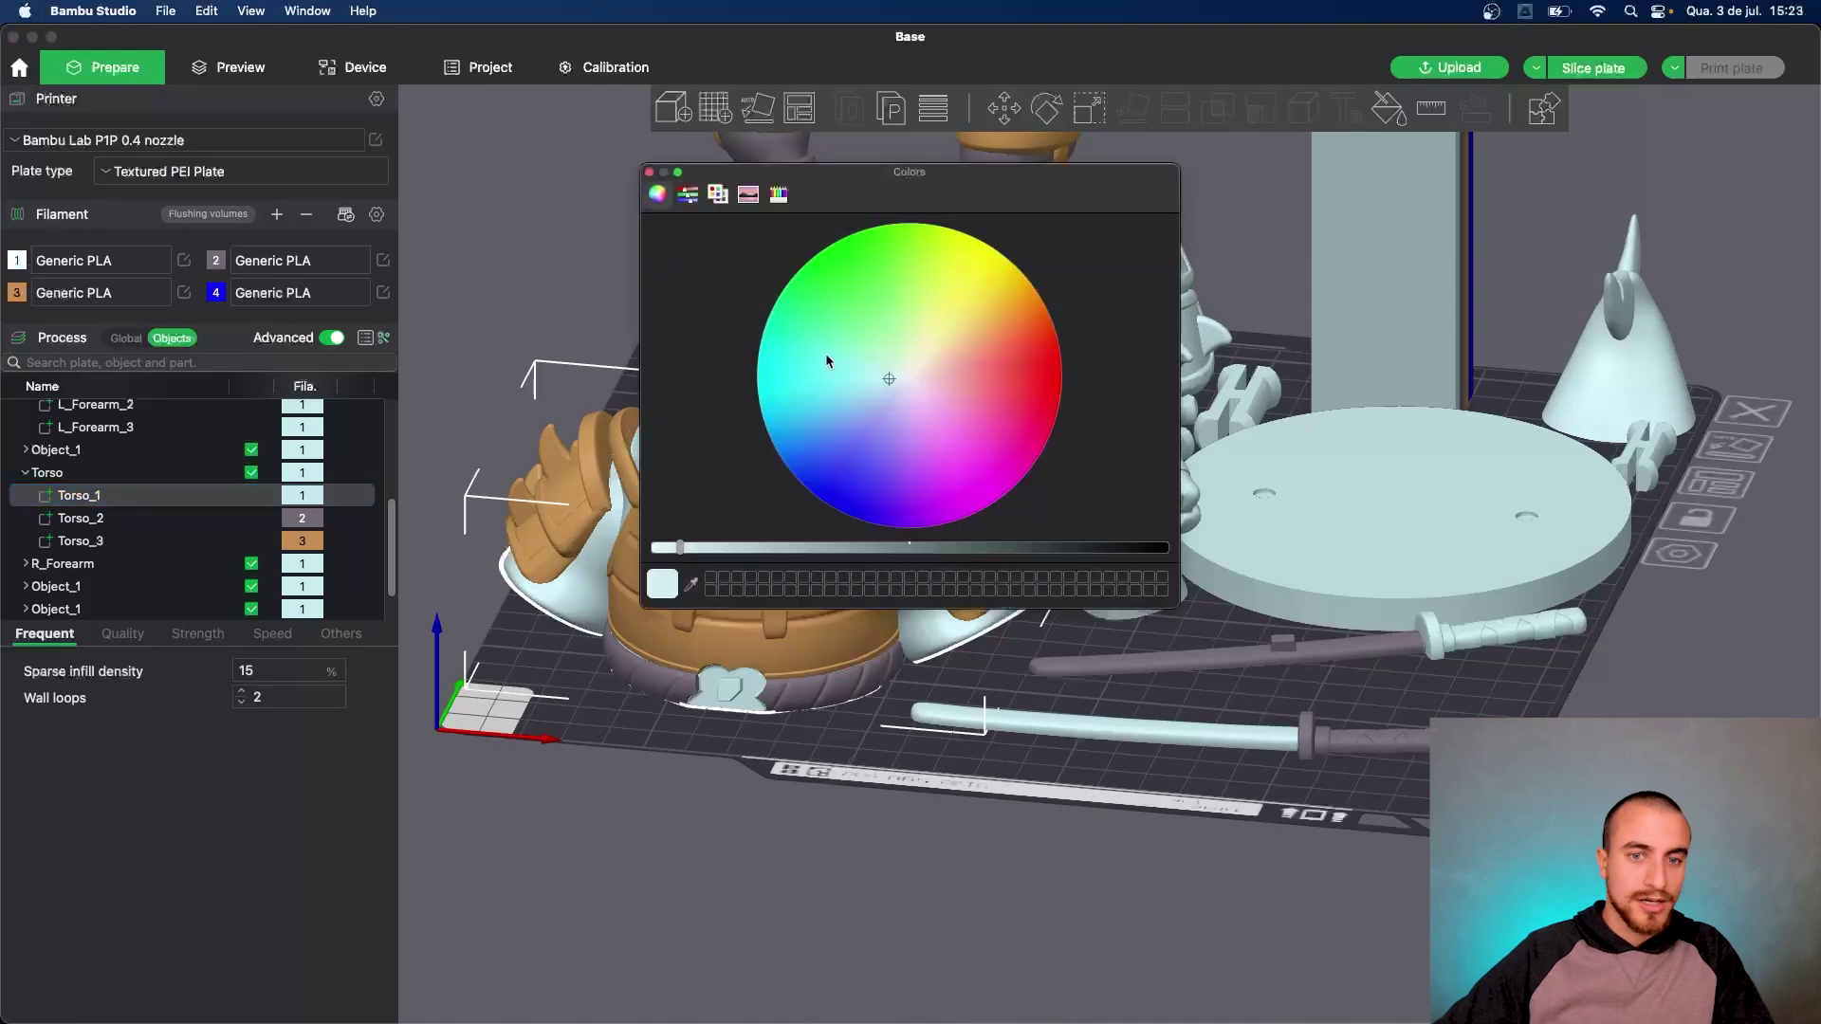
{"action": "left_click_drag", "start_coordinate": [889, 402], "coordinate": [890, 380]}
{"action": "left_click", "coordinate": [747, 551]}
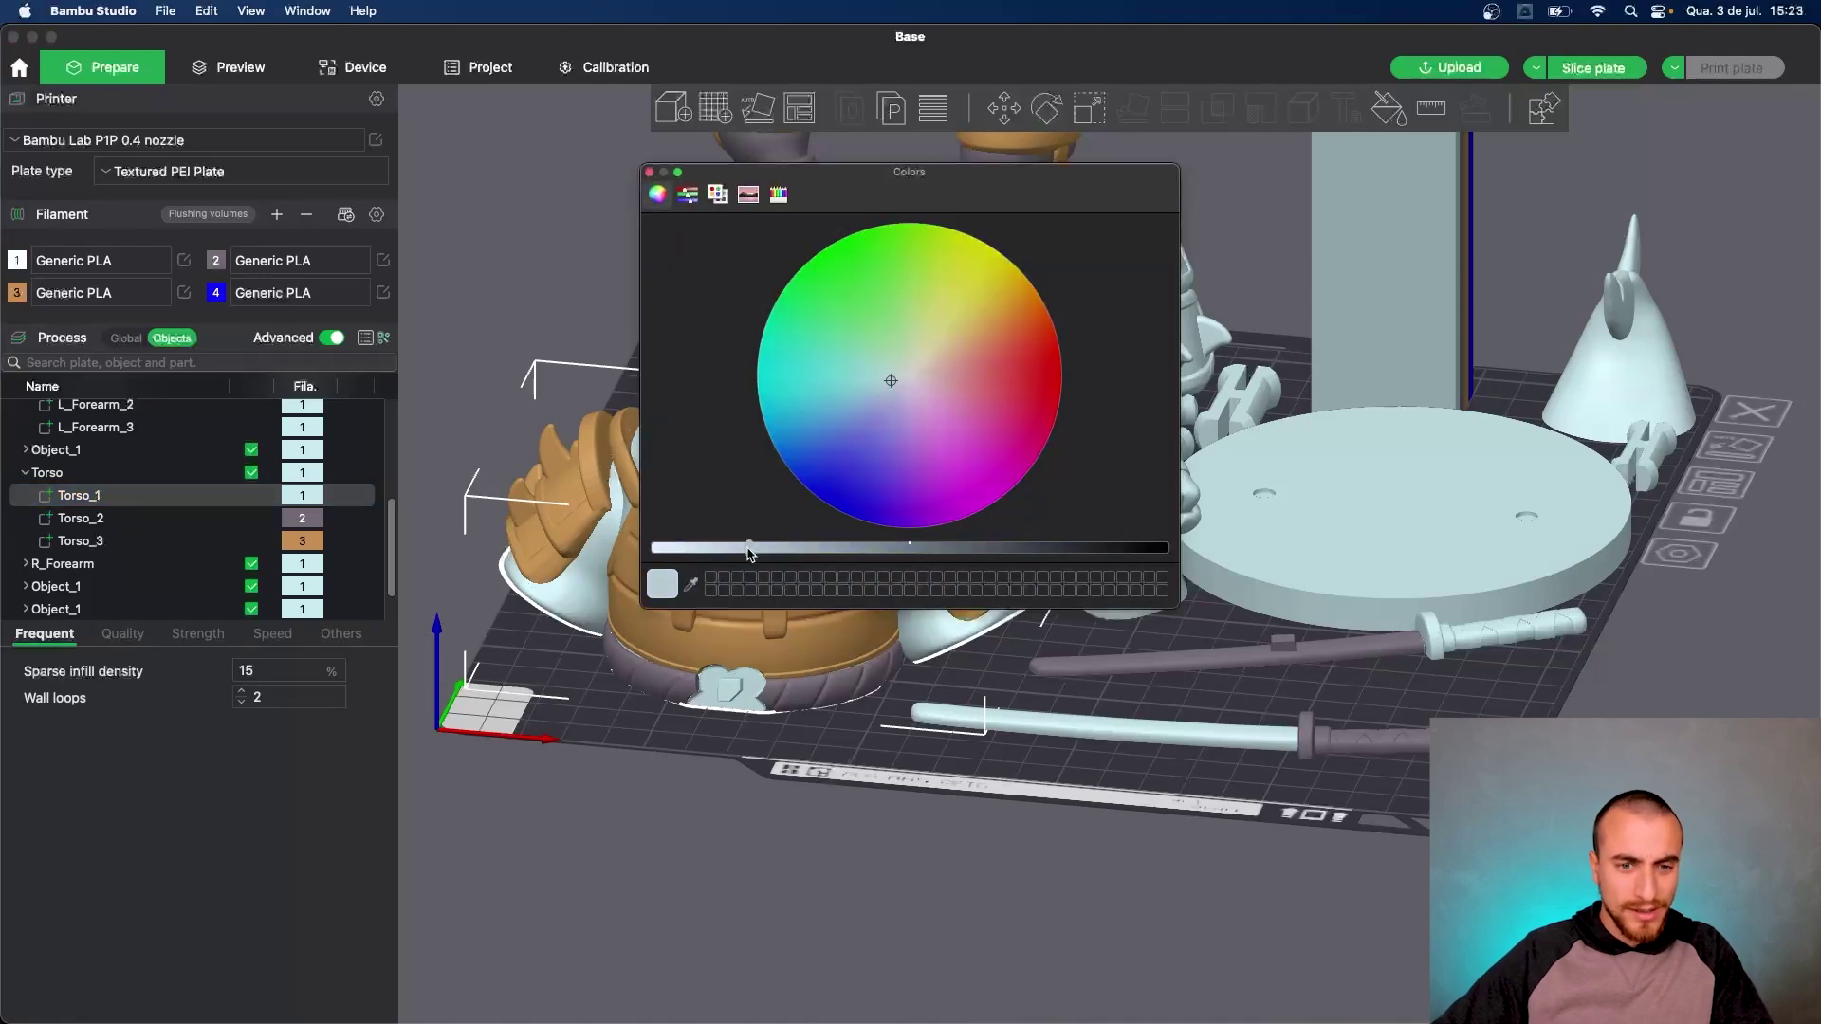
{"action": "key", "text": "Escape"}
{"action": "left_click_drag", "start_coordinate": [479, 320], "coordinate": [589, 355]}
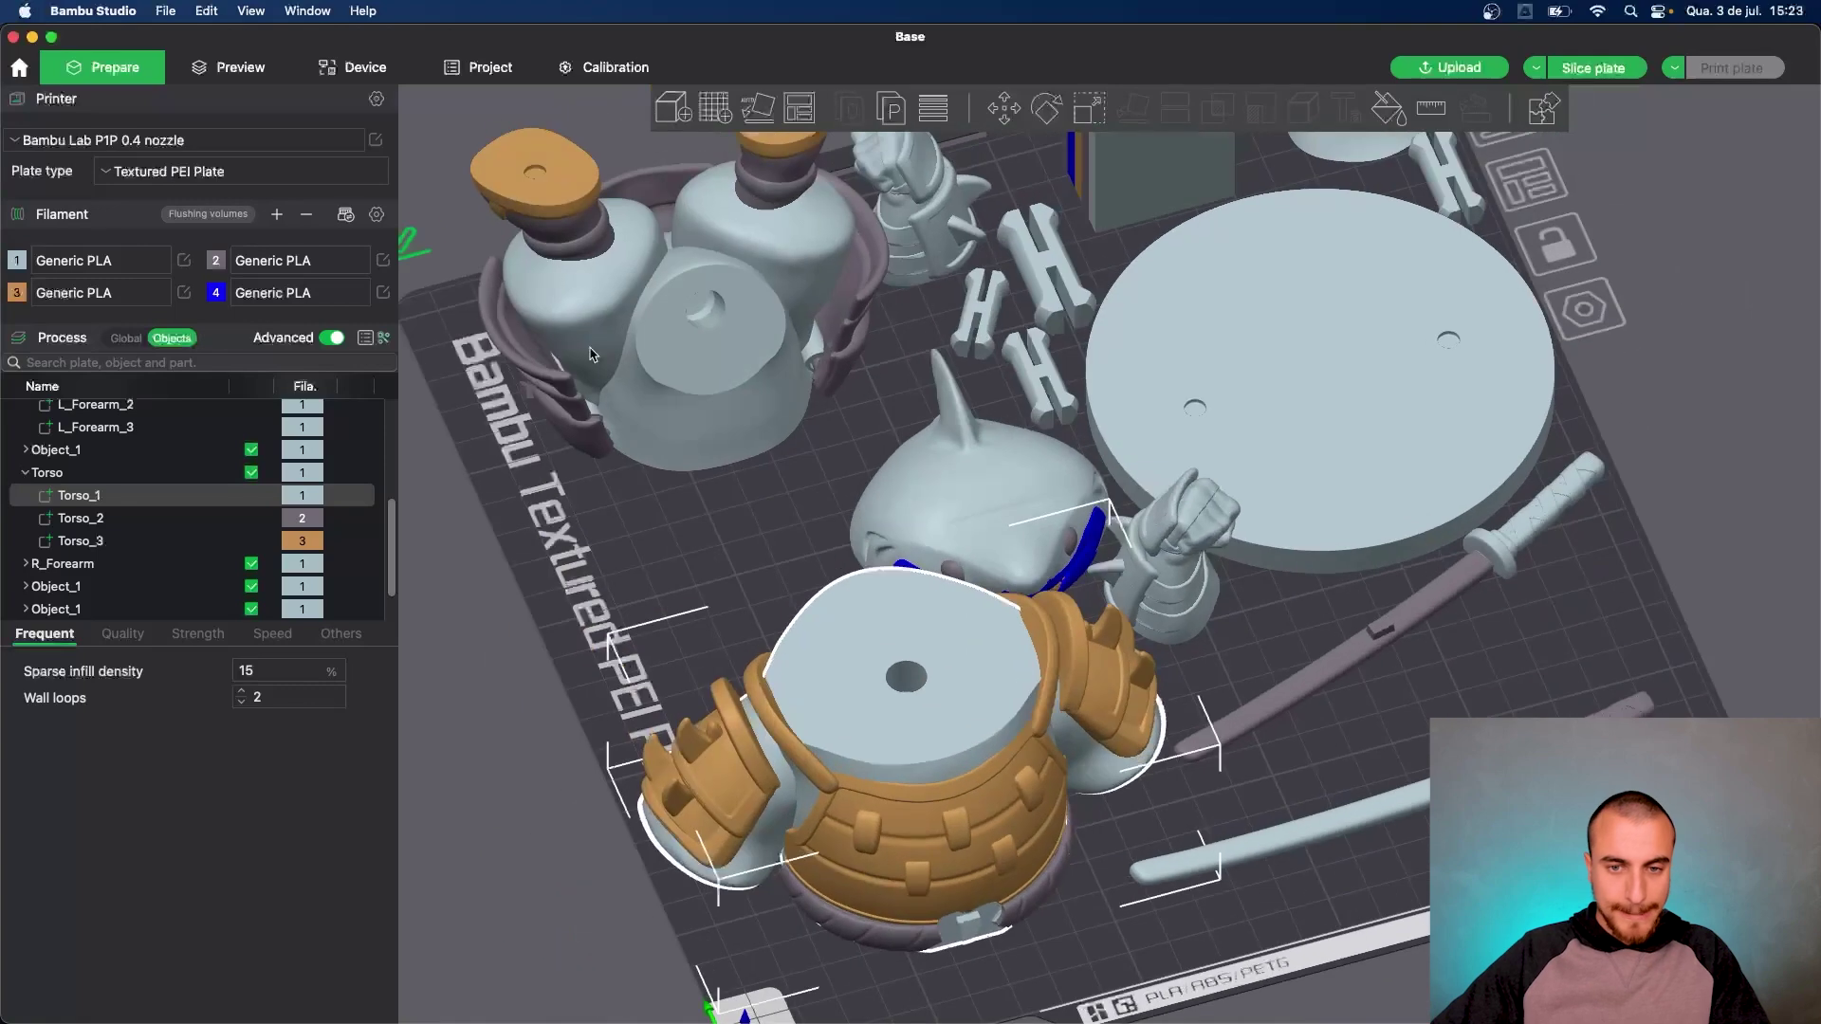
Expand the shark head object, highlight Head_Black and Head_White, and open the color of filament 2 for editing
{"action": "left_click", "coordinate": [962, 462]}
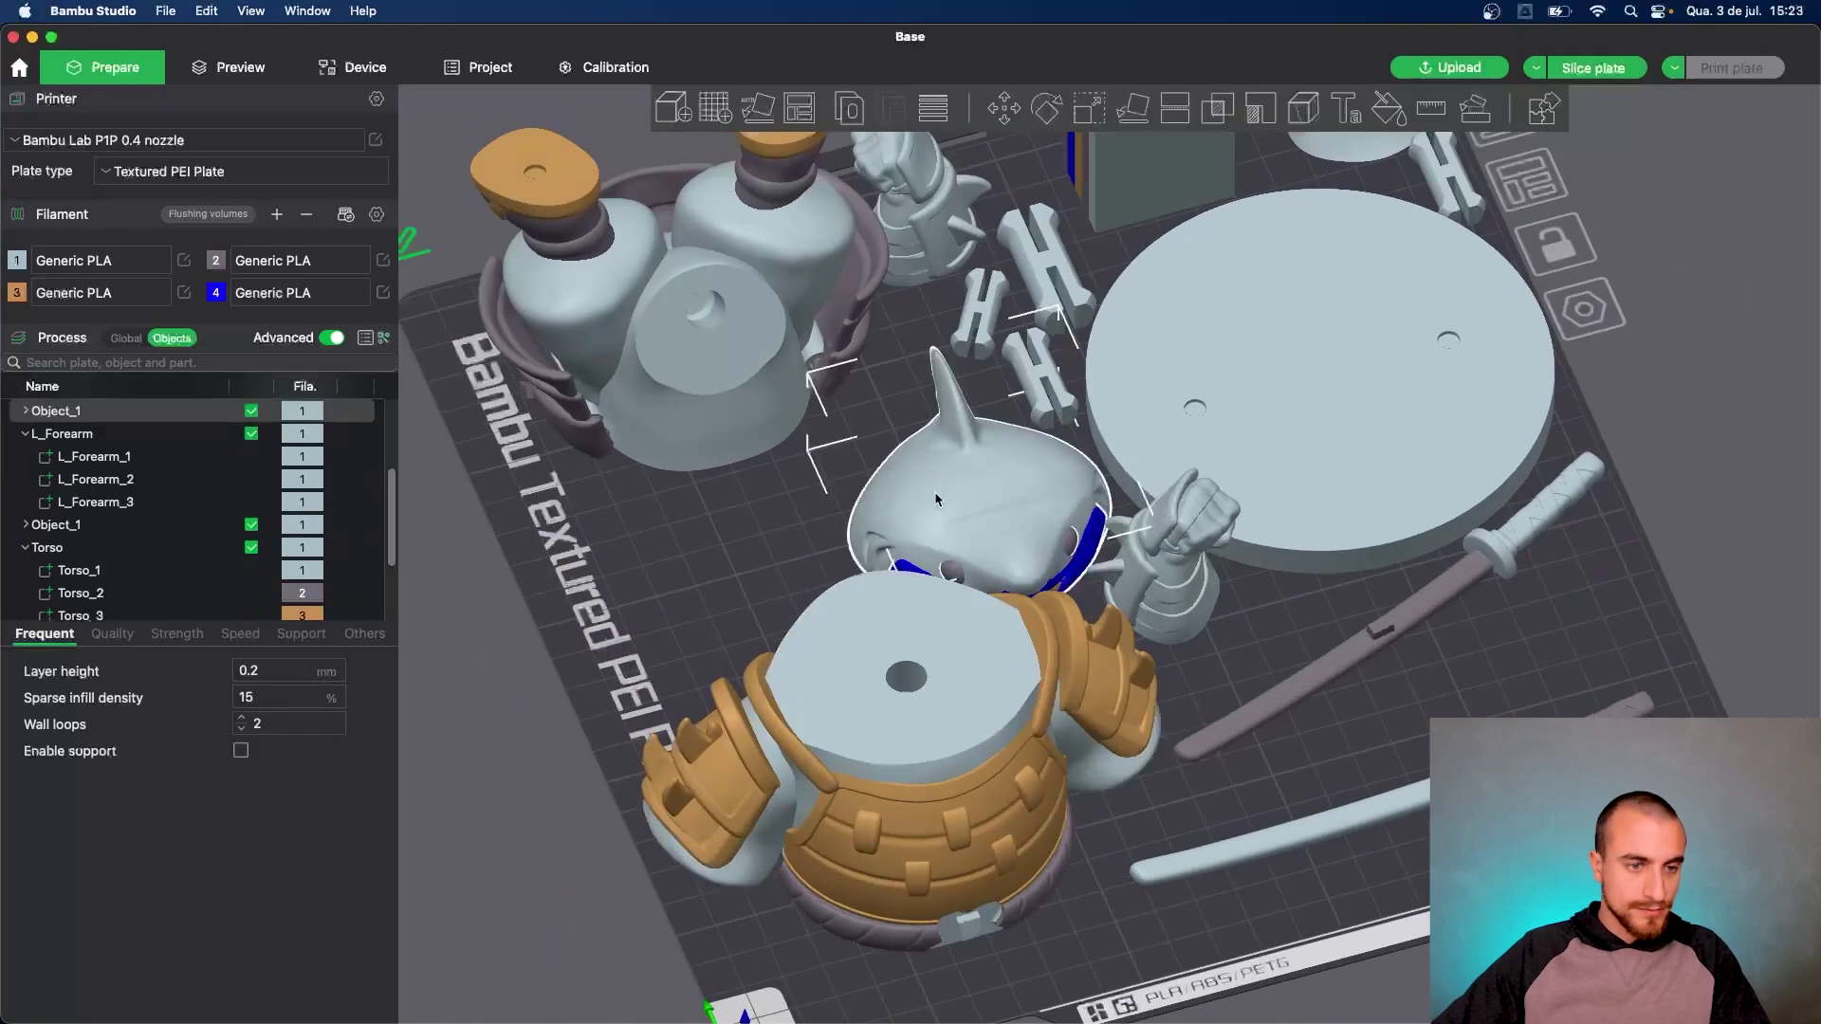
{"action": "left_click", "coordinate": [26, 412]}
{"action": "left_click", "coordinate": [92, 440]}
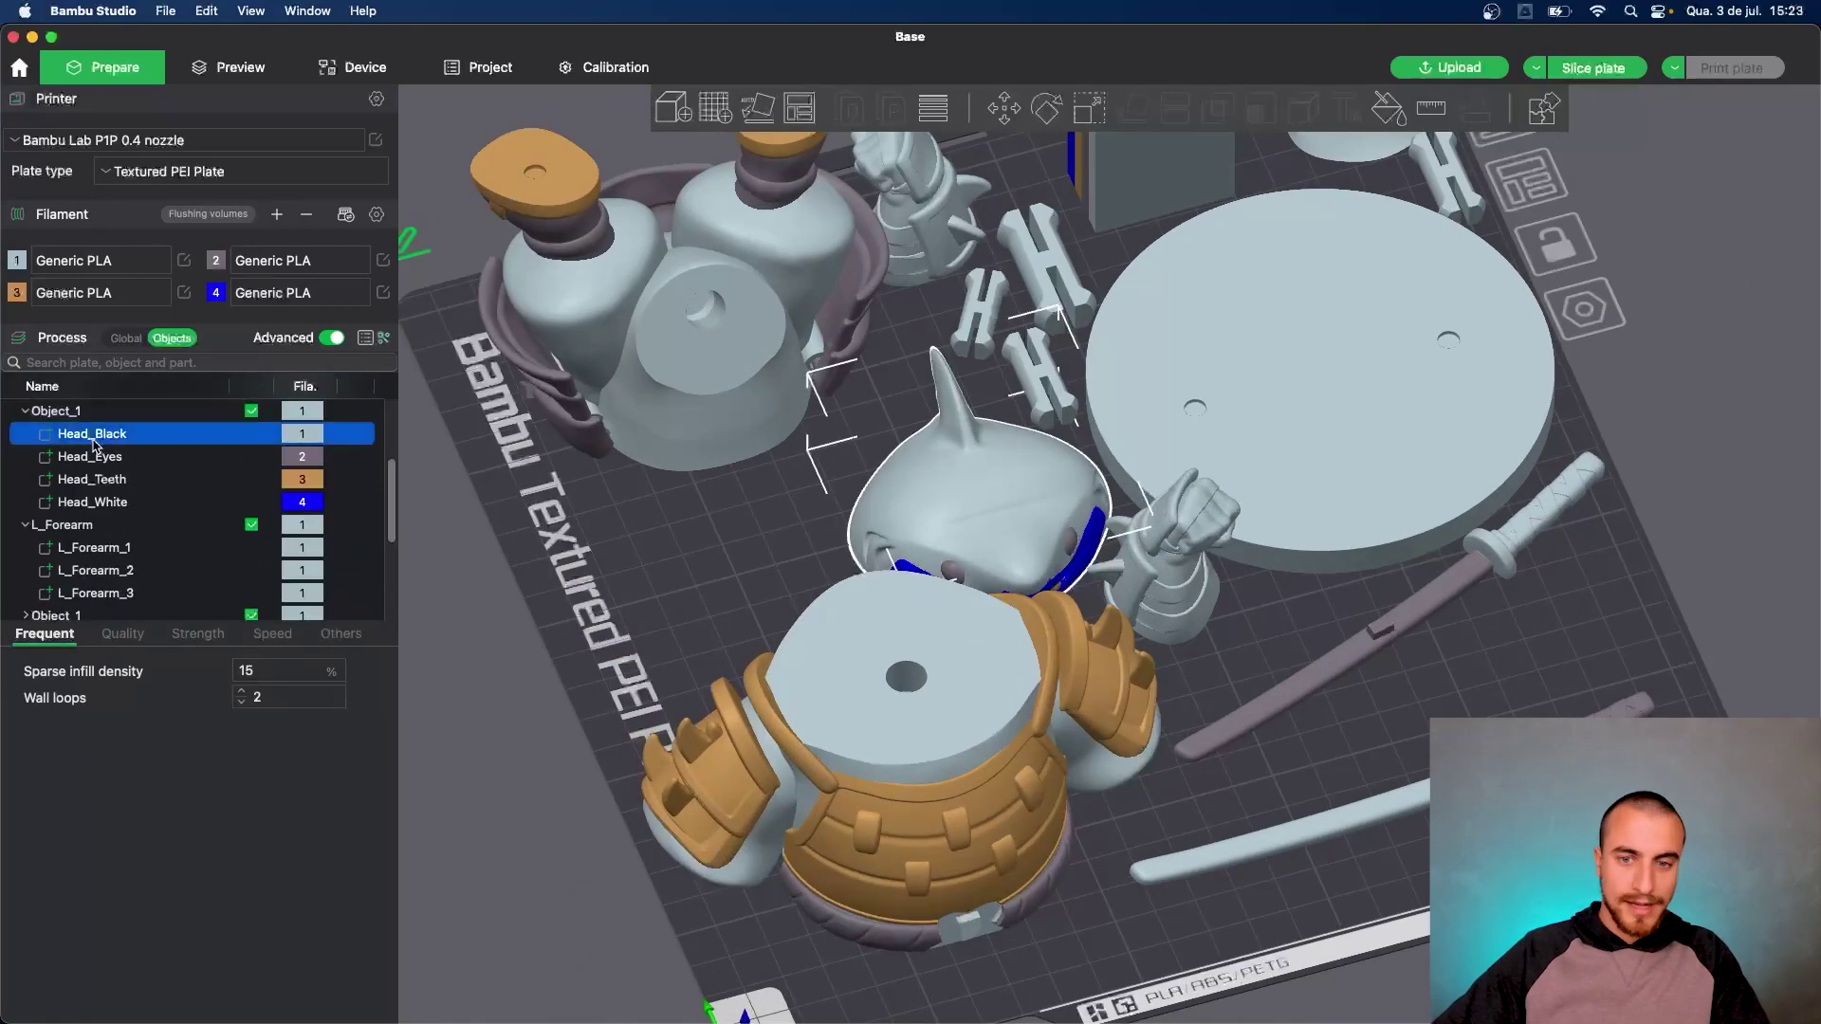
{"action": "left_click", "coordinate": [115, 503]}
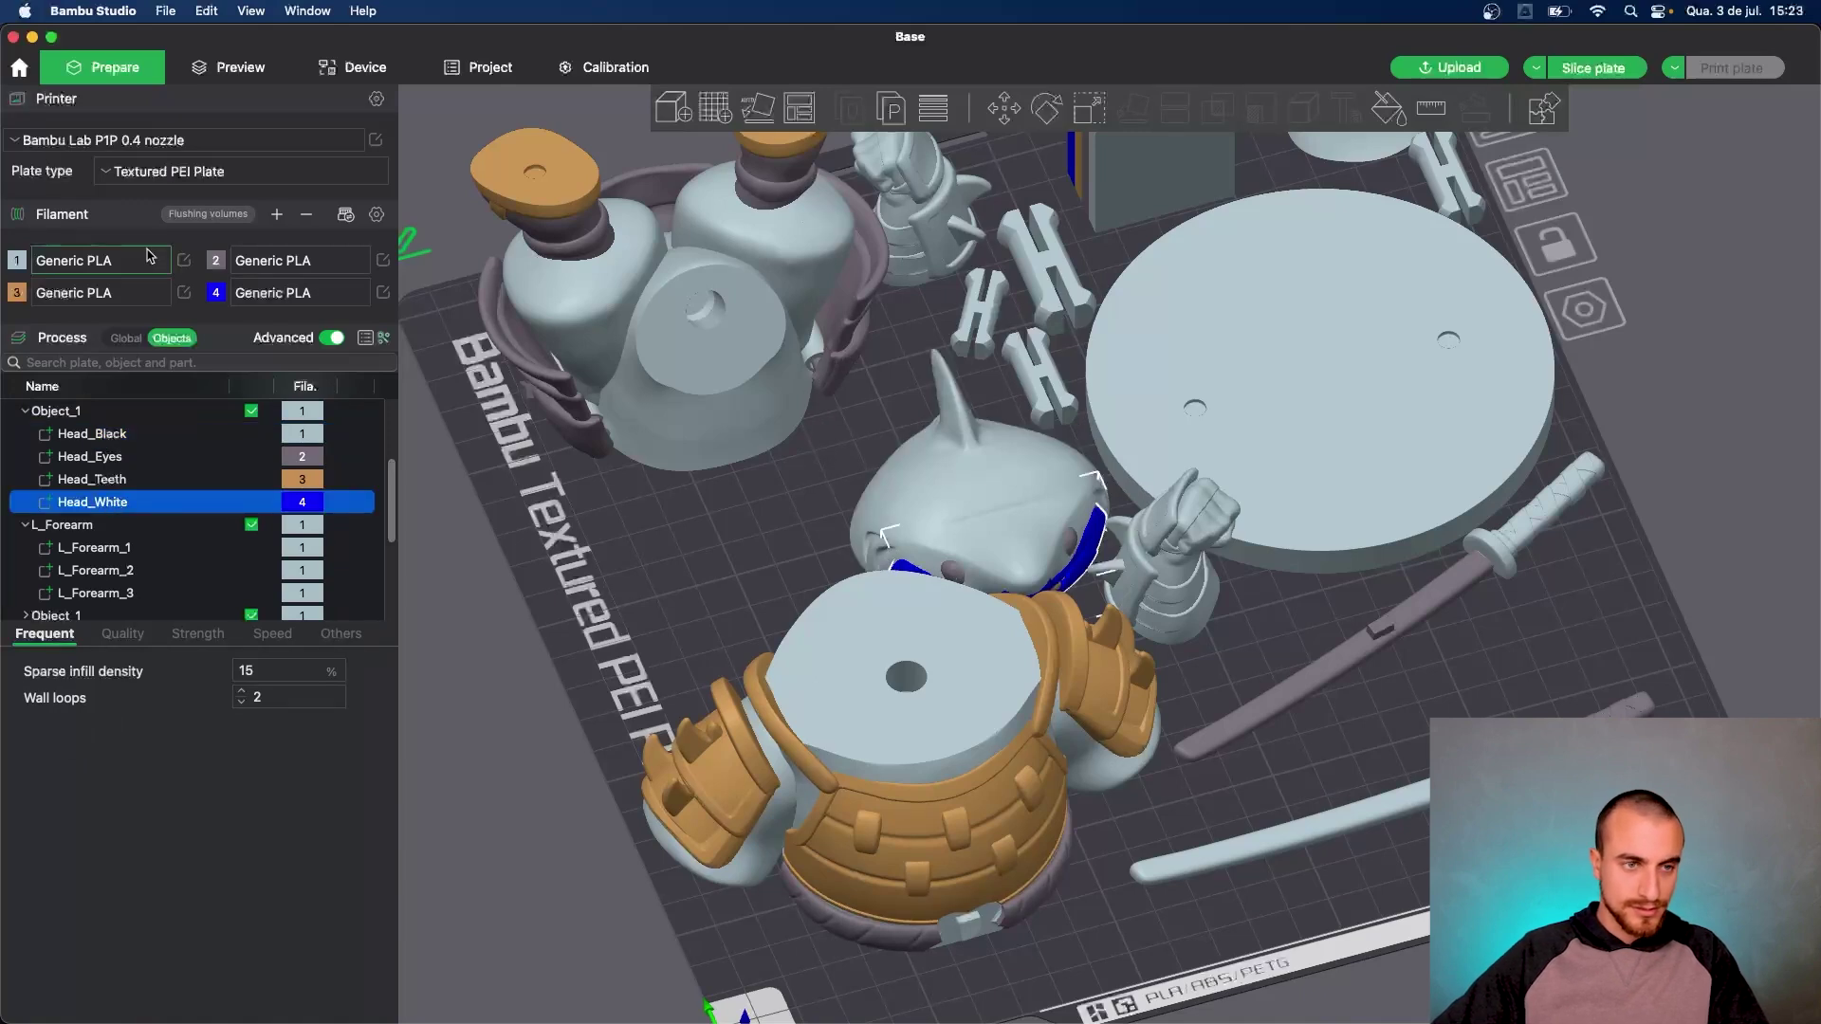
{"action": "left_click", "coordinate": [216, 261]}
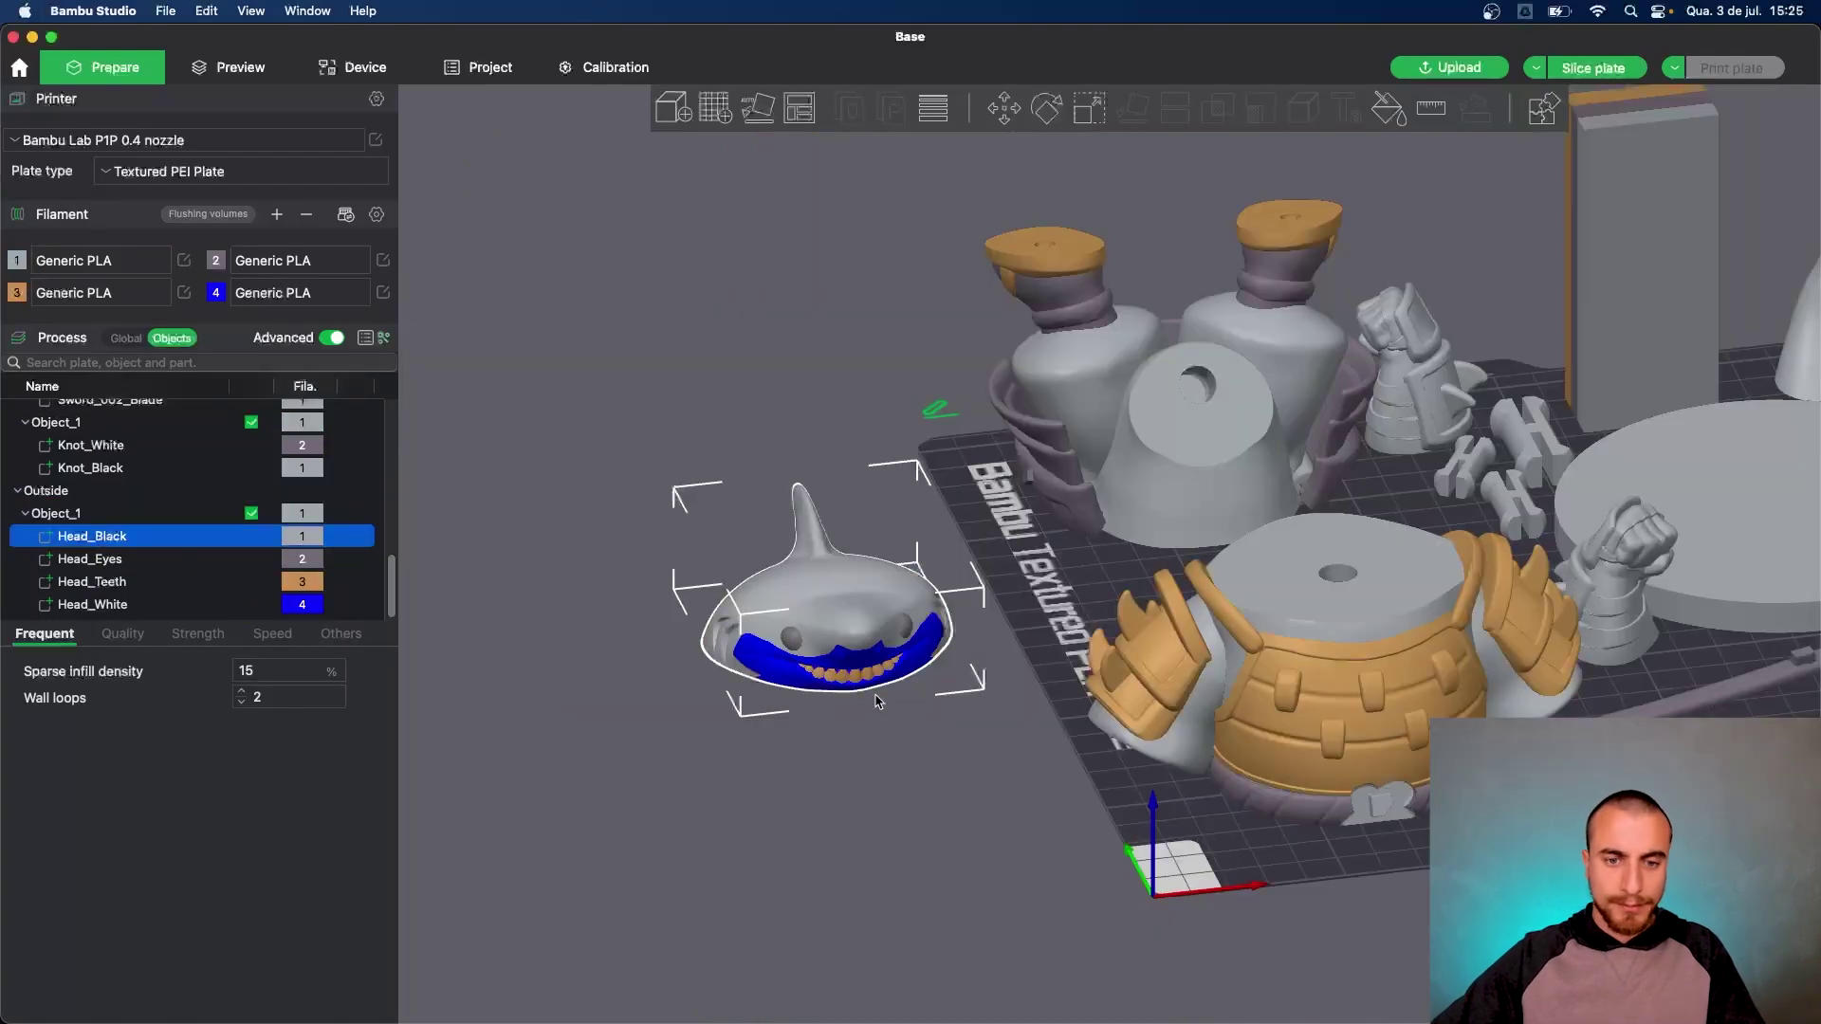
Try other filaments on the Head_Black body of the shark head, finishing with filament 4
{"action": "scroll", "coordinate": [1049, 727], "scroll_direction": "up", "scroll_amount": 4}
{"action": "left_click_drag", "start_coordinate": [875, 701], "coordinate": [1045, 718]}
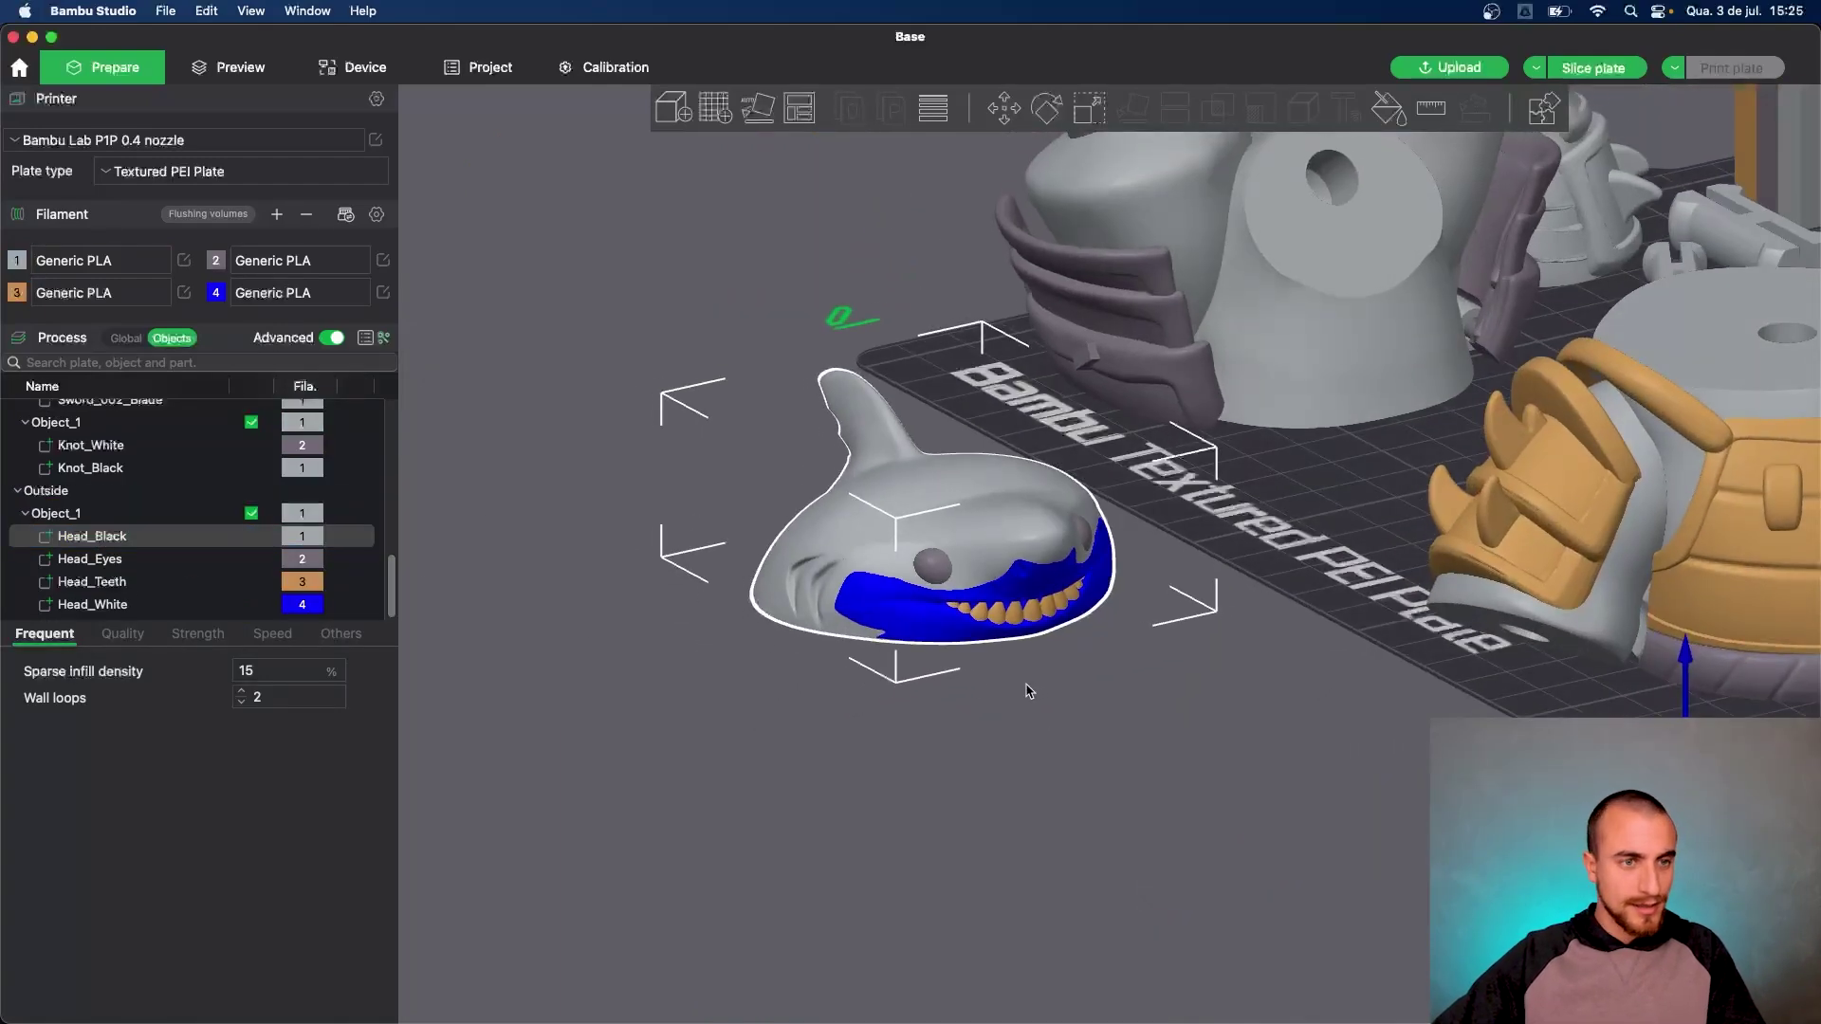
{"action": "key", "text": "2"}
{"action": "key", "text": "1"}
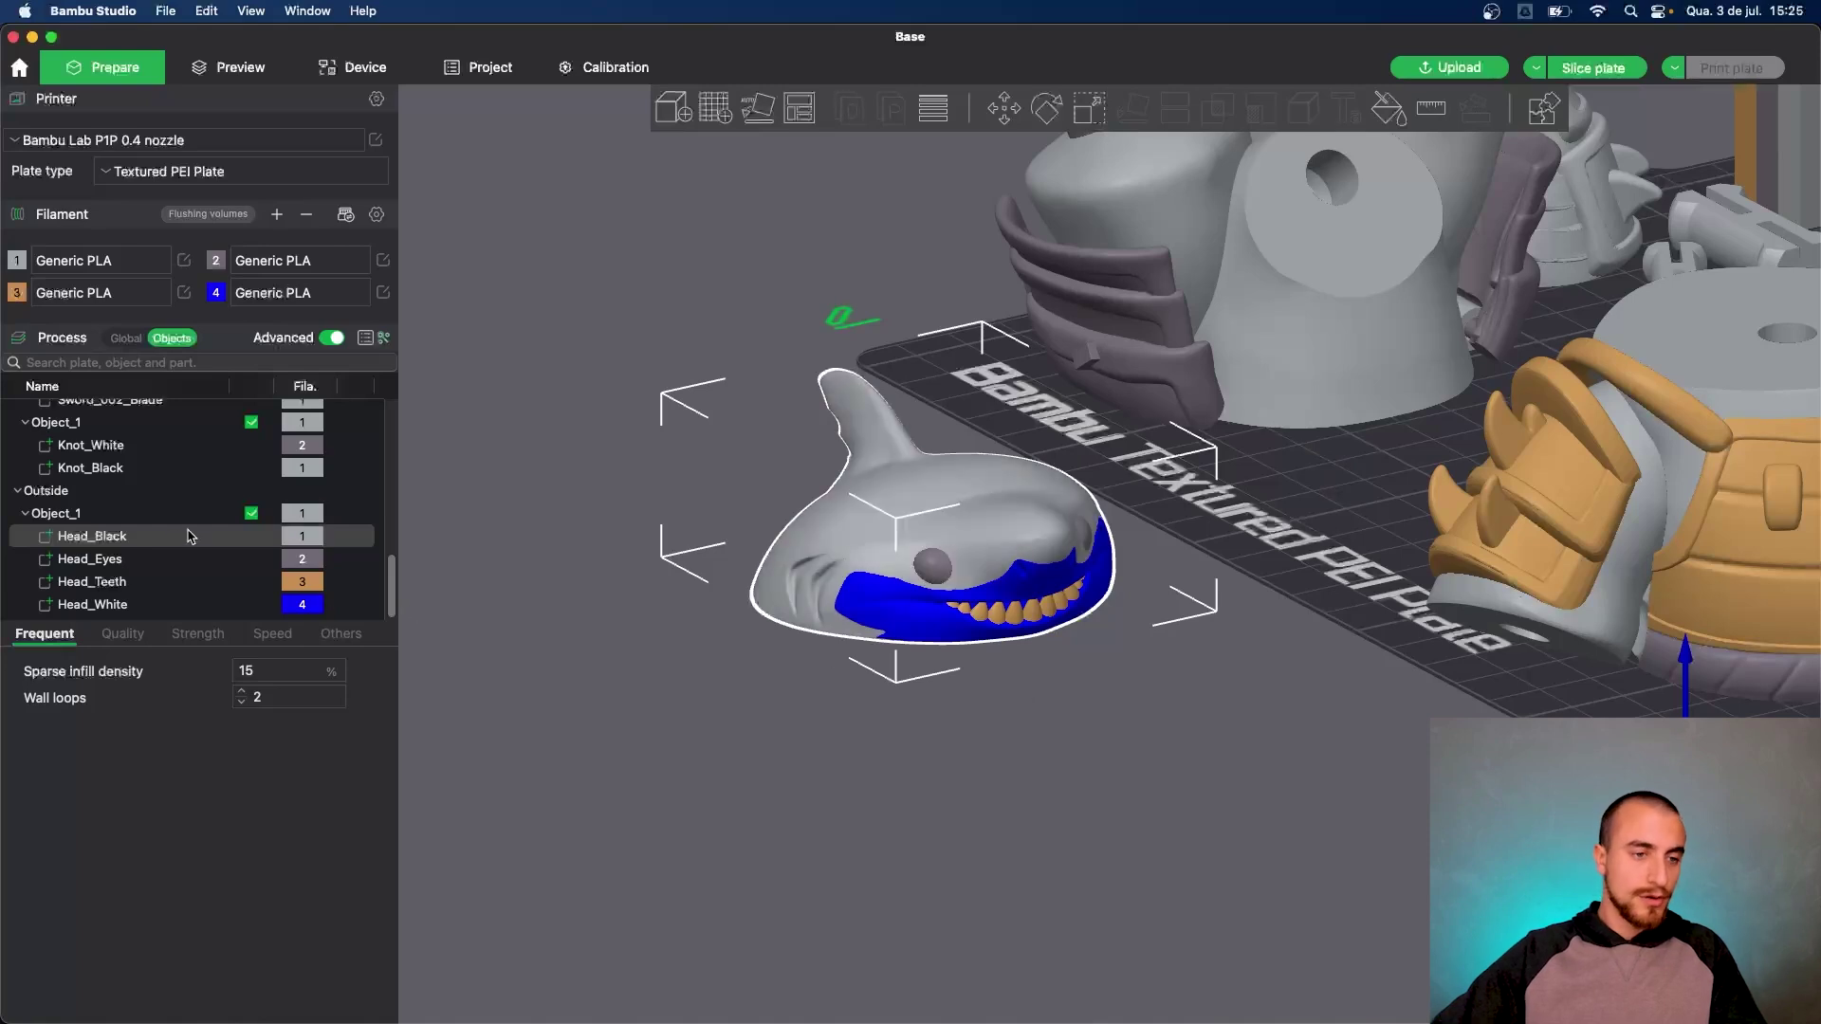
{"action": "left_click", "coordinate": [303, 535]}
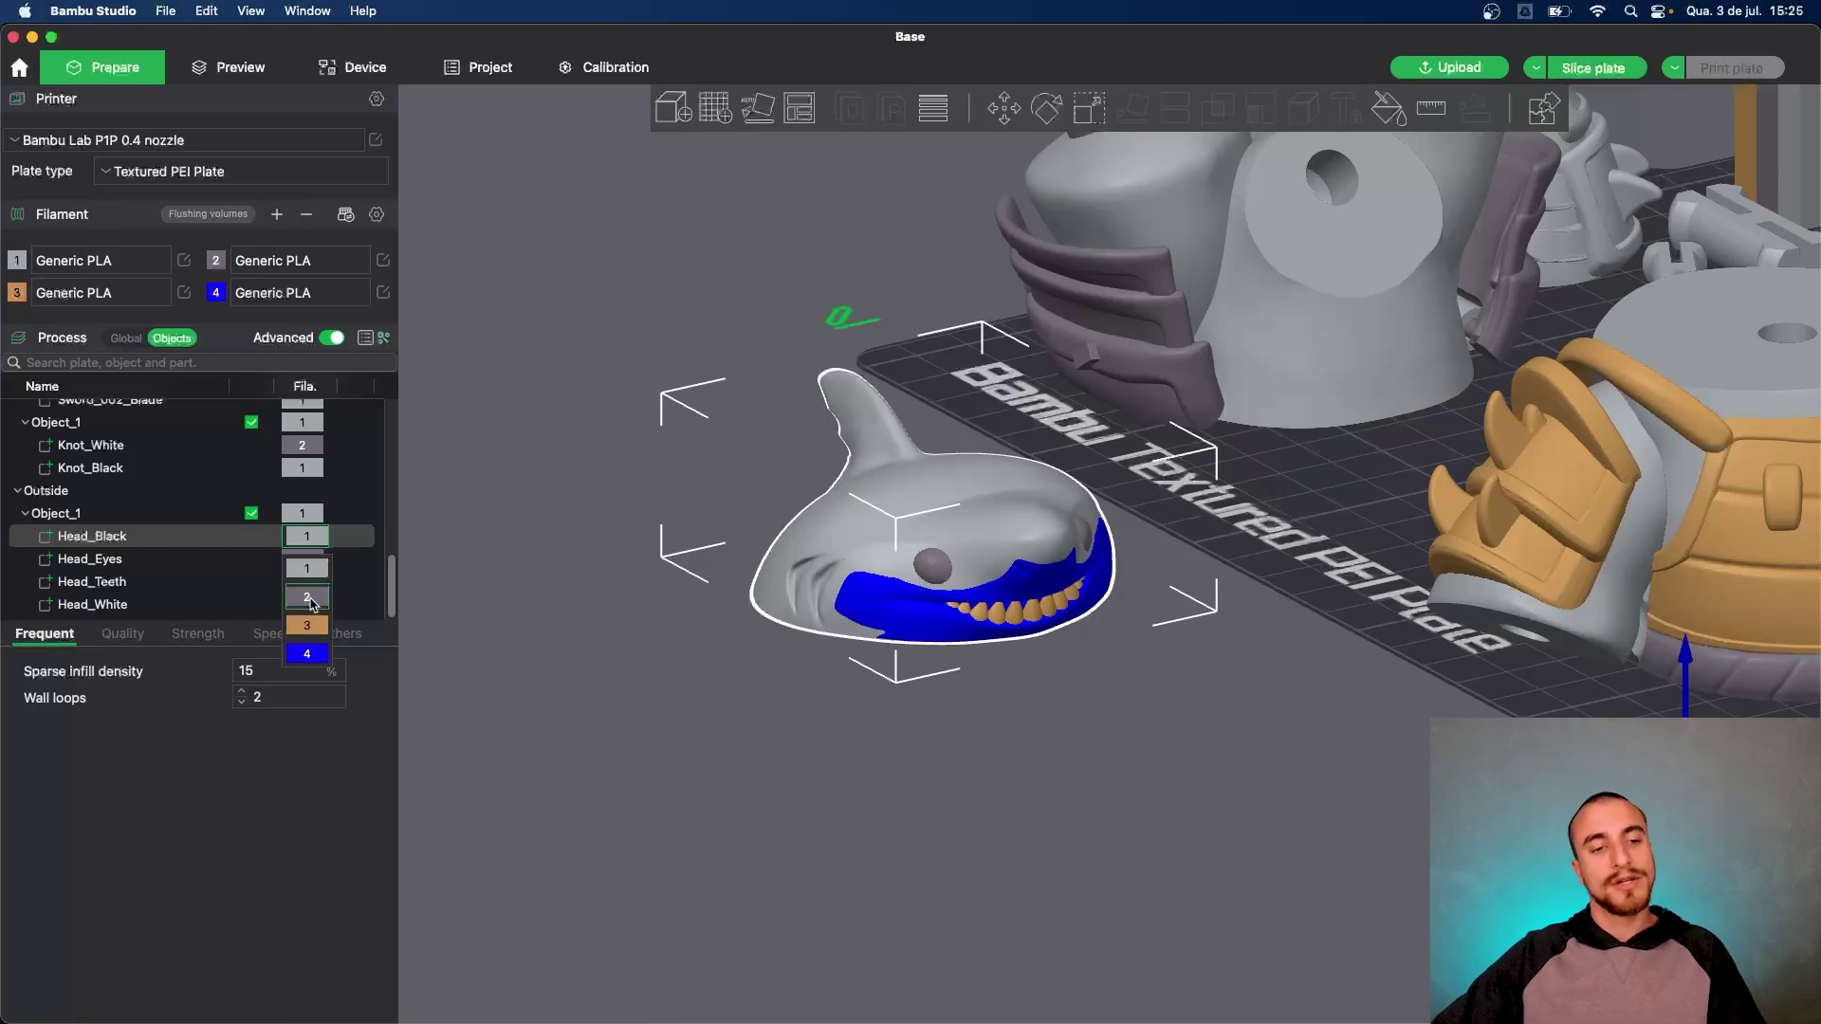
{"action": "left_click", "coordinate": [309, 654]}
Try filaments 1 and 3 on the Head_Eyes body and set it back to filament 2
{"action": "left_click", "coordinate": [365, 563]}
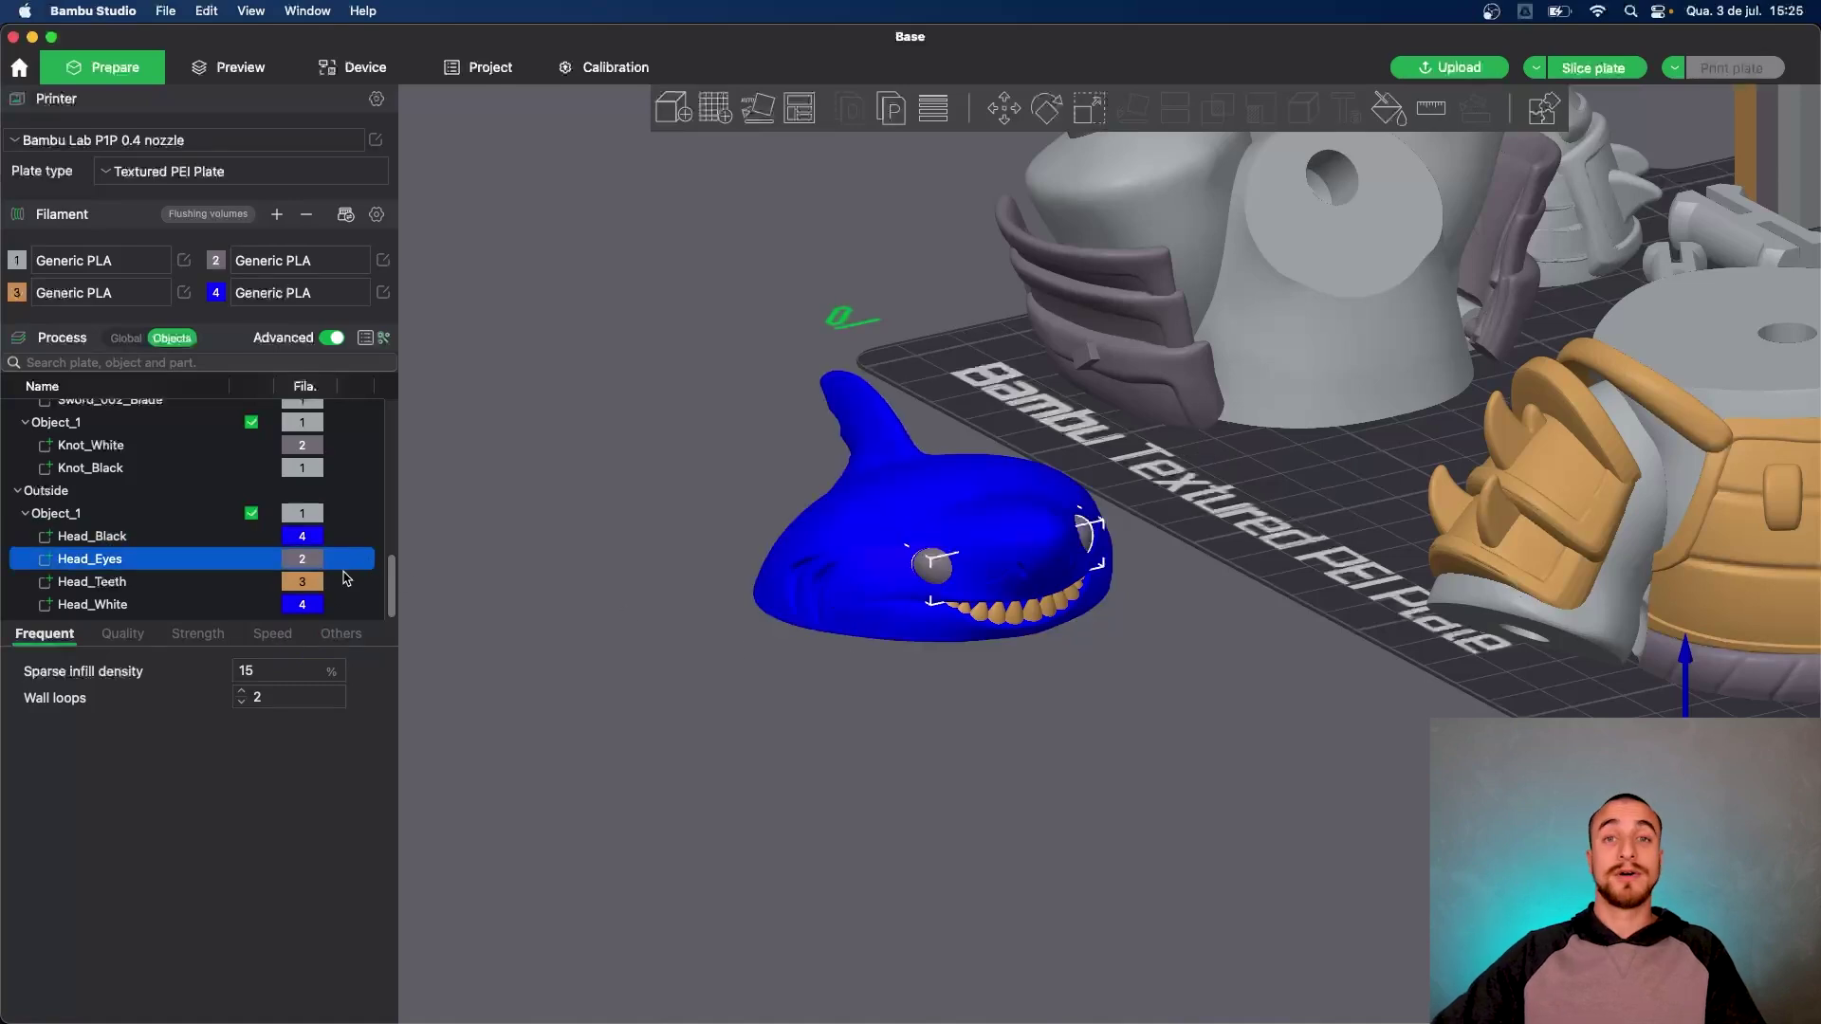
{"action": "left_click", "coordinate": [307, 562]}
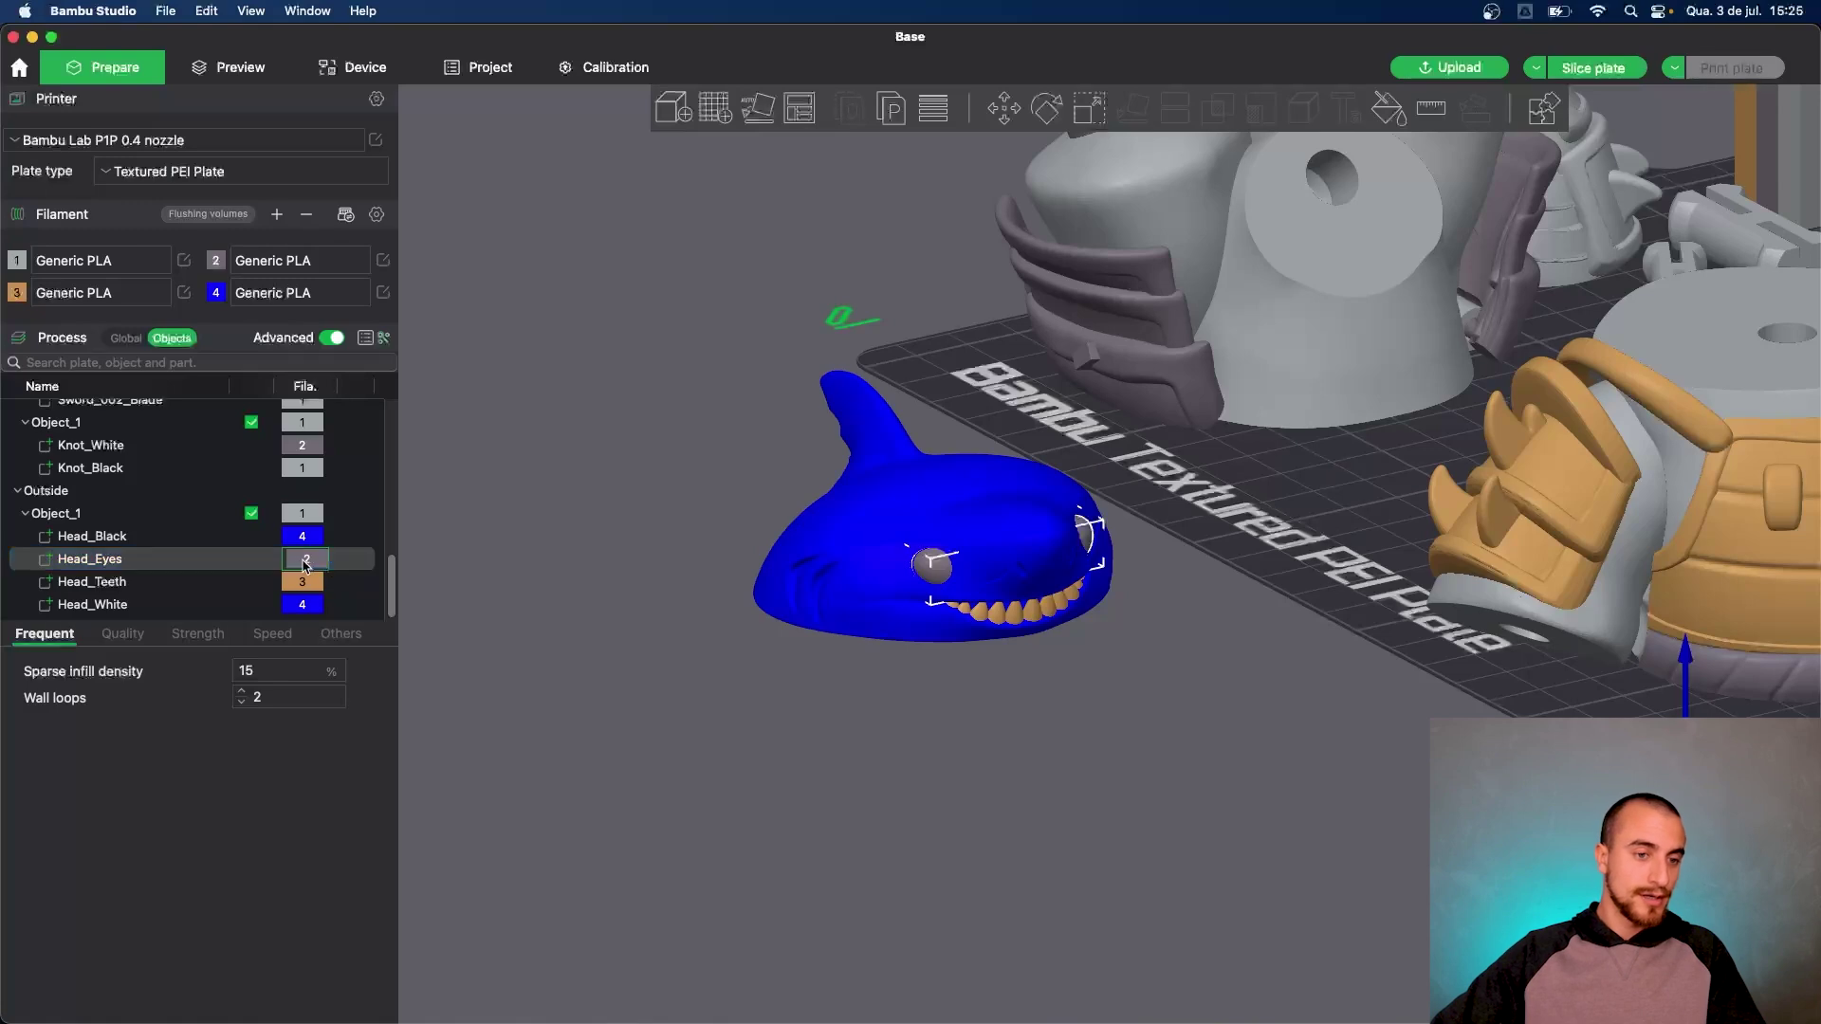
{"action": "double_click", "coordinate": [166, 560]}
{"action": "key", "text": "Return"}
{"action": "left_click", "coordinate": [167, 566]}
{"action": "key", "text": "1"}
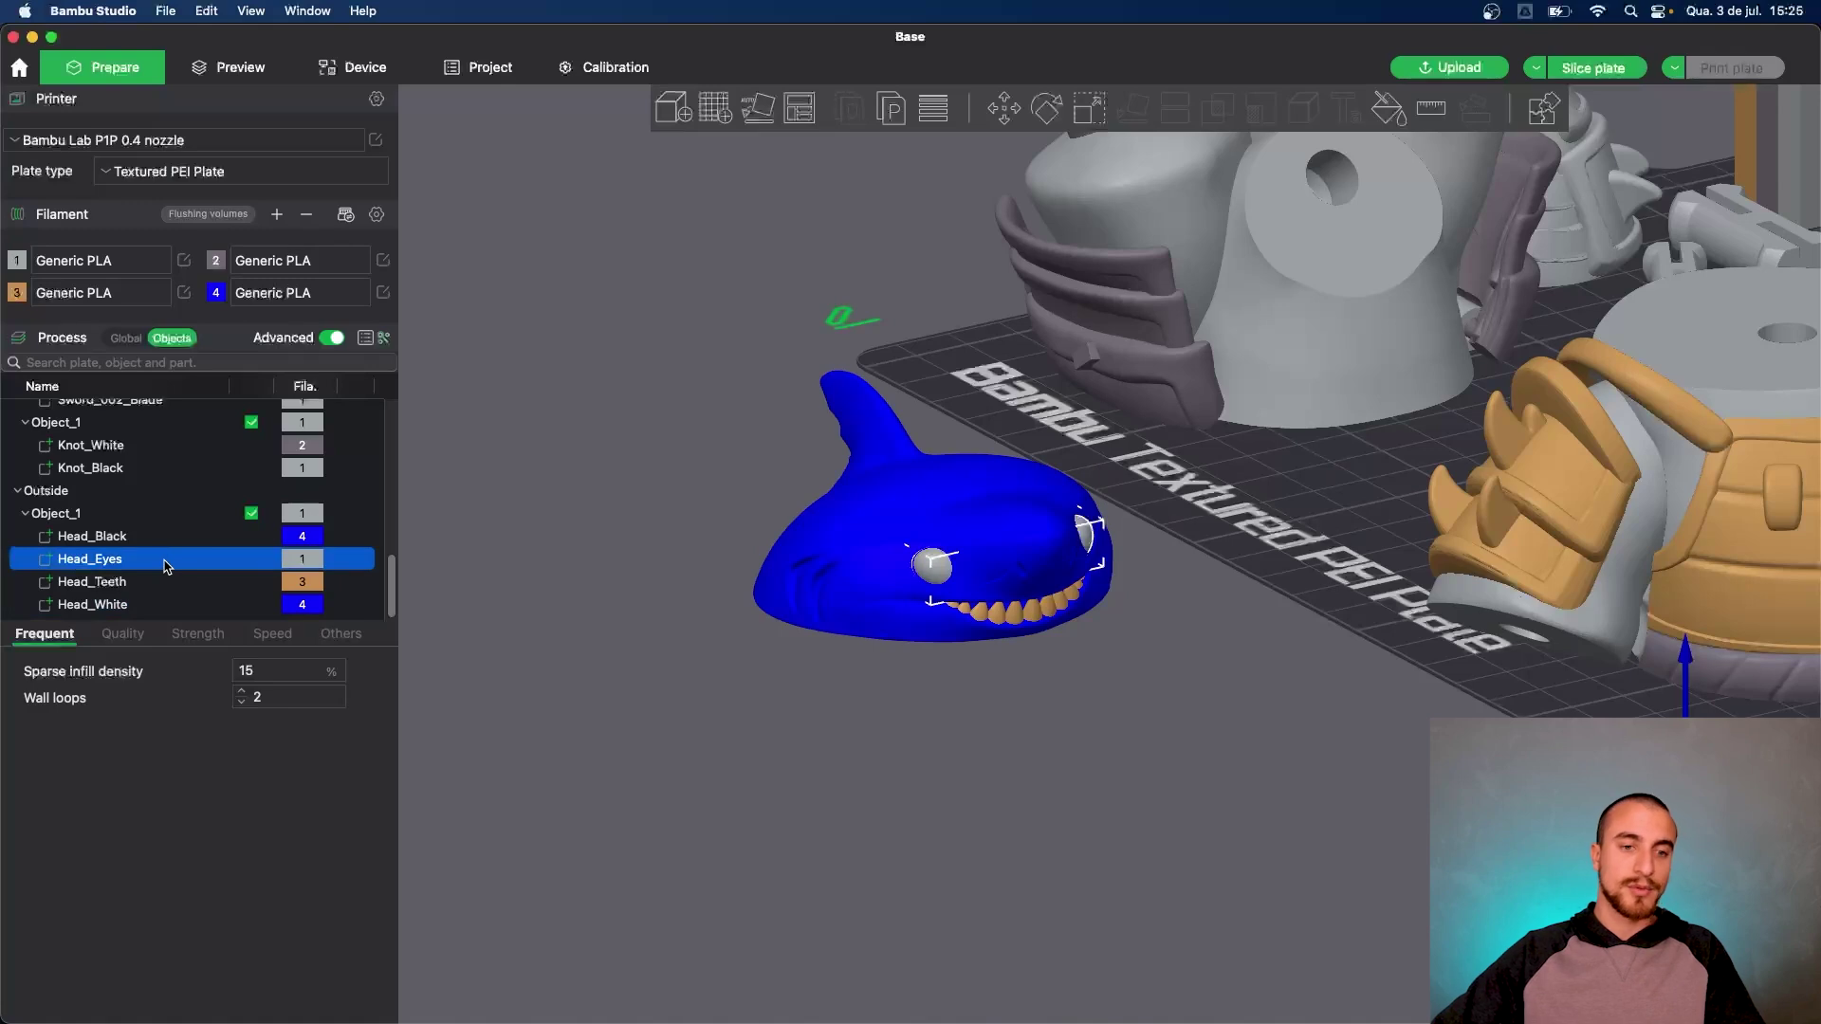
{"action": "key", "text": "3"}
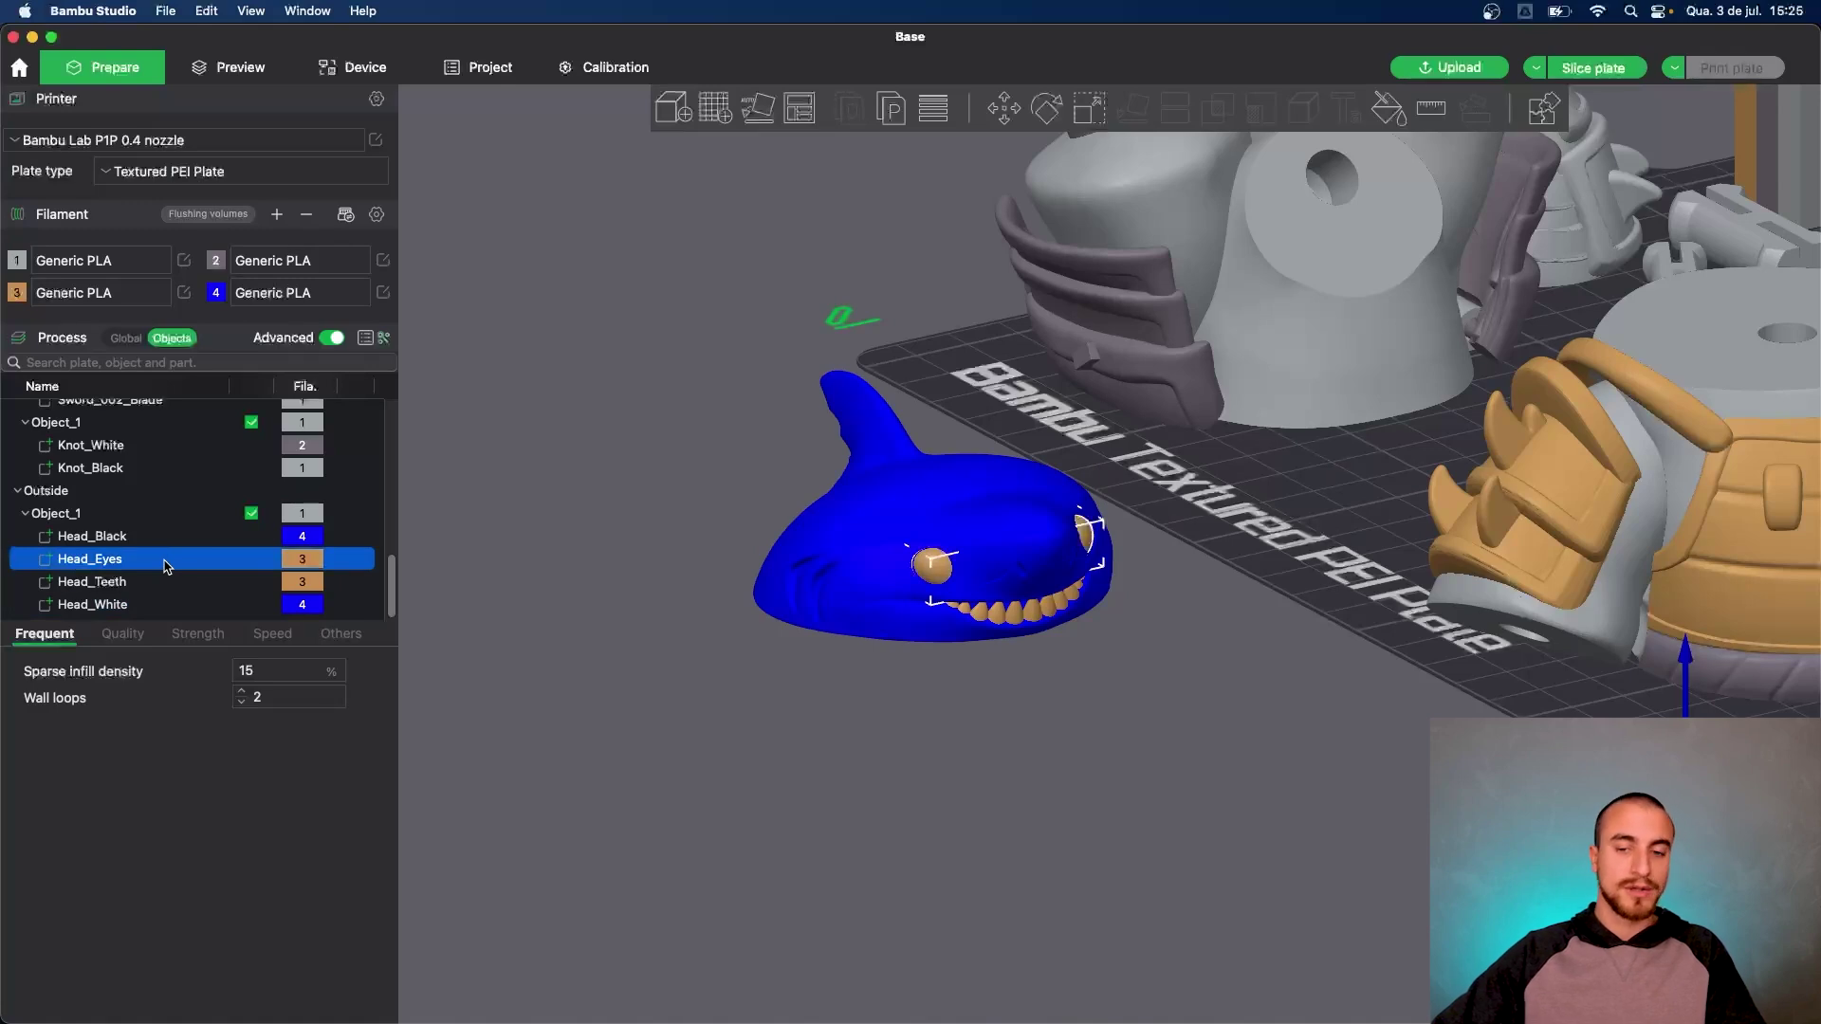
{"action": "key", "text": "2"}
Assign filament 2 to the Head_Teeth body and filament 1 to the Head_Black body
{"action": "left_click", "coordinate": [171, 587]}
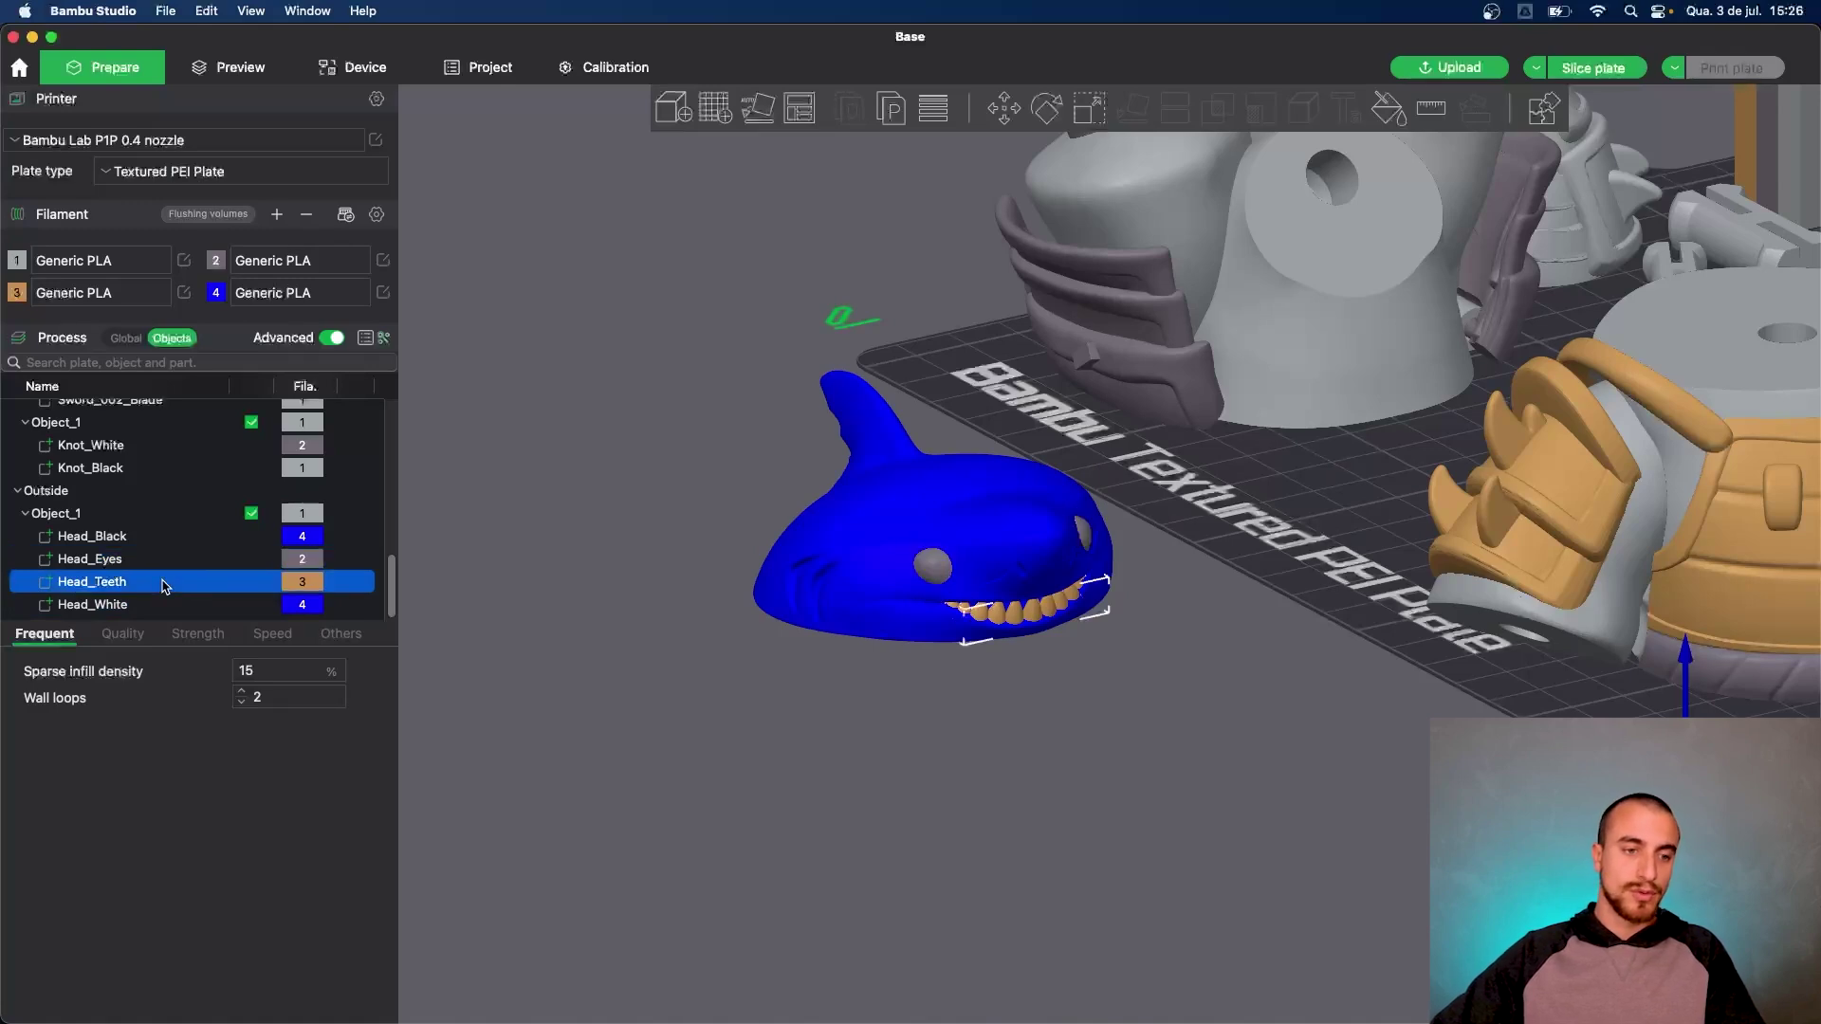
{"action": "key", "text": "2"}
{"action": "left_click_drag", "start_coordinate": [733, 715], "coordinate": [874, 735]}
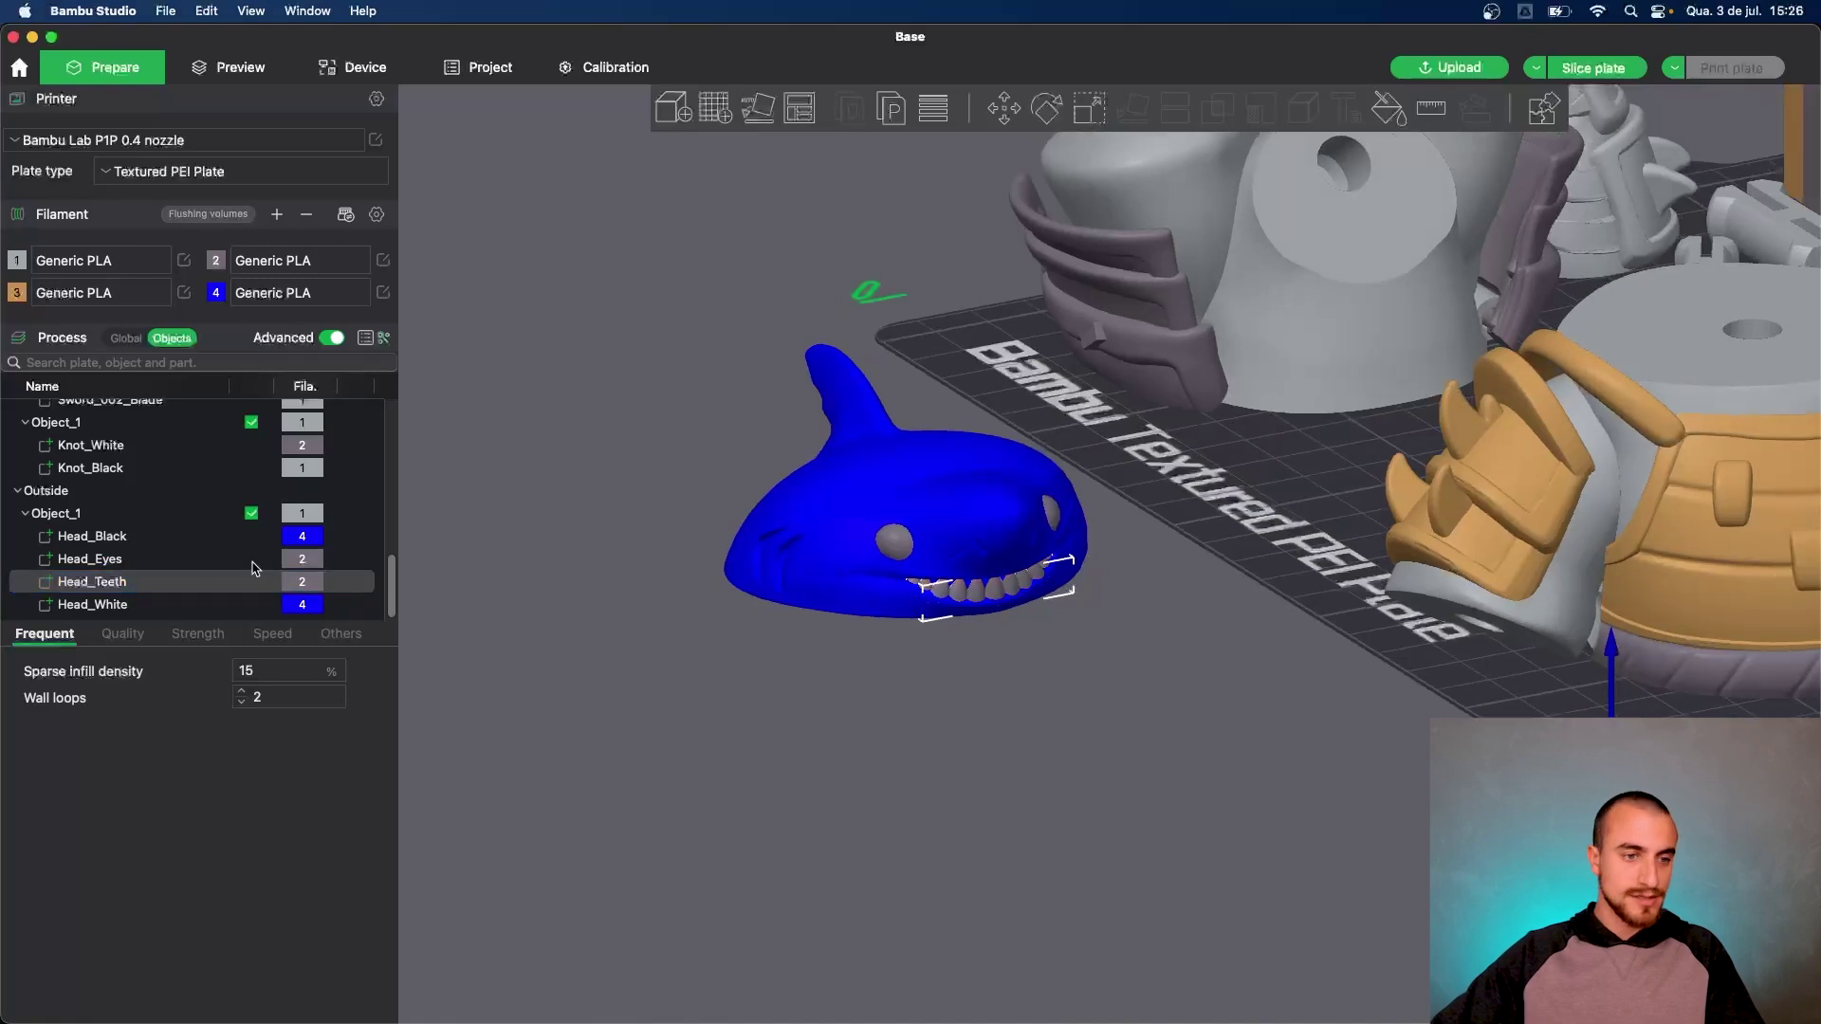
{"action": "left_click", "coordinate": [169, 537]}
{"action": "key", "text": "1"}
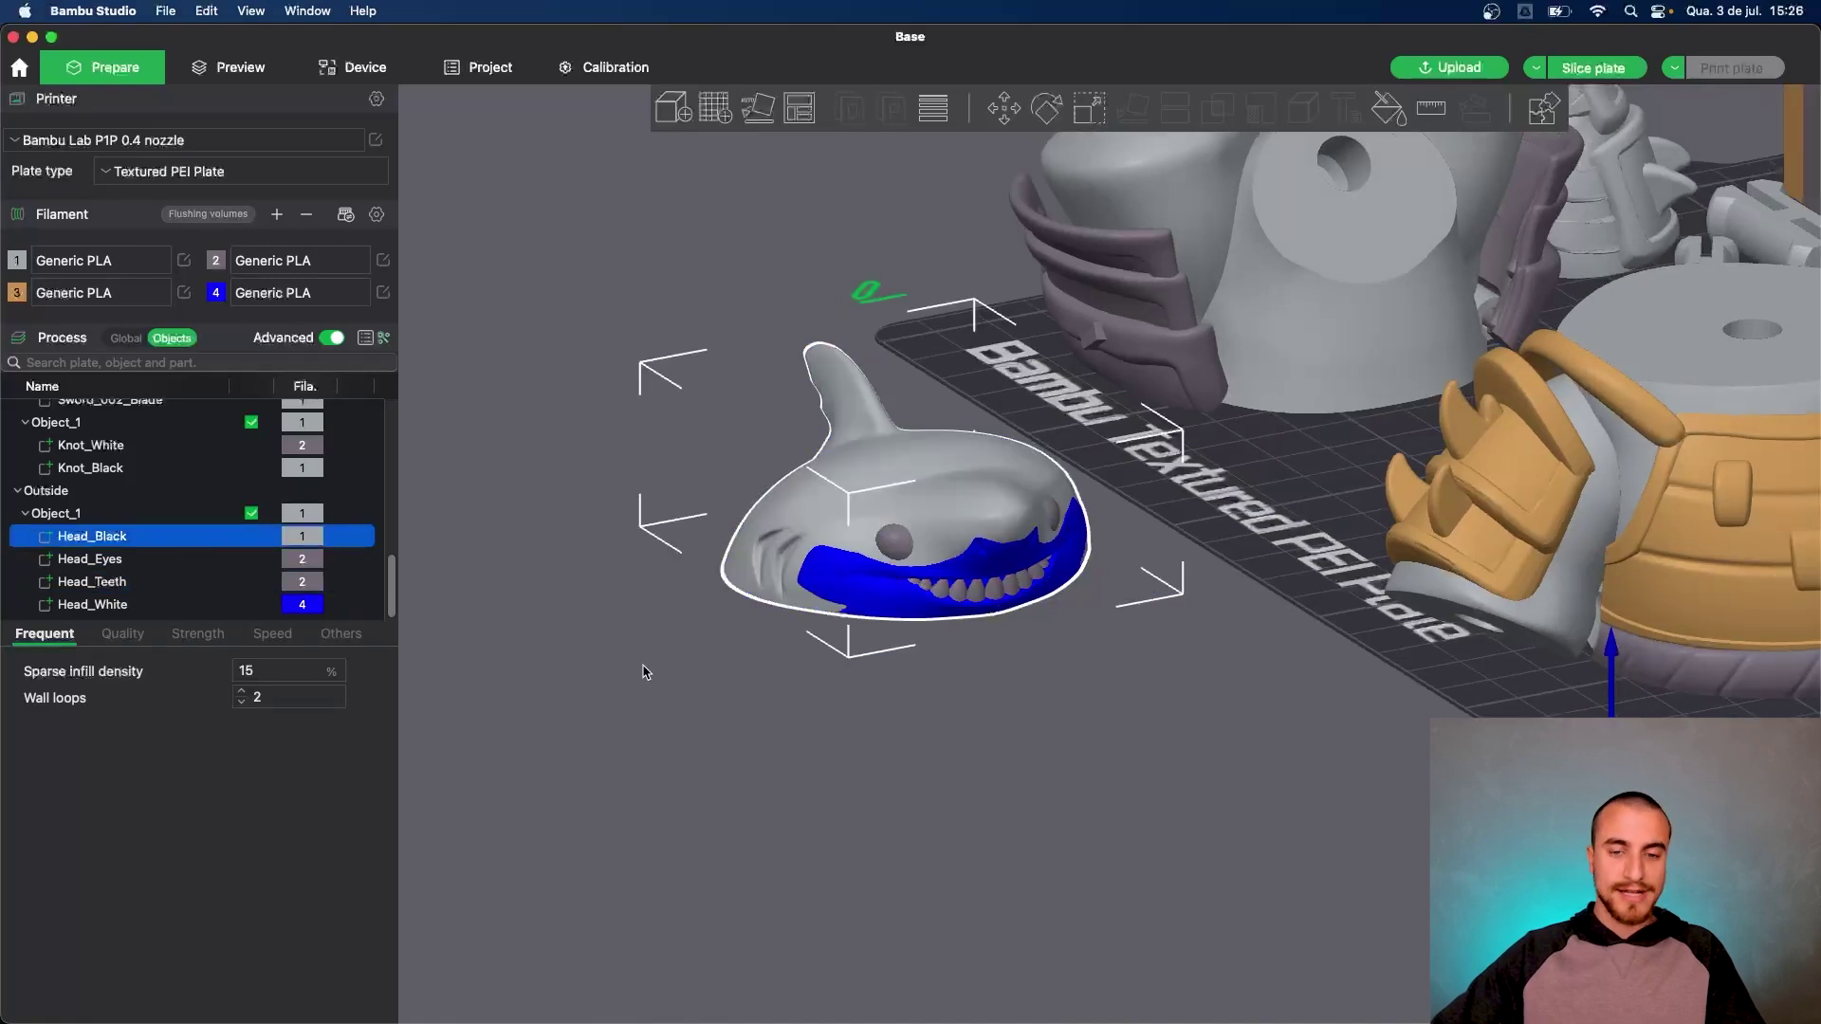
Try filament 1 on the Head_White body, assign it filament 2 instead and check the shark's jaw
{"action": "left_click", "coordinate": [232, 607]}
{"action": "key", "text": "1"}
{"action": "left_click_drag", "start_coordinate": [996, 702], "coordinate": [954, 688]}
{"action": "key", "text": "2"}
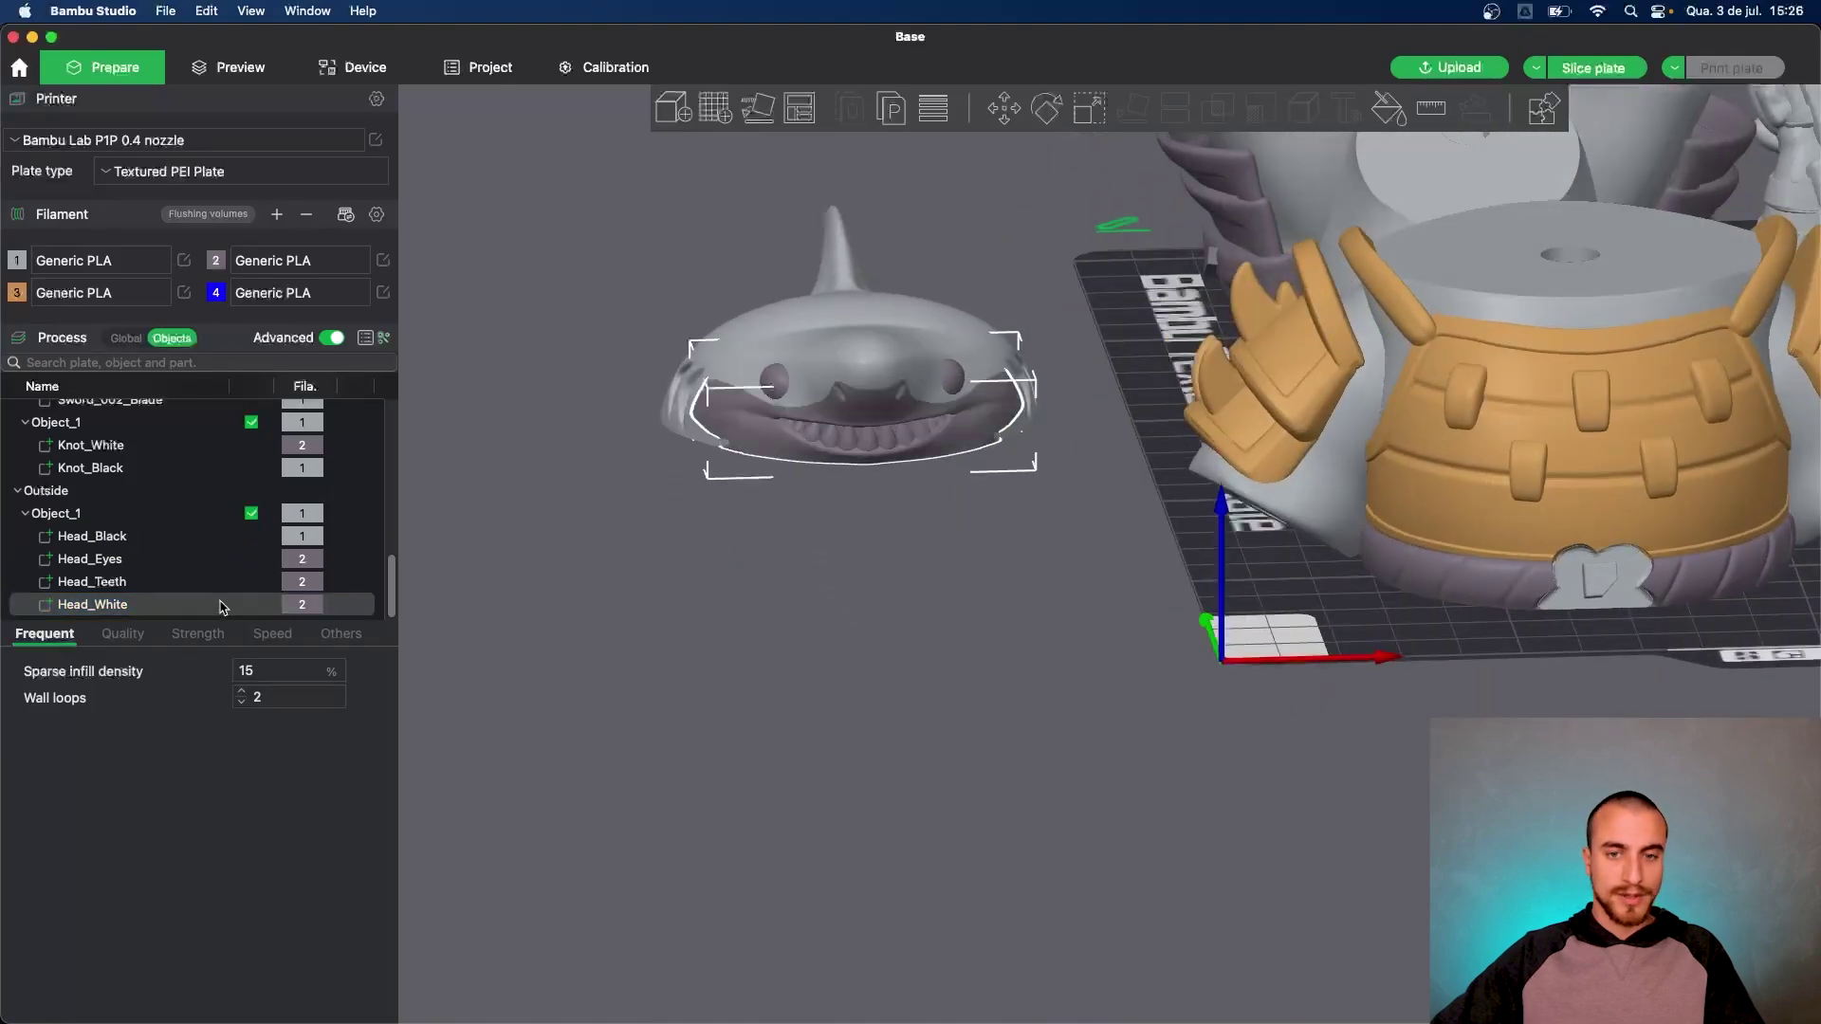
{"action": "left_click_drag", "start_coordinate": [826, 599], "coordinate": [882, 618]}
{"action": "right_click_drag", "start_coordinate": [1196, 671], "coordinate": [1193, 572]}
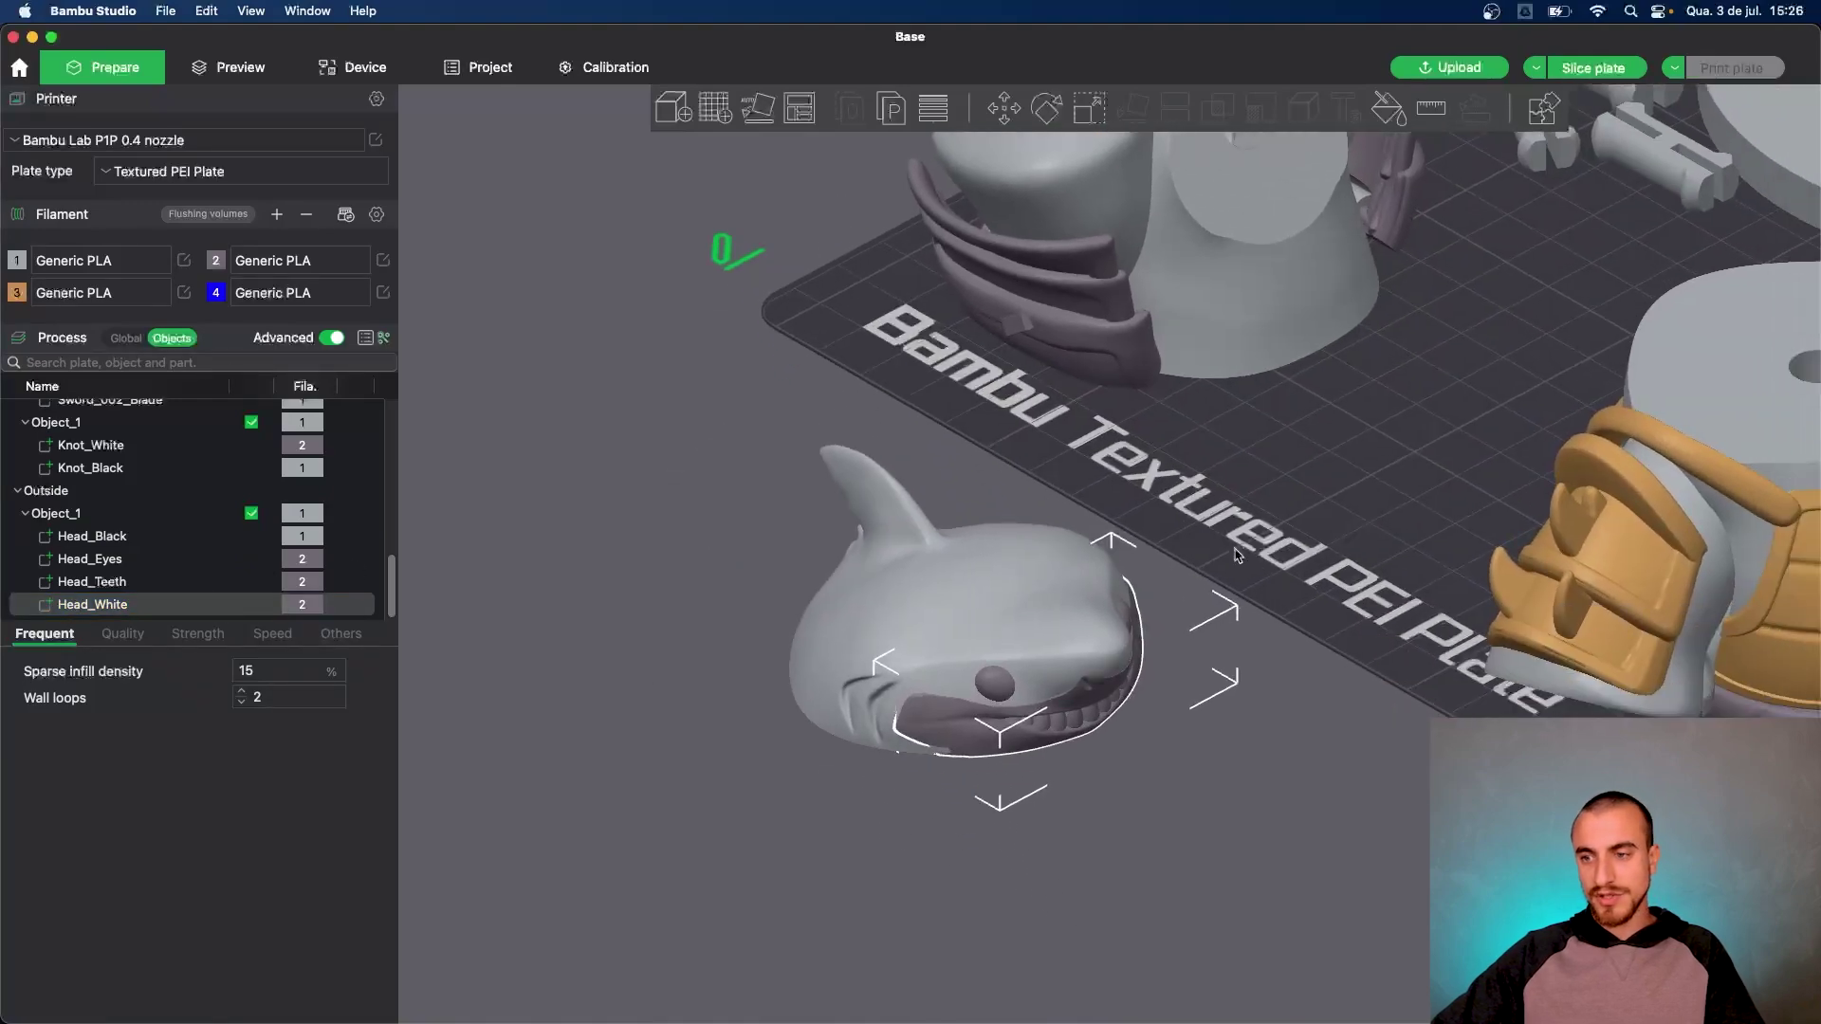
Examine the recolored shark head and the remaining parts across the build plate from several angles
{"action": "right_click_drag", "start_coordinate": [1322, 581], "coordinate": [876, 471]}
{"action": "scroll", "coordinate": [855, 481], "scroll_direction": "down", "scroll_amount": 4}
{"action": "left_click_drag", "start_coordinate": [972, 533], "coordinate": [953, 522]}
{"action": "right_click_drag", "start_coordinate": [953, 529], "coordinate": [1181, 641]}
{"action": "left_click_drag", "start_coordinate": [1308, 531], "coordinate": [1293, 513]}
{"action": "left_click_drag", "start_coordinate": [1007, 603], "coordinate": [950, 572]}
{"action": "right_click_drag", "start_coordinate": [1053, 601], "coordinate": [795, 641]}
{"action": "left_click_drag", "start_coordinate": [861, 641], "coordinate": [878, 641]}
{"action": "right_click_drag", "start_coordinate": [1253, 655], "coordinate": [886, 617]}
{"action": "left_click_drag", "start_coordinate": [886, 618], "coordinate": [897, 615]}
Select the right forearm on the plate and show the global process settings
{"action": "left_click", "coordinate": [894, 463]}
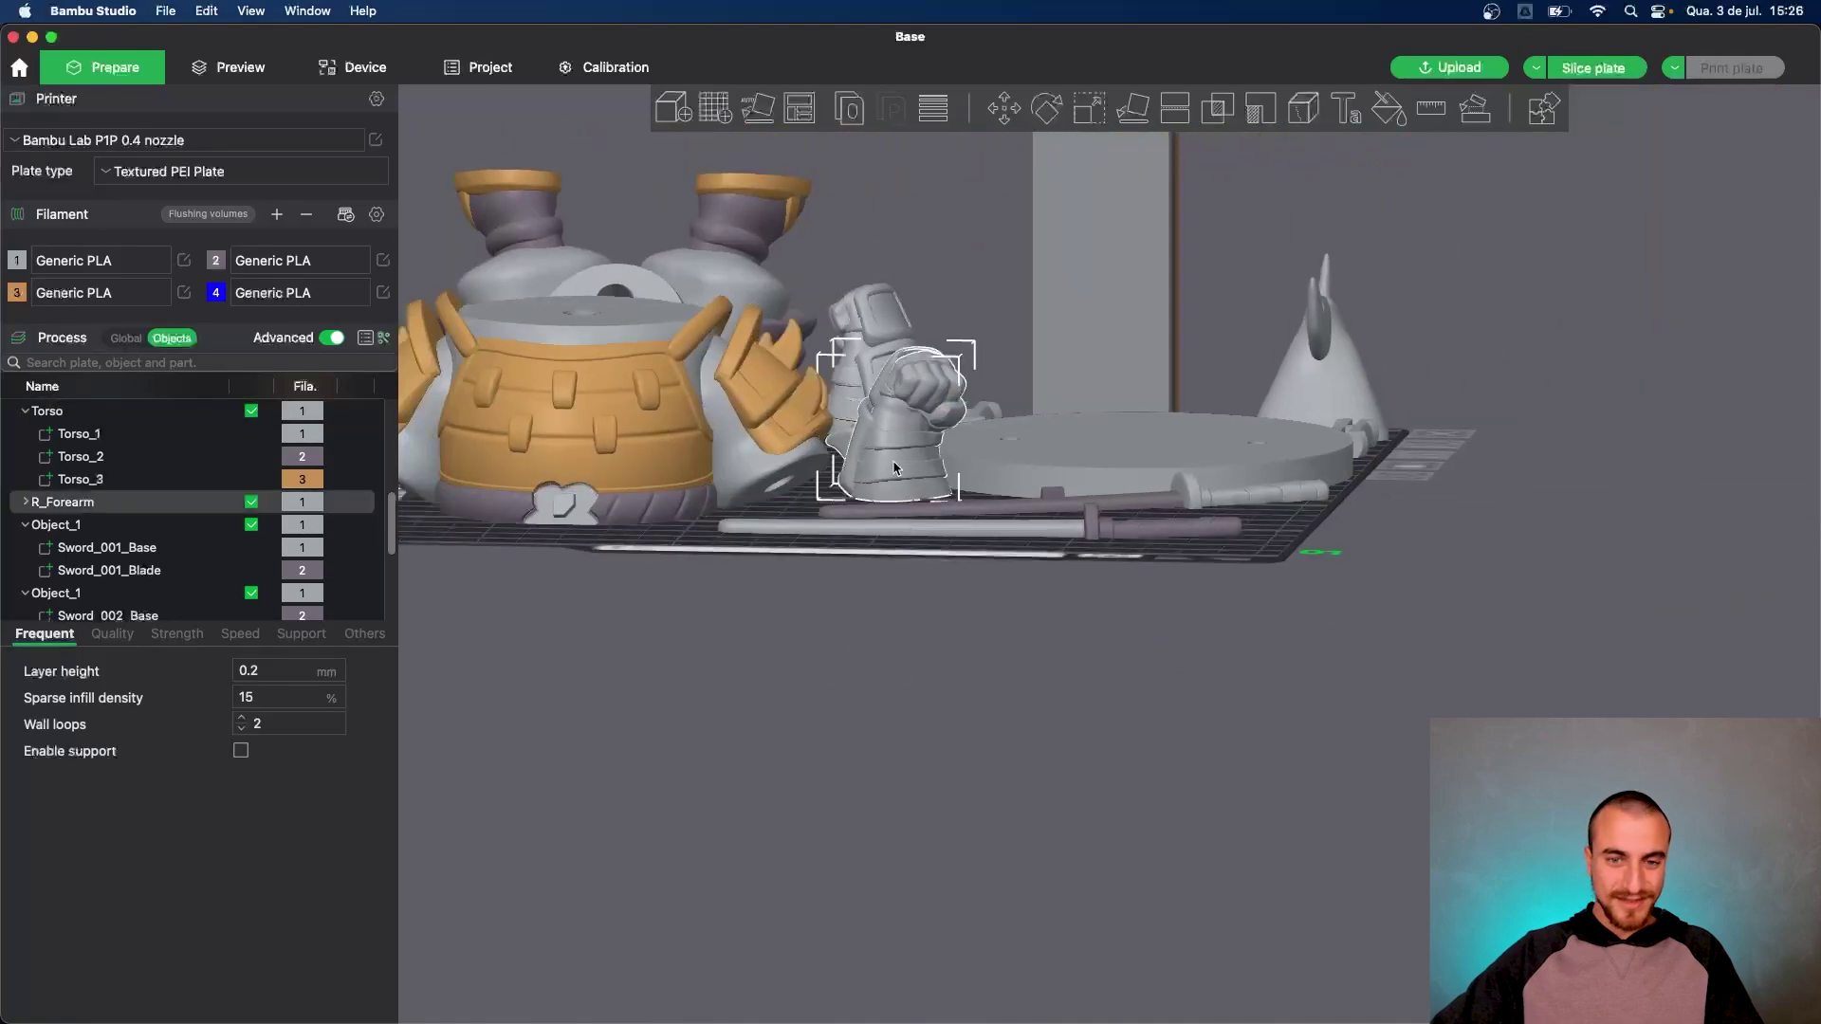
{"action": "left_click_drag", "start_coordinate": [1013, 638], "coordinate": [1010, 651]}
{"action": "scroll", "coordinate": [1013, 658], "scroll_direction": "up", "scroll_amount": 1}
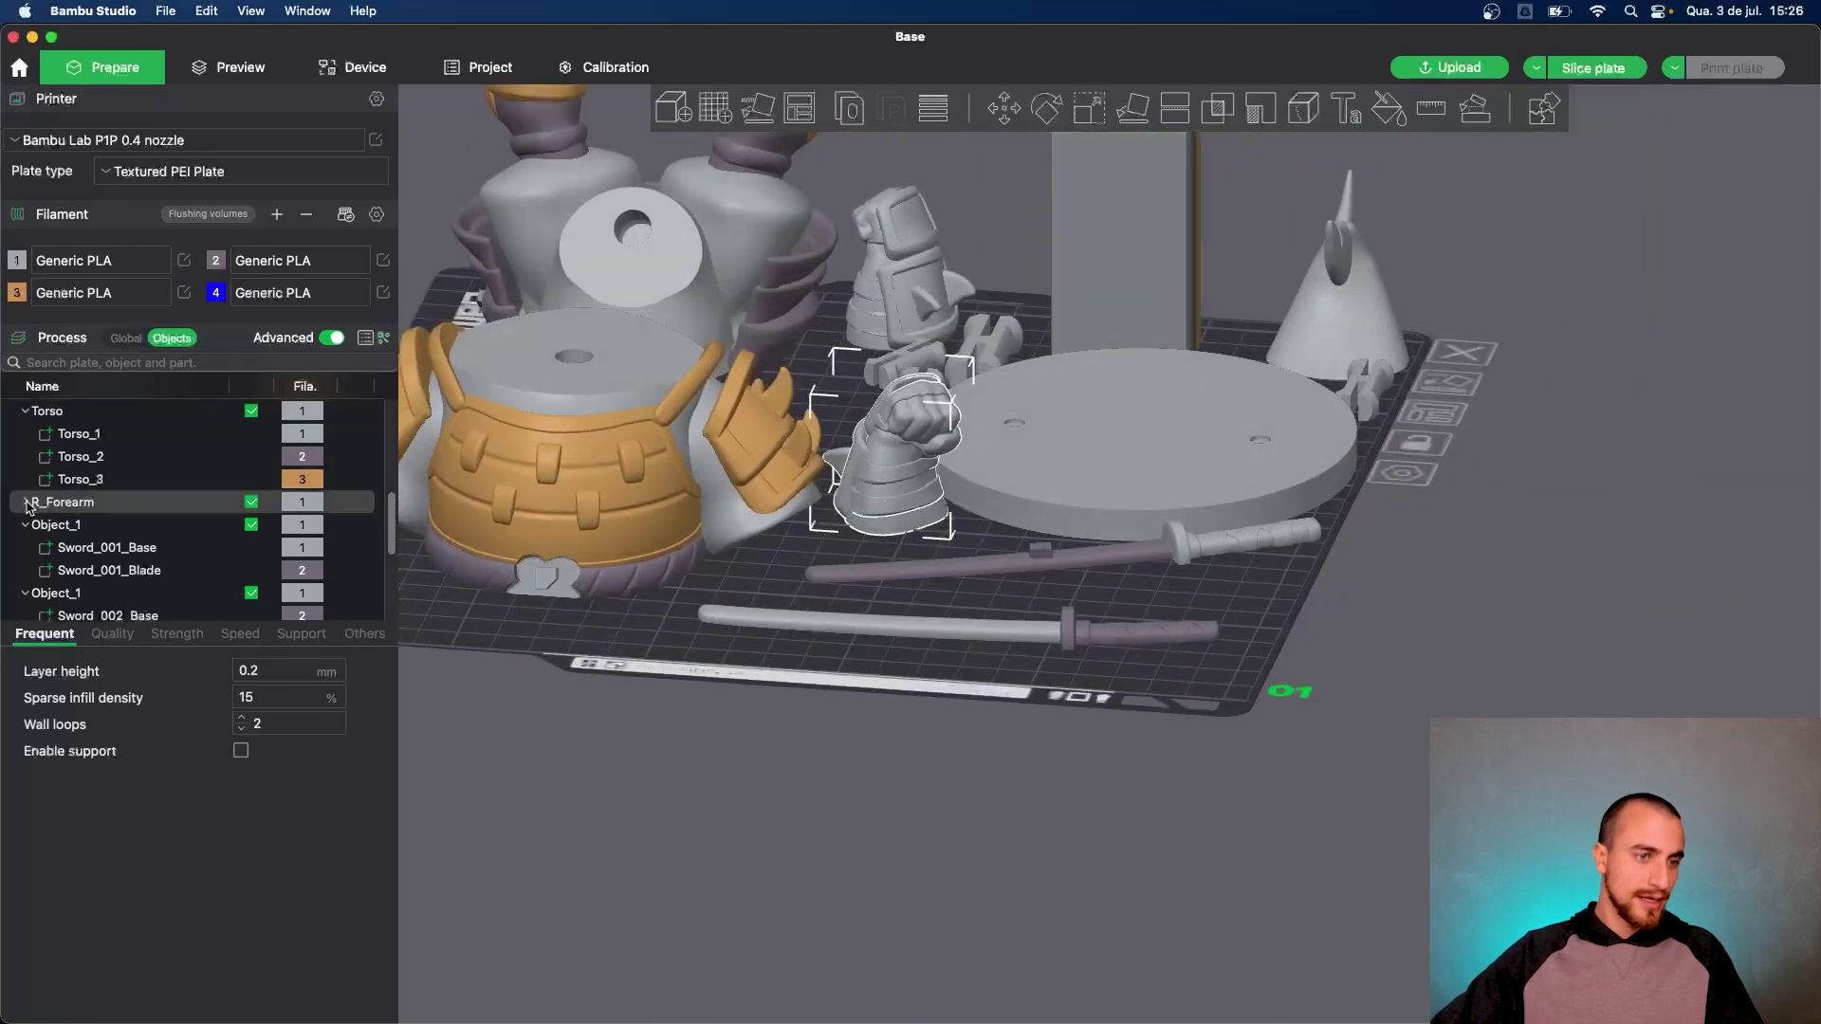
{"action": "left_click", "coordinate": [106, 363]}
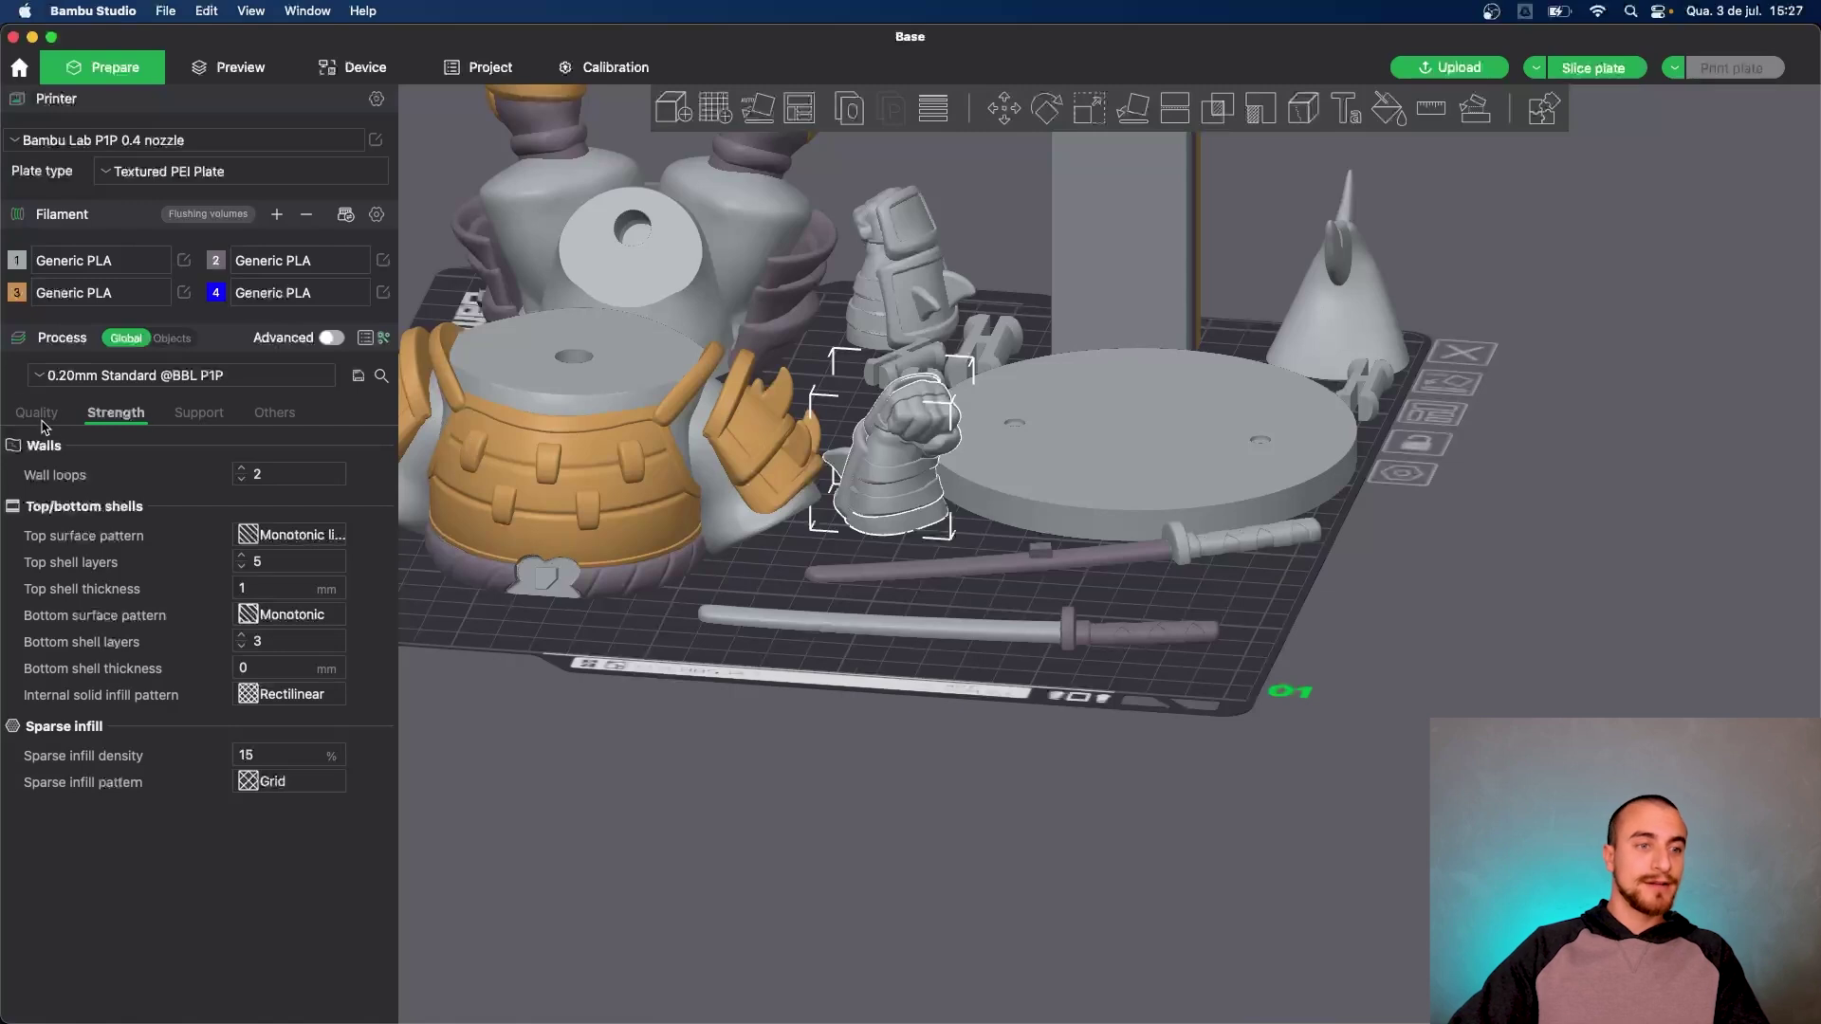
Review the basic global quality, strength, support and other process settings
{"action": "left_click", "coordinate": [39, 417]}
{"action": "left_click", "coordinate": [114, 415]}
{"action": "left_click", "coordinate": [220, 416]}
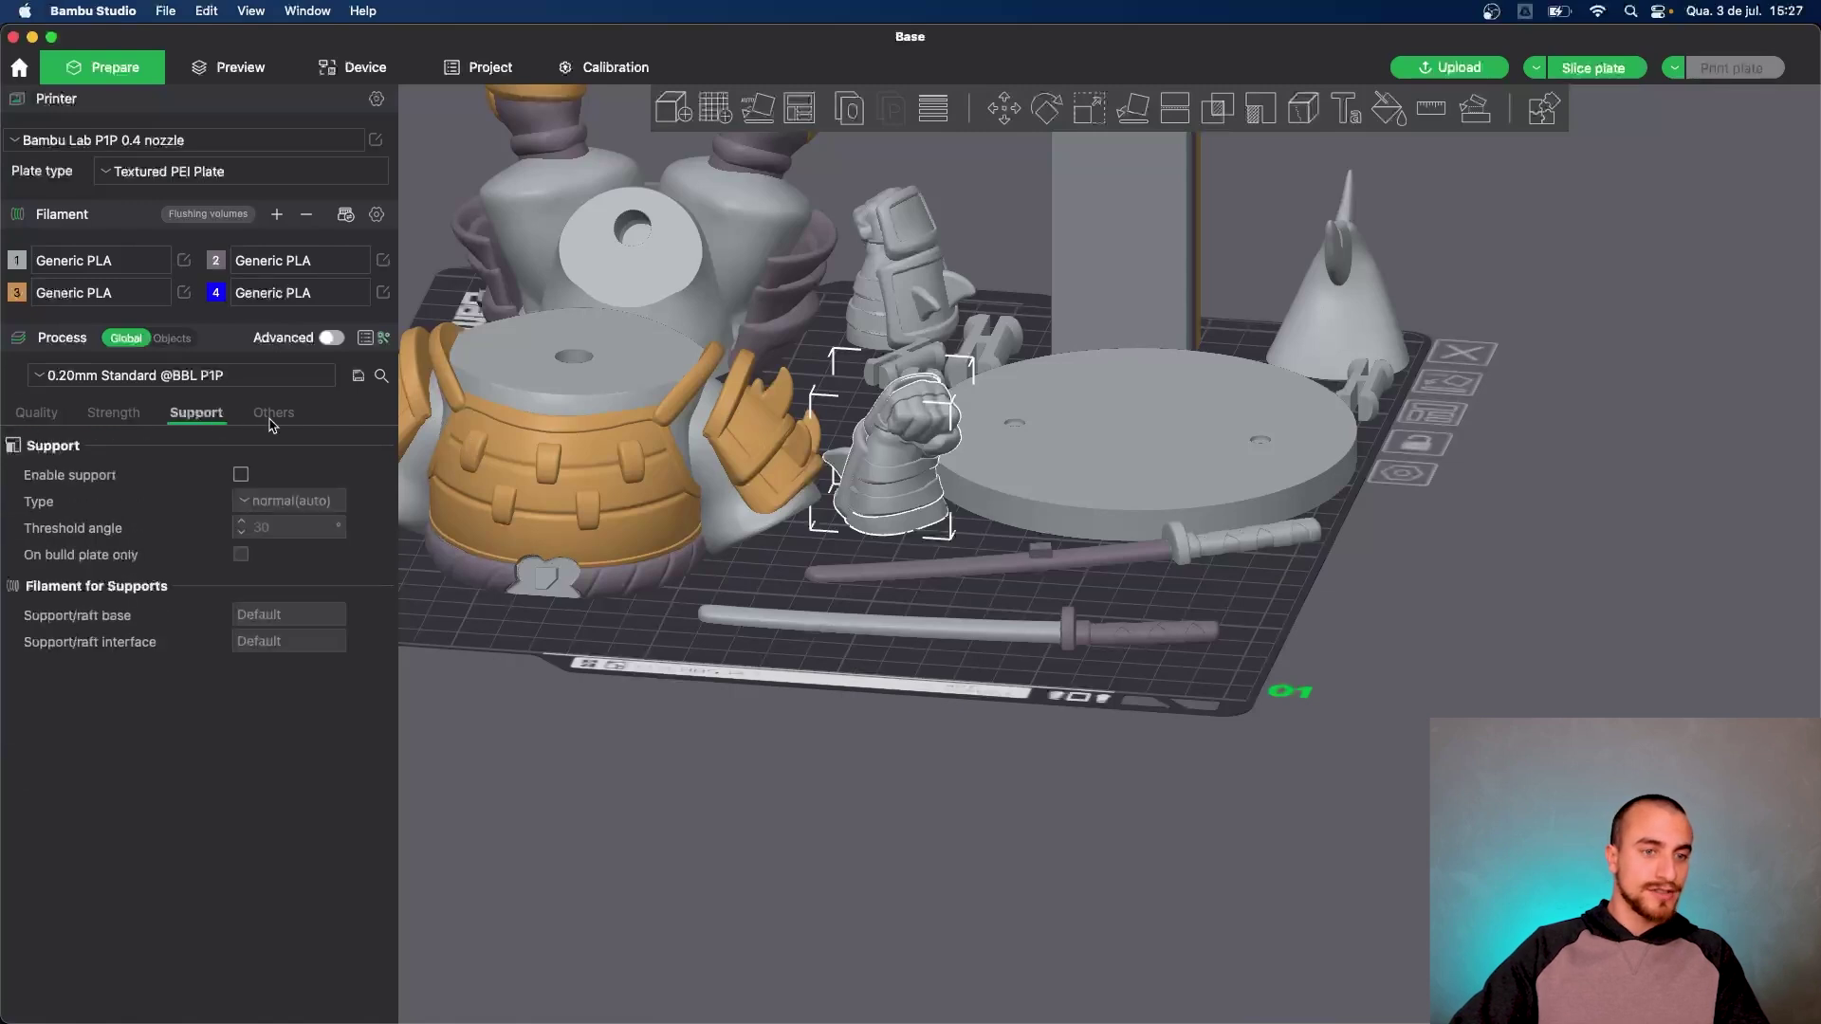
{"action": "left_click", "coordinate": [272, 414]}
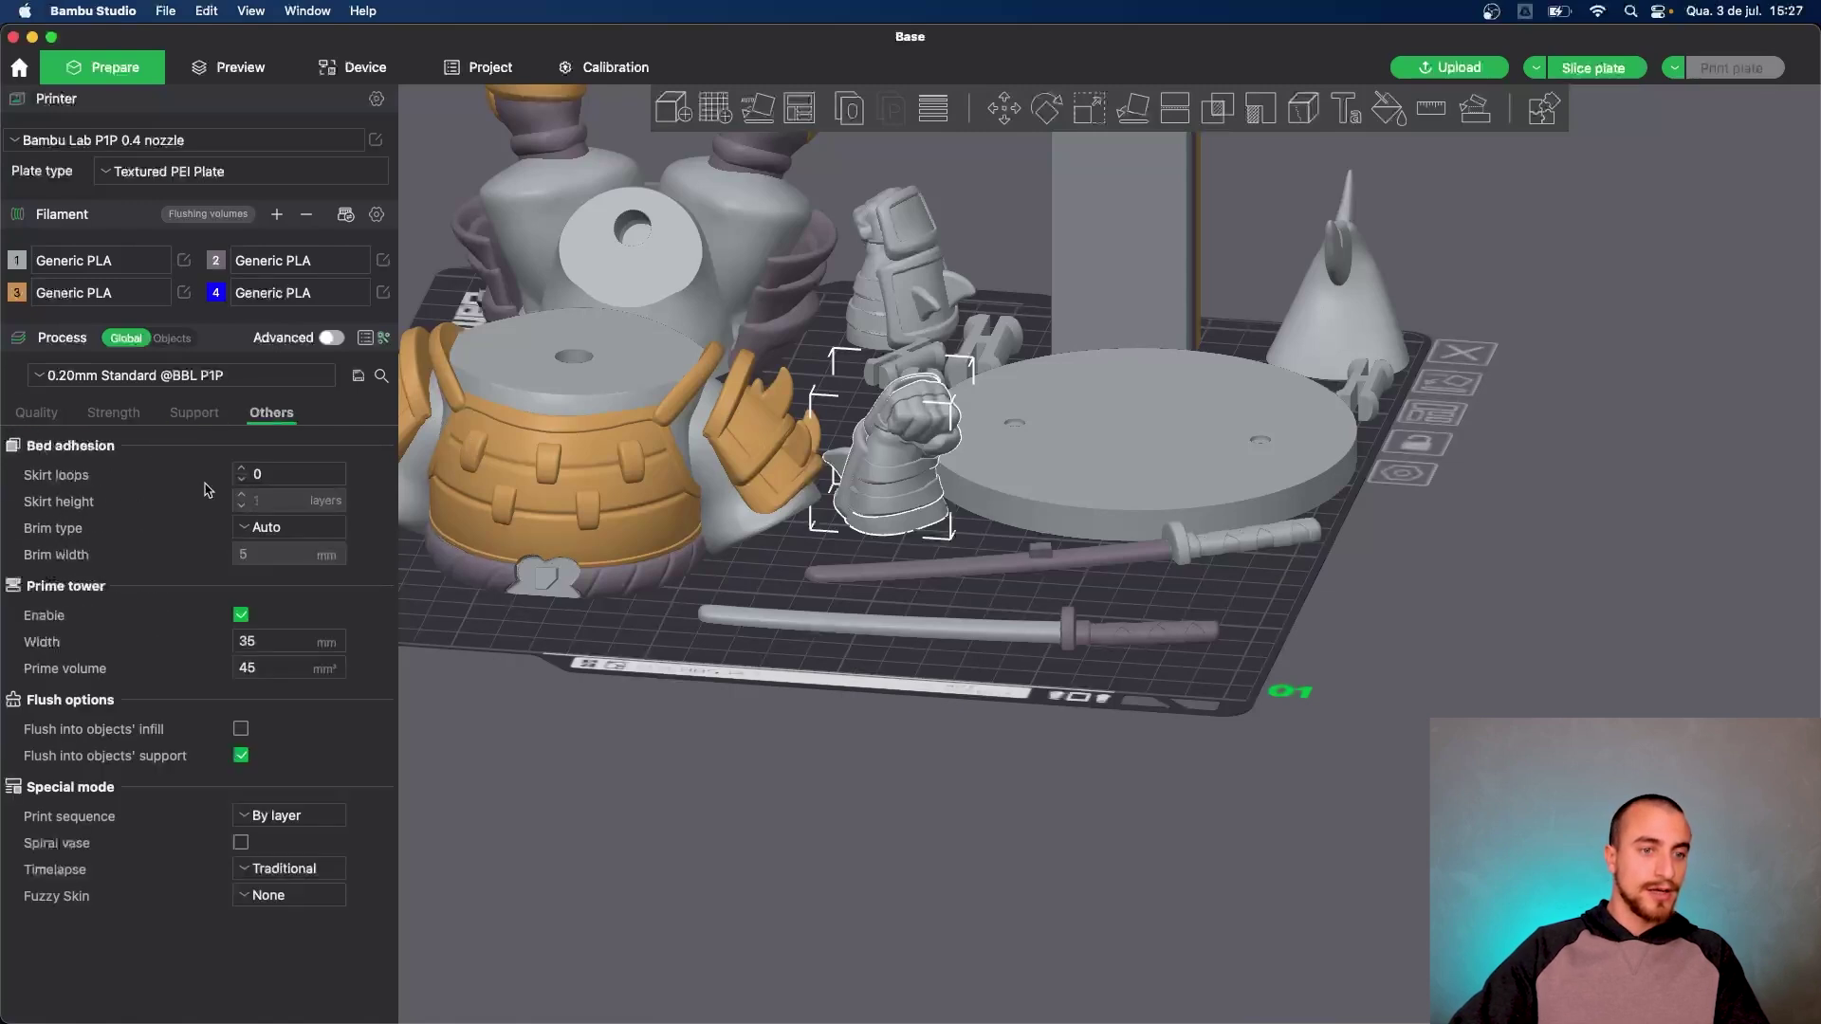
{"action": "left_click", "coordinate": [55, 419]}
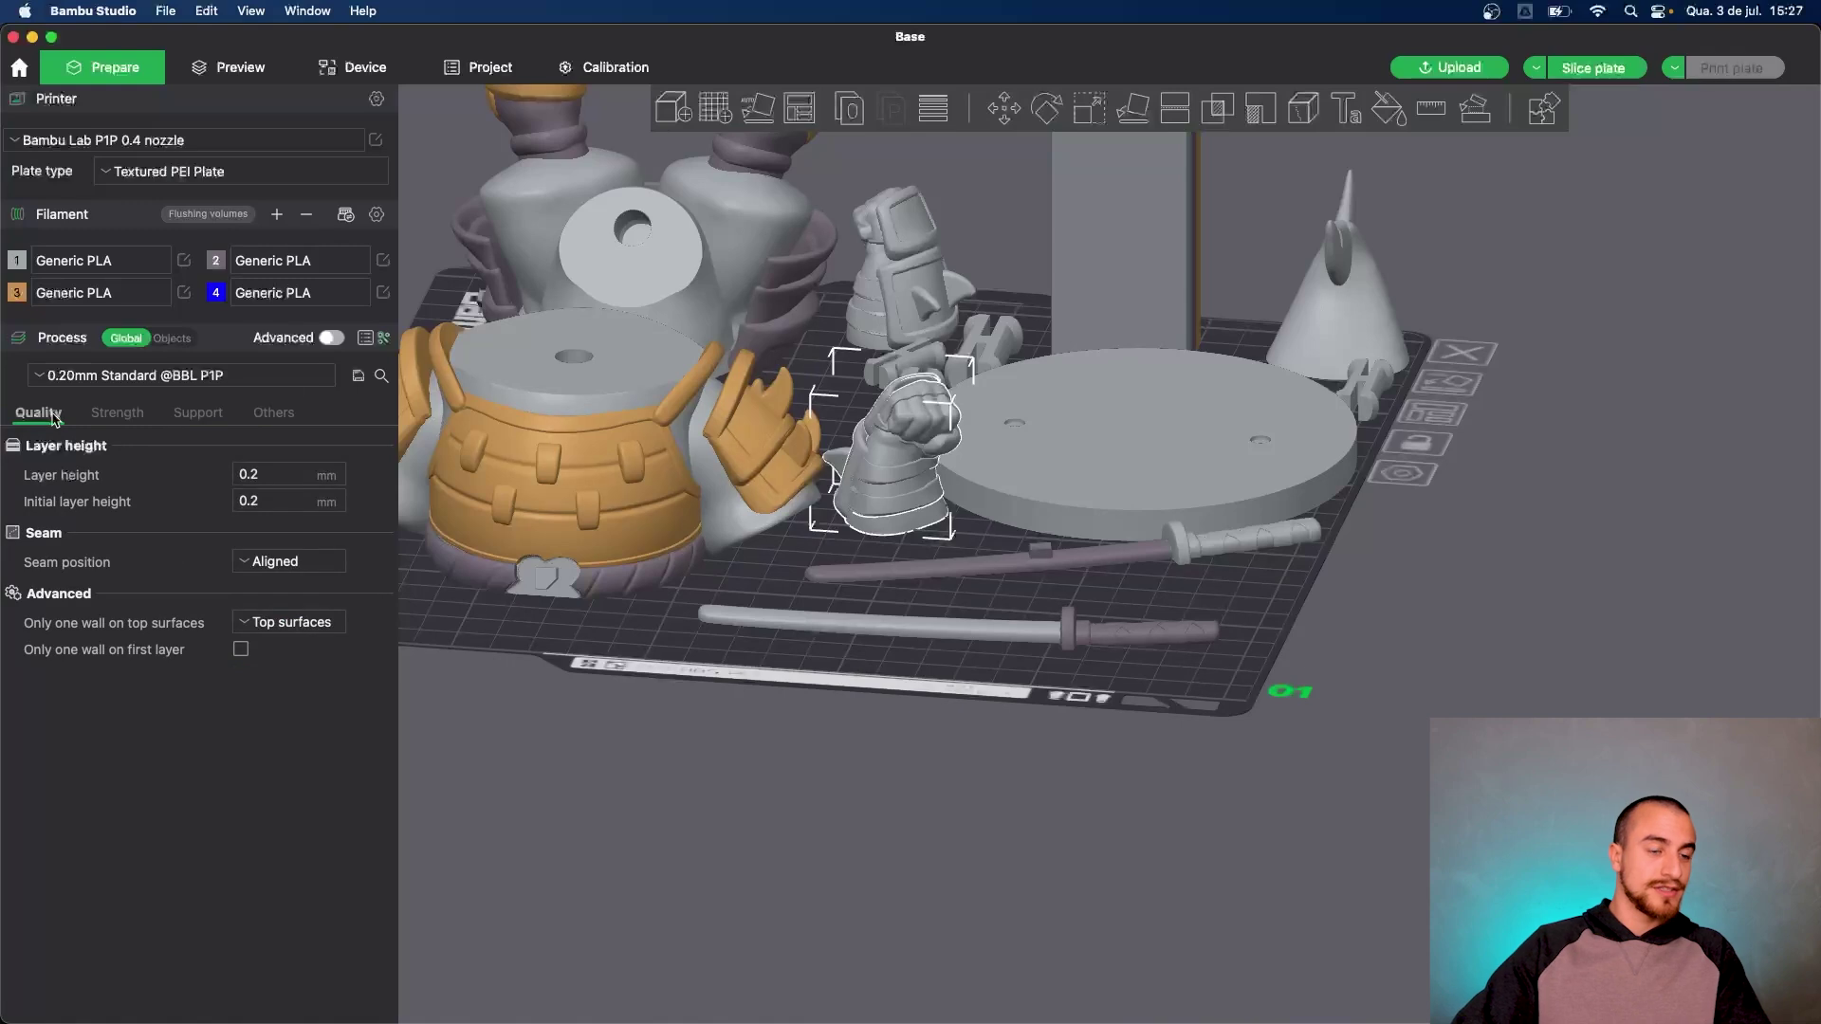
Turn on the advanced process settings and review the expanded quality options
{"action": "left_click", "coordinate": [332, 338]}
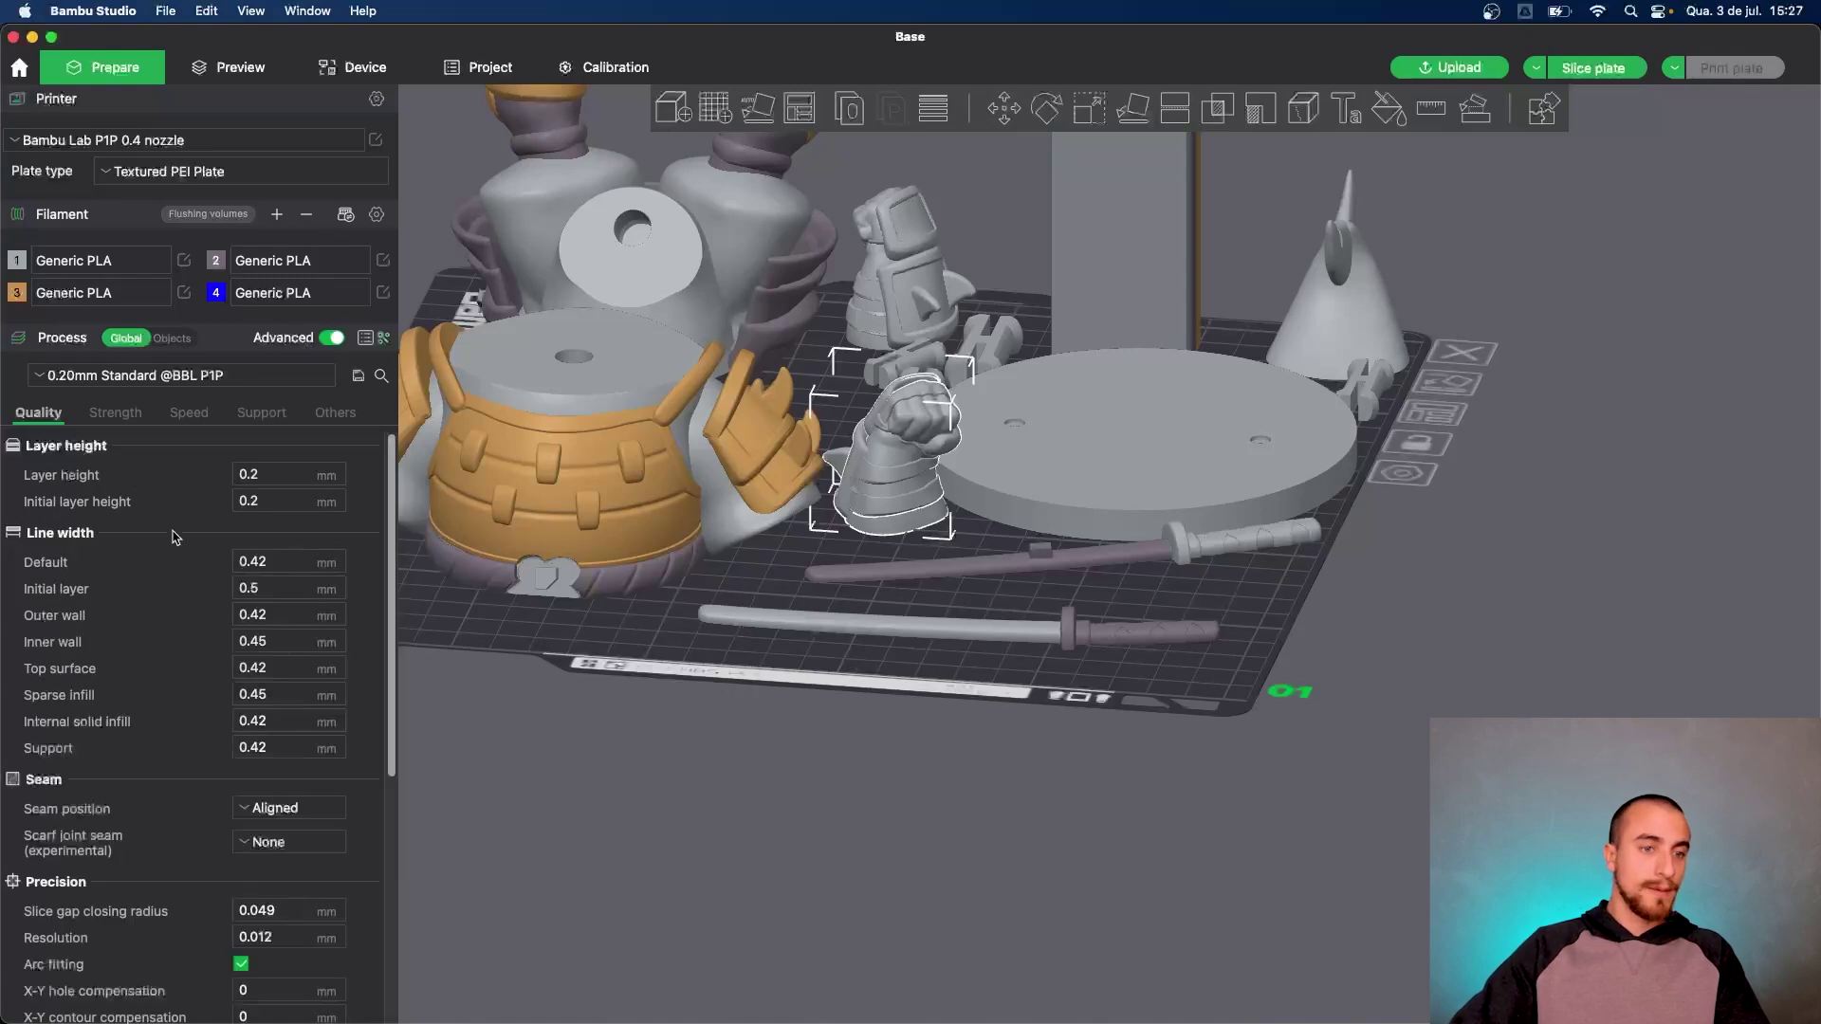
{"action": "scroll", "coordinate": [172, 588], "scroll_direction": "down", "scroll_amount": 5}
{"action": "scroll", "coordinate": [173, 594], "scroll_direction": "up", "scroll_amount": 5}
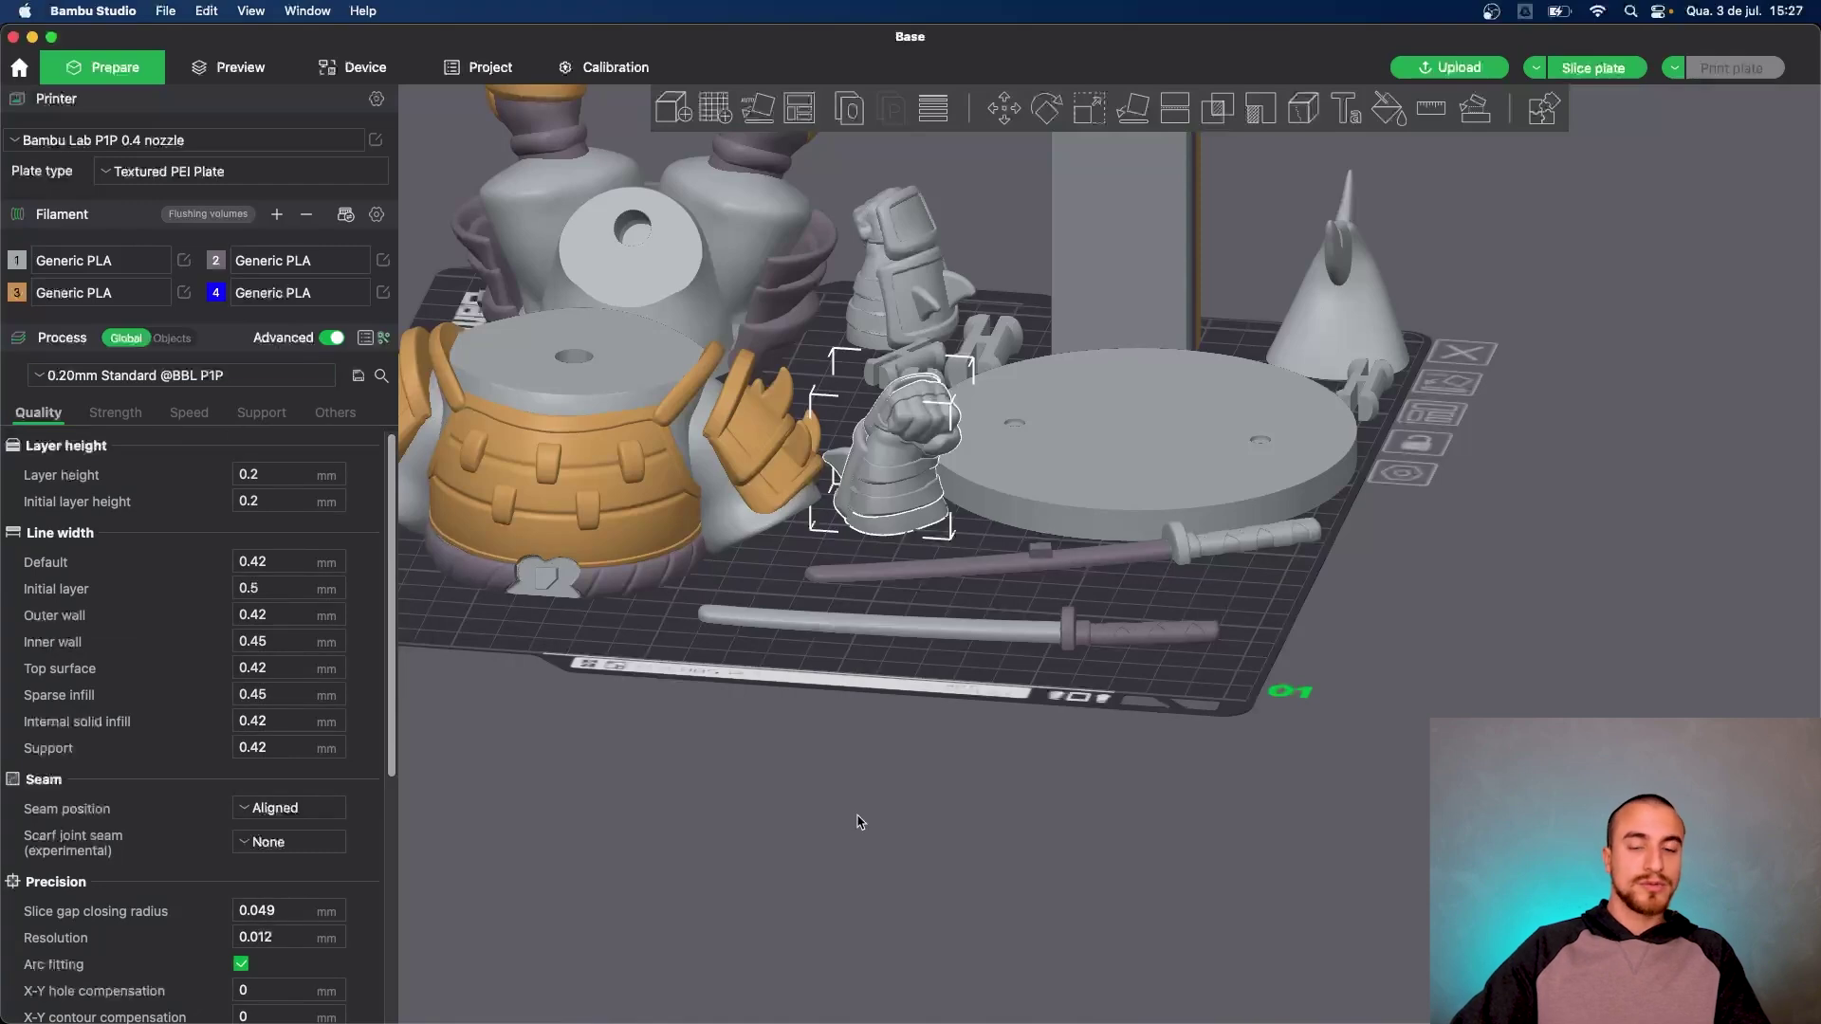
{"action": "scroll", "coordinate": [881, 797], "scroll_direction": "up", "scroll_amount": 2}
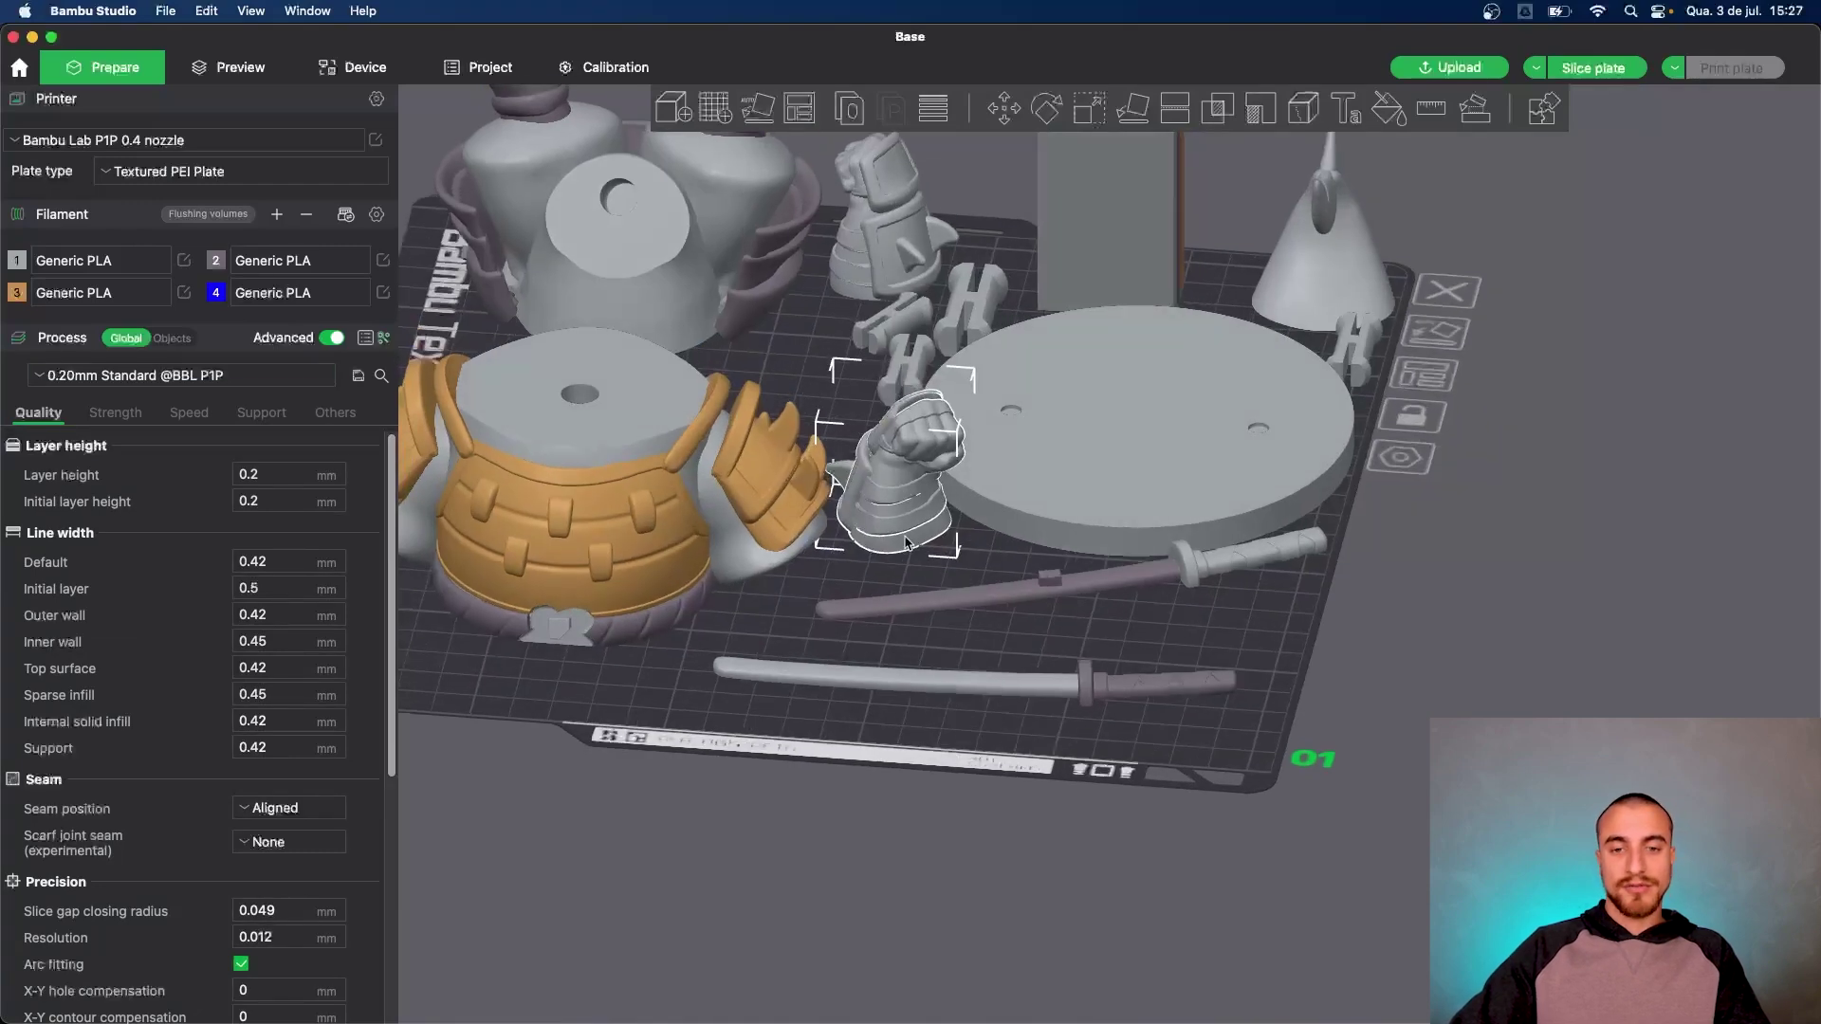
{"action": "scroll", "coordinate": [899, 533], "scroll_direction": "up", "scroll_amount": 1}
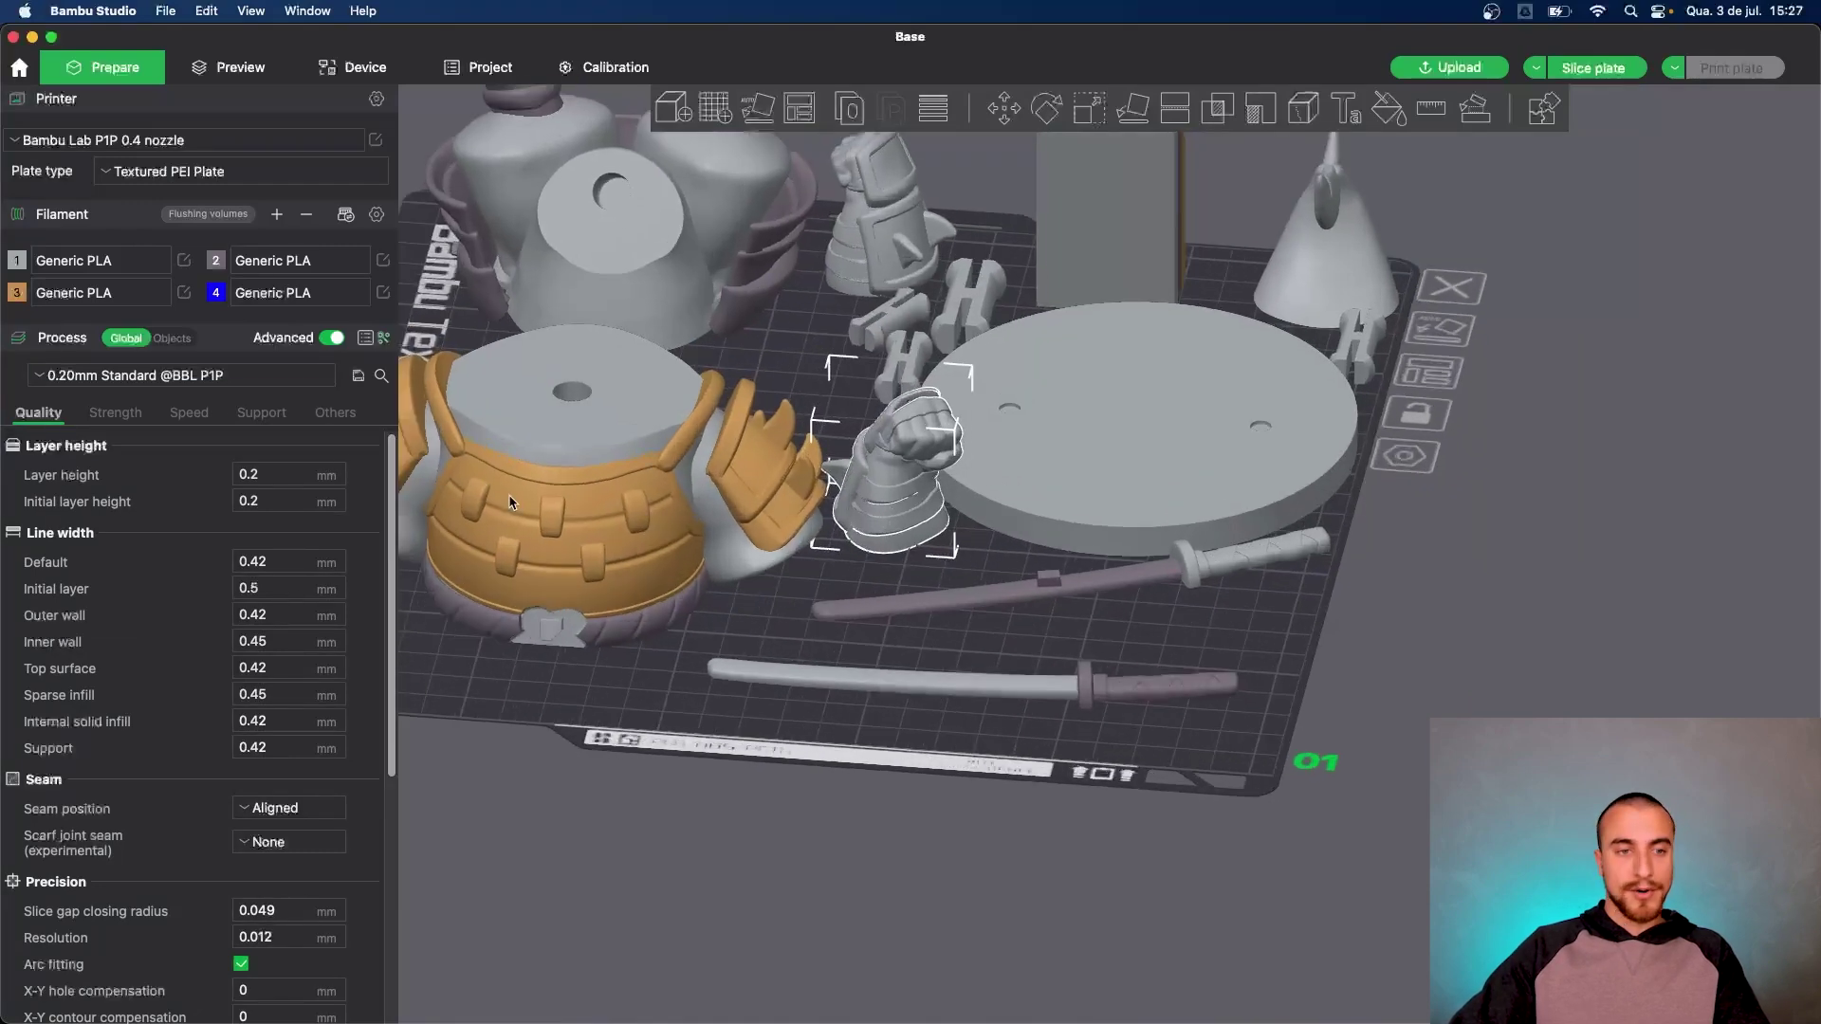
List the per-object settings with Plate 1 collapsed and shift the shark head slightly farther off the build plate
{"action": "left_click", "coordinate": [172, 338]}
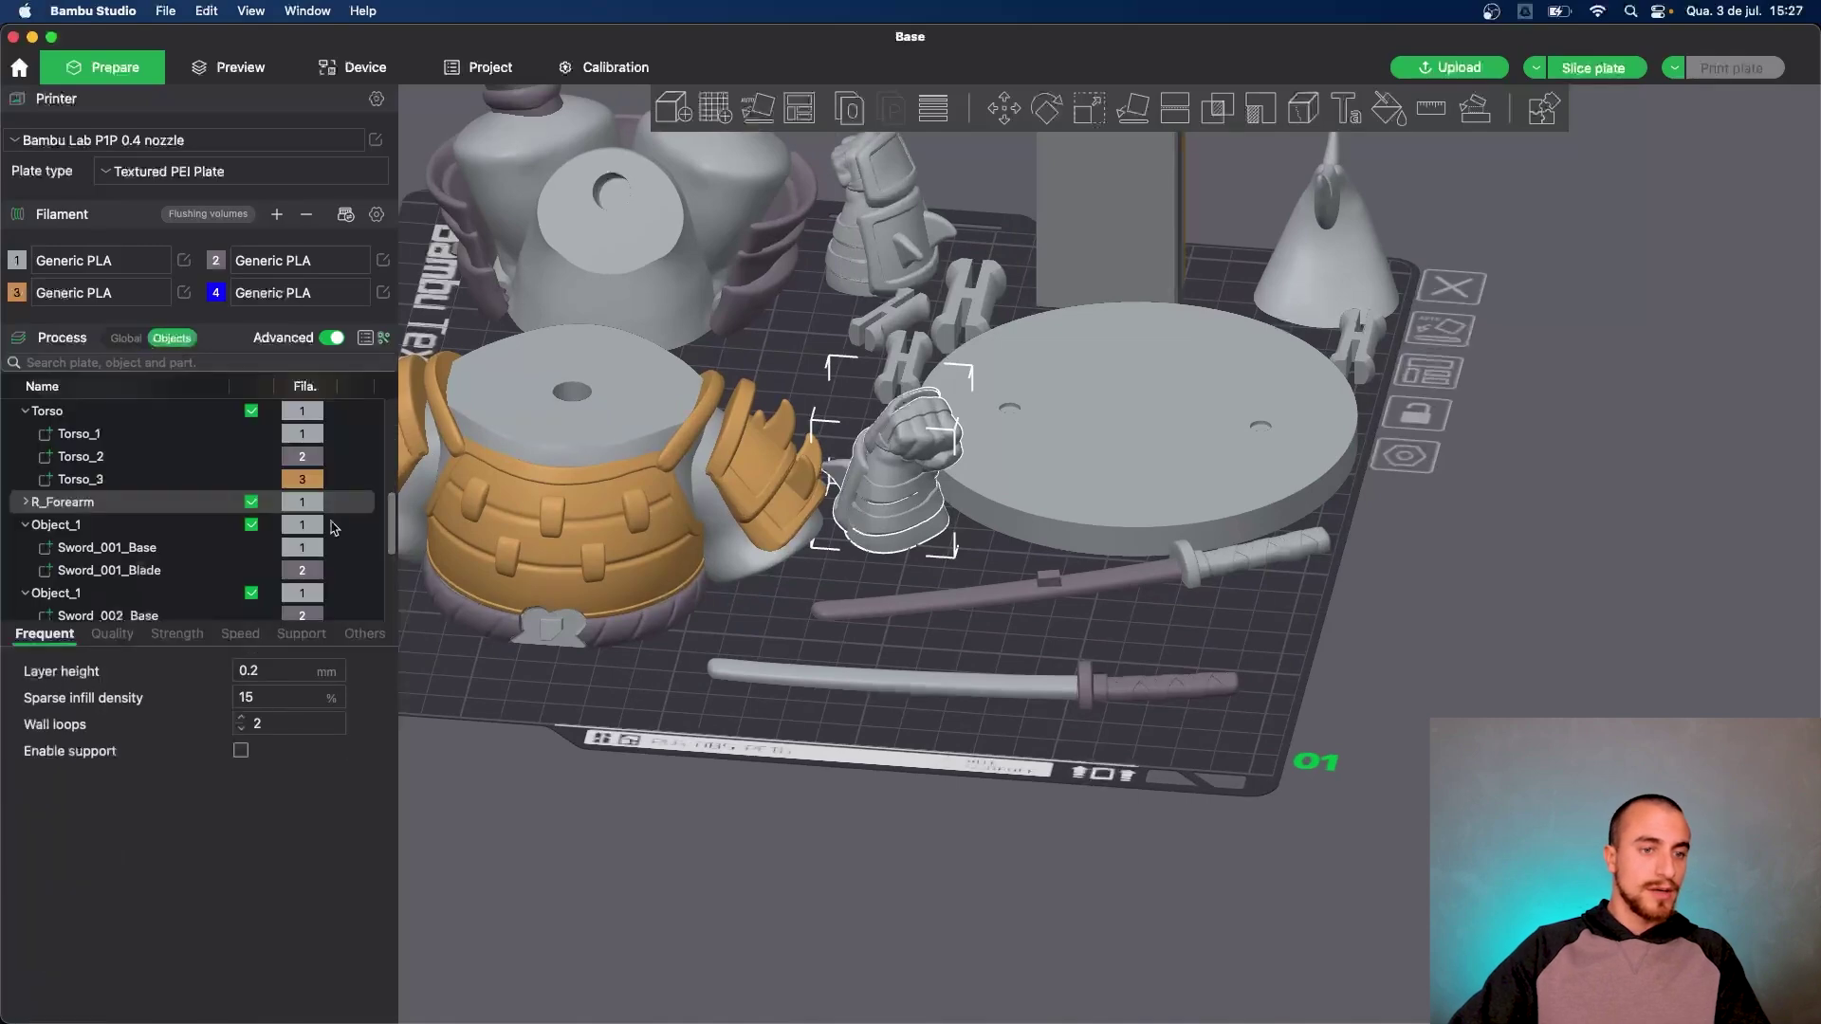
{"action": "scroll", "coordinate": [137, 520], "scroll_direction": "up", "scroll_amount": 6}
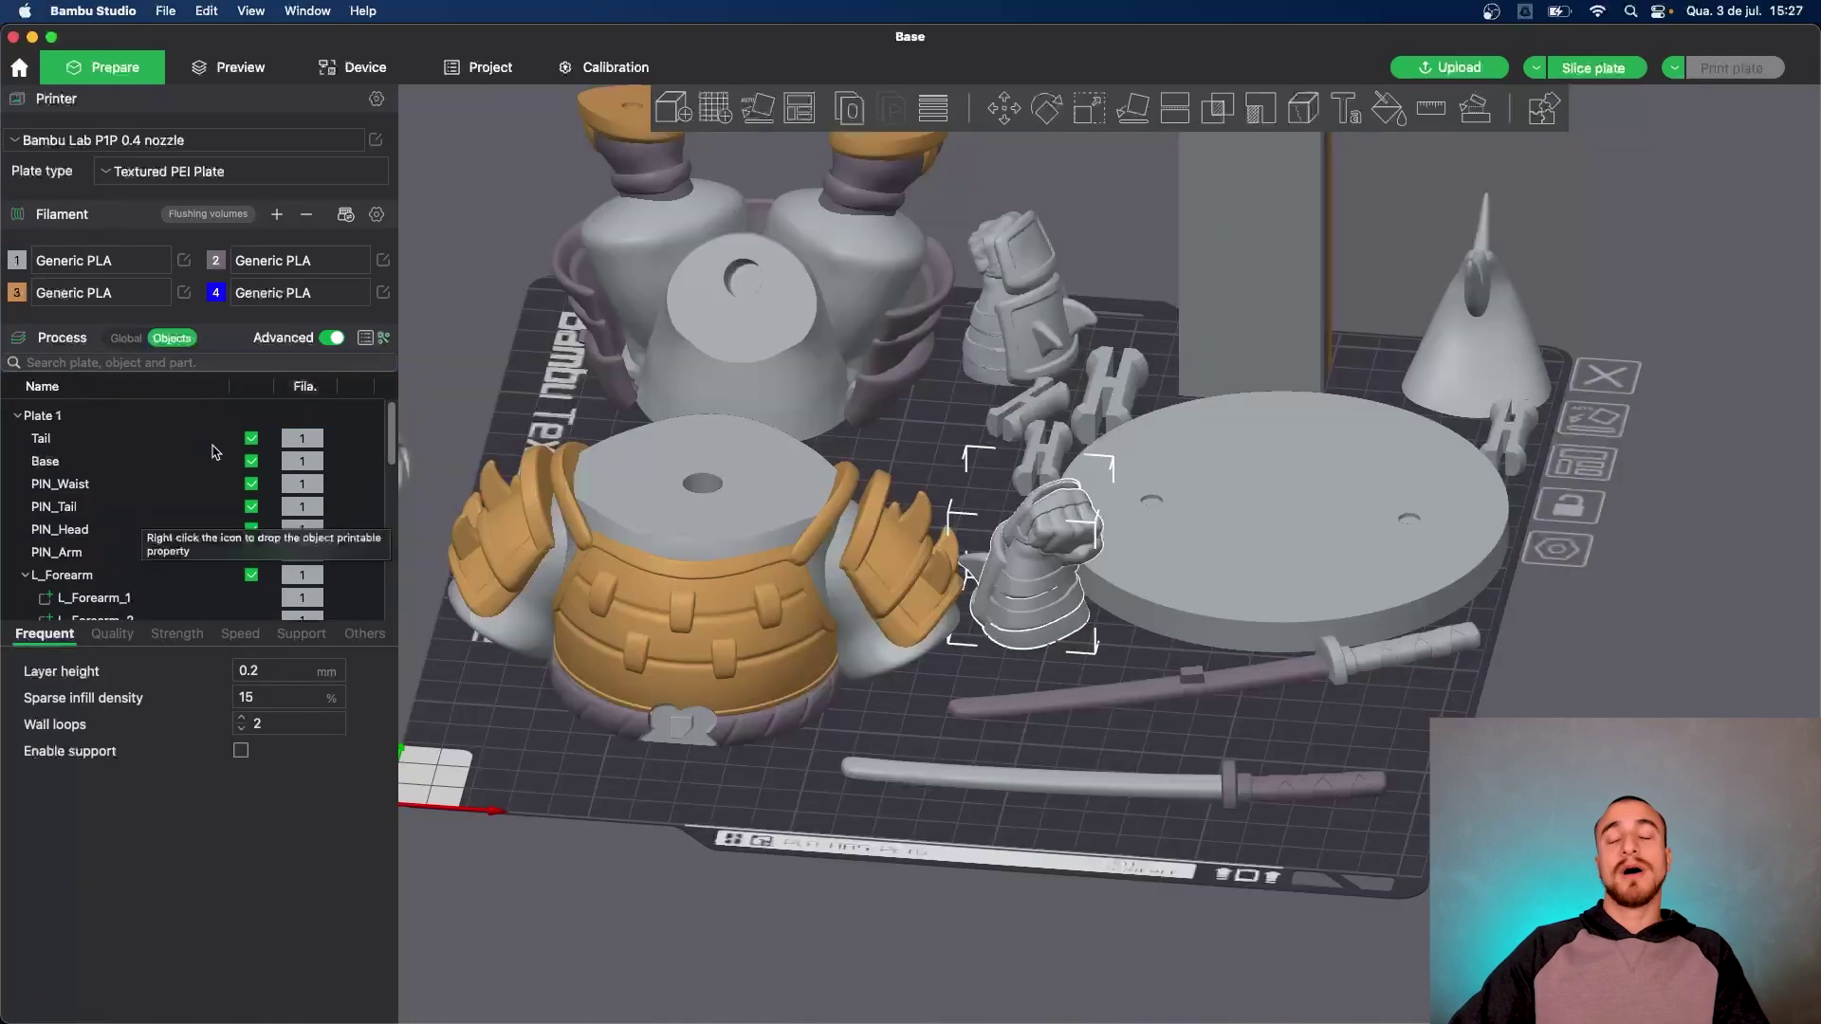
{"action": "left_click", "coordinate": [17, 417]}
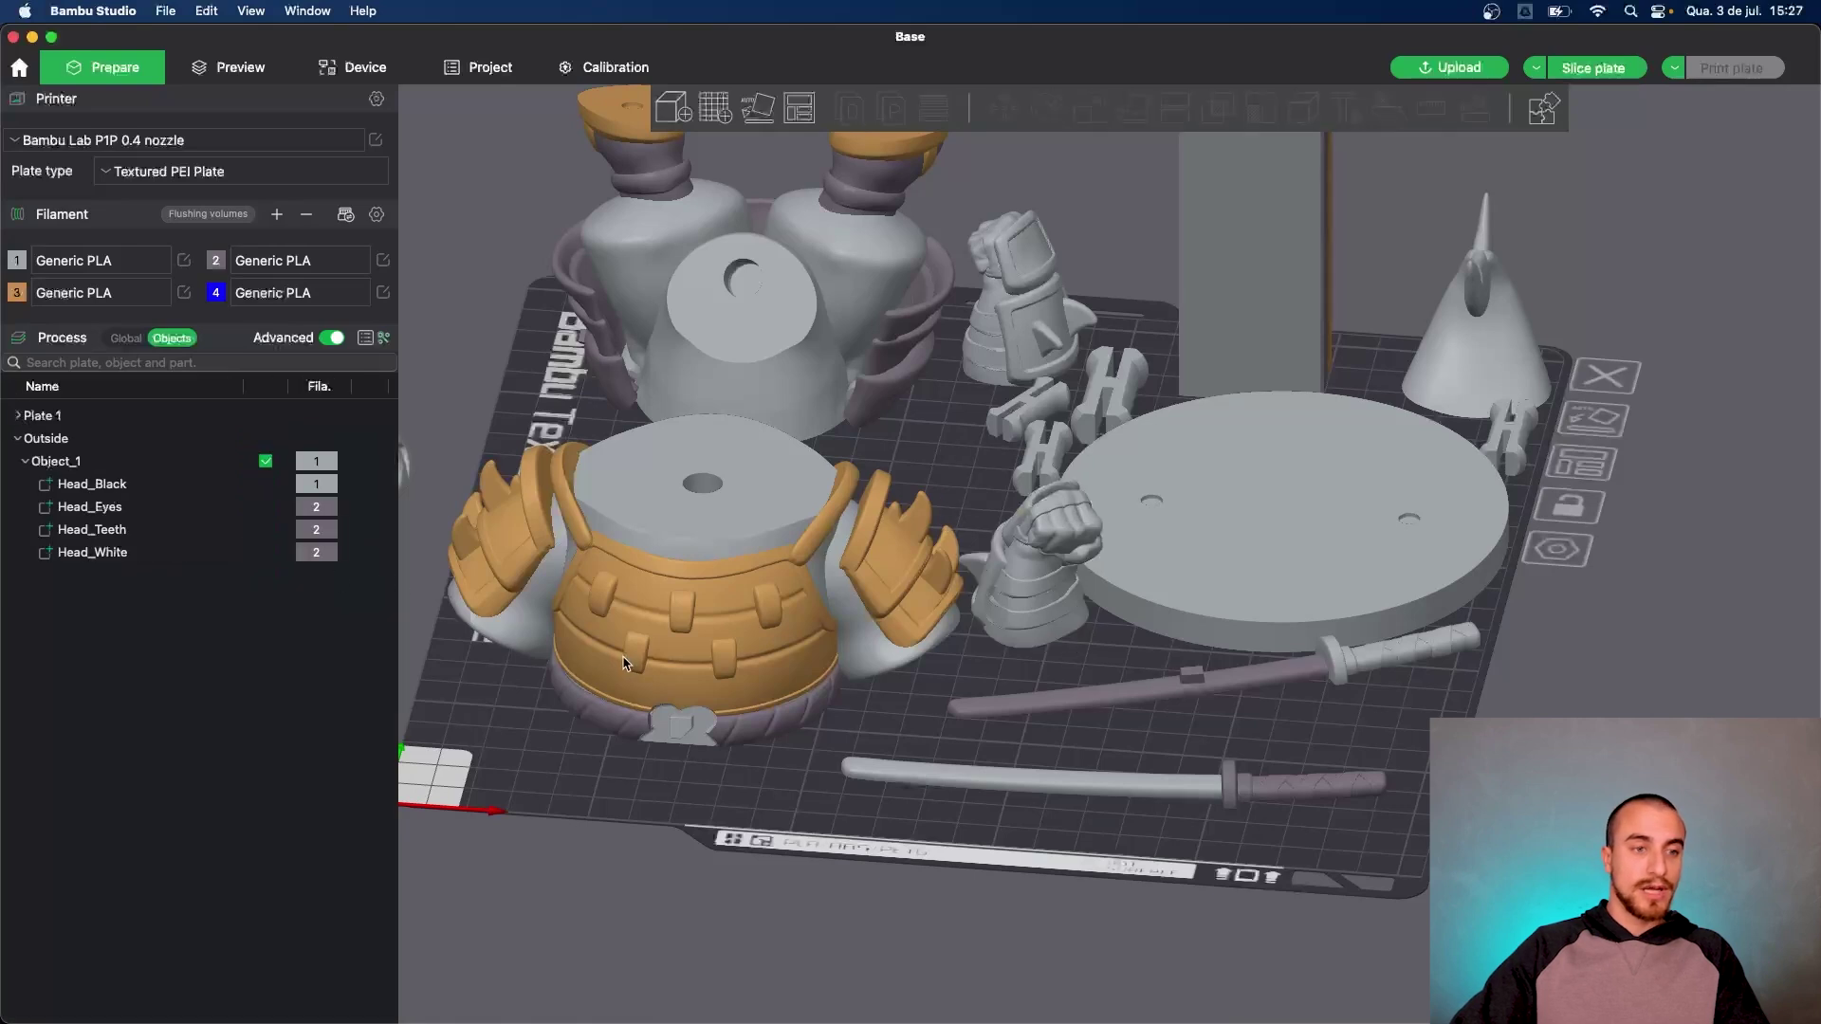
{"action": "scroll", "coordinate": [620, 661], "scroll_direction": "down", "scroll_amount": 9}
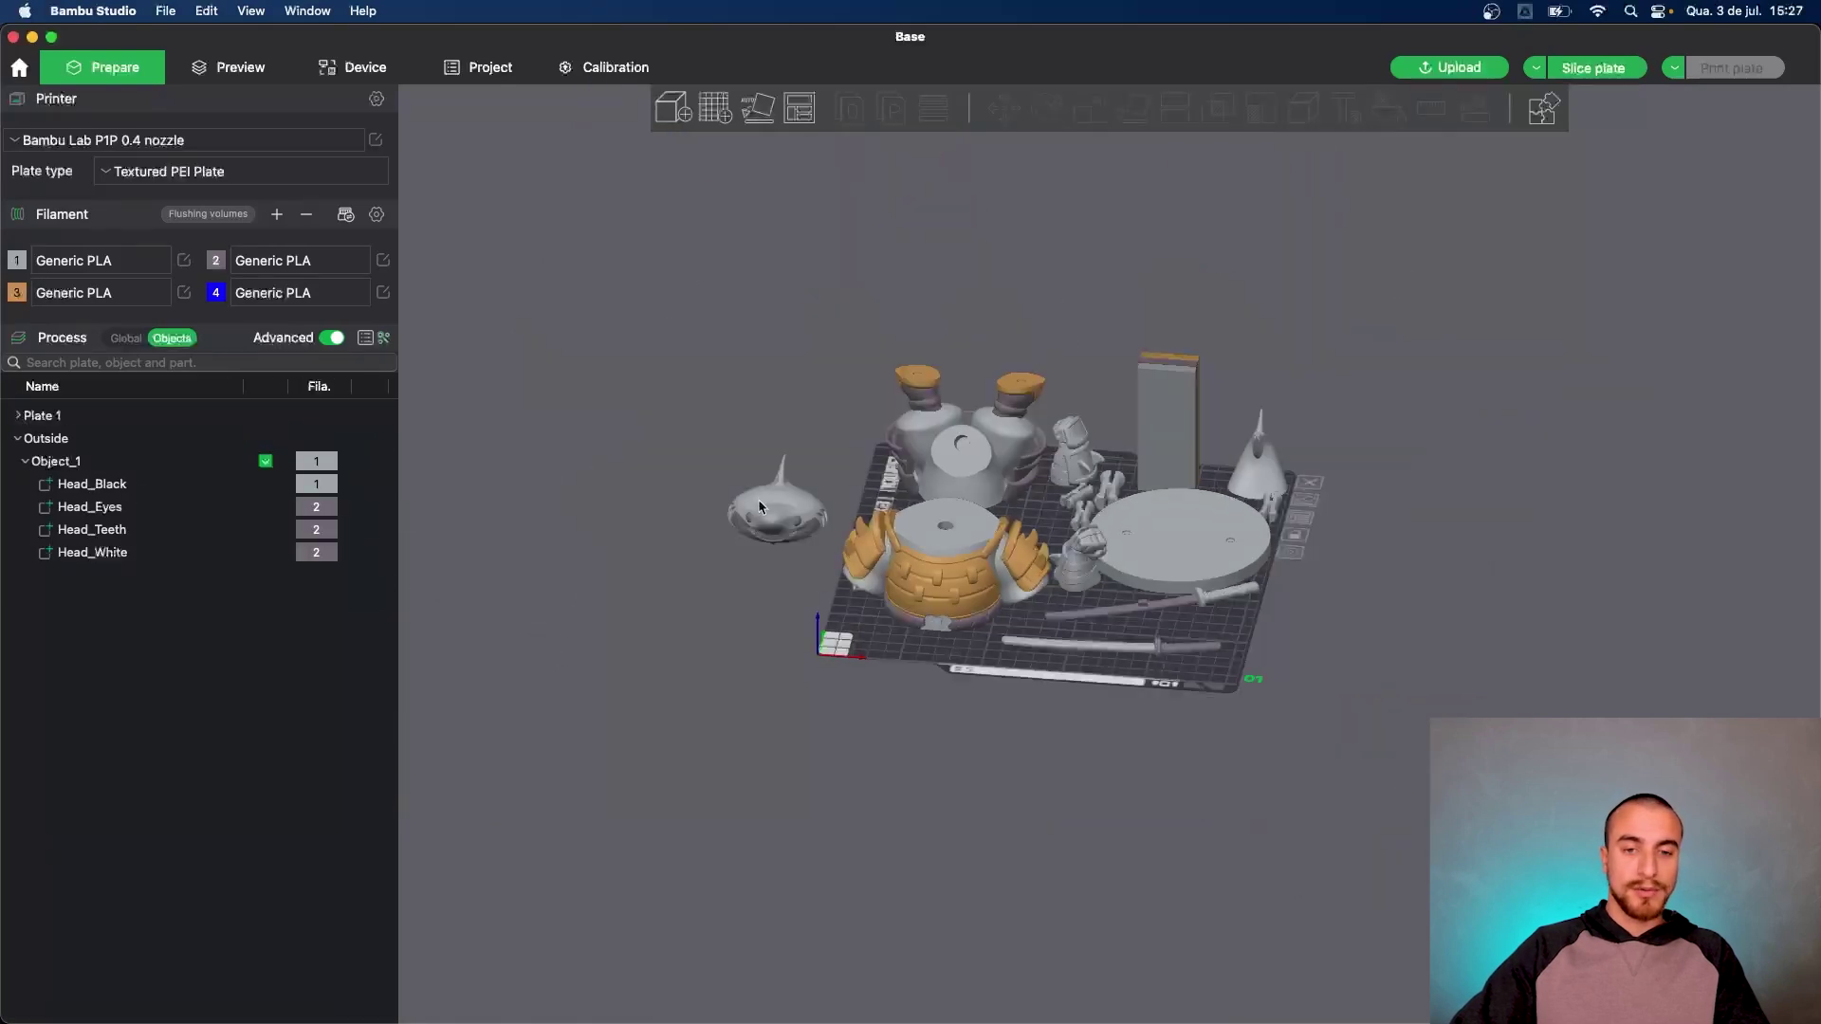
{"action": "left_click_drag", "start_coordinate": [771, 533], "coordinate": [723, 519]}
{"action": "right_click_drag", "start_coordinate": [784, 616], "coordinate": [674, 623]}
{"action": "left_click_drag", "start_coordinate": [853, 702], "coordinate": [859, 716]}
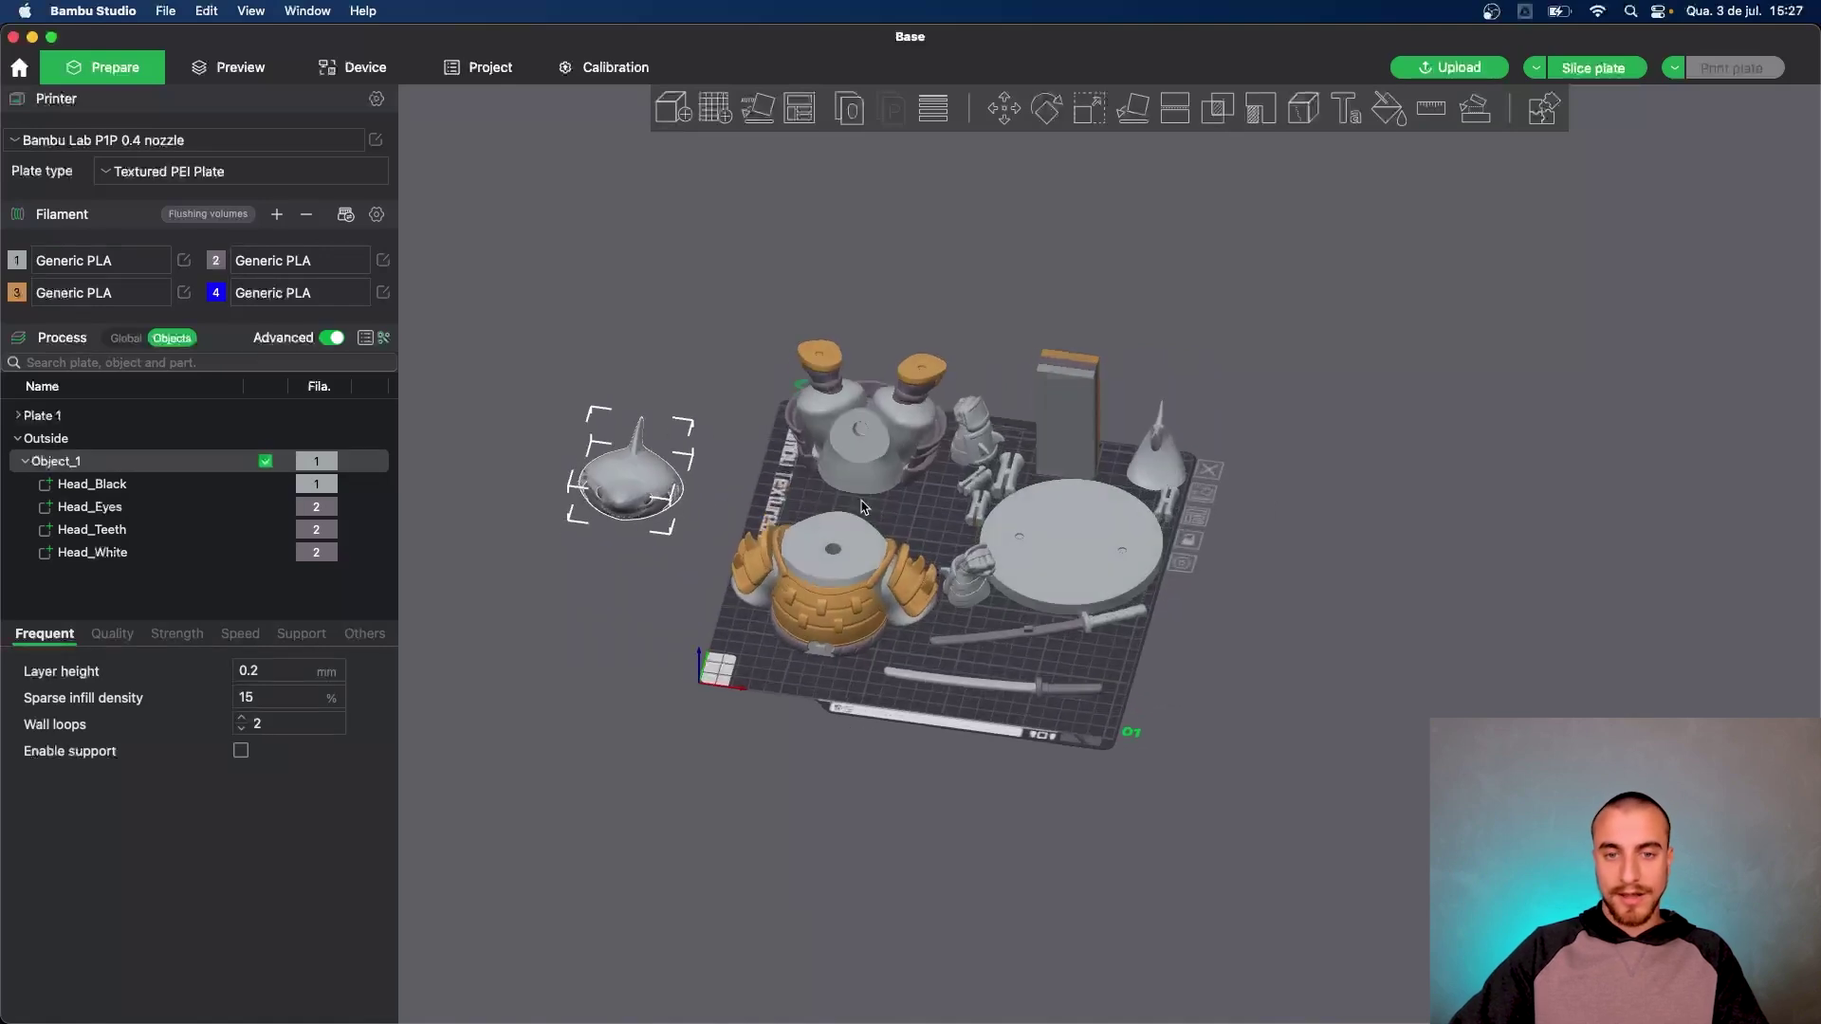
{"action": "left_click_drag", "start_coordinate": [757, 465], "coordinate": [837, 513]}
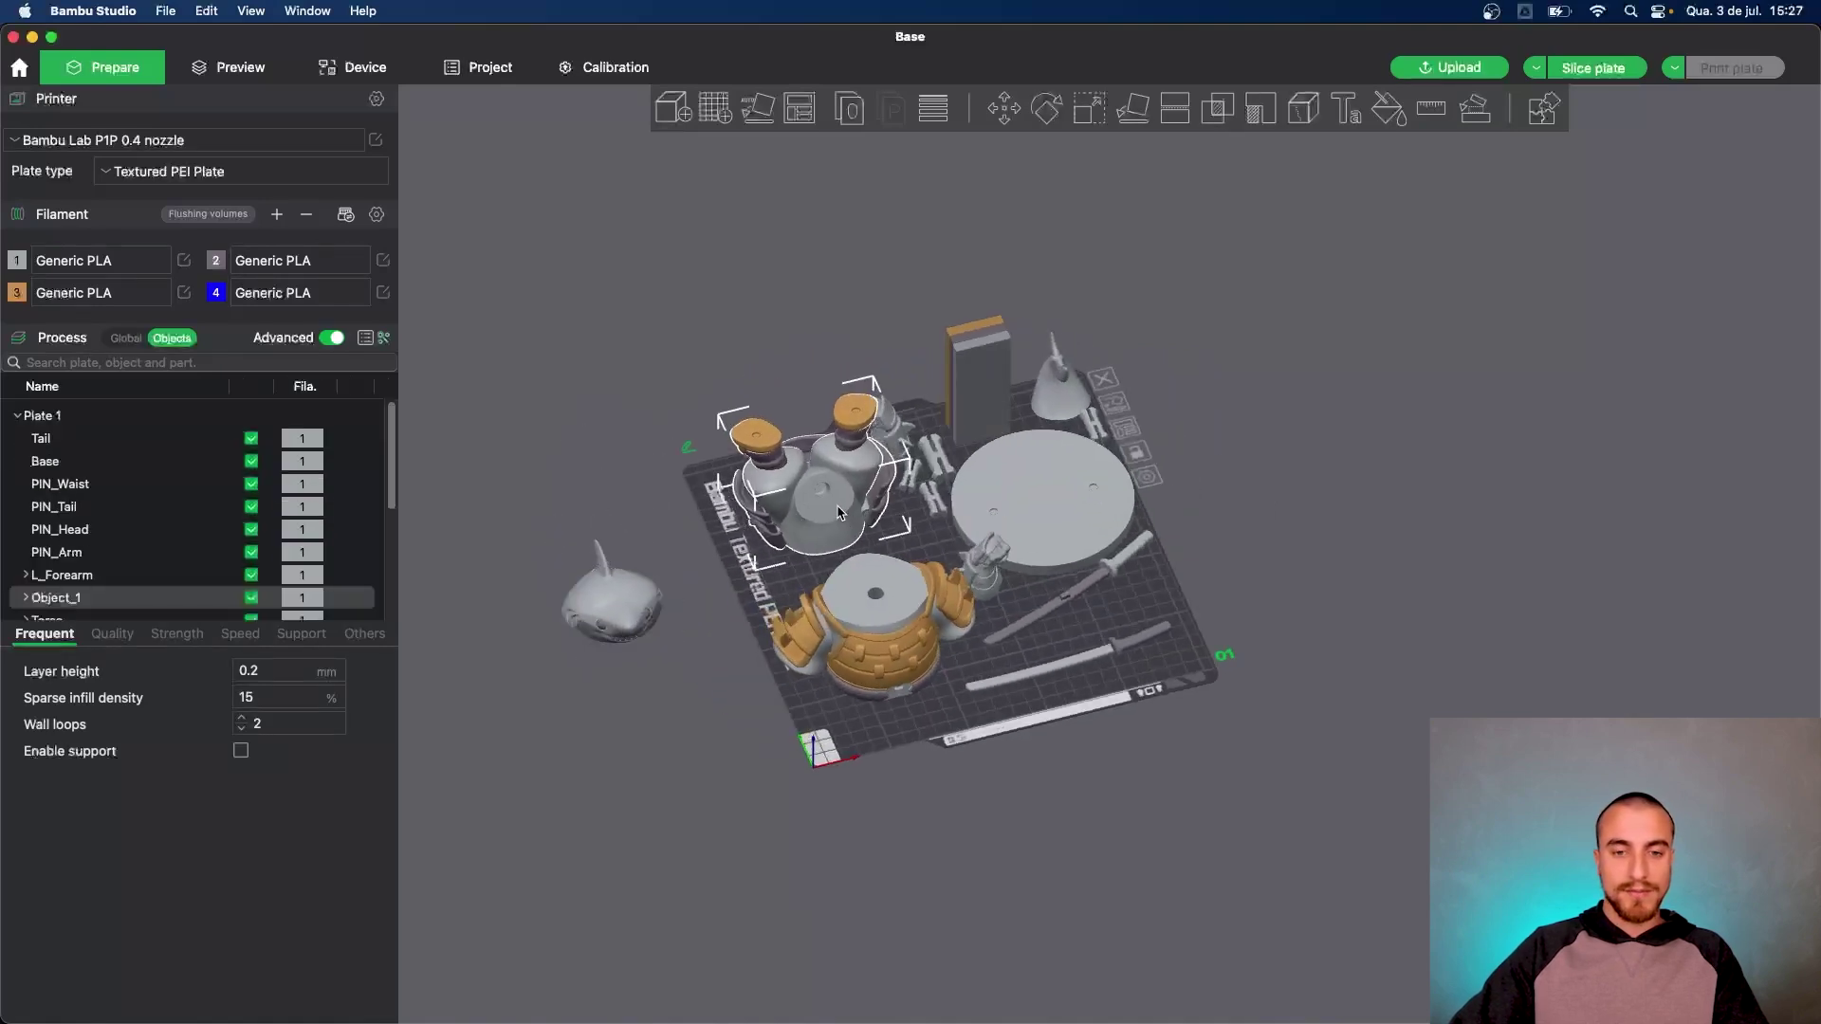
{"action": "left_click_drag", "start_coordinate": [716, 606], "coordinate": [908, 585]}
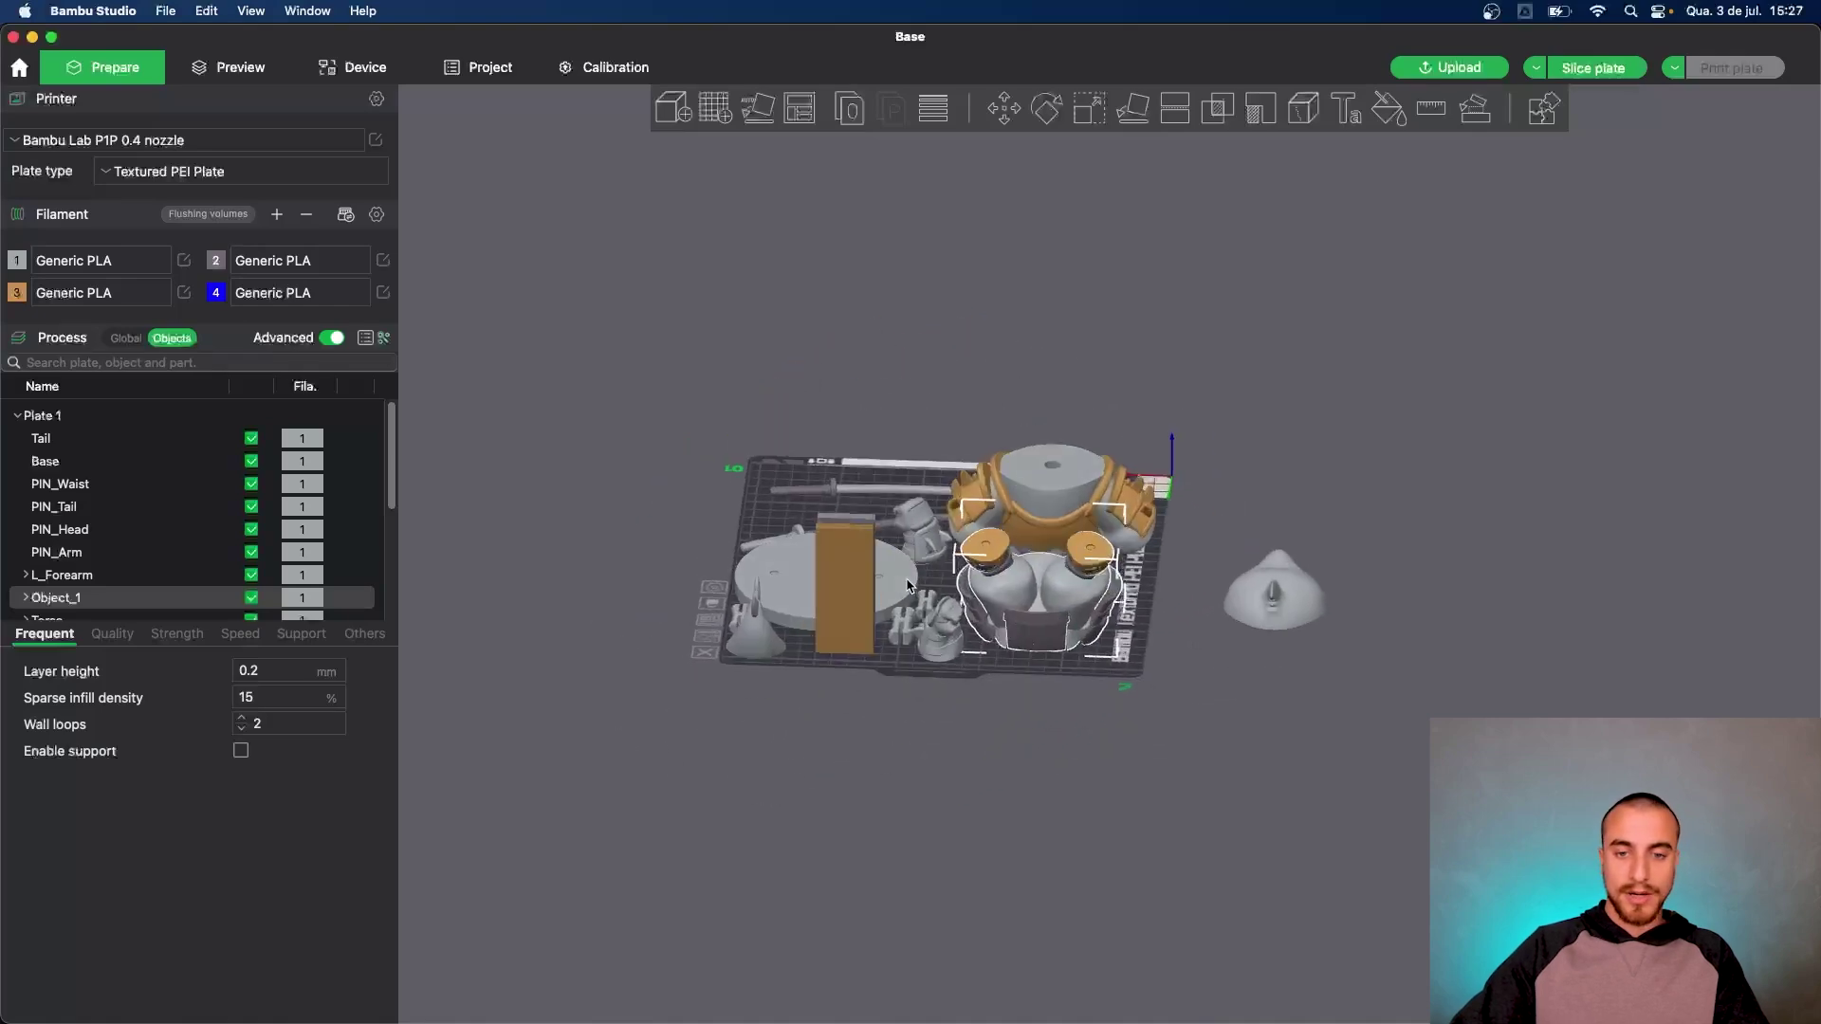
Expand the R_Forearm object, try filament 2 on the R_Forearm_1 body and assign it filament 1 instead
{"action": "left_click_drag", "start_coordinate": [936, 710], "coordinate": [967, 752]}
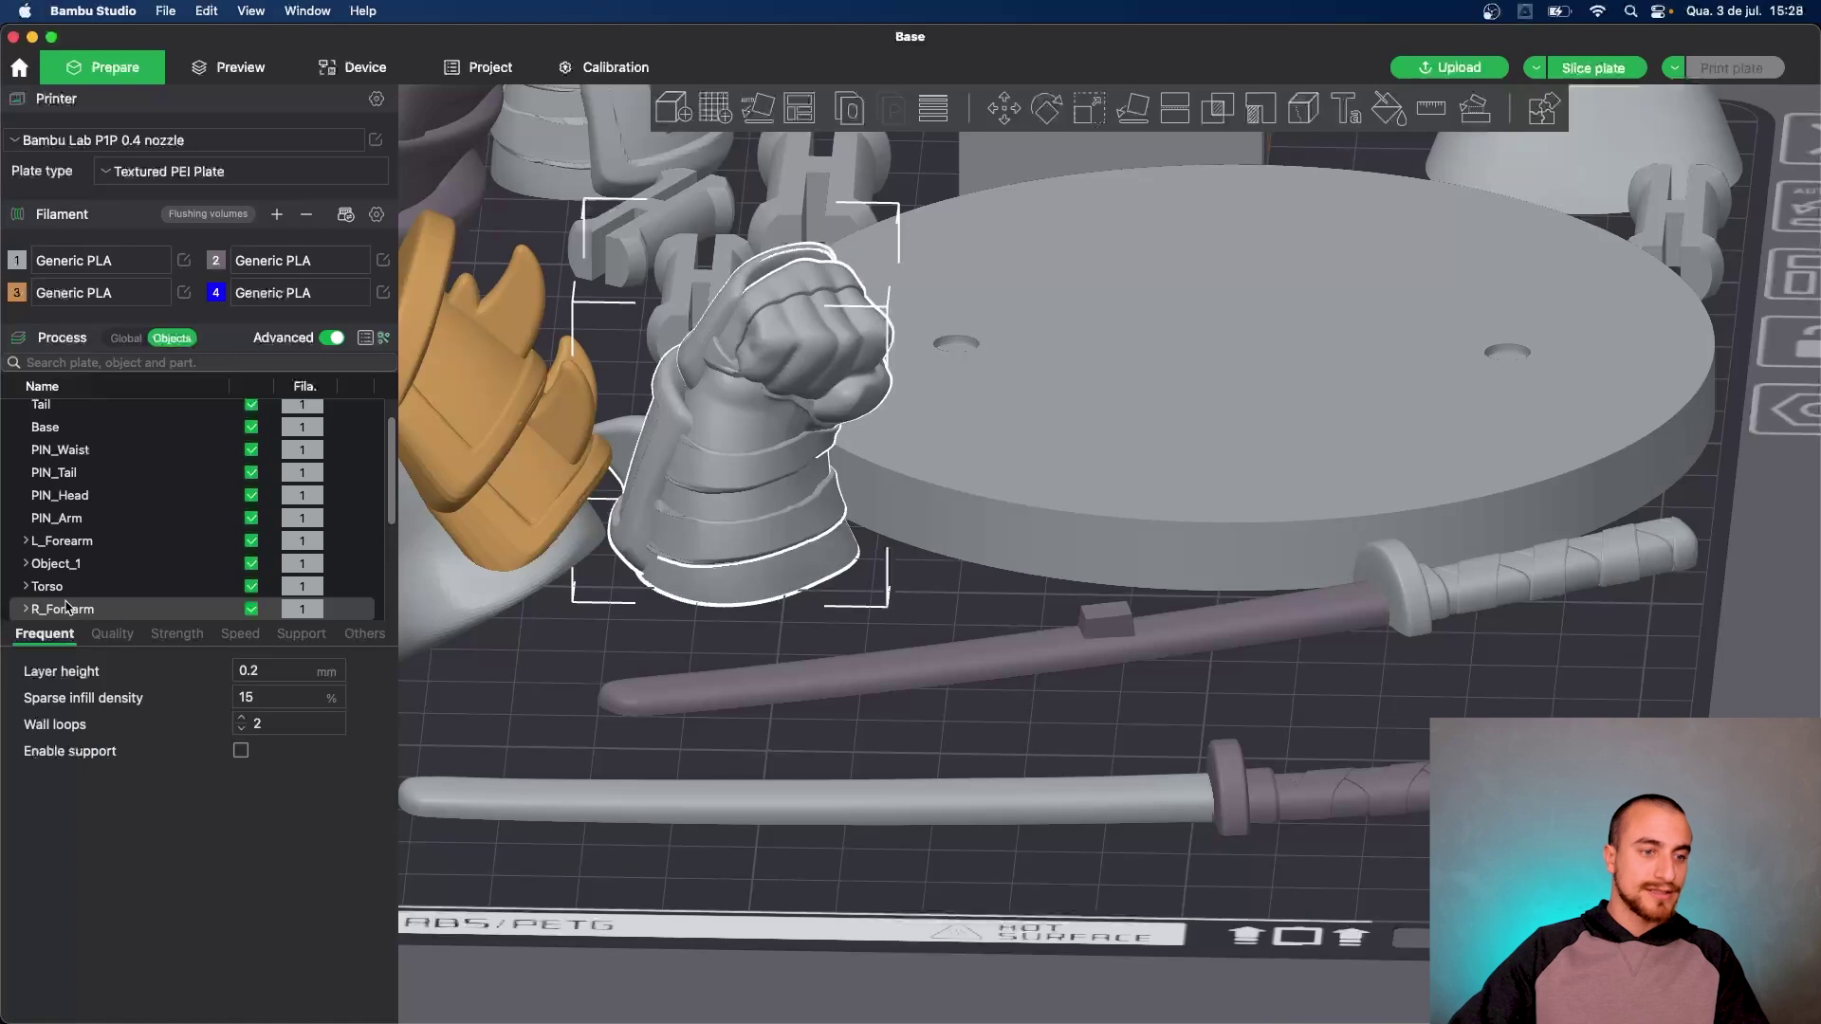
{"action": "scroll", "coordinate": [57, 602], "scroll_direction": "down", "scroll_amount": 1}
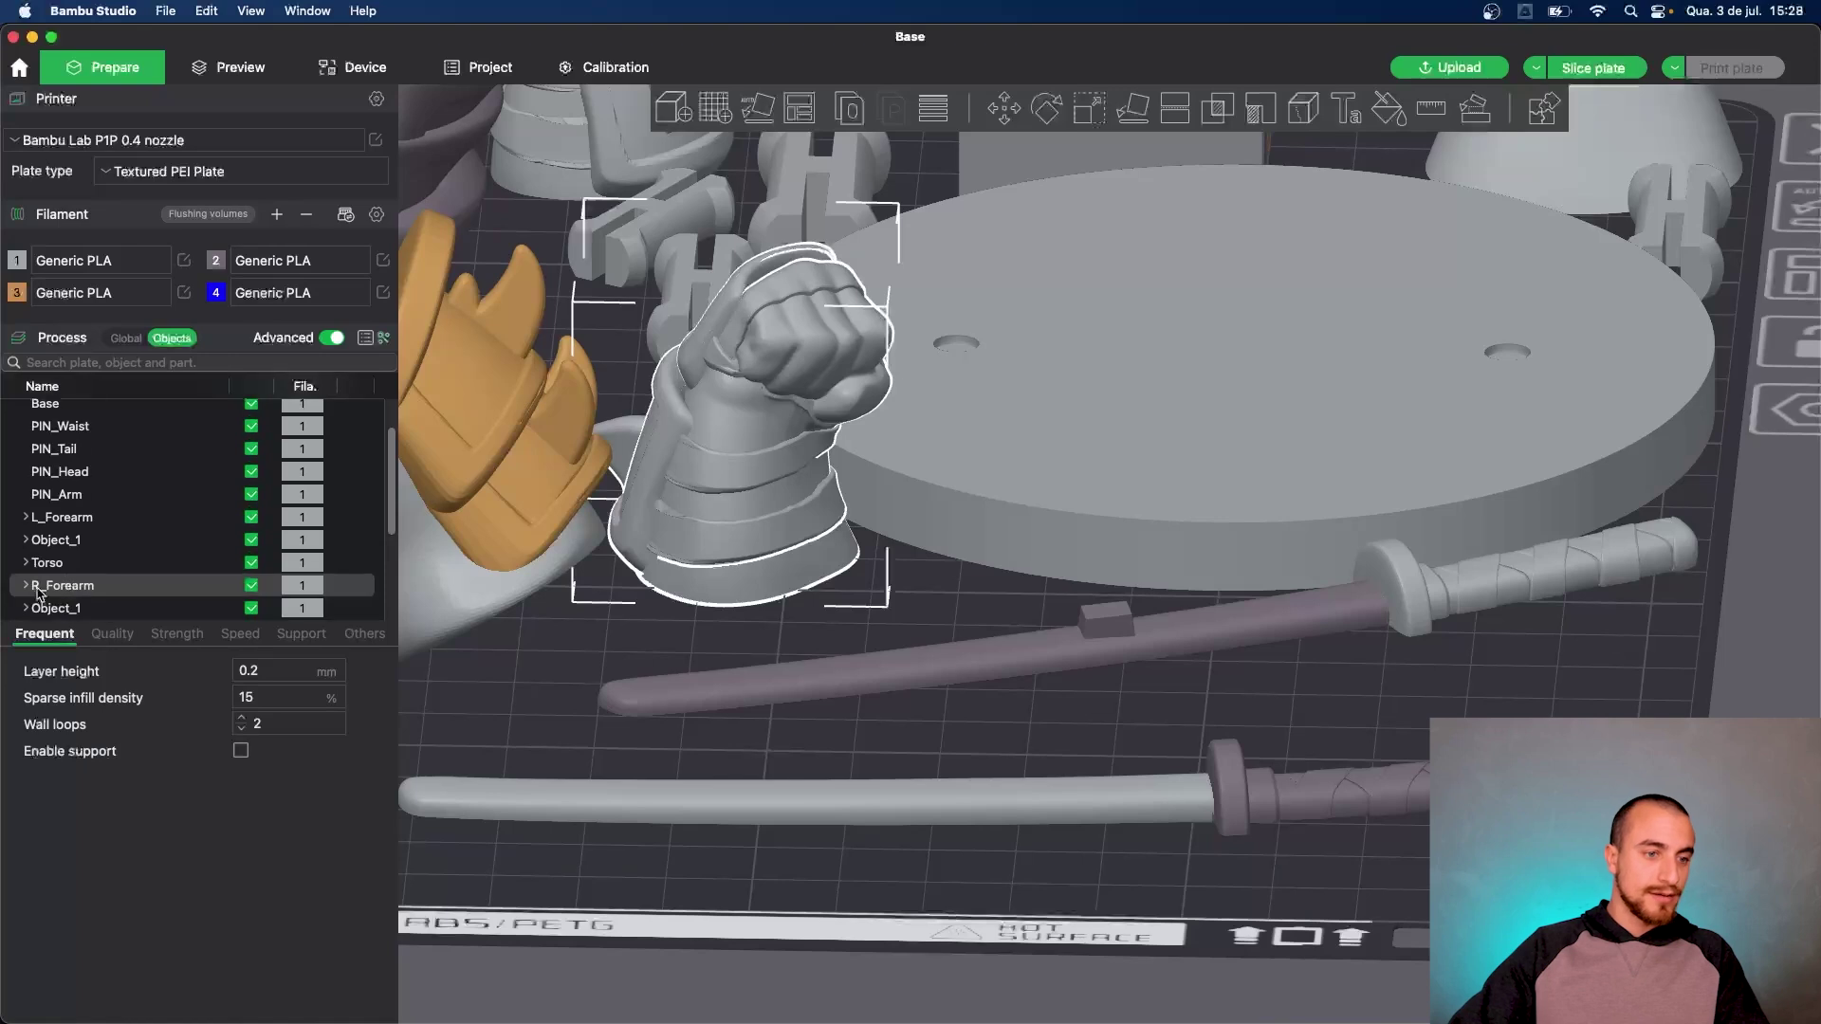
{"action": "left_click", "coordinate": [26, 587]}
{"action": "scroll", "coordinate": [95, 569], "scroll_direction": "down", "scroll_amount": 5}
{"action": "left_click", "coordinate": [124, 481]}
{"action": "left_click", "coordinate": [119, 500]}
{"action": "key", "text": "2"}
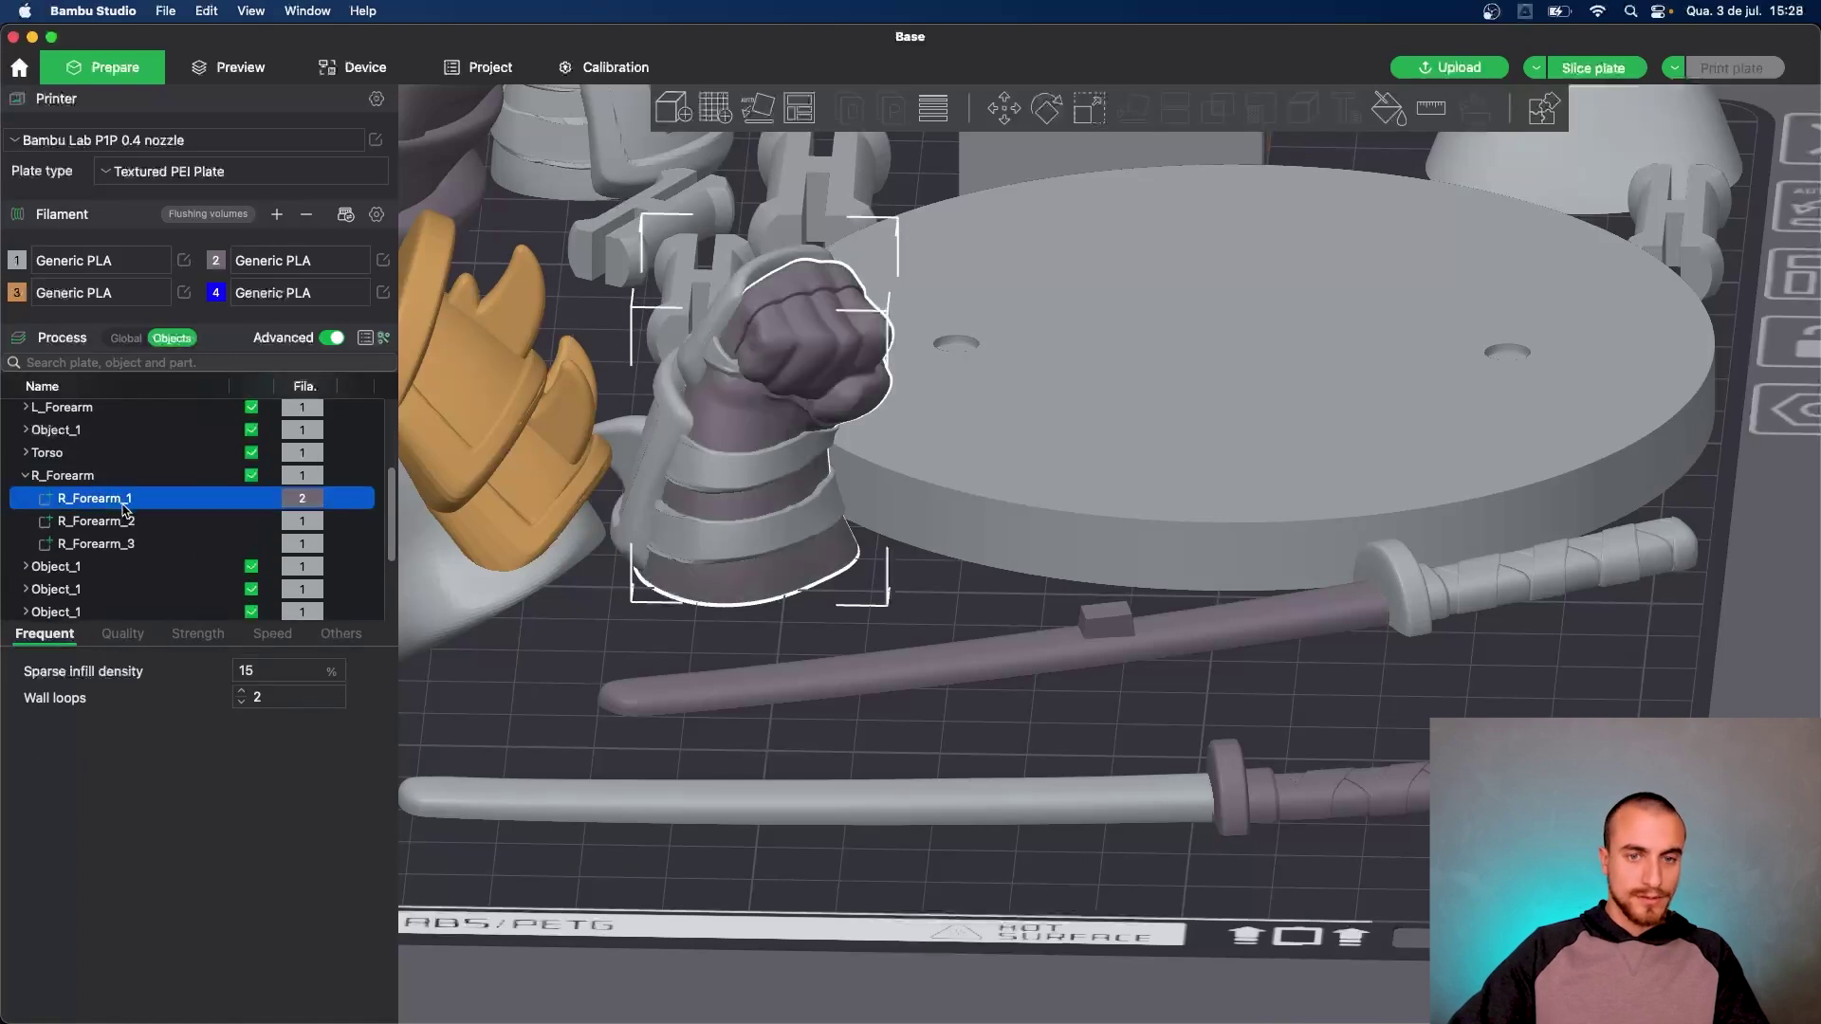
{"action": "key", "text": "1"}
Assign filament 2 to the R_Forearm_2 body and filament 3 to the R_Forearm_3 body
{"action": "left_click", "coordinate": [121, 522]}
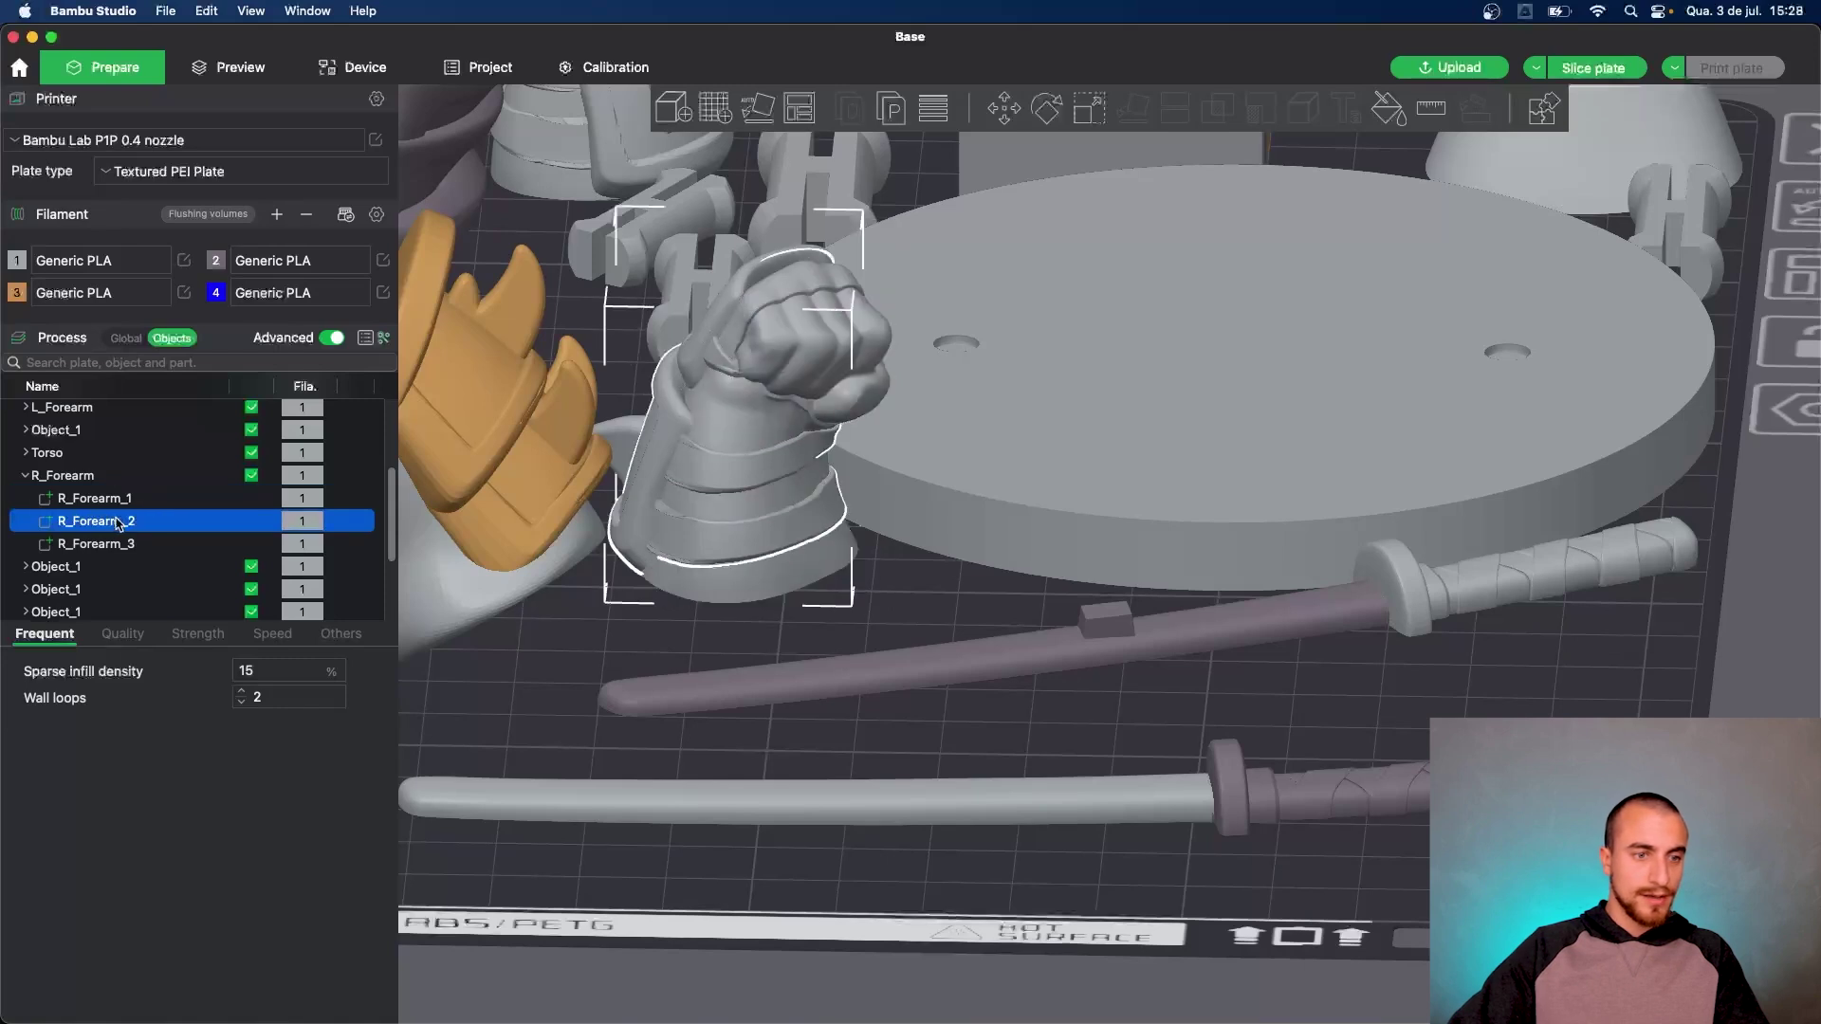
{"action": "key", "text": "2"}
{"action": "left_click", "coordinate": [116, 546]}
{"action": "key", "text": "3"}
{"action": "mouse_move", "coordinate": [643, 621]}
{"action": "left_mouse_down"}
{"action": "mouse_move", "coordinate": [768, 652]}
{"action": "mouse_move", "coordinate": [791, 638]}
{"action": "mouse_move", "coordinate": [652, 634]}
{"action": "left_mouse_up"}
{"action": "right_click_drag", "start_coordinate": [674, 601], "coordinate": [937, 559]}
Assign filament 2 to the L_Forearm_2 body and filament 3 to the L_Forearm_3 body
{"action": "scroll", "coordinate": [937, 565], "scroll_direction": "down", "scroll_amount": 5}
{"action": "left_click_drag", "start_coordinate": [1034, 593], "coordinate": [919, 658]}
{"action": "left_click", "coordinate": [974, 601]}
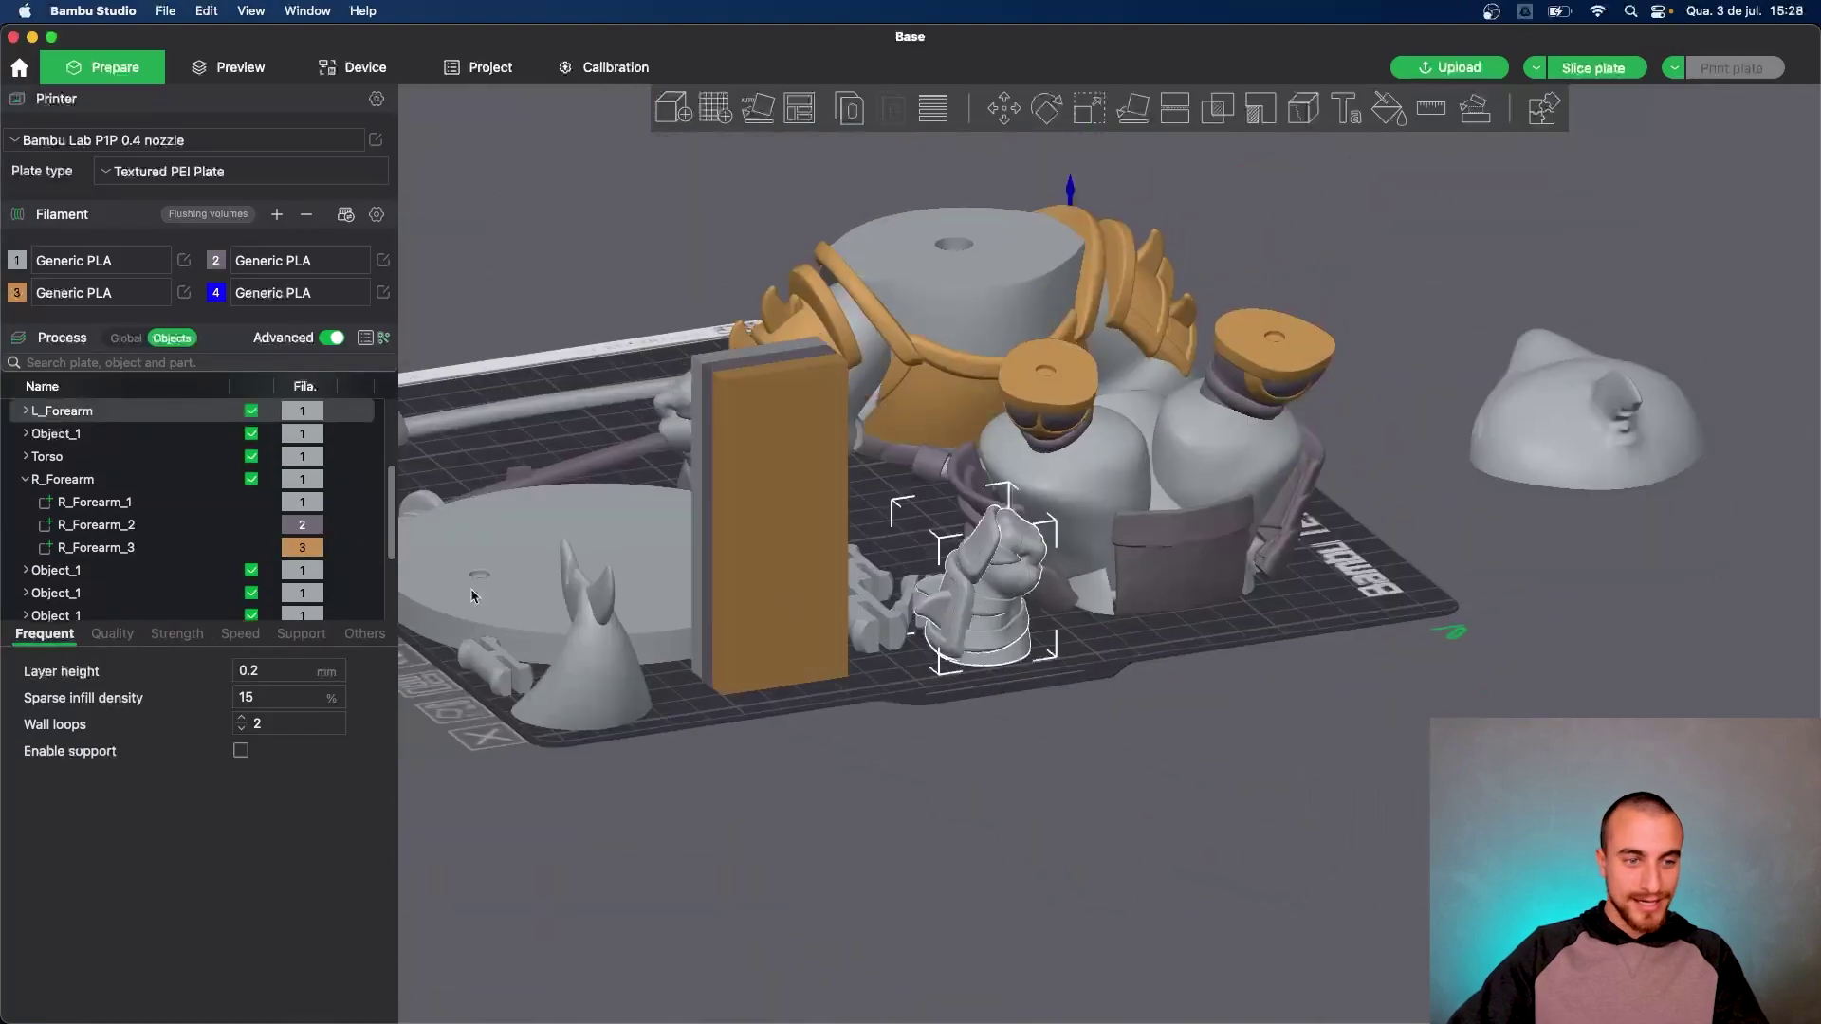
{"action": "left_click", "coordinate": [24, 411]}
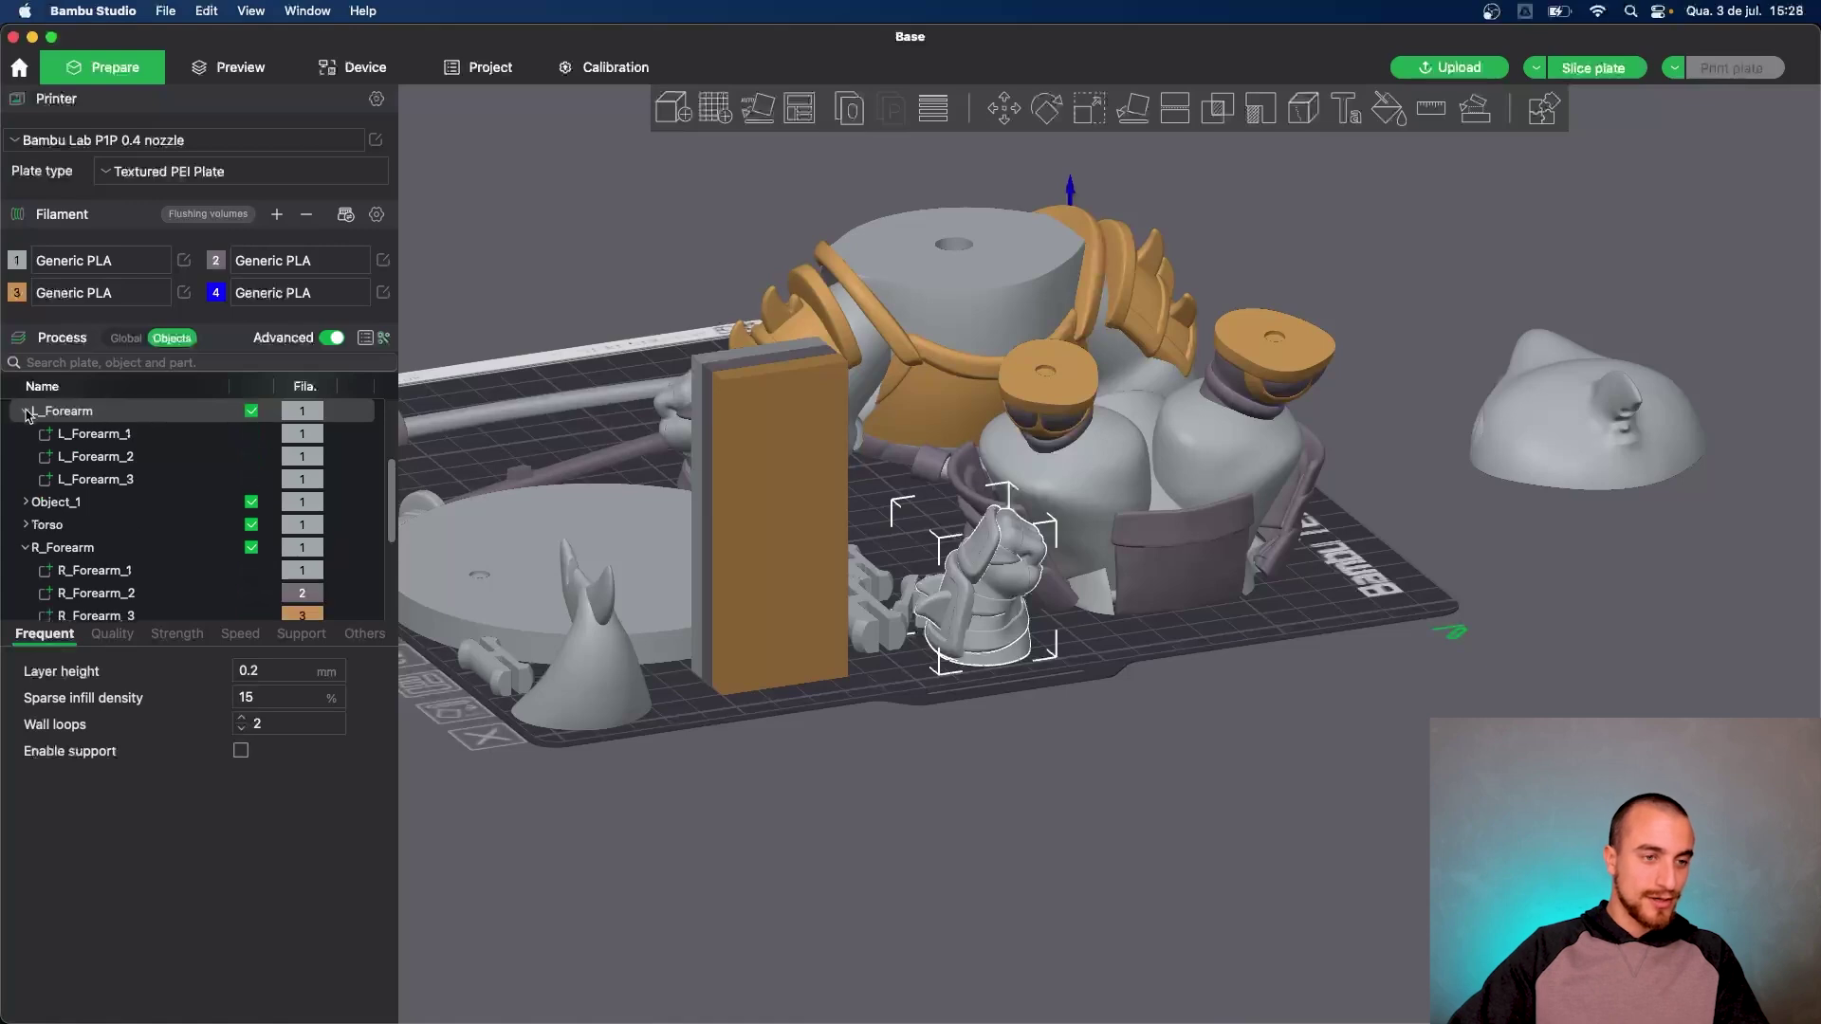
{"action": "left_click", "coordinate": [114, 459]}
{"action": "key", "text": "2"}
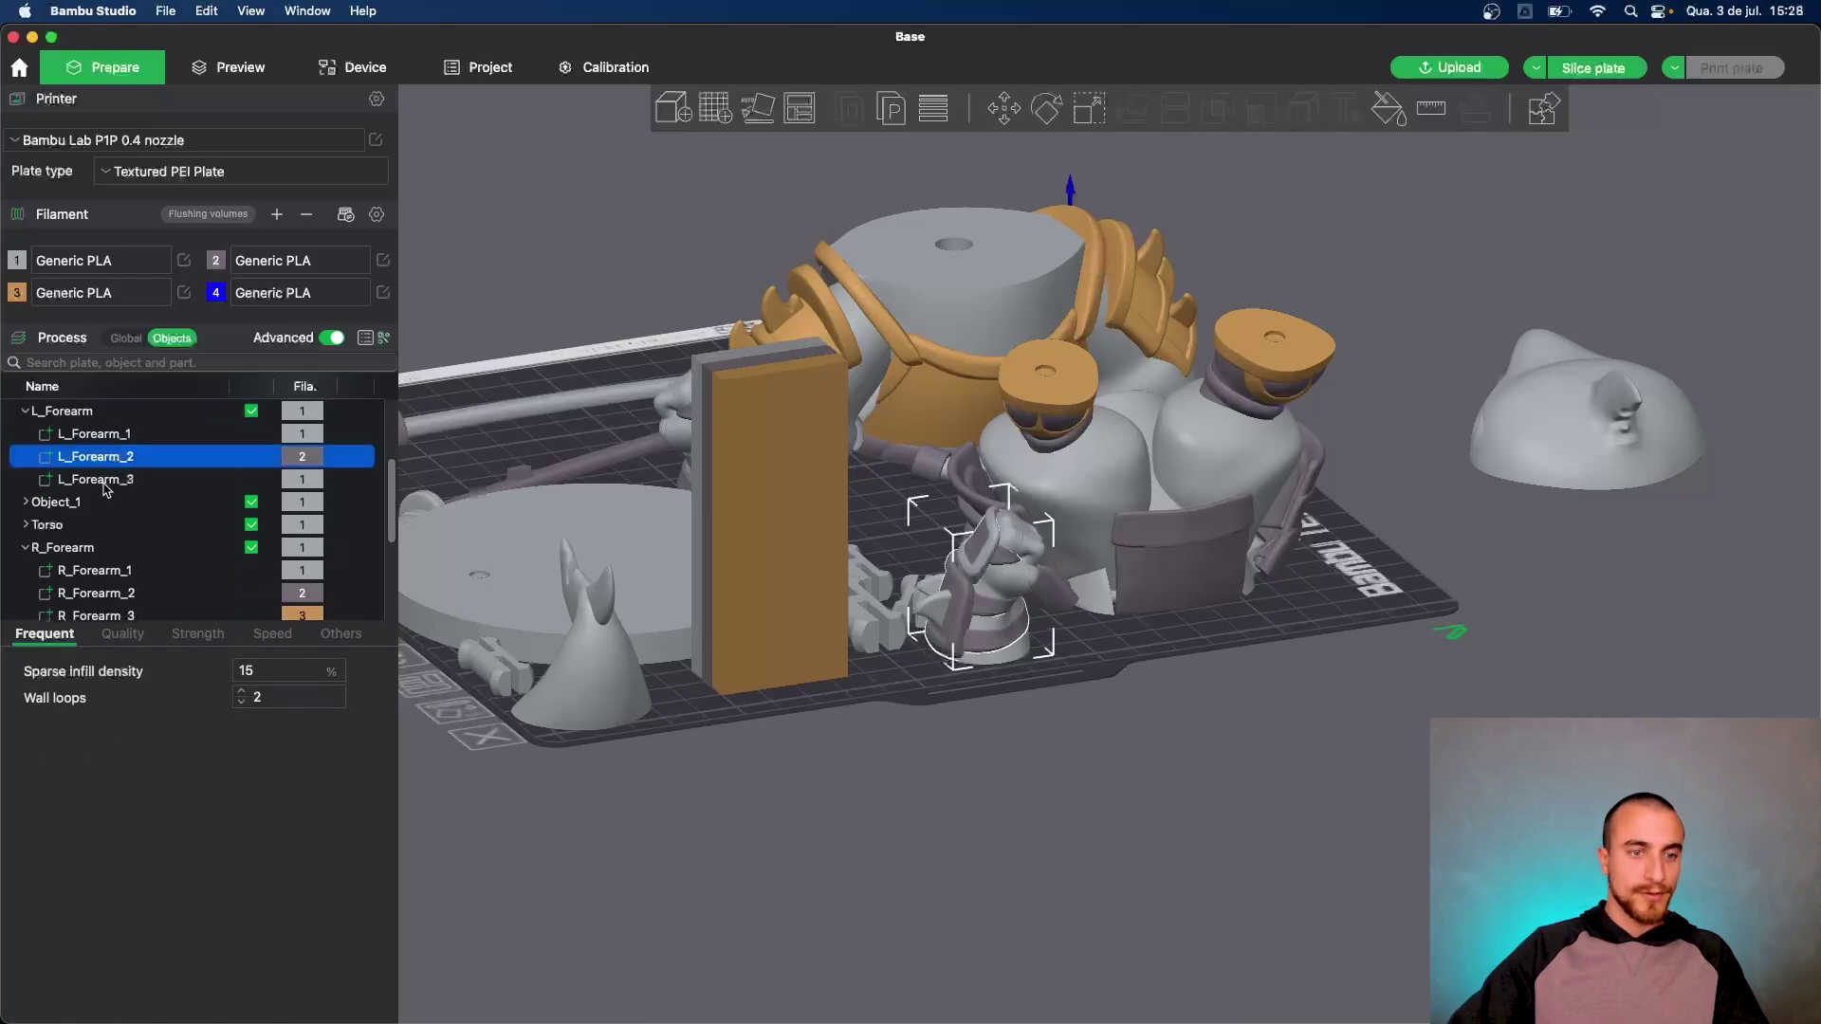
{"action": "left_click", "coordinate": [106, 481]}
{"action": "key", "text": "3"}
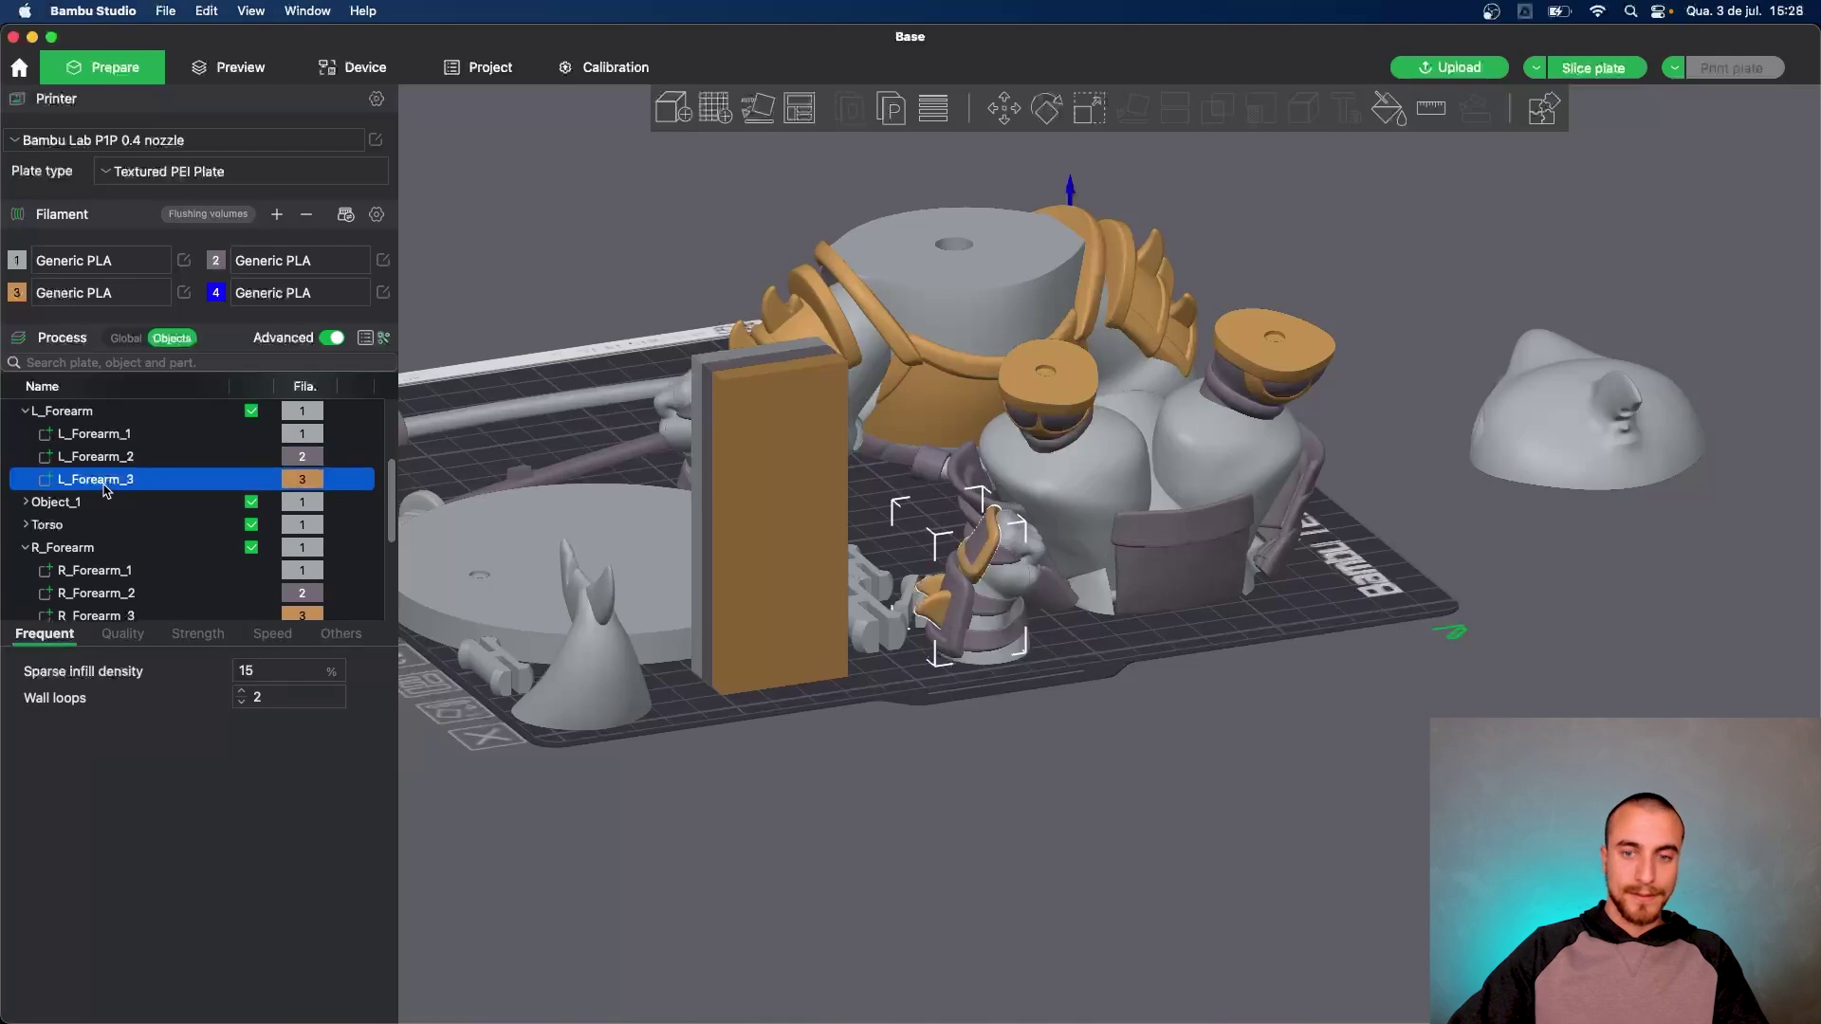
{"action": "mouse_move", "coordinate": [976, 740]}
{"action": "left_mouse_down"}
{"action": "mouse_move", "coordinate": [901, 759]}
{"action": "mouse_move", "coordinate": [954, 762]}
{"action": "left_mouse_up"}
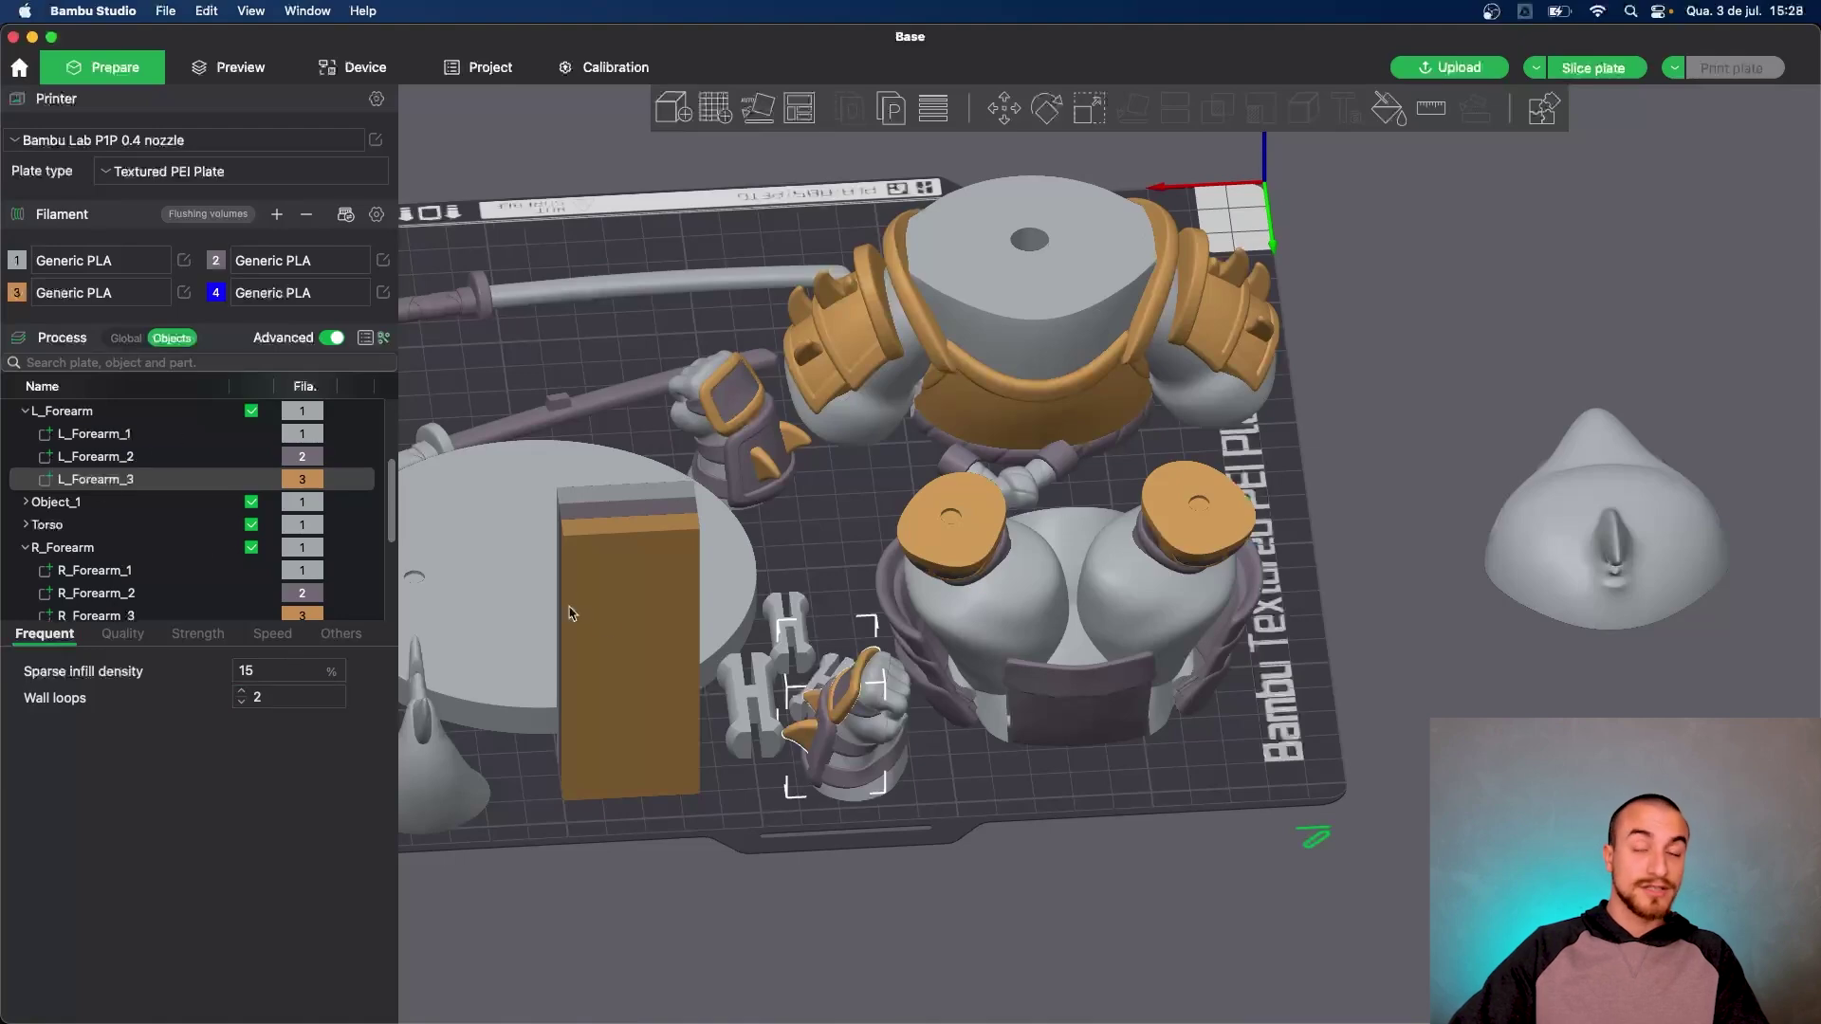
Move the tail to the free area between the torso and the legs, and the knot between the two swords
{"action": "left_click_drag", "start_coordinate": [763, 796], "coordinate": [894, 809]}
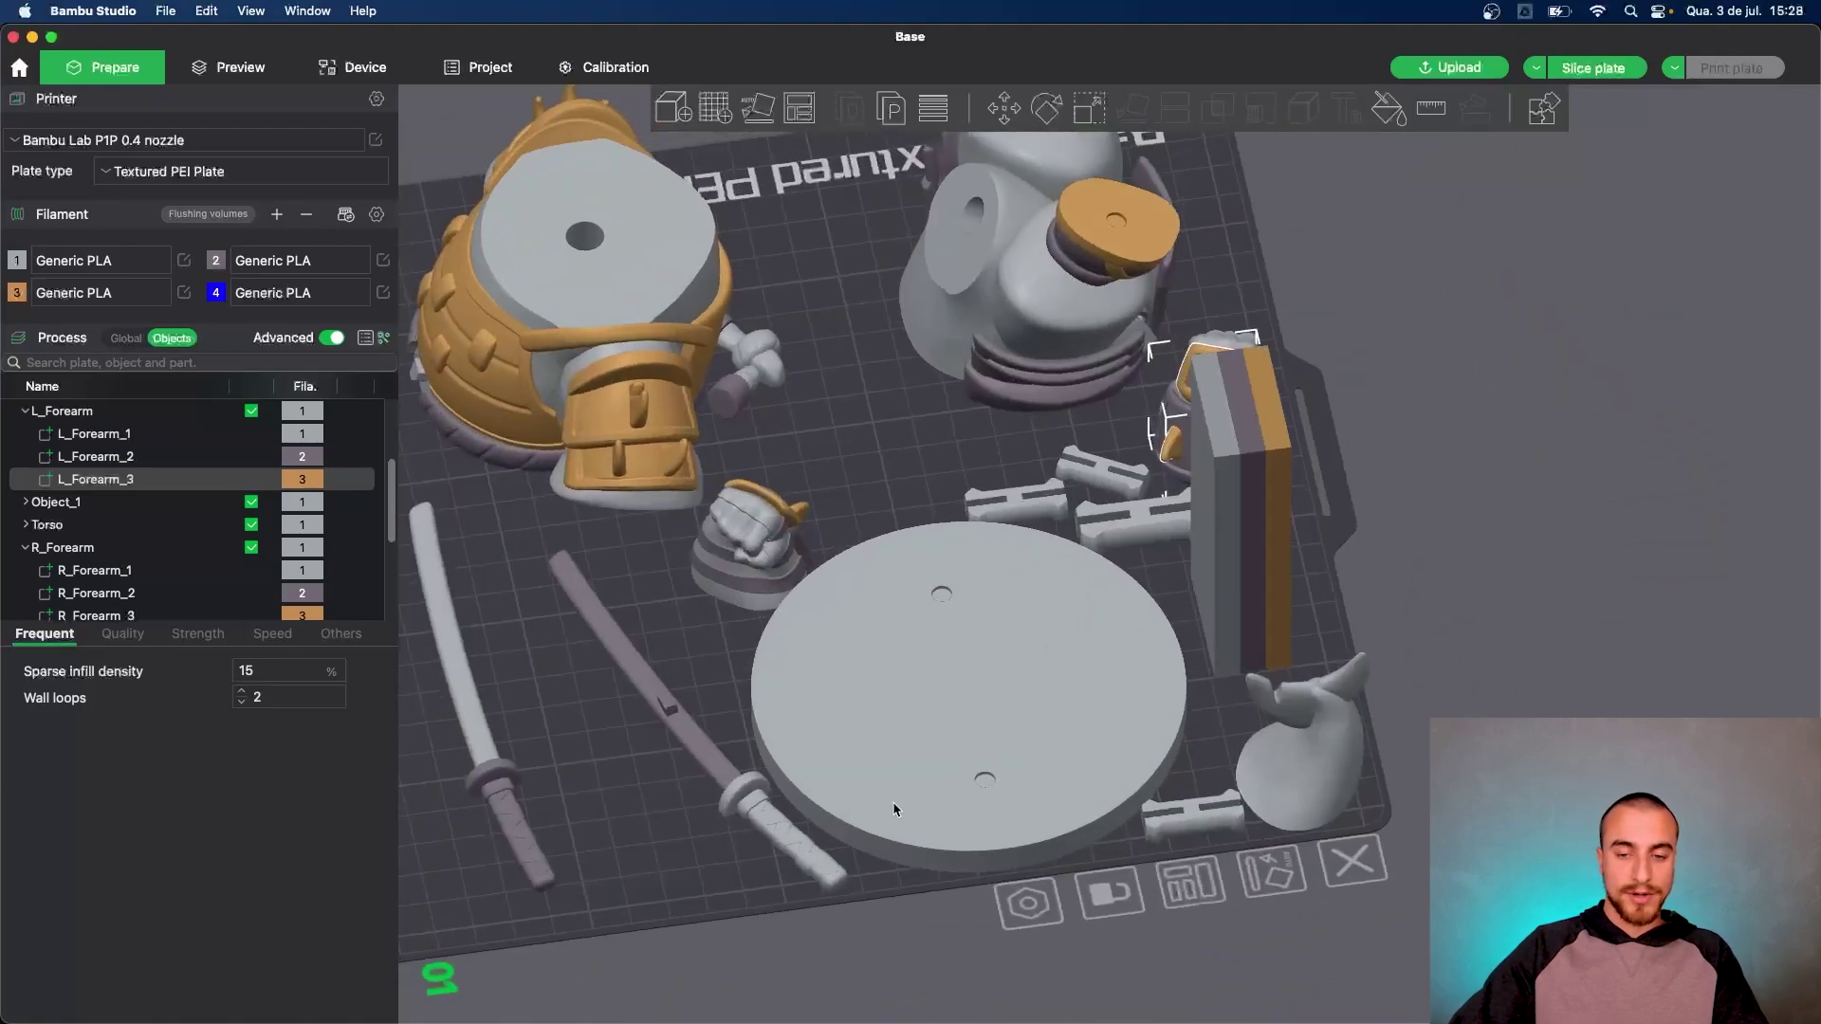
{"action": "left_click", "coordinate": [1322, 767]}
{"action": "left_click_drag", "start_coordinate": [1323, 766], "coordinate": [845, 432]}
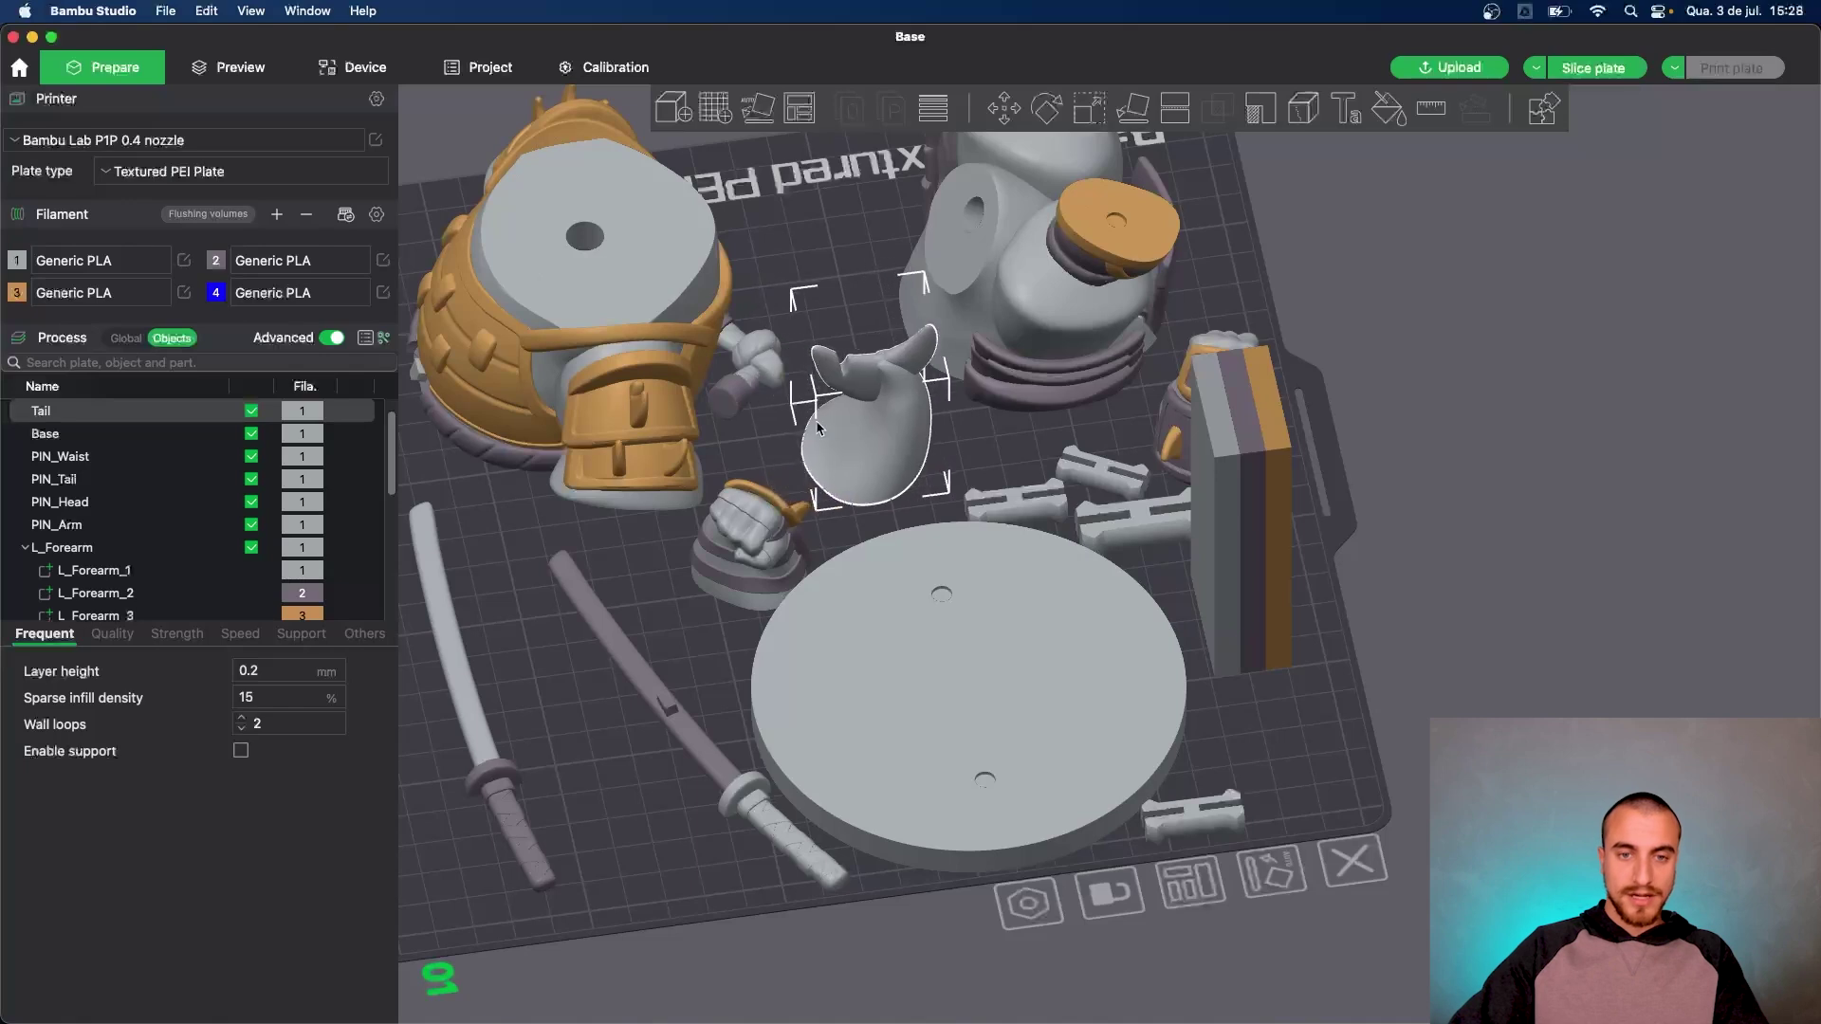
{"action": "left_click", "coordinate": [754, 368]}
{"action": "left_click_drag", "start_coordinate": [754, 367], "coordinate": [555, 675]}
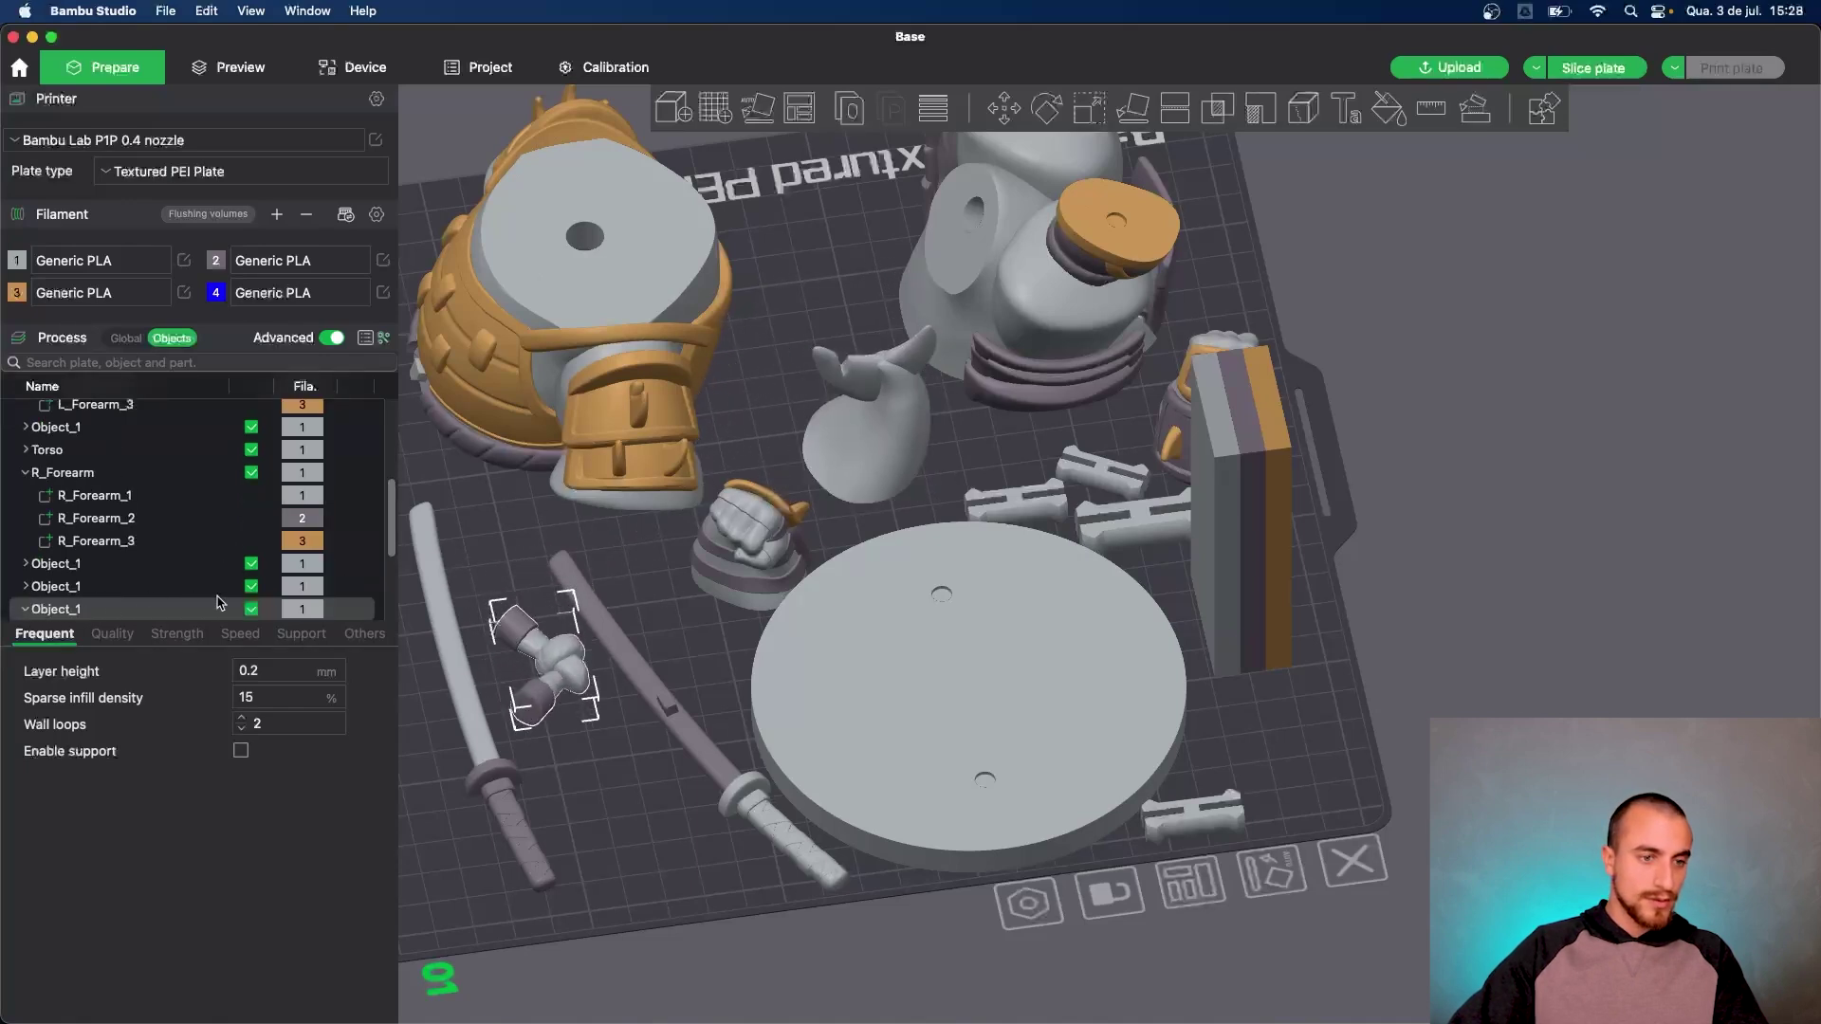
Try filament 2 on the Knot_Black body and assign it filament 3 instead
{"action": "scroll", "coordinate": [185, 566], "scroll_direction": "down", "scroll_amount": 4}
{"action": "left_click", "coordinate": [205, 448]}
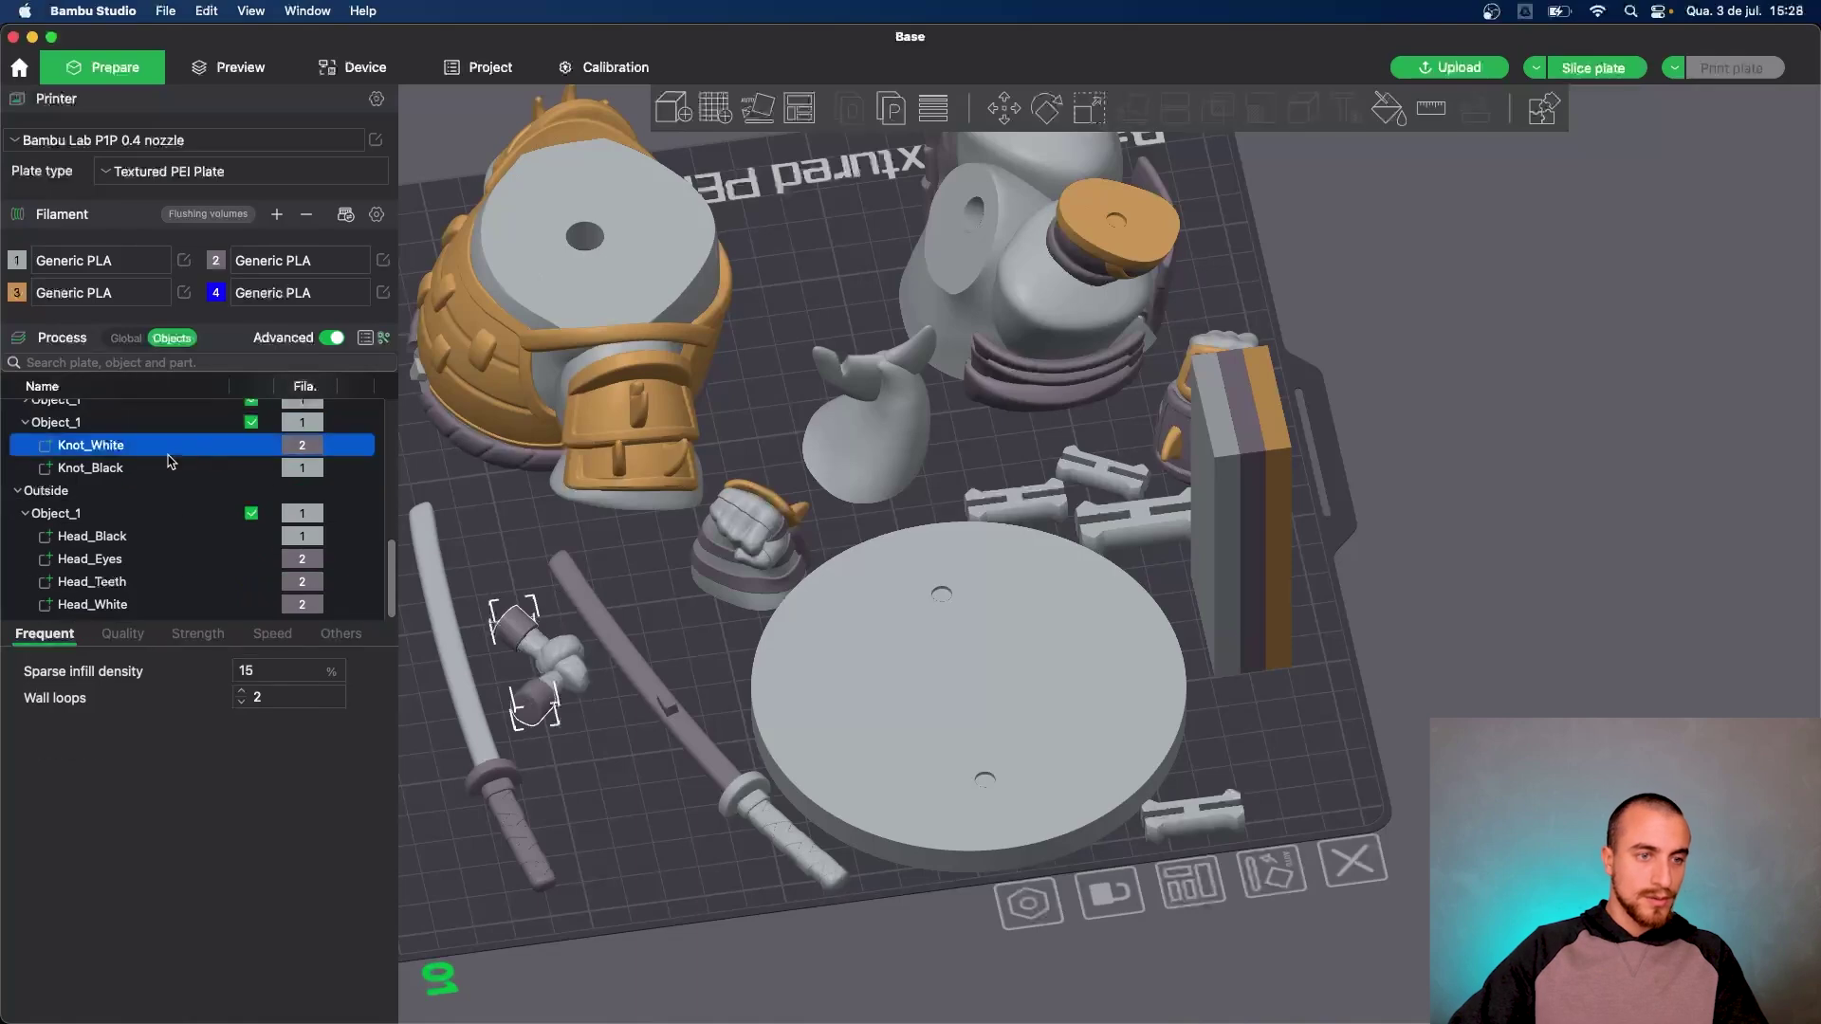
{"action": "left_click", "coordinate": [168, 467]}
{"action": "key", "text": "2"}
{"action": "key", "text": "3"}
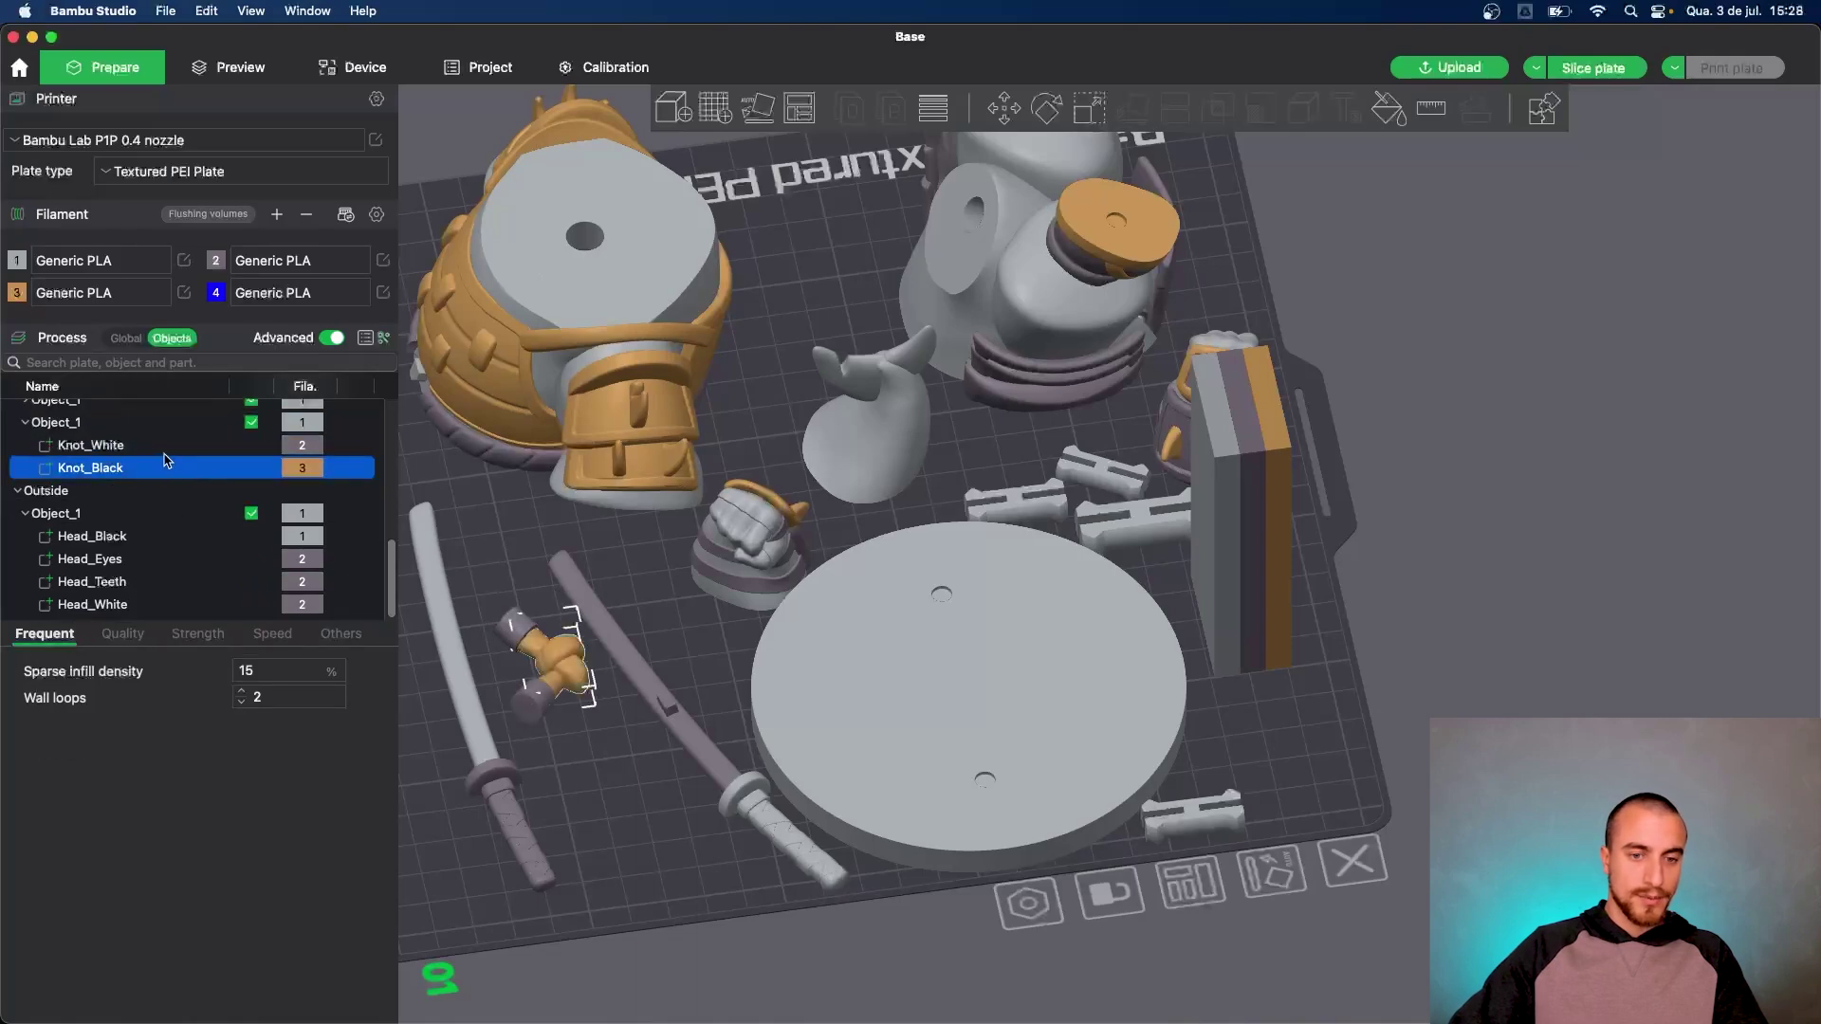
Move the four connector pins off the build plate
{"action": "left_click_drag", "start_coordinate": [564, 773], "coordinate": [705, 793]}
{"action": "left_click_drag", "start_coordinate": [825, 792], "coordinate": [969, 769]}
{"action": "left_click_drag", "start_coordinate": [901, 270], "coordinate": [1297, 370]}
{"action": "left_click_drag", "start_coordinate": [853, 351], "coordinate": [1165, 389]}
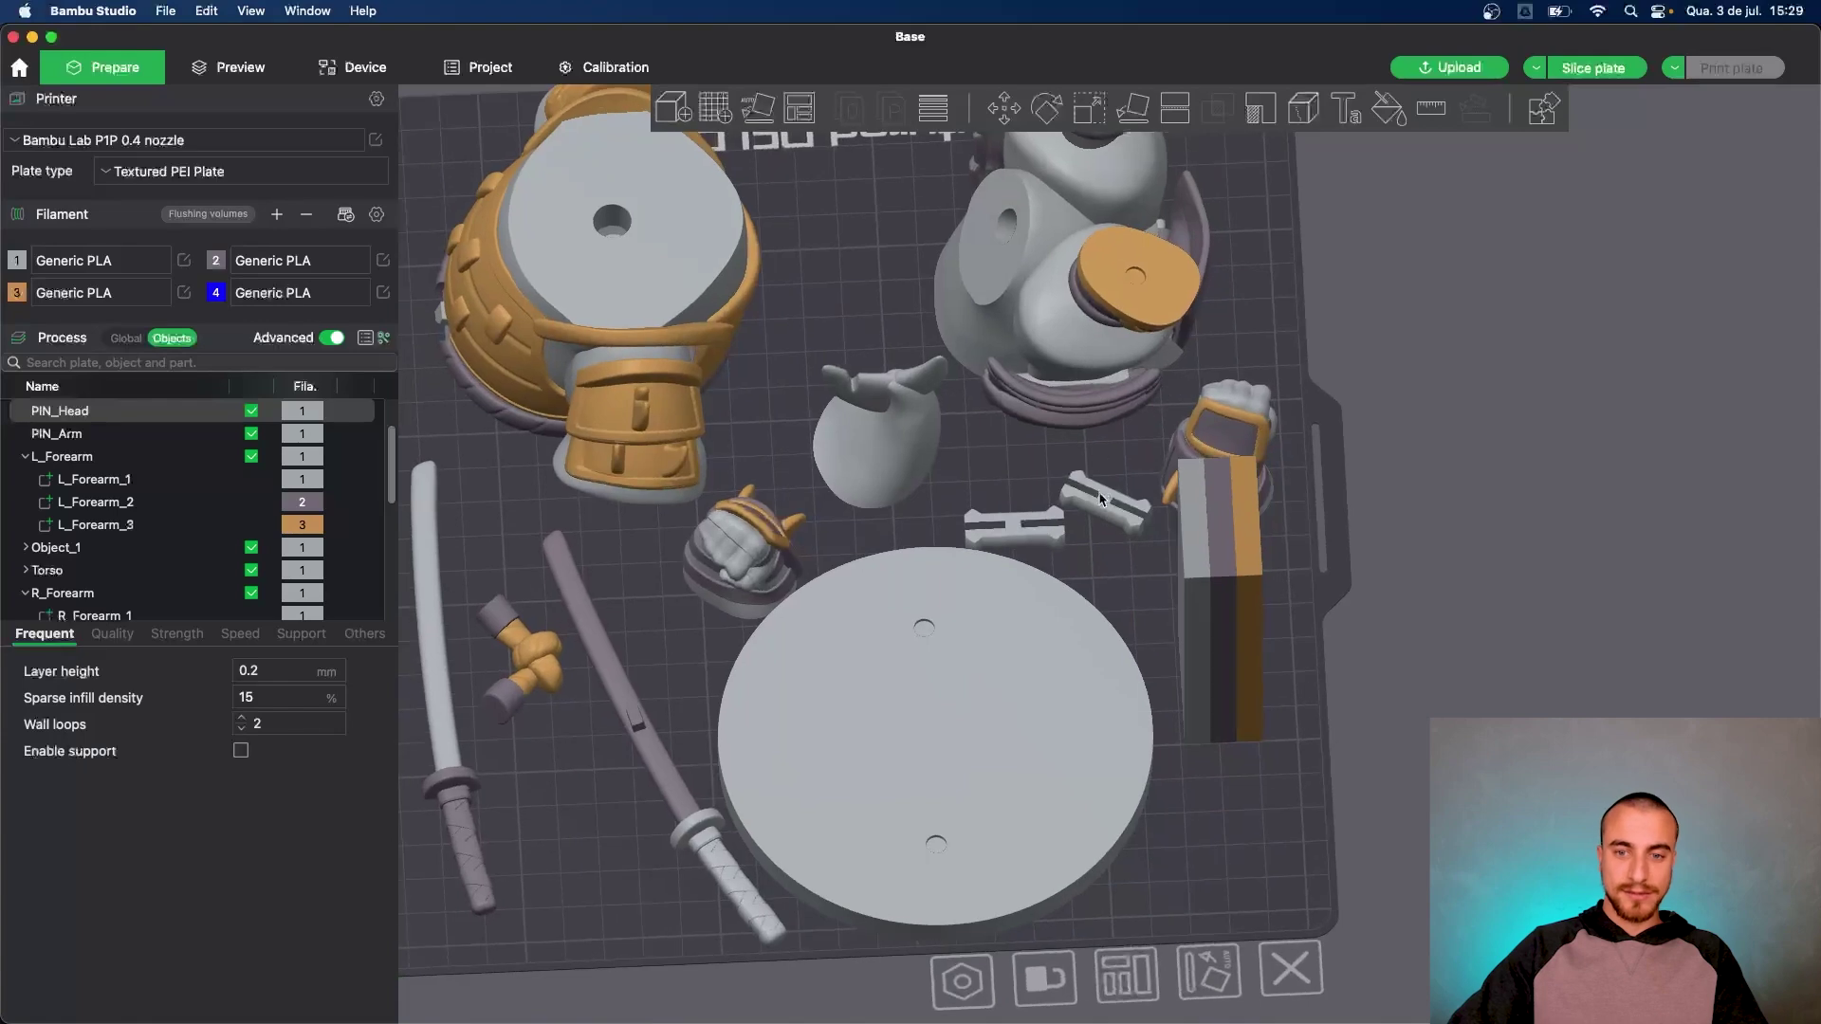
{"action": "left_click_drag", "start_coordinate": [1101, 499], "coordinate": [1456, 339]}
{"action": "left_click_drag", "start_coordinate": [1011, 526], "coordinate": [1595, 429]}
{"action": "scroll", "coordinate": [1338, 540], "scroll_direction": "down", "scroll_amount": 6}
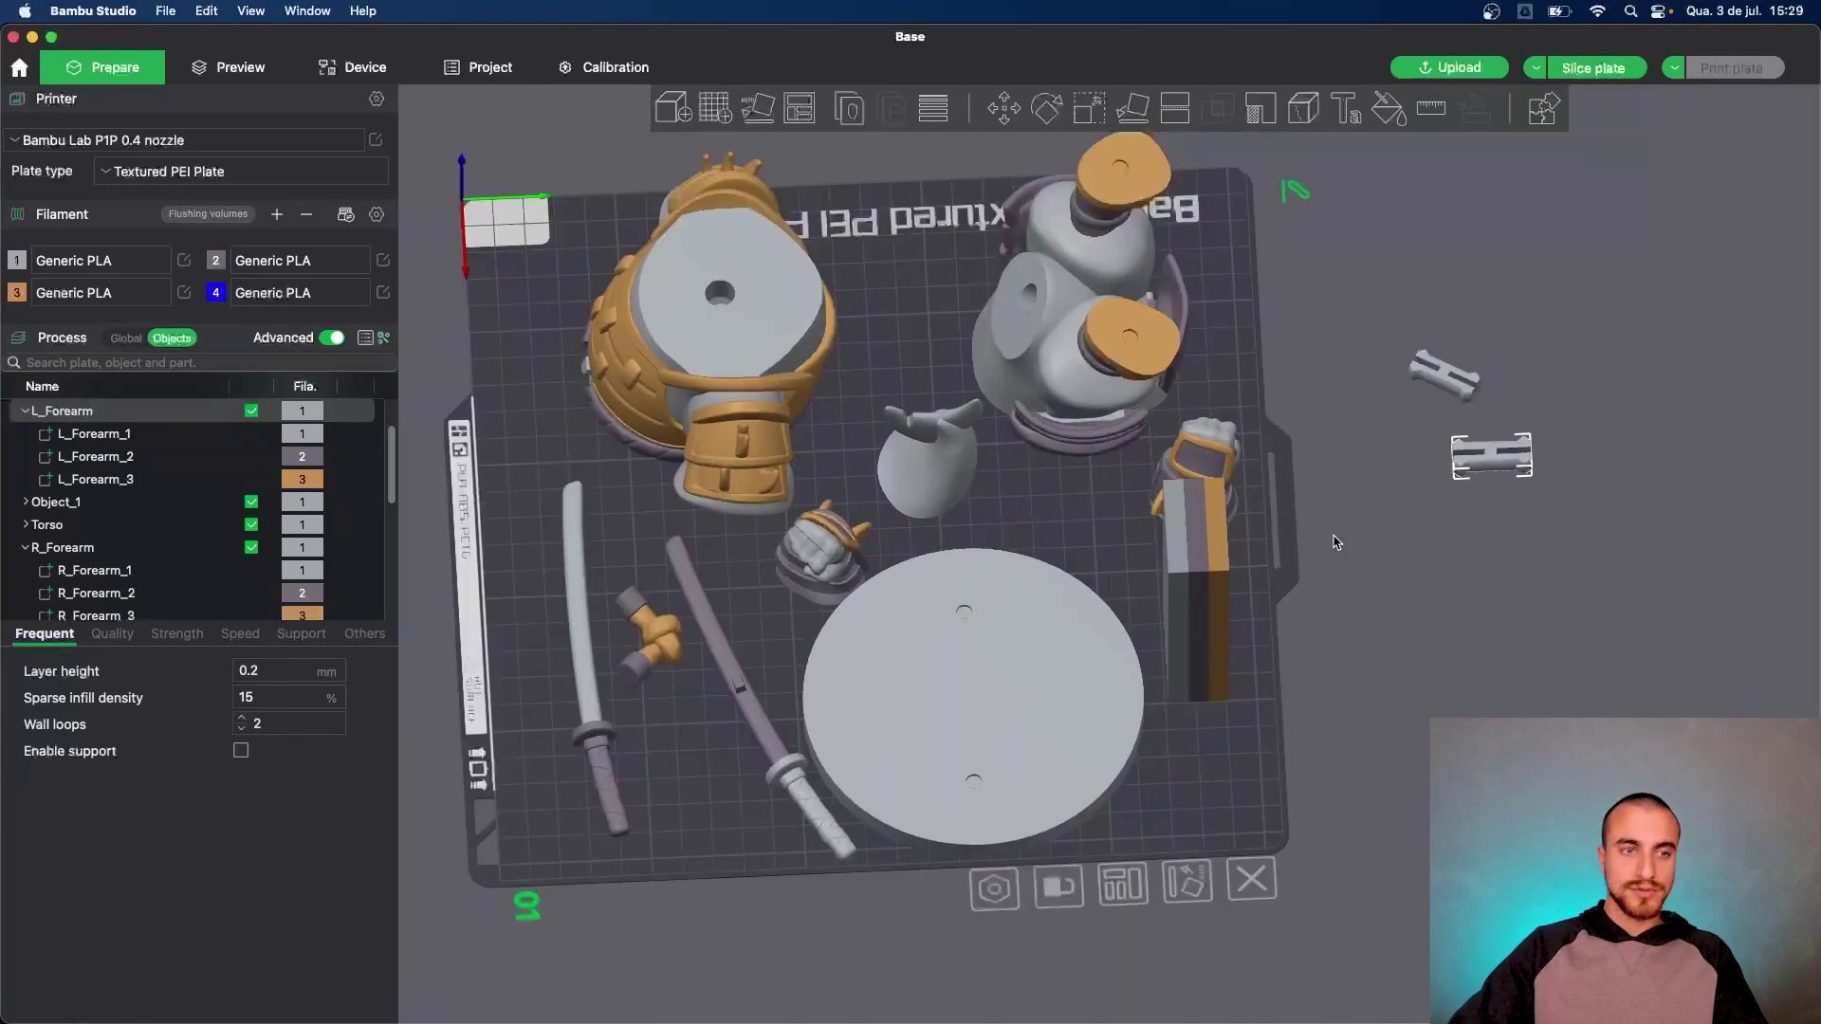
{"action": "left_click_drag", "start_coordinate": [1321, 634], "coordinate": [1425, 599]}
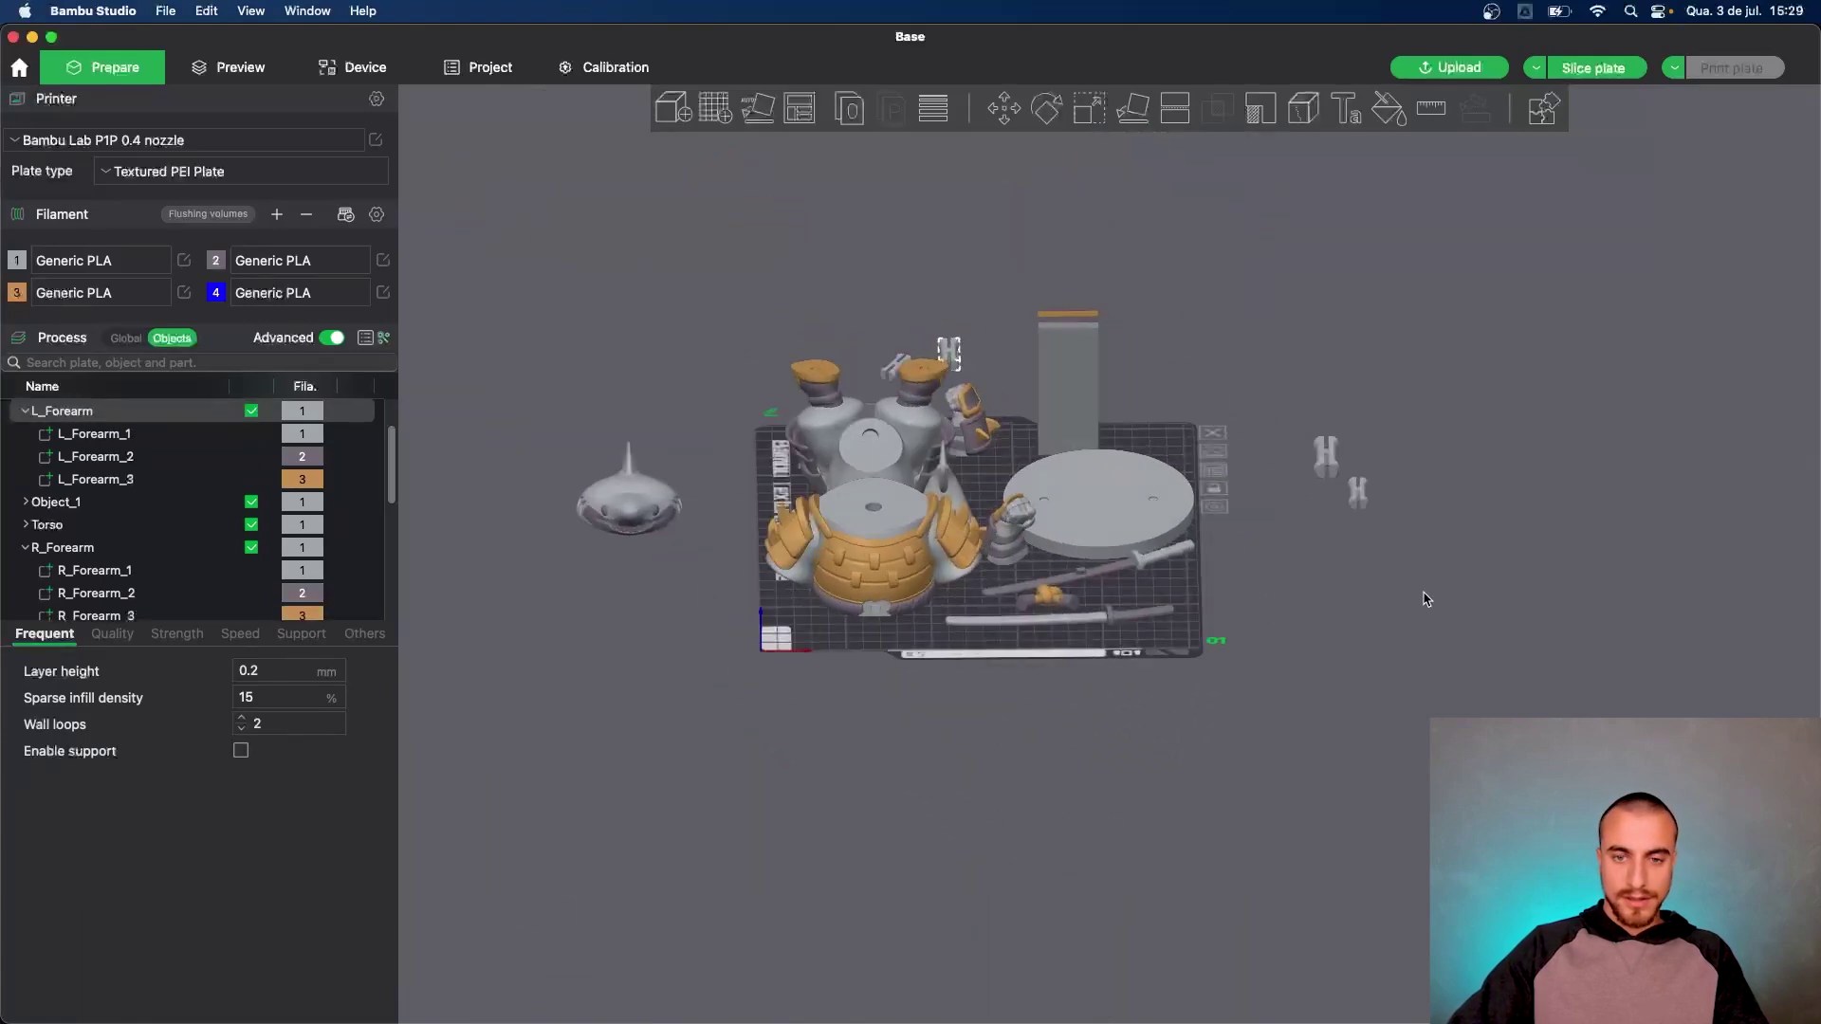
Examine the colored parts left on the plate and highlight the L_Forearm bodies one by one
{"action": "left_click_drag", "start_coordinate": [1215, 646], "coordinate": [1258, 644]}
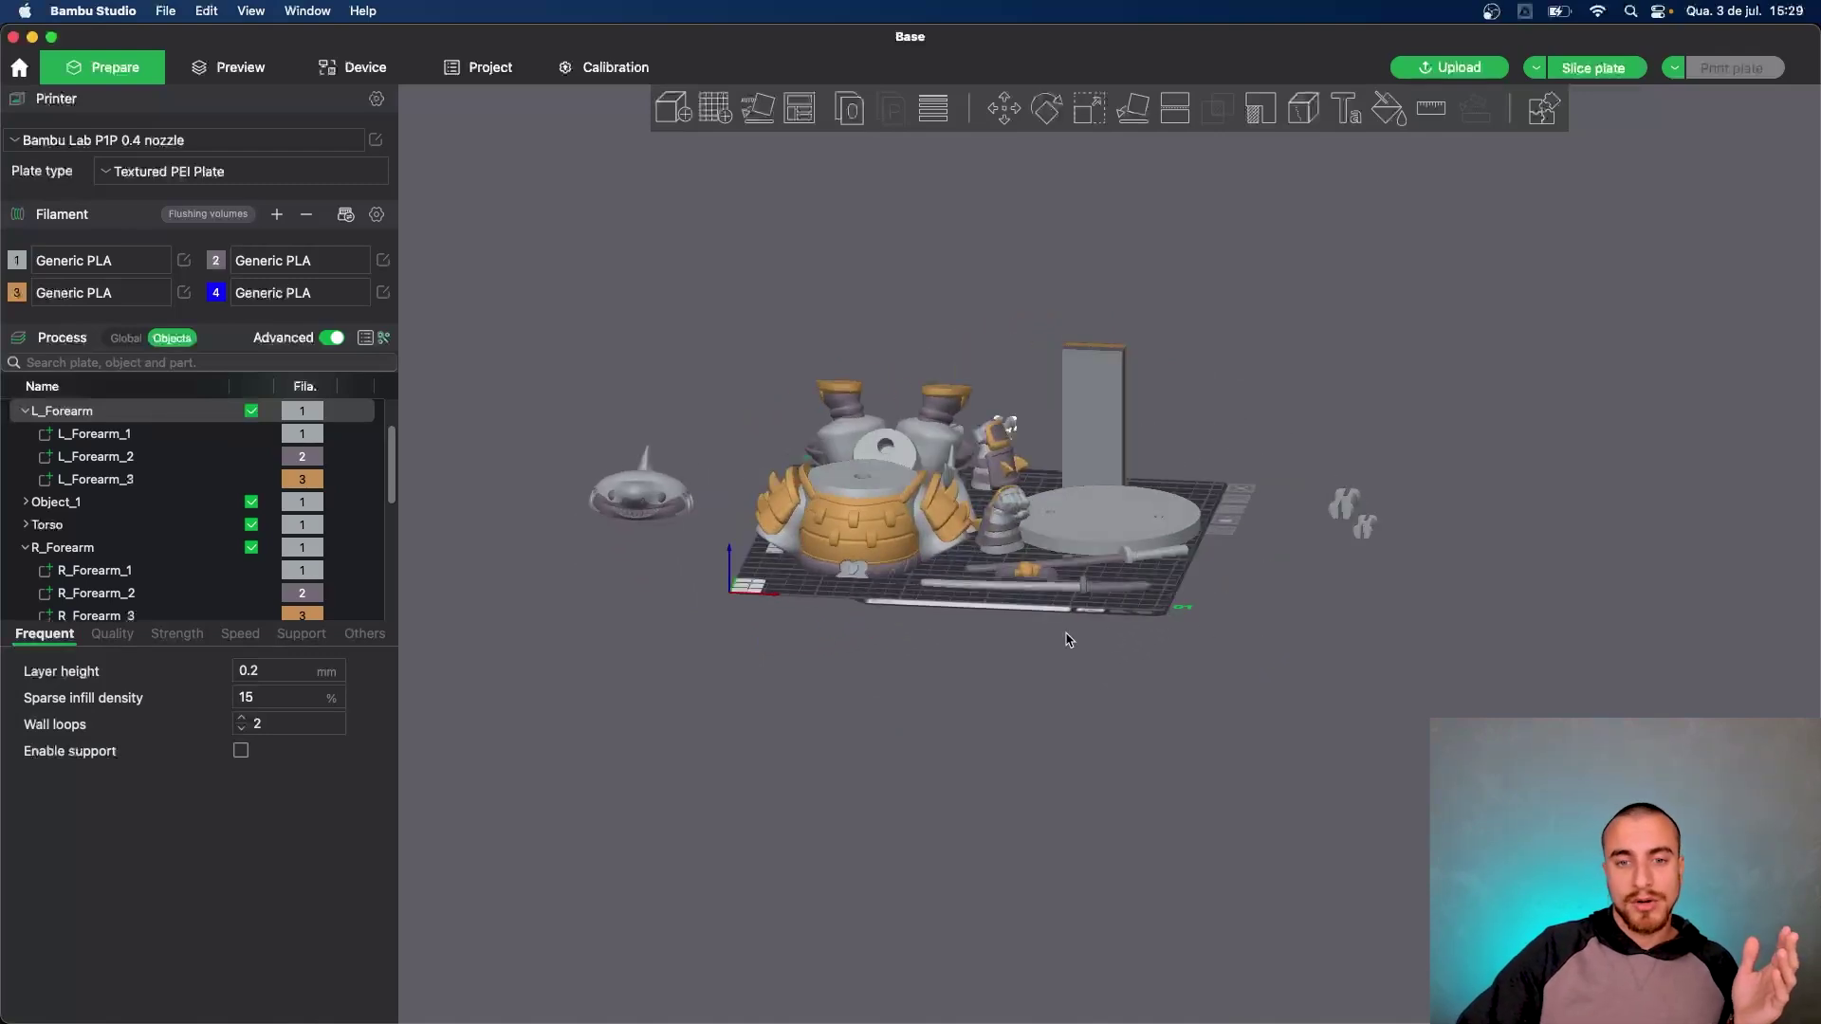
{"action": "left_click_drag", "start_coordinate": [1069, 640], "coordinate": [1037, 674]}
{"action": "scroll", "coordinate": [898, 531], "scroll_direction": "up", "scroll_amount": 6}
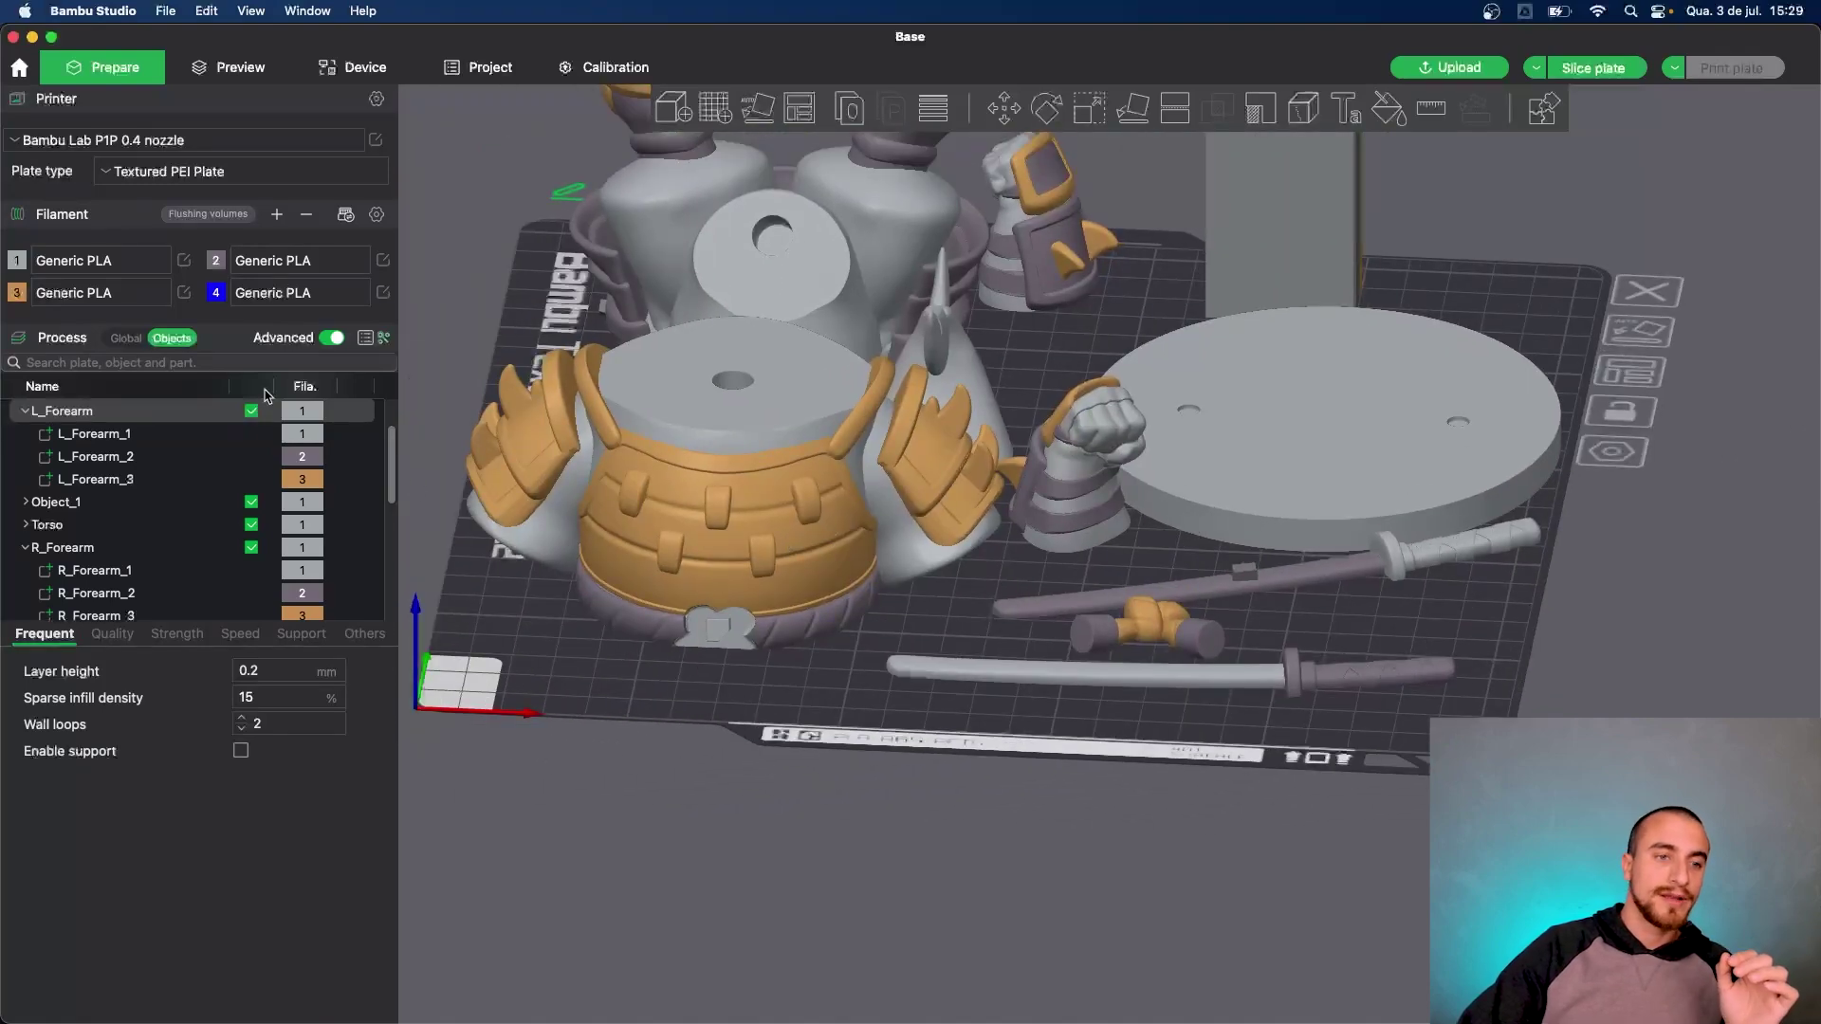
{"action": "left_click", "coordinate": [124, 438]}
{"action": "left_click", "coordinate": [112, 458]}
{"action": "left_click", "coordinate": [114, 480]}
{"action": "left_click", "coordinate": [112, 457]}
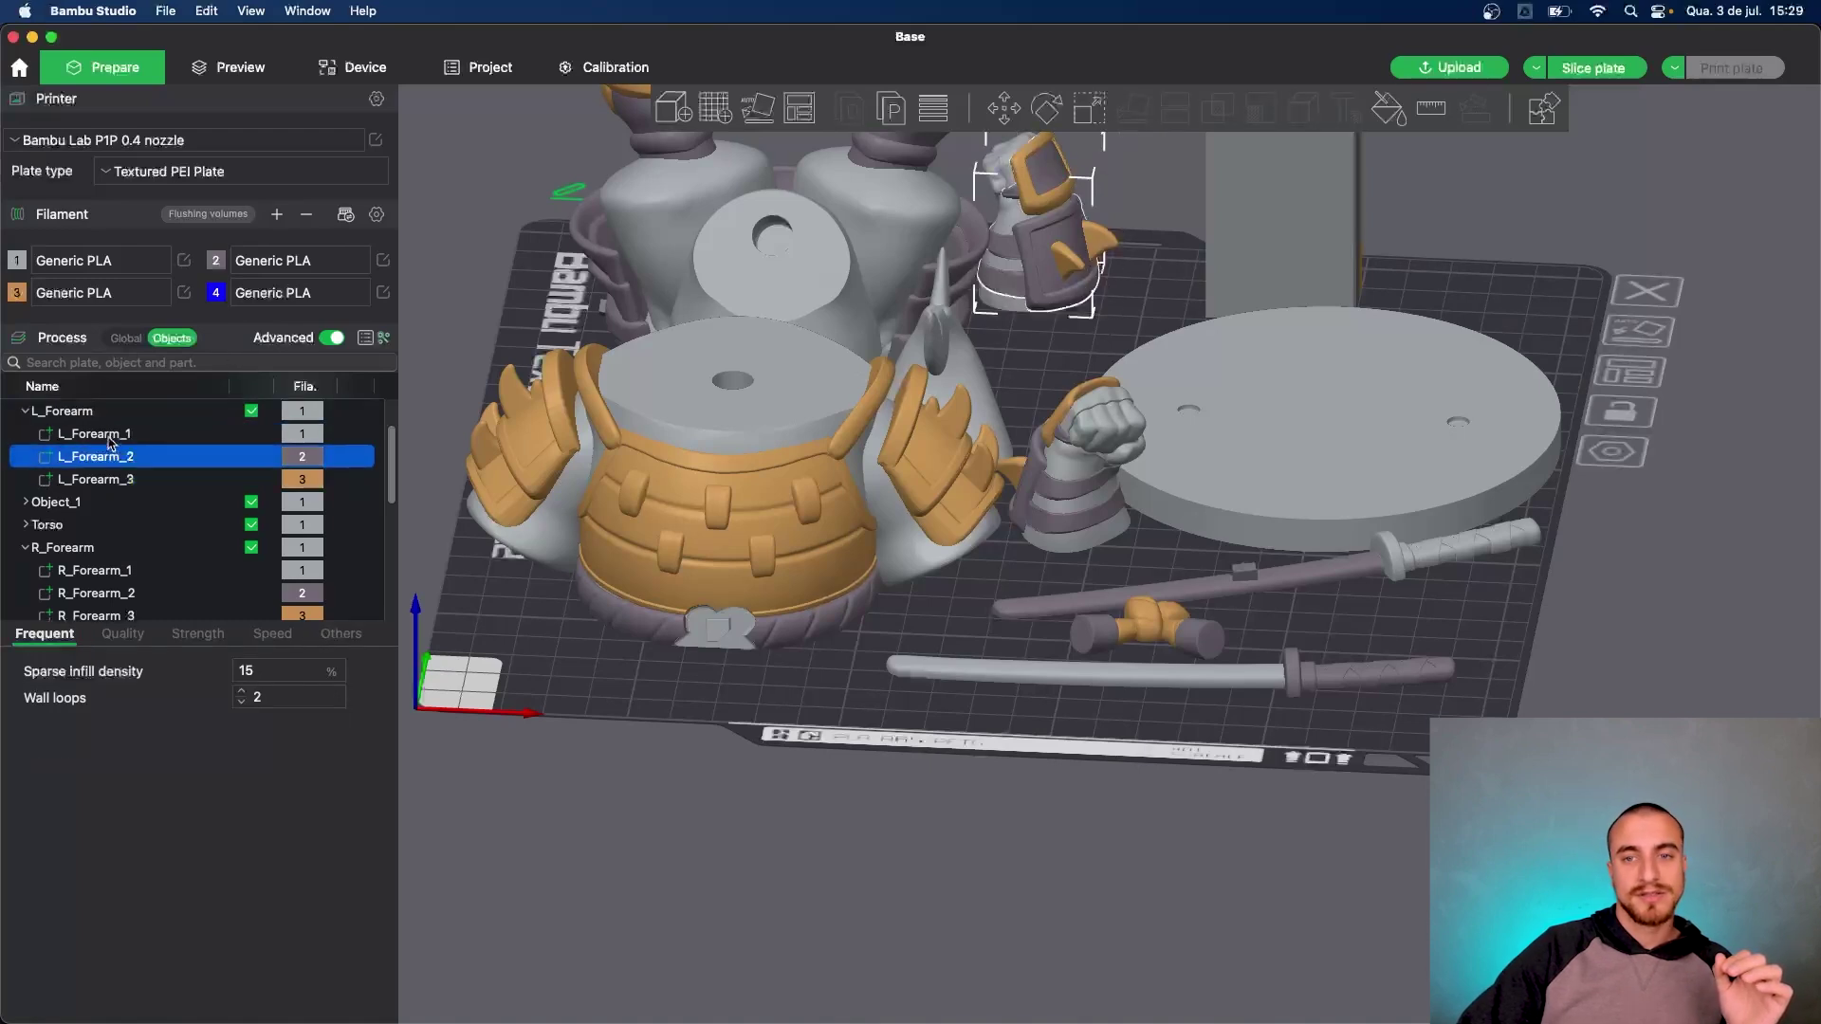
{"action": "left_click", "coordinate": [111, 438]}
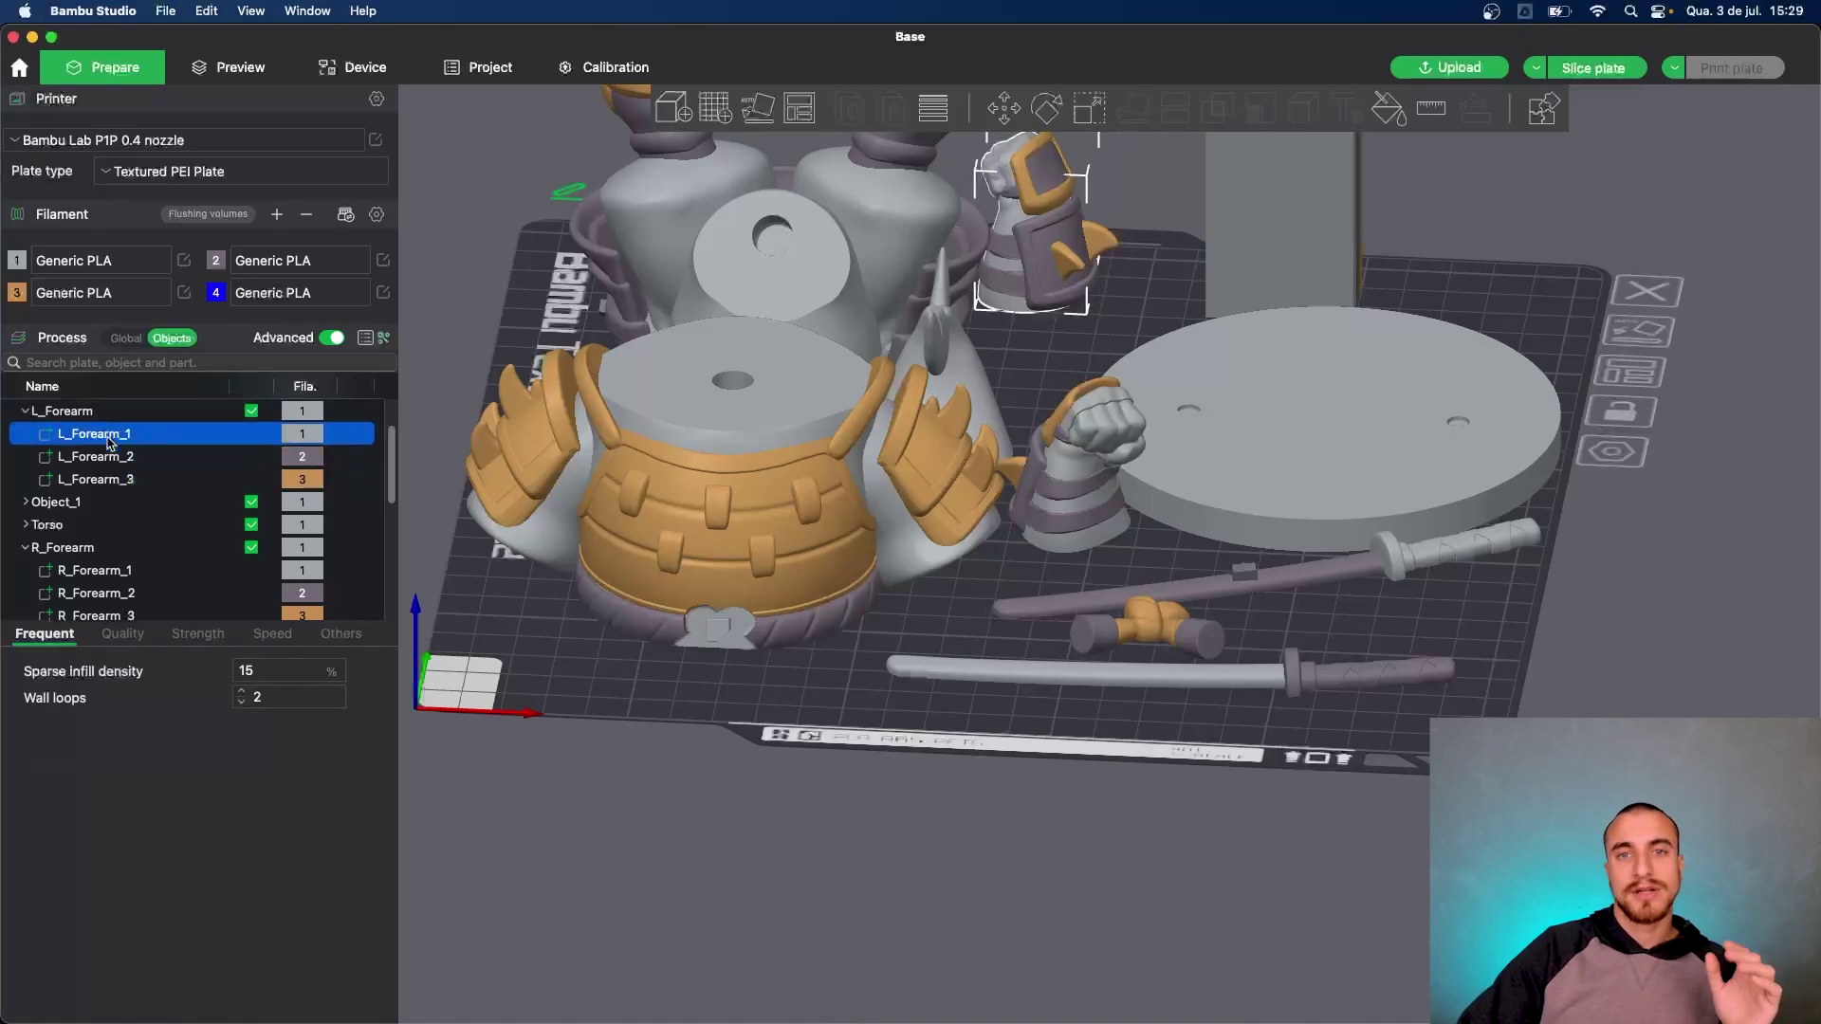
{"action": "left_click", "coordinate": [594, 574]}
{"action": "left_click_drag", "start_coordinate": [584, 659], "coordinate": [582, 669]}
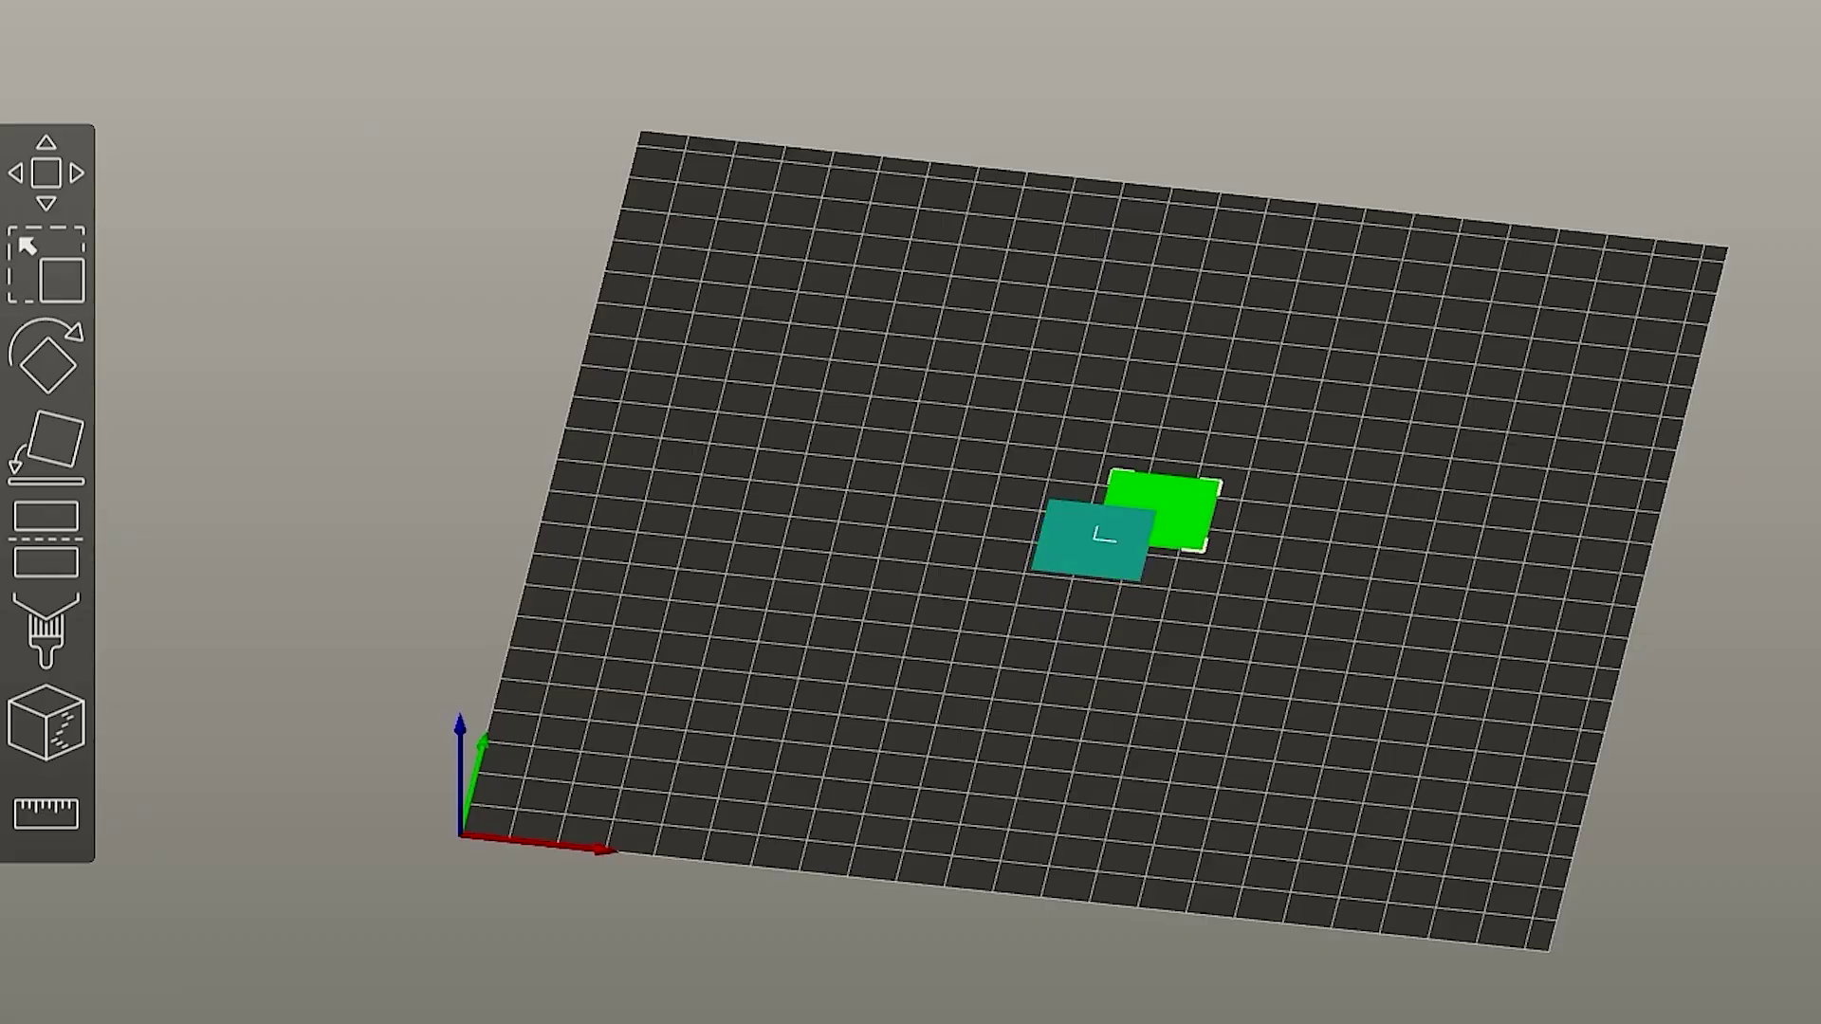
{"action": "left_click_drag", "start_coordinate": [1167, 502], "coordinate": [1571, 334]}
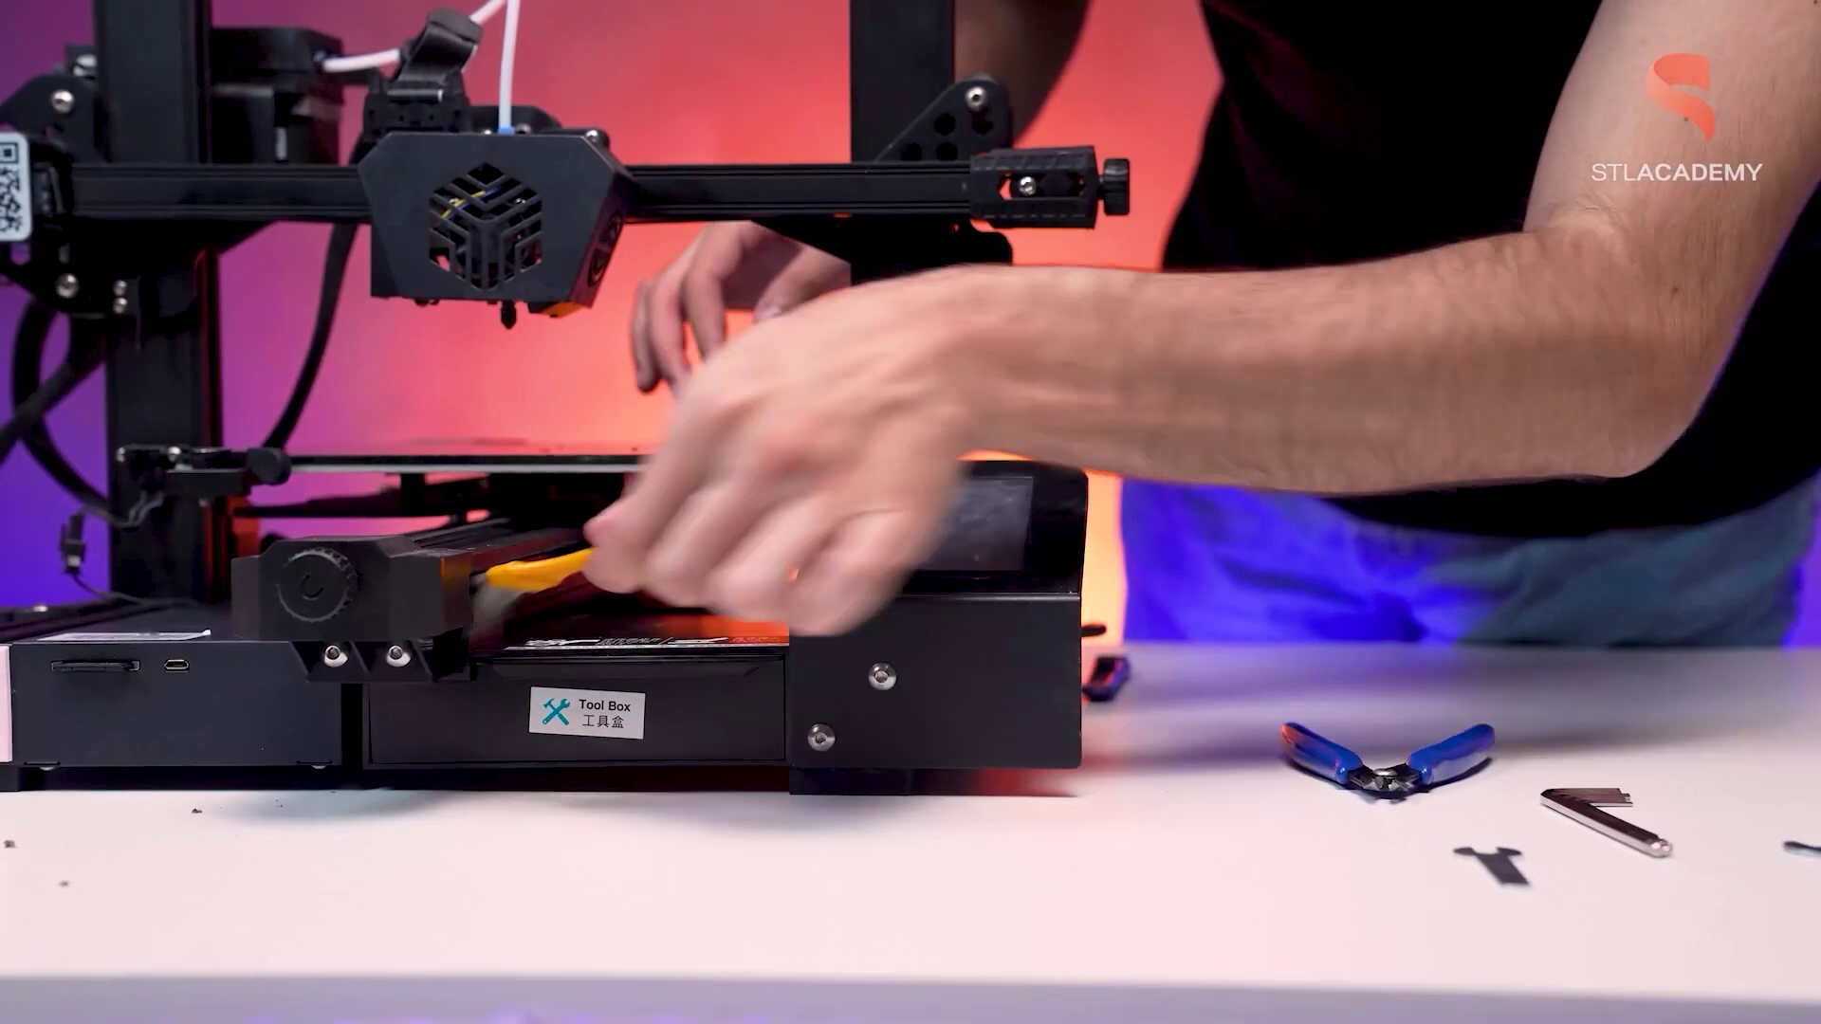